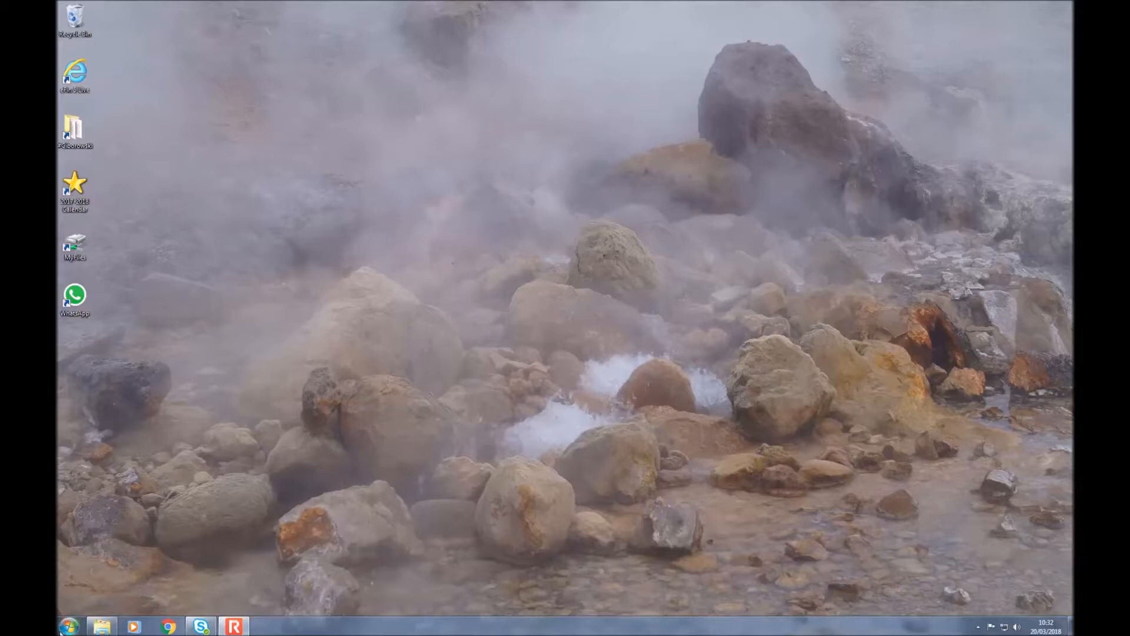
# Step: Launch Adobe Illustrator CC 2018 and create a new portrait A3 document of 297 x 420 mm
pyautogui.click(69, 626)
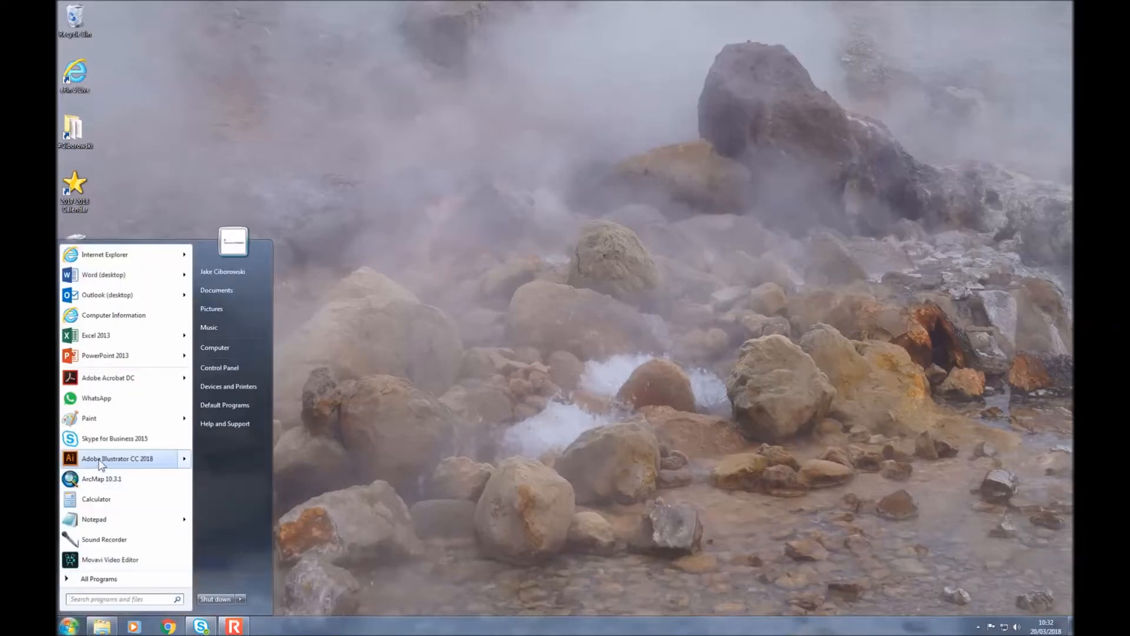
pyautogui.moveTo(101, 465)
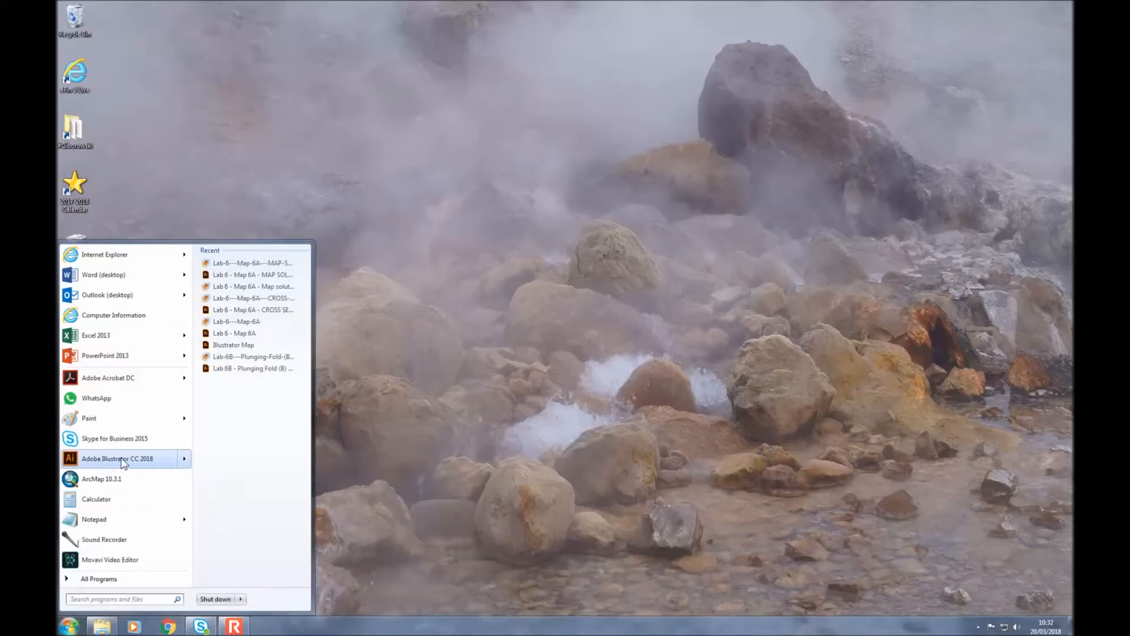
pyautogui.click(121, 459)
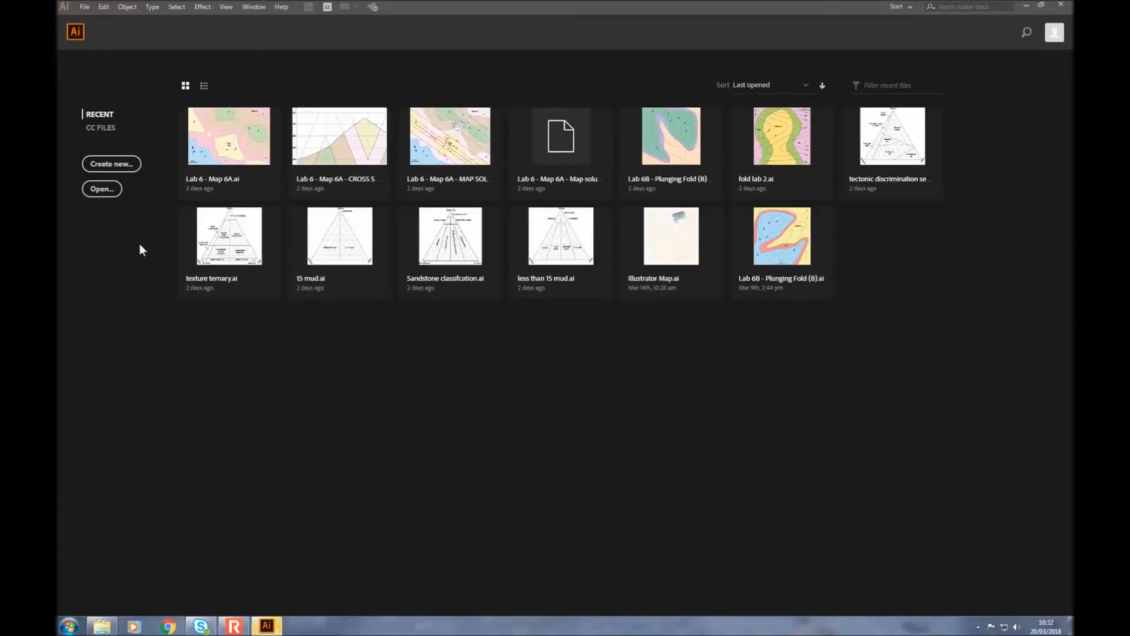
pyautogui.click(110, 166)
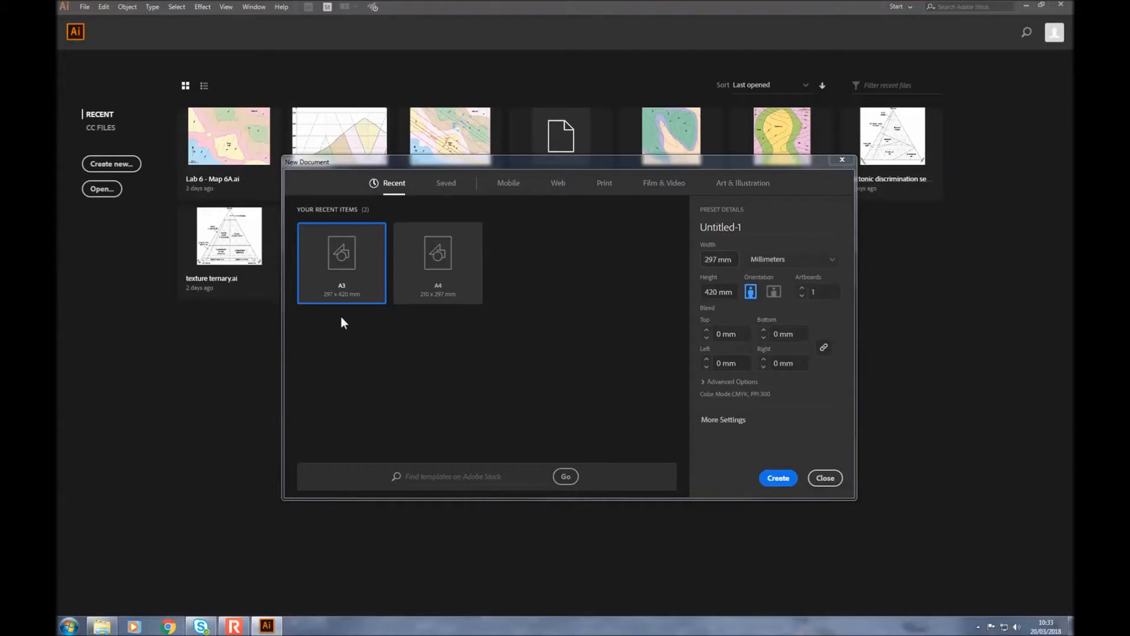
pyautogui.doubleClick(348, 264)
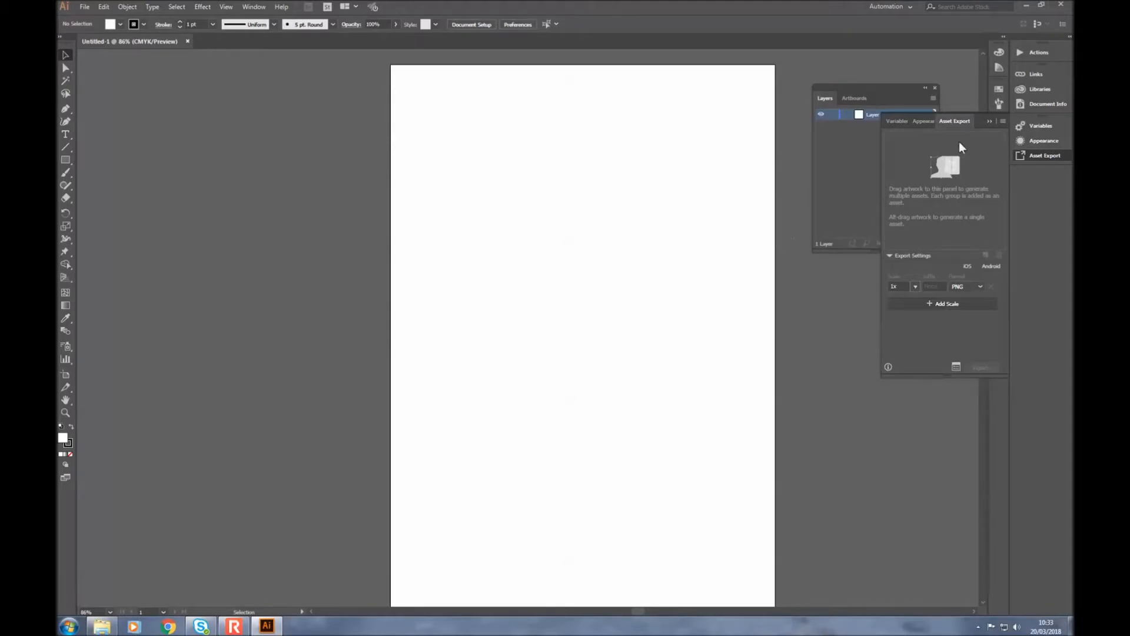
# Step: Bring the floating Layers panel in front of the Asset Export panel and move it closer to the artboard
pyautogui.moveTo(972, 115); pyautogui.dragTo(906, 121)
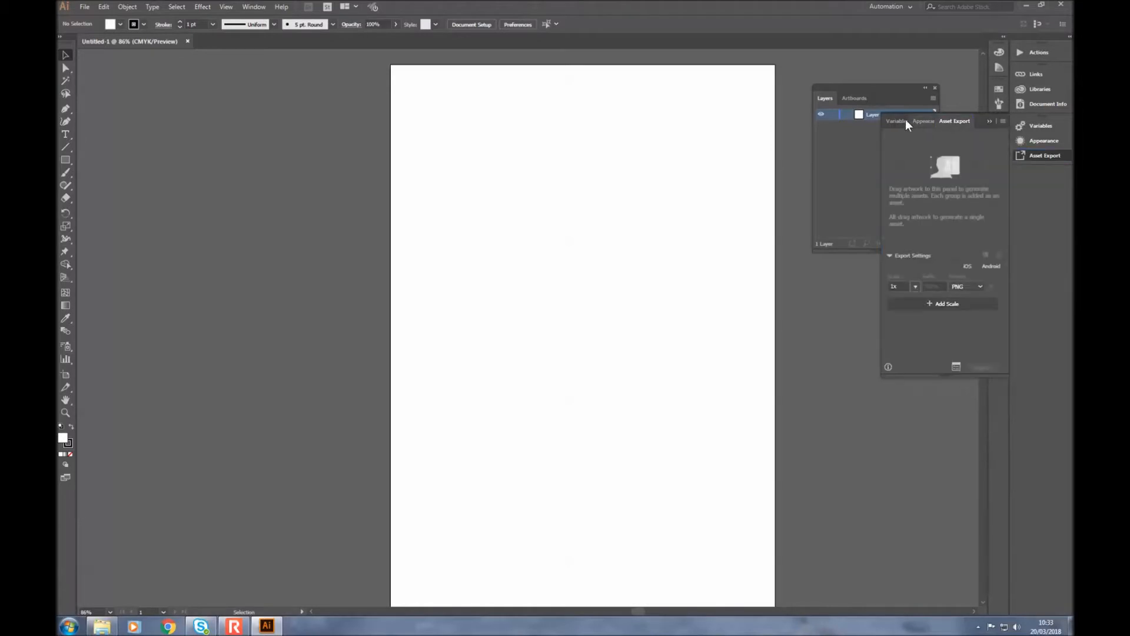
pyautogui.click(867, 87)
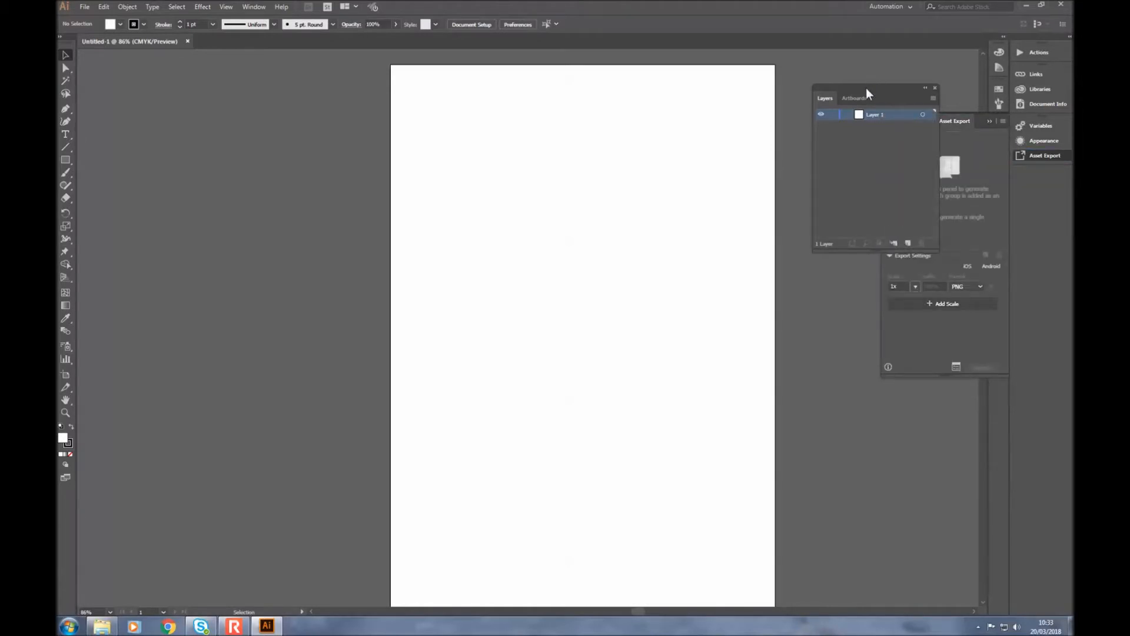
pyautogui.moveTo(866, 89)
pyautogui.mouseDown()
pyautogui.moveTo(787, 85)
pyautogui.moveTo(763, 118)
pyautogui.moveTo(815, 126)
pyautogui.moveTo(793, 111)
pyautogui.moveTo(863, 89)
pyautogui.mouseUp()
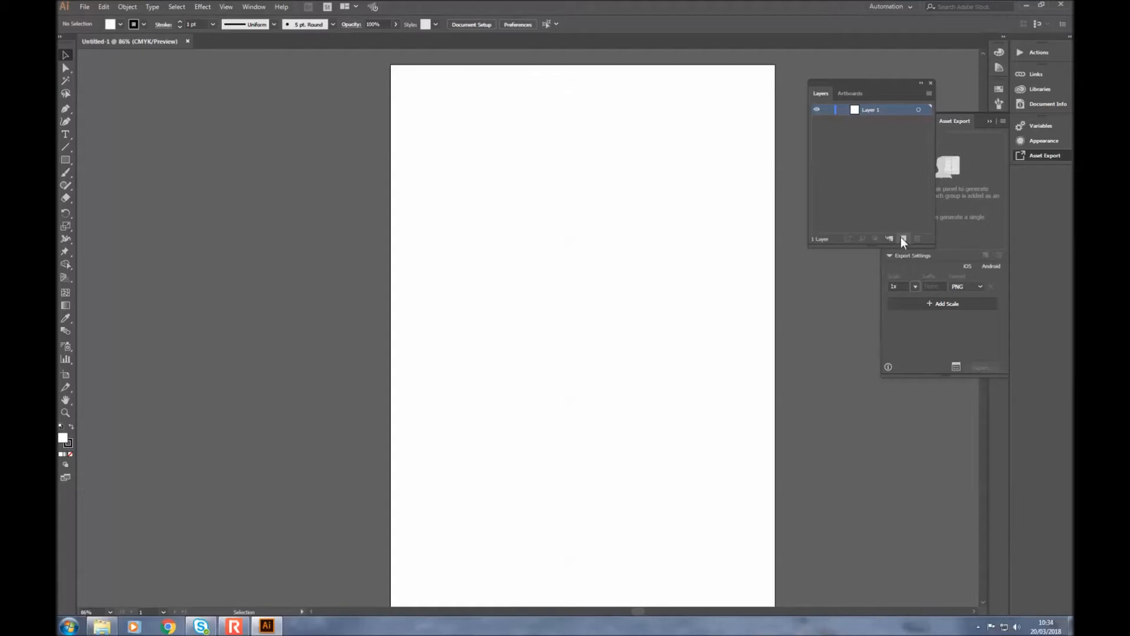
pyautogui.moveTo(856, 82); pyautogui.dragTo(834, 63)
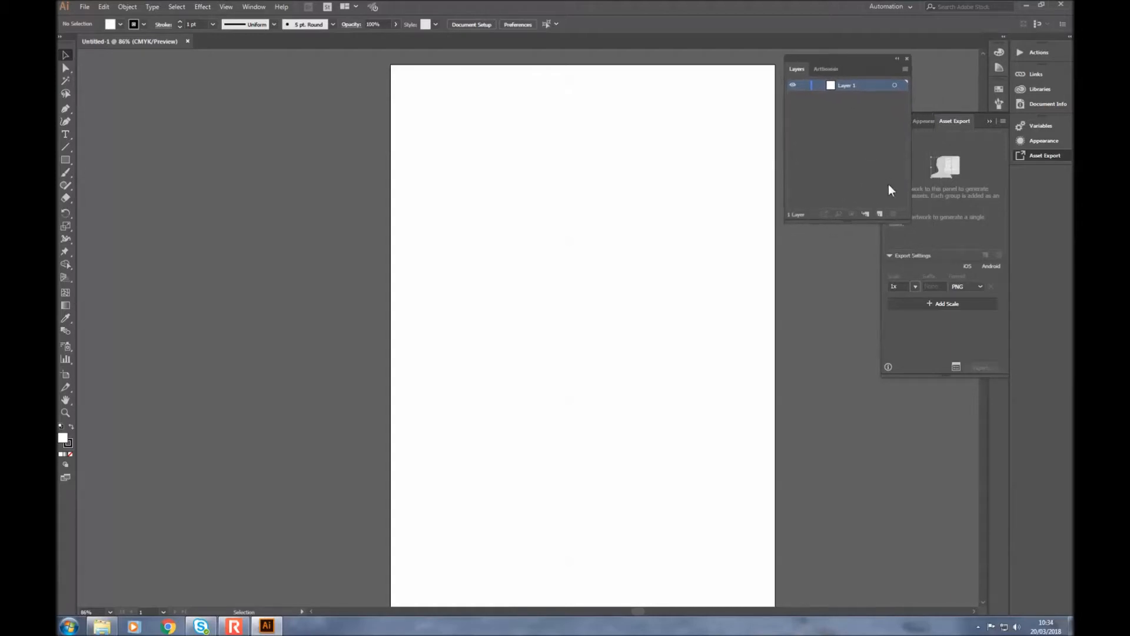
# Step: Add eight new layers above Layer 1
pyautogui.click(879, 215)
pyautogui.click(879, 214)
pyautogui.click(879, 214)
pyautogui.click(879, 214)
pyautogui.click(879, 215)
pyautogui.click(879, 214)
pyautogui.click(879, 214)
pyautogui.click(879, 214)
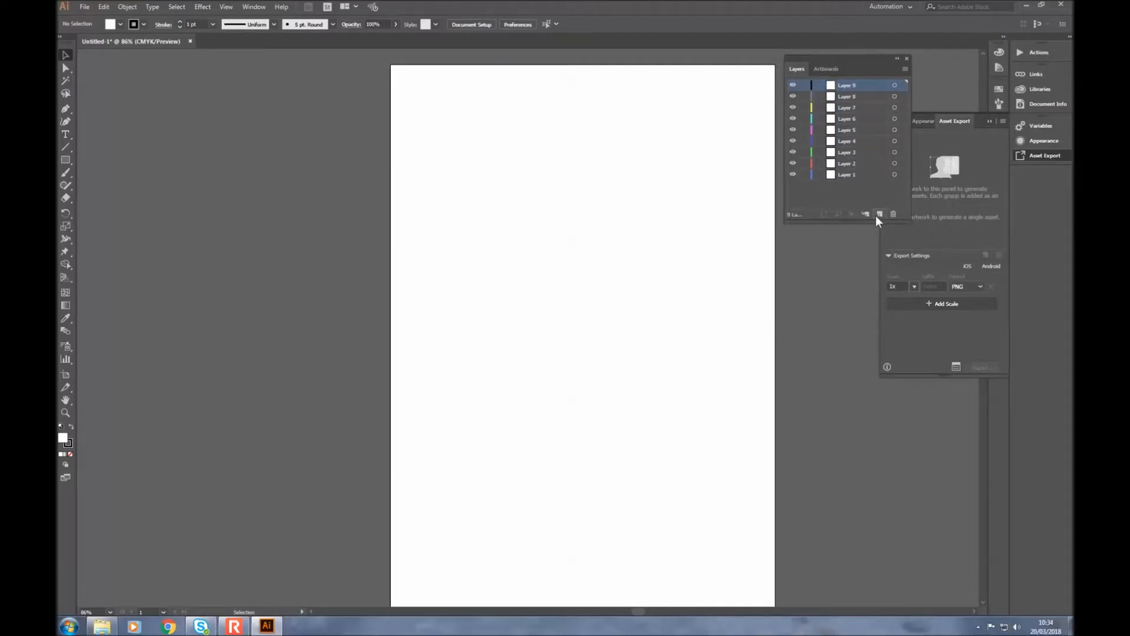
# Step: Rename Layer 1 as "Base map" and Layer 2 as "Topographic map"
pyautogui.click(851, 176)
pyautogui.doubleClick(857, 174)
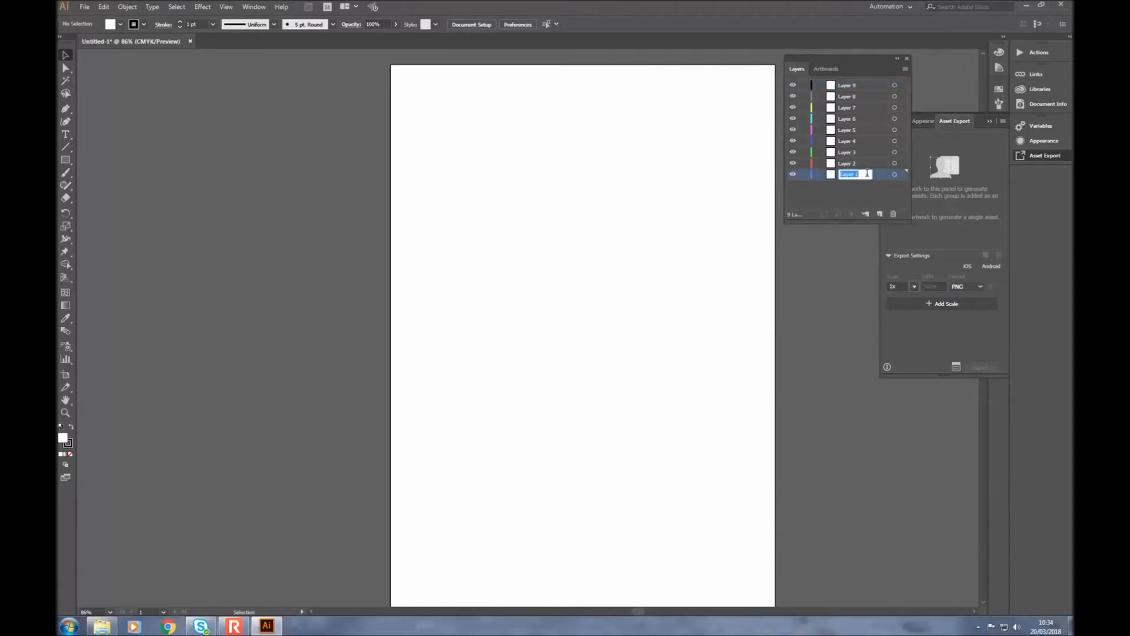
pyautogui.write('Base map')
pyautogui.click(854, 168)
pyautogui.doubleClick(854, 164)
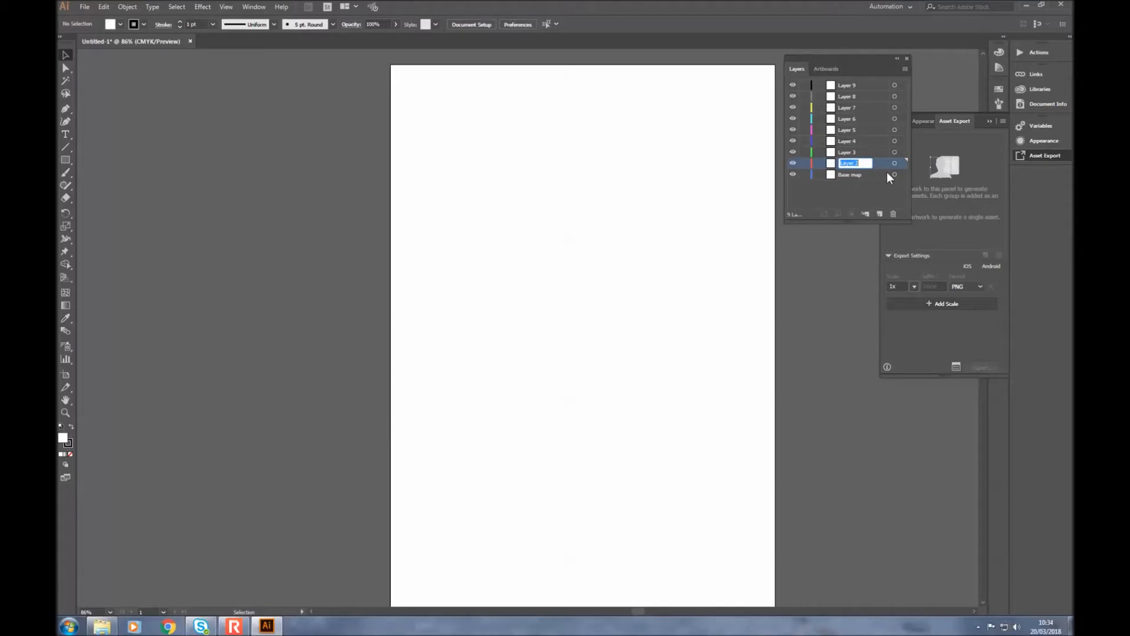
pyautogui.write('Topograph')
pyautogui.write('ic map')
# Step: Rename Layer 3 as "Sizing Square" and Layer 4 as "Exposures"
pyautogui.click(862, 152)
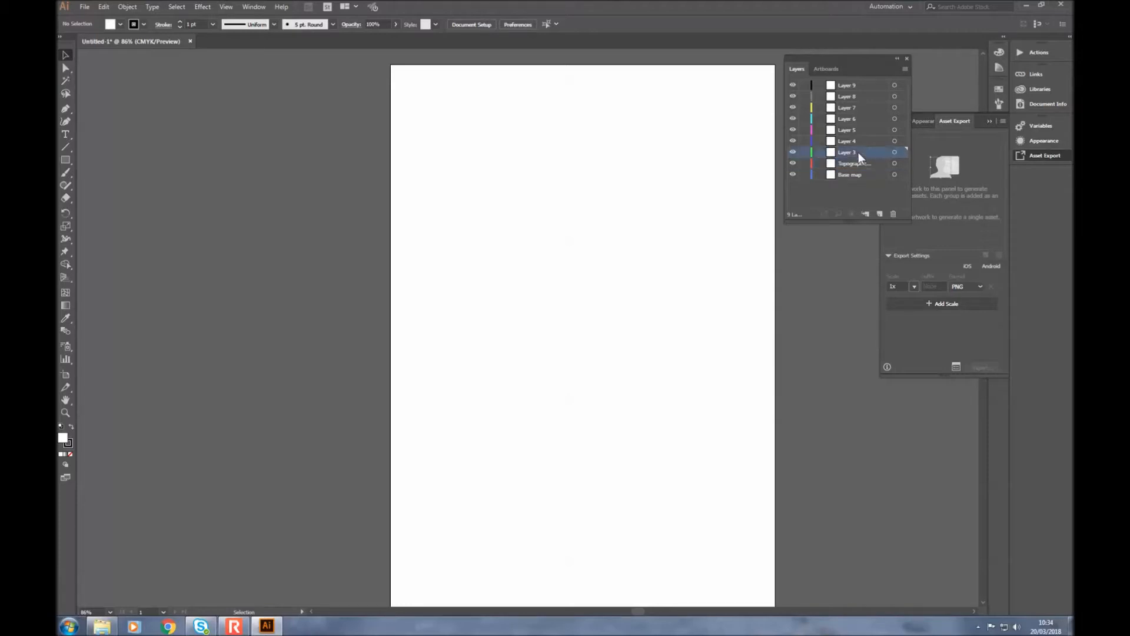
pyautogui.doubleClick(846, 151)
pyautogui.write('Sizing Square')
pyautogui.click(858, 143)
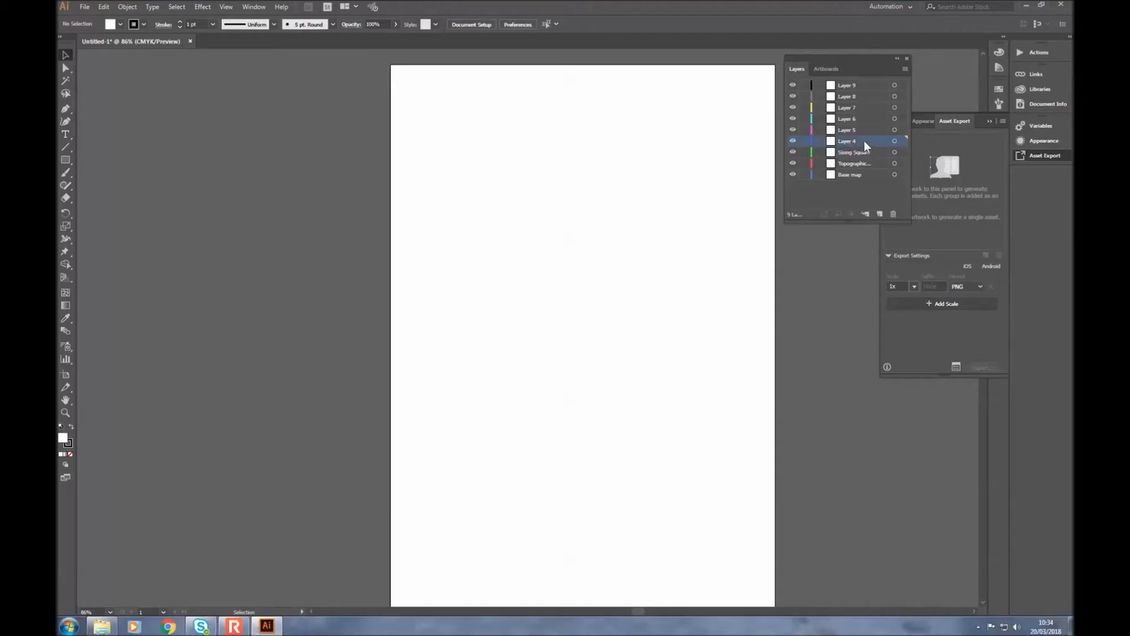
pyautogui.doubleClick(857, 142)
pyautogui.write('Exposures')
# Step: Rename Layer 5 as "Boundaries" and Layer 6 as "Outcrops"
pyautogui.click(847, 131)
pyautogui.doubleClick(847, 131)
pyautogui.write('Boundaries')
pyautogui.click(863, 120)
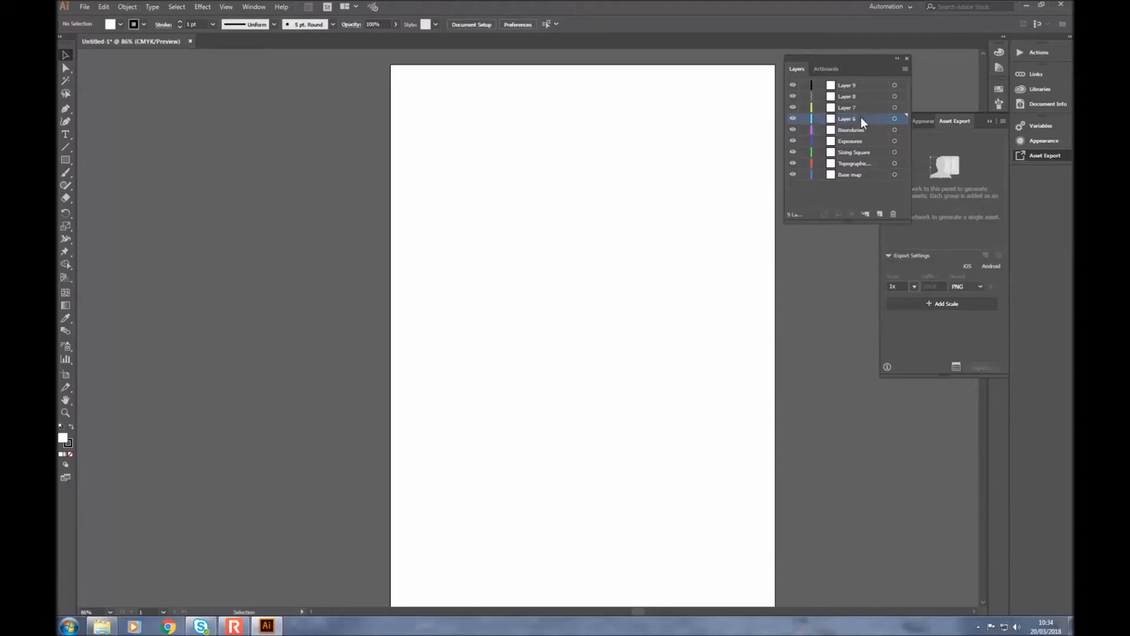
pyautogui.doubleClick(863, 121)
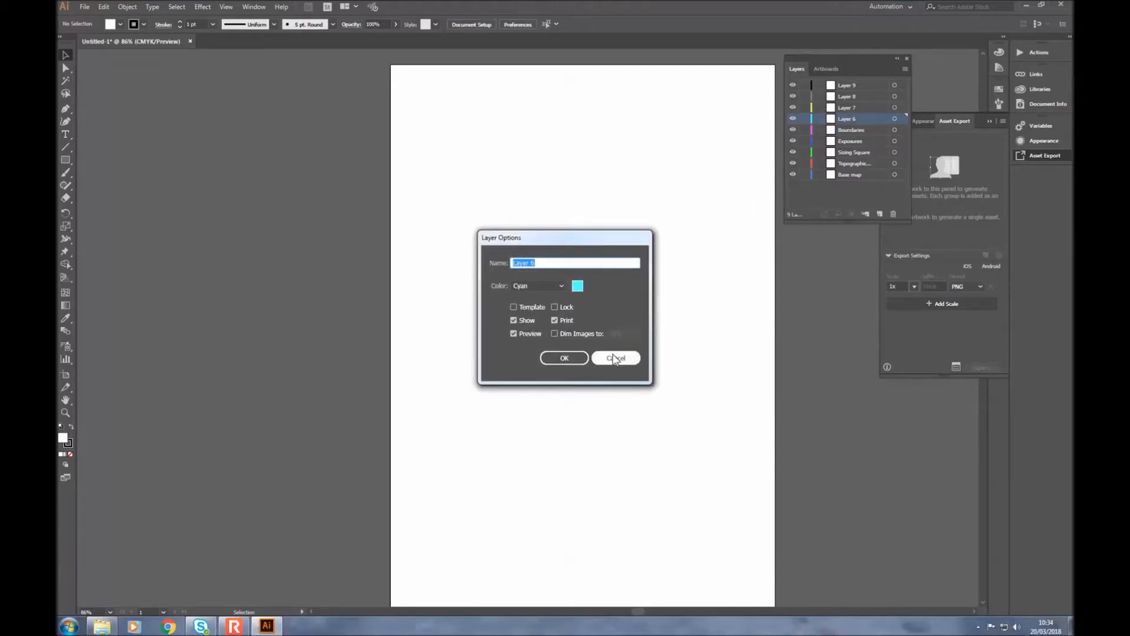
pyautogui.click(615, 358)
pyautogui.doubleClick(846, 120)
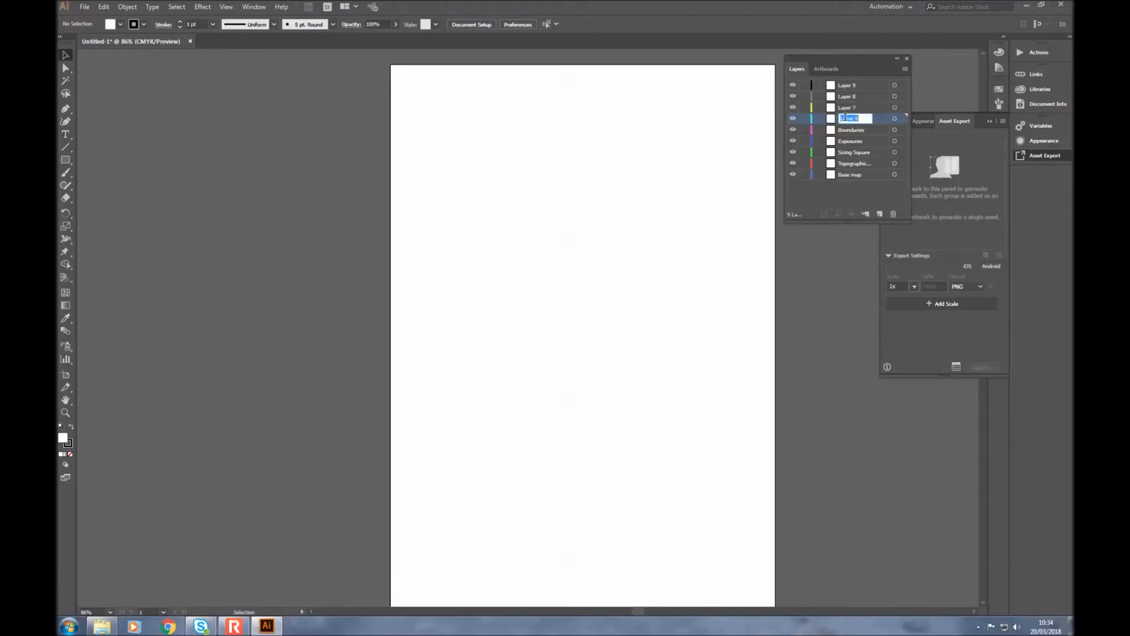
pyautogui.write('Outcrops')
# Step: Rename Layer 7 as "Annotations" and Layer 8 as "Locations"
pyautogui.click(846, 107)
pyautogui.doubleClick(845, 107)
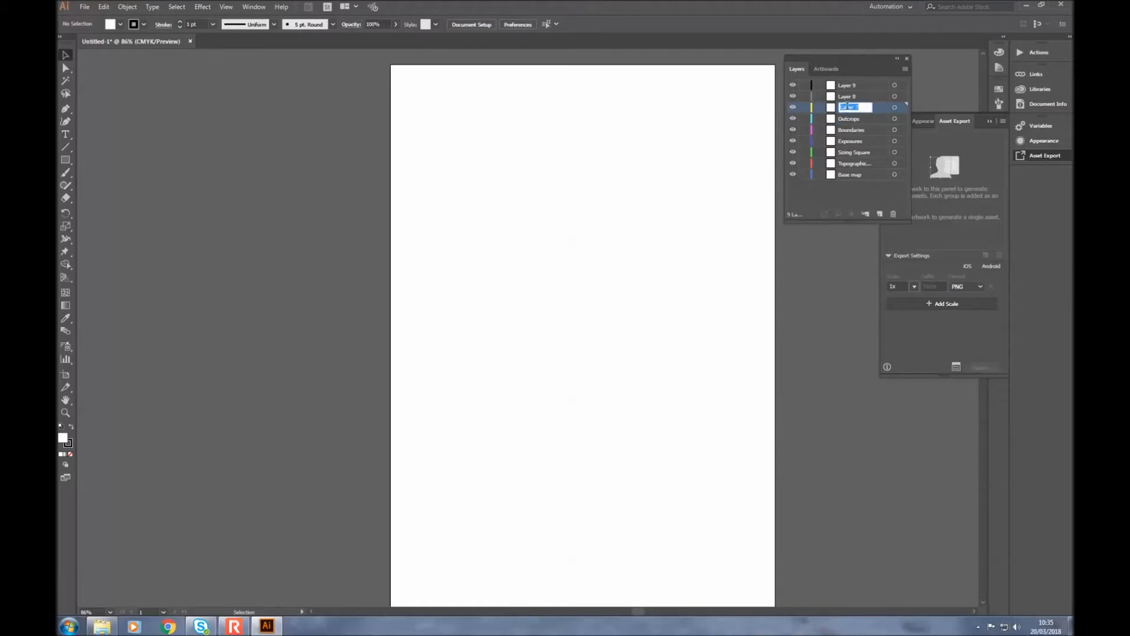
pyautogui.write('Annotations')
pyautogui.press('Return')
pyautogui.doubleClick(851, 96)
pyautogui.write('Locations')
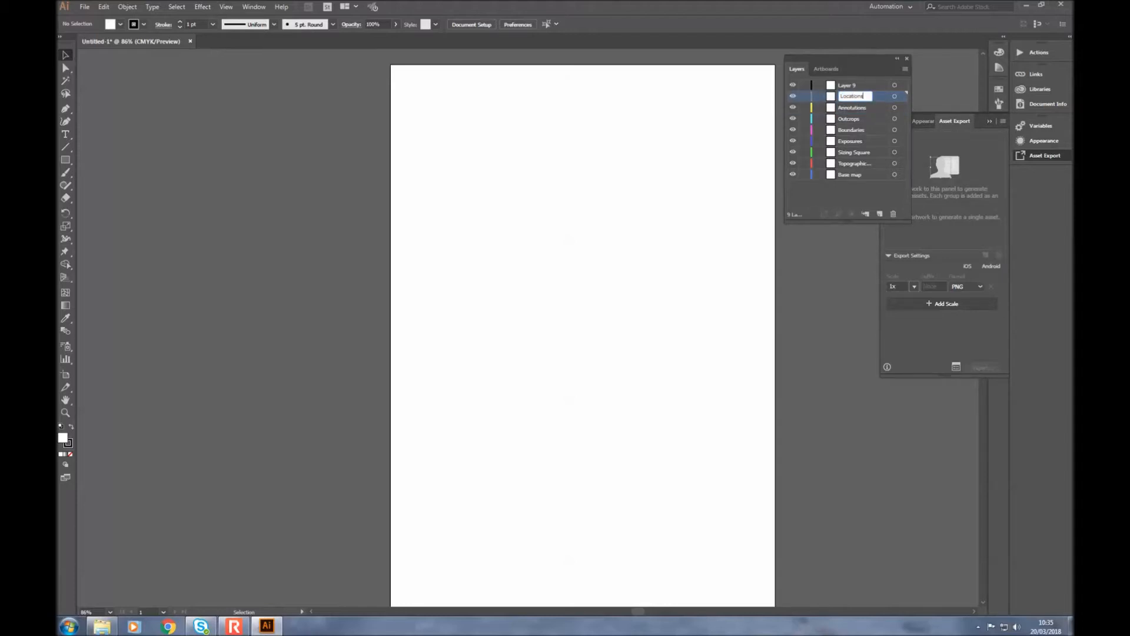
# Step: Rename Layer 9 as "Structural rea"
pyautogui.click(852, 86)
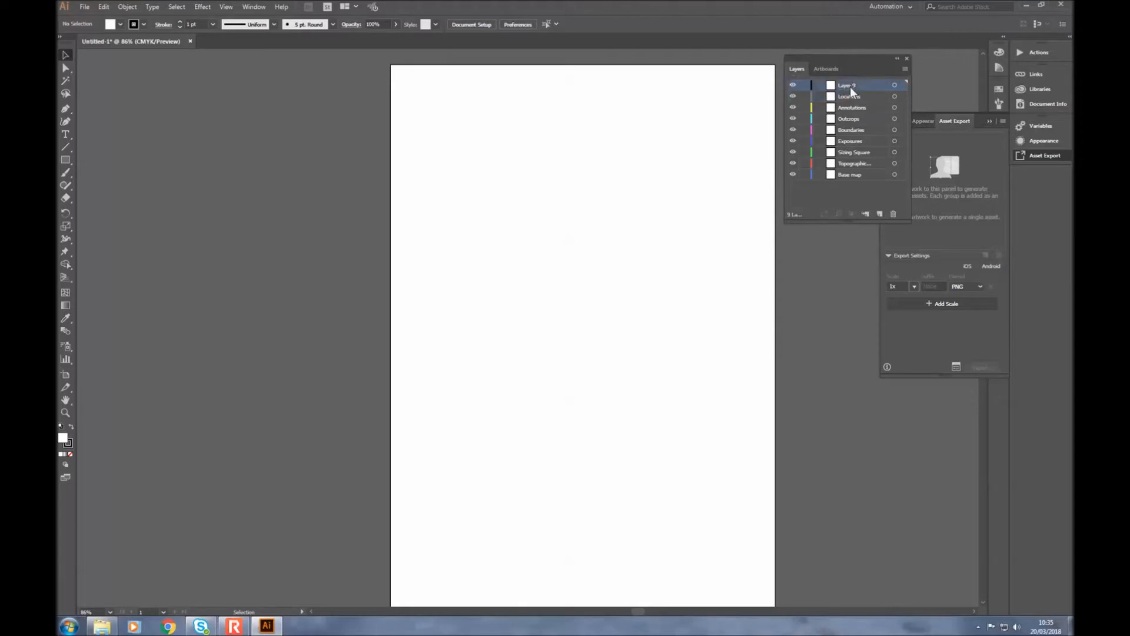
pyautogui.doubleClick(850, 86)
pyautogui.write('Structural rea')
pyautogui.press('Return')
# Step: Add a tenth layer at the top of the stack and name it "Geographic features"
pyautogui.click(879, 213)
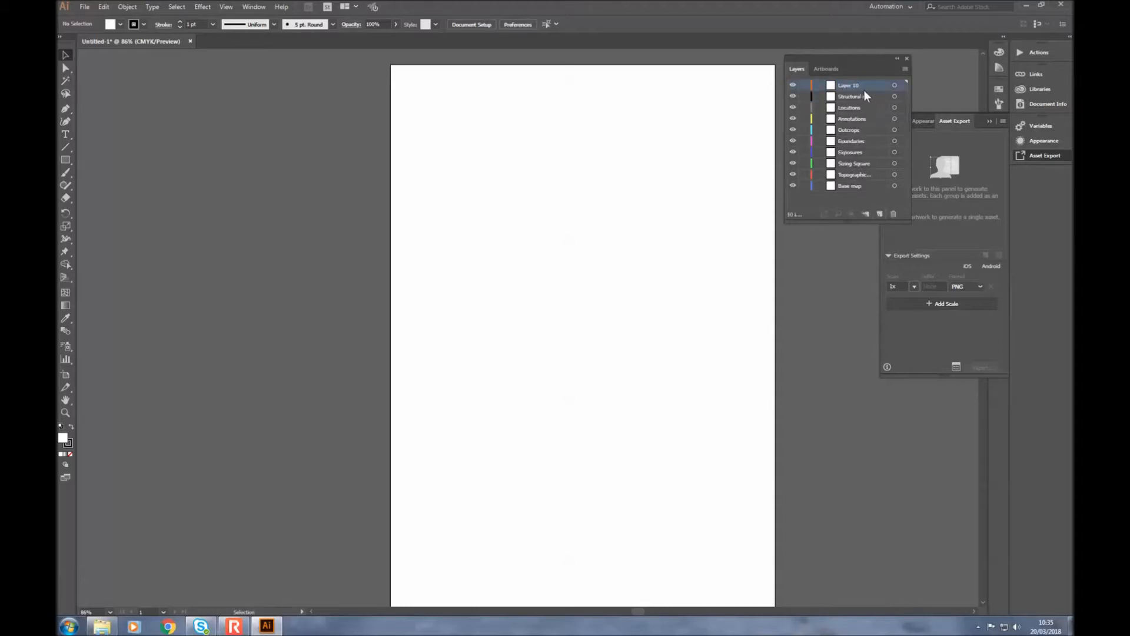
pyautogui.doubleClick(856, 86)
pyautogui.write('Geographic')
pyautogui.write(' features')
pyautogui.press('Return')
pyautogui.moveTo(793, 186); pyautogui.dragTo(793, 144)
pyautogui.moveTo(792, 164)
pyautogui.mouseDown()
pyautogui.moveTo(793, 186)
pyautogui.moveTo(803, 163)
pyautogui.mouseUp()
# Step: Place the files Field map scan 1 and Field map scan 2 from the Windows folder onto the Base map layer
pyautogui.click(857, 185)
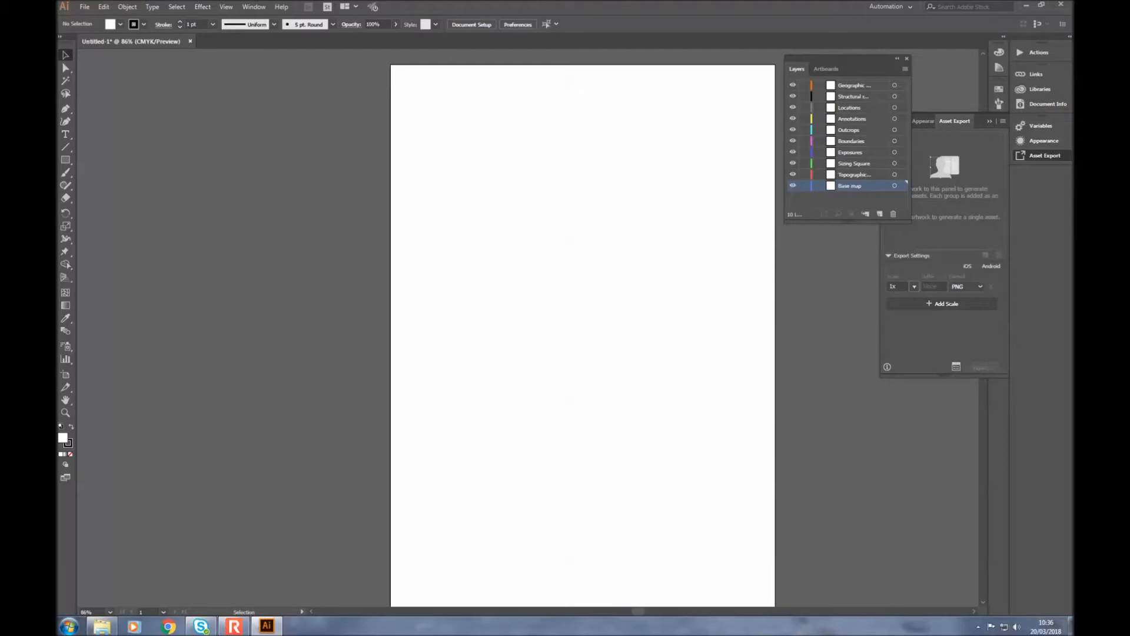
pyautogui.moveTo(1129, 33); pyautogui.dragTo(1083, 51)
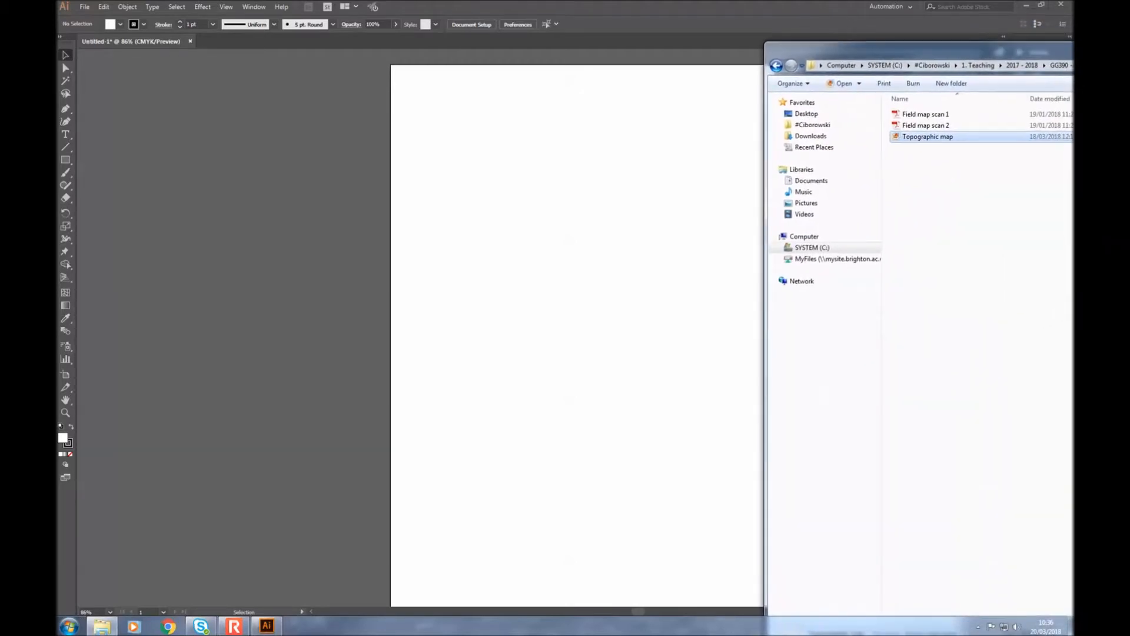
pyautogui.click(922, 115)
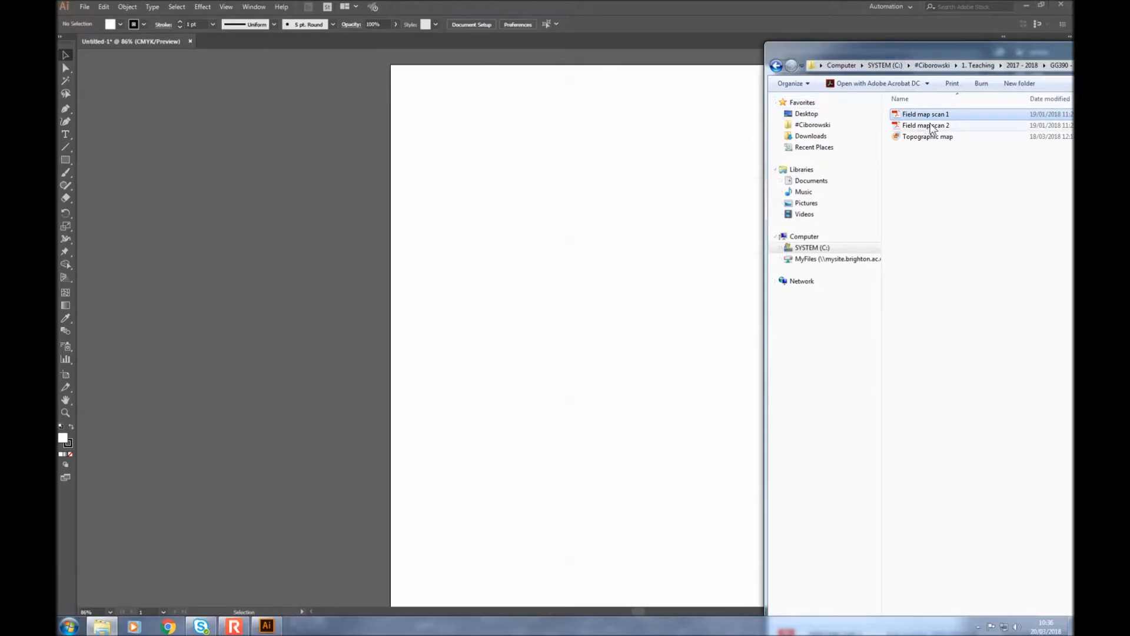
pyautogui.keyDown('ctrl'); pyautogui.click(940, 126); pyautogui.keyUp('ctrl')
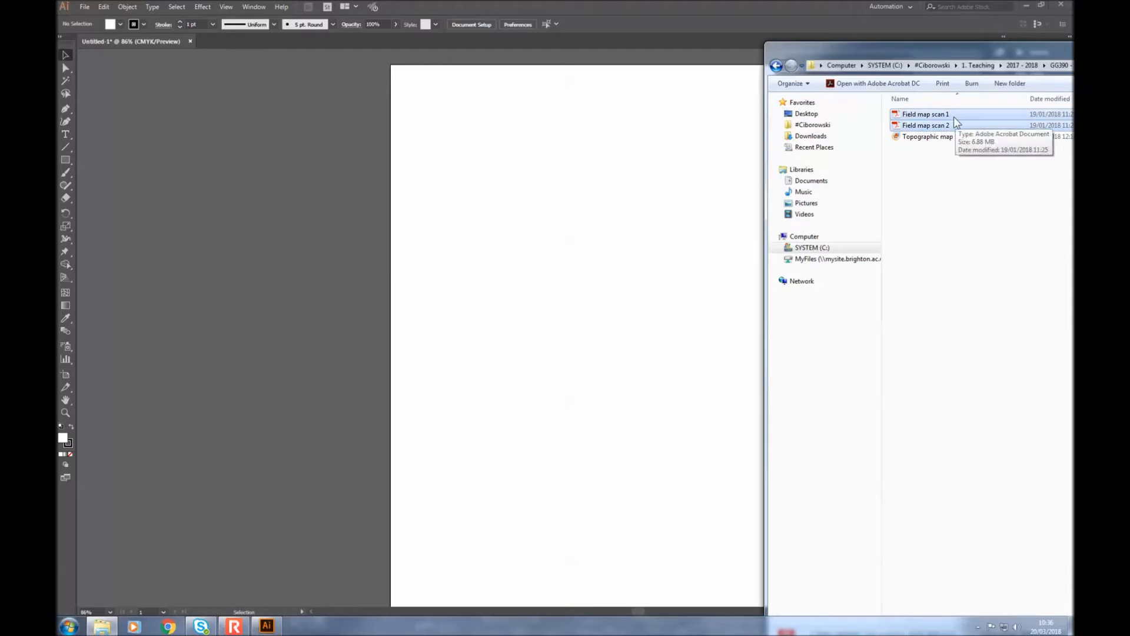
pyautogui.moveTo(956, 115); pyautogui.dragTo(585, 179)
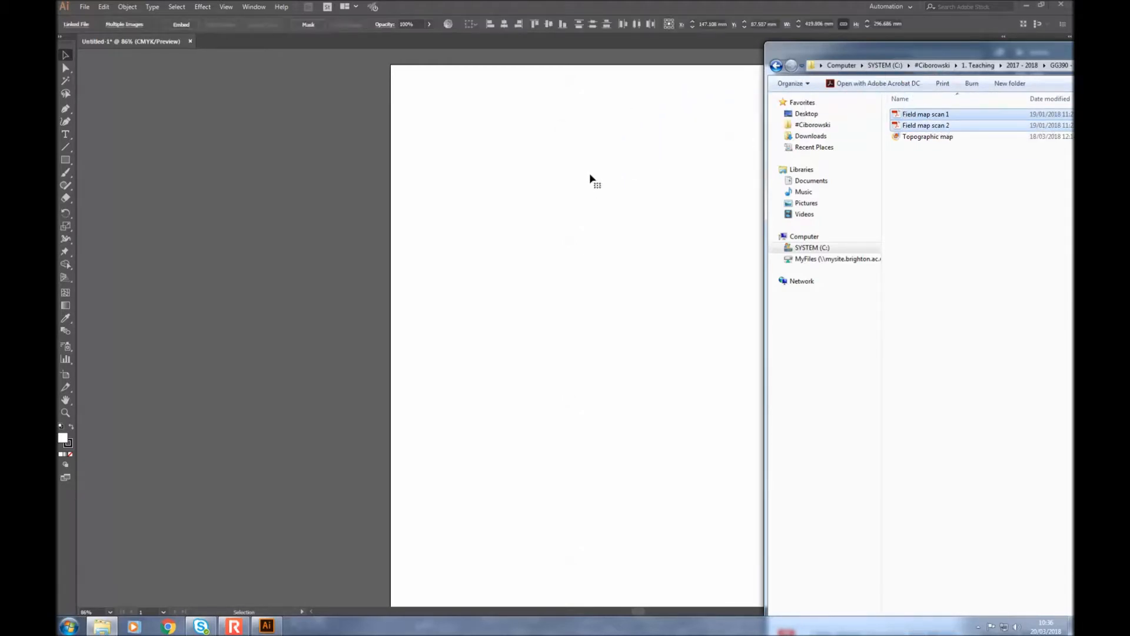
pyautogui.click(667, 6)
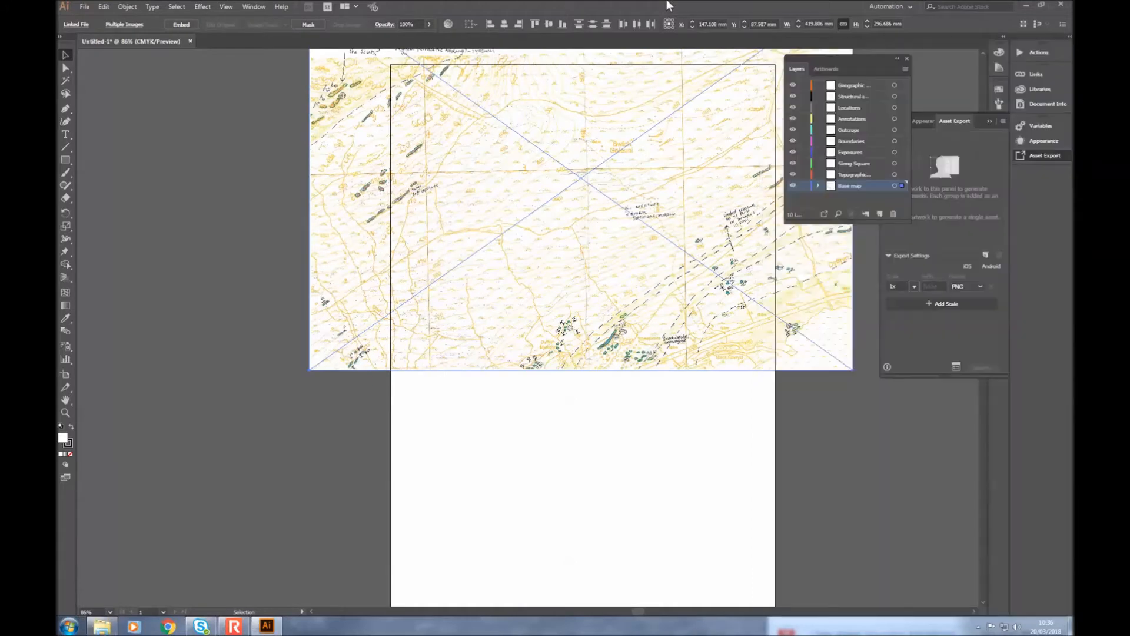
# Step: Check the two linked scans inside the Base map layer and lock every other layer
pyautogui.click(817, 185)
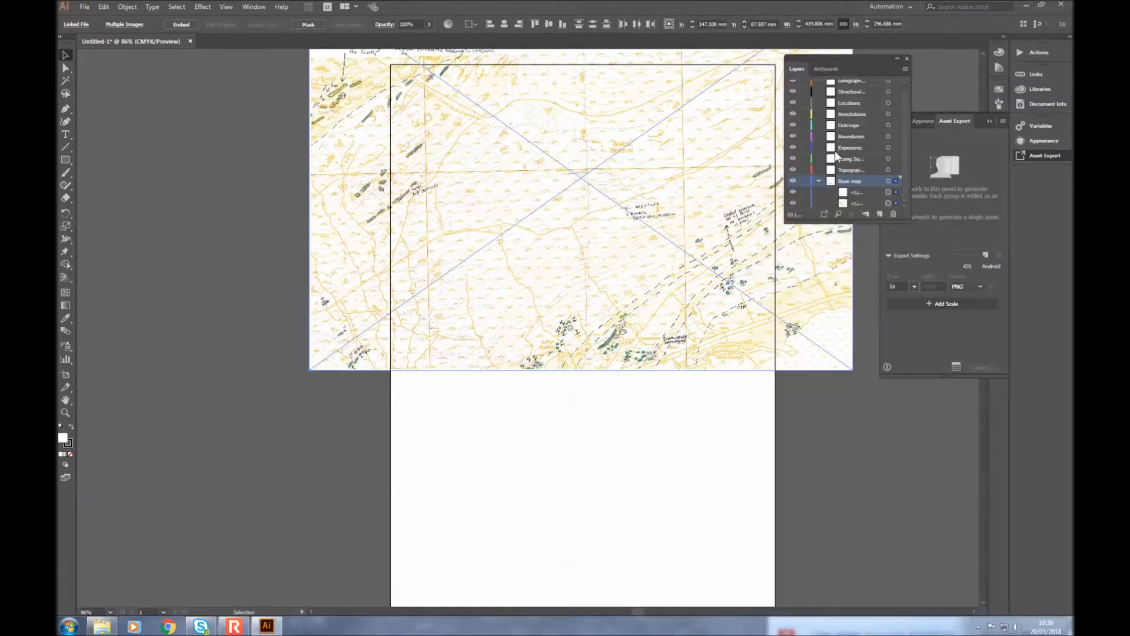
pyautogui.click(864, 192)
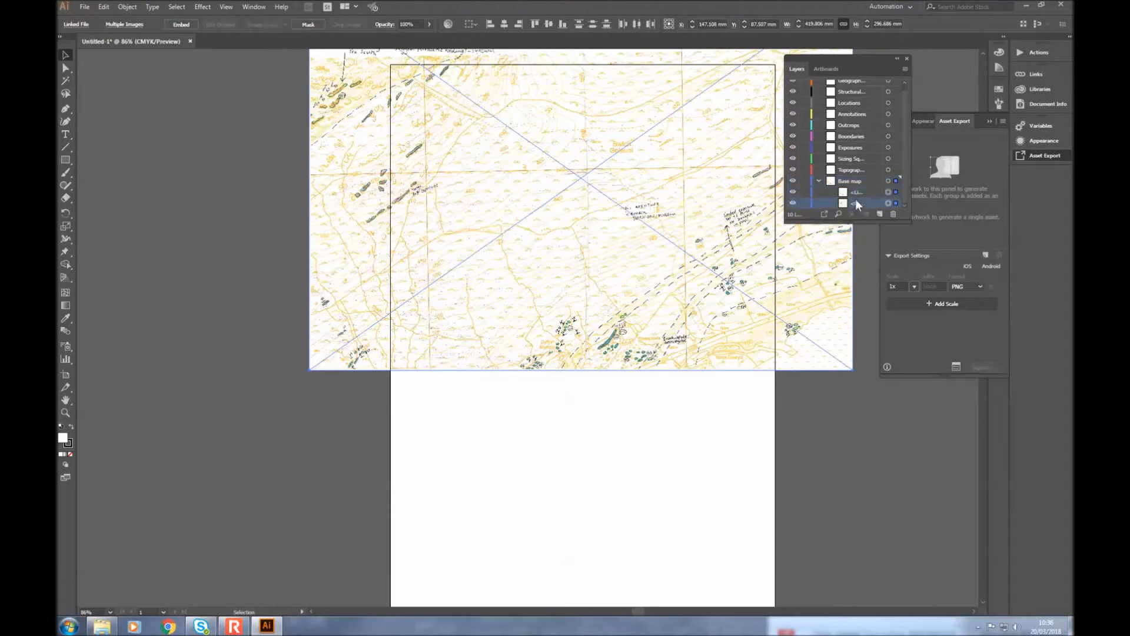
pyautogui.click(850, 202)
pyautogui.click(857, 180)
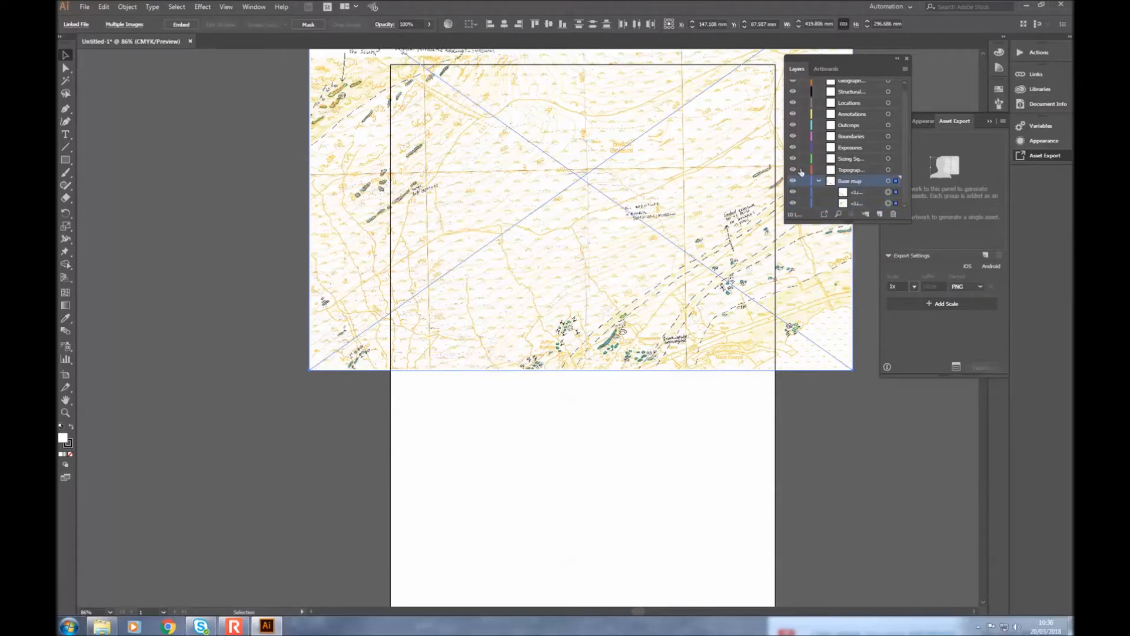
pyautogui.moveTo(804, 172); pyautogui.dragTo(804, 88)
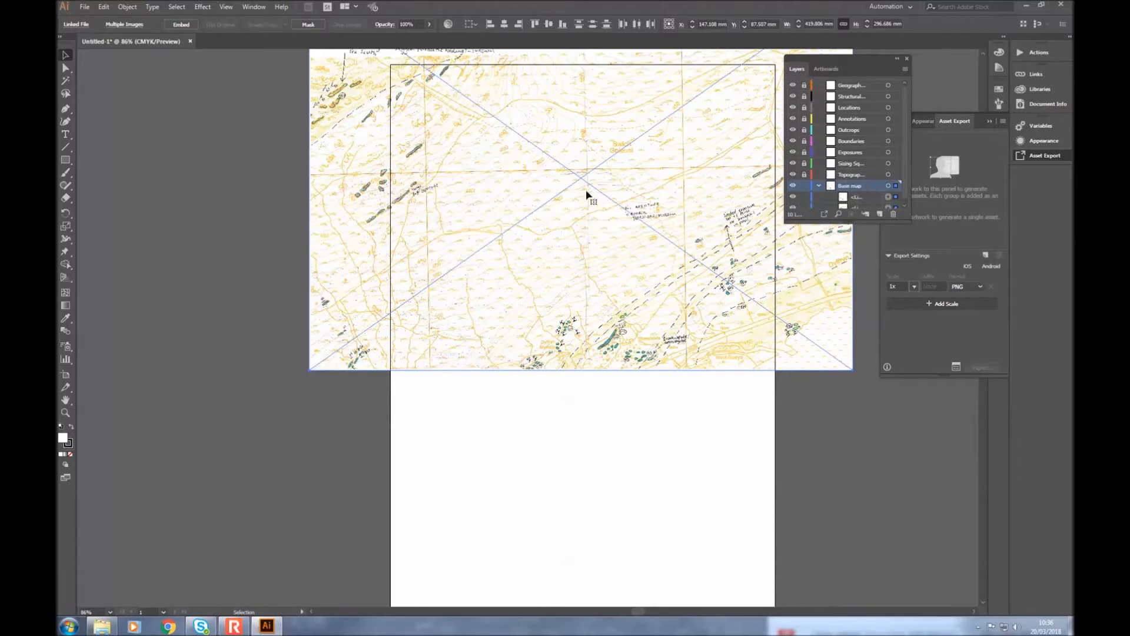
pyautogui.click(819, 185)
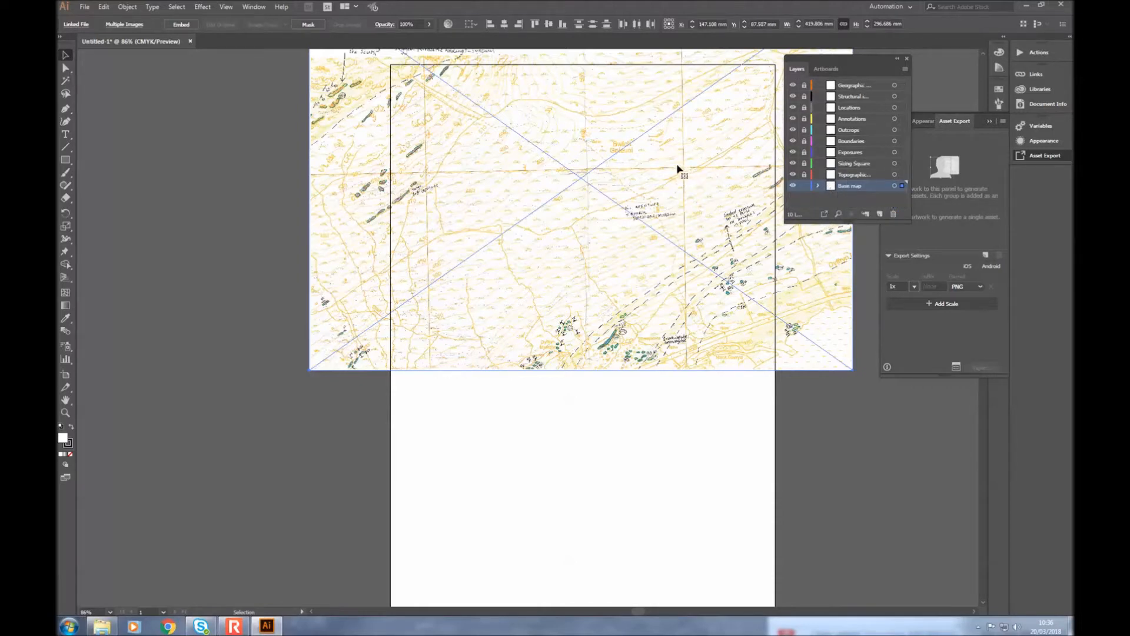
# Step: Separate the two stacked field map scans and line them up side by side so their shared map features match
pyautogui.click(262, 194)
pyautogui.scroll(3, 594, 171)
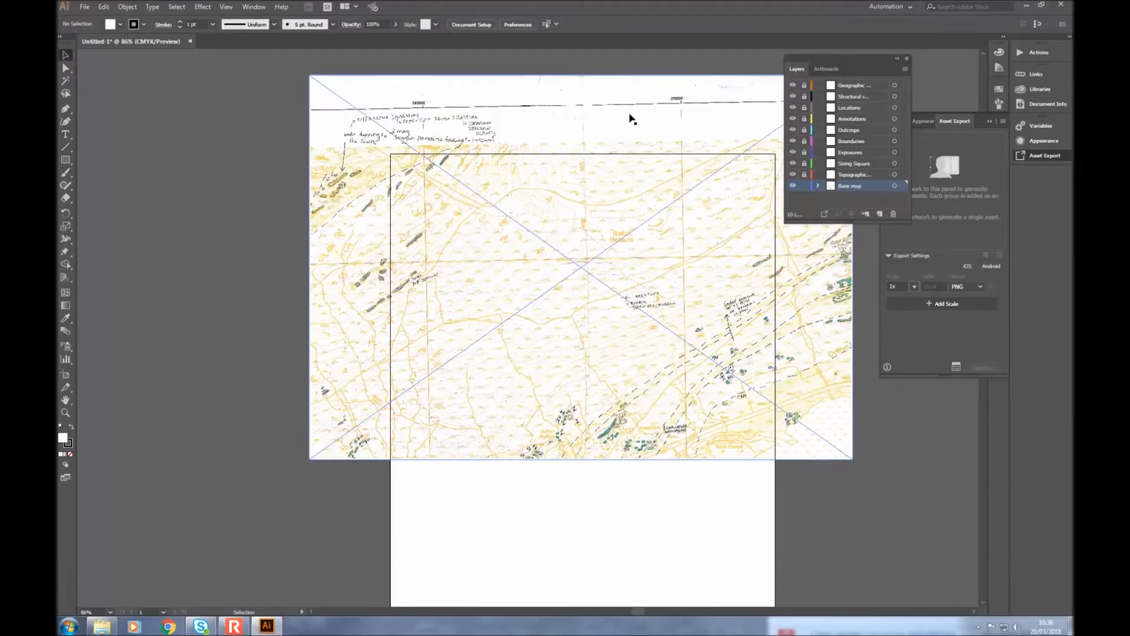
pyautogui.click(617, 126)
pyautogui.moveTo(694, 120); pyautogui.dragTo(675, 251)
pyautogui.moveTo(564, 247); pyautogui.dragTo(610, 255)
pyautogui.hscroll(1, 610, 254)
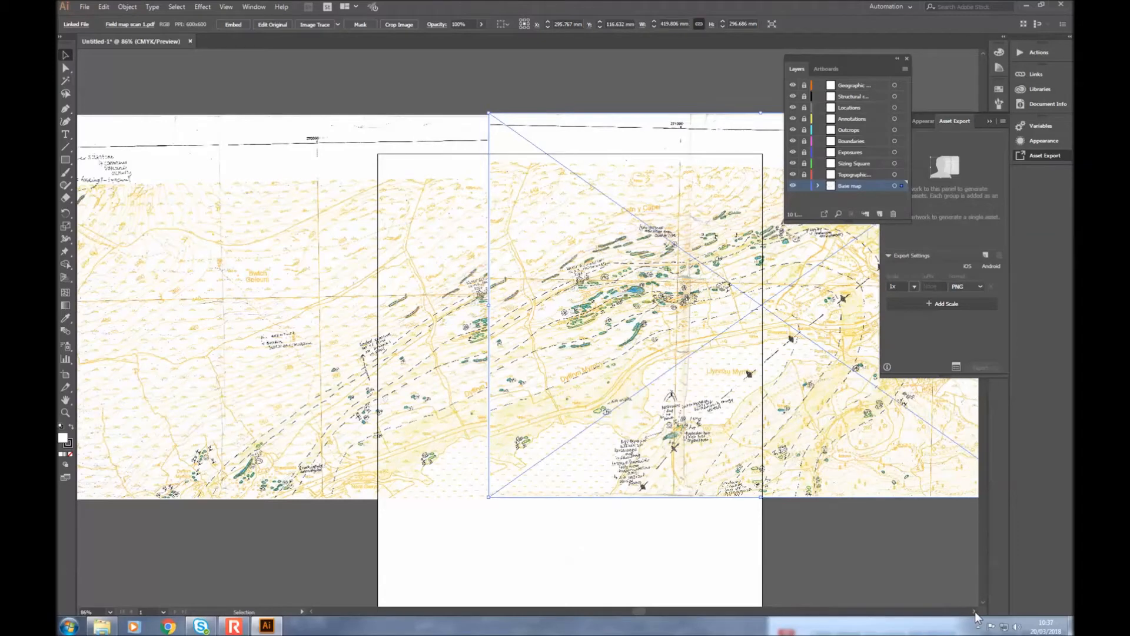
pyautogui.hscroll(8, 974, 612)
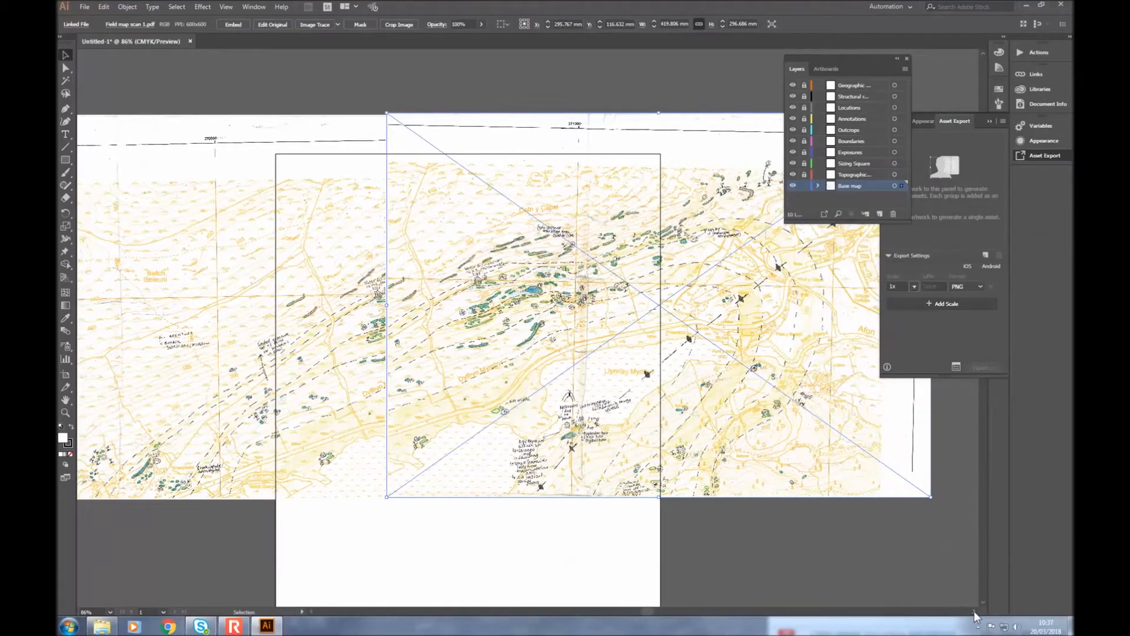
# Step: Move Field map scan 1 away from Field map scan 2 so a clear gap separates the two scans
pyautogui.scroll(-1, 712, 194)
pyautogui.moveTo(494, 243); pyautogui.dragTo(518, 255)
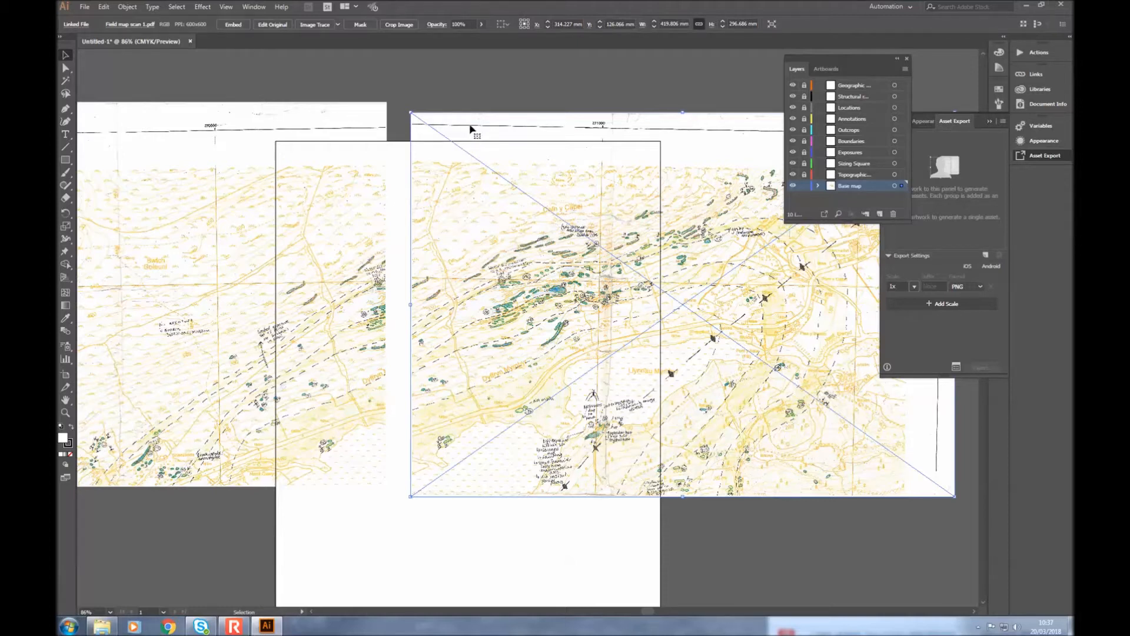
pyautogui.click(974, 612)
pyautogui.click(974, 612)
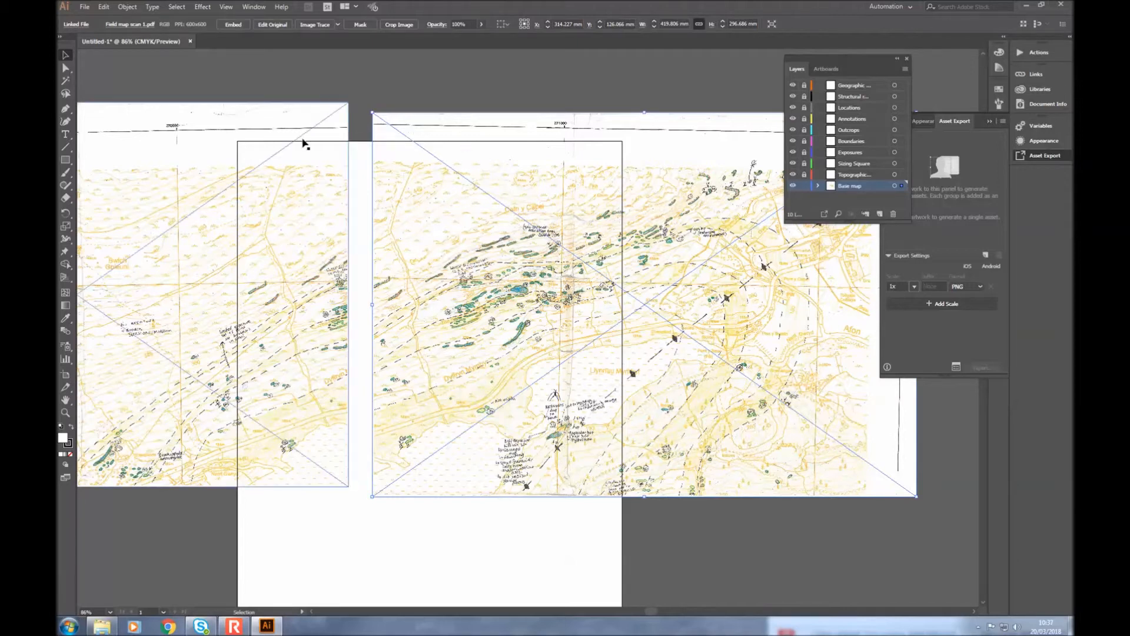
# Step: Lock the Base map layer and draw a 200 mm by 200 mm square on the unlocked Sizing Square layer
pyautogui.click(807, 186)
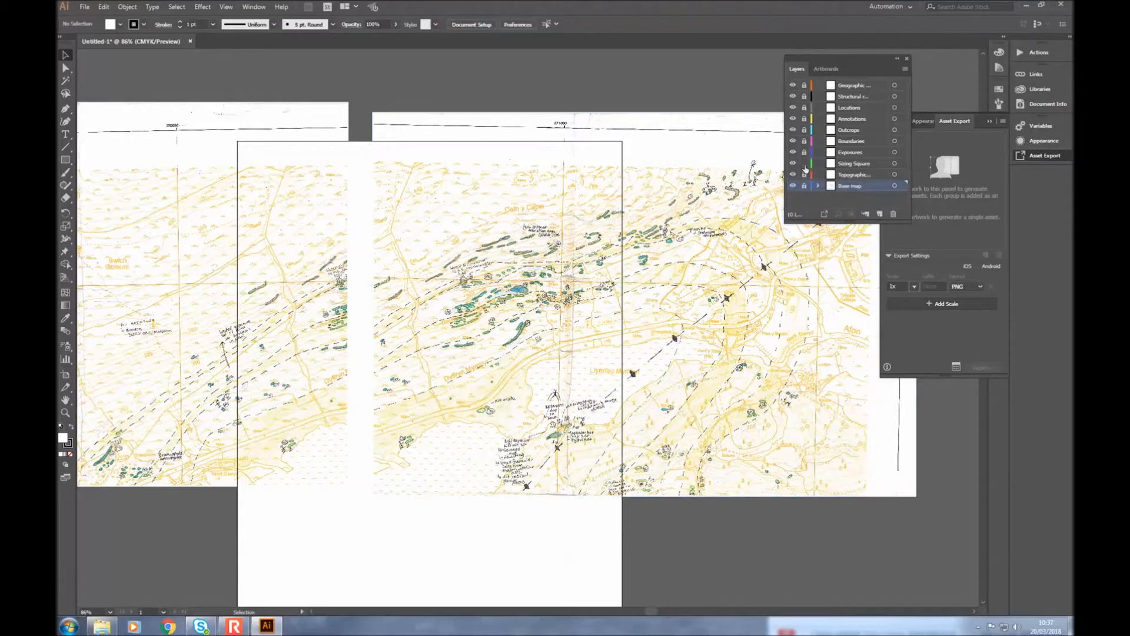
pyautogui.click(850, 163)
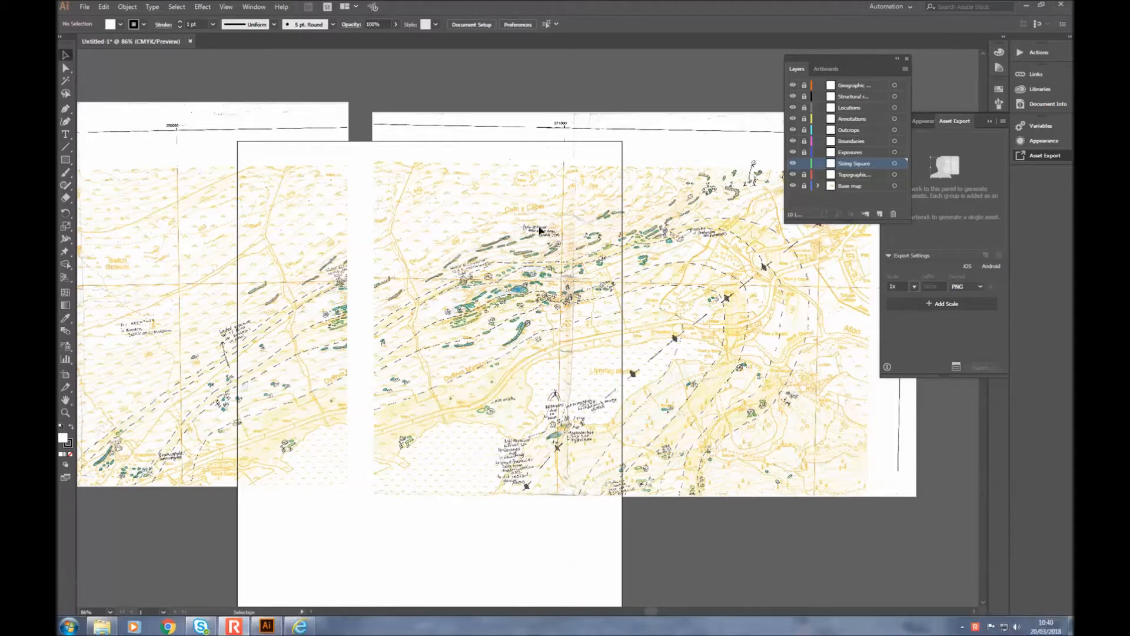
pyautogui.click(65, 160)
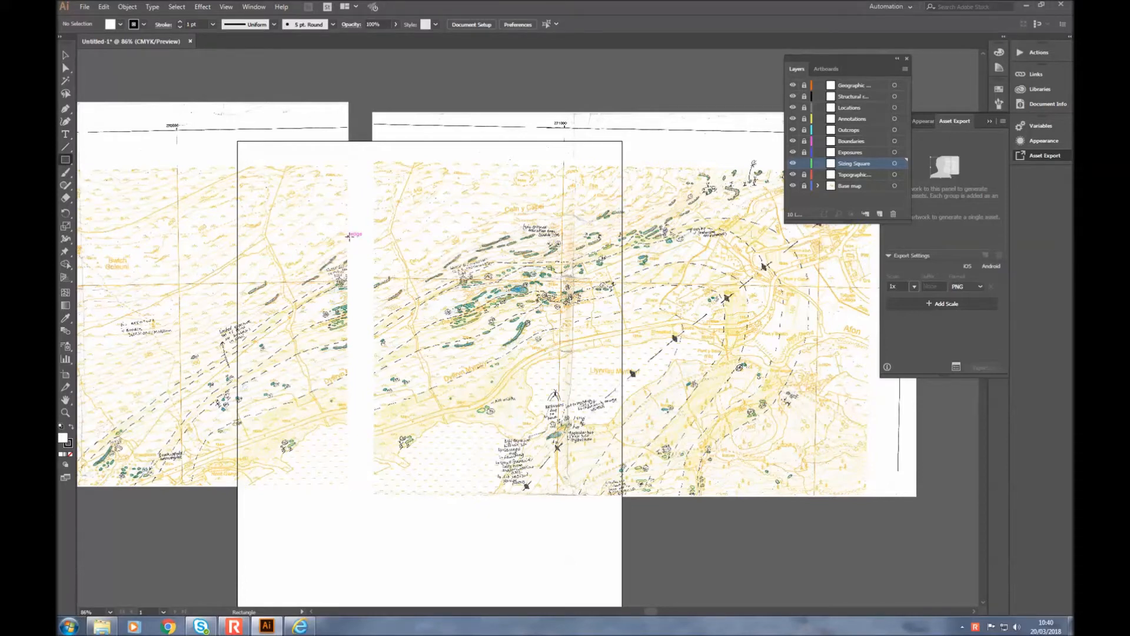
pyautogui.click(349, 236)
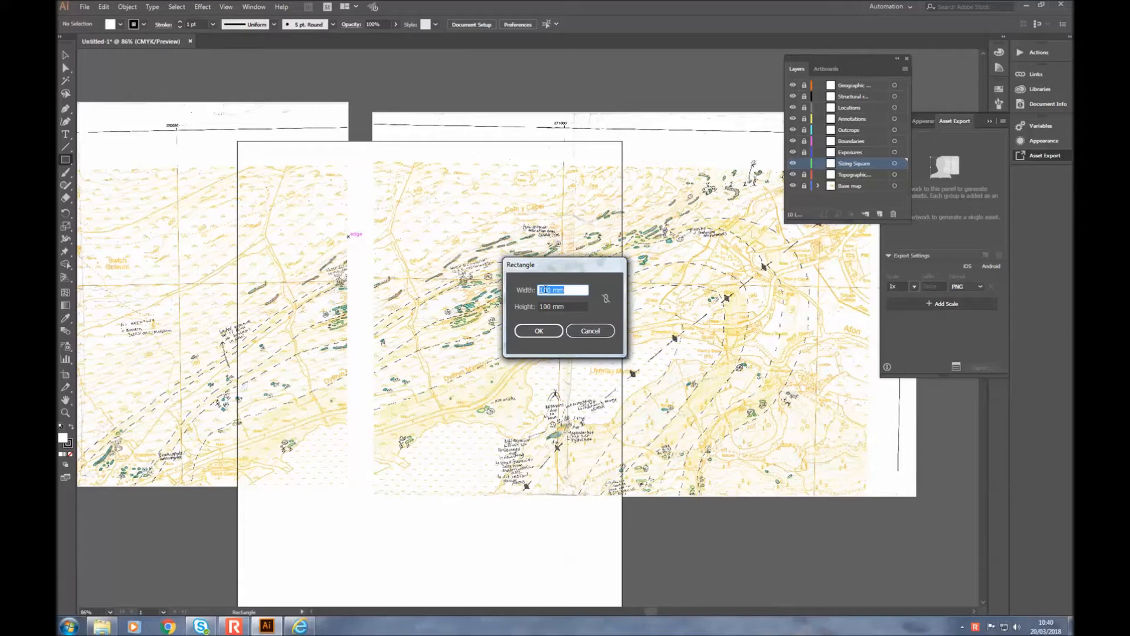
pyautogui.click(544, 289)
pyautogui.press('BackSpace')
pyautogui.write('2')
pyautogui.press('Tab')
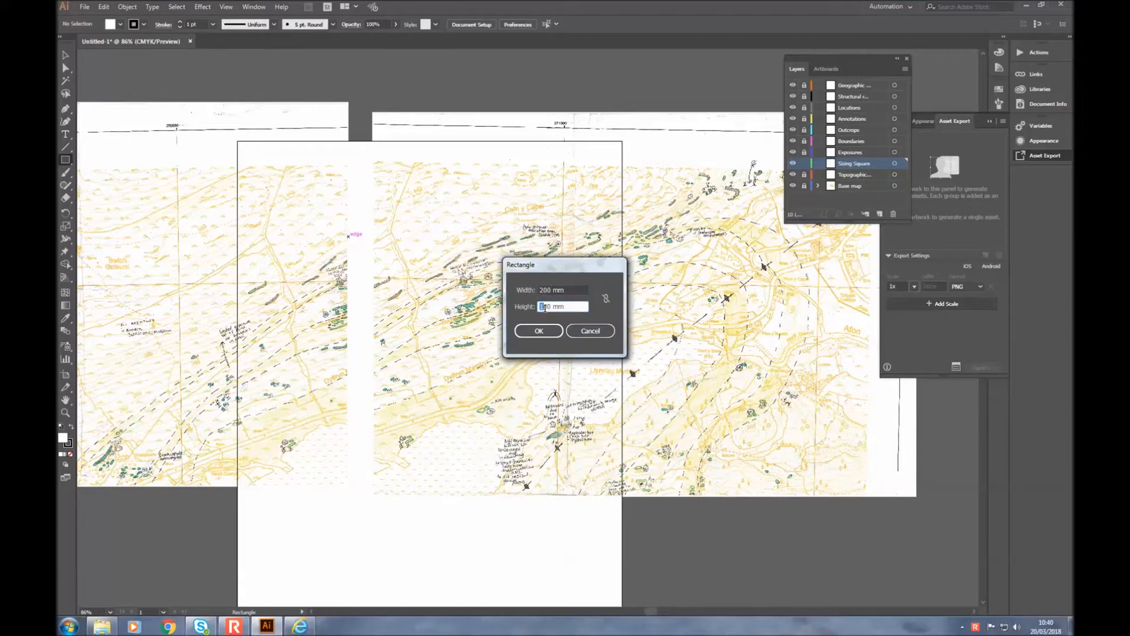
pyautogui.click(539, 331)
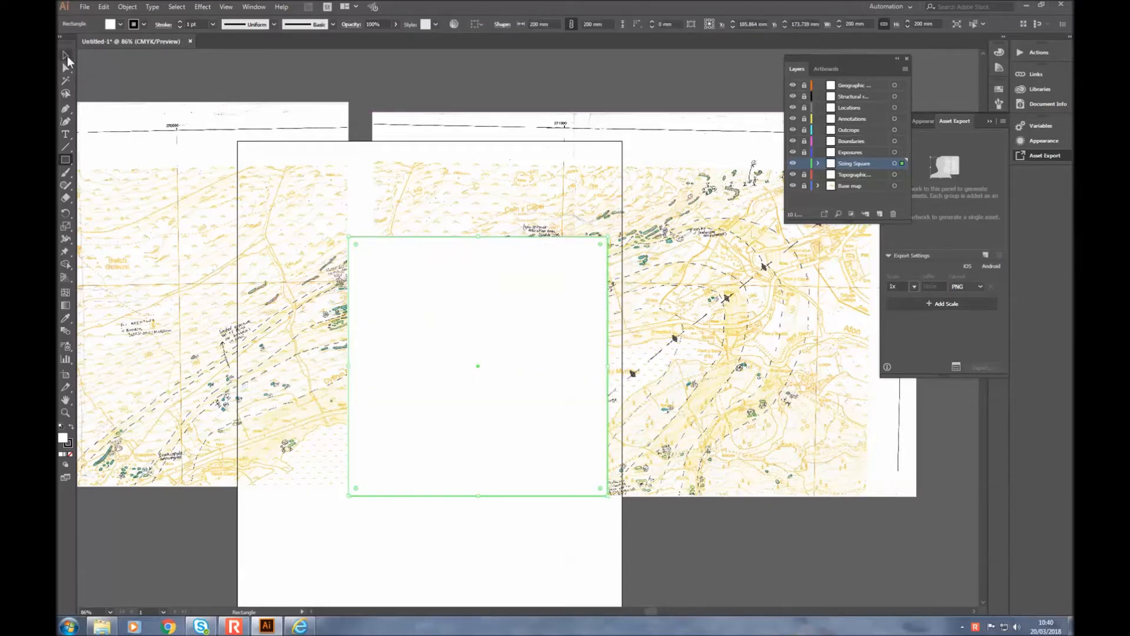
# Step: Set the sizing square's fill to None, keeping its black 1 pt outline, and deselect it
pyautogui.click(66, 56)
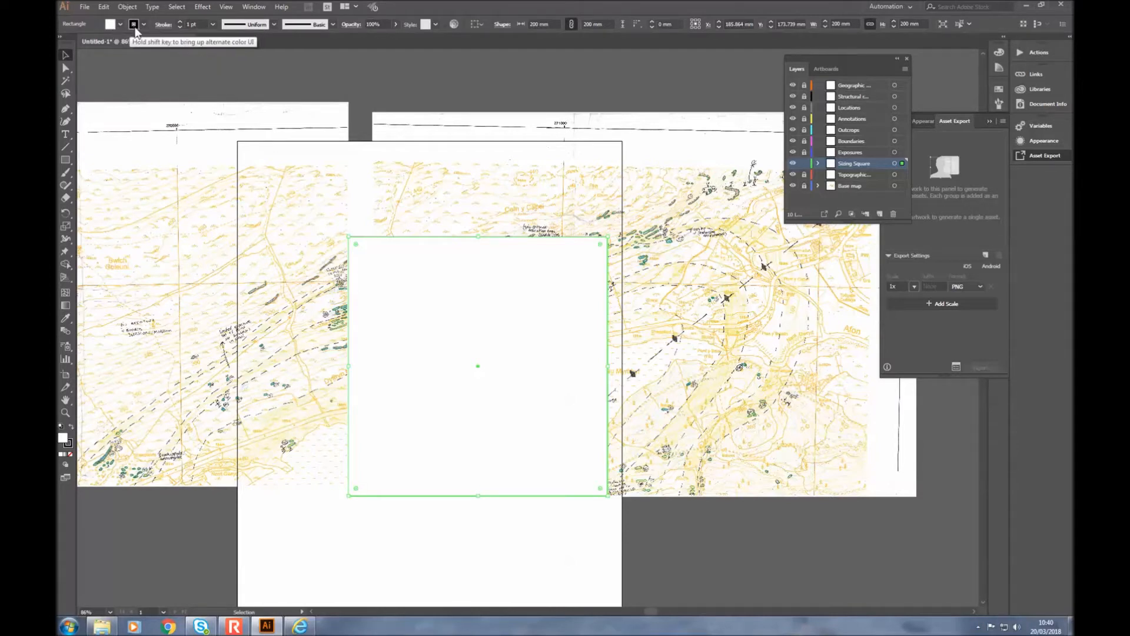
pyautogui.click(122, 25)
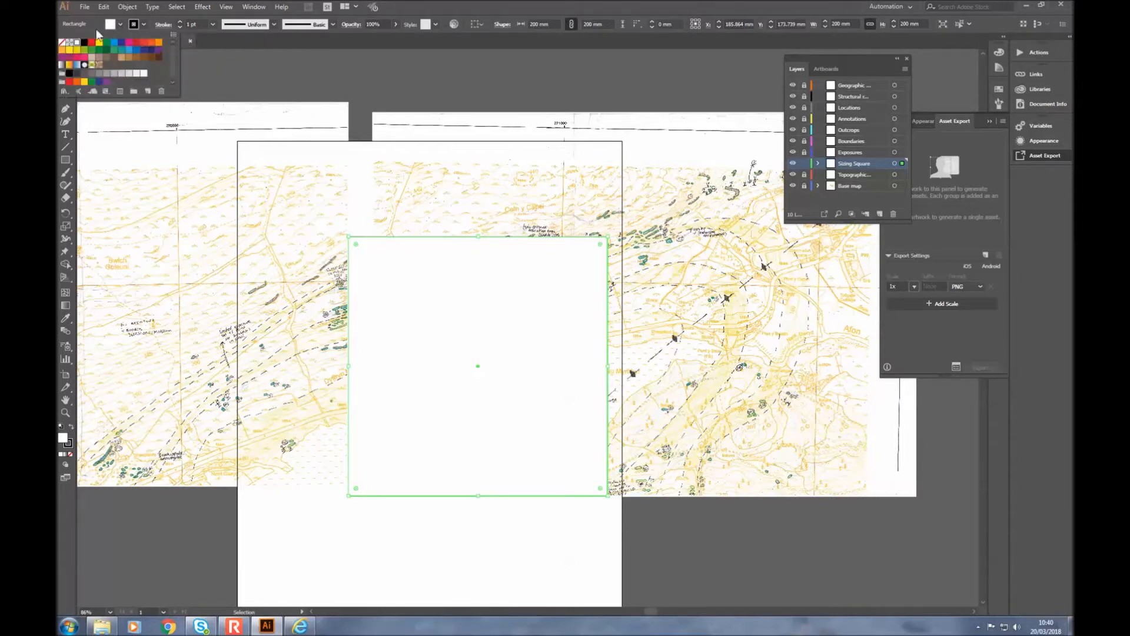
pyautogui.click(62, 43)
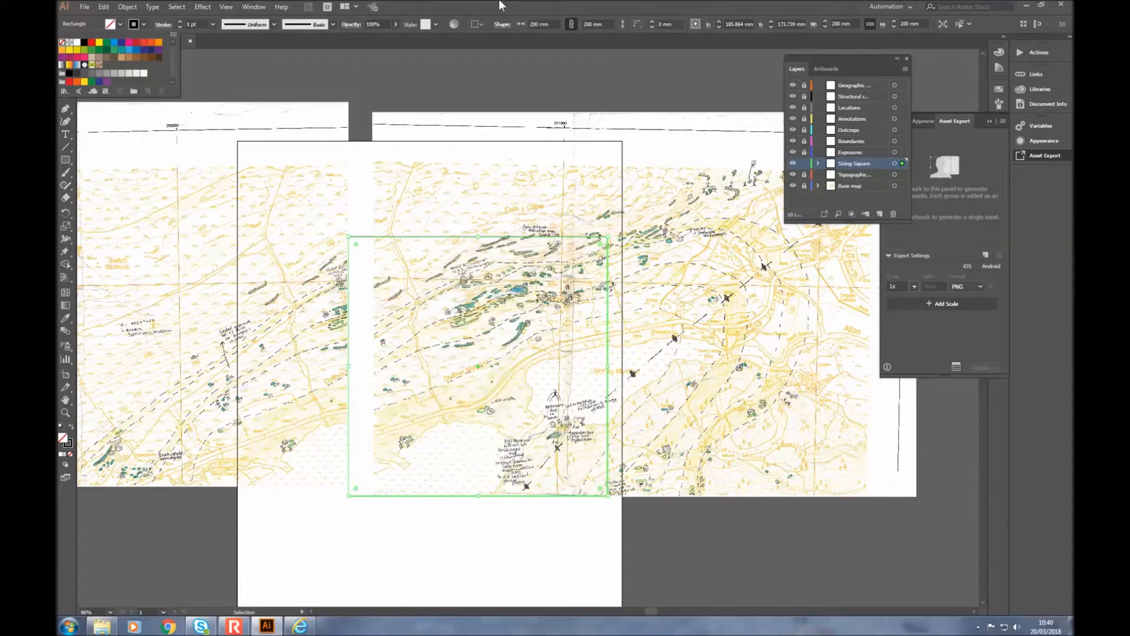
pyautogui.click(365, 81)
pyautogui.click(534, 94)
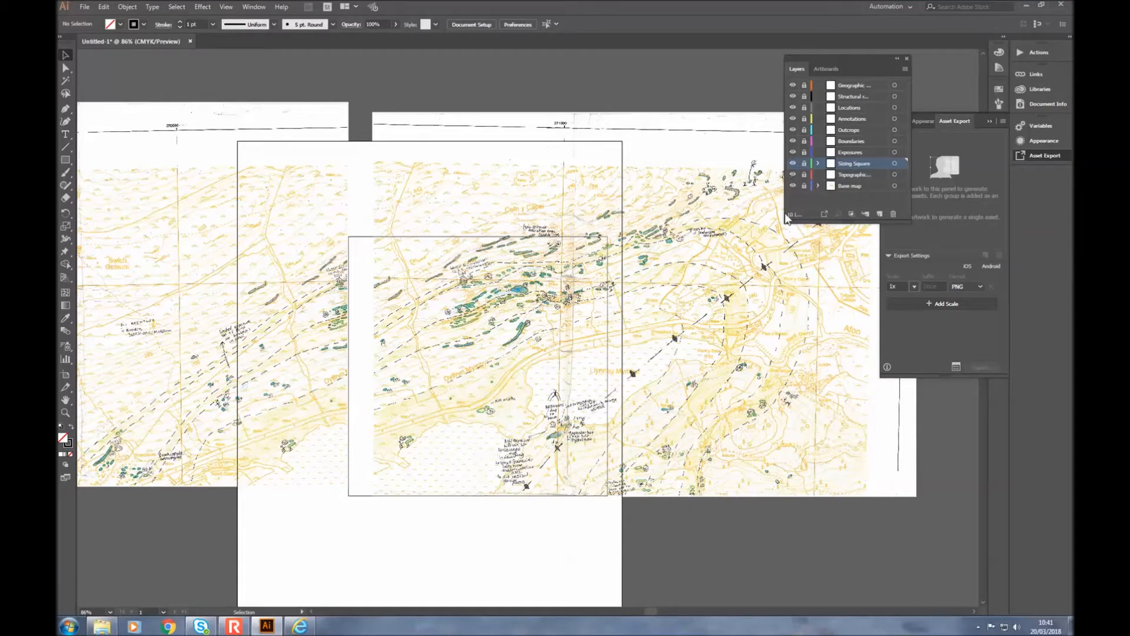
# Step: With Sizing Square locked, unlock Base map and move Field map scan 1 over the square and Field map scan 2 clear of it
pyautogui.click(804, 186)
pyautogui.click(789, 248)
pyautogui.click(764, 273)
pyautogui.moveTo(776, 305); pyautogui.dragTo(676, 293)
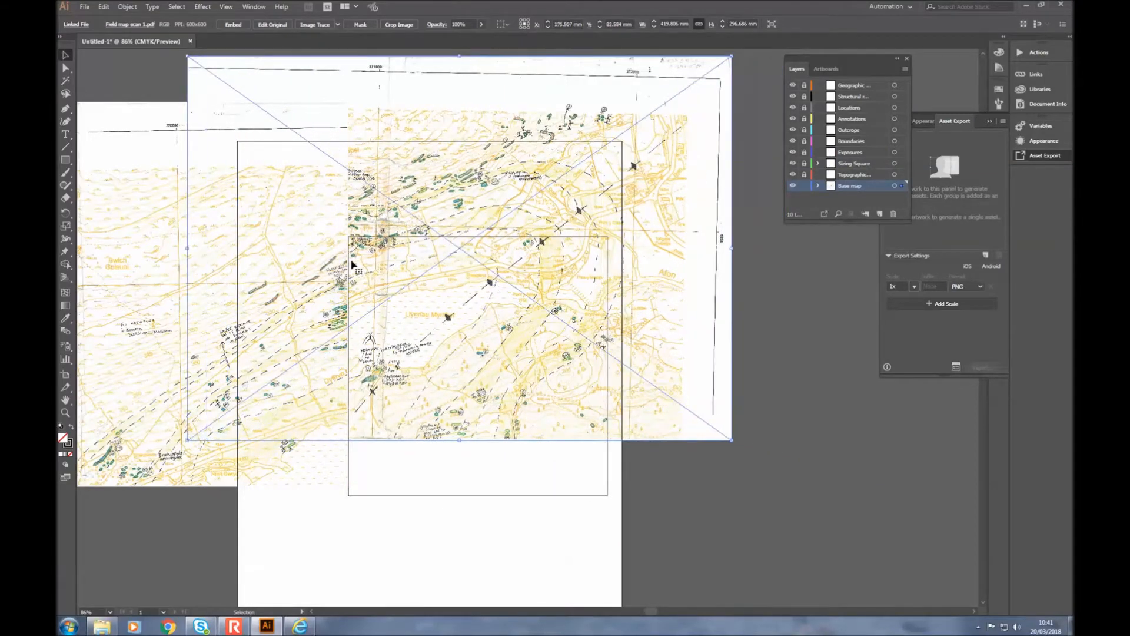
pyautogui.click(170, 252)
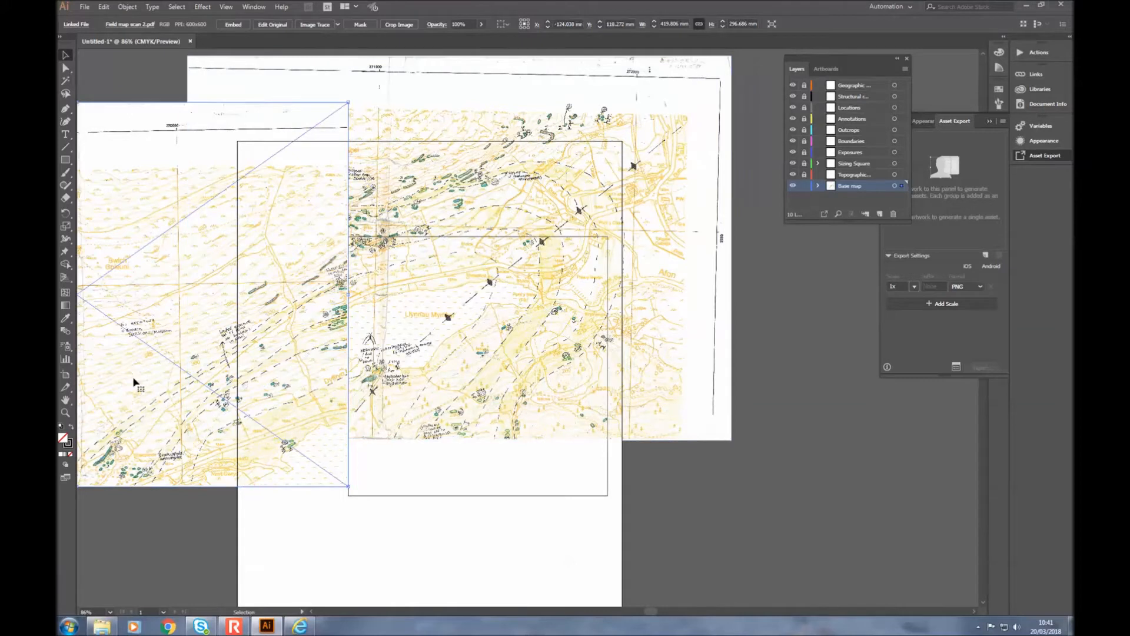
pyautogui.moveTo(139, 383); pyautogui.dragTo(140, 433)
# Step: Align the grid intersection of Field map scan 1 with the sizing square's upper-right corner and check the grid lines along its edges
pyautogui.click(593, 238)
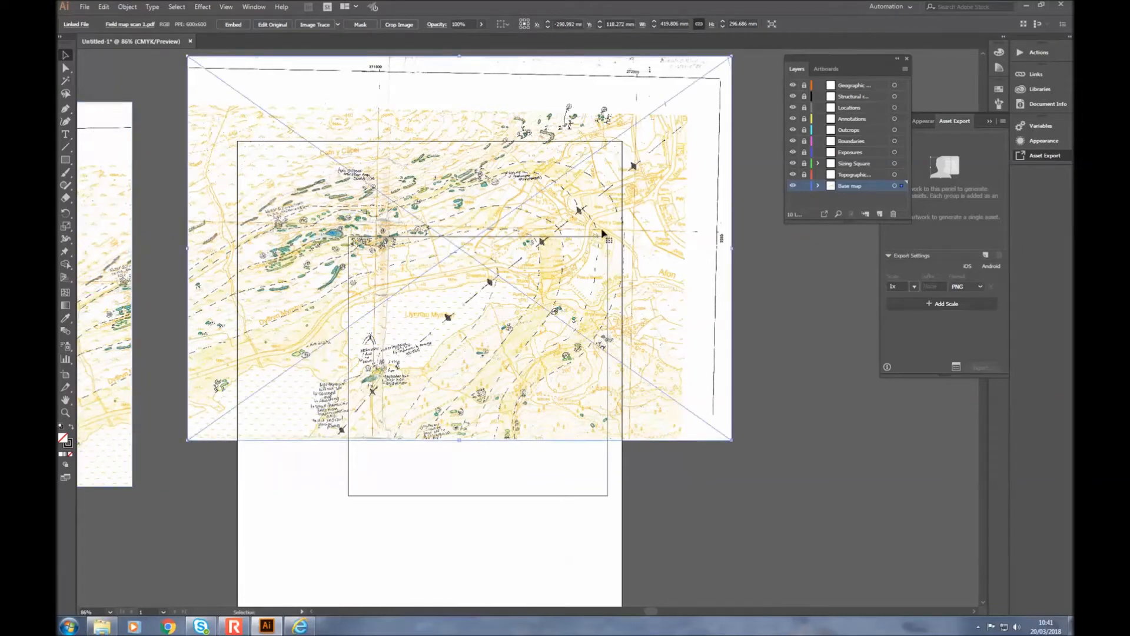
pyautogui.moveTo(673, 223); pyautogui.dragTo(645, 230)
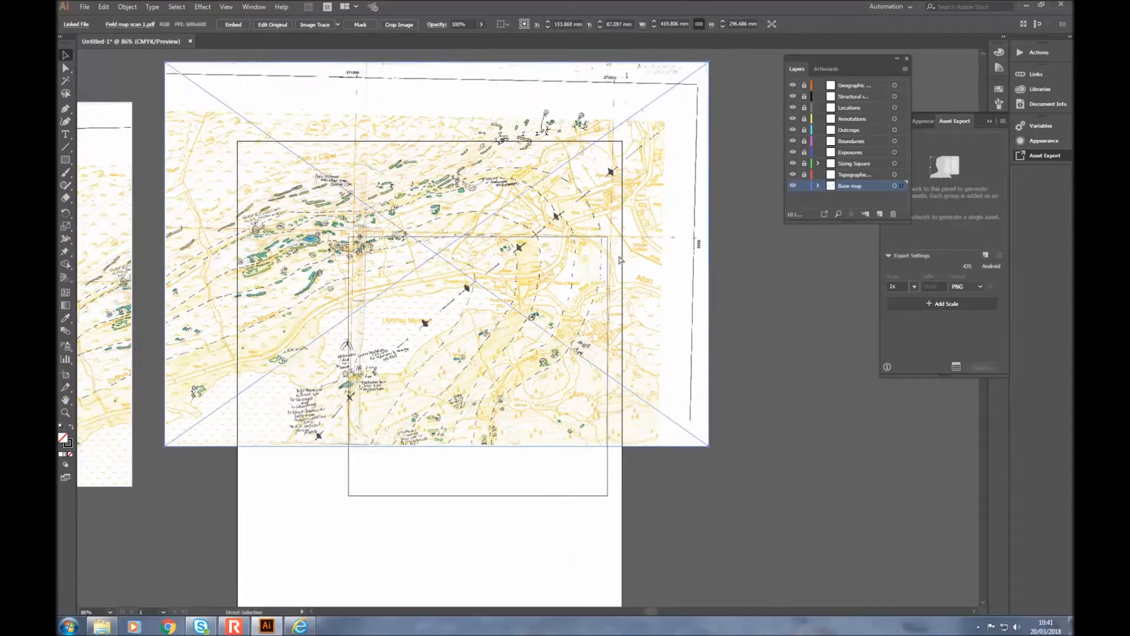
pyautogui.hscroll(-1, 630, 255)
pyautogui.scroll(3, 632, 257)
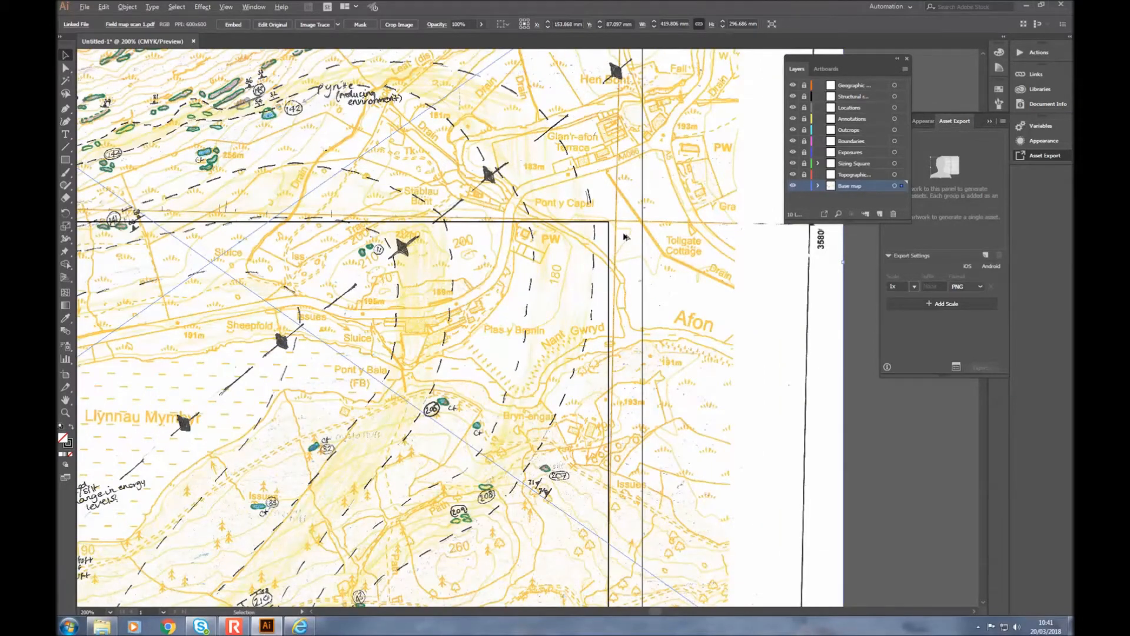
pyautogui.scroll(1, 625, 236)
pyautogui.moveTo(665, 230); pyautogui.dragTo(665, 235)
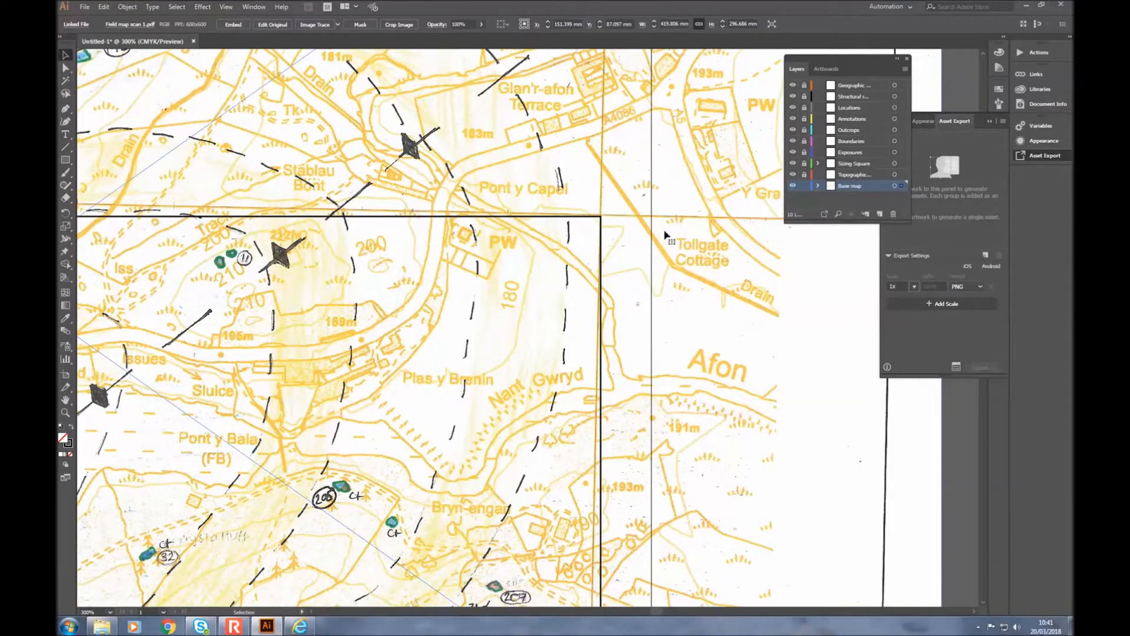
pyautogui.press('Down')
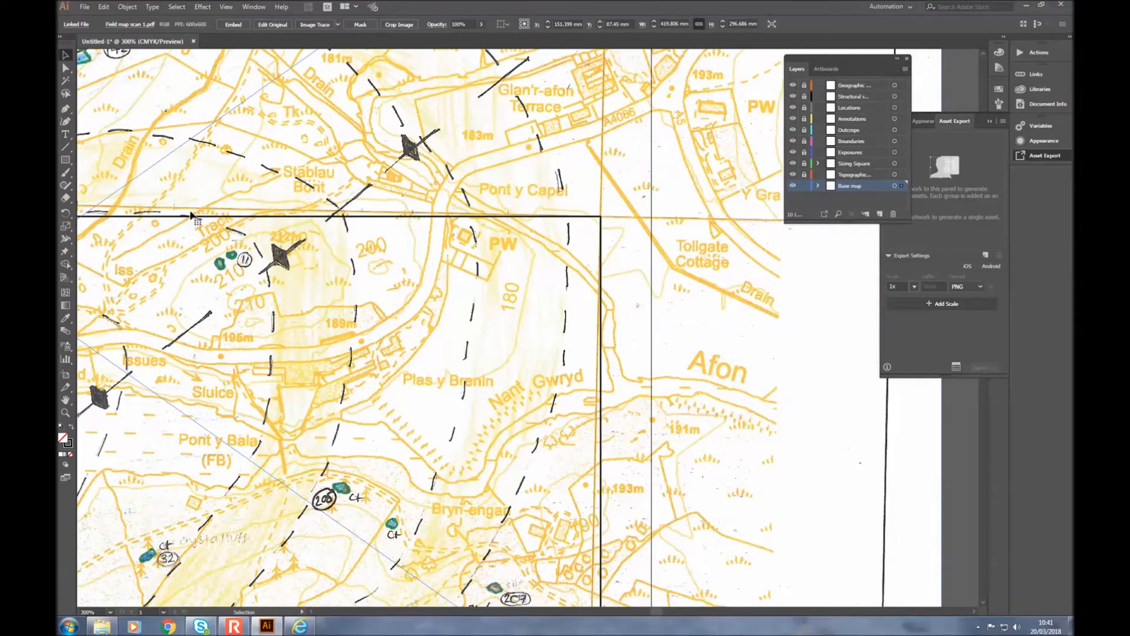
pyautogui.scroll(-10, 610, 315)
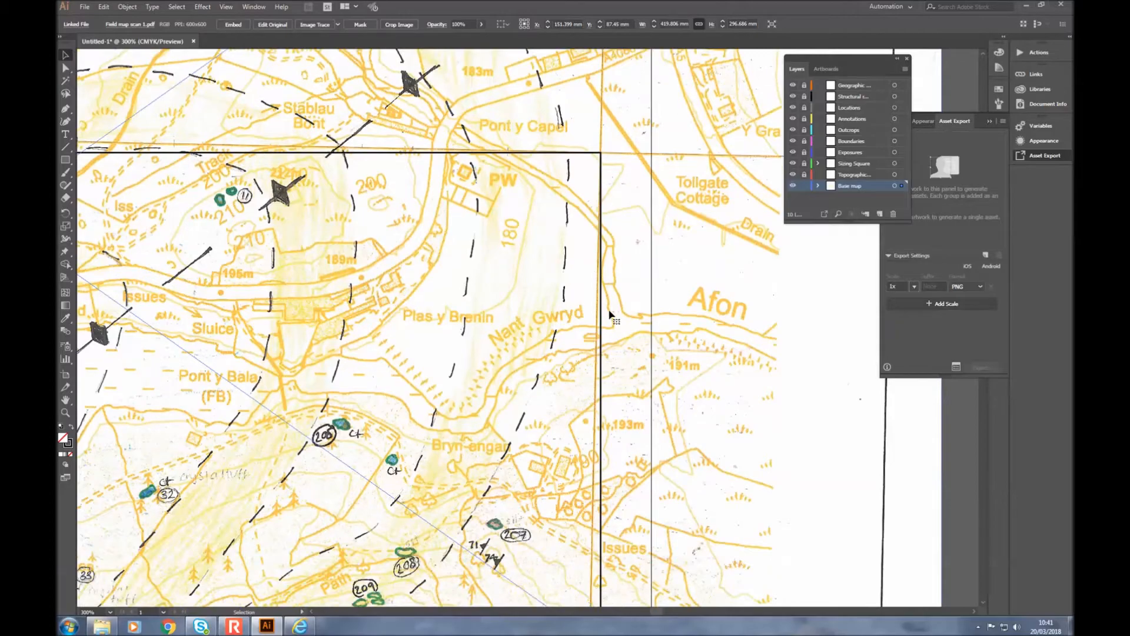
pyautogui.scroll(12, 610, 314)
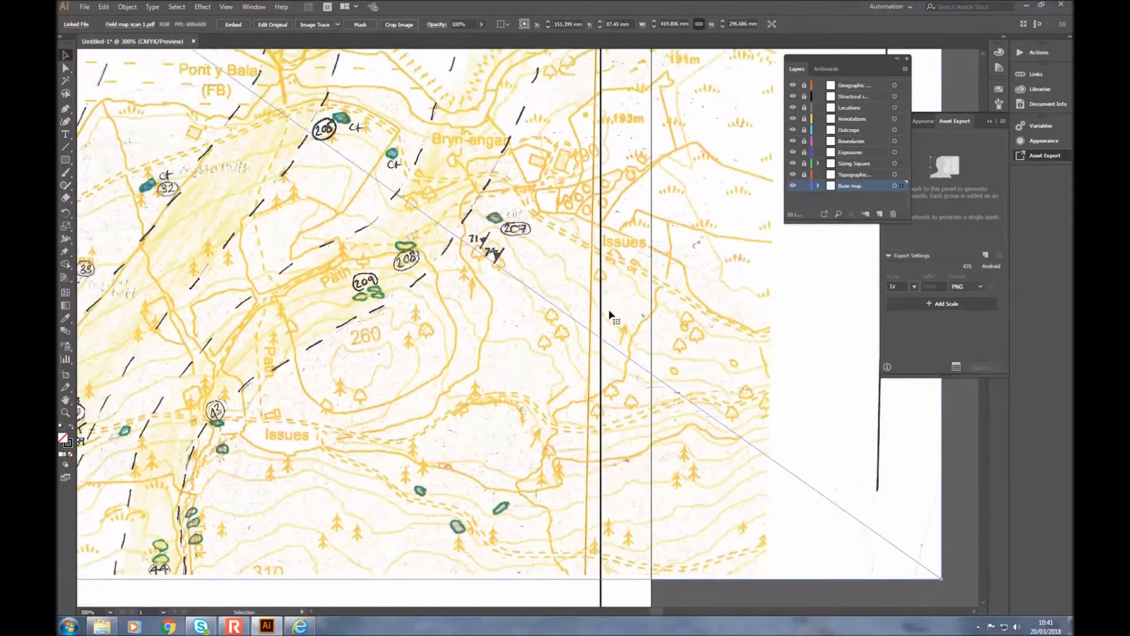
pyautogui.scroll(2, 610, 315)
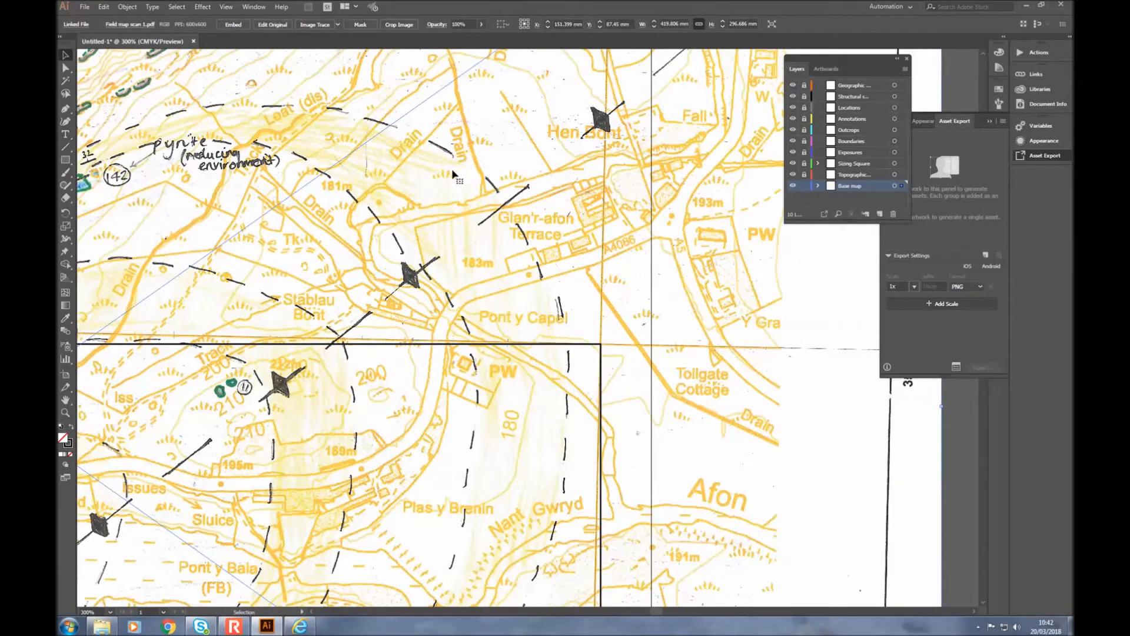
# Step: Rotate Field map scan 1 by 1° to straighten its grid lines against the sizing square
pyautogui.rightClick(484, 240)
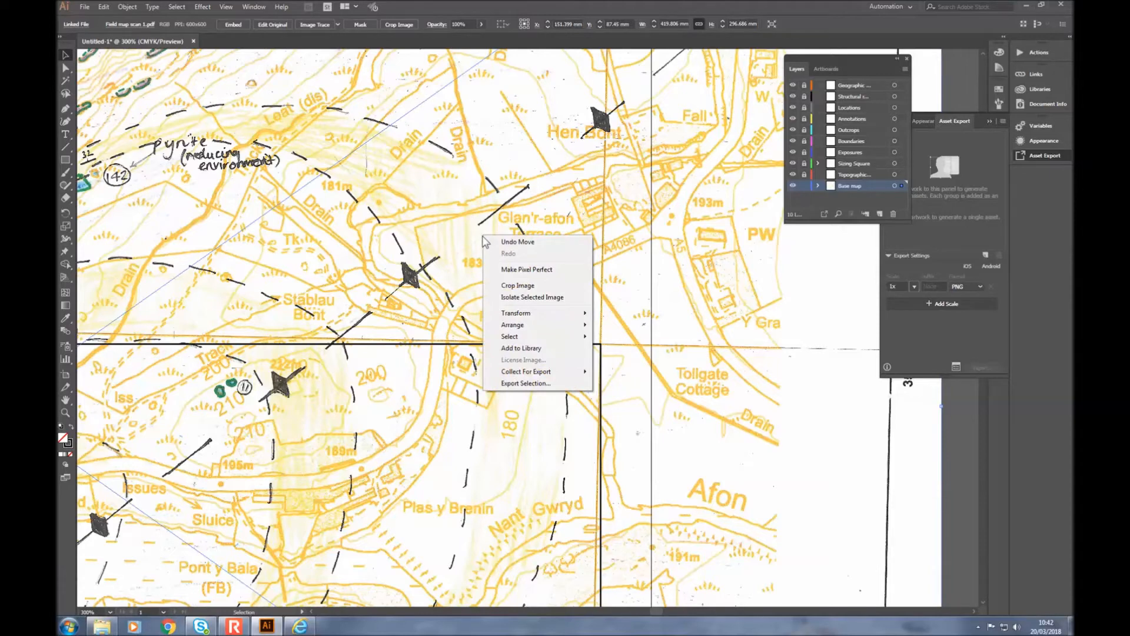
pyautogui.moveTo(563, 316)
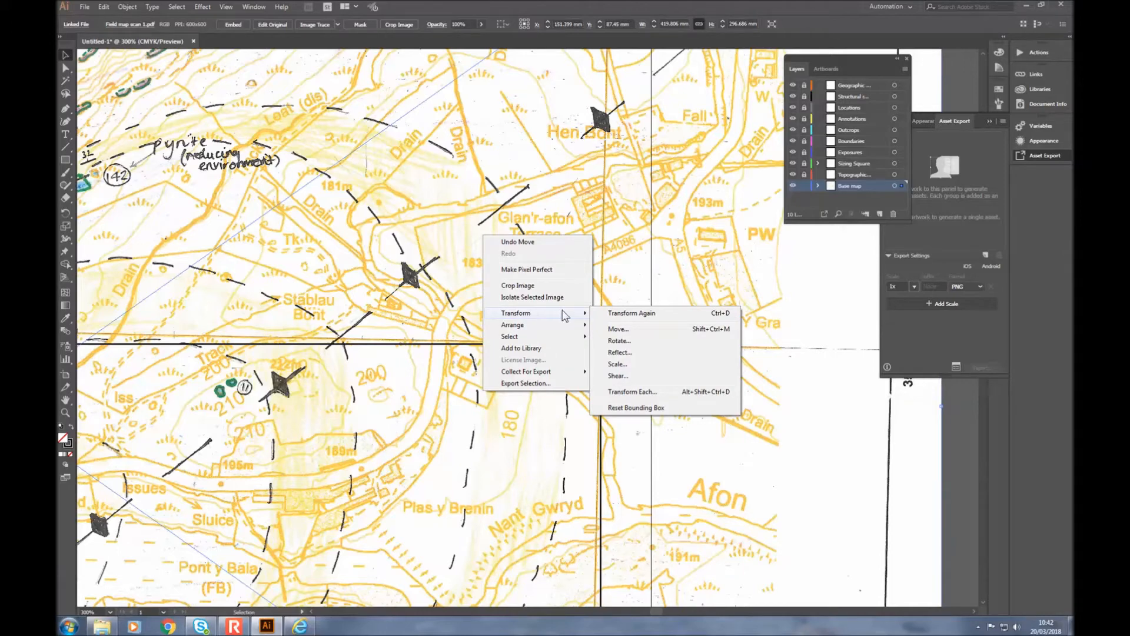
pyautogui.click(626, 344)
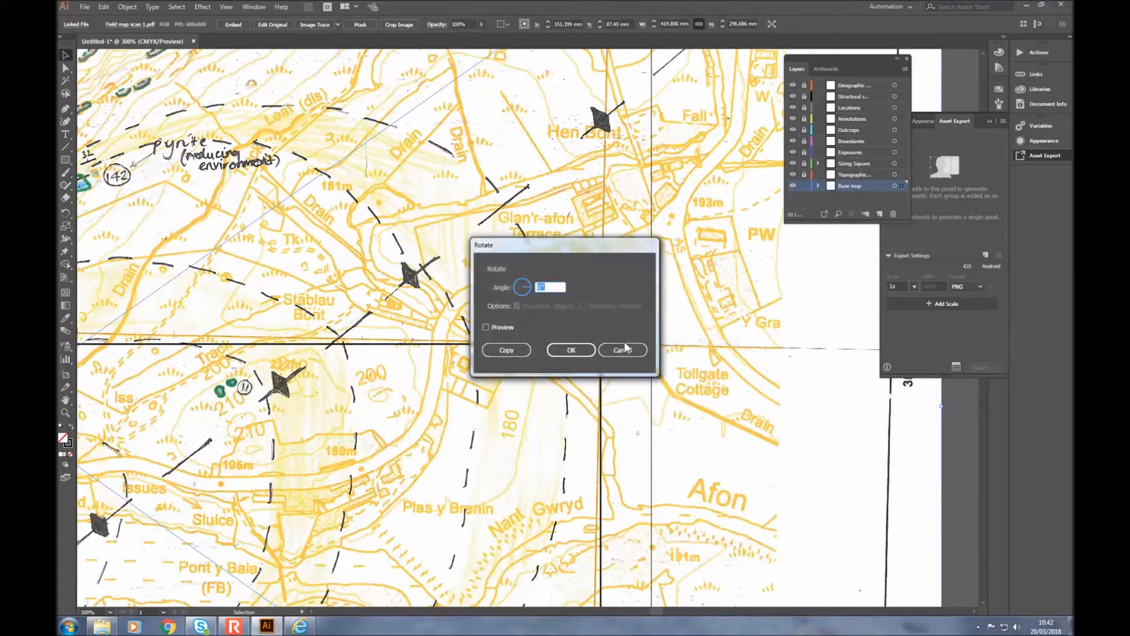
pyautogui.moveTo(533, 247); pyautogui.dragTo(561, 266)
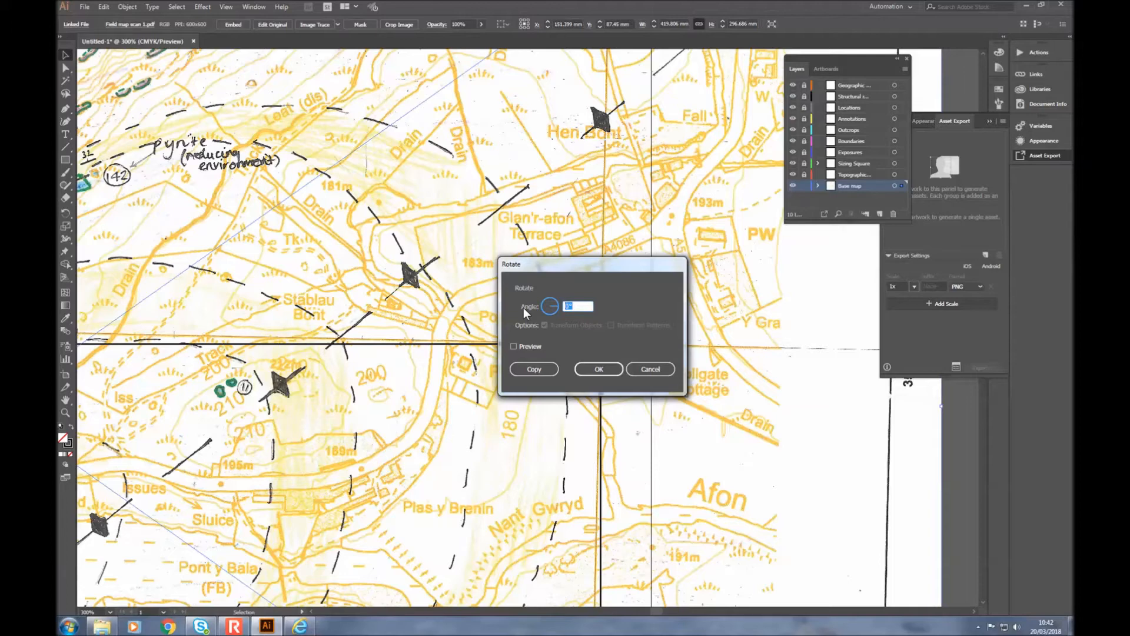
pyautogui.write('1')
pyautogui.click(599, 370)
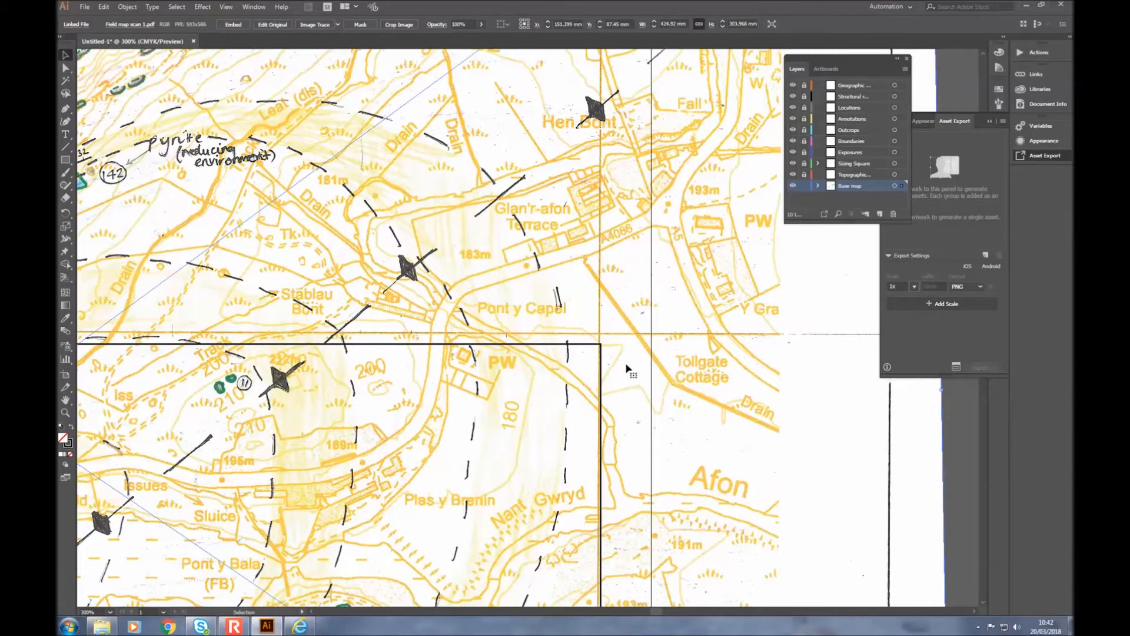
# Step: Nudge the rotated Field map scan 1 down and slightly right until its grid intersection meets the sizing square's corner
pyautogui.press('Down')
pyautogui.press('Down')
pyautogui.press('Down')
pyautogui.press('Down')
pyautogui.press('Down')
pyautogui.press('Down')
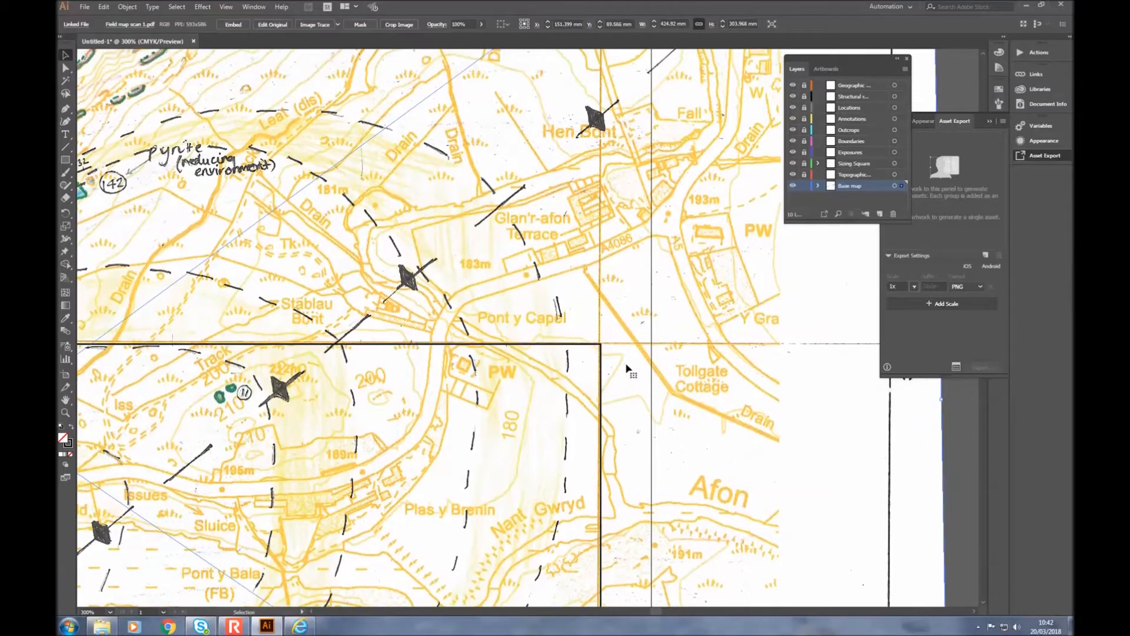
pyautogui.press('Right')
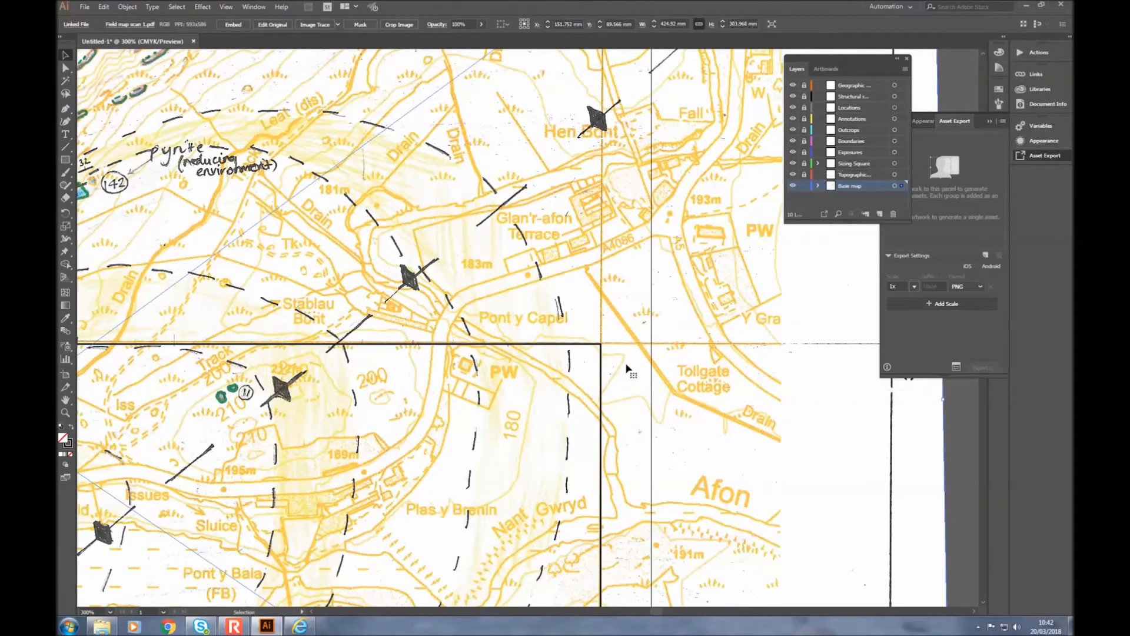
# Step: Rotate Field map scan 1 by a further 0.25°, nudge it down onto the square's corner, and check the fit along the edge
pyautogui.rightClick(559, 311)
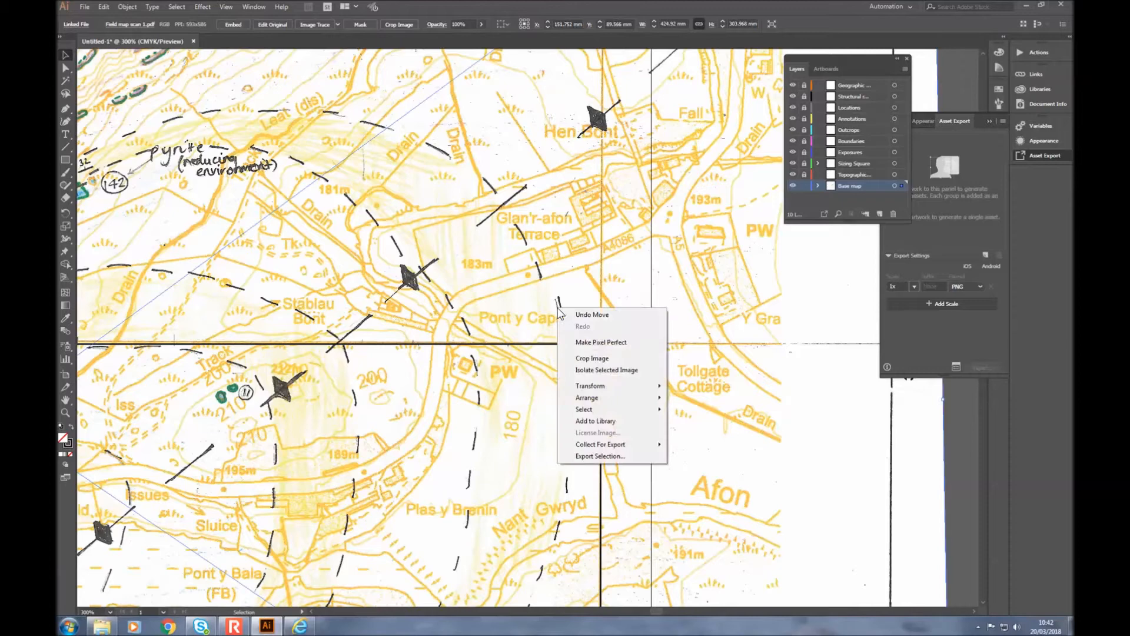
pyautogui.moveTo(612, 390)
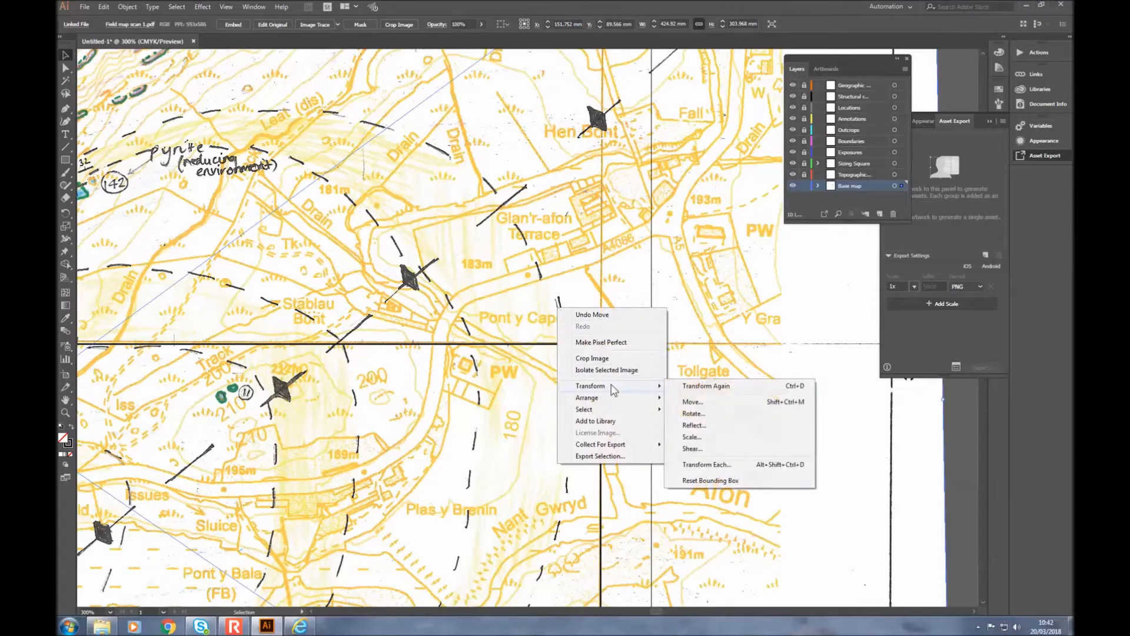
pyautogui.click(695, 414)
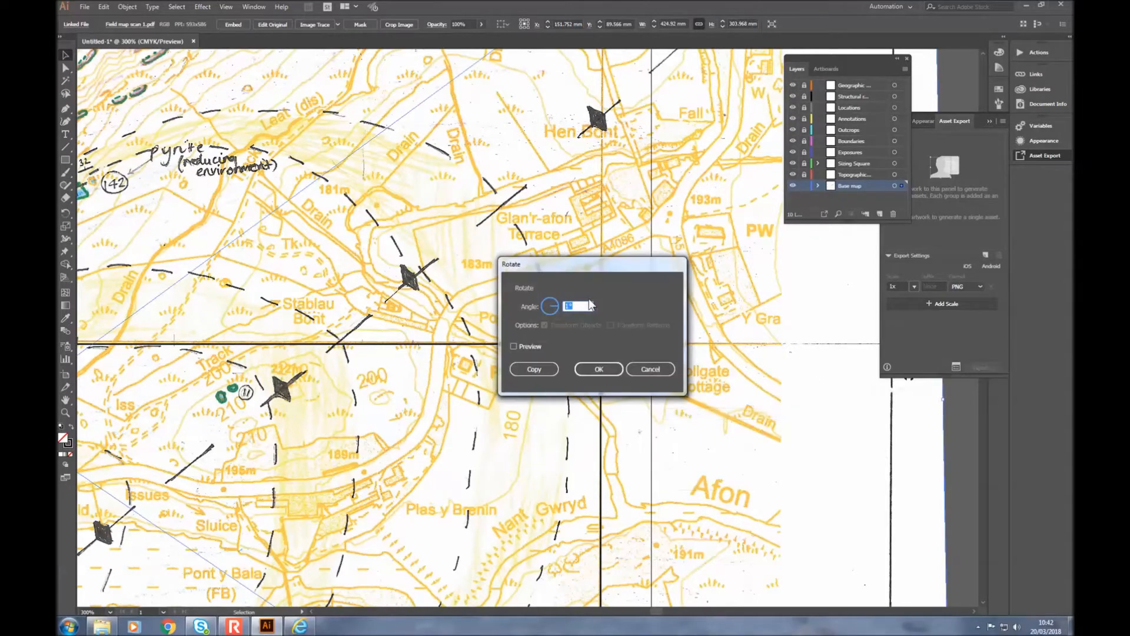
pyautogui.write('0.25')
pyautogui.press('Return')
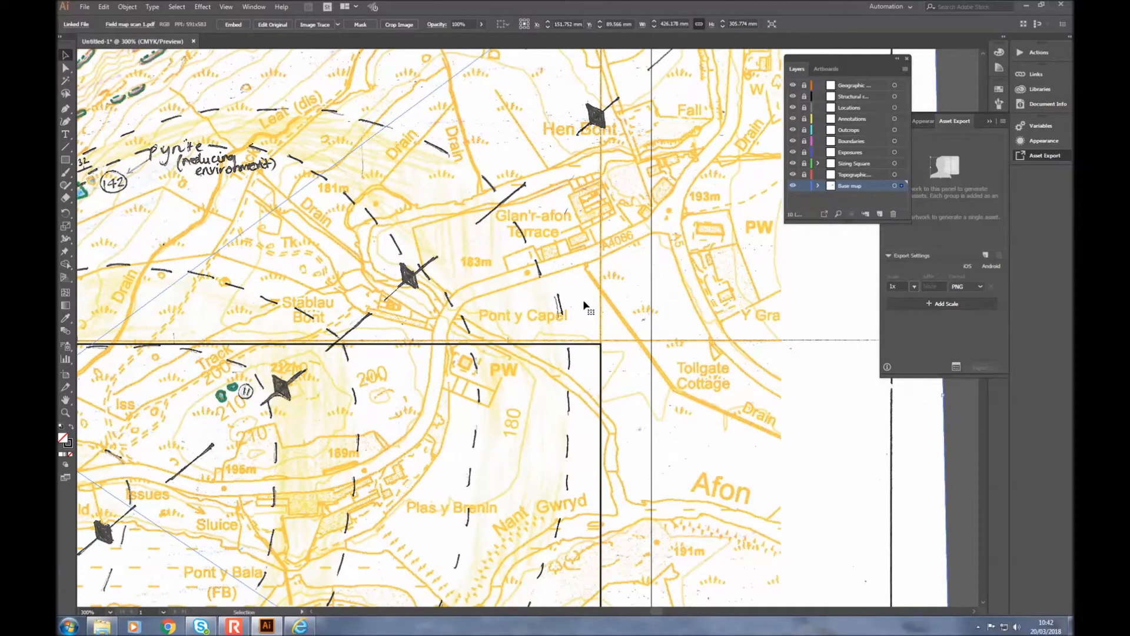
pyautogui.press('Down')
pyautogui.press('Down')
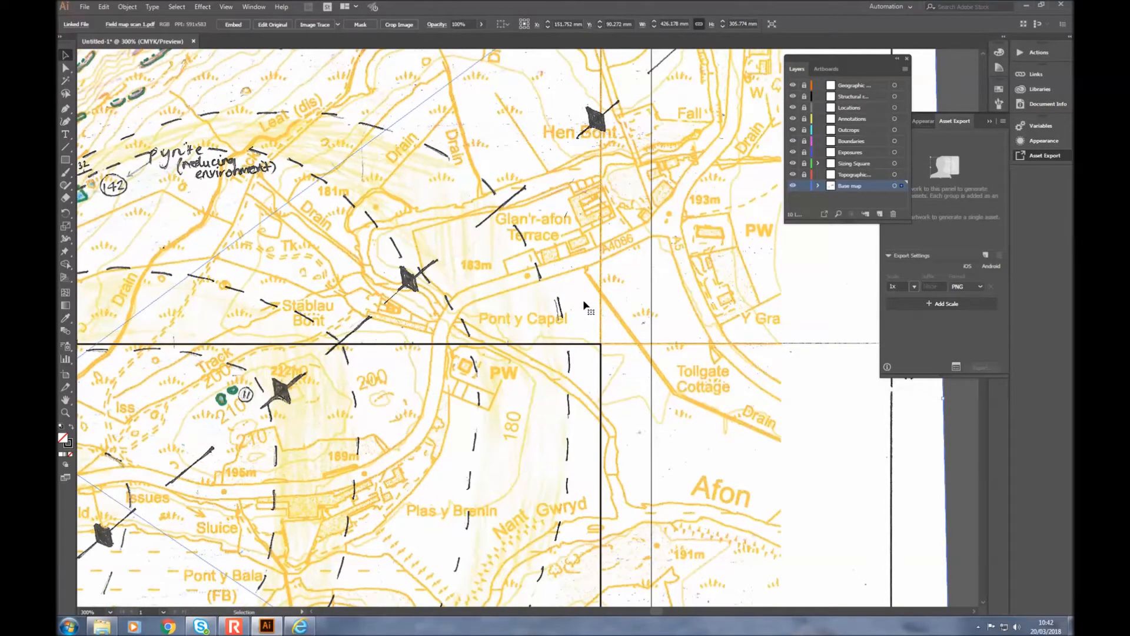
pyautogui.scroll(-1, 584, 306)
pyautogui.scroll(-1, 585, 320)
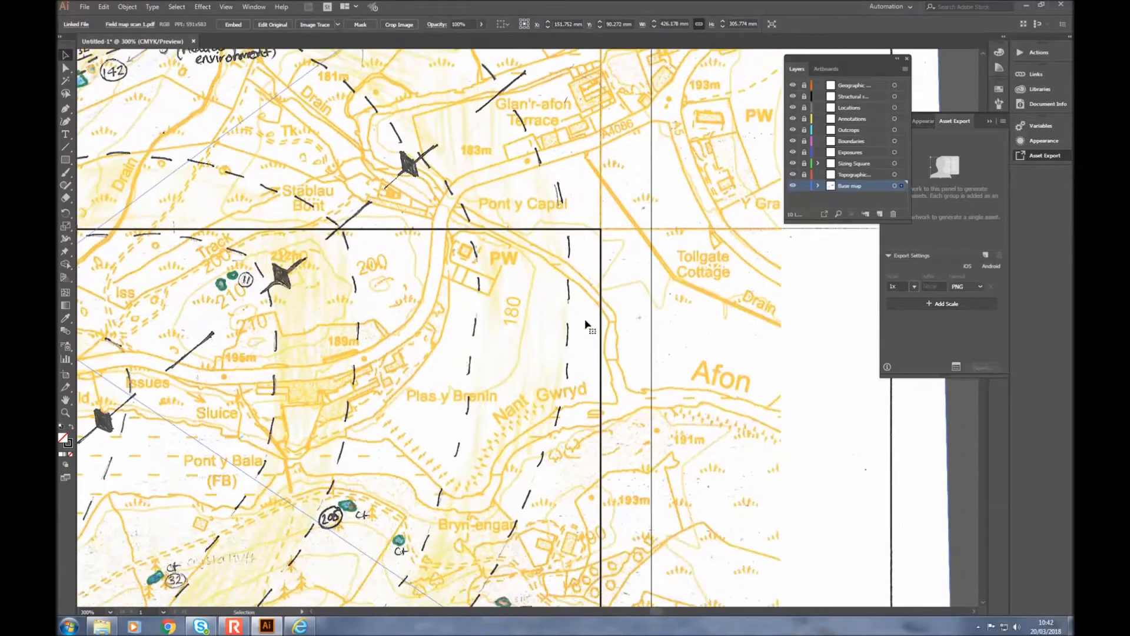
# Step: Check how the grid lines of Field map scan 1 follow the sizing square's right and upper edges, across to its upper-left corner
pyautogui.scroll(-7, 585, 319)
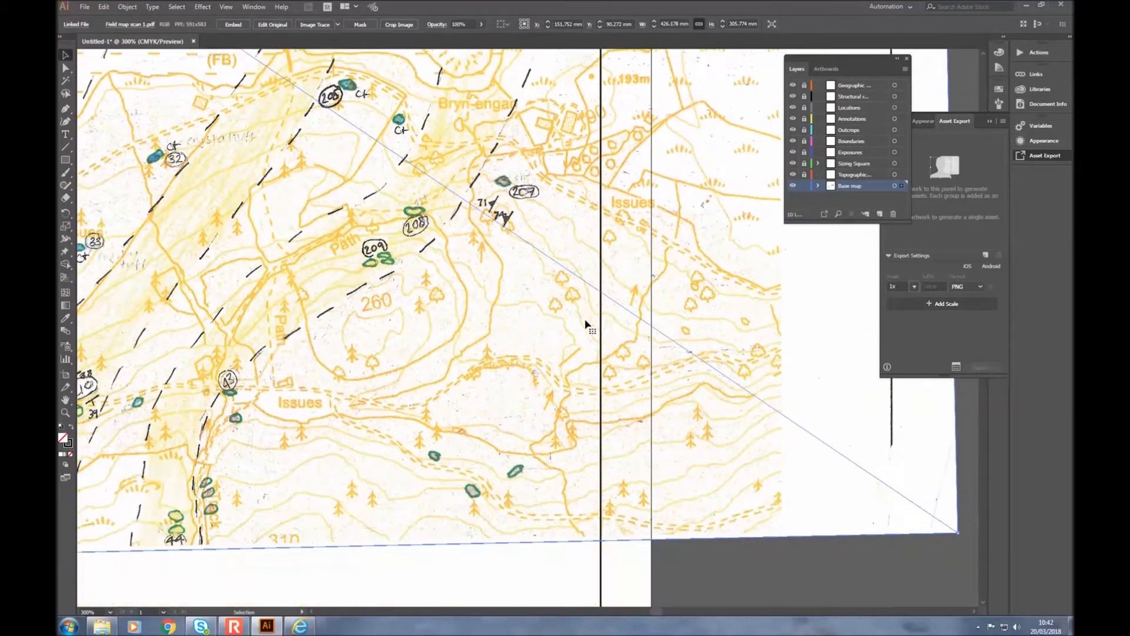
pyautogui.scroll(-1, 584, 319)
pyautogui.scroll(6, 584, 319)
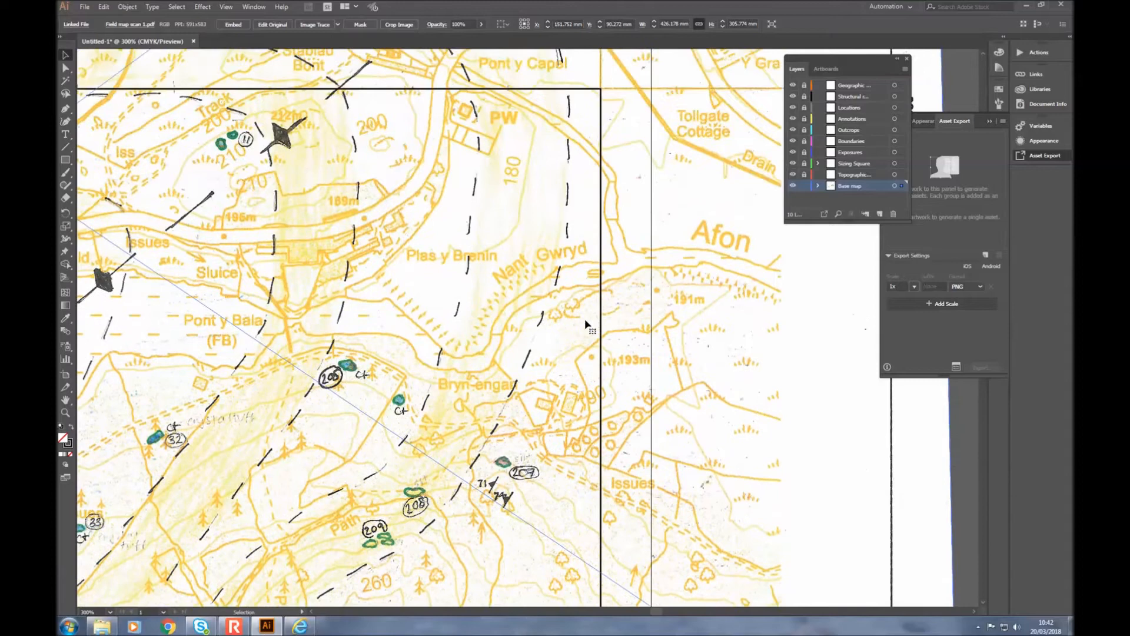
pyautogui.scroll(1, 584, 319)
pyautogui.click(538, 612)
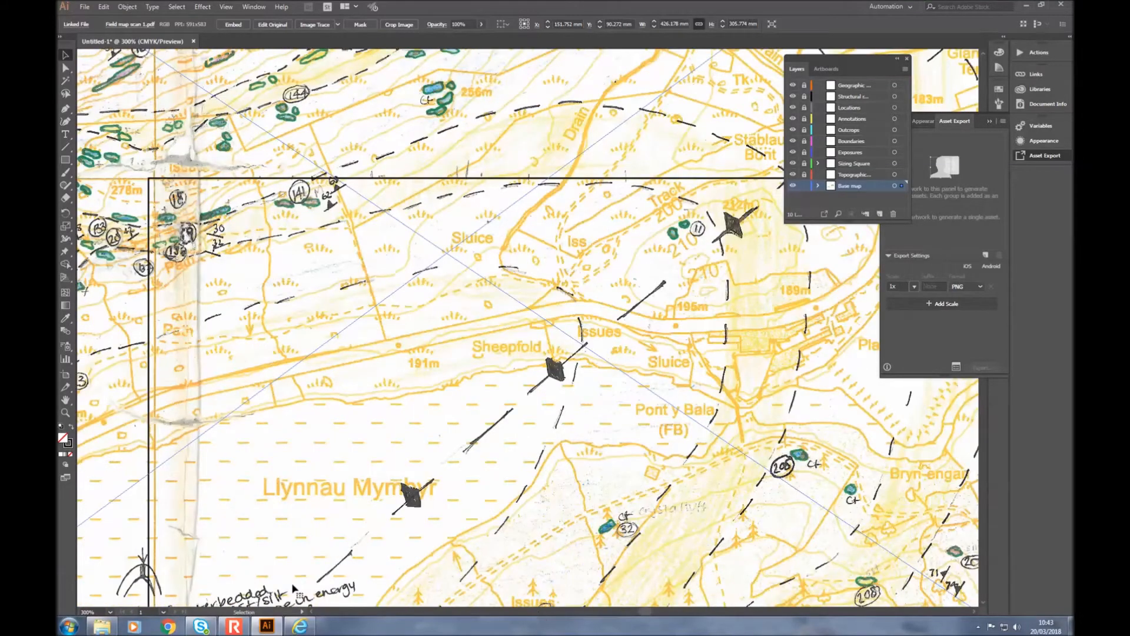
pyautogui.click(311, 613)
pyautogui.click(312, 612)
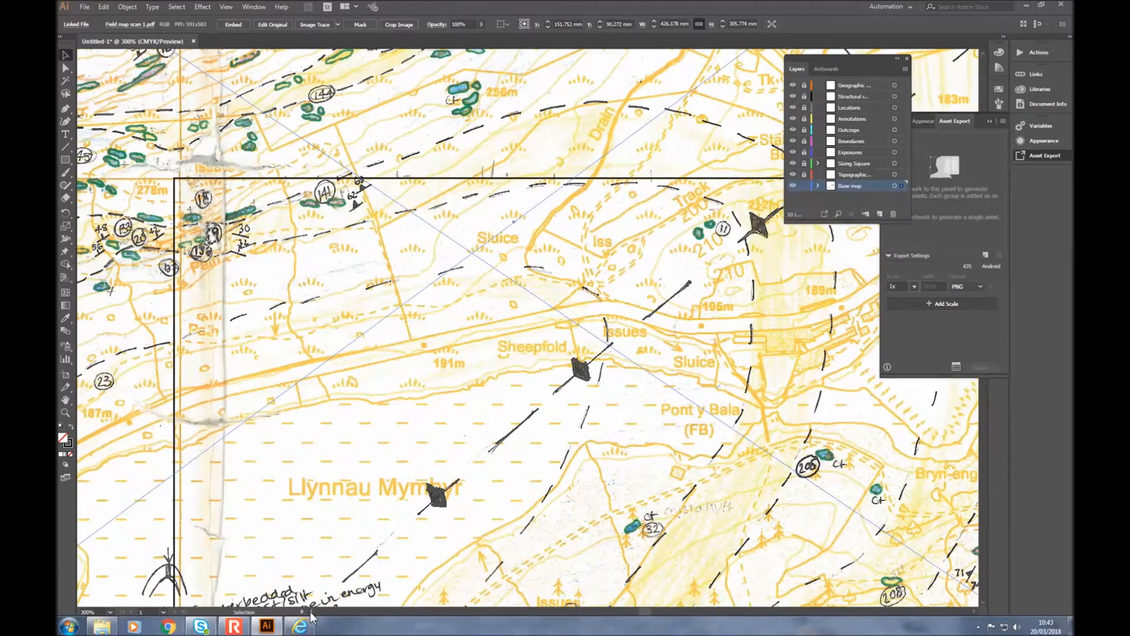
pyautogui.click(311, 612)
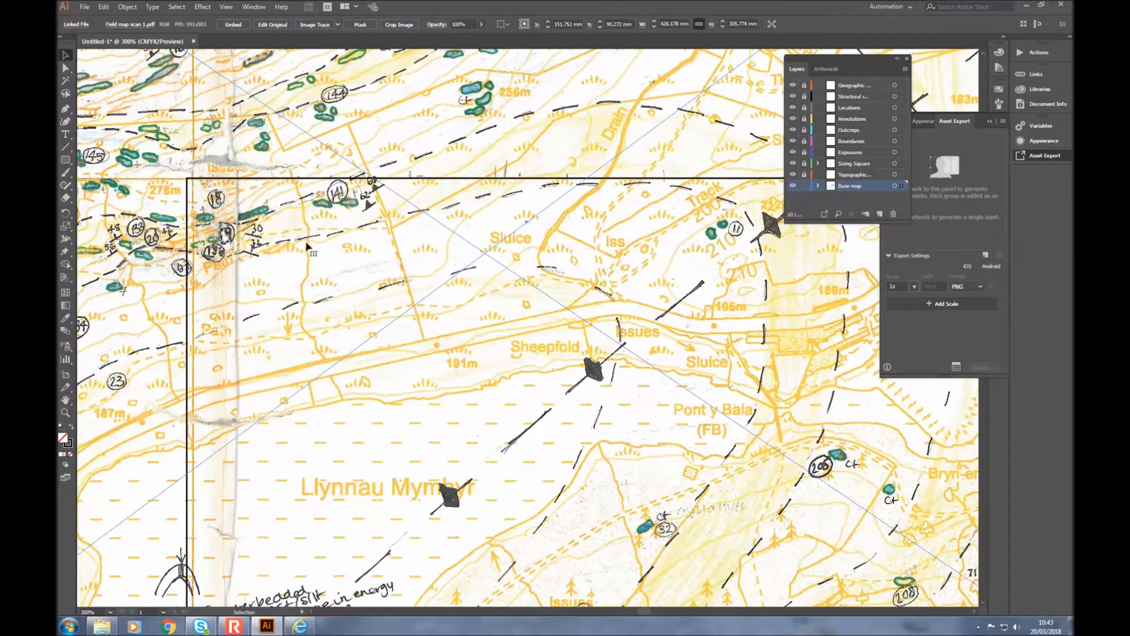
# Step: Scale Field map scan 1 up uniformly to about 430.4 mm wide so its grid spacing matches the 200 mm sizing square
pyautogui.scroll(-3, 307, 246)
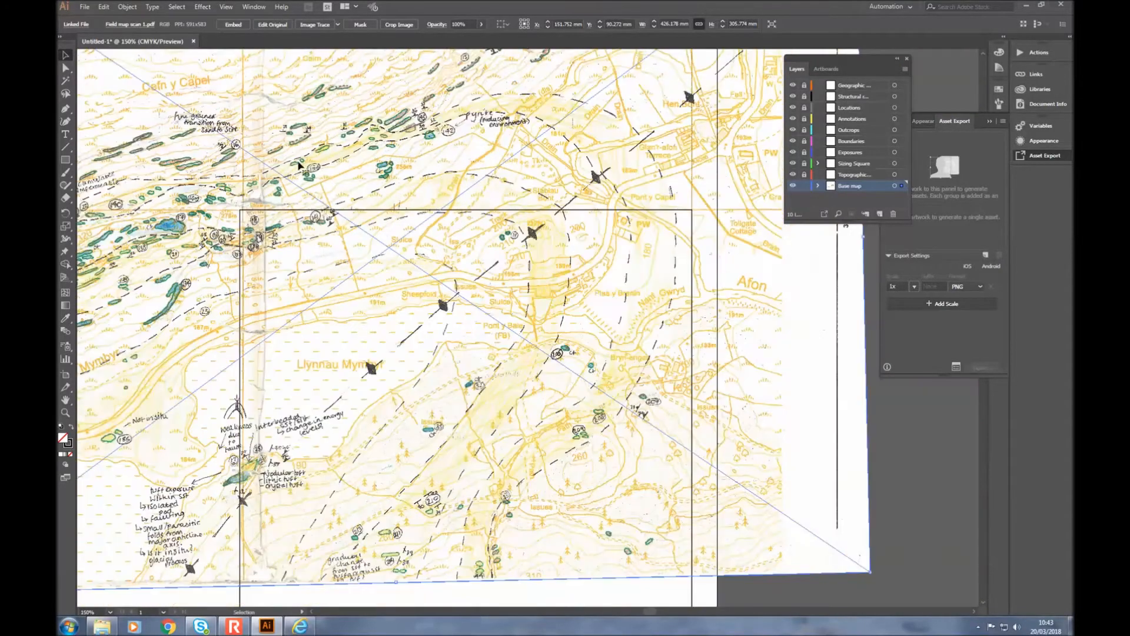
pyautogui.rightClick(308, 137)
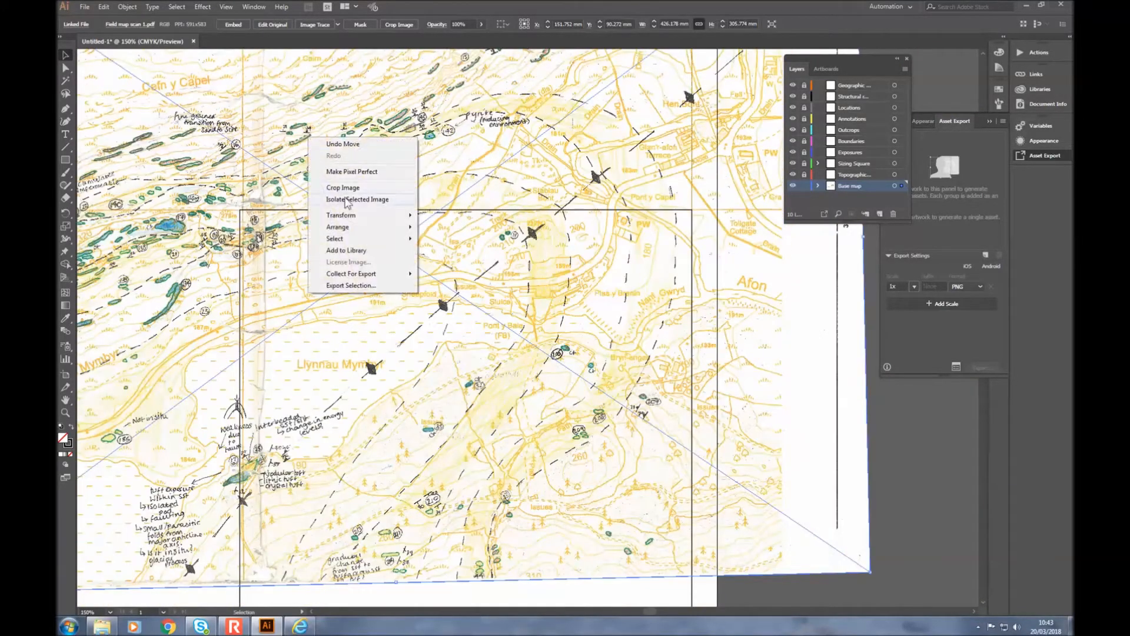
pyautogui.moveTo(357, 220)
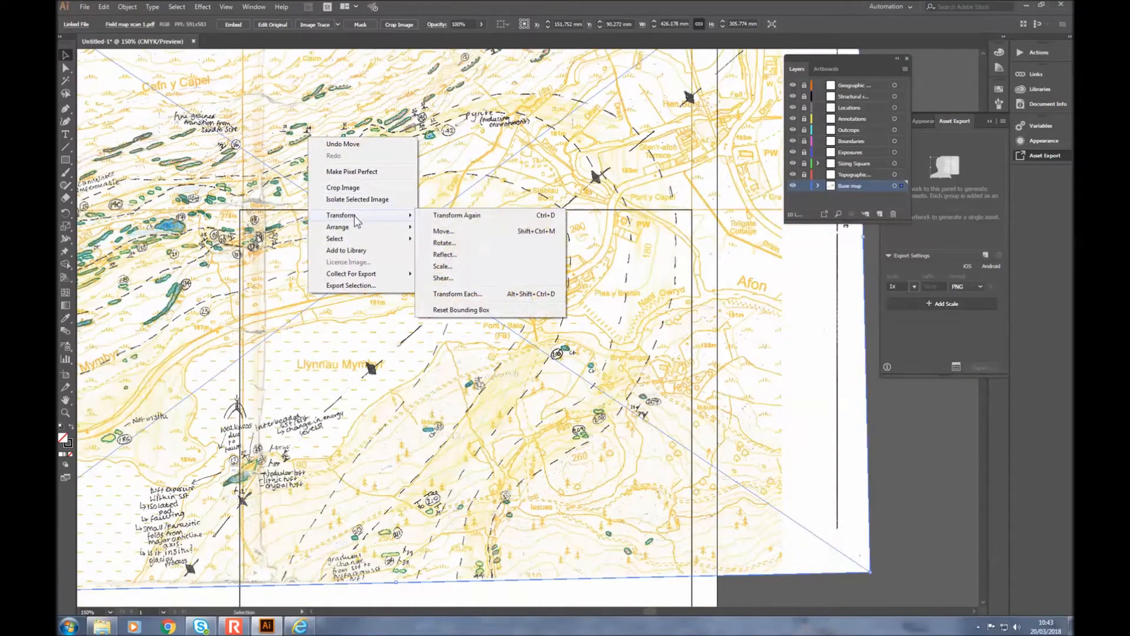
pyautogui.click(460, 268)
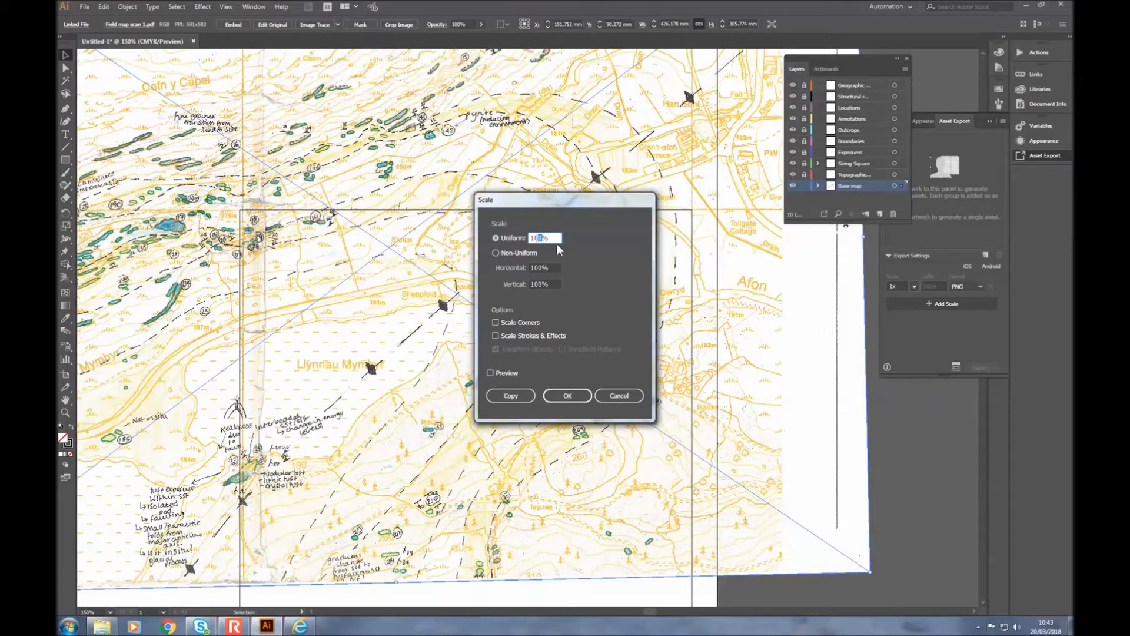
pyautogui.click(572, 396)
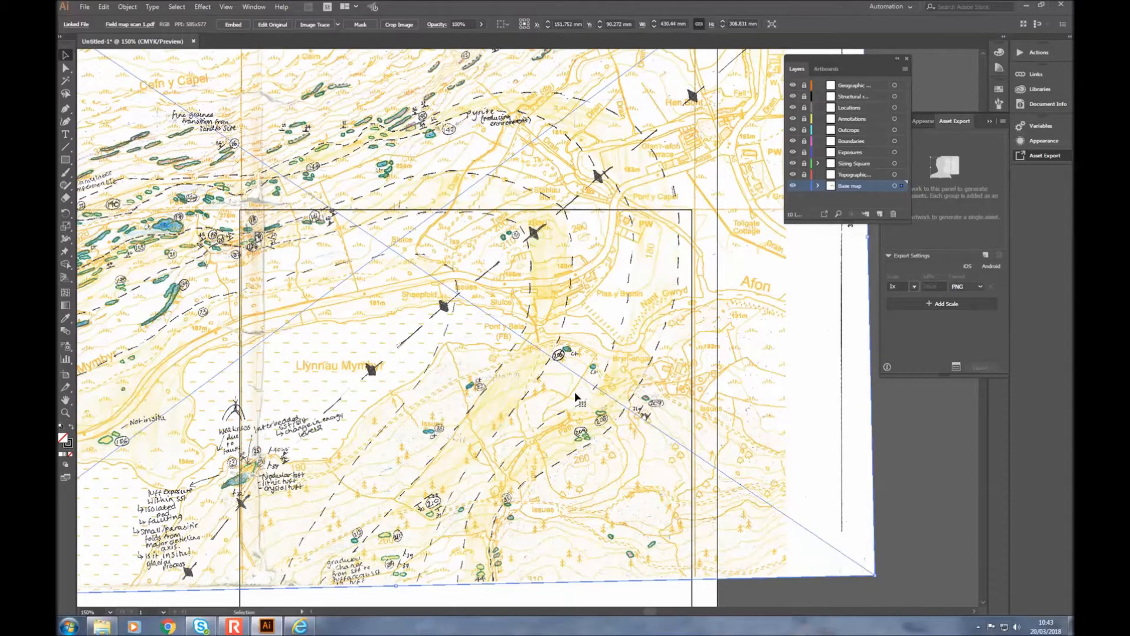
# Step: Nudge the enlarged Field map scan 1 slightly left to line its grid up with the sizing square, and check the fit along the edges
pyautogui.press('Left')
pyautogui.press('Left')
pyautogui.press('Left')
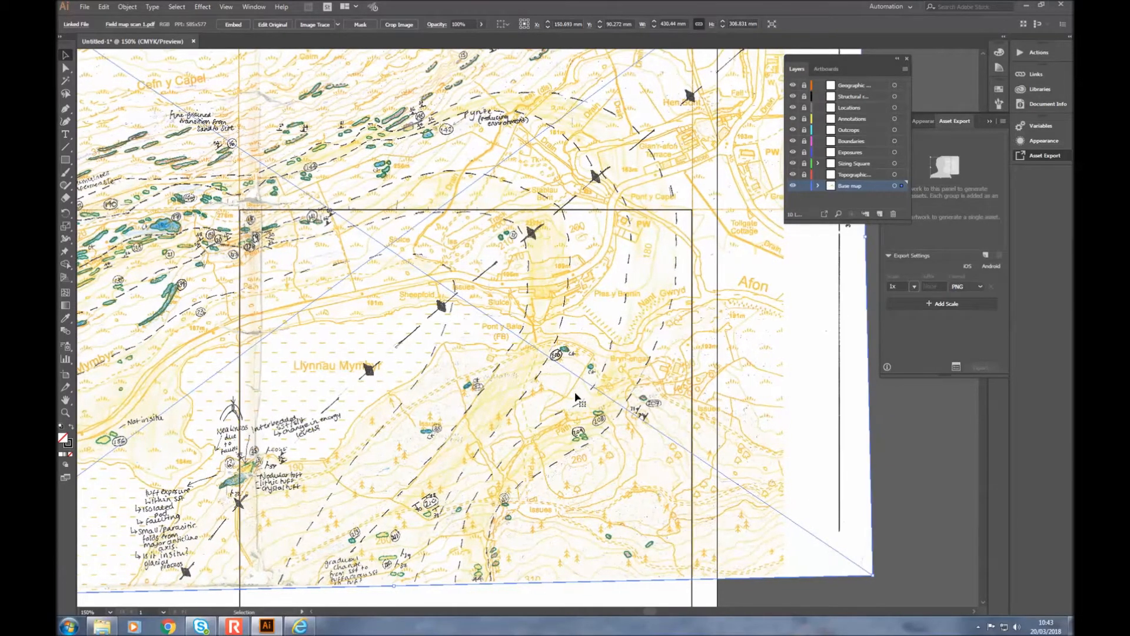
pyautogui.press('Left')
pyautogui.press('Right')
pyautogui.scroll(3, 532, 291)
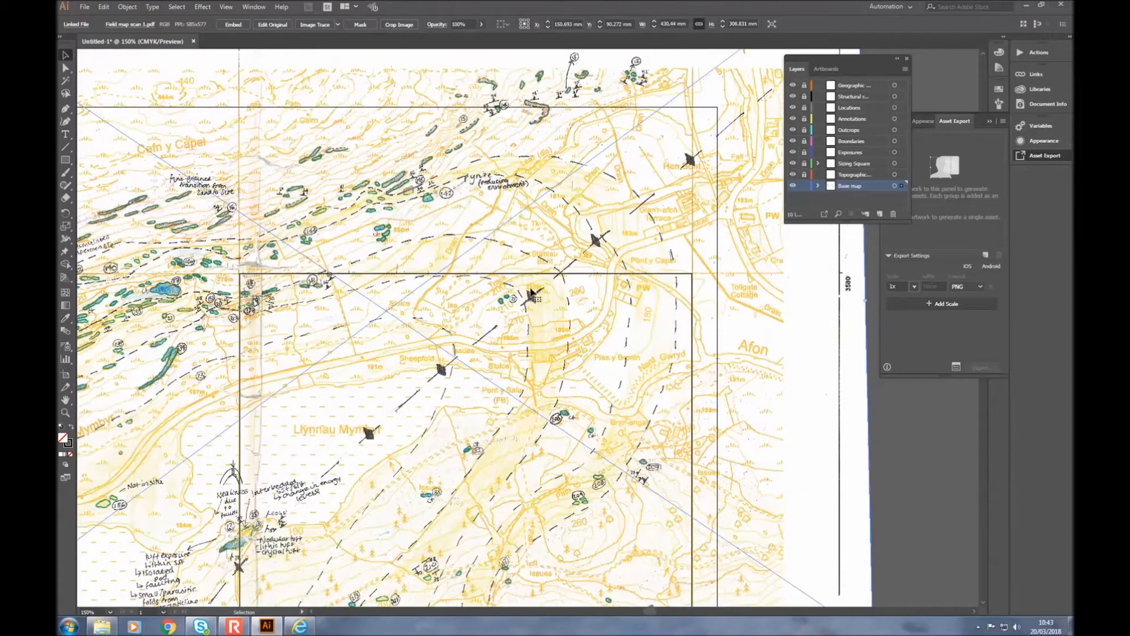
pyautogui.scroll(8, 531, 291)
pyautogui.scroll(-12, 530, 291)
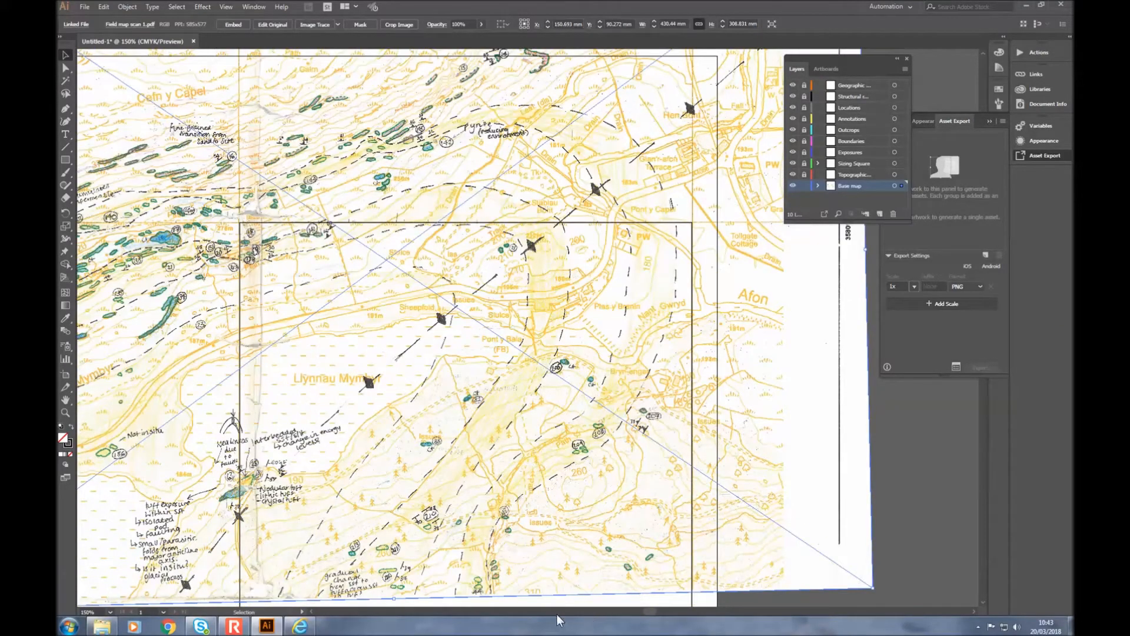
# Step: Select Field map scan 2 and lock Field map scan 1 within the Base map layer
pyautogui.hscroll(-5, 558, 619)
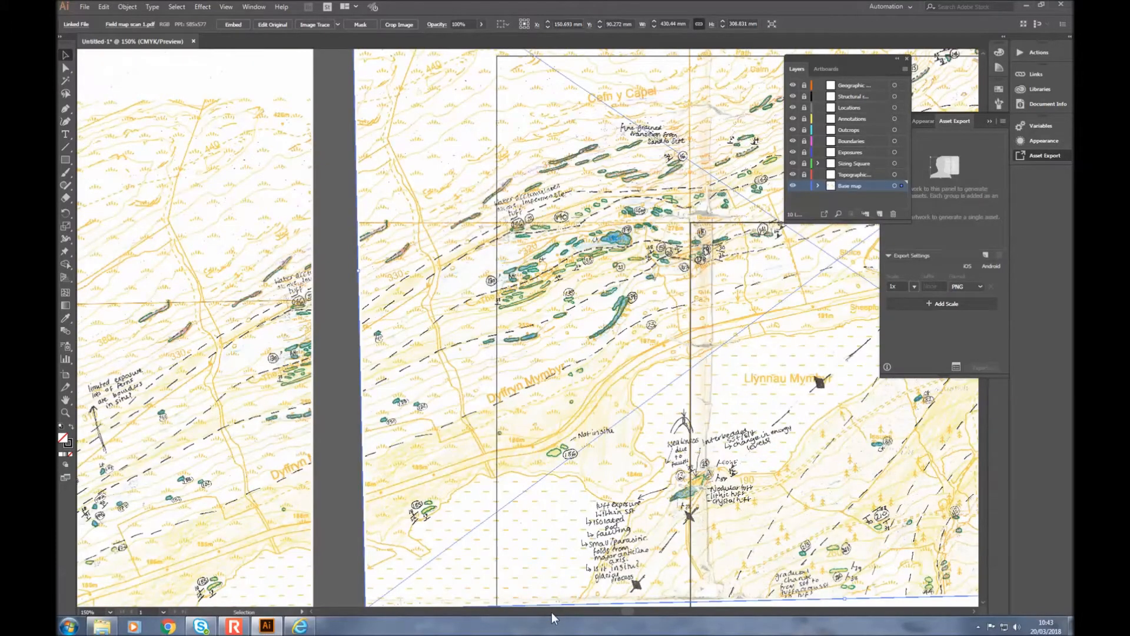
pyautogui.hscroll(-5, 549, 612)
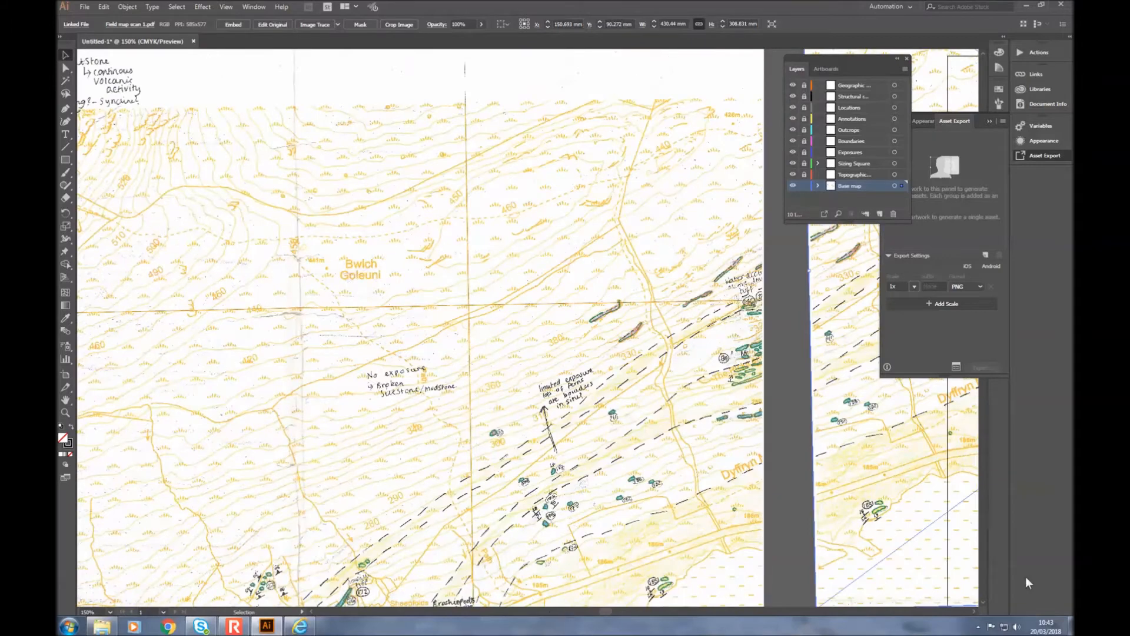
pyautogui.moveTo(974, 610); pyautogui.dragTo(974, 609)
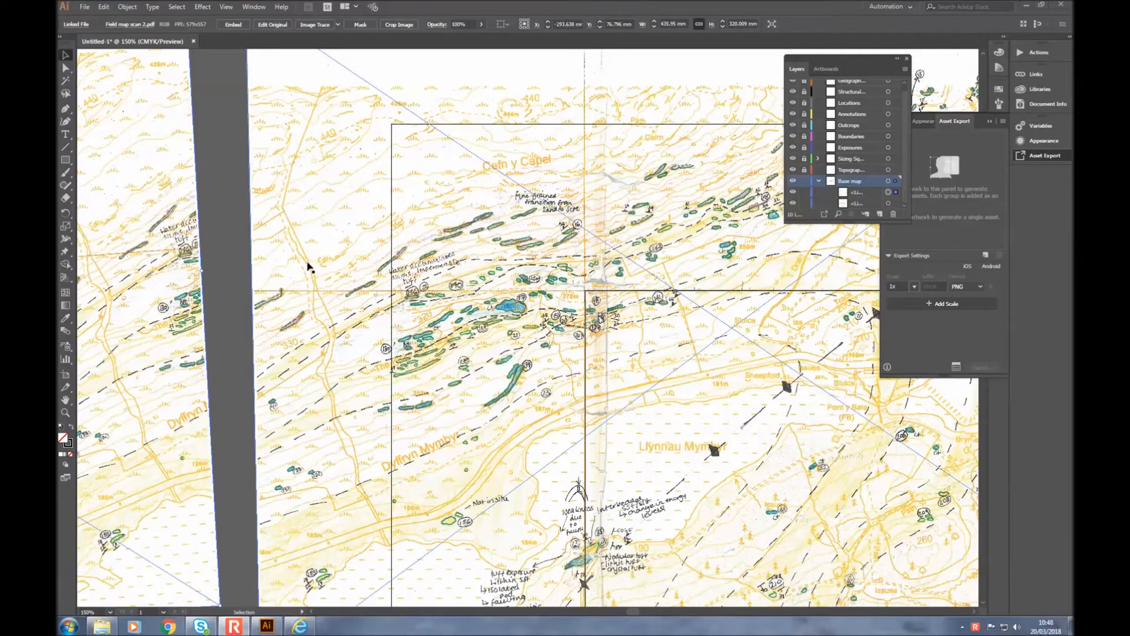
pyautogui.click(181, 259)
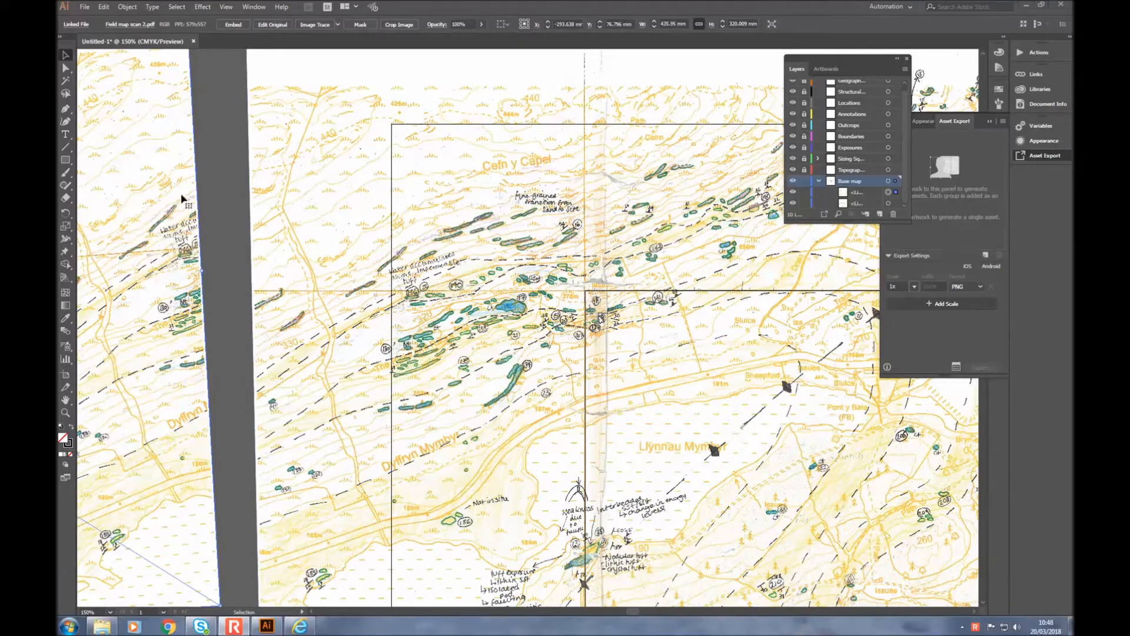
pyautogui.keyDown('shift'); pyautogui.click(749, 194); pyautogui.keyUp('shift')
pyautogui.click(804, 203)
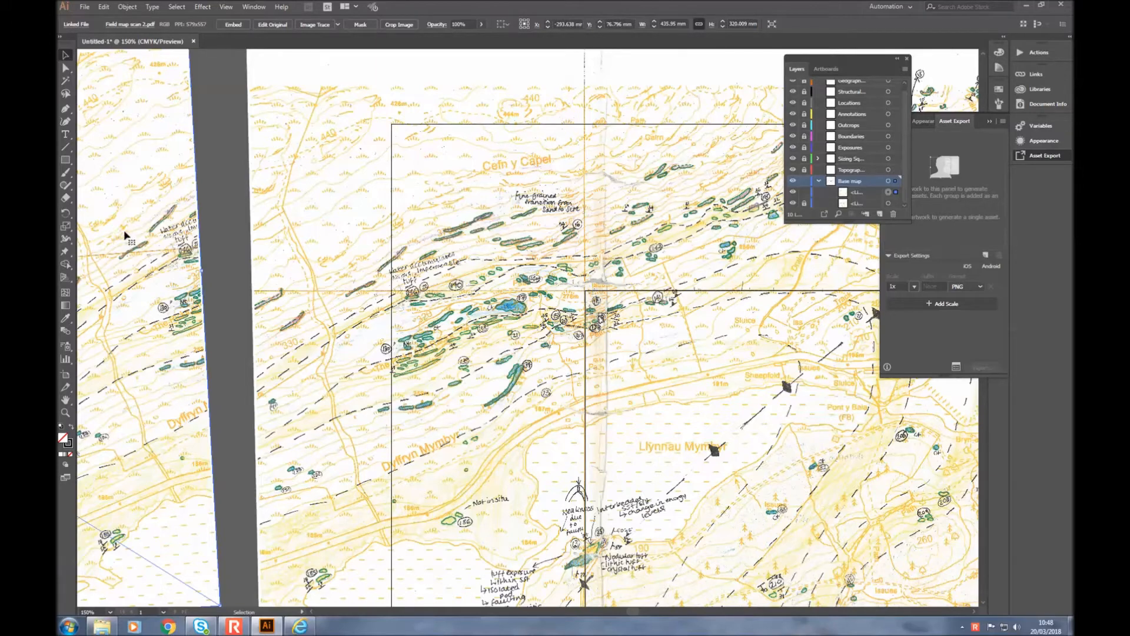
# Step: Move Field map scan 2 right and slightly up so its edge overlaps the matching annotations on Field map scan 1
pyautogui.moveTo(124, 232); pyautogui.dragTo(194, 228)
pyautogui.moveTo(247, 235); pyautogui.dragTo(343, 284)
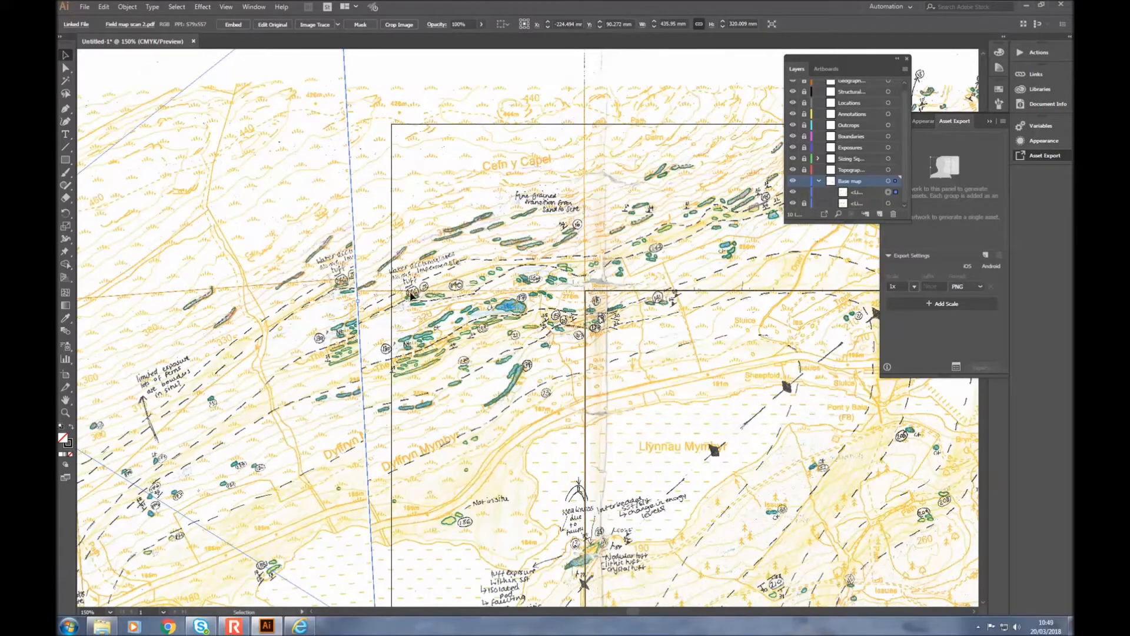
pyautogui.moveTo(307, 377); pyautogui.dragTo(332, 374)
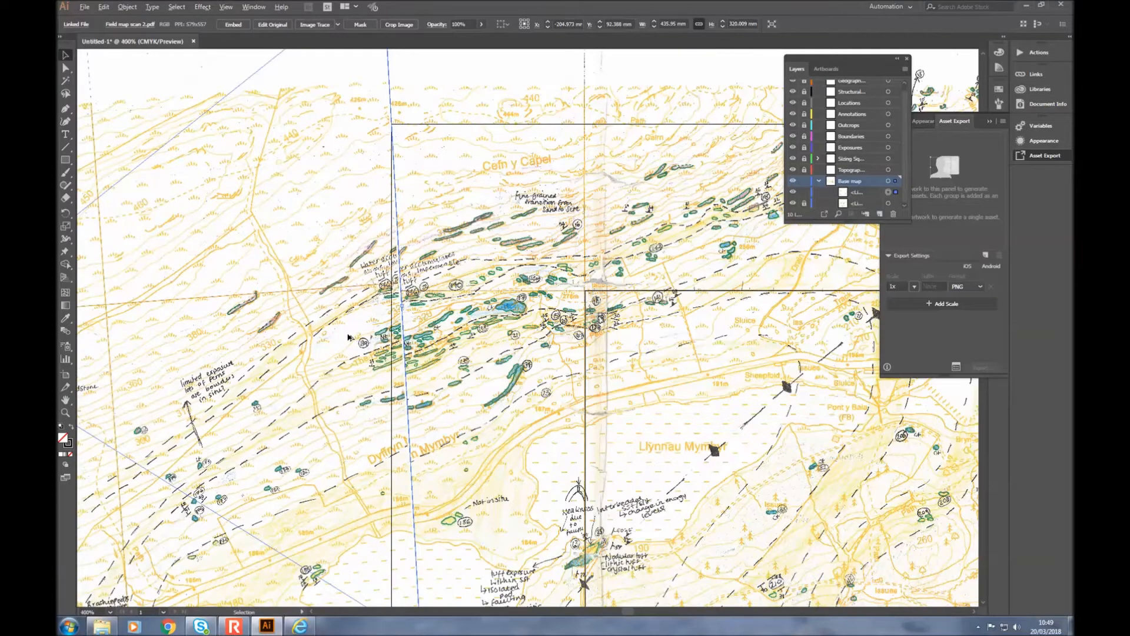
# Step: Rotate Field map scan 2 by -4° to straighten its grid lines against Field map scan 1
pyautogui.scroll(5, 348, 337)
pyautogui.scroll(1, 438, 203)
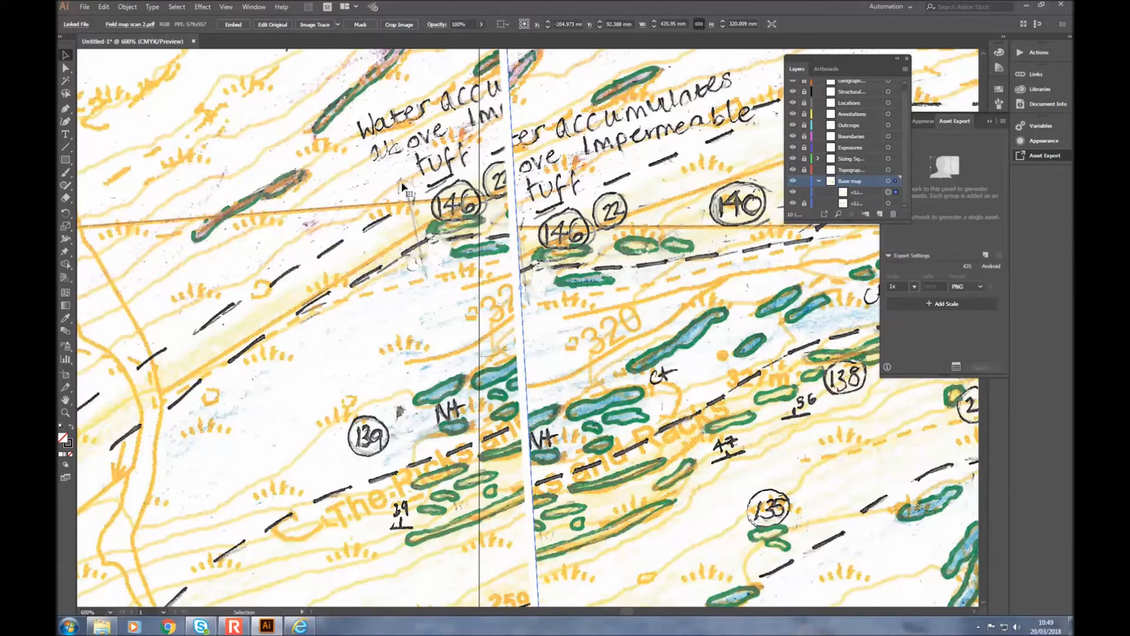
pyautogui.rightClick(371, 178)
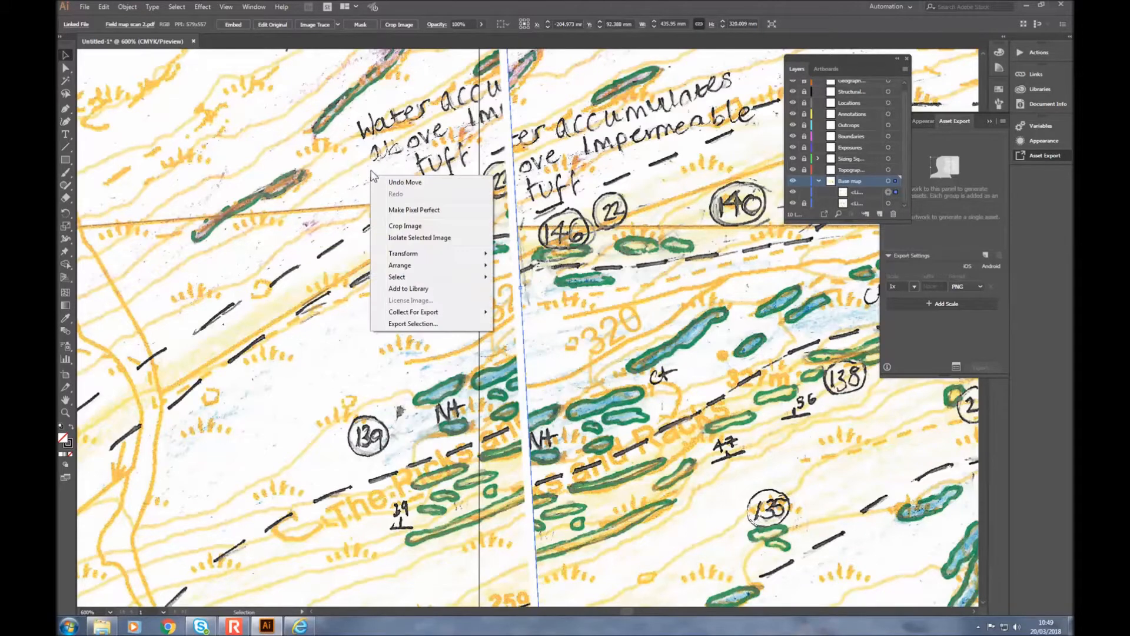
pyautogui.moveTo(440, 260)
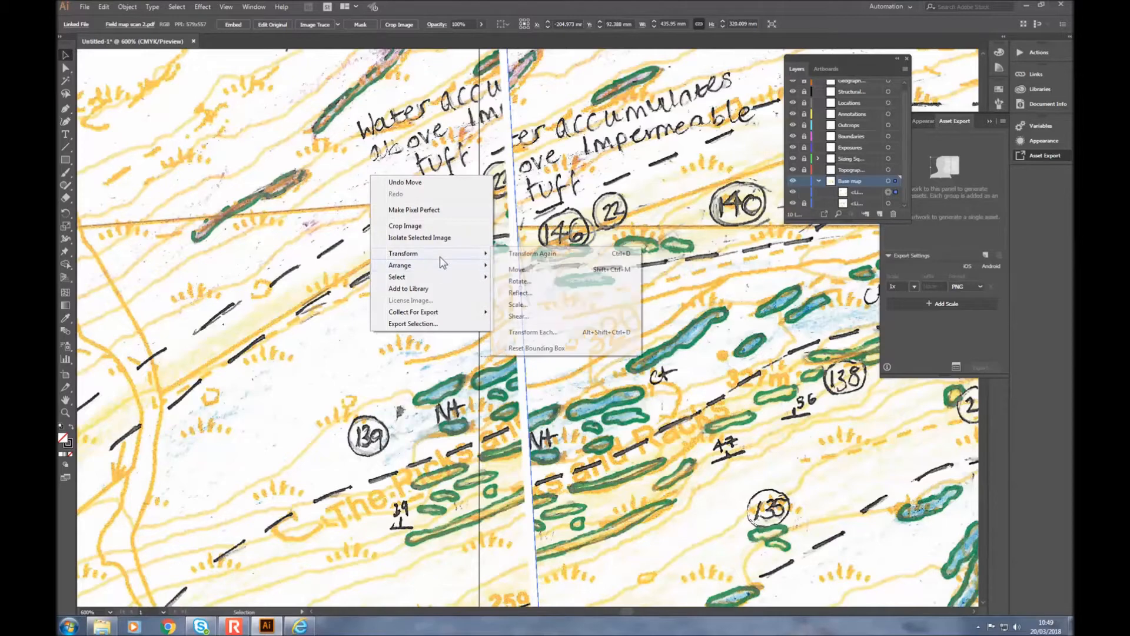
pyautogui.click(538, 280)
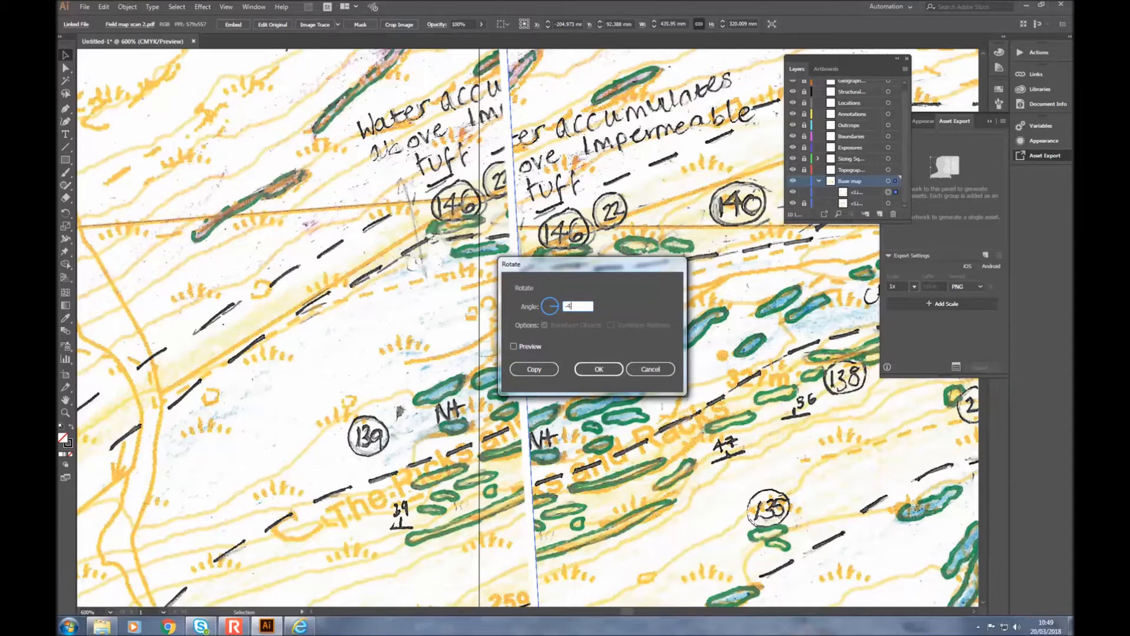
pyautogui.write('-4')
pyautogui.press('Return')
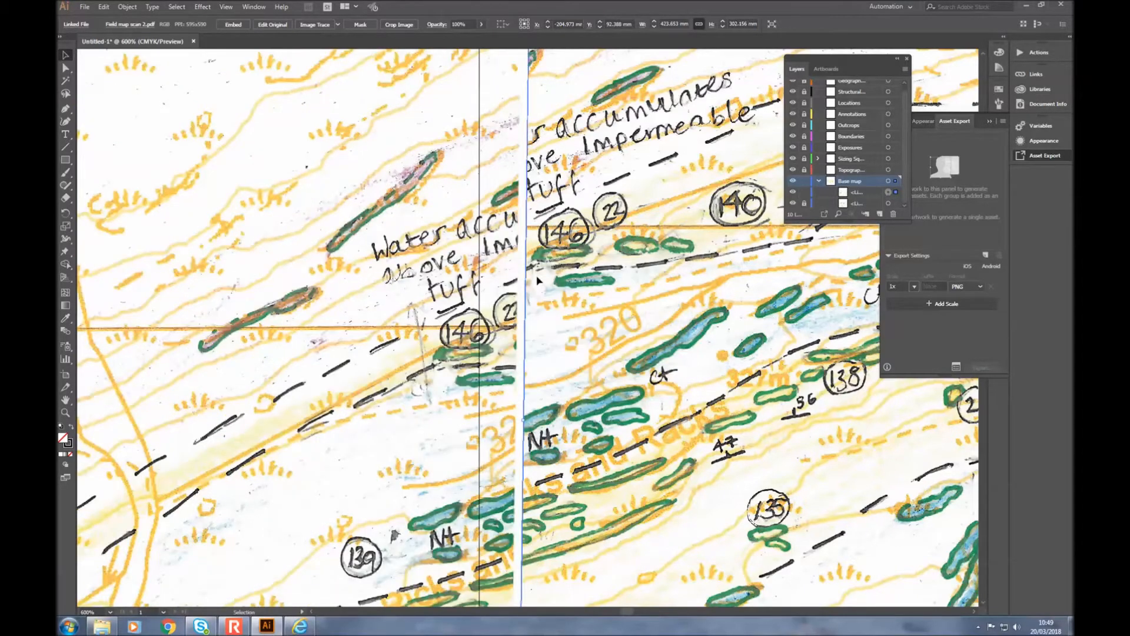
# Step: Move Field map scan 2 up onto the matching horizontal grid line and nudge it right until its annotations join those of Field map scan 1
pyautogui.moveTo(494, 368); pyautogui.dragTo(484, 295)
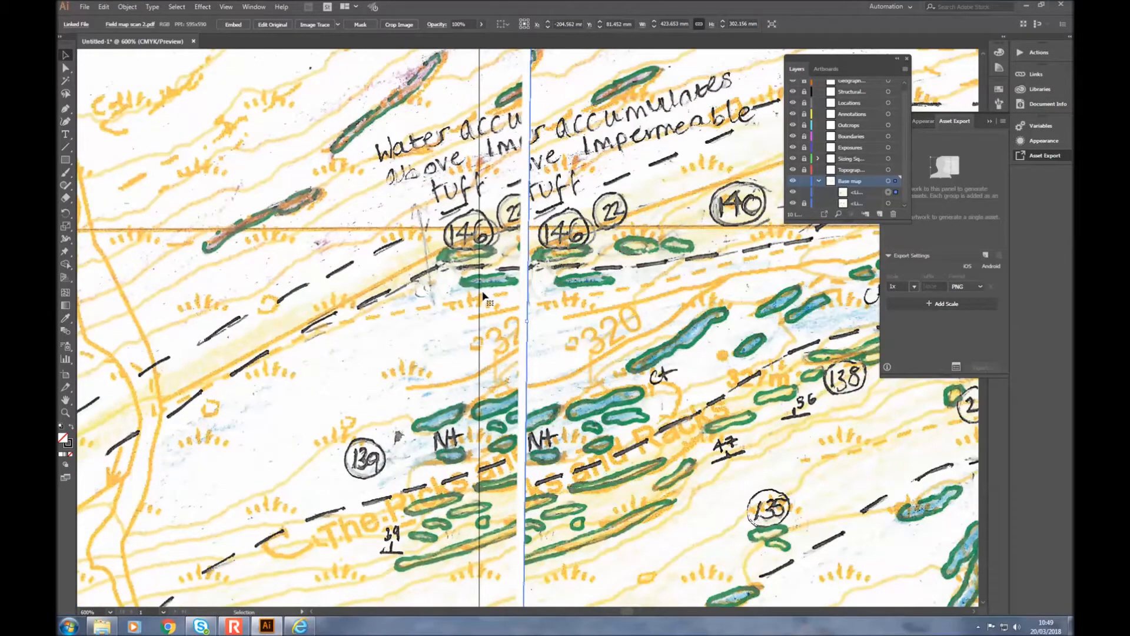
pyautogui.press('Right')
pyautogui.press('Right')
pyautogui.press('Right')
pyautogui.press('Right')
pyautogui.press('Right')
pyautogui.press('Right')
pyautogui.press('Right')
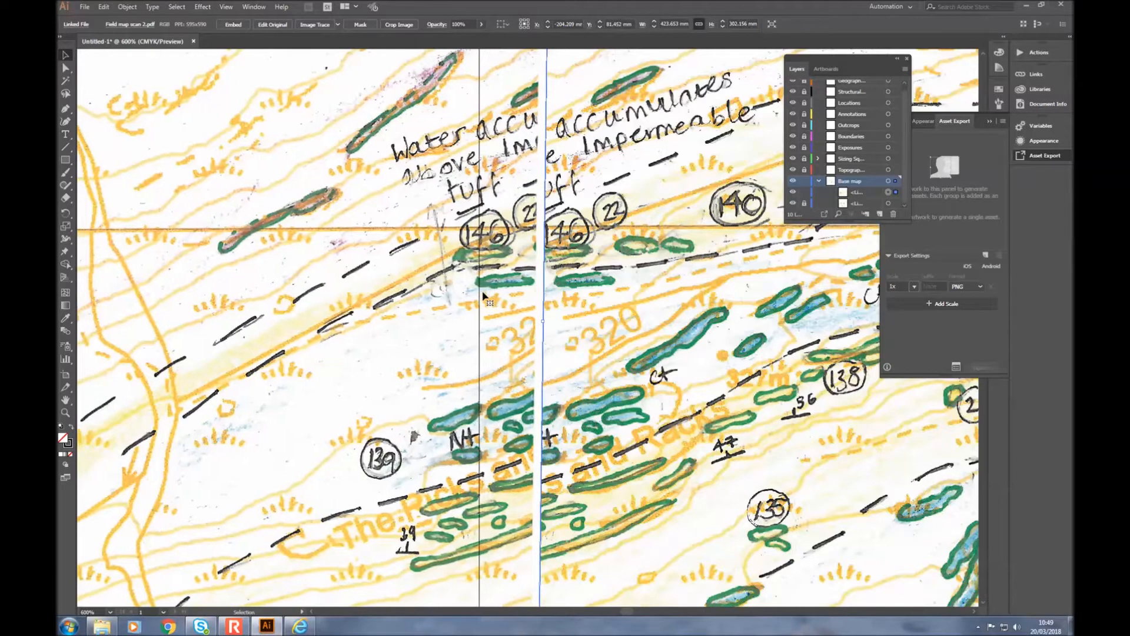
pyautogui.press('Right')
pyautogui.press('Right')
pyautogui.press('Right')
pyautogui.press('Right')
pyautogui.press('Right')
pyautogui.press('Right')
pyautogui.press('Right')
pyautogui.press('Right')
pyautogui.press('Right')
pyautogui.press('Right')
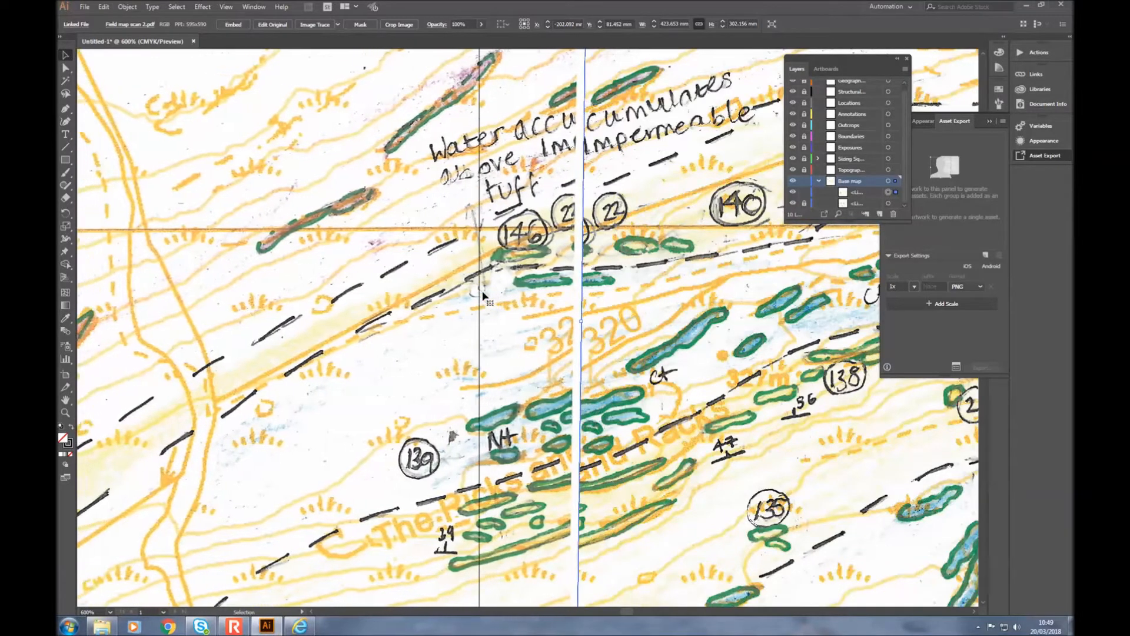
pyautogui.press('Right')
pyautogui.press('Right')
pyautogui.press('Right')
pyautogui.press('Right')
pyautogui.press('Right')
pyautogui.press('Right')
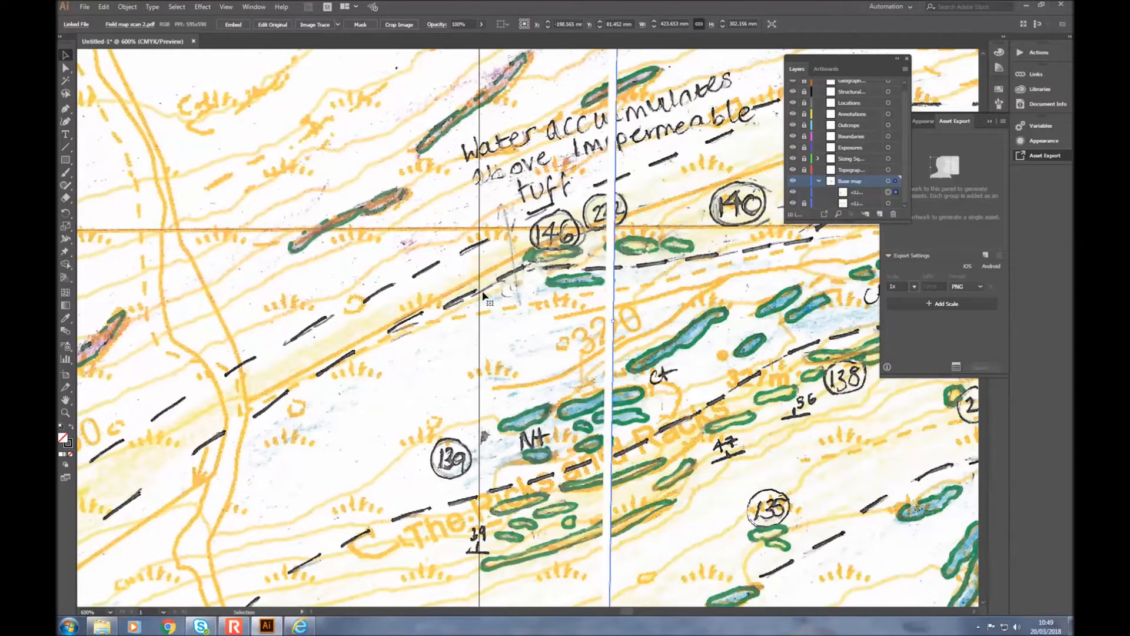
pyautogui.press('Left')
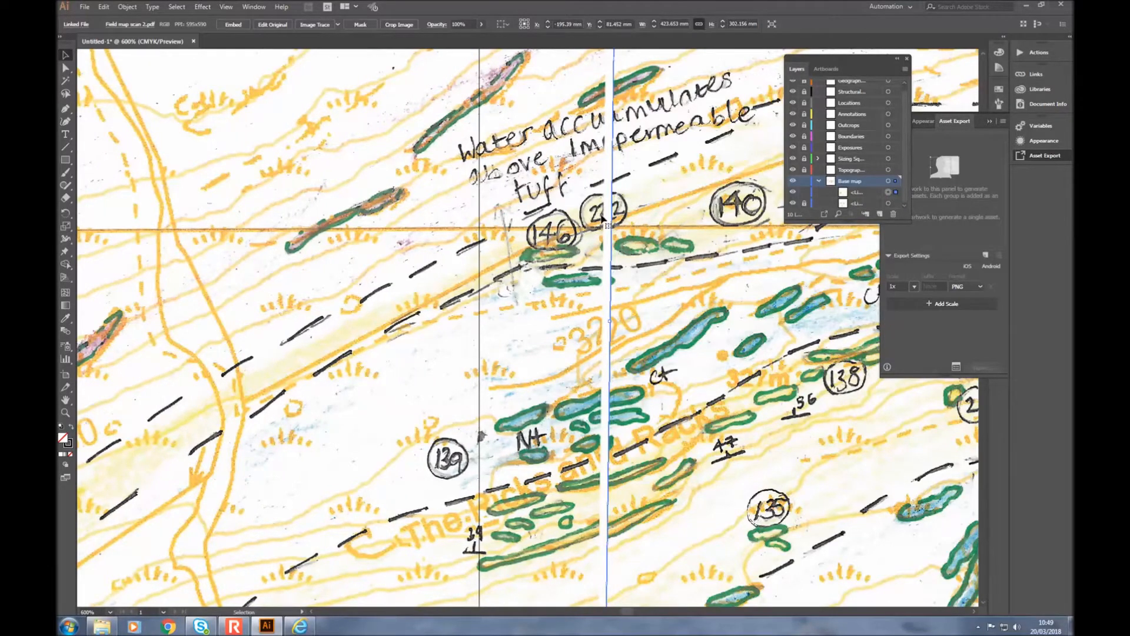
pyautogui.press('Right')
pyautogui.press('Right')
pyautogui.press('Right')
pyautogui.press('Right')
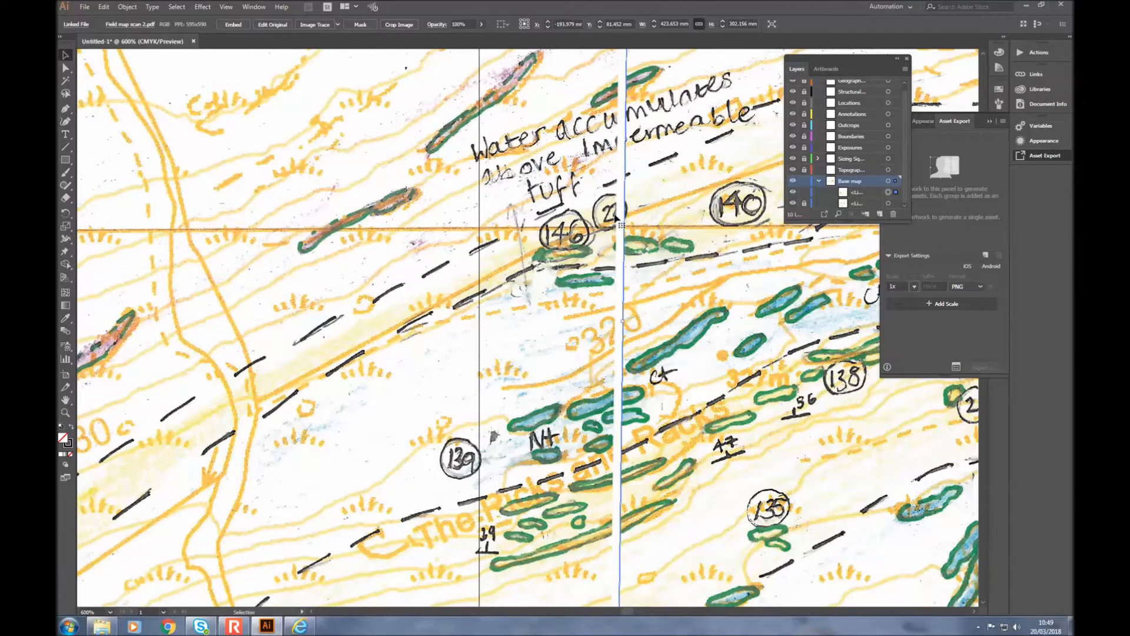
# Step: Check the join between Field map scans 1 and 2 down to the lower edge of scan 2
pyautogui.scroll(-2, 599, 268)
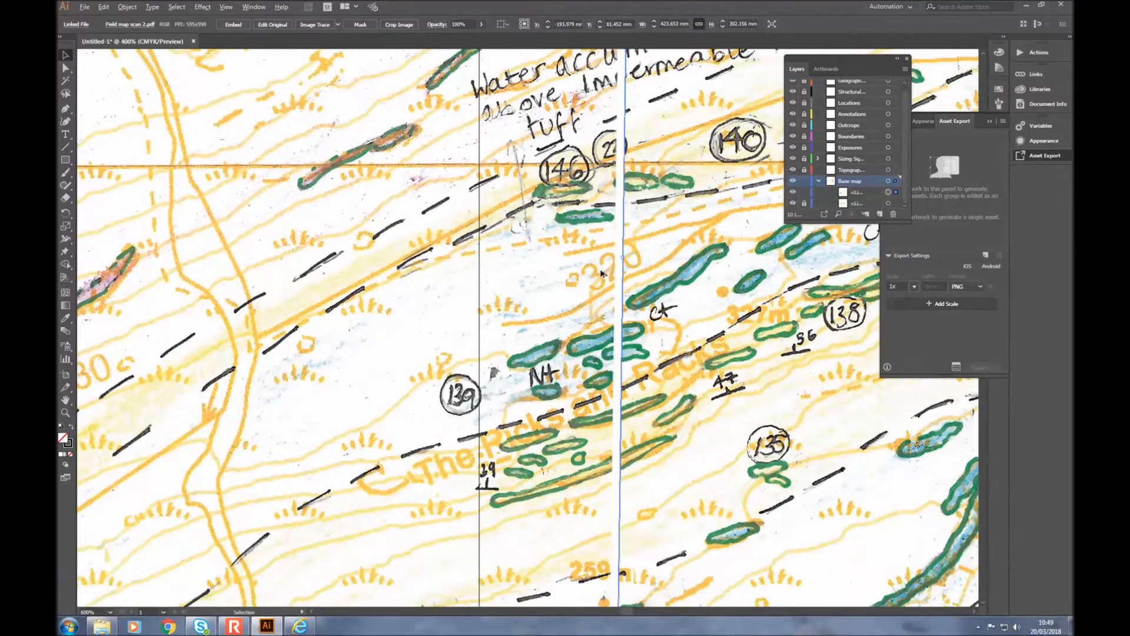
pyautogui.scroll(-8, 561, 279)
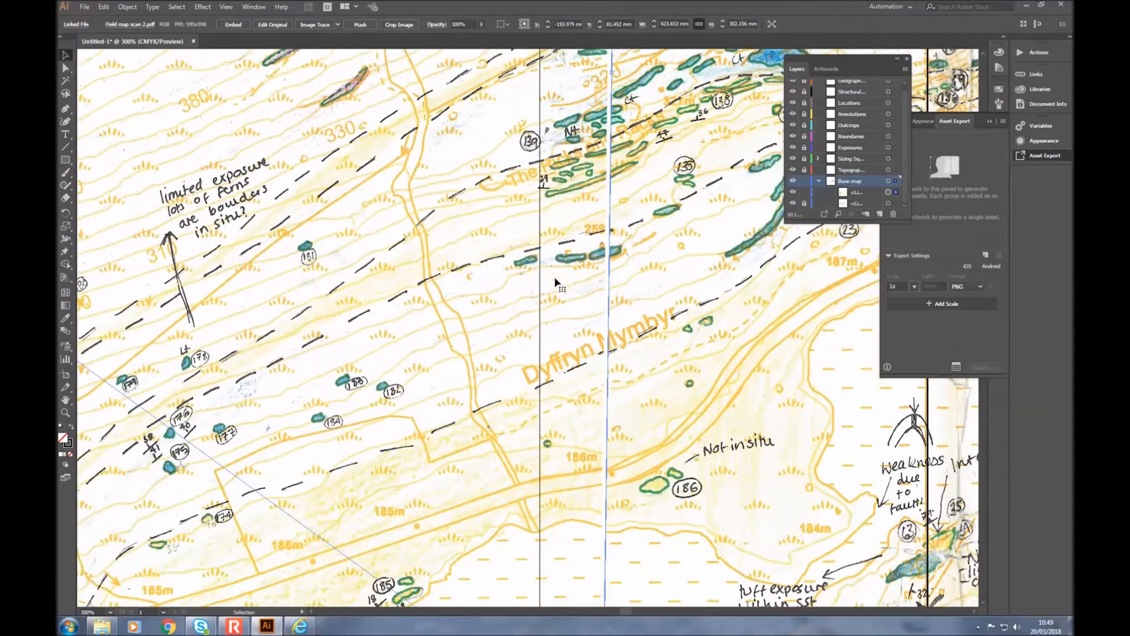
pyautogui.scroll(-4, 556, 282)
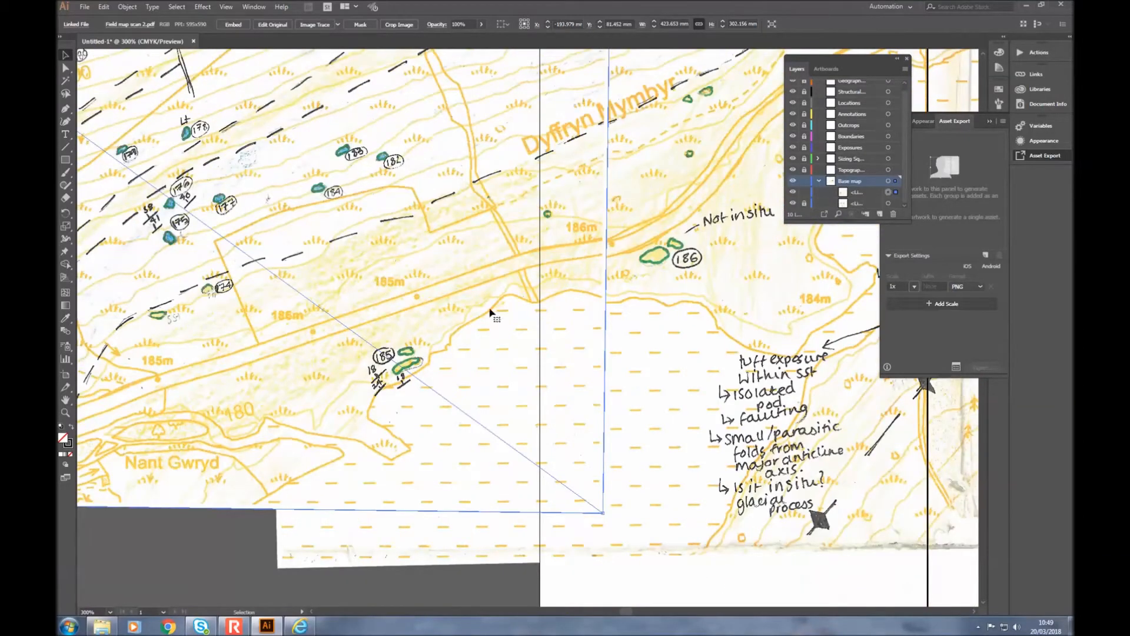
pyautogui.scroll(7, 547, 310)
pyautogui.scroll(-7, 548, 311)
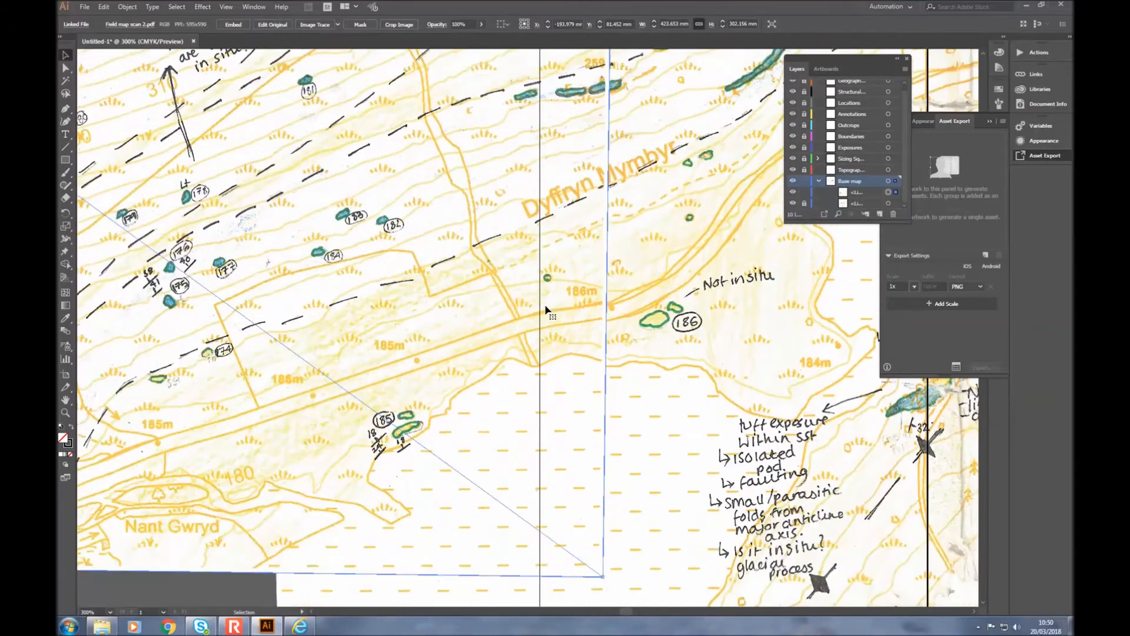
# Step: Scale Field map scan 2 uniformly by 101%
pyautogui.scroll(5, 447, 229)
pyautogui.scroll(8, 485, 268)
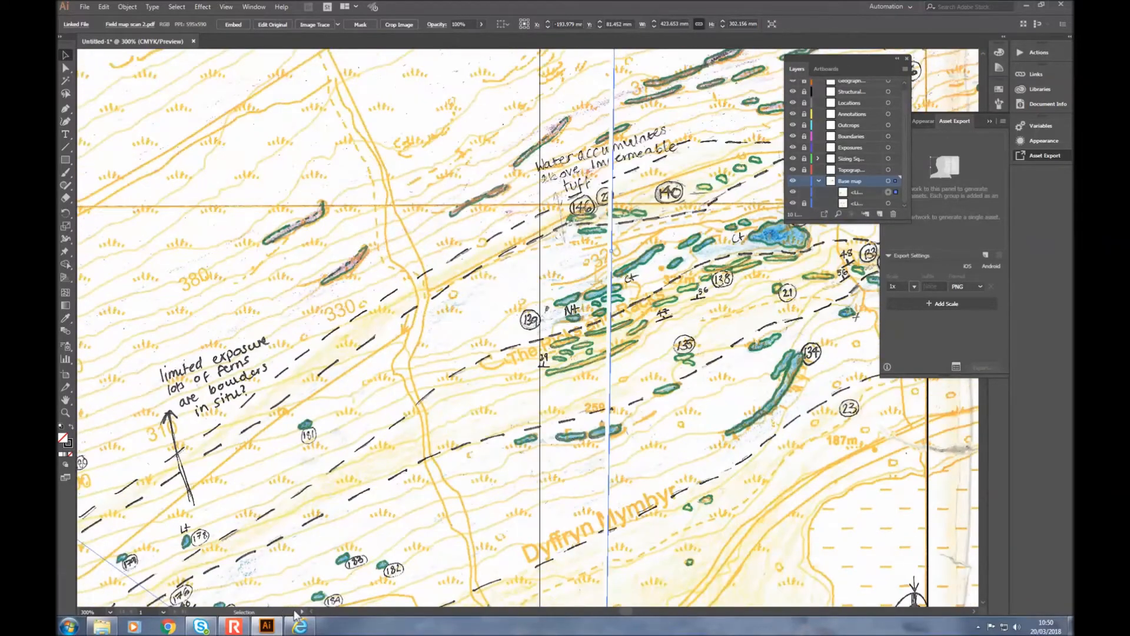
pyautogui.hscroll(-5, 311, 612)
pyautogui.hscroll(-7, 311, 612)
pyautogui.rightClick(310, 298)
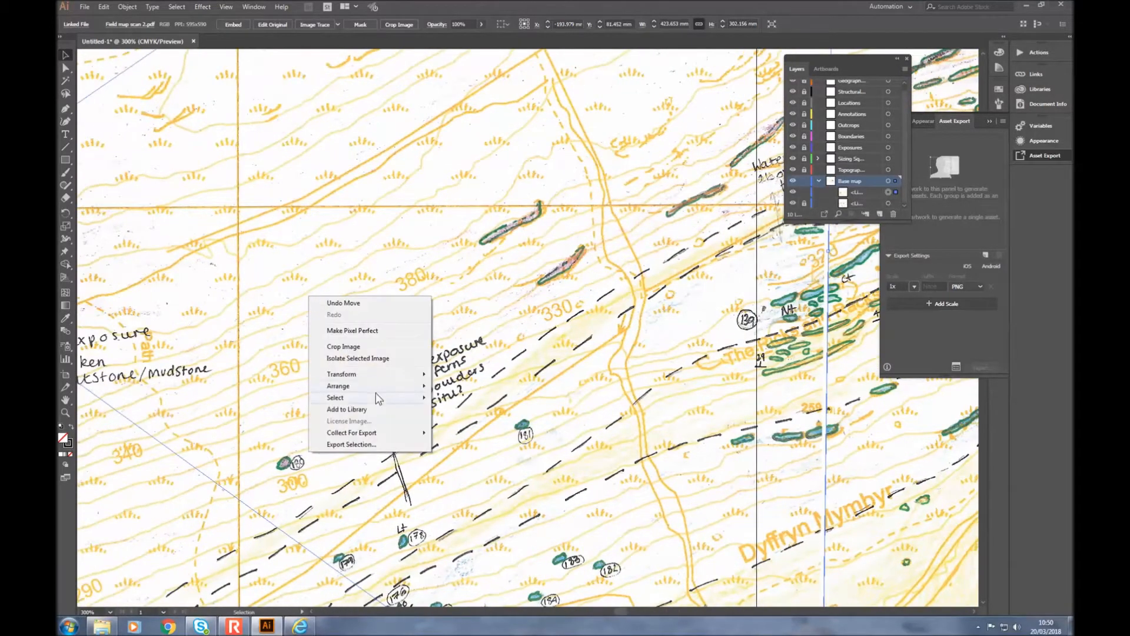
pyautogui.moveTo(385, 377)
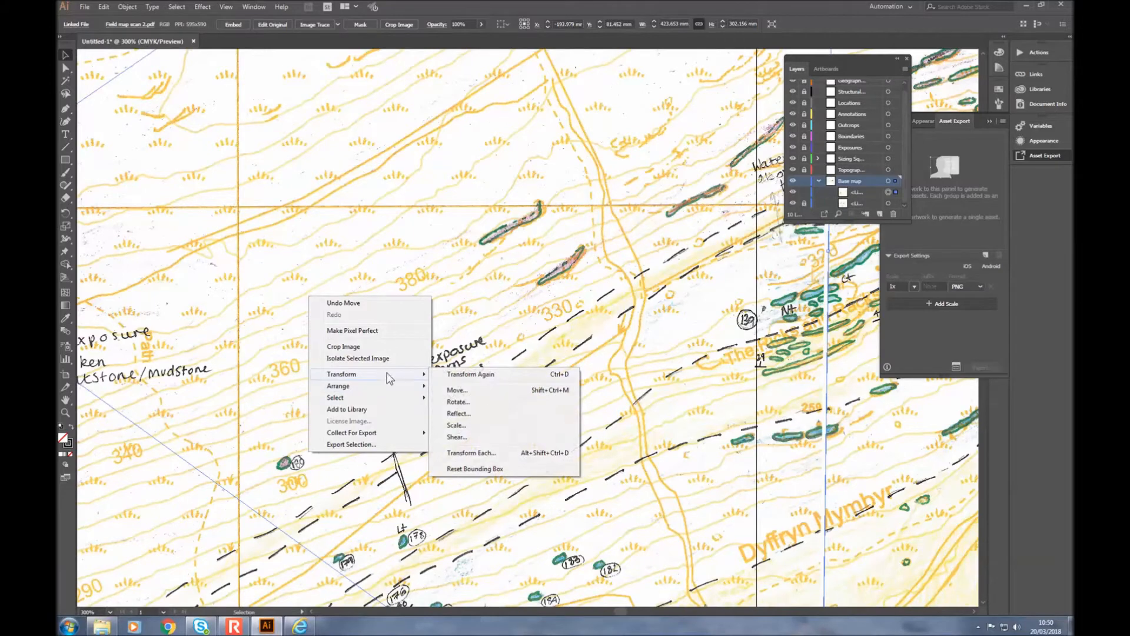
pyautogui.click(465, 425)
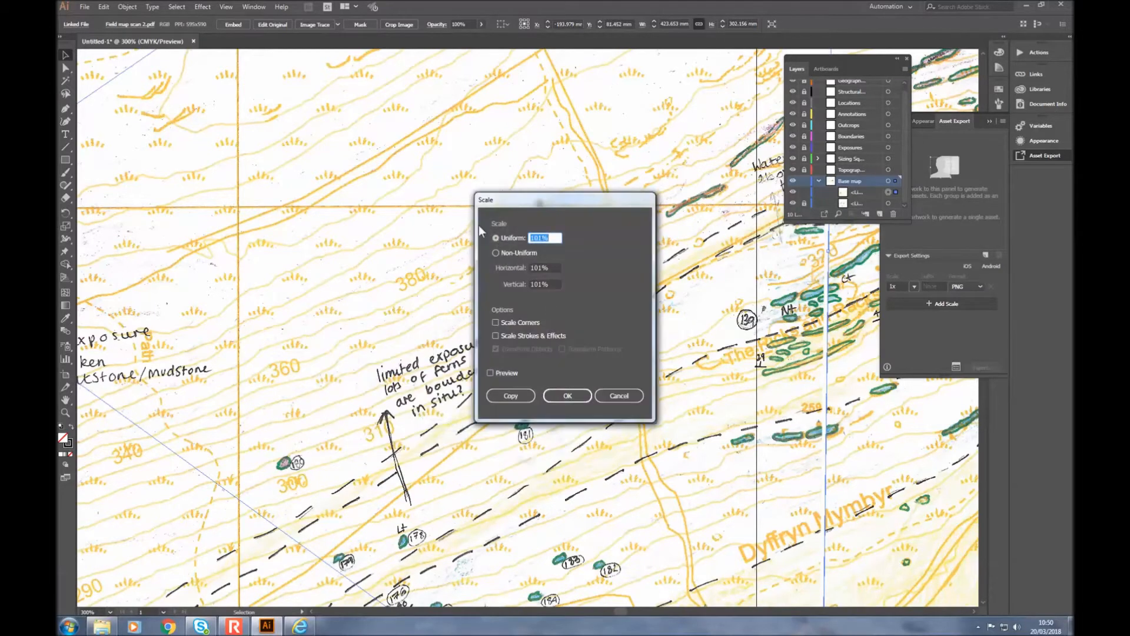
pyautogui.click(566, 394)
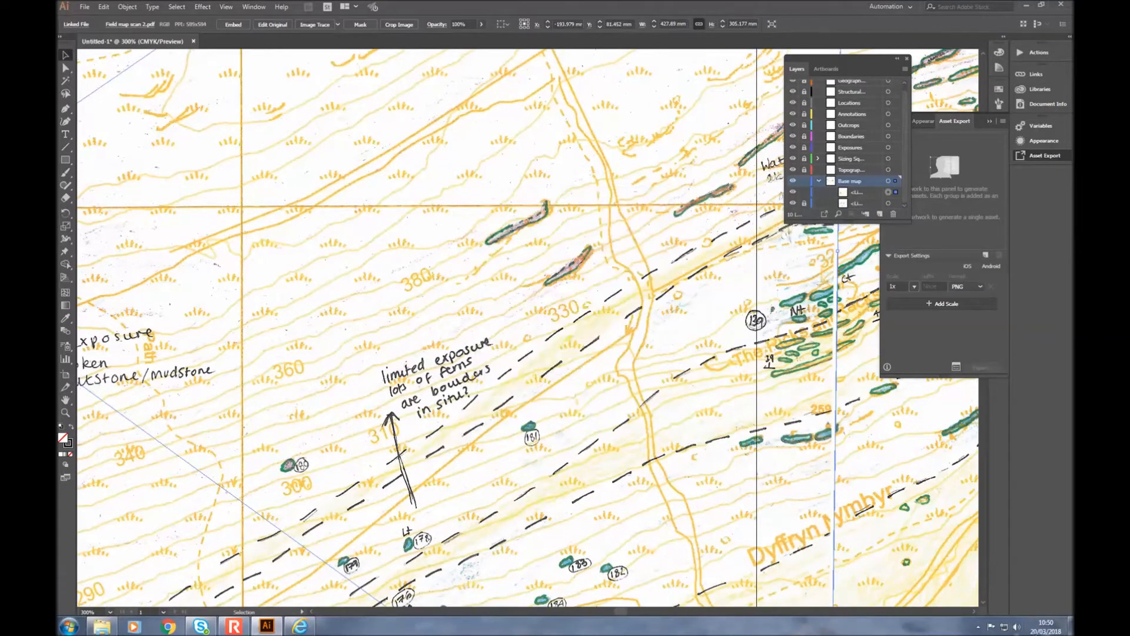
# Step: Nudge Field map scan 2 left until its upper annotations and contour lines join those of Field map scan 1
pyautogui.click(975, 612)
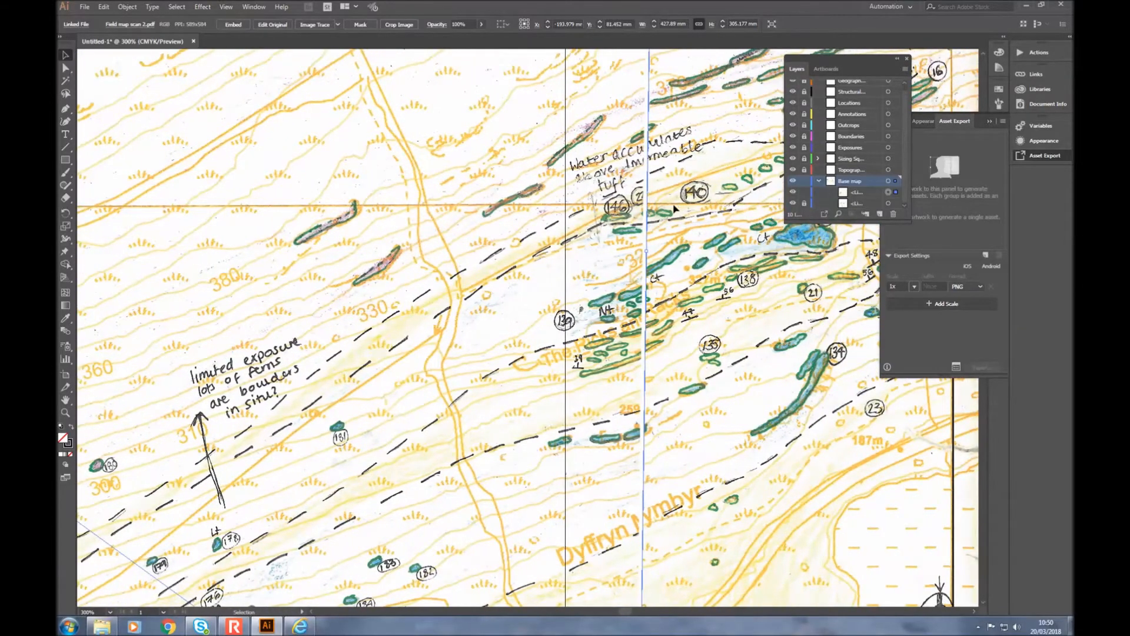
pyautogui.scroll(3, 675, 208)
pyautogui.press('Left')
pyautogui.press('Left')
pyautogui.press('Left')
pyautogui.press('Left')
pyautogui.press('Left')
pyautogui.press('Left')
pyautogui.press('Left')
pyautogui.press('Left')
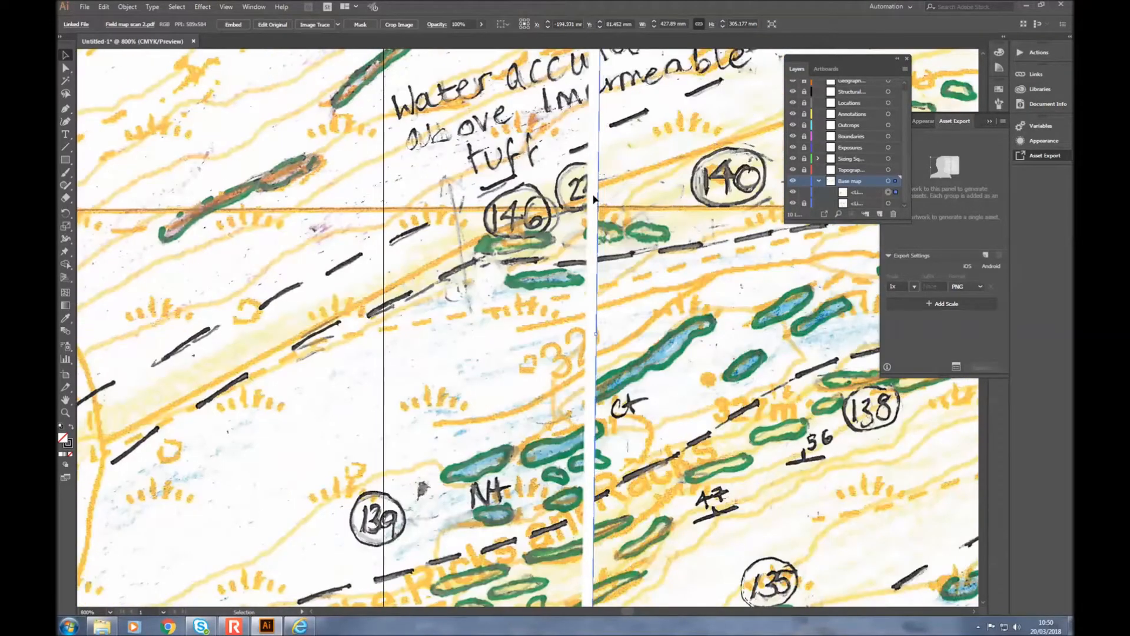
pyautogui.press('Left')
pyautogui.press('Left')
pyautogui.press('Left')
pyautogui.press('Left')
pyautogui.press('Left')
pyautogui.press('Left')
pyautogui.press('Left')
pyautogui.press('Left')
pyautogui.press('Right')
pyautogui.press('Right')
pyautogui.press('Right')
pyautogui.press('Right')
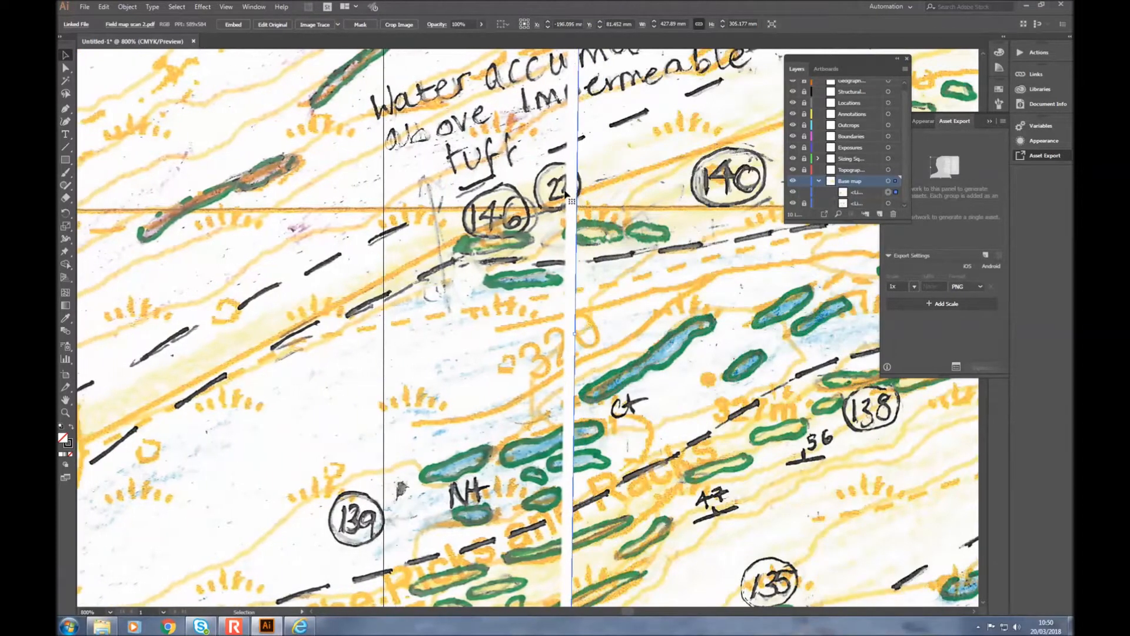
# Step: Check the alignment of the rescaled Field map scan 2 along its join with scan 1, from the annotations down to the lake
pyautogui.scroll(-10, 524, 327)
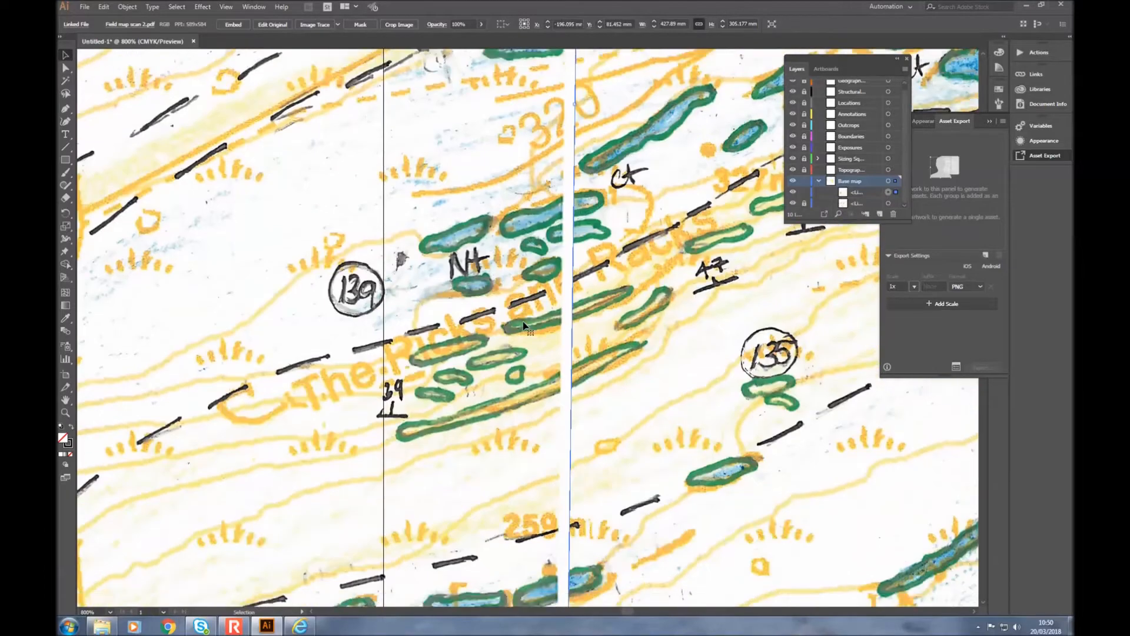
pyautogui.scroll(-12, 524, 327)
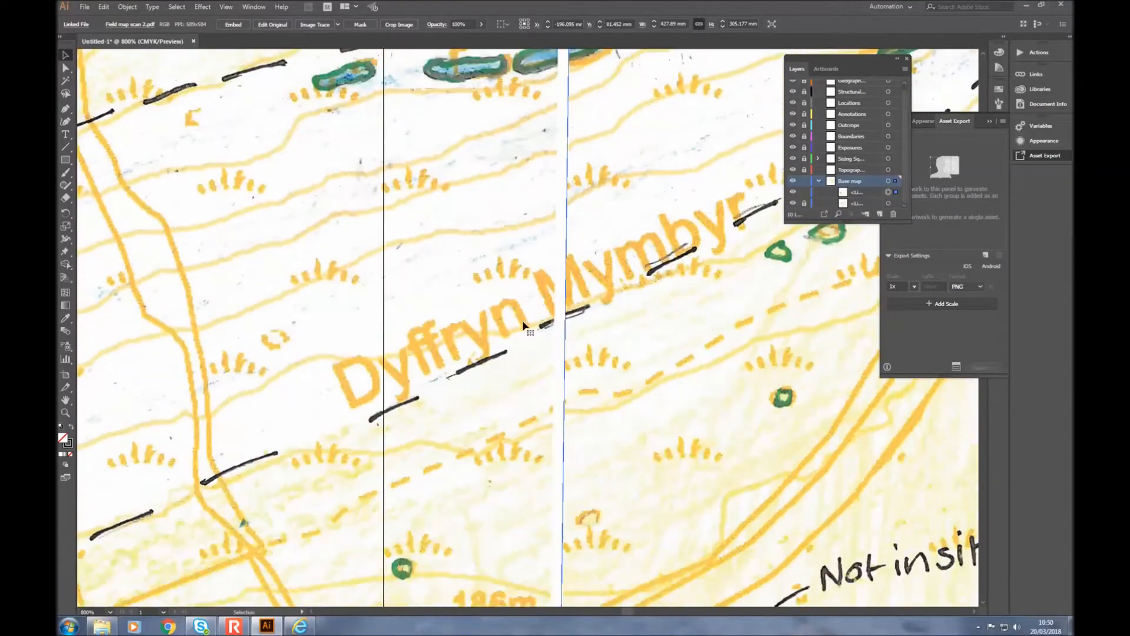
pyautogui.scroll(-4, 524, 327)
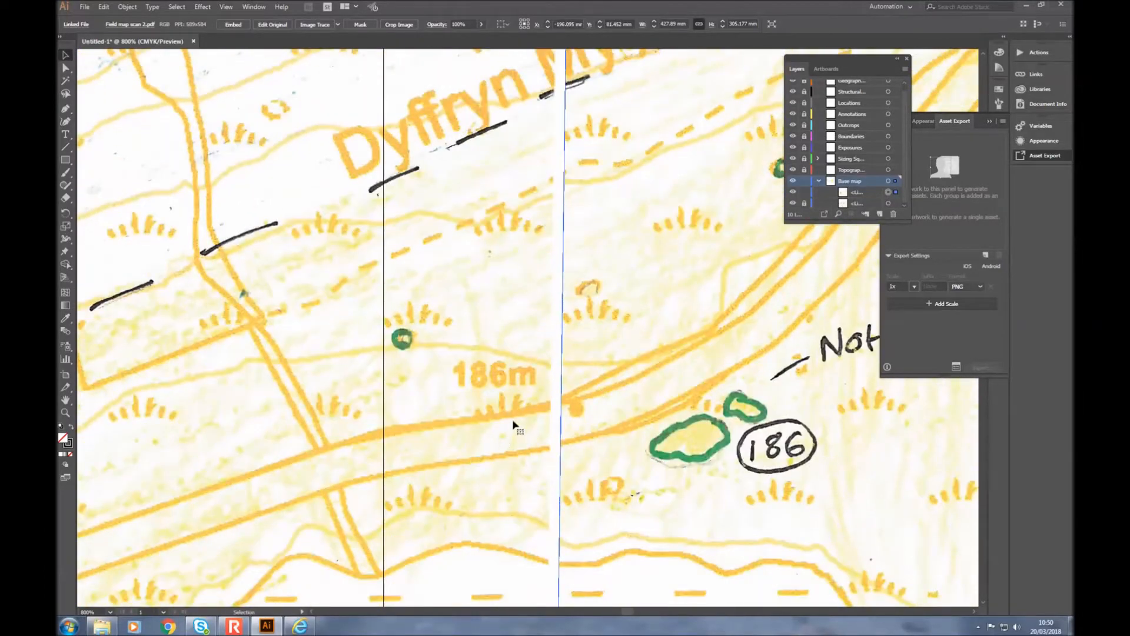
pyautogui.scroll(-4, 518, 424)
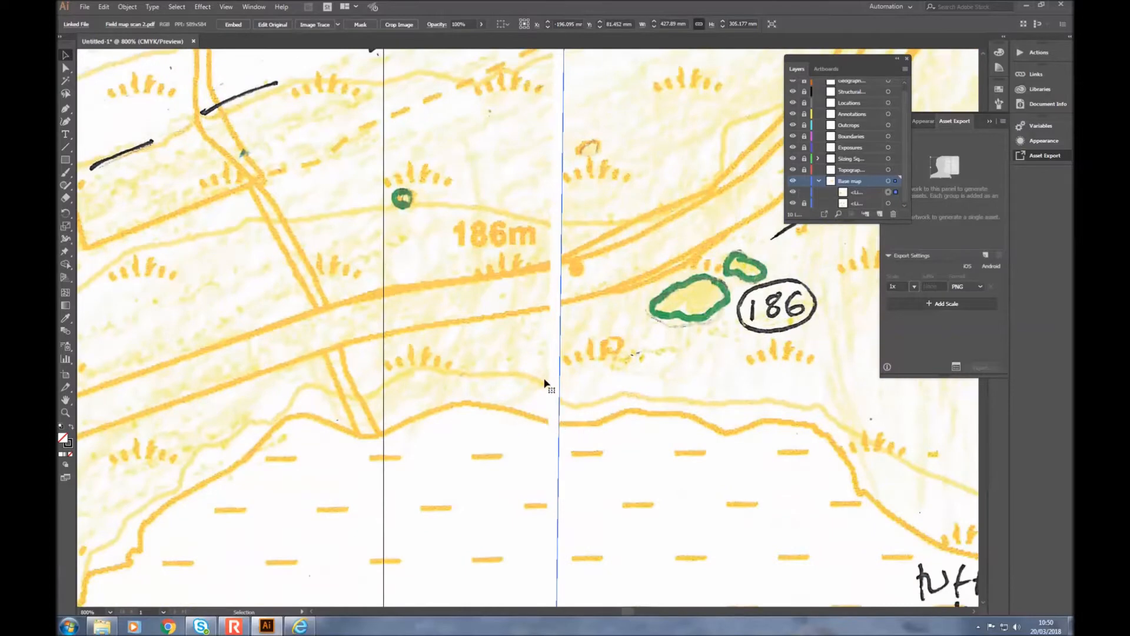
pyautogui.scroll(3, 545, 383)
pyautogui.scroll(-3, 545, 383)
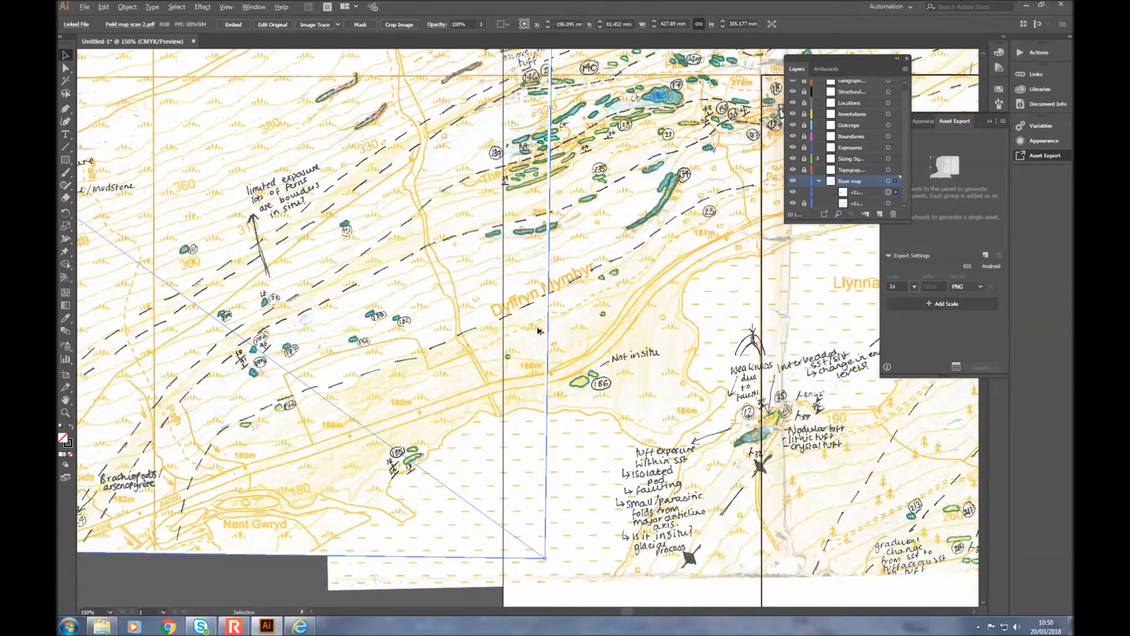
pyautogui.scroll(-1, 539, 330)
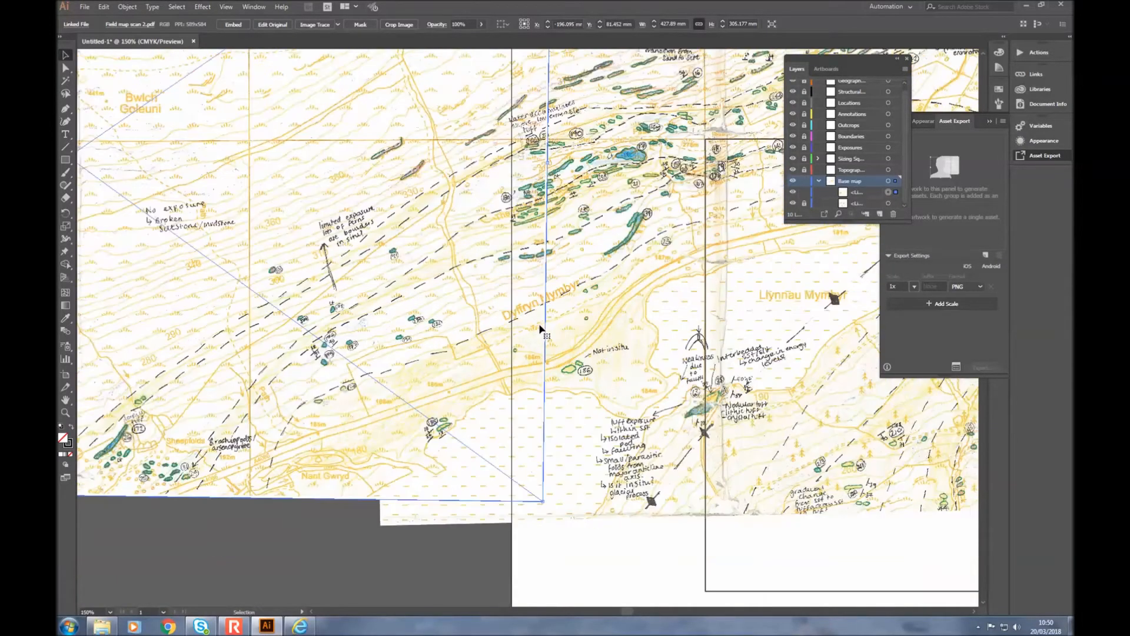
# Step: Collapse the Base map layer and lock it to protect the joined field map scans
pyautogui.click(818, 180)
pyautogui.scroll(3, 657, 296)
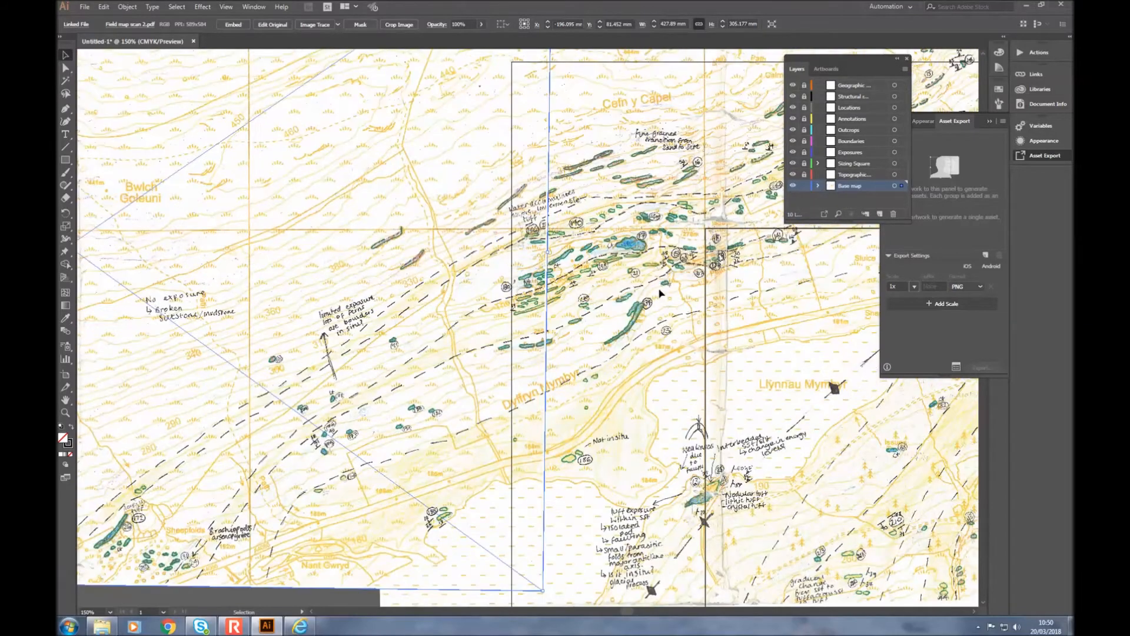
pyautogui.scroll(1, 661, 292)
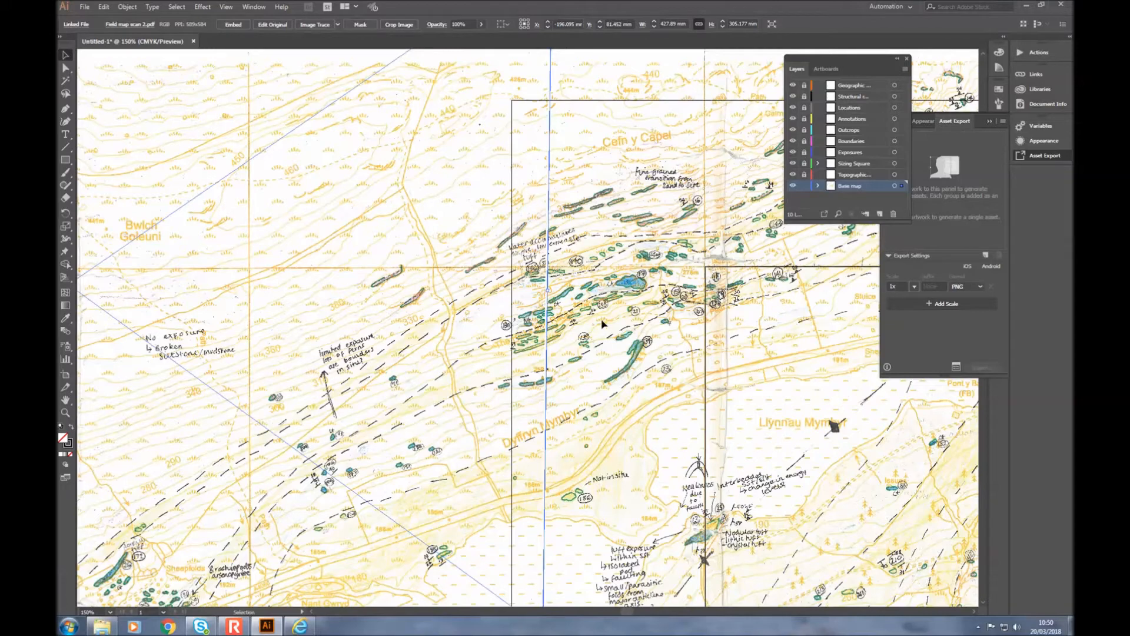
pyautogui.scroll(2, 603, 323)
pyautogui.scroll(-2, 605, 319)
pyautogui.scroll(-2, 604, 319)
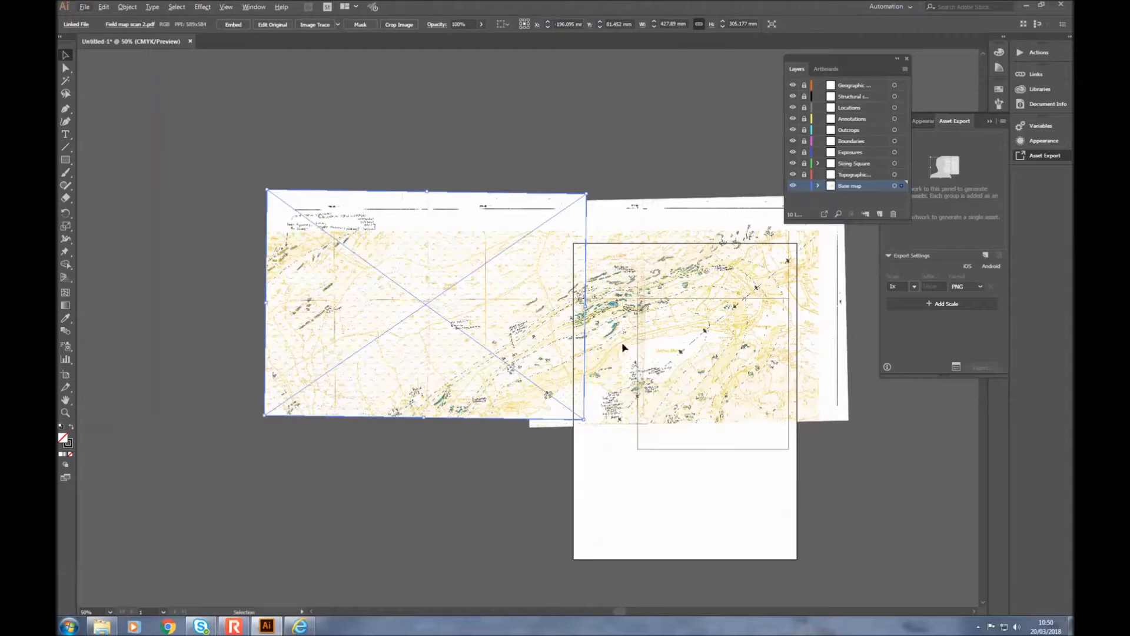
pyautogui.click(804, 185)
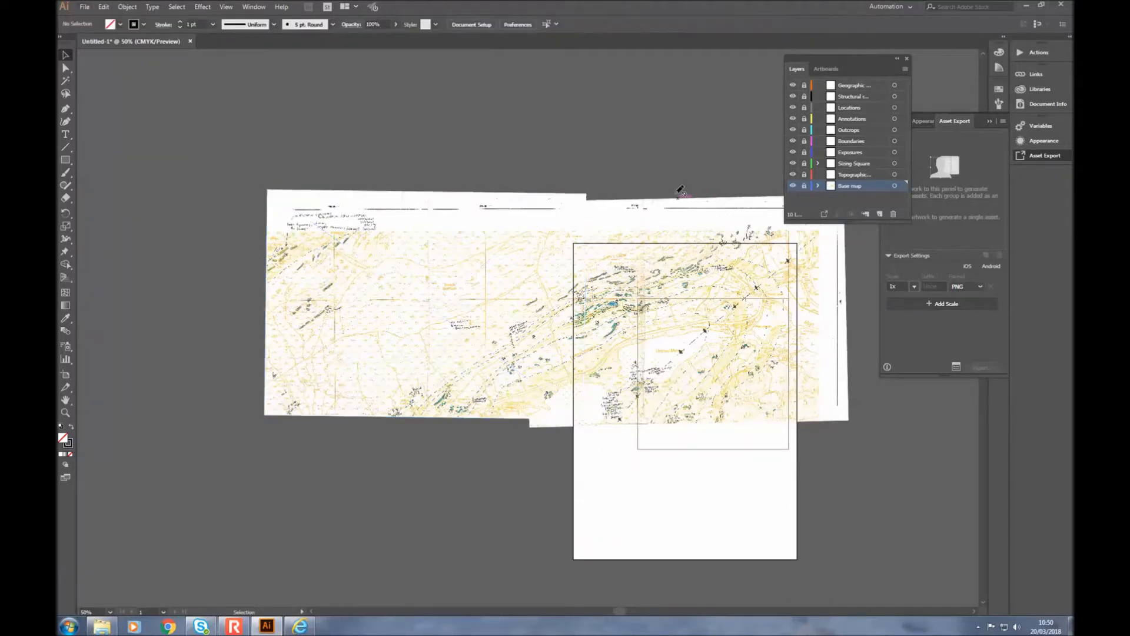
# Step: Unlock the topographic layer and make it the active layer
pyautogui.scroll(2, 733, 418)
pyautogui.scroll(2, 737, 416)
pyautogui.scroll(3, 594, 288)
pyautogui.scroll(3, 453, 289)
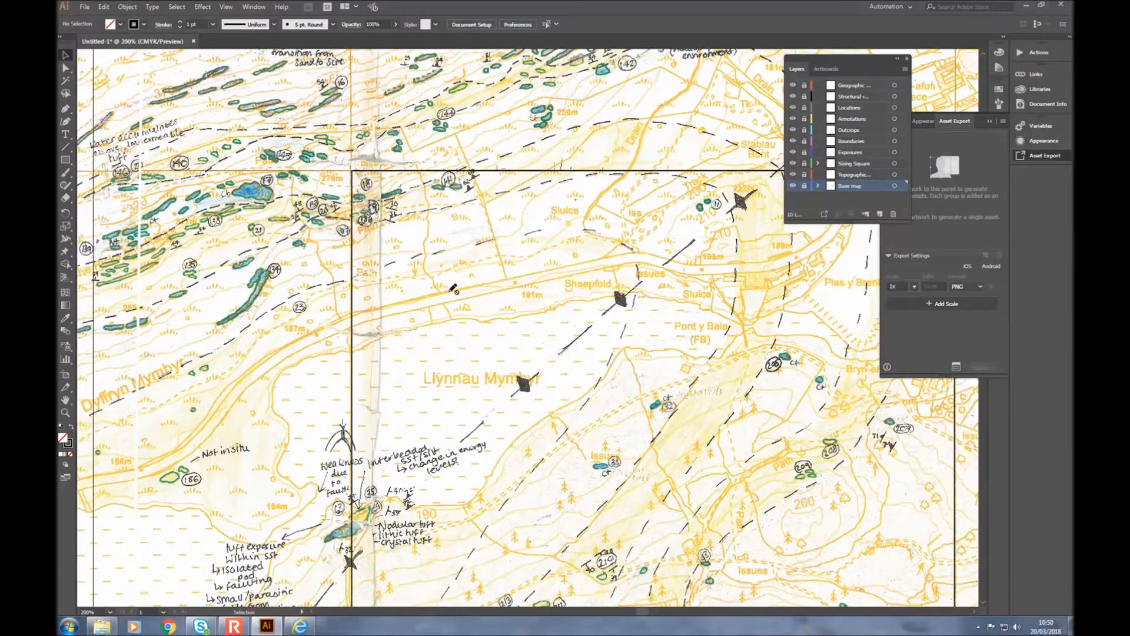
pyautogui.scroll(1, 454, 284)
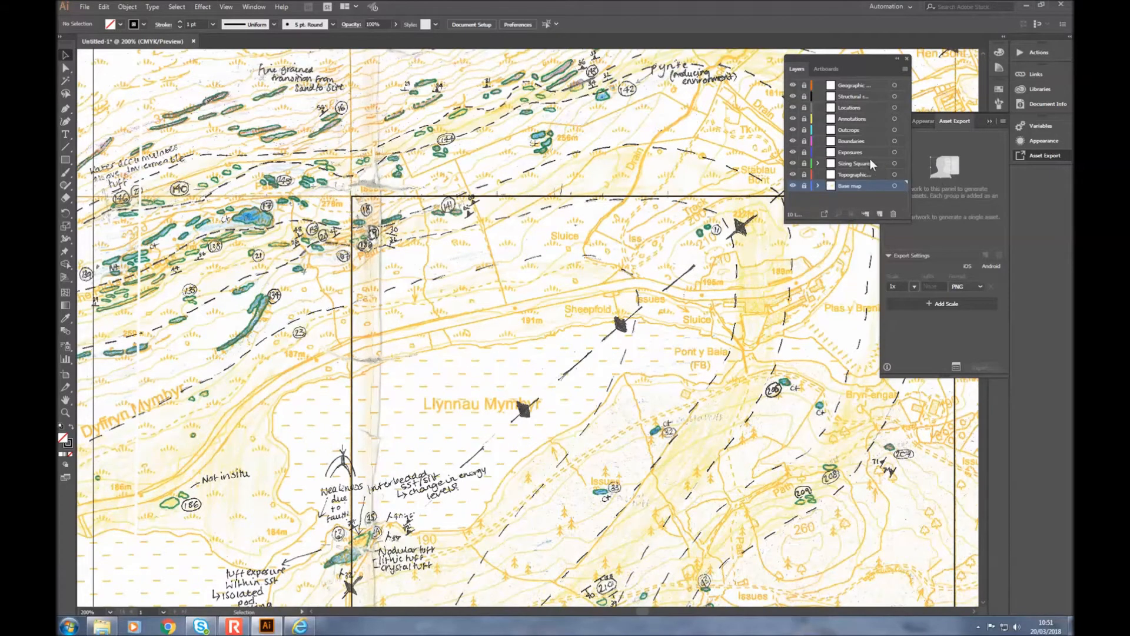
pyautogui.click(805, 175)
pyautogui.click(849, 174)
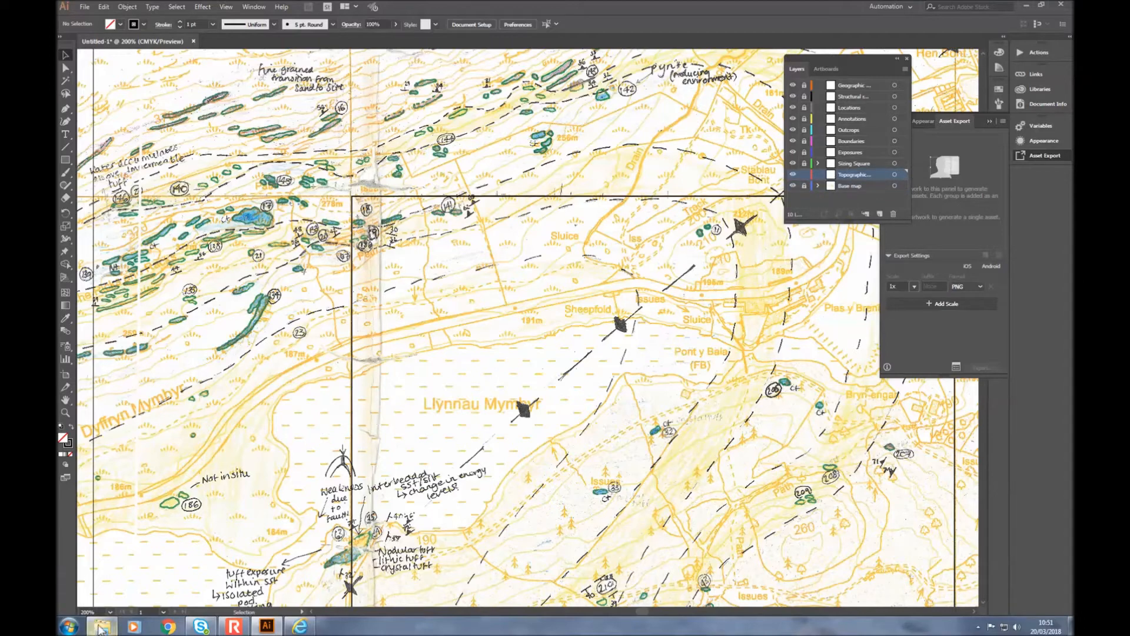
# Step: Place the Topographic map image from the file folder onto the topographic layer, and clear the folder window out of the way
pyautogui.moveTo(101, 627)
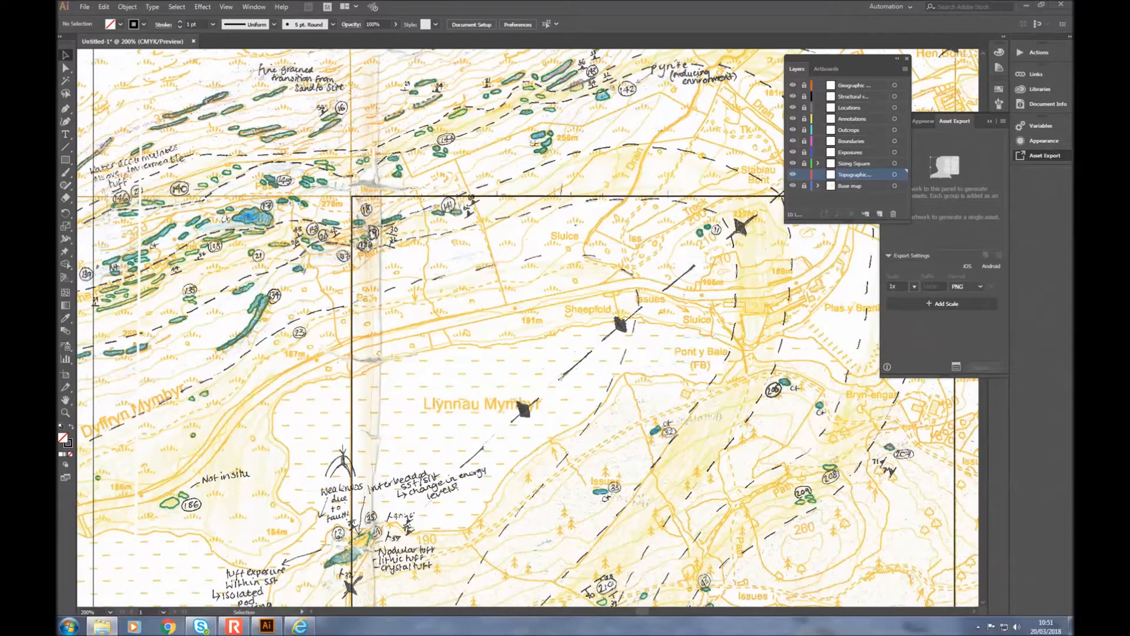
pyautogui.moveTo(1072, 300); pyautogui.dragTo(846, 89)
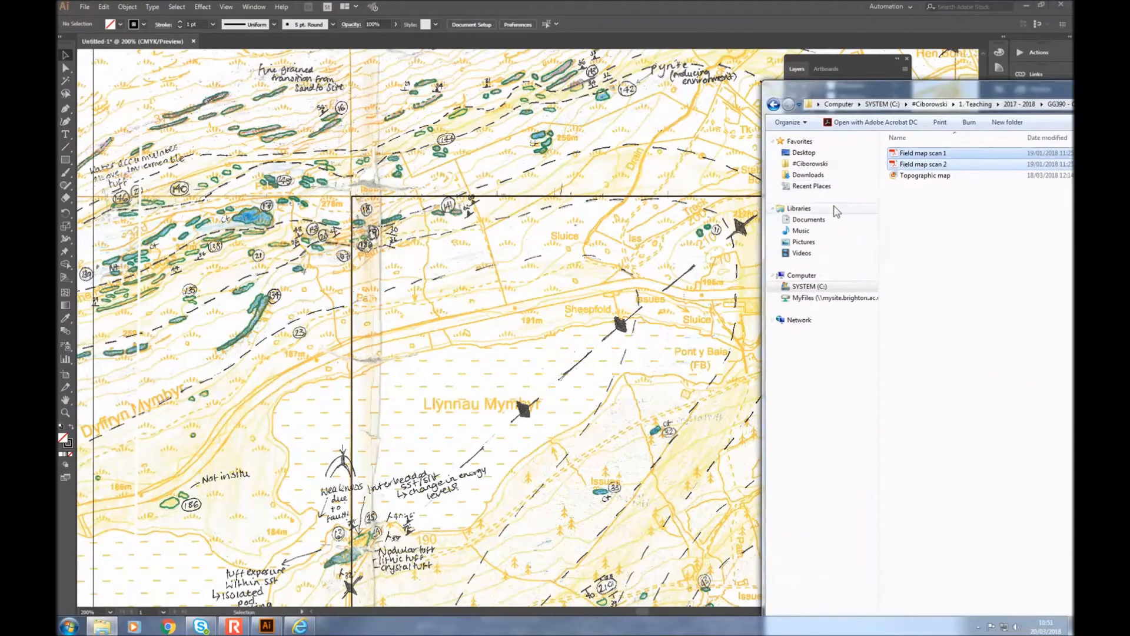
pyautogui.click(930, 176)
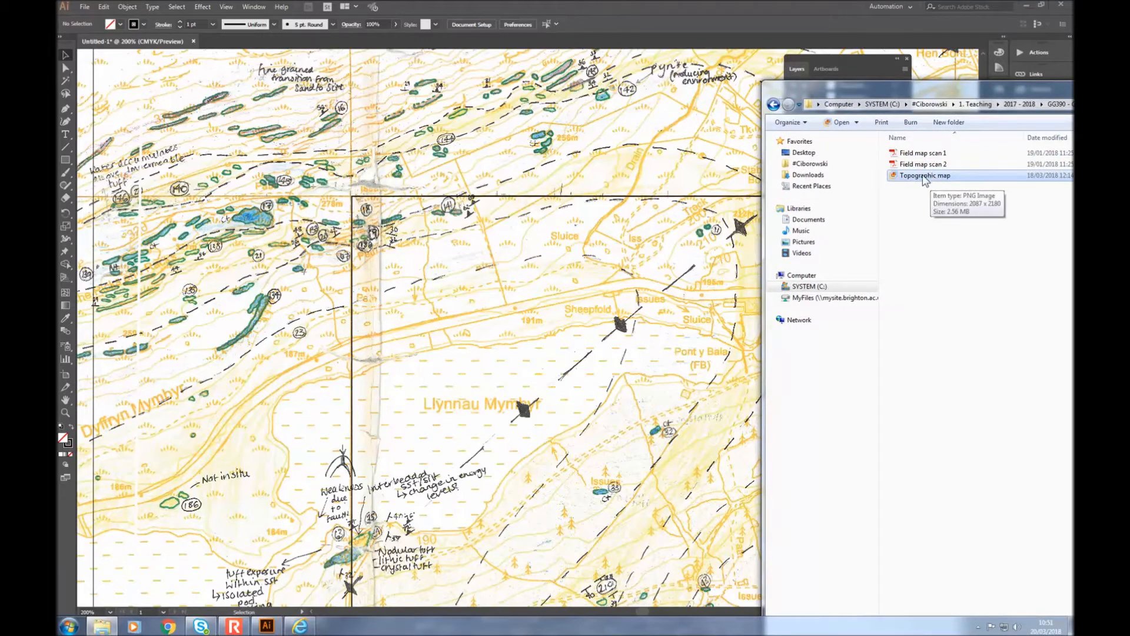
pyautogui.moveTo(929, 178); pyautogui.dragTo(436, 224)
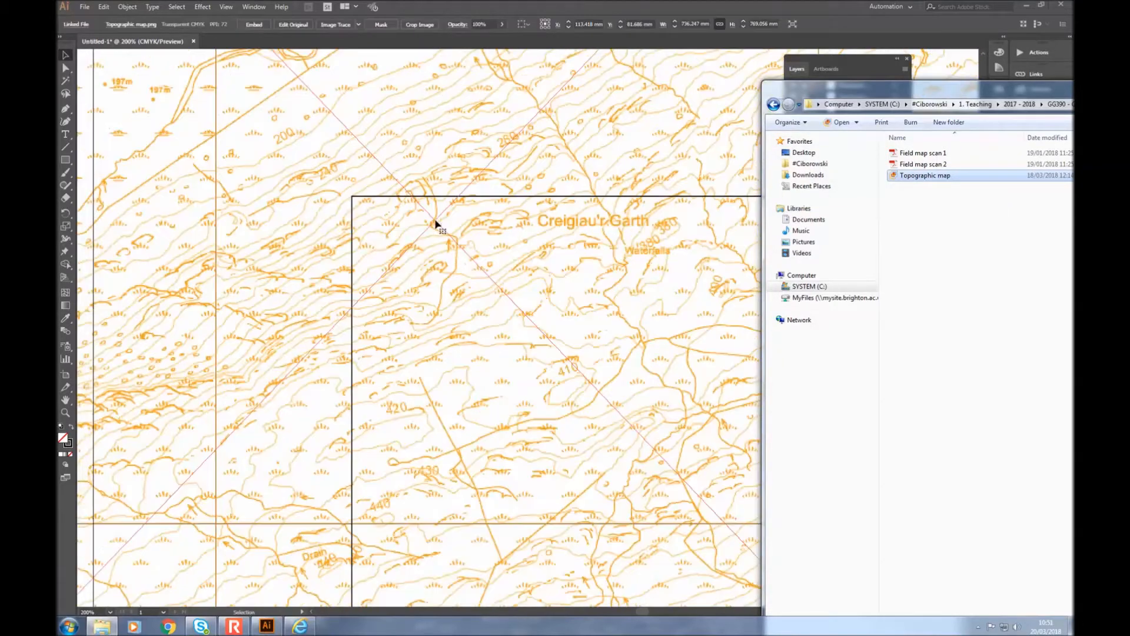
pyautogui.moveTo(903, 91); pyautogui.dragTo(1072, 91)
pyautogui.press('a')
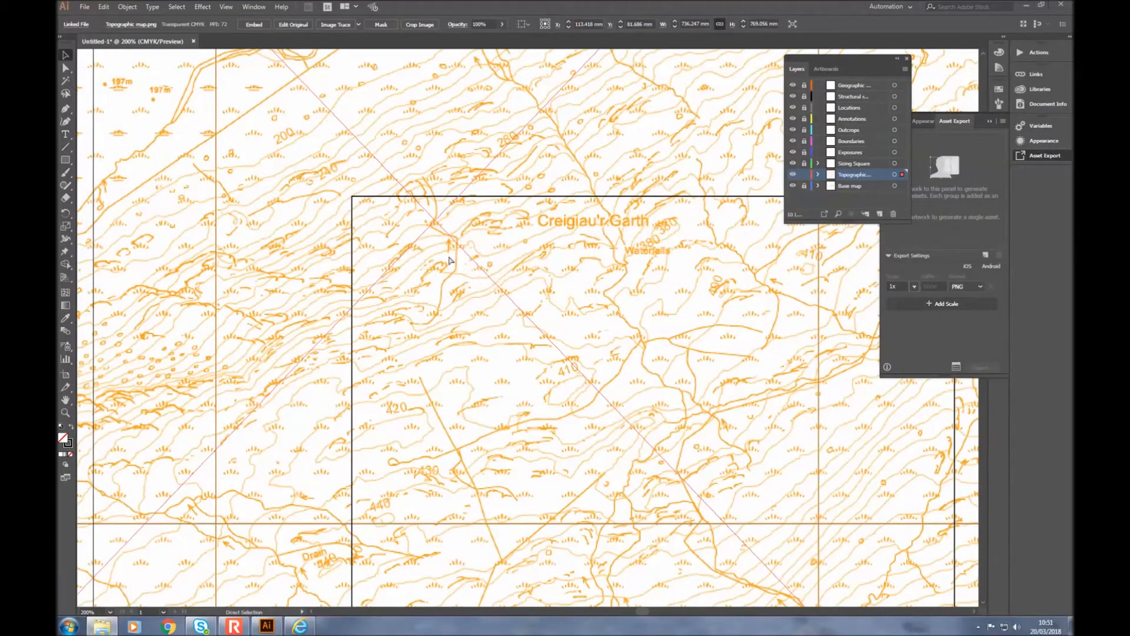
pyautogui.press('v')
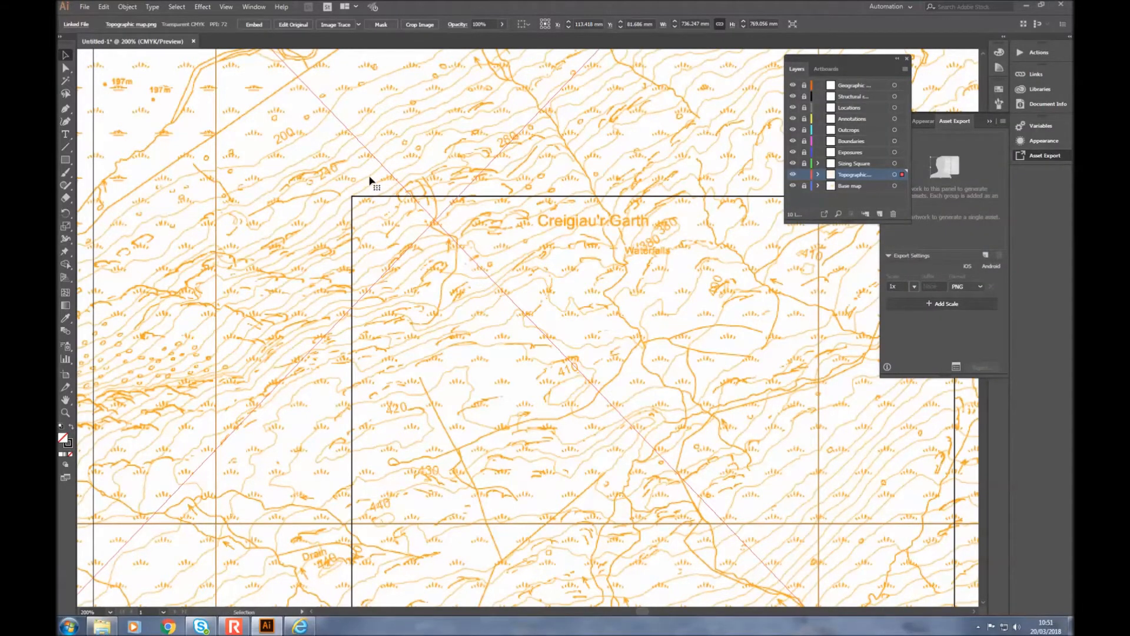
# Step: Move the topographic map so its Llynnau Mymbyr area lies over the sizing square, roughly matching the field map scans beneath
pyautogui.scroll(-1, 380, 191)
pyautogui.scroll(-2, 379, 192)
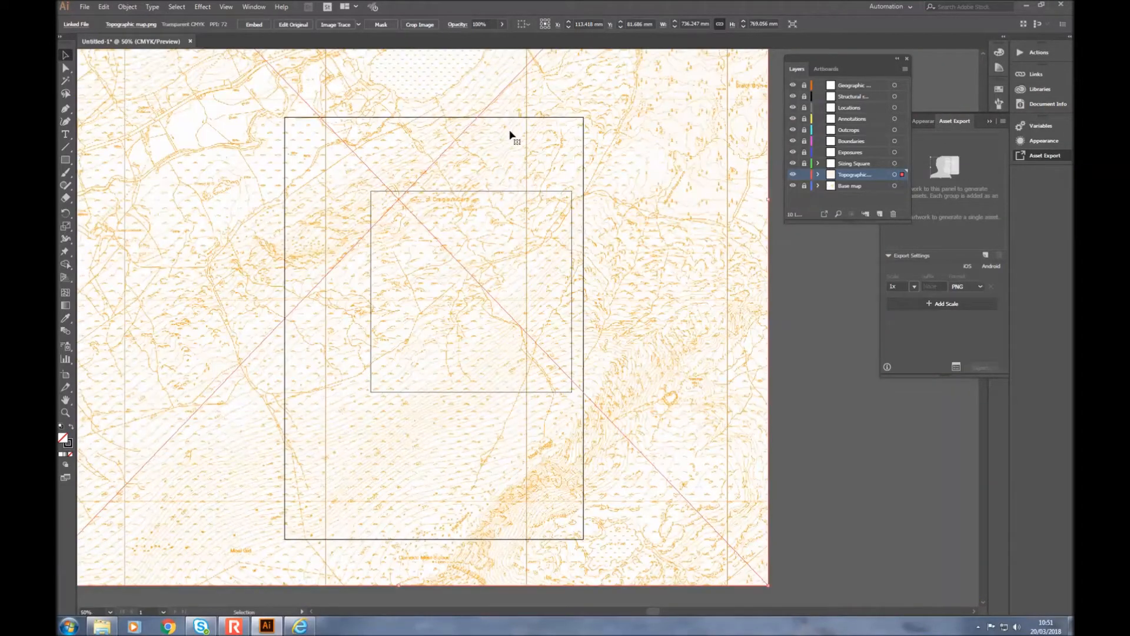
pyautogui.scroll(-1, 510, 134)
pyautogui.moveTo(551, 124); pyautogui.dragTo(594, 412)
pyautogui.moveTo(574, 462); pyautogui.dragTo(492, 331)
pyautogui.scroll(2, 471, 295)
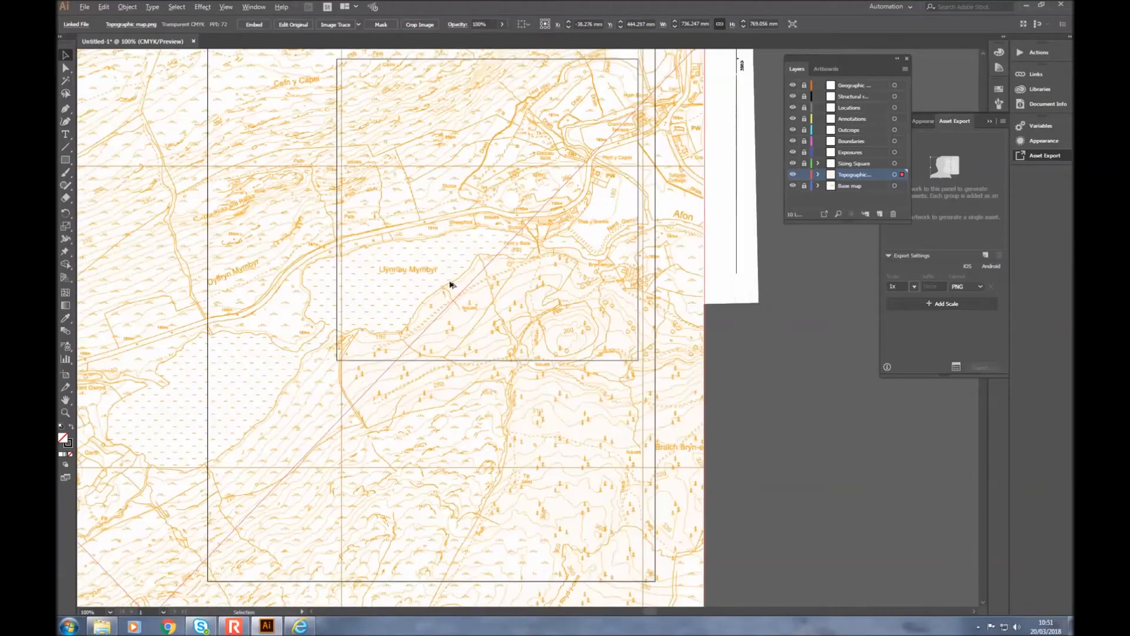
pyautogui.moveTo(270, 204); pyautogui.dragTo(310, 378)
pyautogui.scroll(-1, 300, 317)
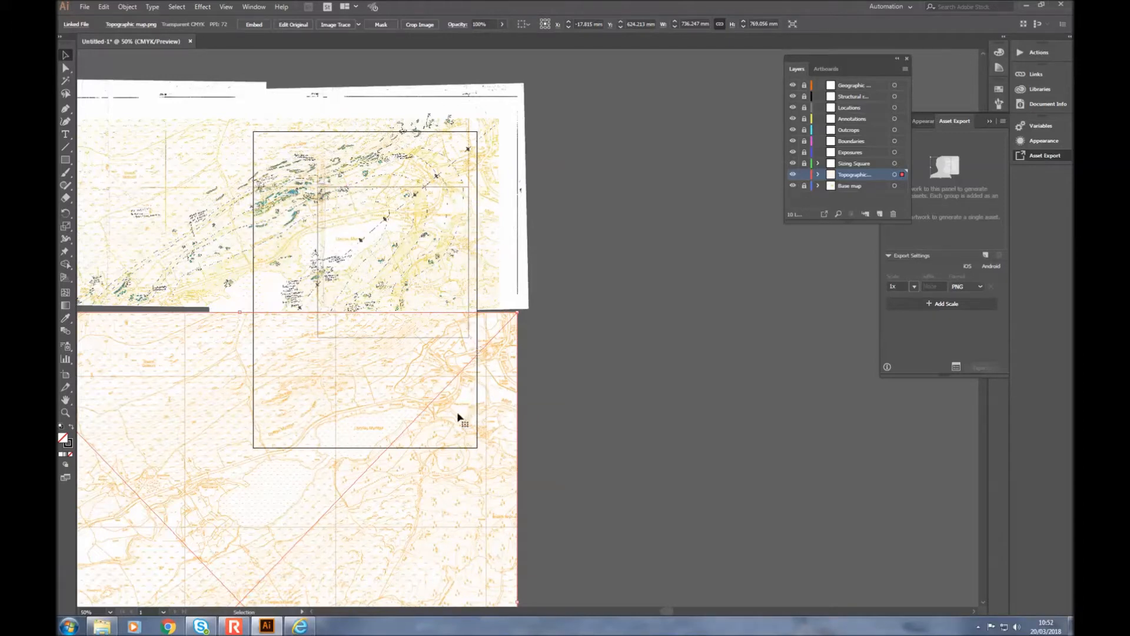
pyautogui.moveTo(206, 430); pyautogui.dragTo(199, 345)
pyautogui.scroll(2, 255, 218)
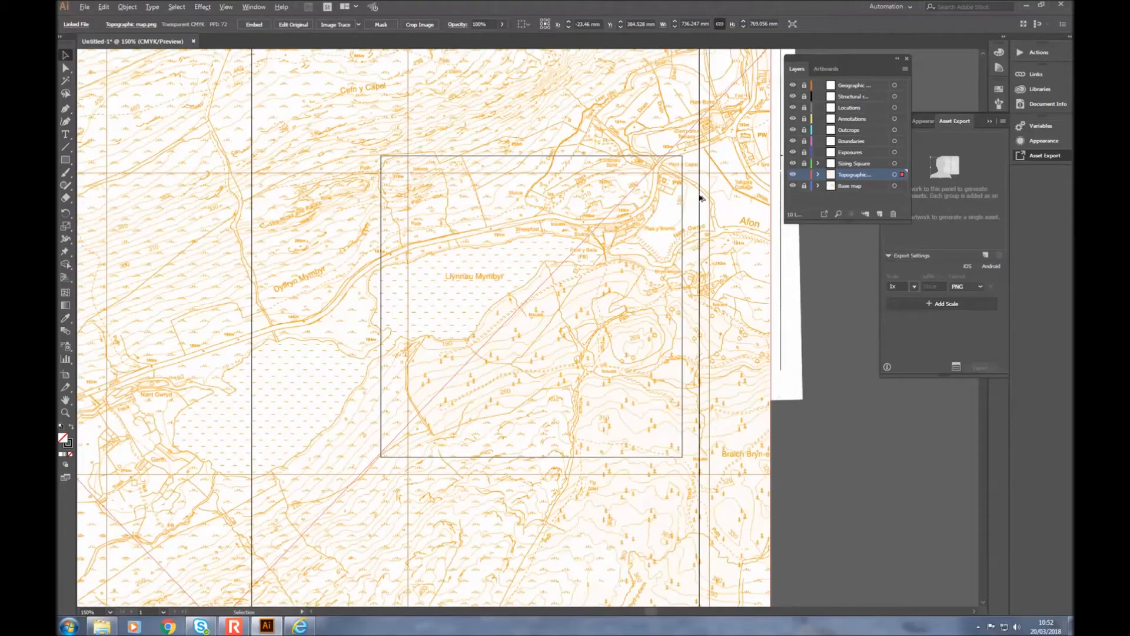
# Step: Shift the topographic map left and up until its grid lines coincide with the edges of the sizing square
pyautogui.scroll(1, 699, 199)
pyautogui.press('Left')
pyautogui.press('Left')
pyautogui.press('Left')
pyautogui.press('Left')
pyautogui.press('Left')
pyautogui.press('Left')
pyautogui.press('Left')
pyautogui.press('Left')
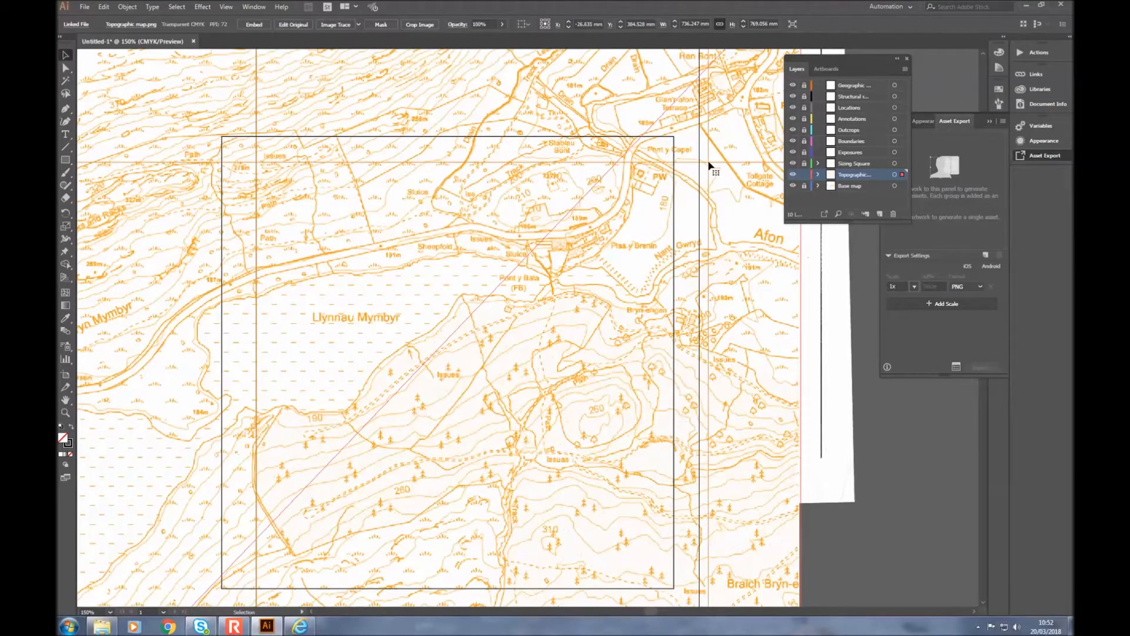
pyautogui.moveTo(735, 201); pyautogui.dragTo(696, 189)
pyautogui.press('Up')
pyautogui.press('Up')
pyautogui.press('Up')
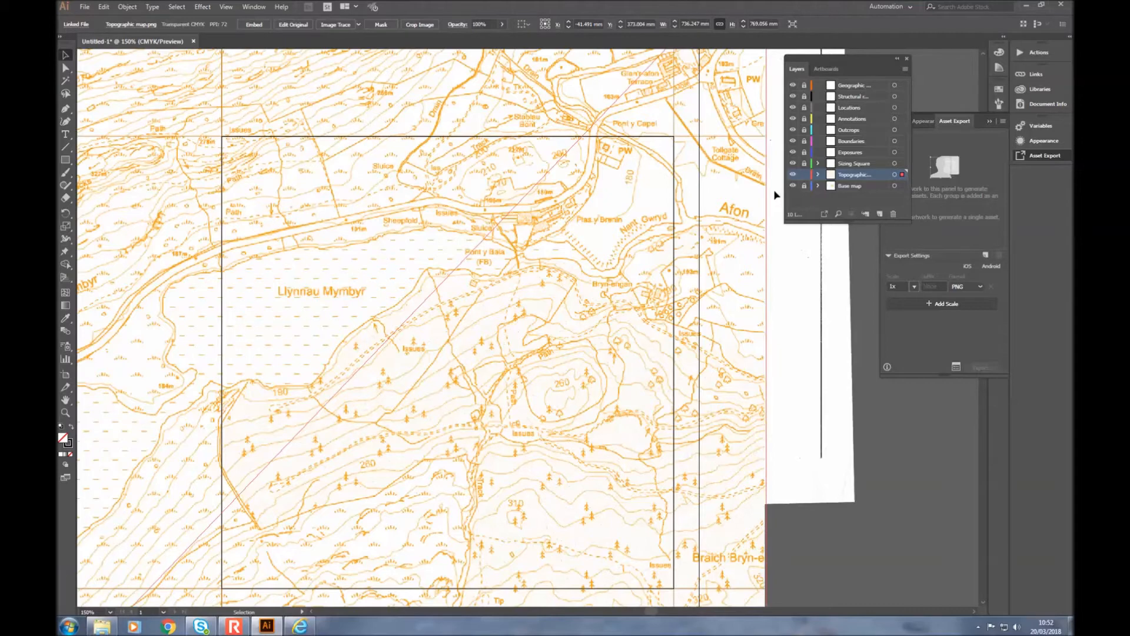
# Step: Lock the topographic layer and view the aligned map against the whole artboard
pyautogui.click(804, 175)
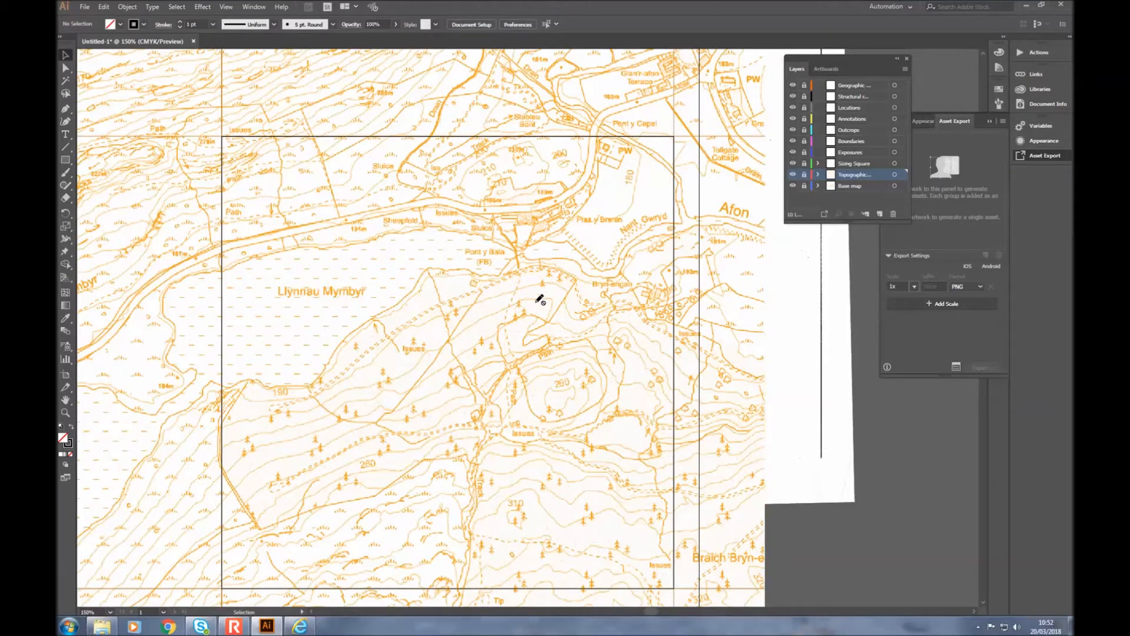
pyautogui.scroll(-1, 506, 327)
pyautogui.scroll(-2, 504, 332)
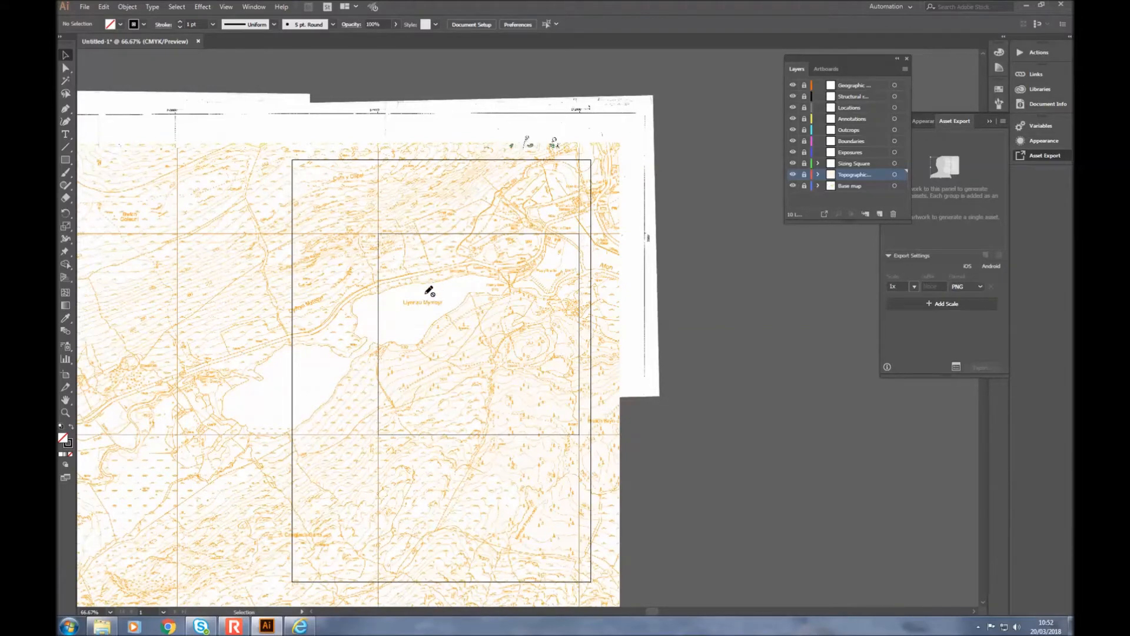
# Step: Hide the Sizing Square layer and move the Base map layer above the Topographic layer so the field scans overlie the topography
pyautogui.scroll(1, 481, 238)
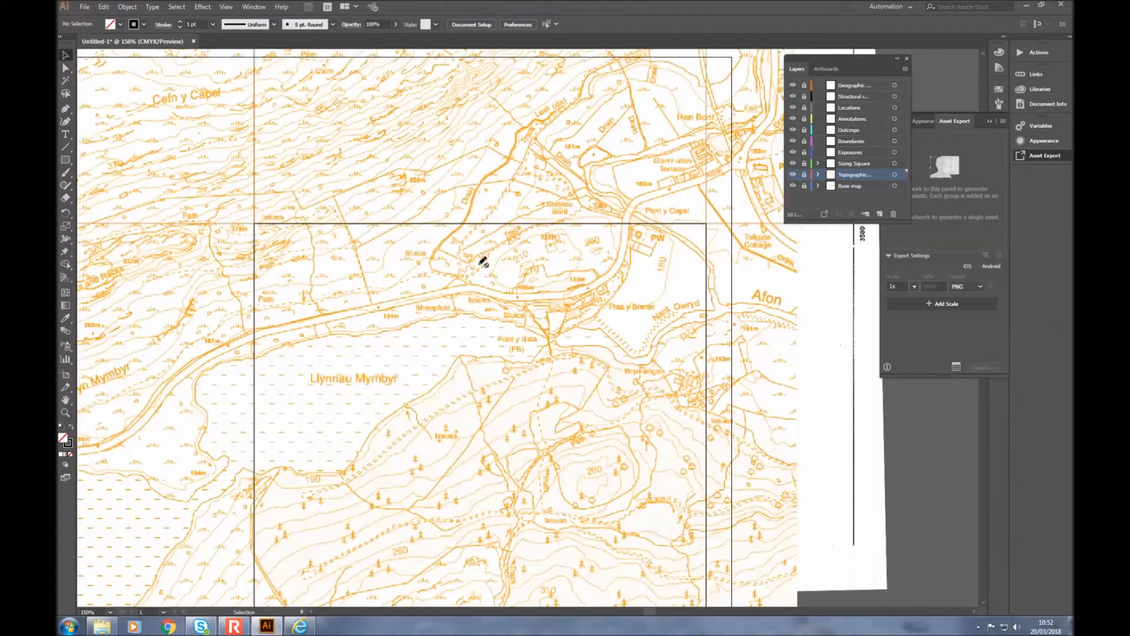
pyautogui.scroll(1, 482, 261)
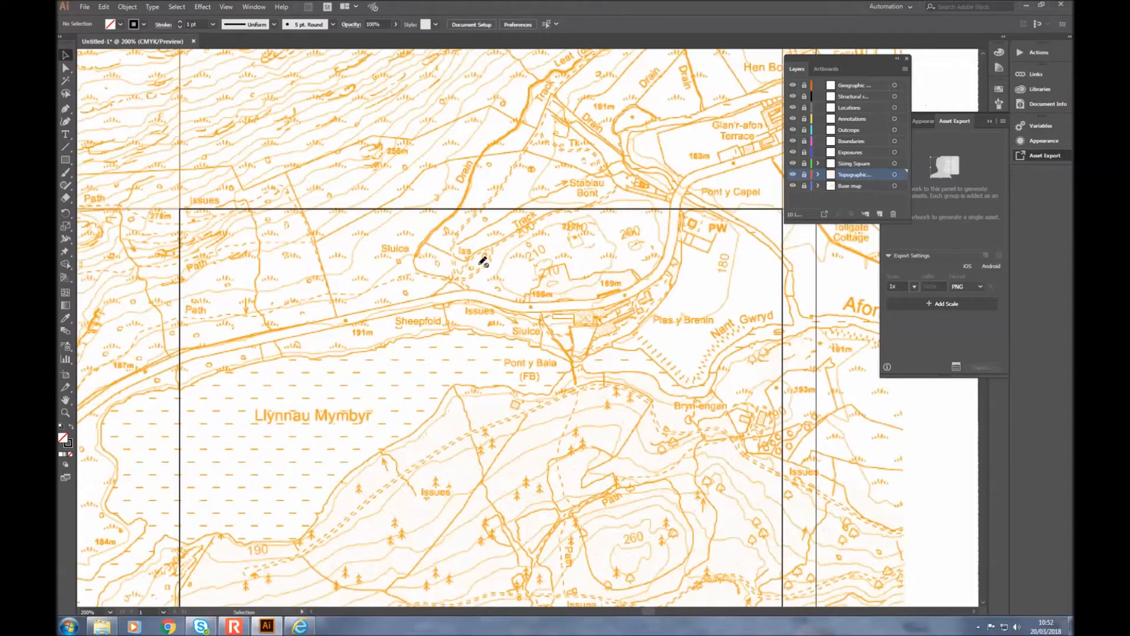
pyautogui.click(793, 164)
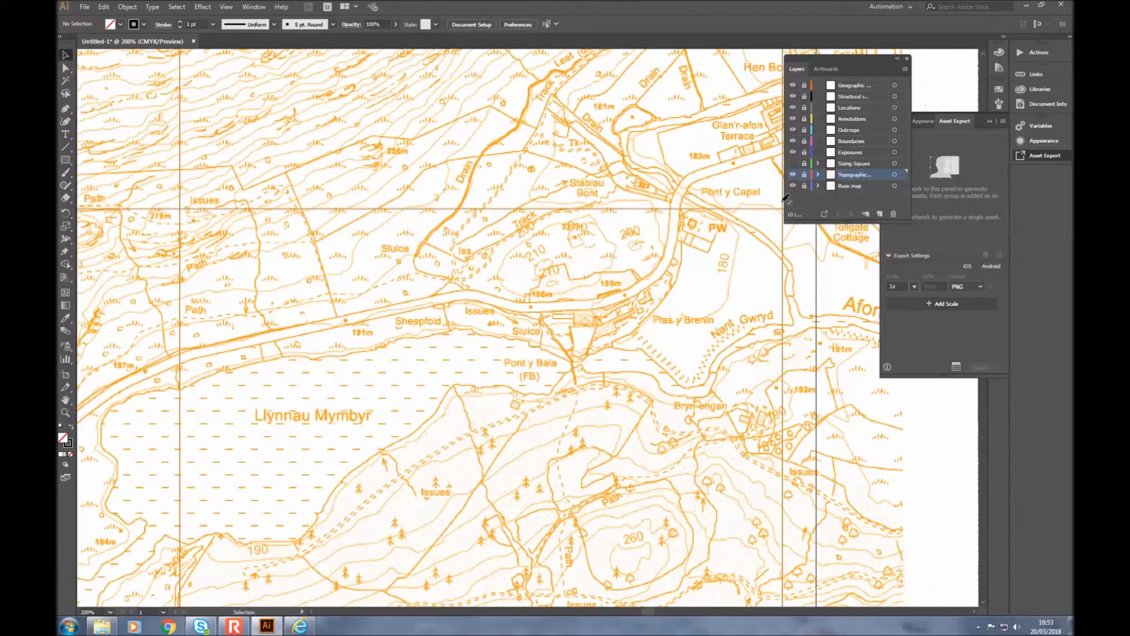
pyautogui.click(848, 186)
pyautogui.moveTo(847, 190); pyautogui.dragTo(843, 172)
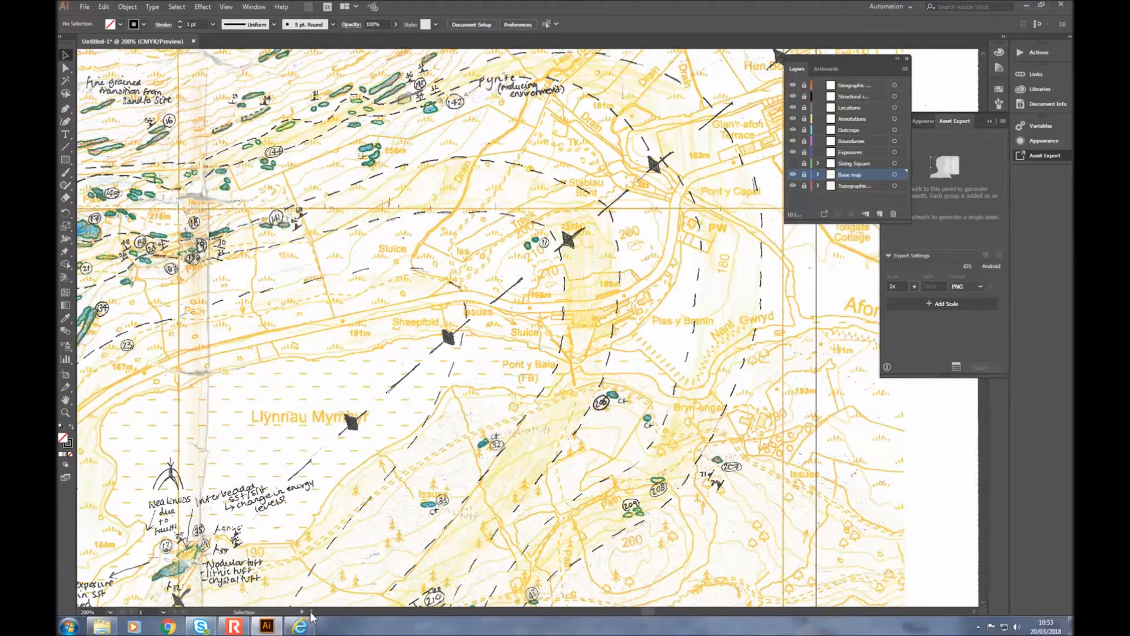
# Step: Make the Exposures layer active and unlock it, with the exposures between locations 139 and 17 in close view
pyautogui.hscroll(-5, 311, 616)
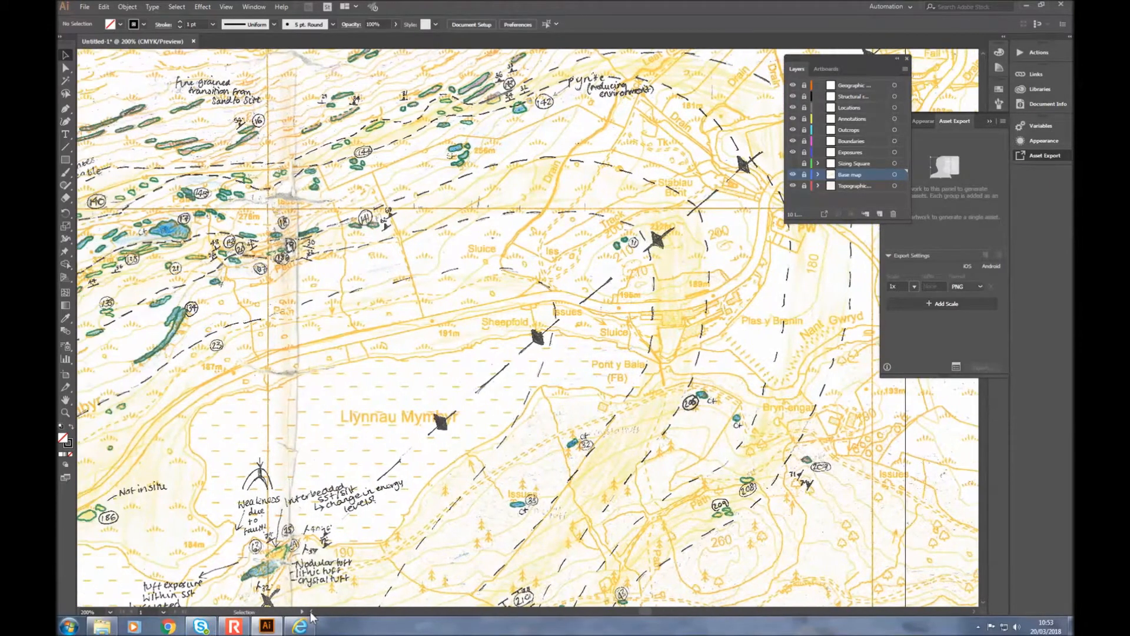
pyautogui.hscroll(-6, 311, 616)
pyautogui.hscroll(-5, 311, 616)
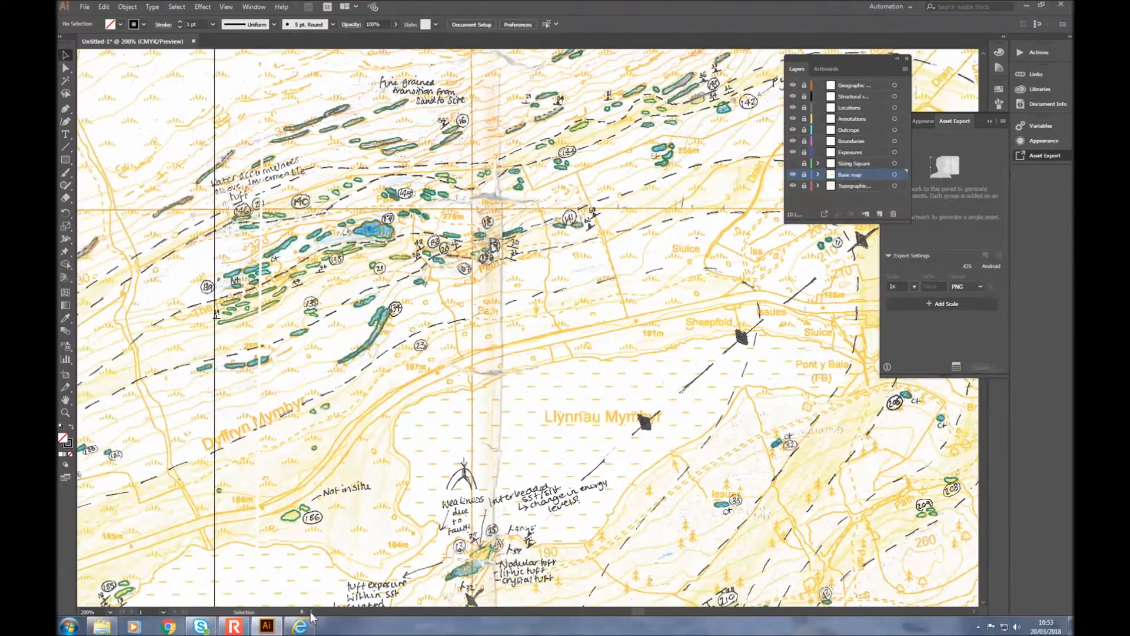
pyautogui.hscroll(-5, 311, 617)
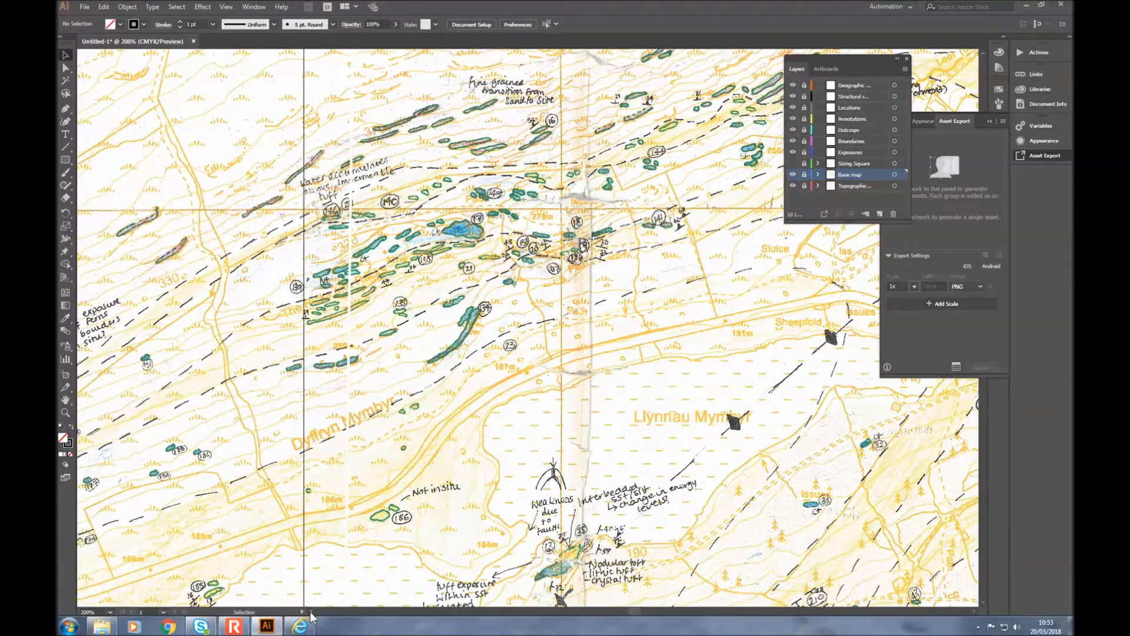
pyautogui.hscroll(-2, 310, 616)
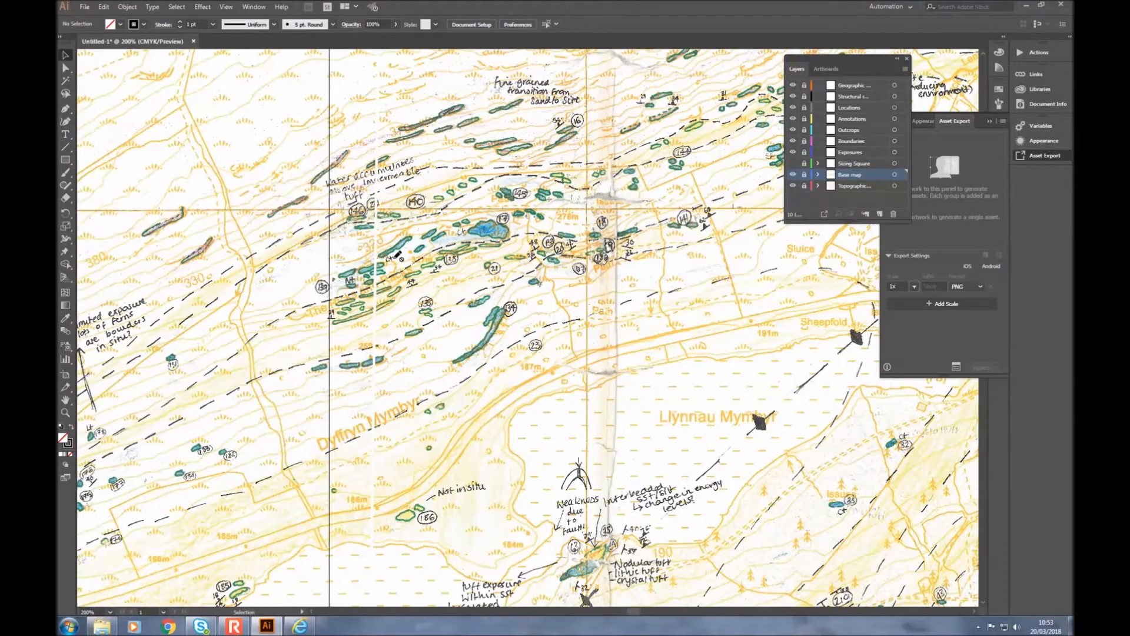
pyautogui.scroll(2, 398, 254)
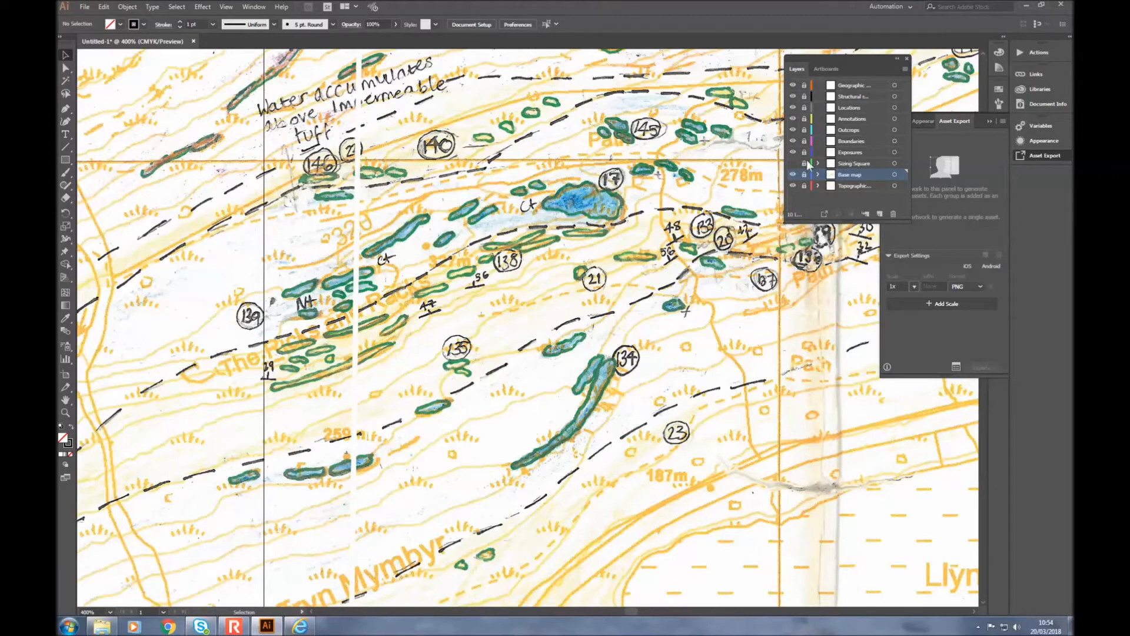
pyautogui.click(848, 152)
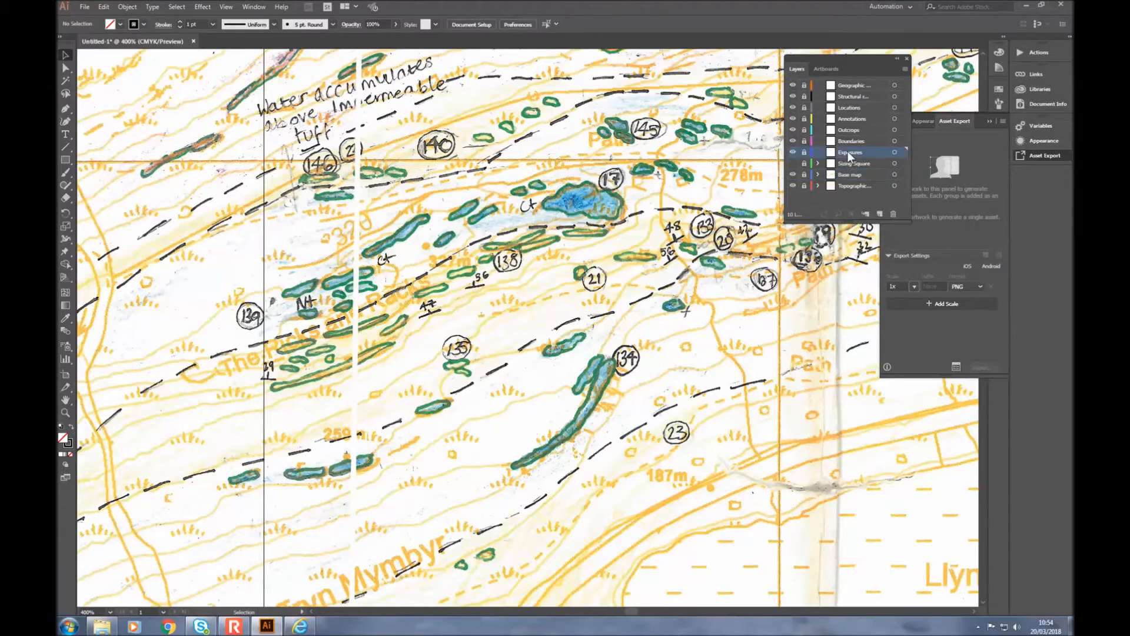
pyautogui.click(804, 153)
# Step: Trace the long exposure above the Ct label west of location 138 as a closed Pen path, about 11.1 by 6.9 mm
pyautogui.click(66, 122)
pyautogui.scroll(2, 500, 230)
pyautogui.scroll(3, 484, 226)
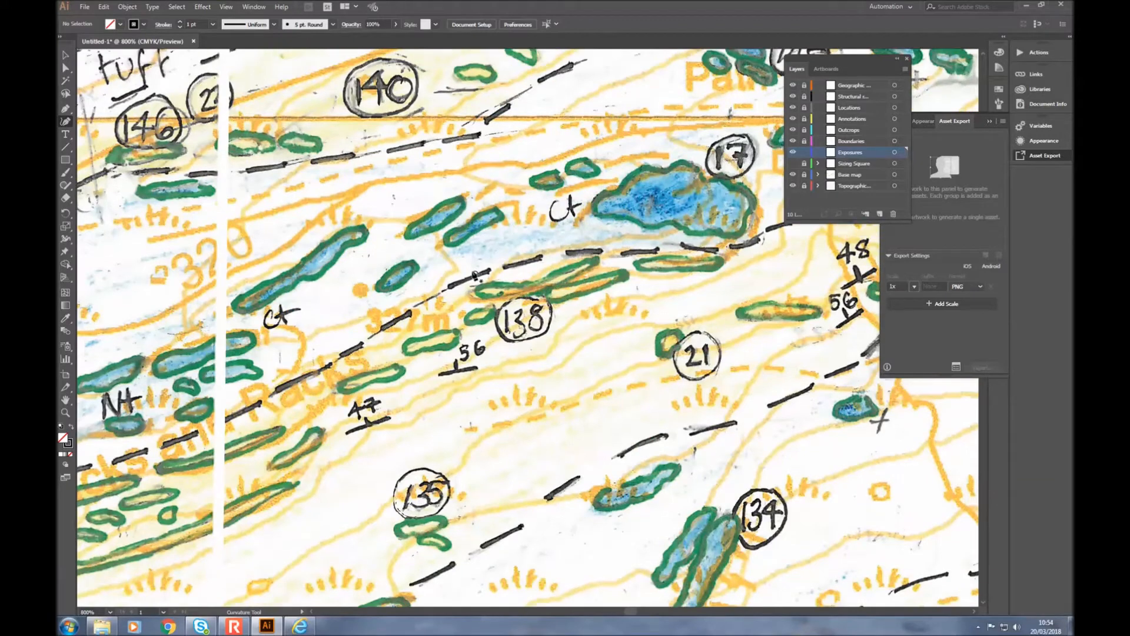
pyautogui.click(65, 109)
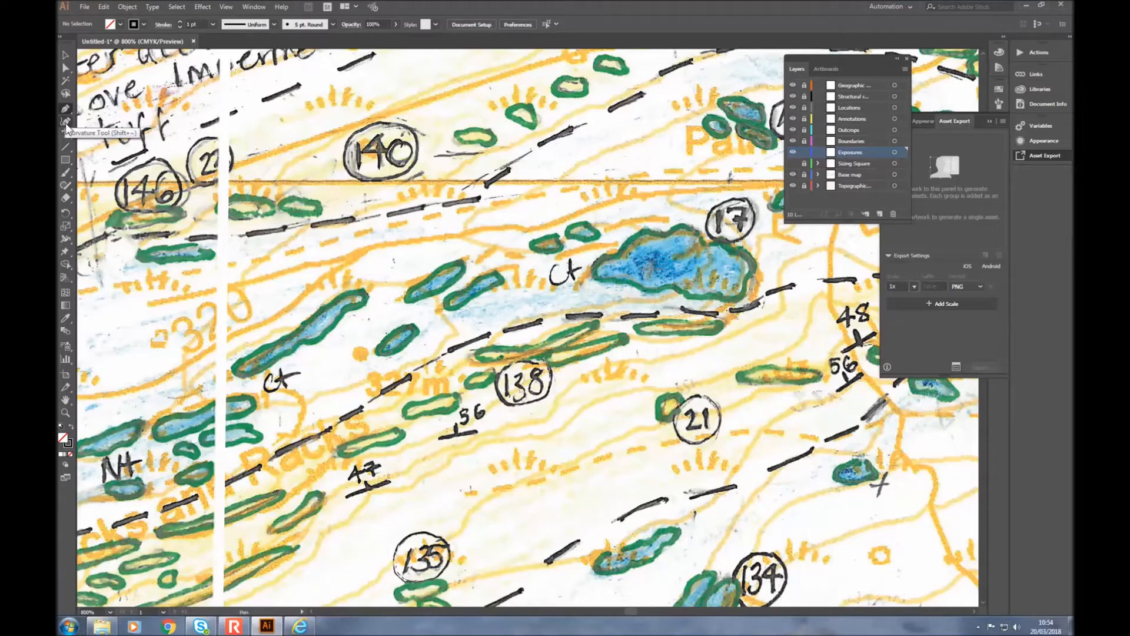
pyautogui.click(65, 122)
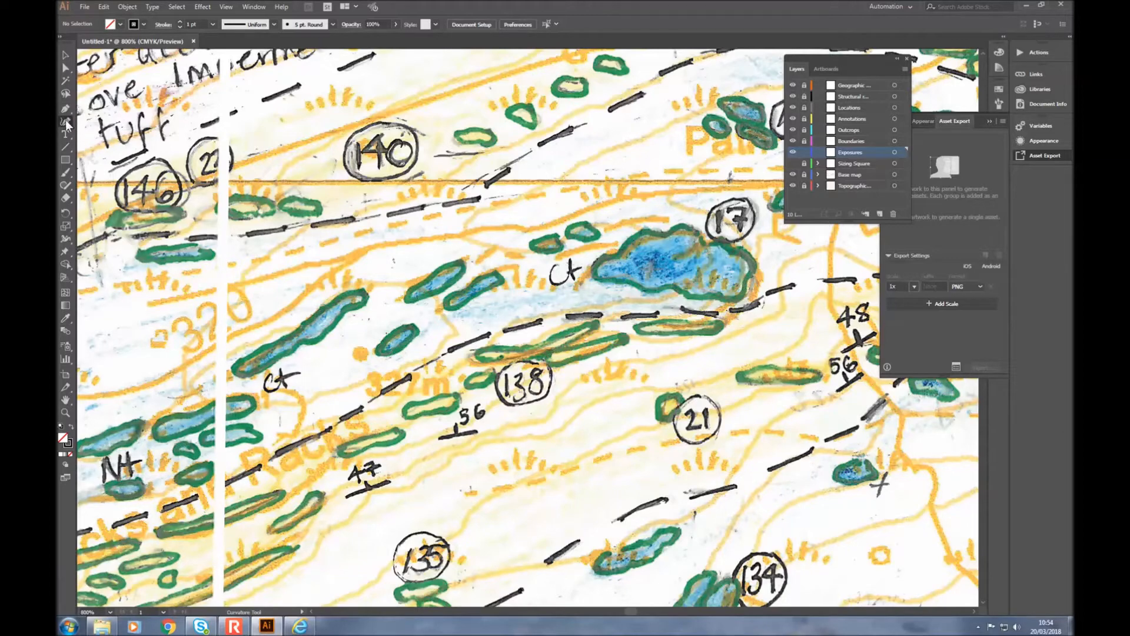
pyautogui.click(66, 109)
pyautogui.click(368, 299)
pyautogui.click(360, 308)
pyautogui.click(351, 309)
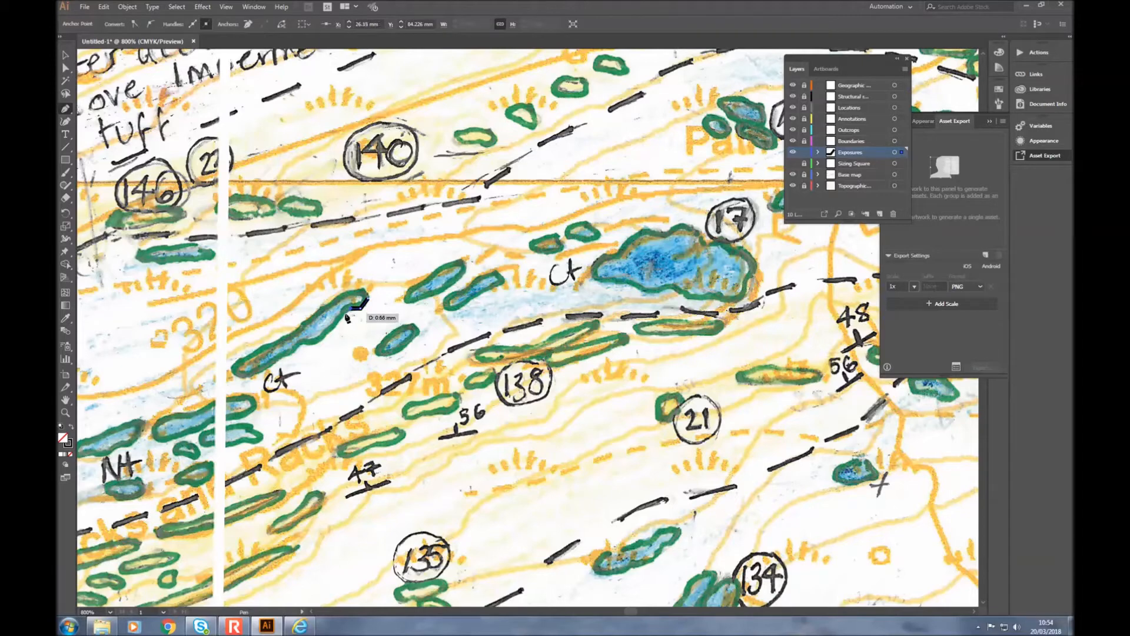
pyautogui.click(345, 313)
pyautogui.click(337, 326)
pyautogui.click(325, 336)
pyautogui.click(313, 340)
pyautogui.click(303, 341)
pyautogui.click(294, 352)
pyautogui.click(285, 358)
pyautogui.click(277, 362)
pyautogui.click(270, 367)
pyautogui.click(263, 370)
pyautogui.click(254, 374)
pyautogui.click(243, 376)
pyautogui.click(234, 372)
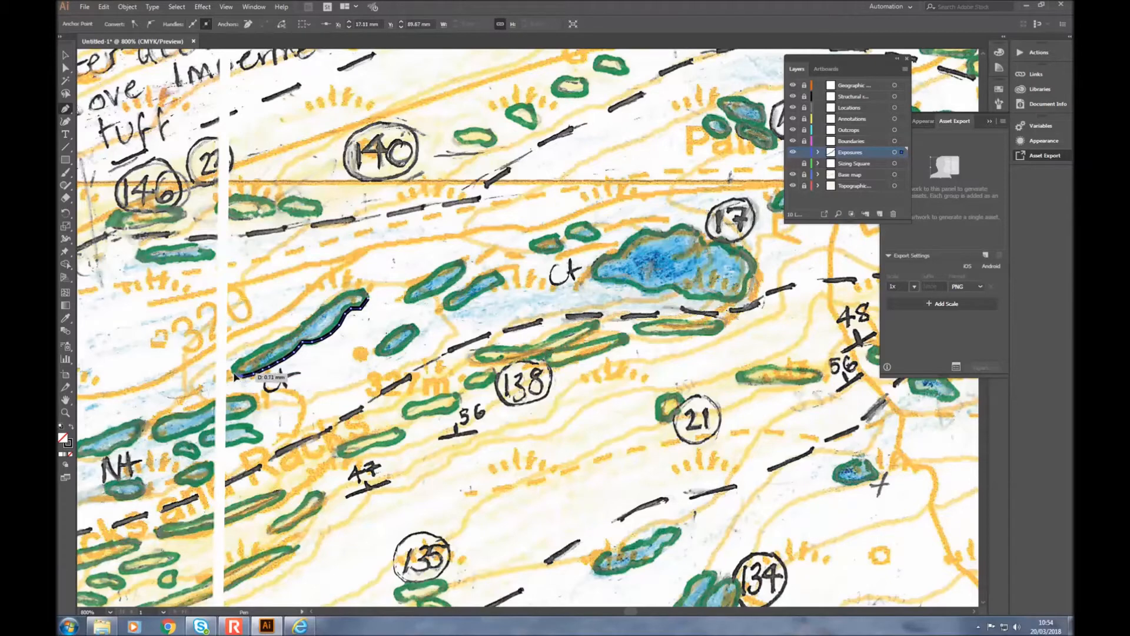
pyautogui.click(236, 368)
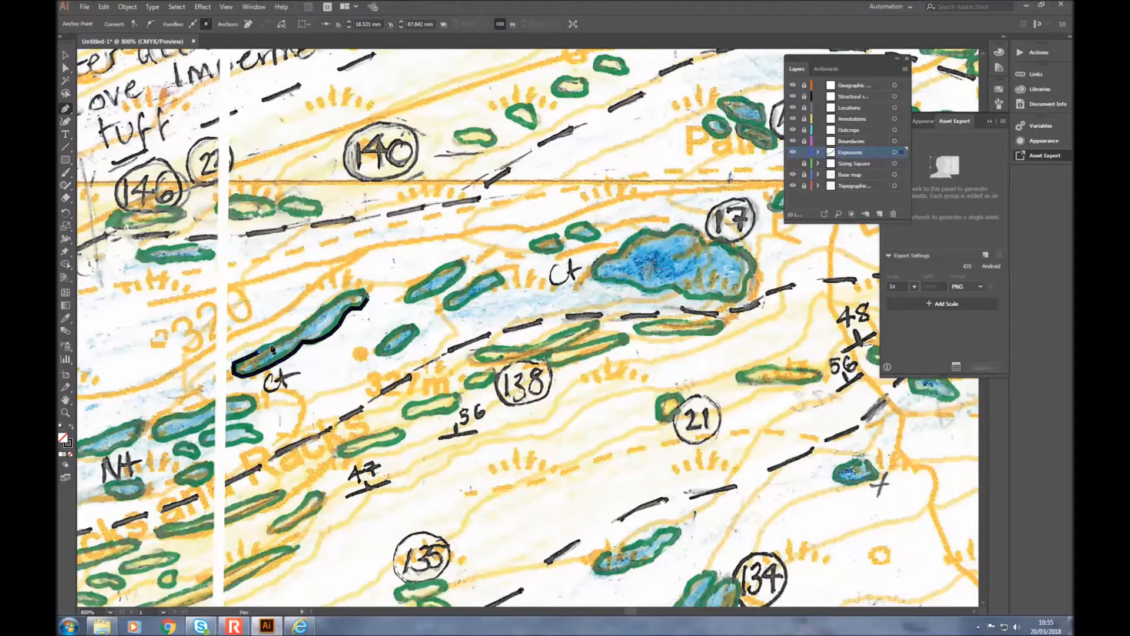
pyautogui.click(282, 338)
pyautogui.click(291, 333)
pyautogui.click(299, 327)
pyautogui.click(307, 321)
pyautogui.click(318, 312)
pyautogui.click(326, 307)
pyautogui.click(339, 298)
pyautogui.click(349, 293)
pyautogui.click(357, 292)
pyautogui.click(365, 293)
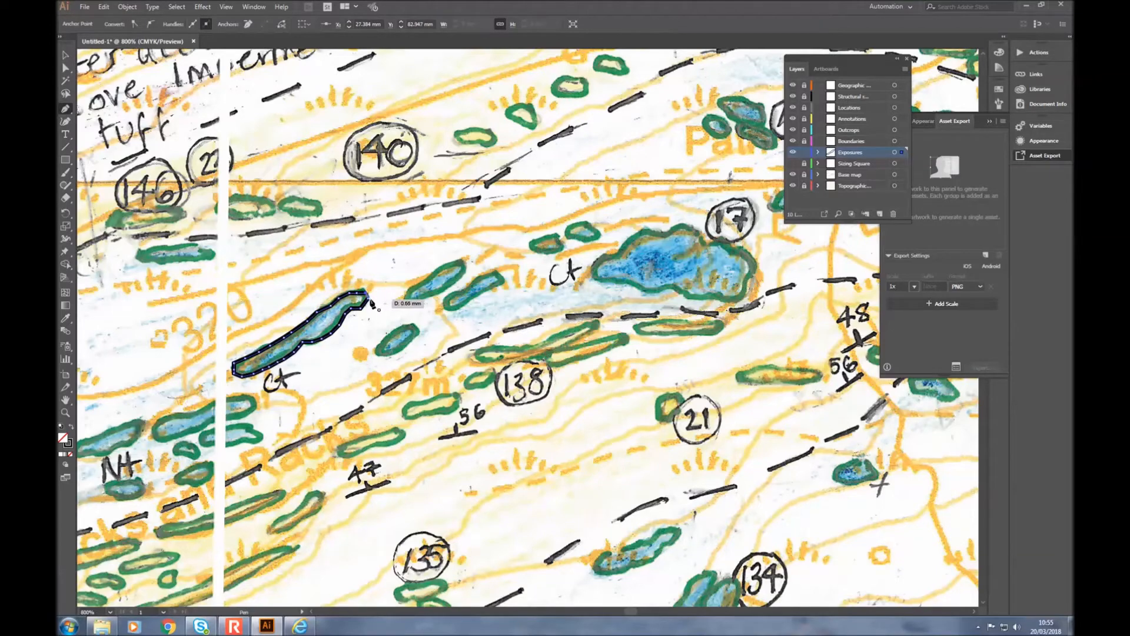
pyautogui.click(369, 303)
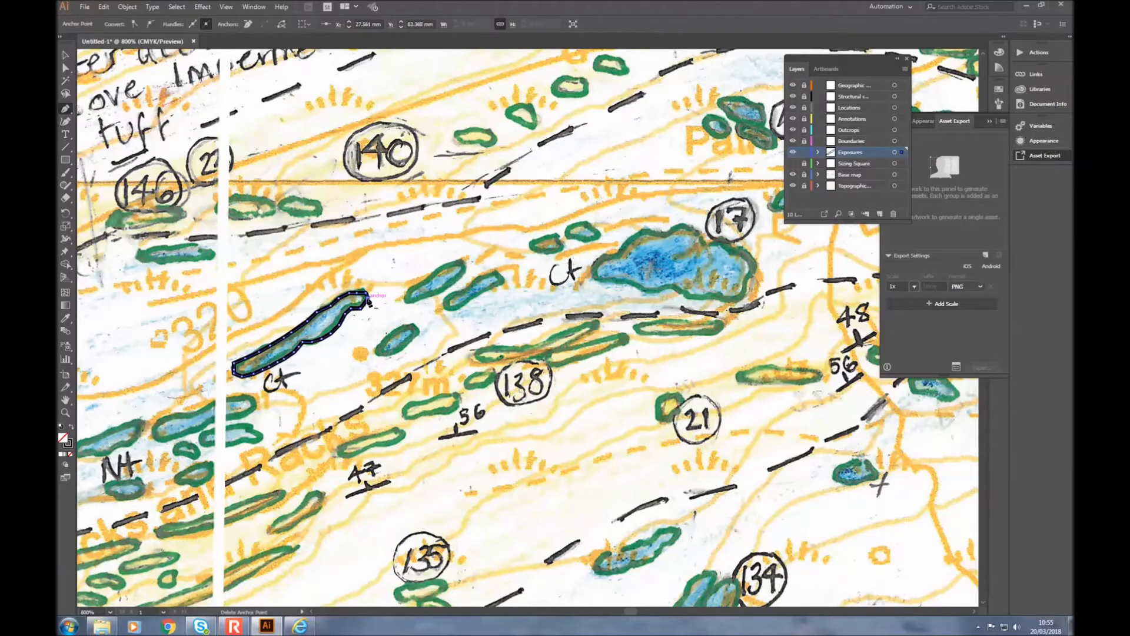
# Step: Give the traced exposure a CMYK Cyan fill and a green stroke, then clear the selection
pyautogui.scroll(2, 287, 361)
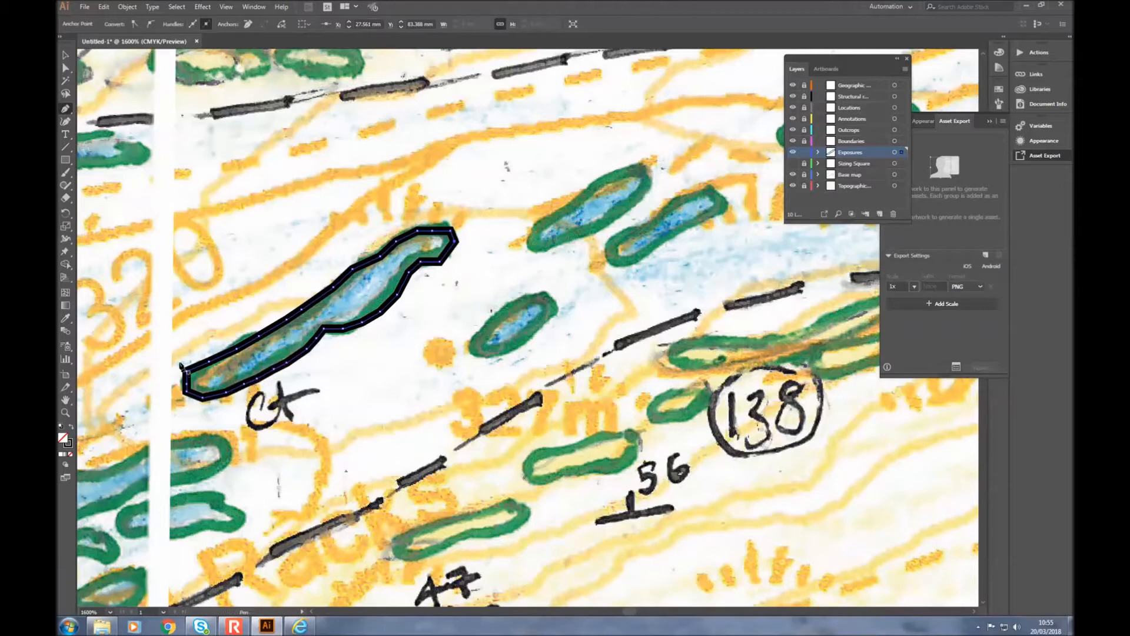
pyautogui.click(66, 55)
pyautogui.click(372, 304)
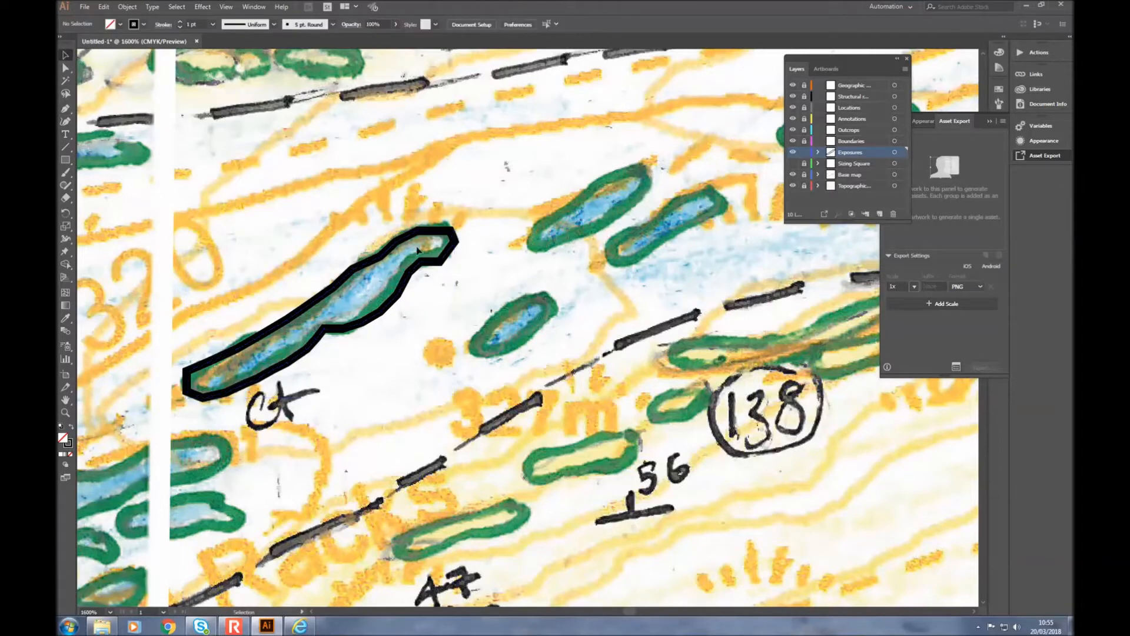
pyautogui.click(402, 282)
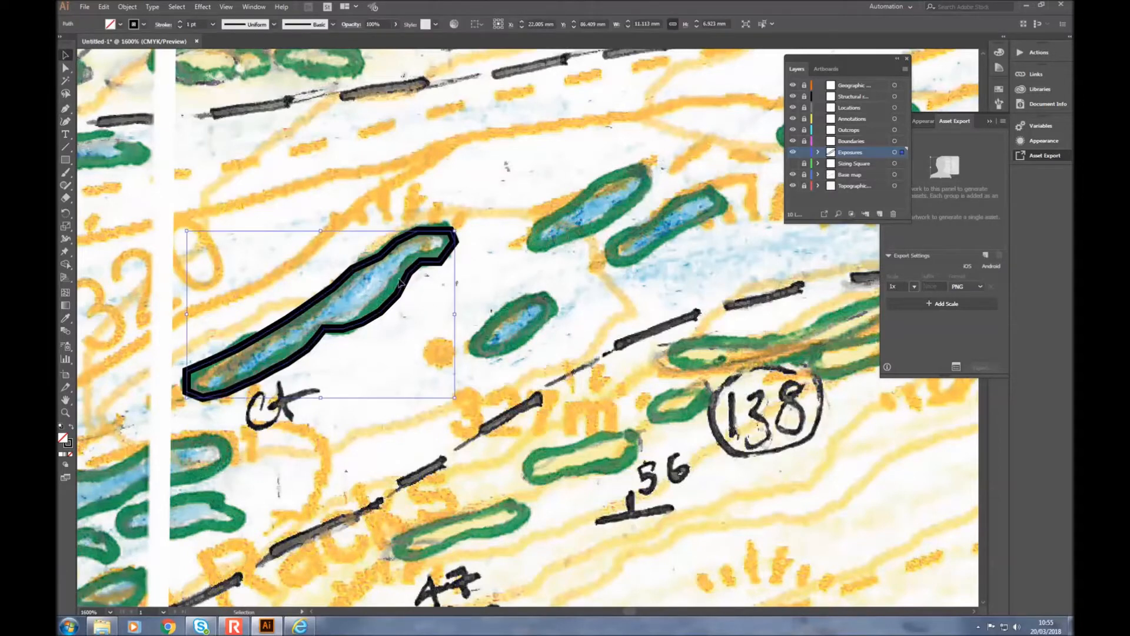
pyautogui.click(392, 192)
pyautogui.click(400, 243)
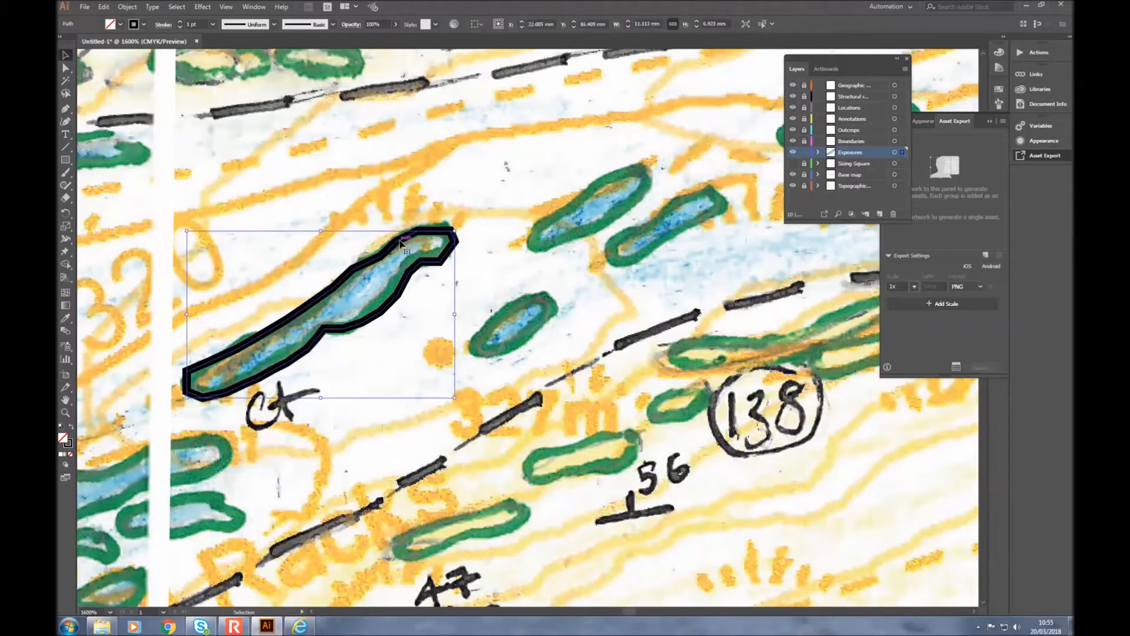
pyautogui.click(112, 26)
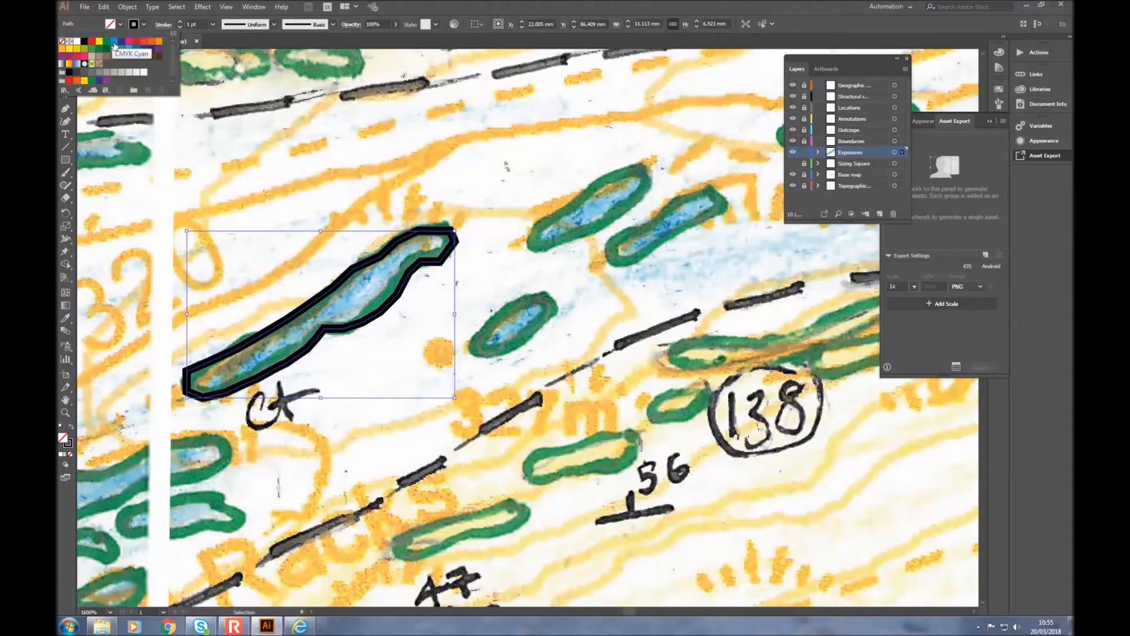
pyautogui.click(113, 46)
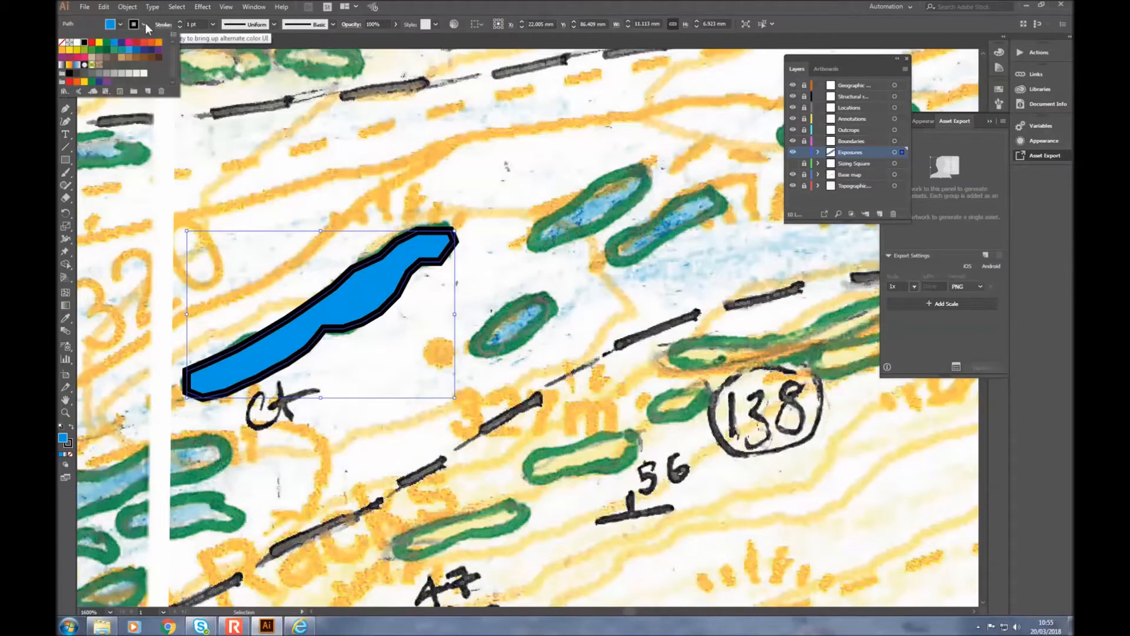
pyautogui.click(105, 44)
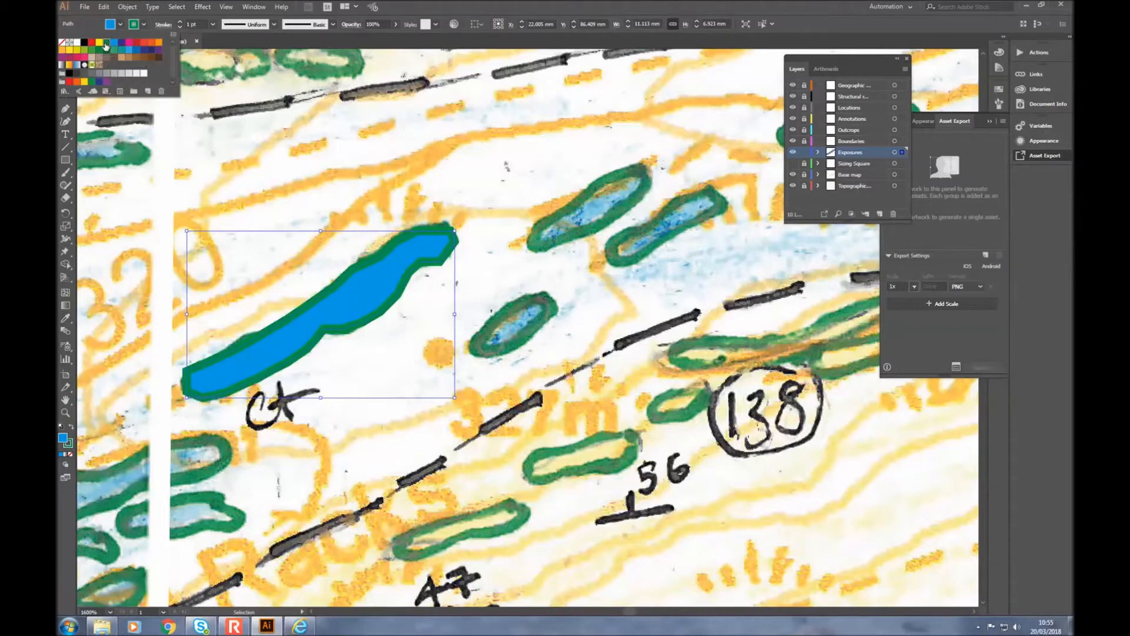
pyautogui.click(540, 5)
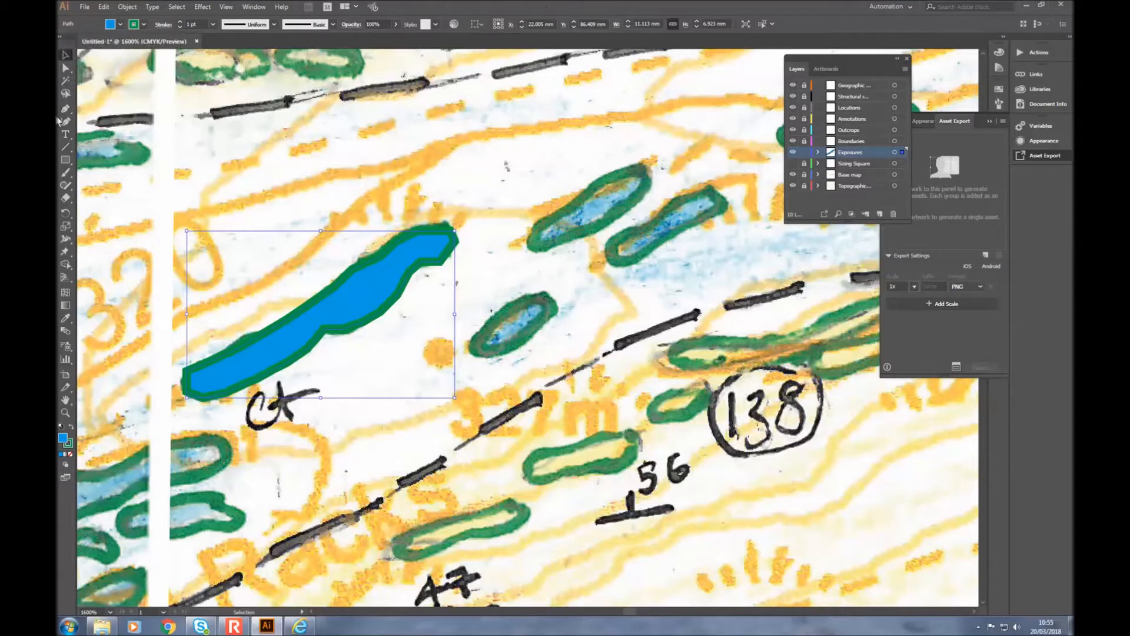
pyautogui.click(483, 208)
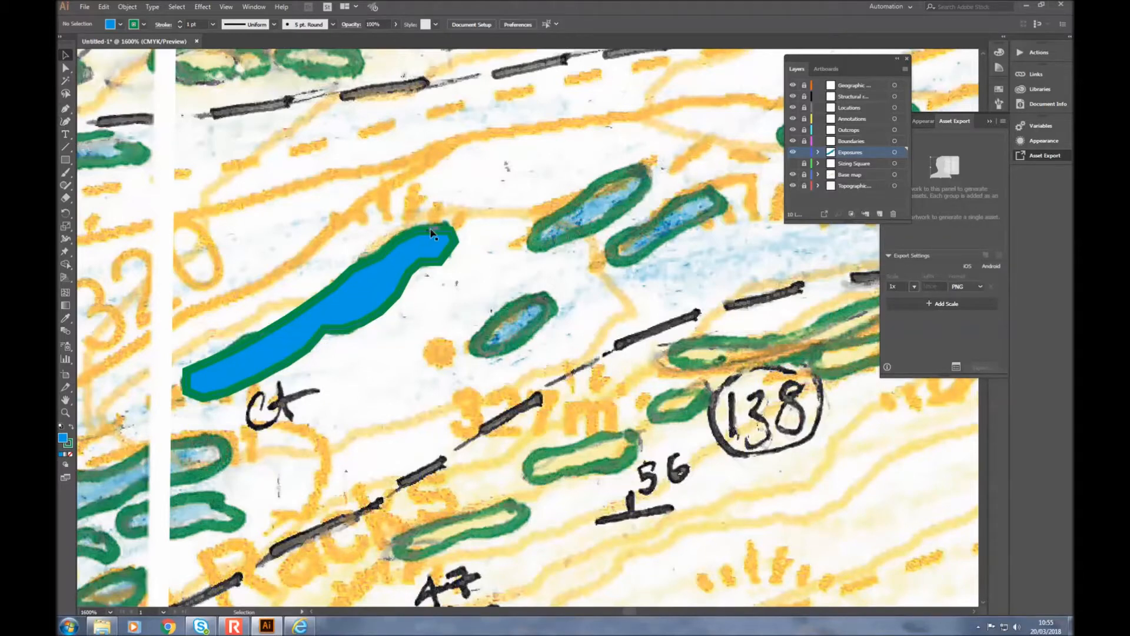
# Step: Trace the nearest exposure northeast of the filled one as a closed Curvature path, about 4.8 by 3.2 mm, and deselect it
pyautogui.click(65, 122)
pyautogui.click(533, 241)
pyautogui.click(550, 222)
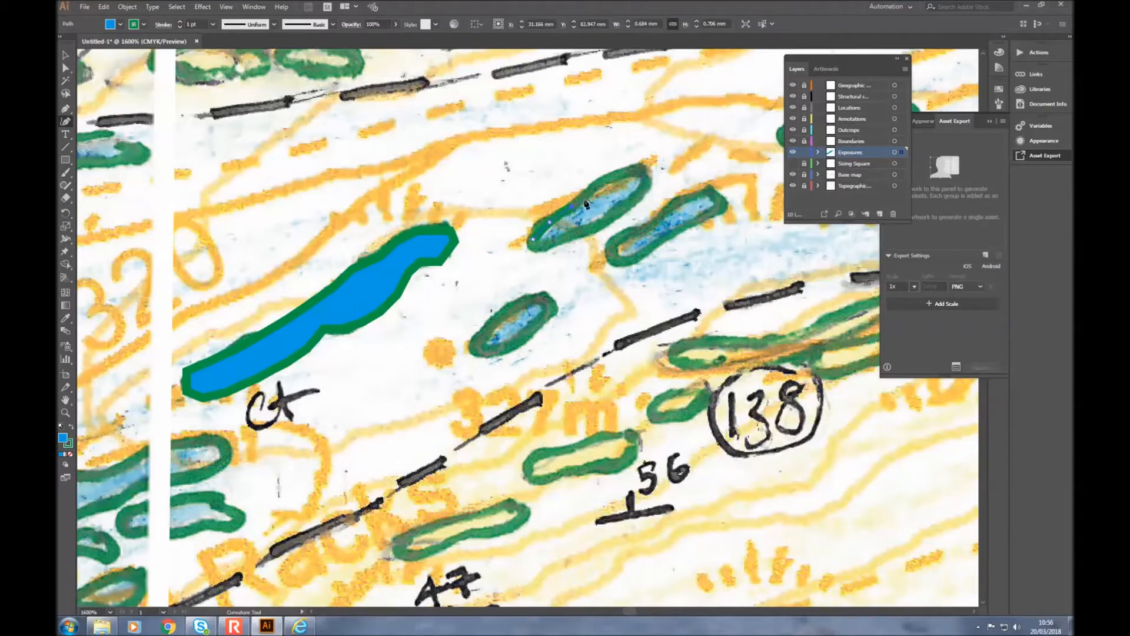
pyautogui.click(587, 190)
pyautogui.click(605, 177)
pyautogui.click(624, 171)
pyautogui.click(638, 170)
pyautogui.click(647, 177)
pyautogui.click(640, 194)
pyautogui.click(610, 217)
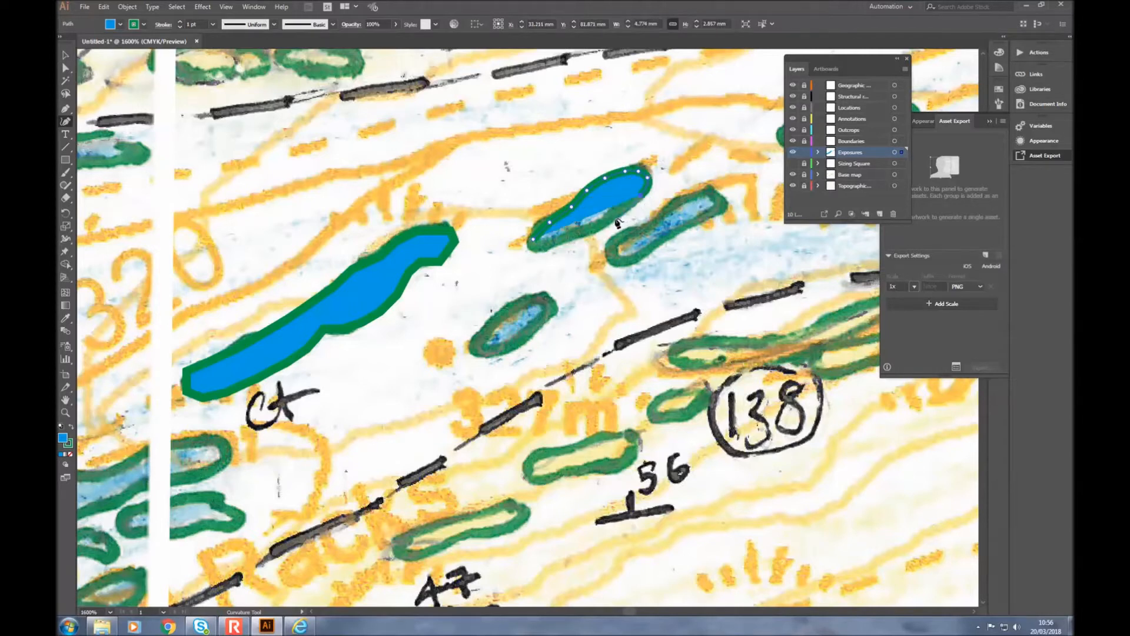
pyautogui.click(574, 237)
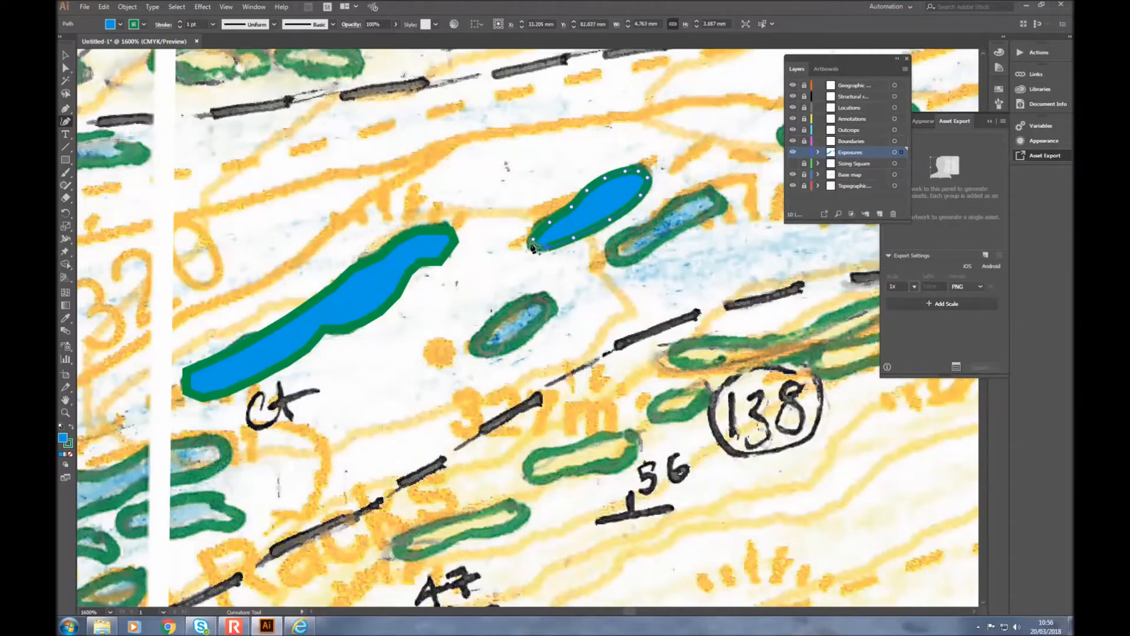
pyautogui.click(533, 243)
pyautogui.scroll(-1, 555, 220)
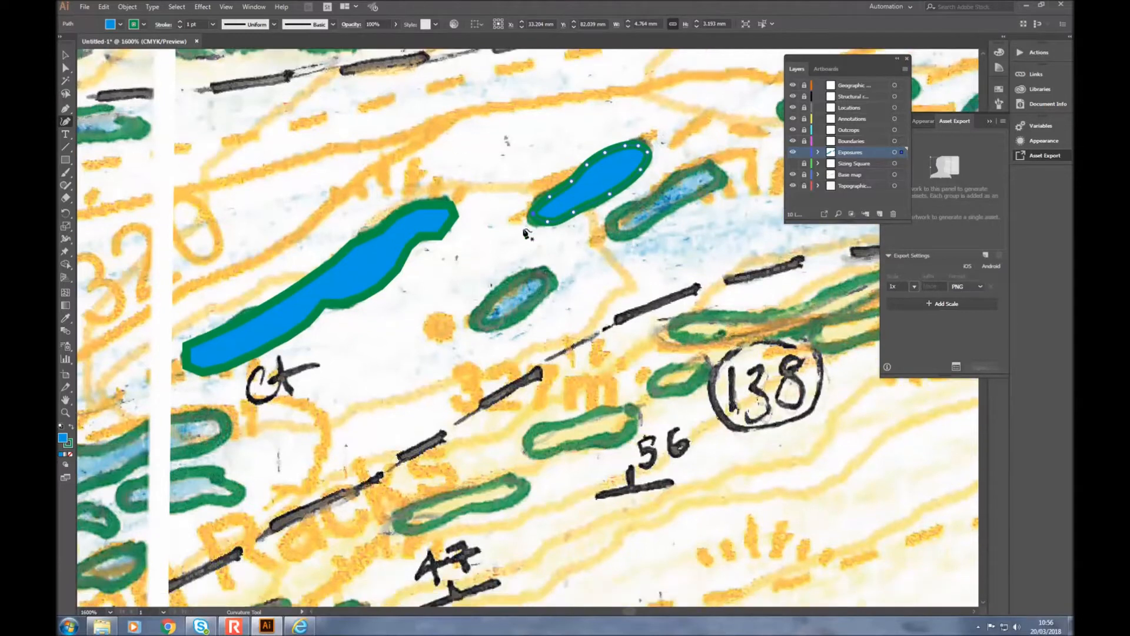
pyautogui.click(66, 55)
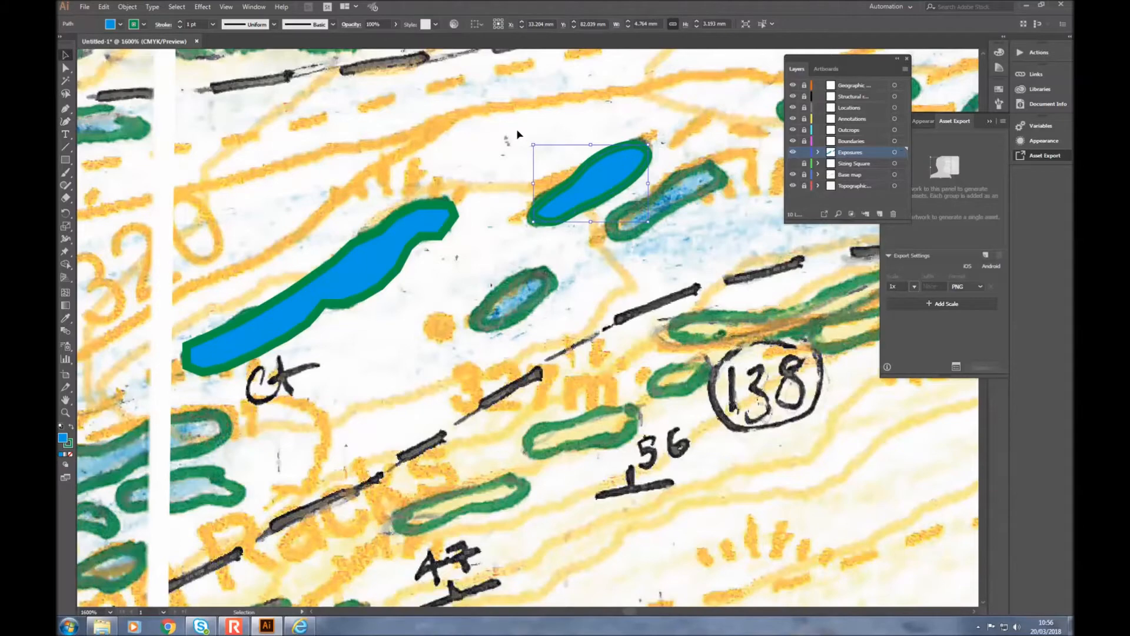
pyautogui.click(518, 134)
# Step: Trace the small exposure northwest of the 327m label as a closed Curvature path, about 3.3 by 2 mm, and deselect it
pyautogui.scroll(-1, 500, 139)
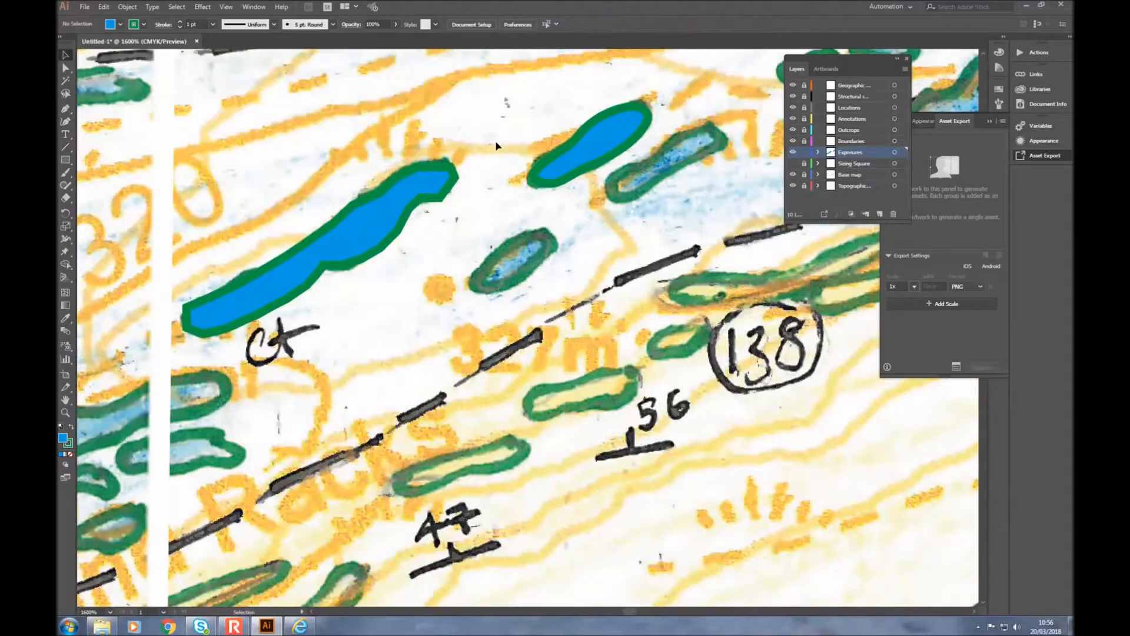
pyautogui.click(63, 123)
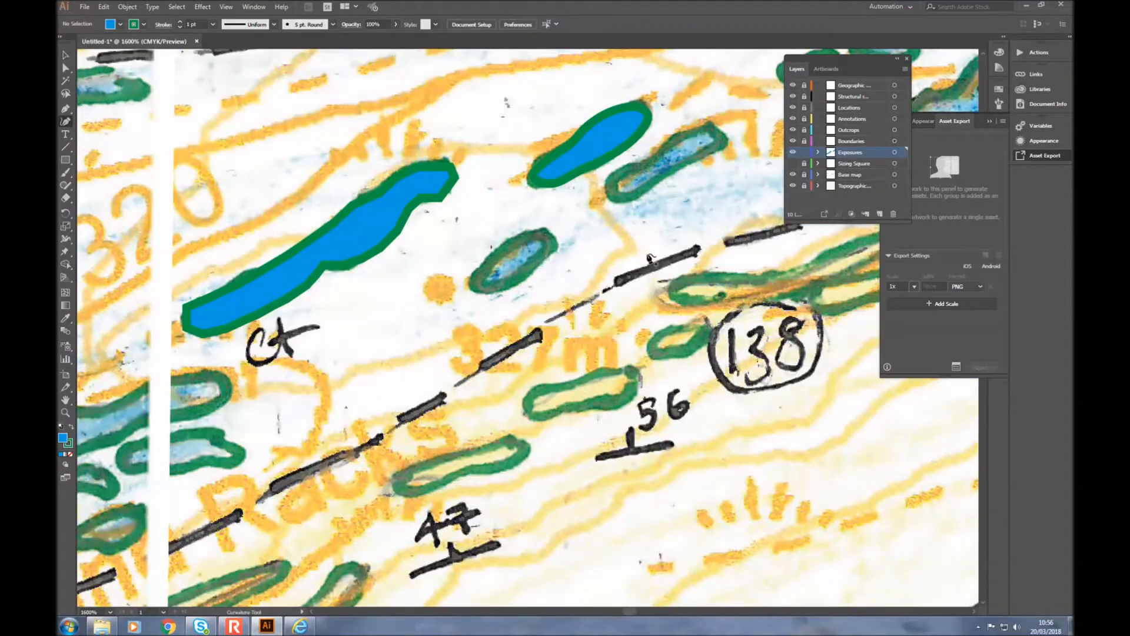
pyautogui.click(474, 284)
pyautogui.click(486, 265)
pyautogui.click(506, 246)
pyautogui.click(522, 239)
pyautogui.click(541, 237)
pyautogui.click(554, 244)
pyautogui.click(542, 260)
pyautogui.click(519, 277)
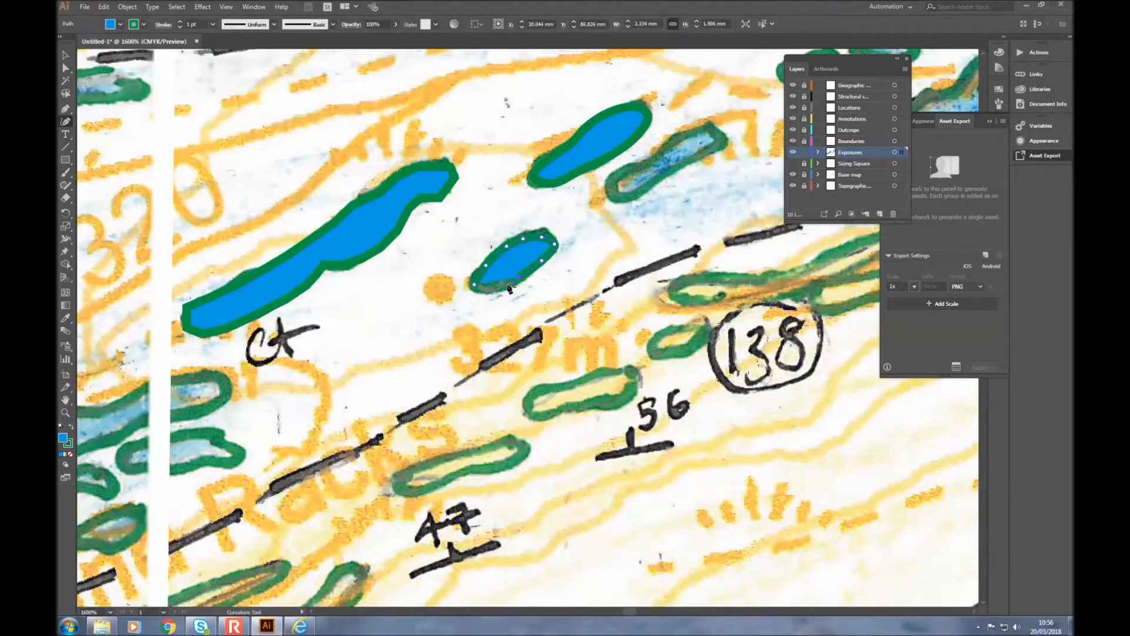
pyautogui.click(482, 290)
pyautogui.click(65, 55)
pyautogui.click(175, 122)
# Step: Trace the exposure just northeast of the last one as a closed Curvature path, about 4.5 by 2.9 mm, and deselect it
pyautogui.click(64, 121)
pyautogui.click(613, 193)
pyautogui.click(629, 196)
pyautogui.click(657, 178)
pyautogui.click(692, 161)
pyautogui.click(712, 151)
pyautogui.click(719, 142)
pyautogui.click(716, 132)
pyautogui.click(699, 128)
pyautogui.click(682, 134)
pyautogui.click(667, 148)
pyautogui.click(644, 163)
pyautogui.click(624, 167)
pyautogui.click(614, 176)
pyautogui.click(613, 195)
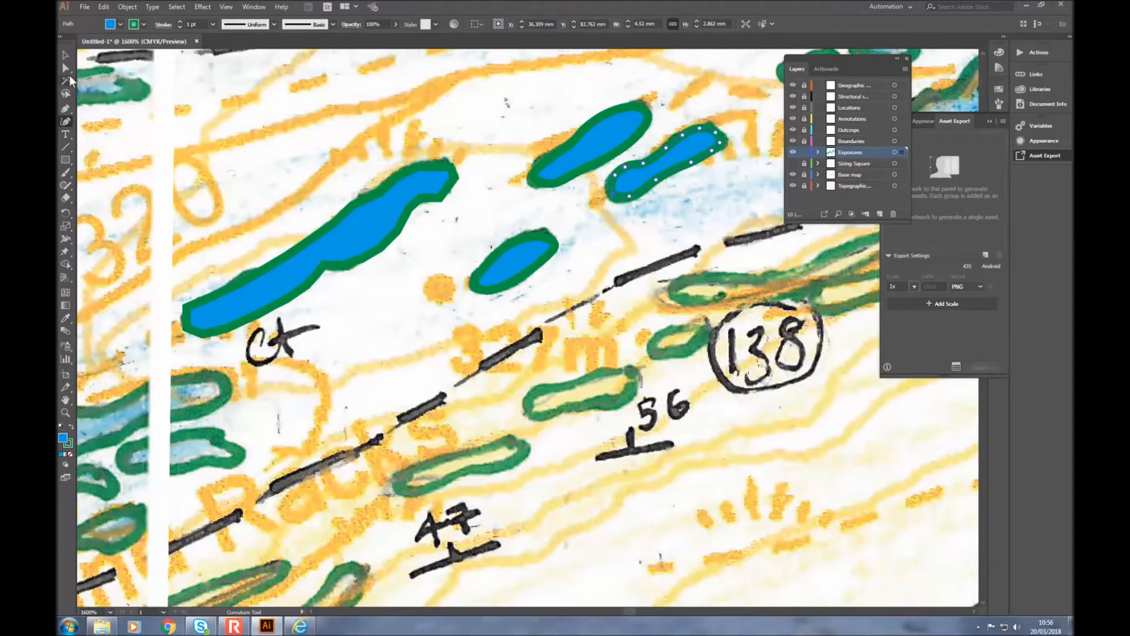
pyautogui.click(65, 56)
pyautogui.click(282, 422)
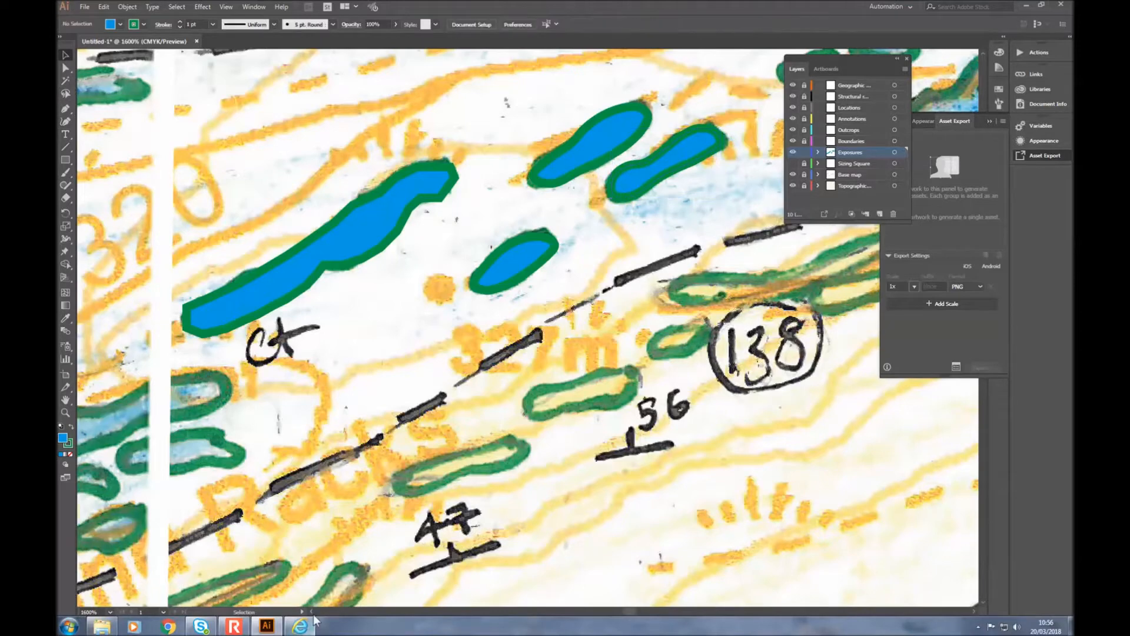
# Step: Trace the long exposure southwest of the Ct label, across the white scan gap, as a closed Curvature path about 8.3 by 3.4 mm, and deselect it
pyautogui.moveTo(312, 610); pyautogui.dragTo(312, 610)
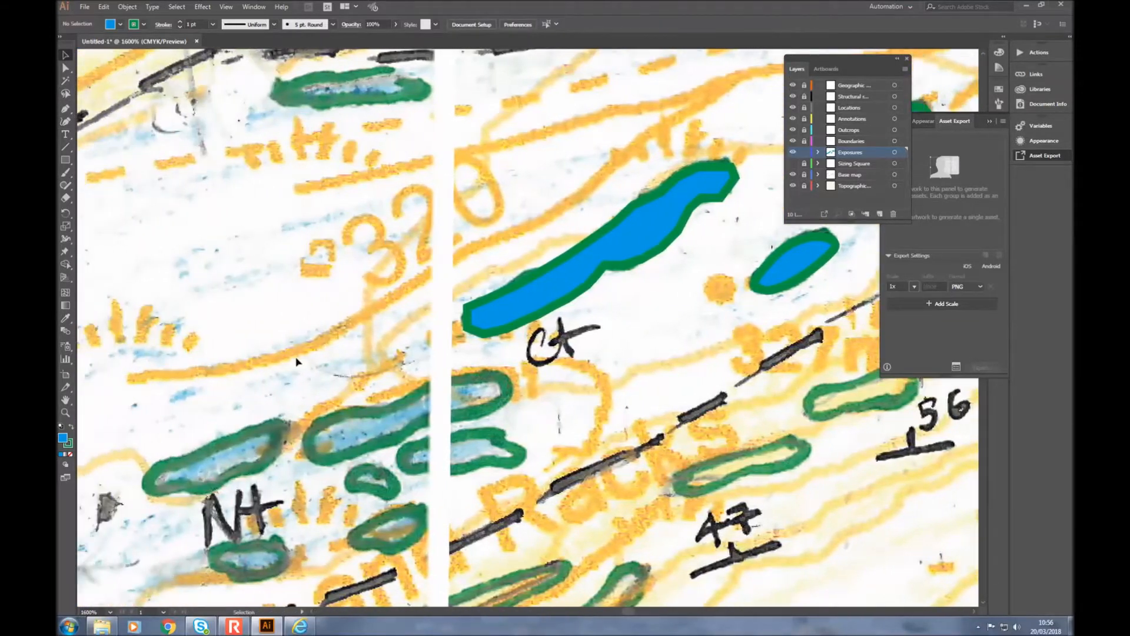
pyautogui.scroll(-3, 294, 353)
pyautogui.click(65, 121)
pyautogui.click(327, 368)
pyautogui.click(311, 363)
pyautogui.click(308, 338)
pyautogui.click(341, 325)
pyautogui.click(385, 321)
pyautogui.click(420, 305)
pyautogui.click(437, 292)
pyautogui.click(472, 288)
pyautogui.click(500, 288)
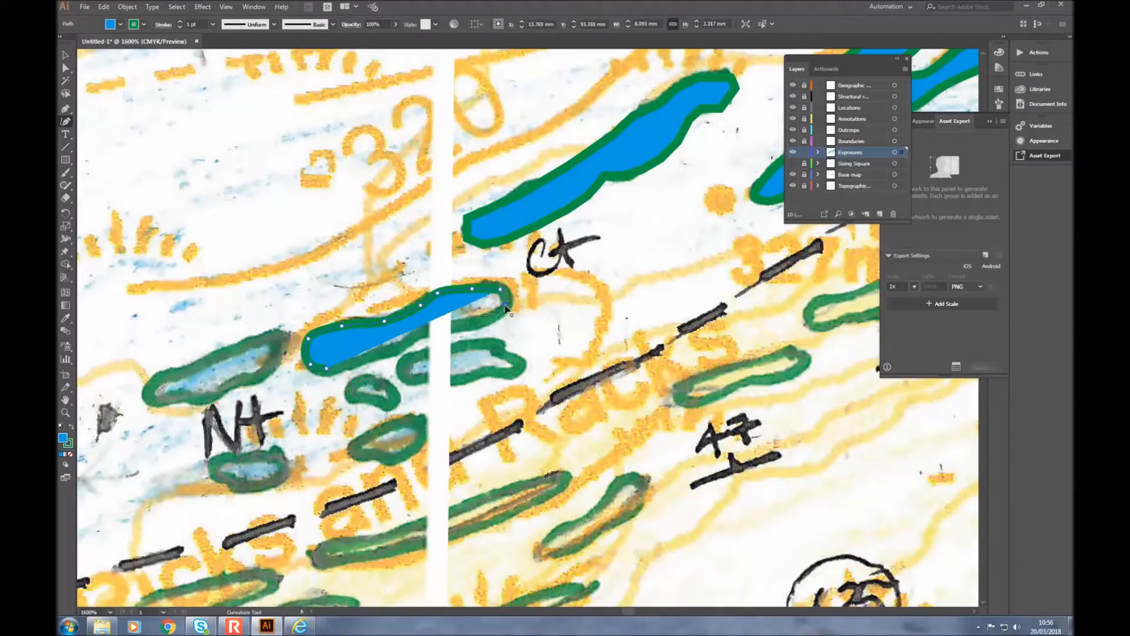
pyautogui.click(505, 304)
pyautogui.click(464, 328)
pyautogui.click(419, 334)
pyautogui.click(398, 351)
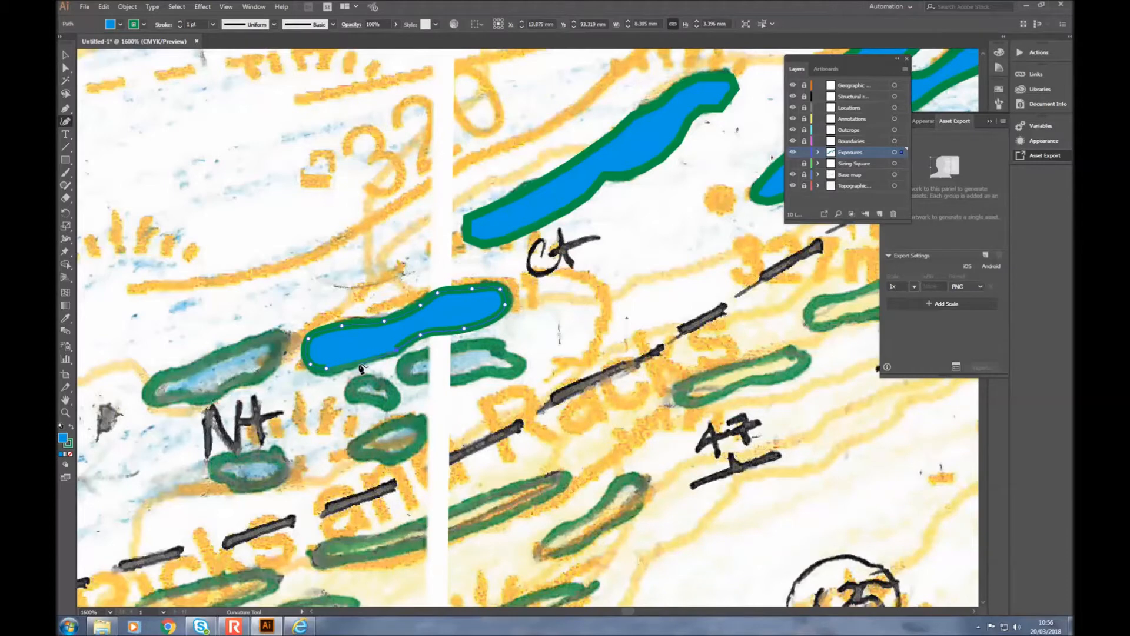
pyautogui.click(327, 369)
pyautogui.click(65, 55)
pyautogui.click(154, 150)
# Step: Trace the shorter exposure directly below it, also crossing the white scan gap, as a closed Curvature path and deselect it
pyautogui.click(66, 121)
pyautogui.click(413, 383)
pyautogui.click(424, 353)
pyautogui.click(465, 348)
pyautogui.click(493, 343)
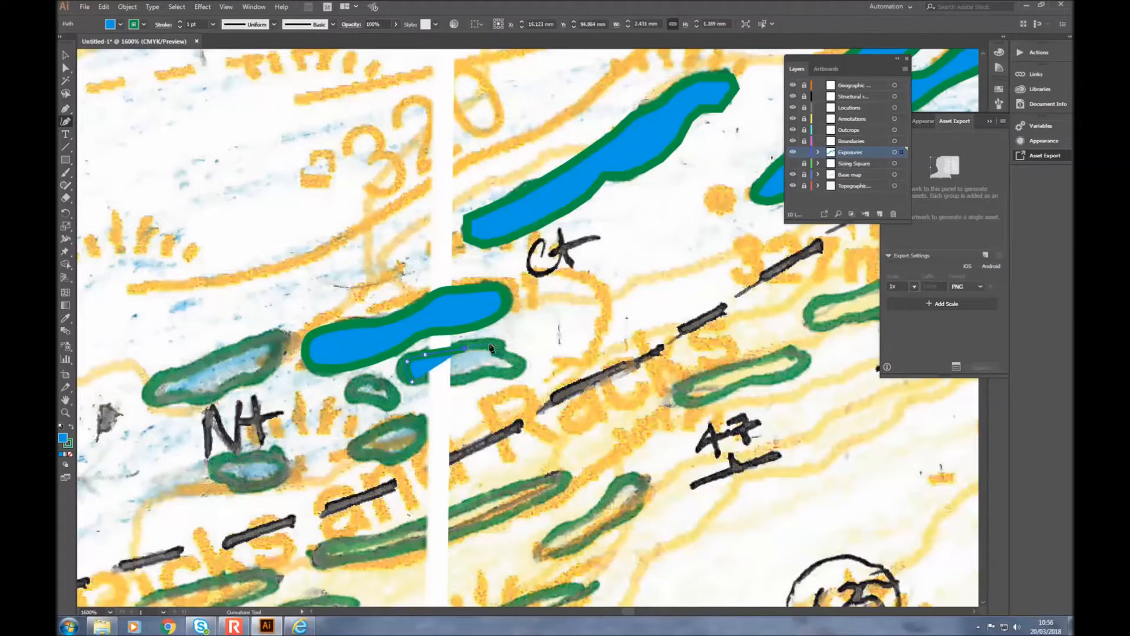
pyautogui.click(512, 357)
pyautogui.click(520, 372)
pyautogui.click(481, 376)
pyautogui.click(462, 381)
pyautogui.click(412, 382)
pyautogui.click(64, 54)
pyautogui.click(103, 137)
# Step: Trace the small rounded exposure west of the white scan gap as a closed Curvature path, about 1.9 mm wide, and deselect it
pyautogui.click(64, 122)
pyautogui.click(351, 399)
pyautogui.click(354, 386)
pyautogui.click(369, 377)
pyautogui.click(391, 389)
pyautogui.click(396, 402)
pyautogui.click(384, 406)
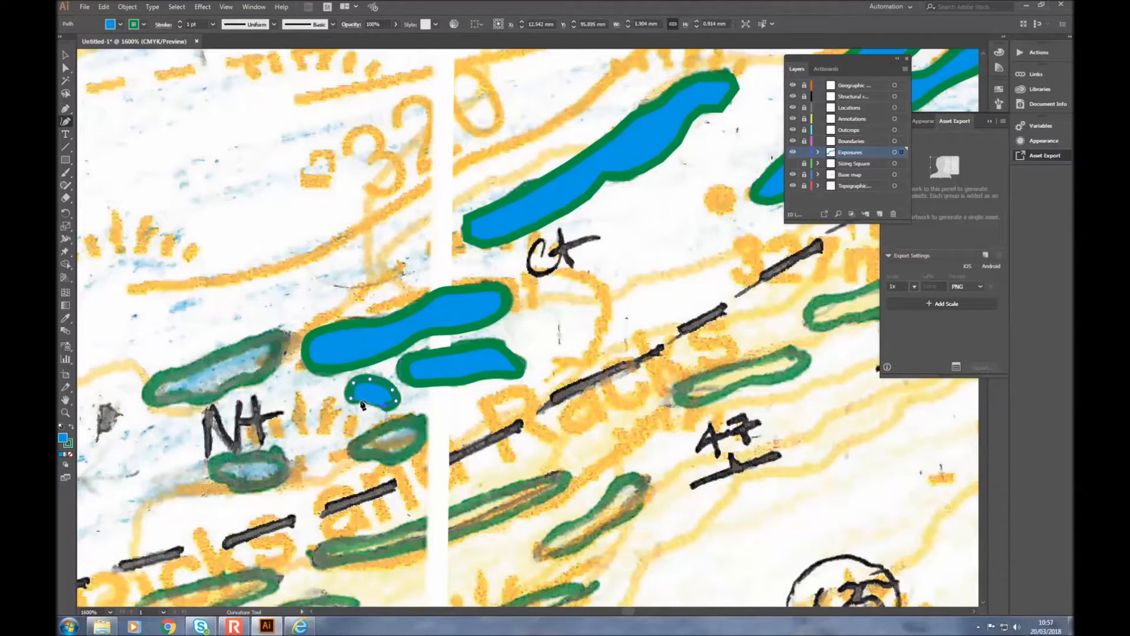
pyautogui.click(351, 398)
pyautogui.click(65, 55)
pyautogui.click(151, 154)
# Step: Trace the elongated exposure just above the Nt label as a closed Curvature path, about 5.4 mm wide, and deselect it
pyautogui.click(67, 120)
pyautogui.click(150, 393)
pyautogui.click(159, 379)
pyautogui.click(190, 366)
pyautogui.click(221, 356)
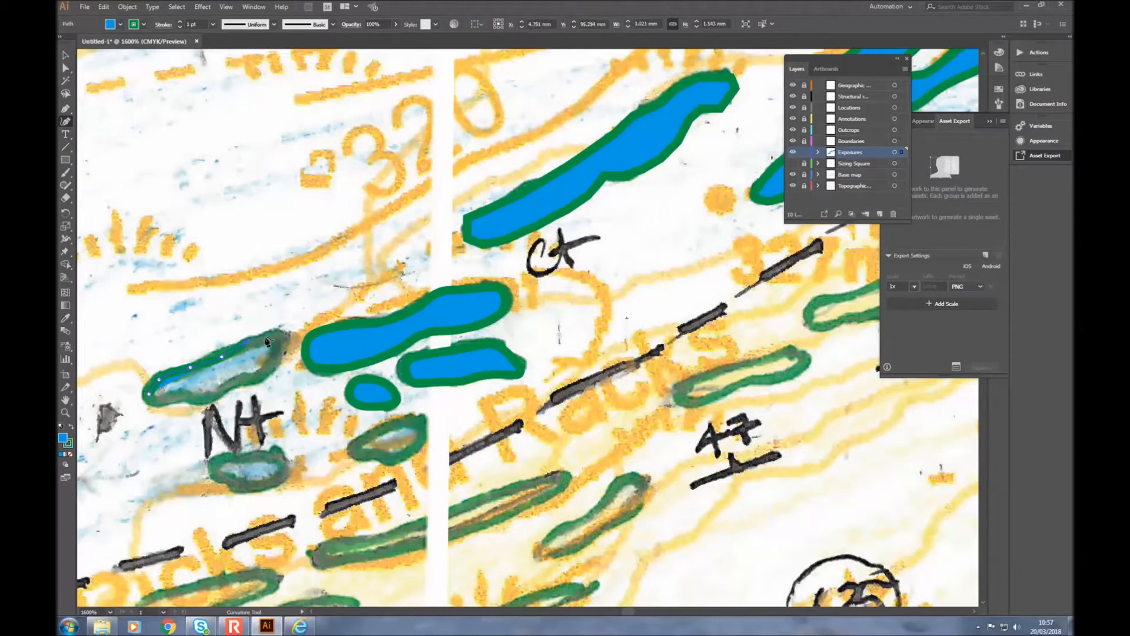
pyautogui.click(245, 342)
pyautogui.click(265, 337)
pyautogui.click(276, 340)
pyautogui.click(275, 356)
pyautogui.click(260, 374)
pyautogui.click(242, 383)
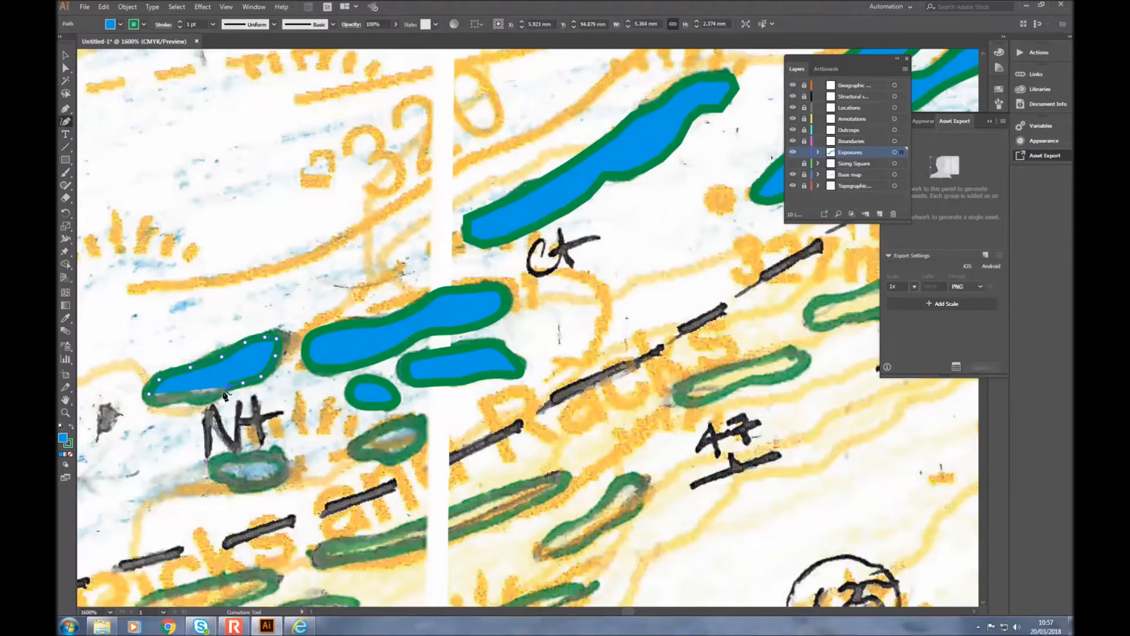
pyautogui.click(216, 396)
pyautogui.click(191, 400)
pyautogui.click(176, 399)
pyautogui.click(149, 395)
pyautogui.click(65, 56)
pyautogui.click(223, 193)
# Step: Trace the small exposure directly below the Nt label as a closed Curvature path, about 2.9 by 1.2 mm, and deselect it
pyautogui.click(65, 122)
pyautogui.click(237, 486)
pyautogui.click(218, 472)
pyautogui.click(229, 458)
pyautogui.click(254, 459)
pyautogui.click(276, 455)
pyautogui.click(289, 471)
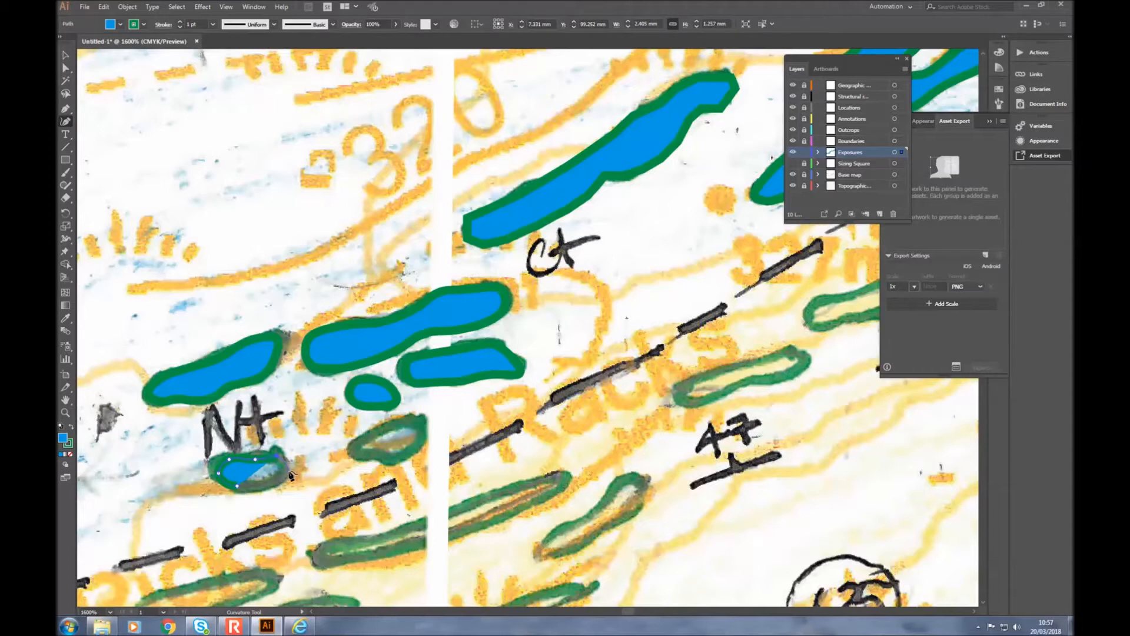
pyautogui.click(238, 487)
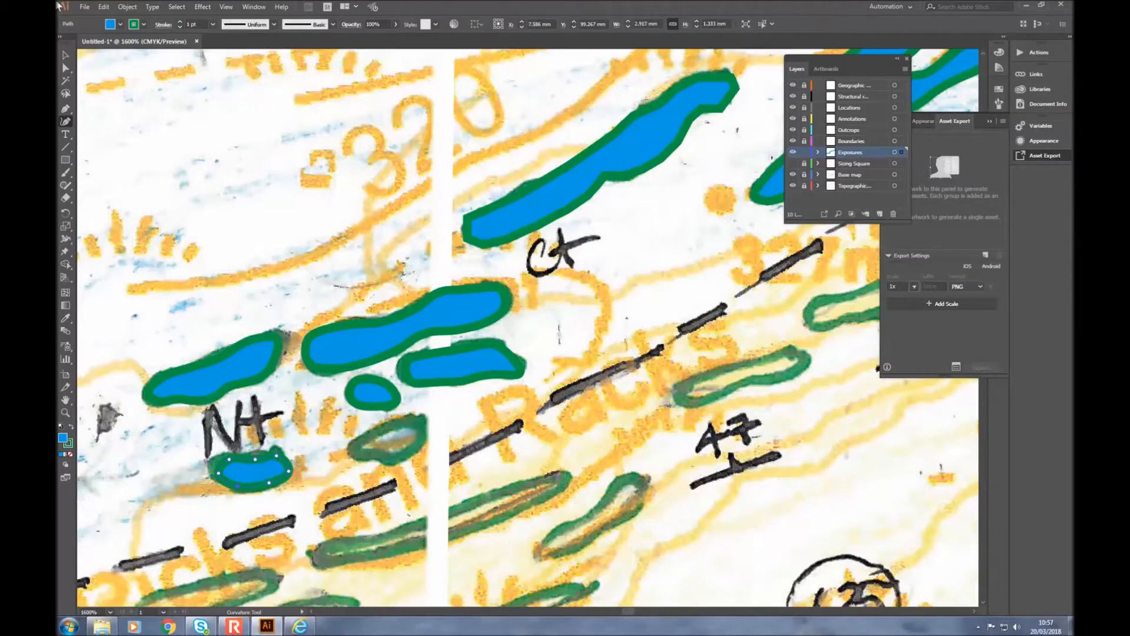
pyautogui.click(68, 54)
pyautogui.click(175, 136)
# Step: Trace the exposure east of the Nt label, beside the white scan gap, as a closed Curvature path about 3.4 by 1.8 mm
pyautogui.click(64, 122)
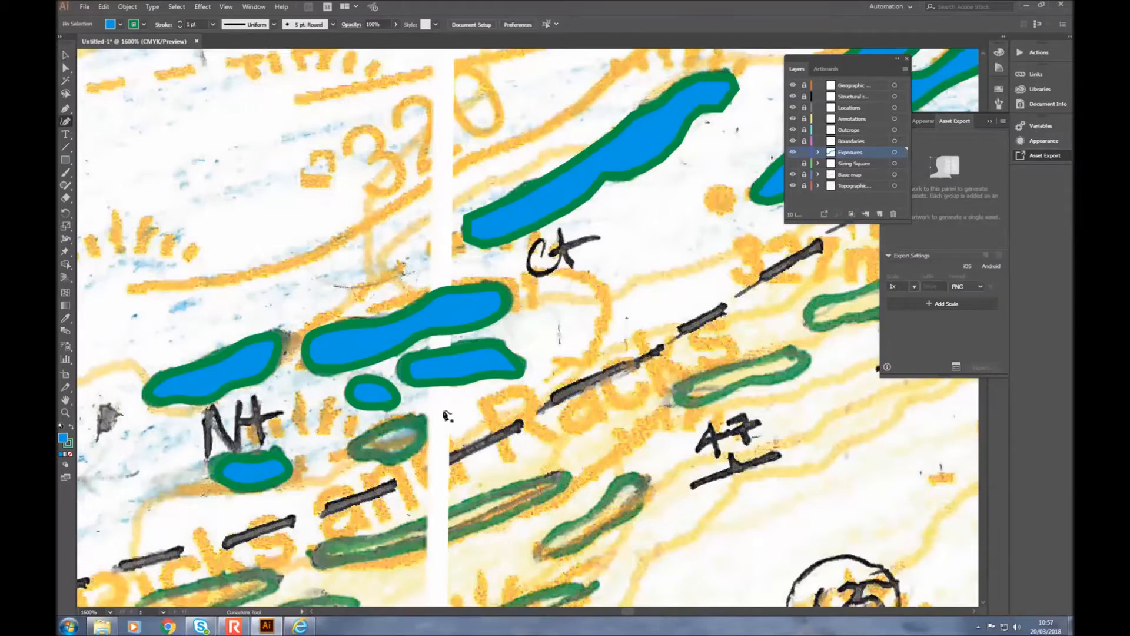
pyautogui.click(349, 449)
pyautogui.click(372, 428)
pyautogui.click(405, 420)
pyautogui.click(431, 418)
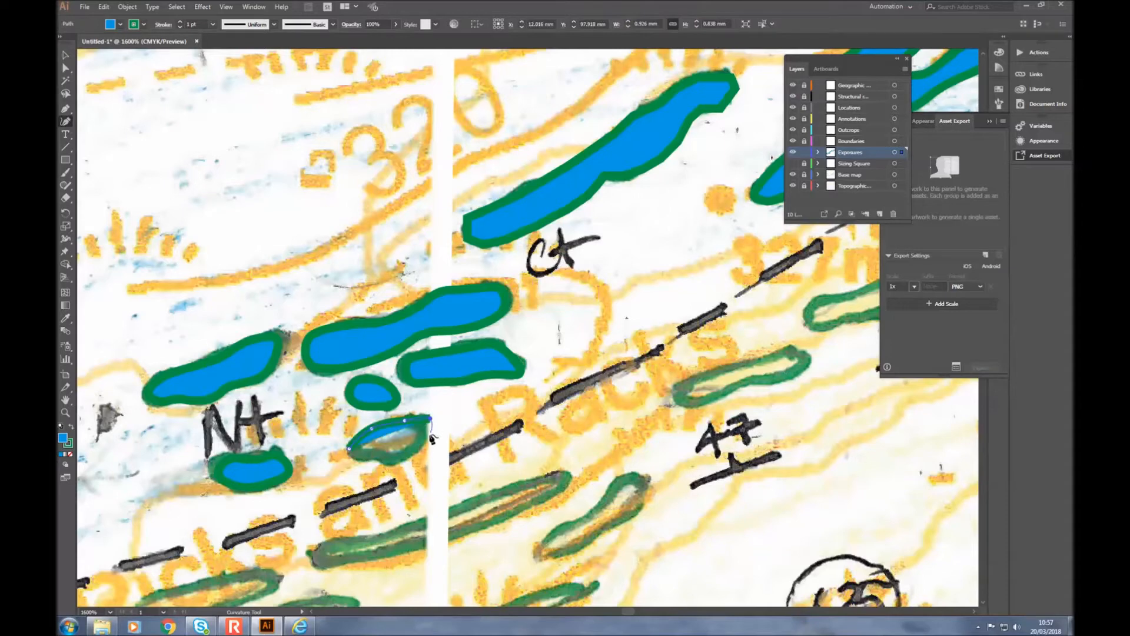
pyautogui.click(425, 443)
pyautogui.click(402, 456)
pyautogui.click(377, 460)
pyautogui.click(349, 449)
# Step: Trace the horizontal exposure below location 146, south of the dashed boundary, with the Curvature tool and deselect it
pyautogui.scroll(2, 416, 351)
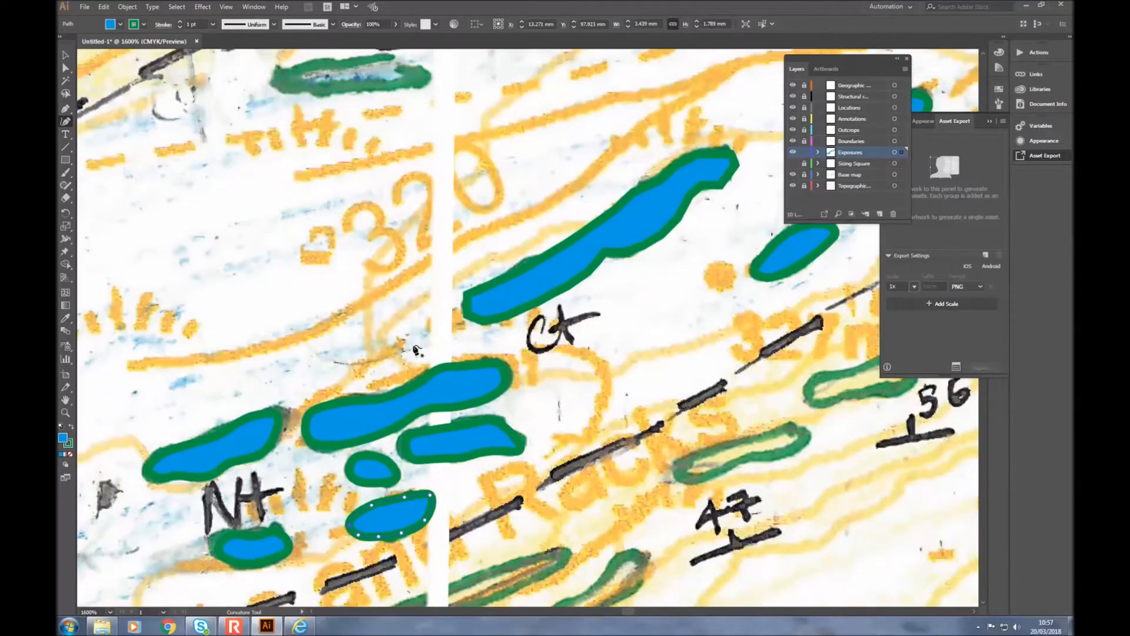
pyautogui.scroll(-1, 425, 216)
pyautogui.scroll(6, 509, 255)
pyautogui.scroll(-4, 510, 256)
pyautogui.scroll(3, 510, 255)
pyautogui.click(315, 194)
pyautogui.click(355, 189)
pyautogui.click(392, 187)
pyautogui.click(424, 201)
pyautogui.click(383, 214)
pyautogui.click(296, 219)
pyautogui.click(281, 206)
pyautogui.click(66, 56)
pyautogui.click(498, 302)
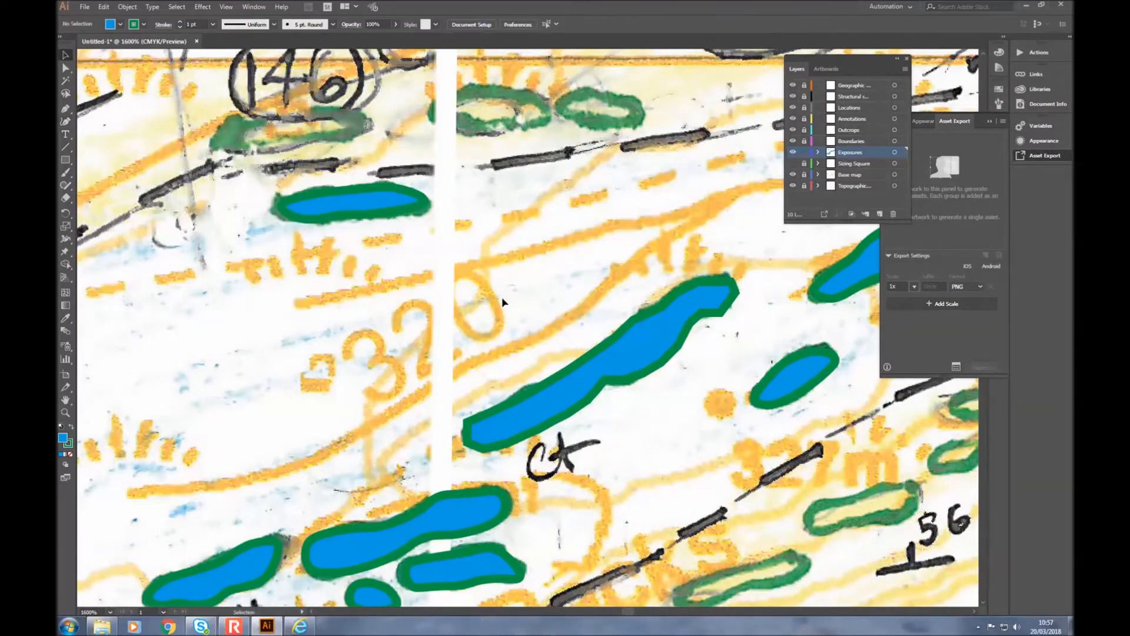
# Step: Change the fill colour for new paths to yellow, with the untraced exposures southeast of location 139 in close view
pyautogui.scroll(-5, 502, 300)
pyautogui.scroll(-3, 502, 299)
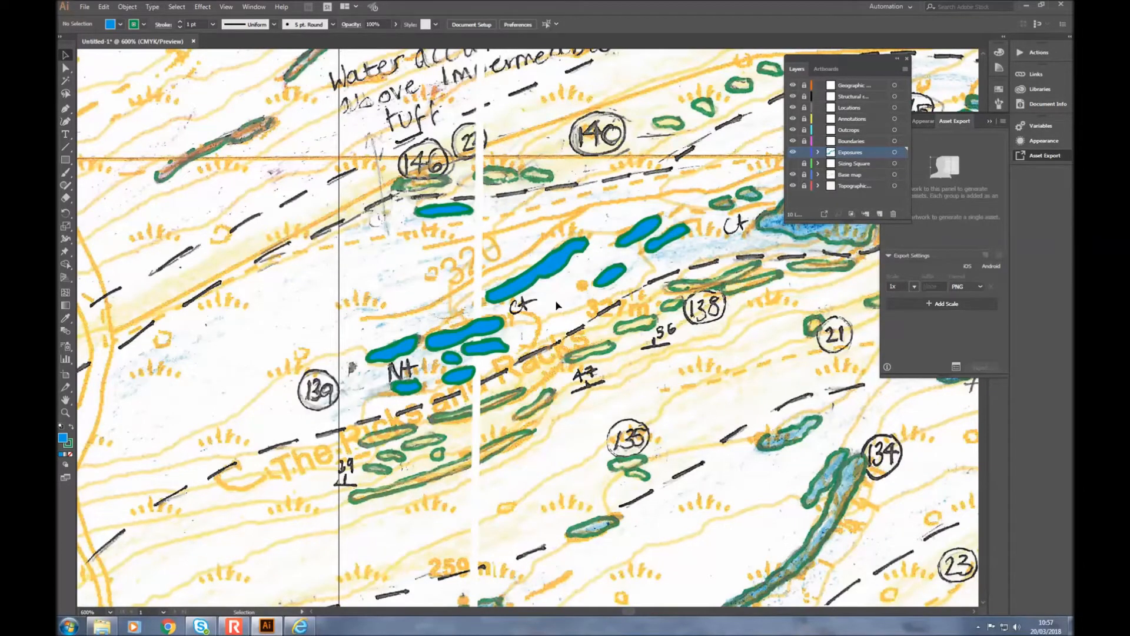
pyautogui.scroll(-4, 509, 339)
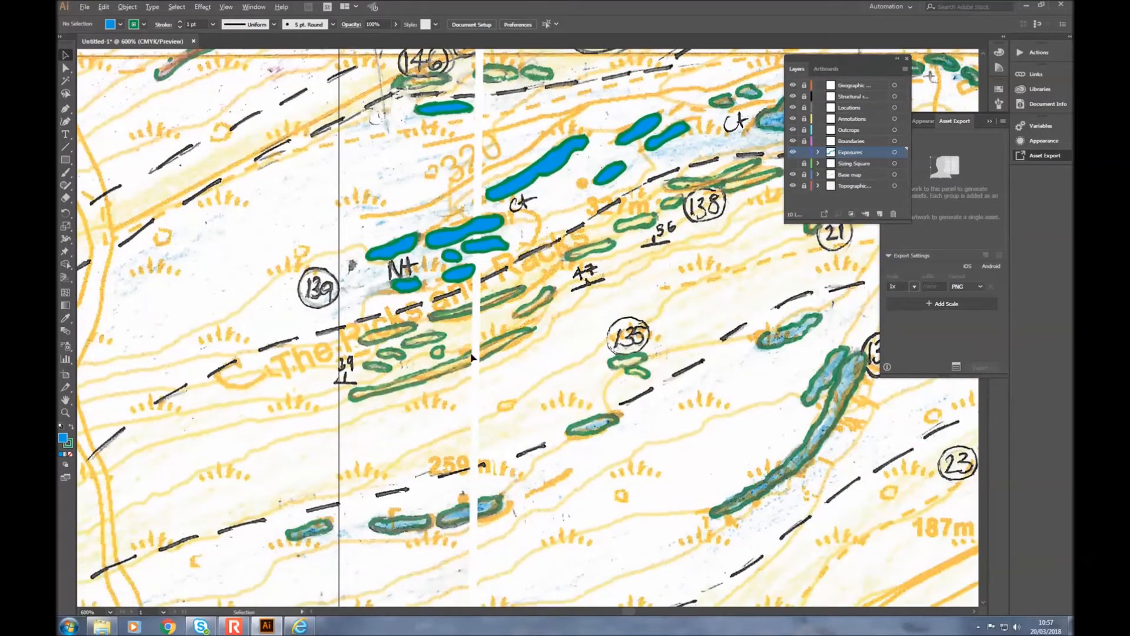
pyautogui.scroll(2, 453, 353)
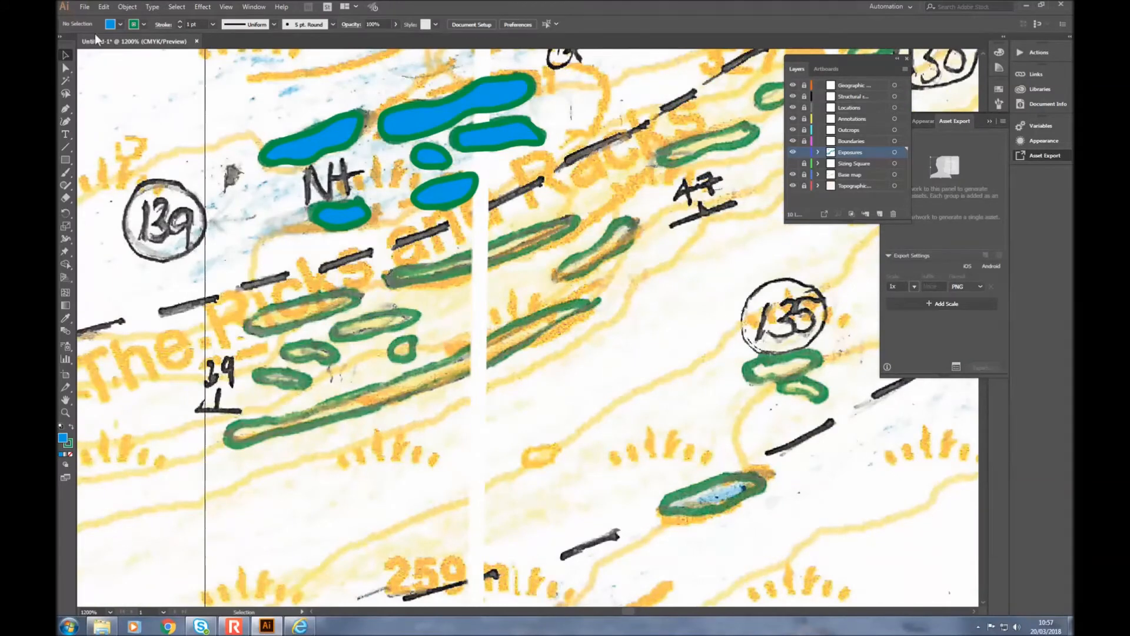
pyautogui.click(119, 24)
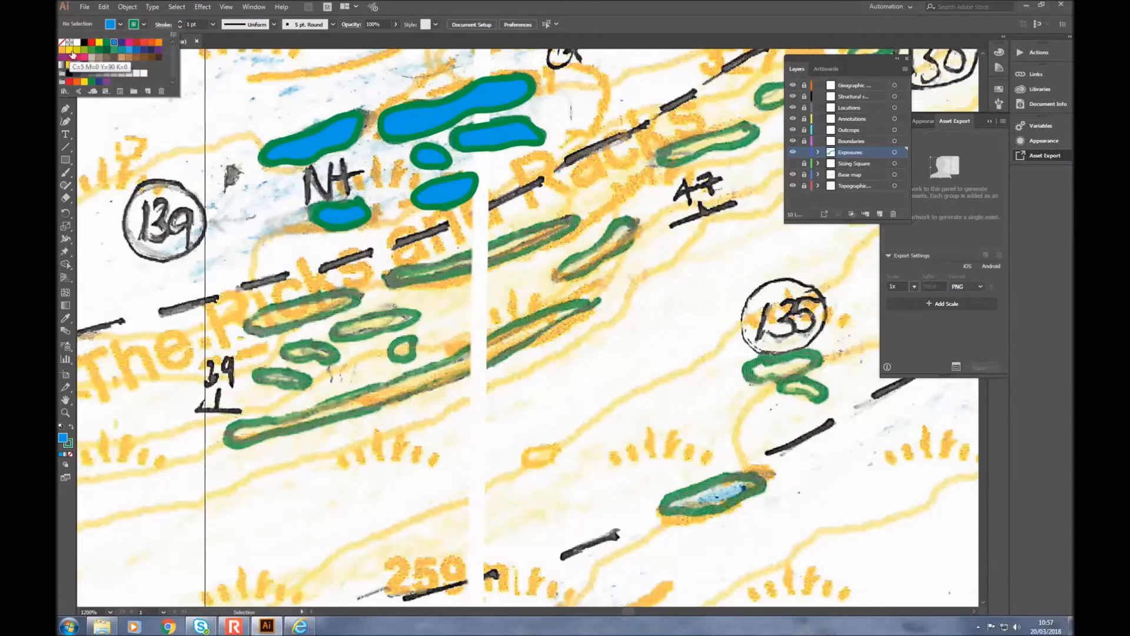
pyautogui.click(98, 43)
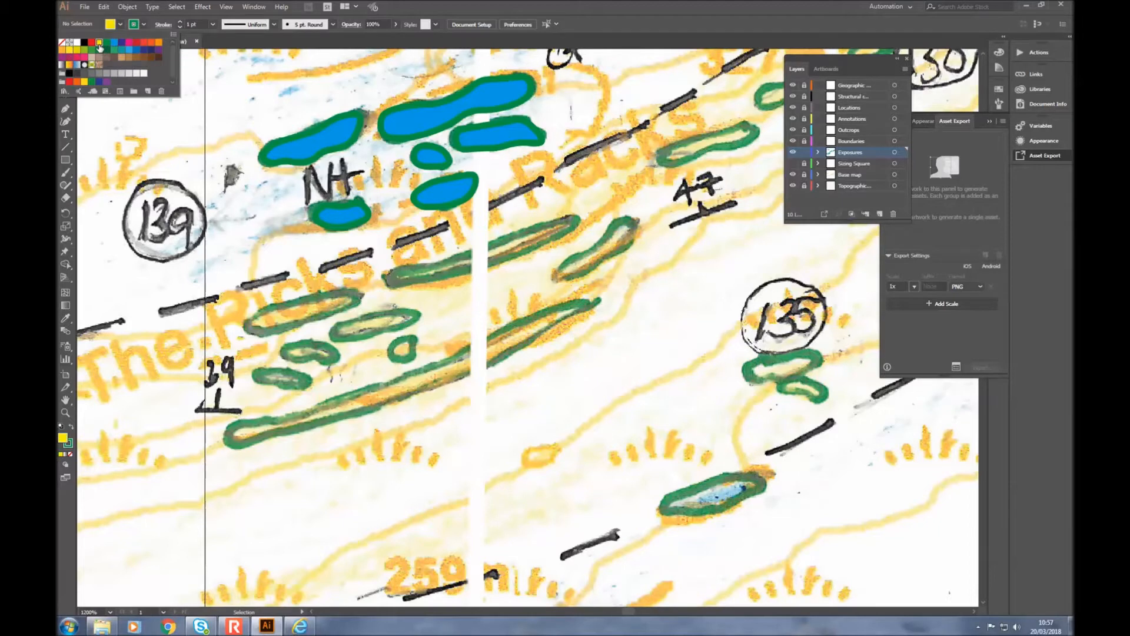
pyautogui.click(427, 6)
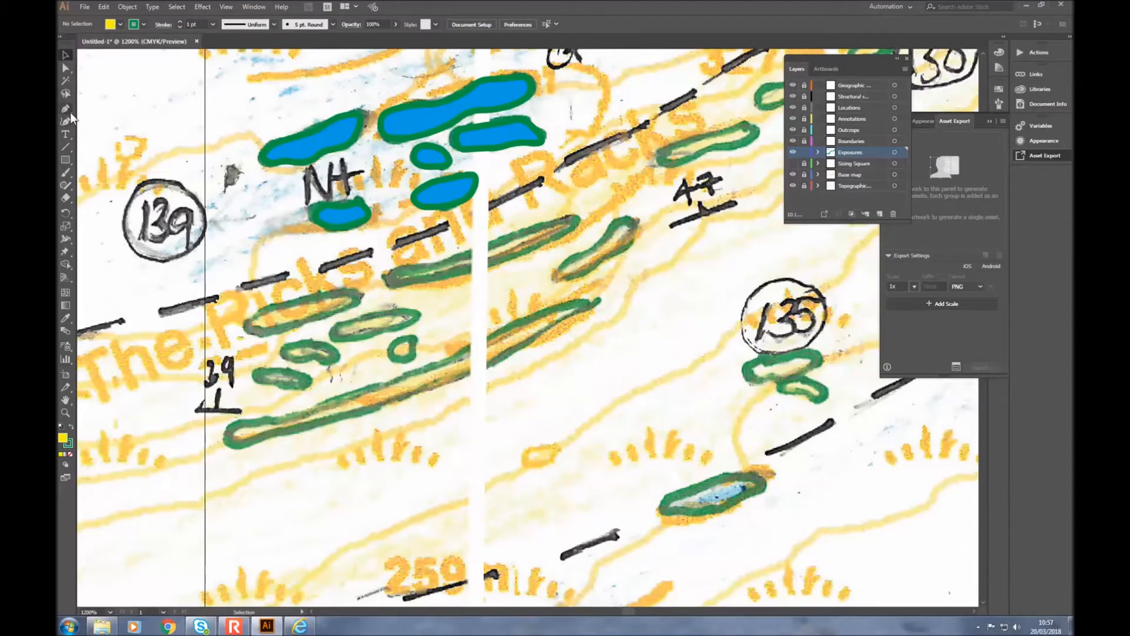
# Step: Trace the elongated exposure northeast of the 39 dip symbol as a yellow-filled Curvature path
pyautogui.click(66, 122)
pyautogui.click(247, 333)
pyautogui.click(297, 305)
pyautogui.click(325, 294)
pyautogui.click(347, 295)
pyautogui.click(358, 302)
pyautogui.click(298, 324)
pyautogui.click(272, 334)
pyautogui.click(65, 54)
# Step: Trace the small exposure just south of the yellow one as a closed, yellow-filled Curvature path
pyautogui.click(65, 121)
pyautogui.click(331, 365)
pyautogui.click(312, 358)
pyautogui.click(299, 362)
pyautogui.click(281, 354)
pyautogui.click(294, 343)
pyautogui.click(324, 342)
pyautogui.click(337, 356)
pyautogui.click(331, 365)
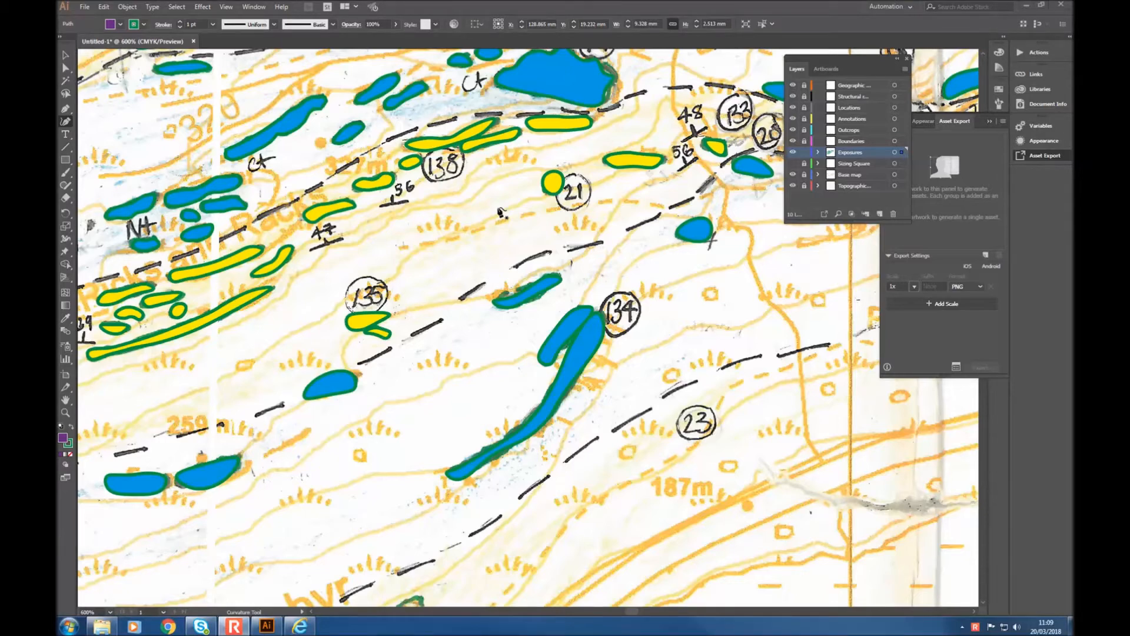
# Step: Hide the Base map layer and clear the selection, with all traced exposures in view over the topographic map
pyautogui.scroll(5, 356, 313)
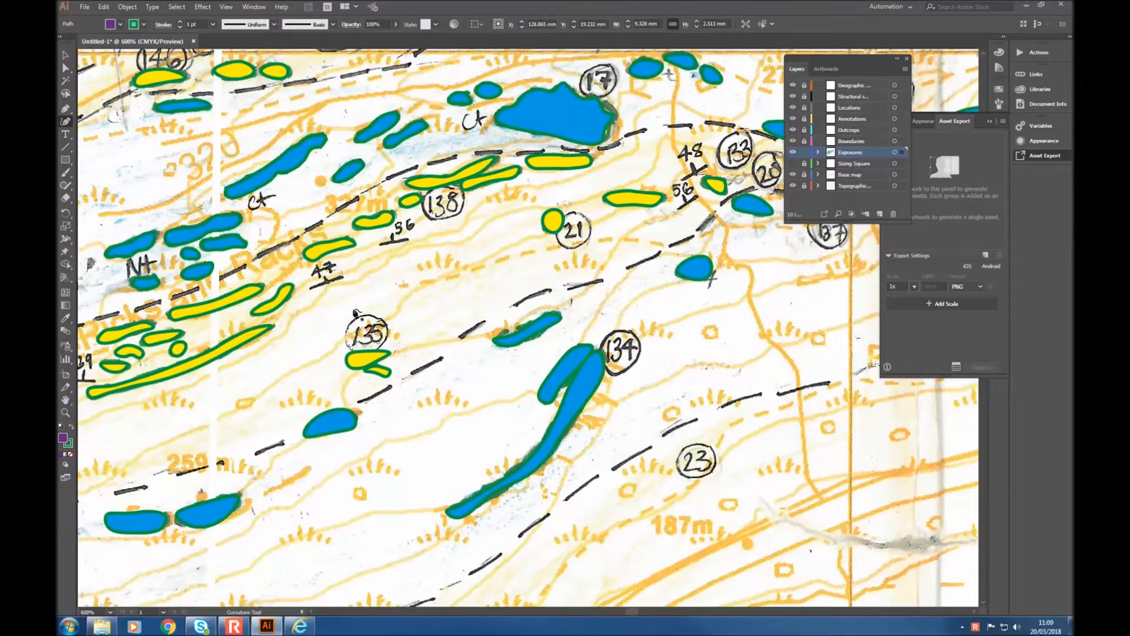
pyautogui.scroll(8, 356, 313)
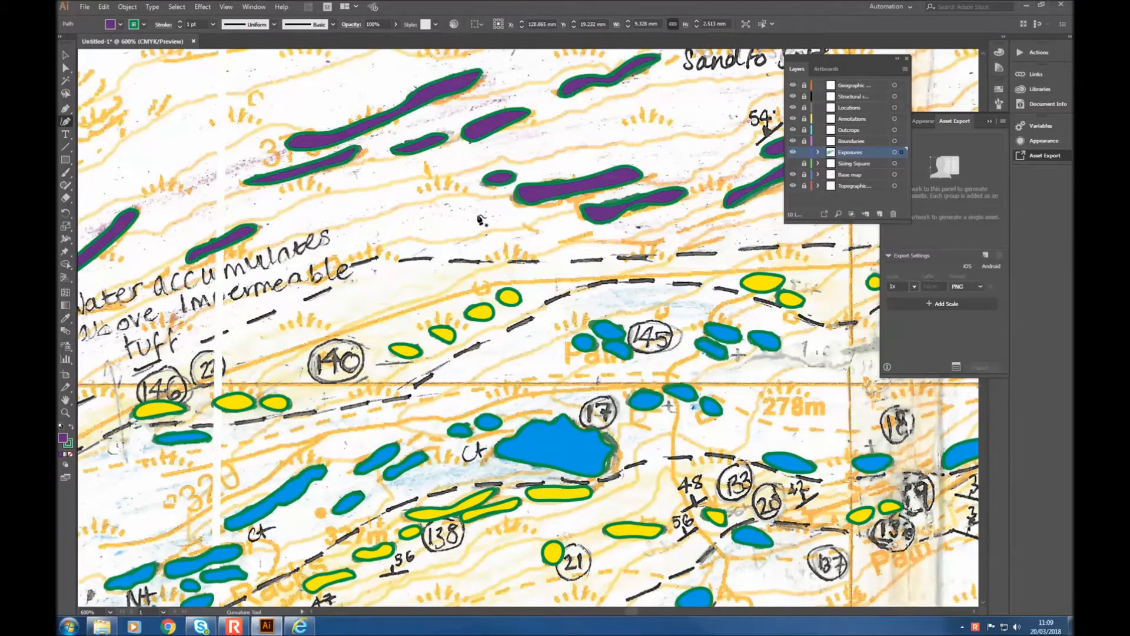
pyautogui.scroll(1, 480, 220)
pyautogui.scroll(-5, 481, 216)
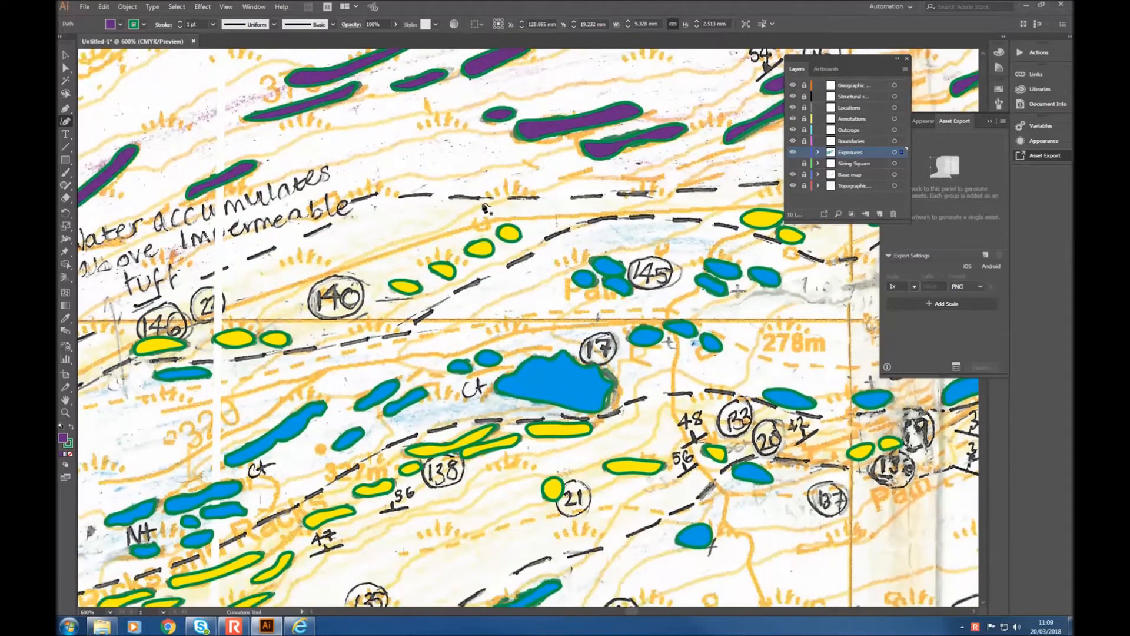
pyautogui.scroll(-5, 459, 214)
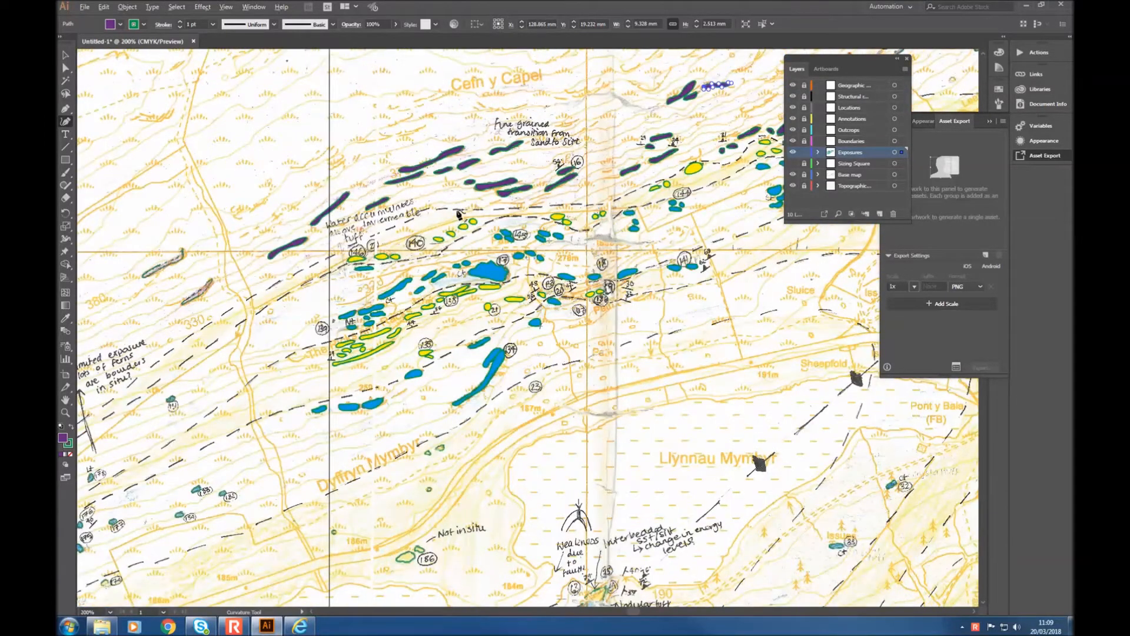
pyautogui.scroll(-3, 639, 198)
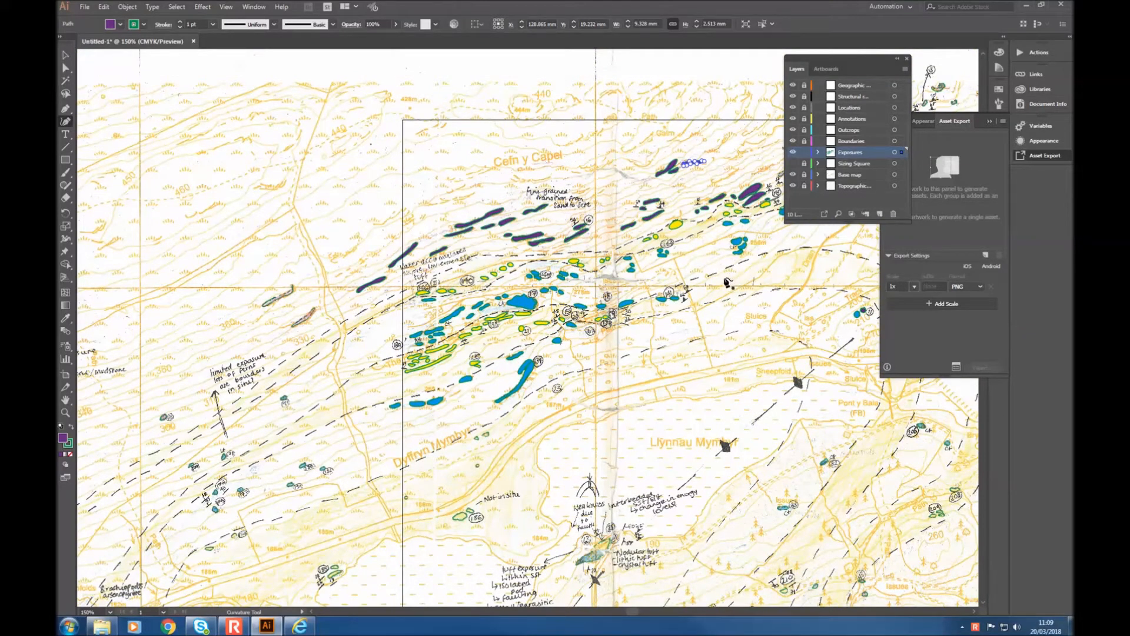
pyautogui.click(793, 175)
pyautogui.click(68, 56)
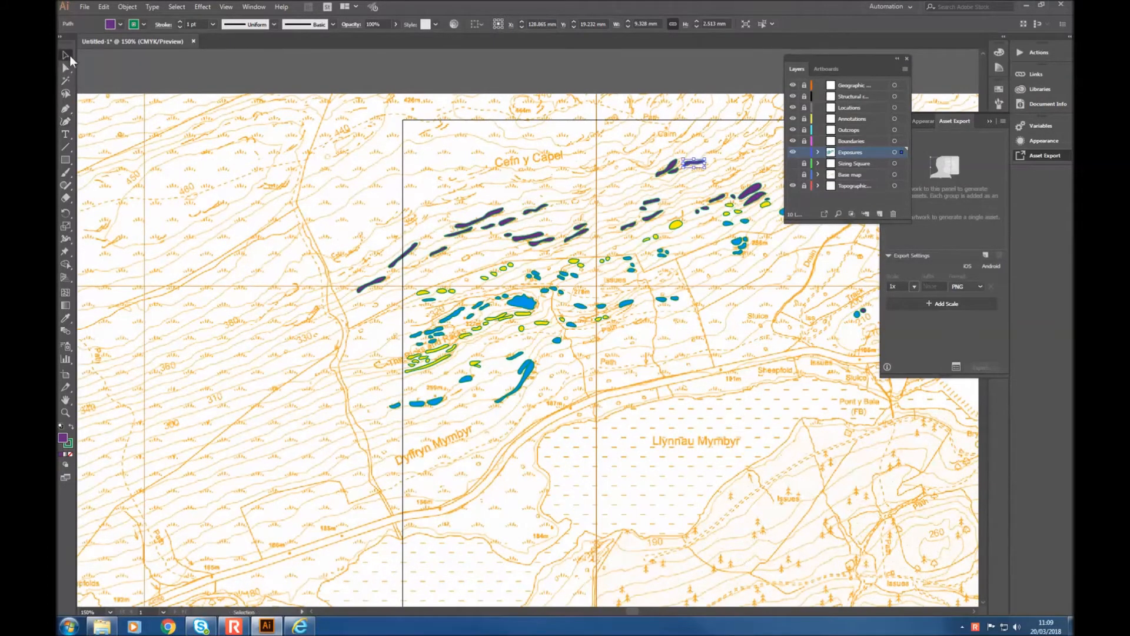
pyautogui.click(447, 112)
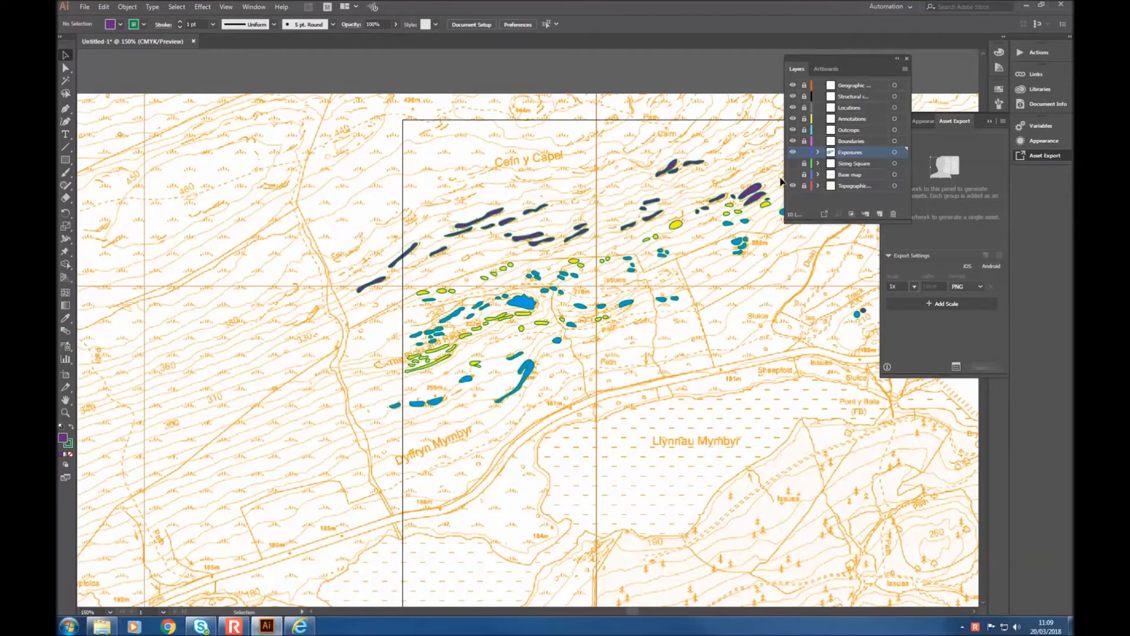
# Step: Look over the coloured exposures against the topographic map across the artboard
pyautogui.scroll(-2, 651, 293)
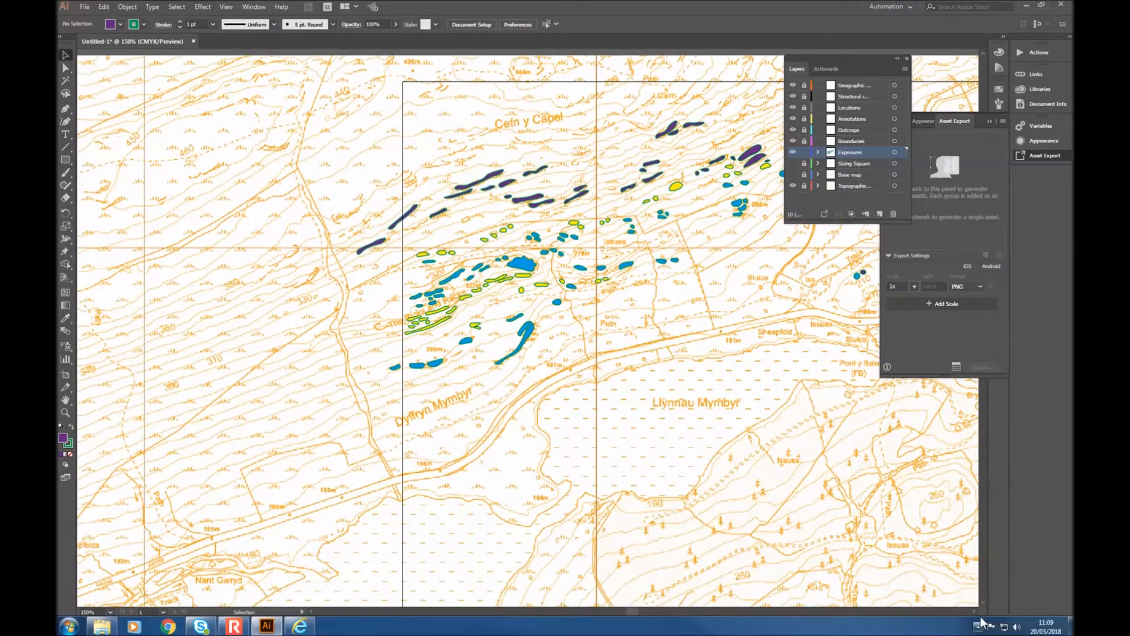
pyautogui.hscroll(4, 953, 603)
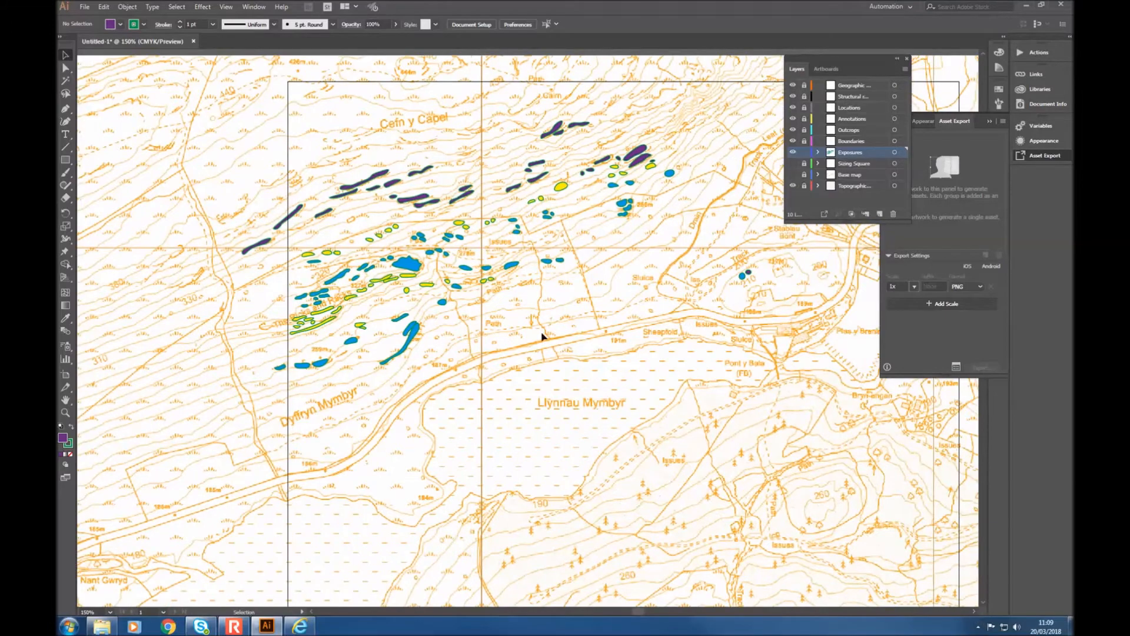
pyautogui.scroll(-10, 429, 339)
pyautogui.scroll(12, 429, 339)
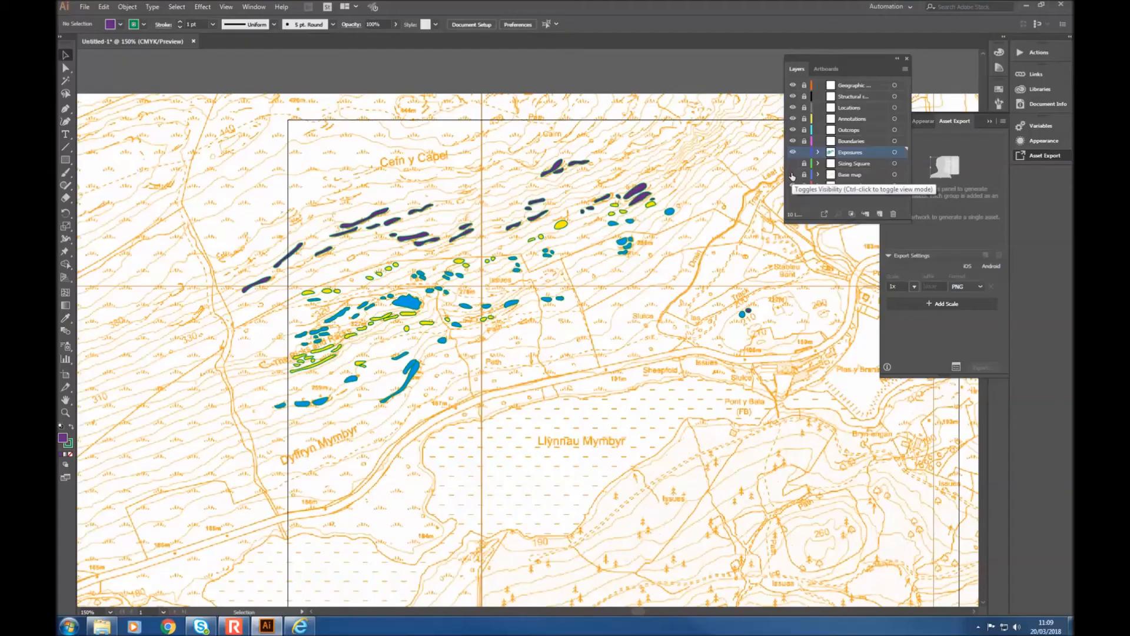
# Step: Show the Base map layer, lock Exposures and make the unlocked Boundaries layer active, with the layer list moved clear of the map
pyautogui.click(794, 174)
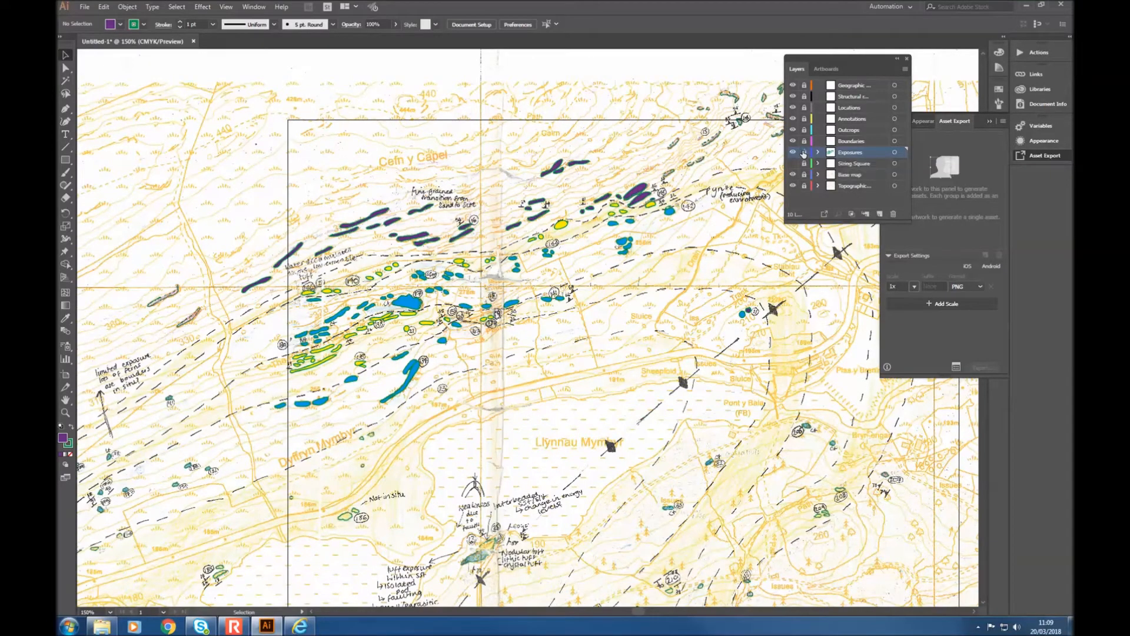
pyautogui.click(381, 406)
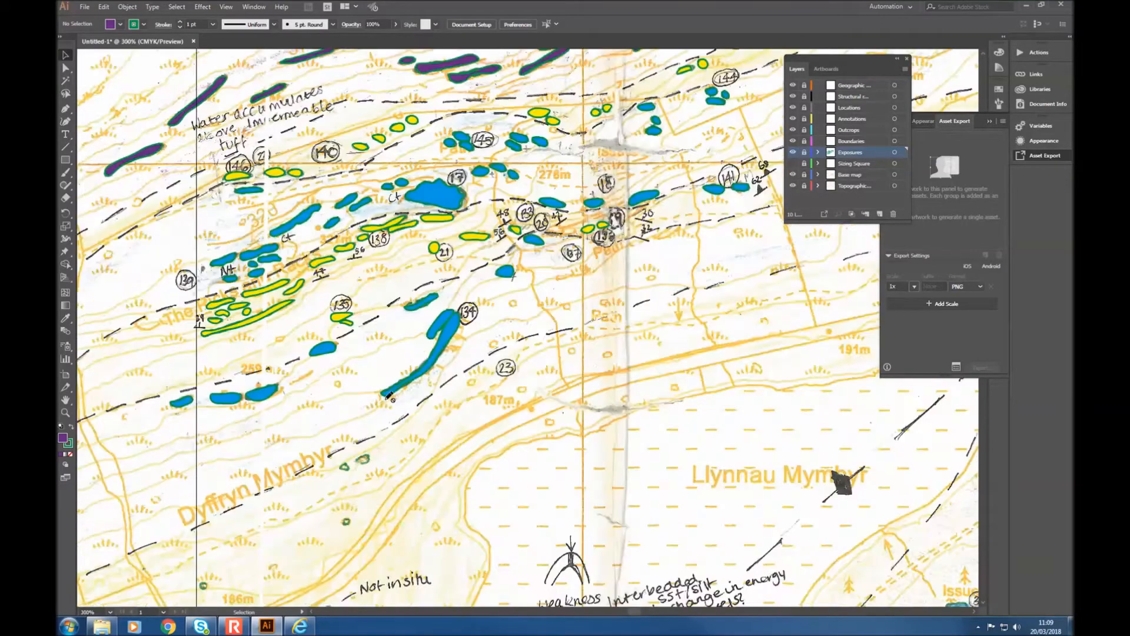
pyautogui.scroll(1, 437, 313)
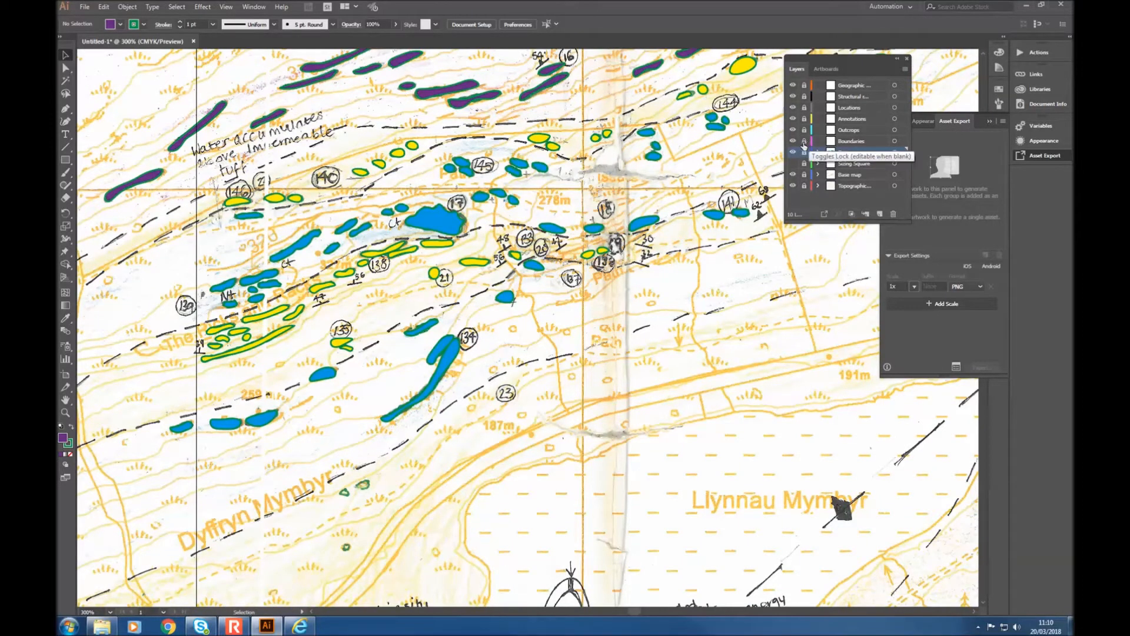
pyautogui.click(857, 143)
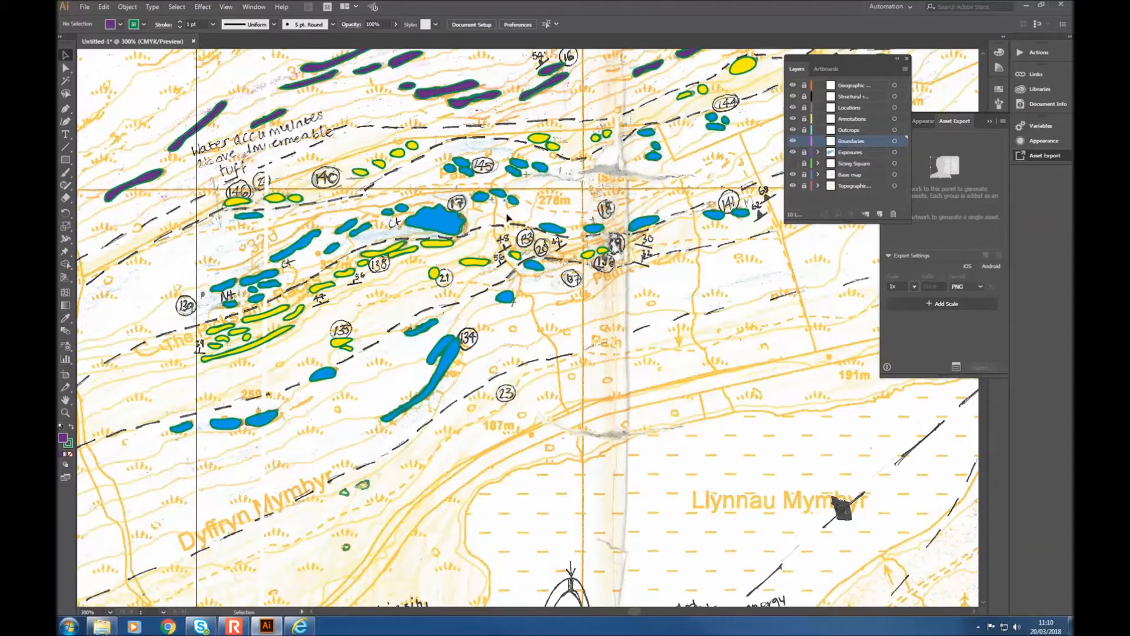
pyautogui.scroll(3, 451, 245)
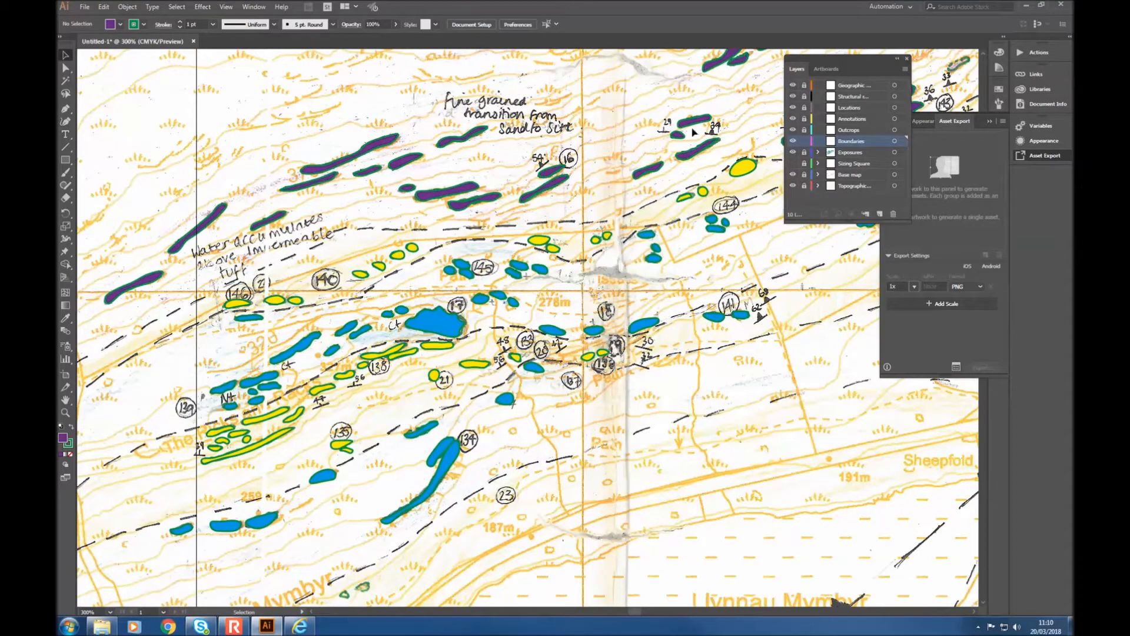
pyautogui.moveTo(839, 56); pyautogui.dragTo(935, 382)
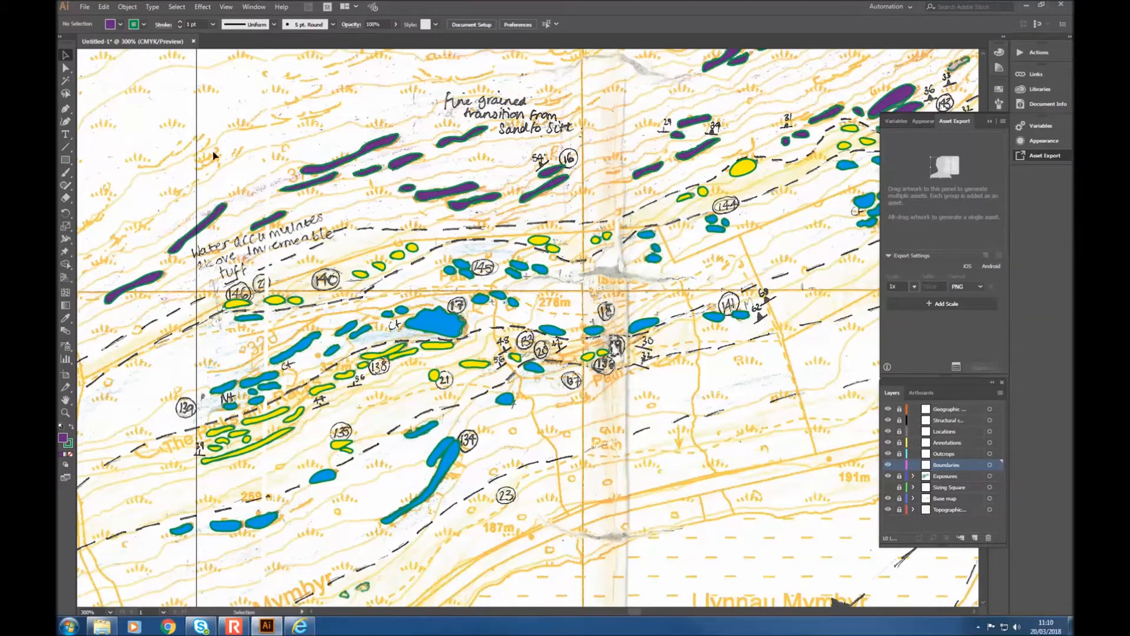
# Step: Set the Curvature tool up for boundary lines with no fill and a black stroke
pyautogui.click(64, 123)
pyautogui.click(119, 24)
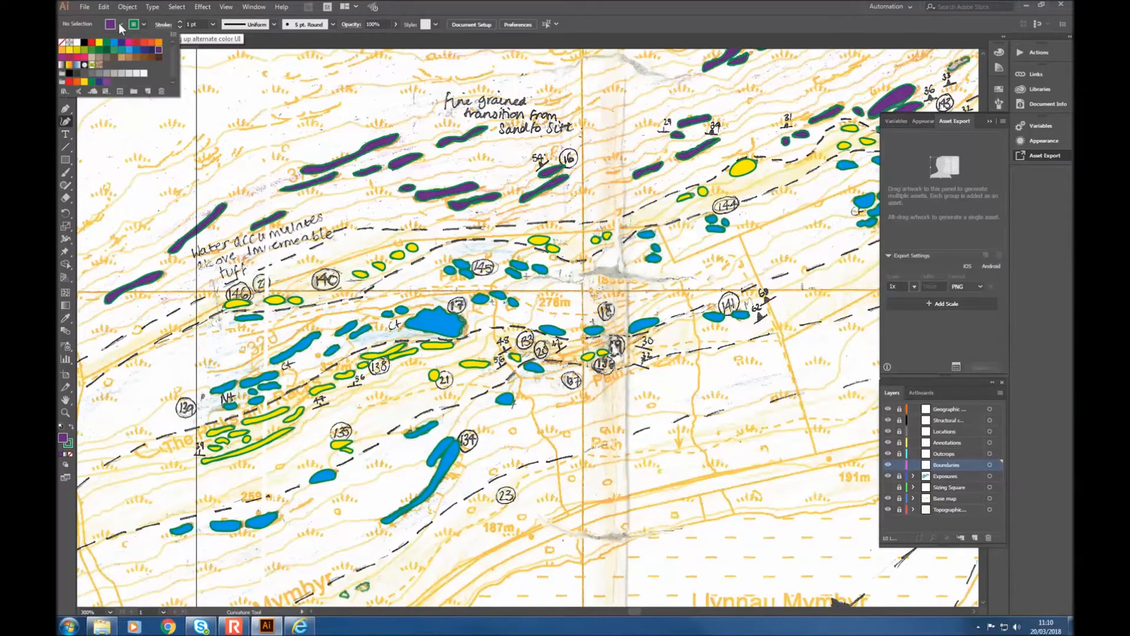
pyautogui.click(62, 44)
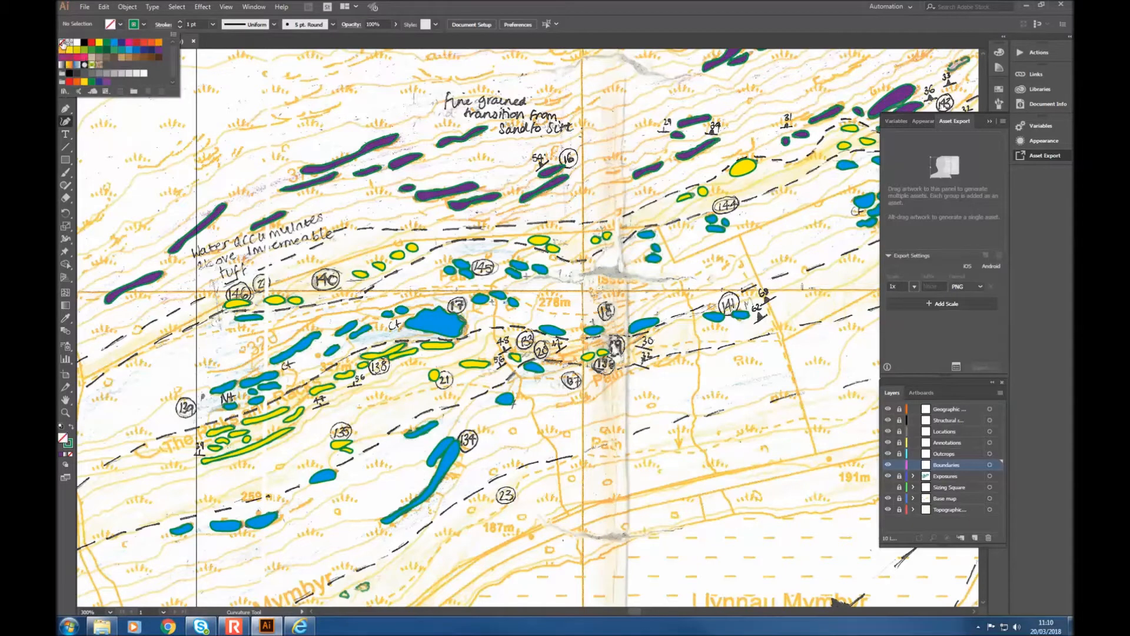
pyautogui.click(143, 25)
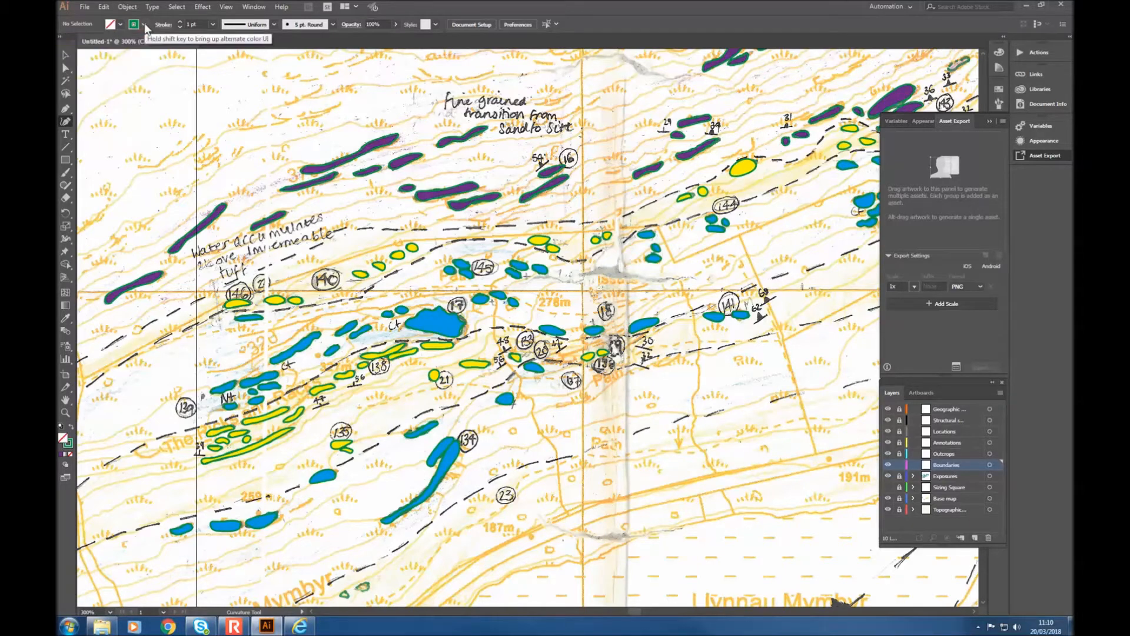
pyautogui.click(144, 24)
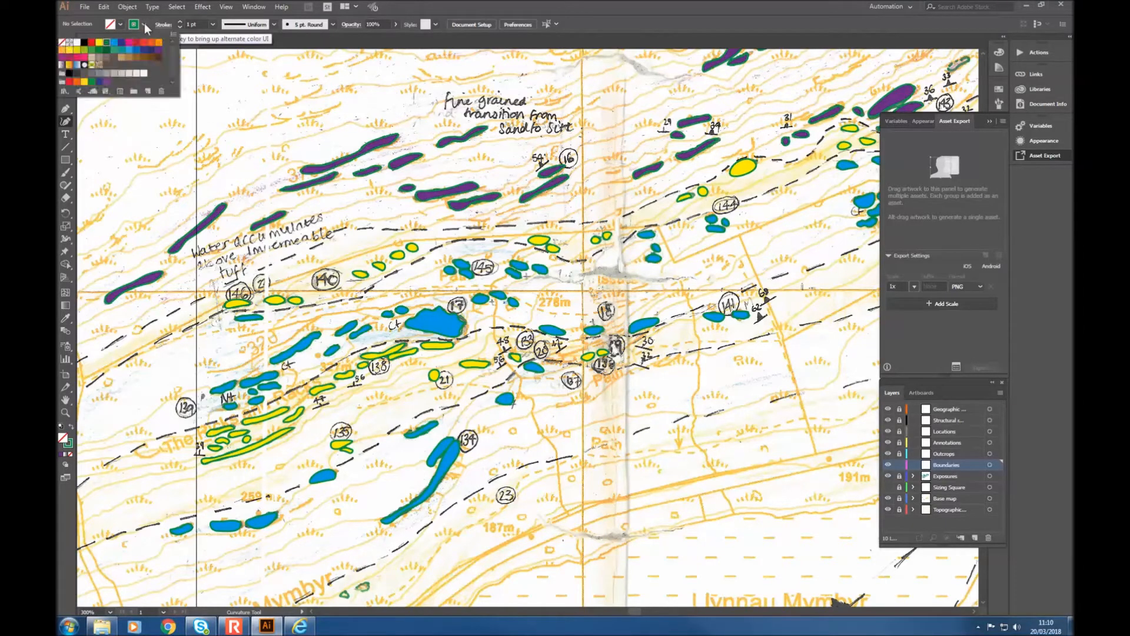
pyautogui.click(84, 44)
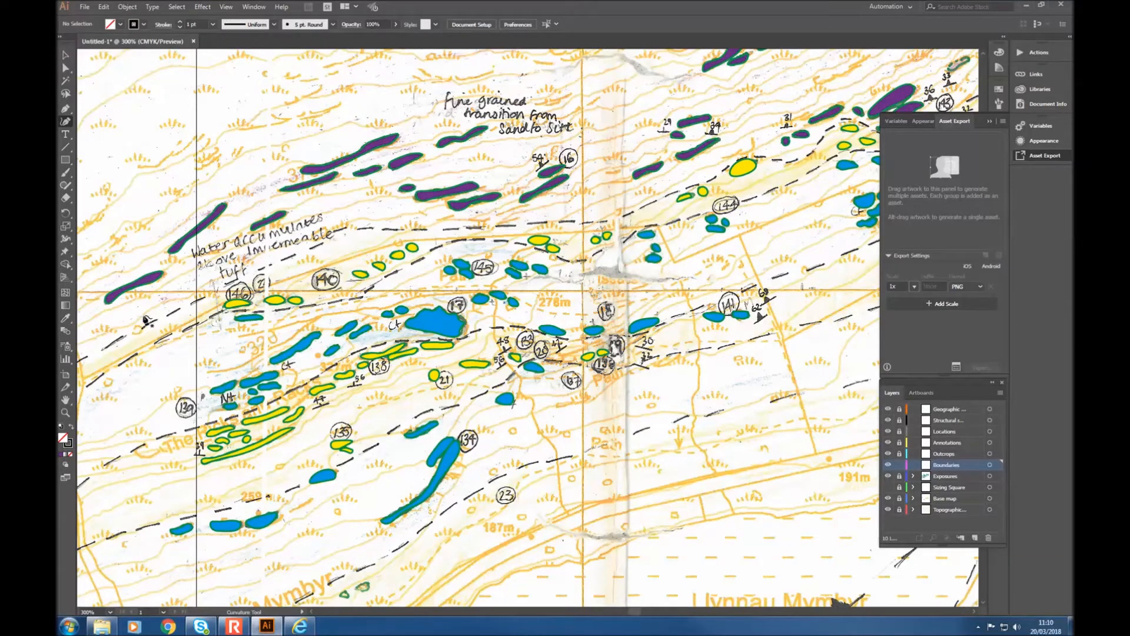
# Step: Trace the northernmost dashed boundary as an open Curvature path from its southwestern end to the yellow exposures near location 144
pyautogui.scroll(-1, 135, 336)
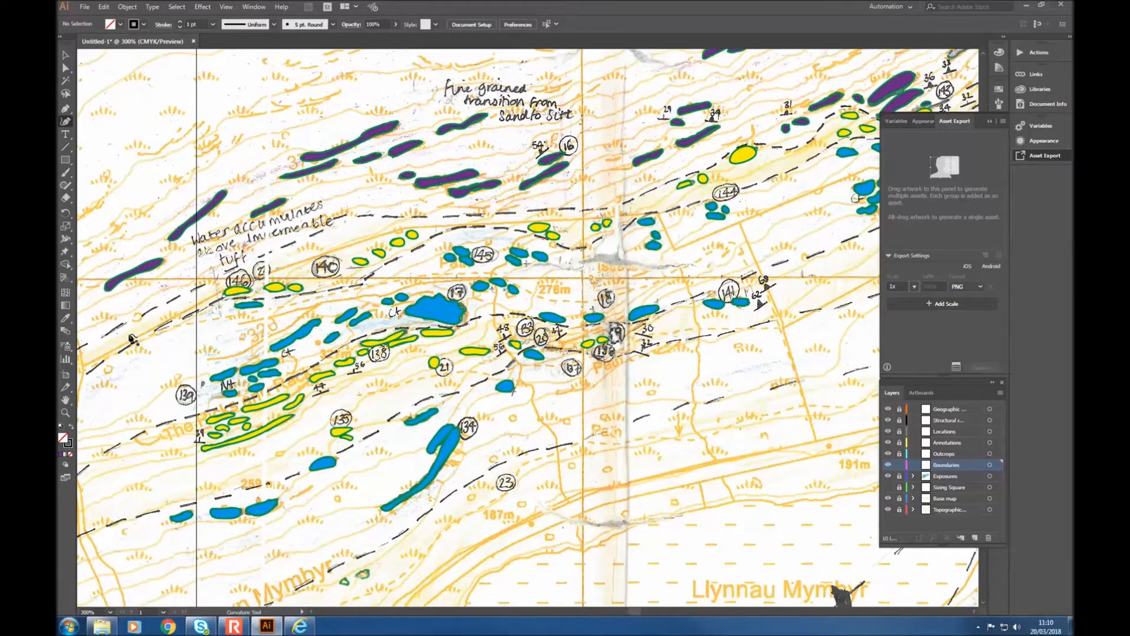
pyautogui.scroll(-1, 132, 338)
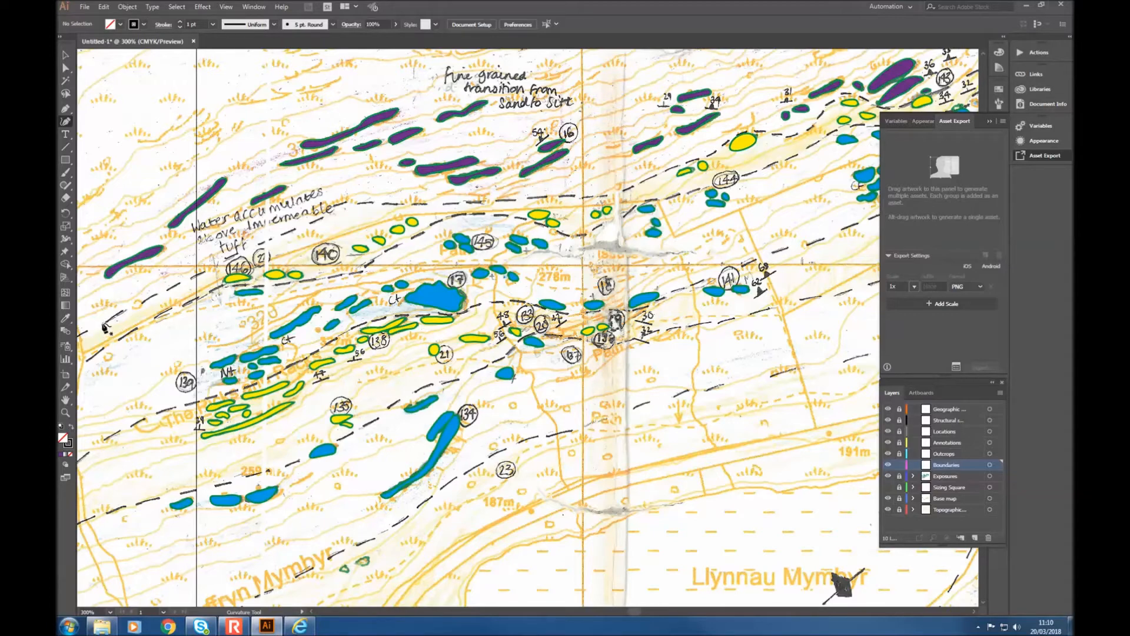
pyautogui.click(103, 324)
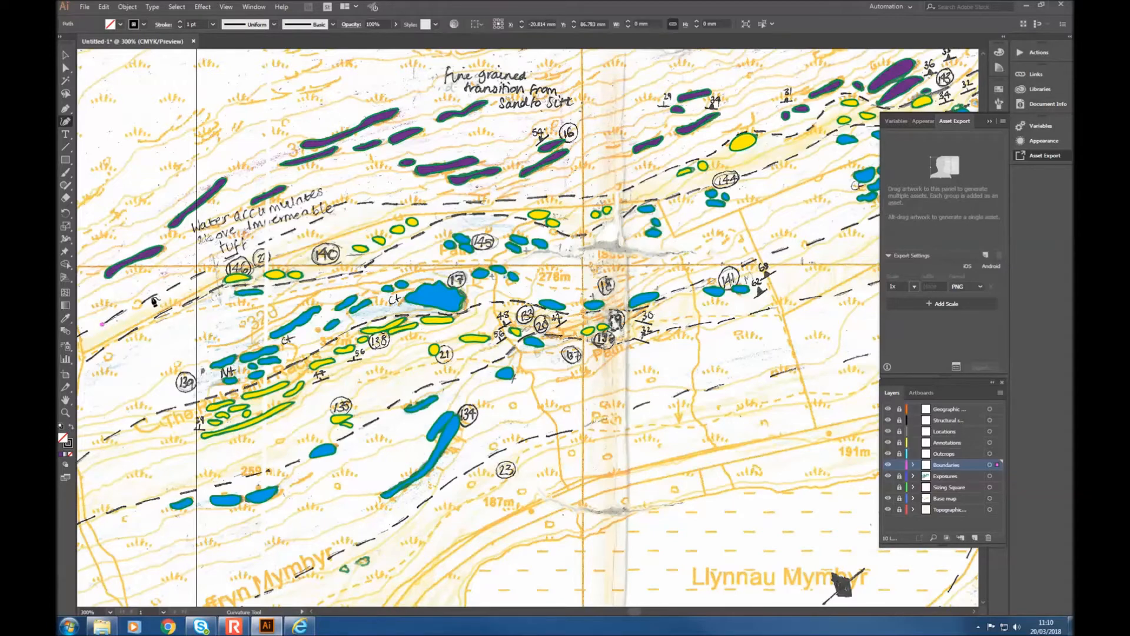
pyautogui.click(200, 273)
pyautogui.click(253, 246)
pyautogui.click(316, 218)
pyautogui.click(342, 205)
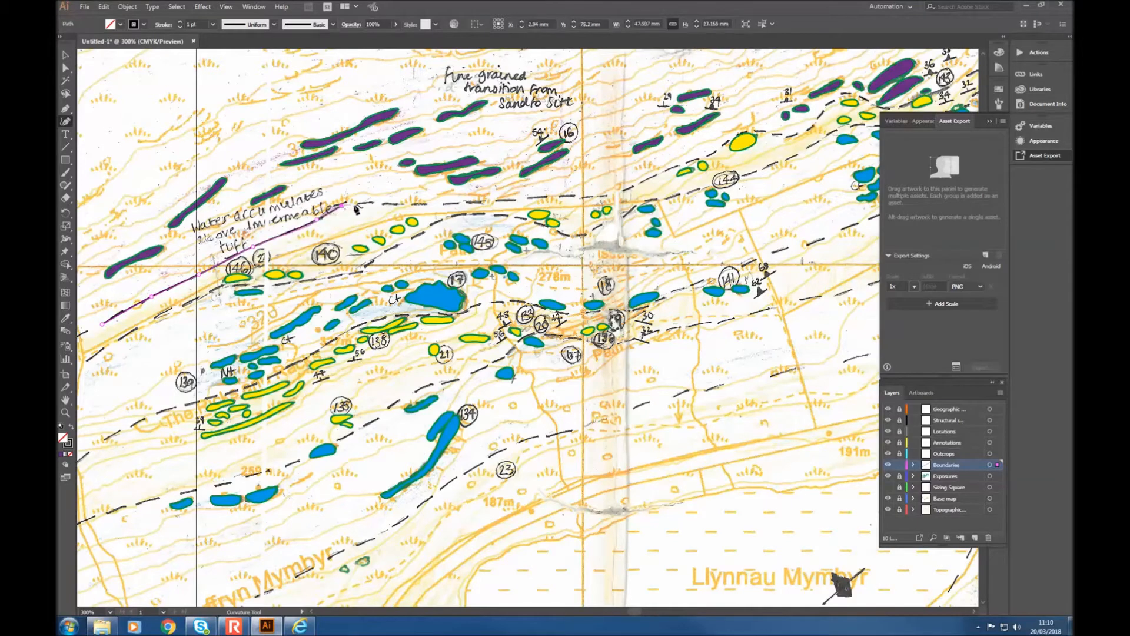
pyautogui.click(376, 202)
pyautogui.click(493, 201)
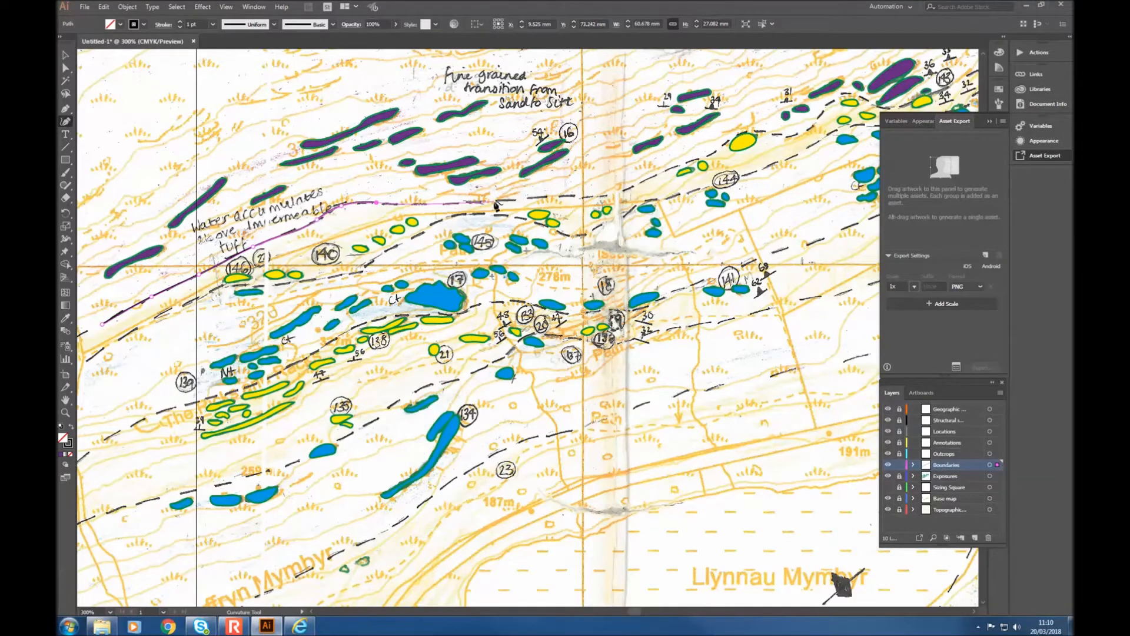
pyautogui.click(589, 196)
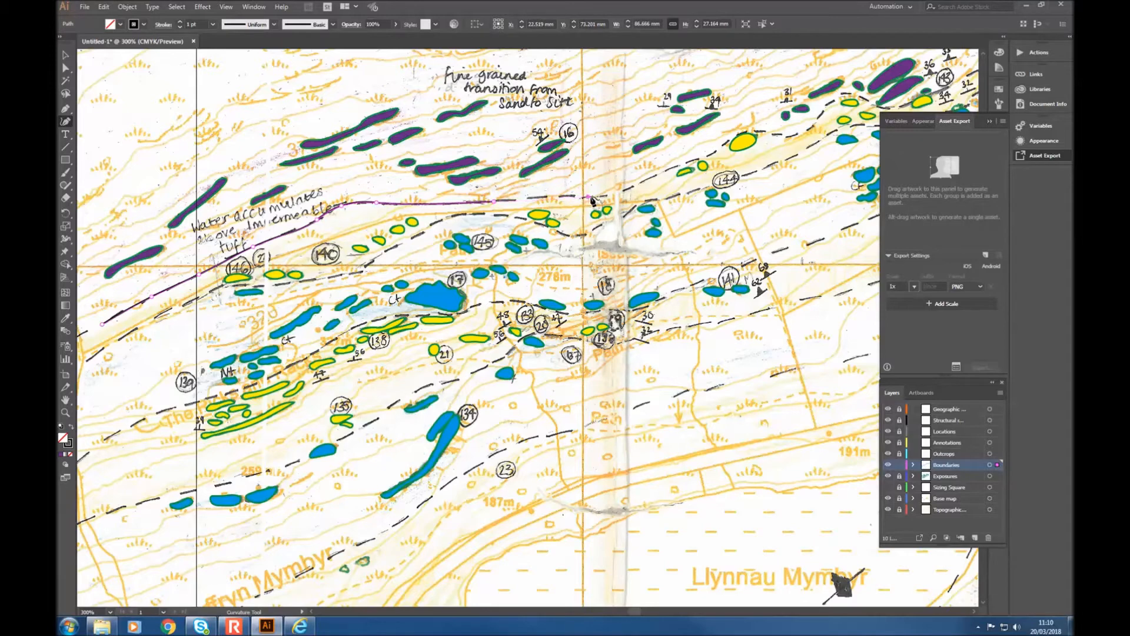
pyautogui.click(629, 187)
pyautogui.click(668, 167)
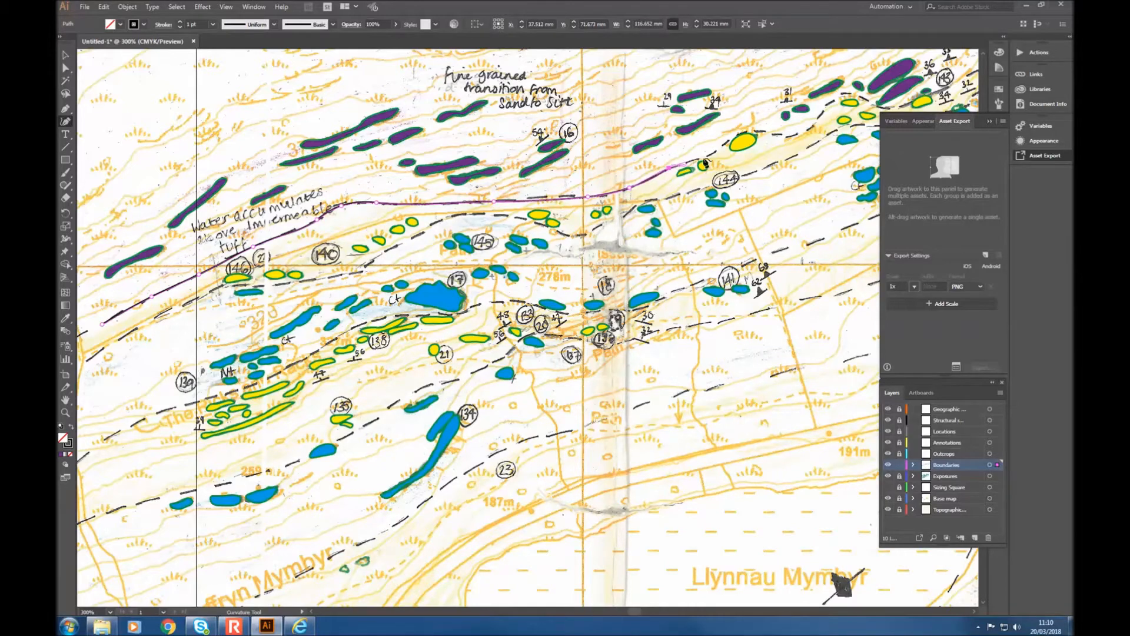
# Step: Continue the northernmost boundary between the purple and yellow exposures northeast to location 143, and finish the path
pyautogui.click(707, 156)
pyautogui.click(726, 139)
pyautogui.click(751, 130)
pyautogui.click(773, 133)
pyautogui.click(792, 135)
pyautogui.click(815, 120)
pyautogui.click(828, 105)
pyautogui.click(849, 94)
pyautogui.click(866, 101)
pyautogui.click(888, 111)
pyautogui.click(975, 611)
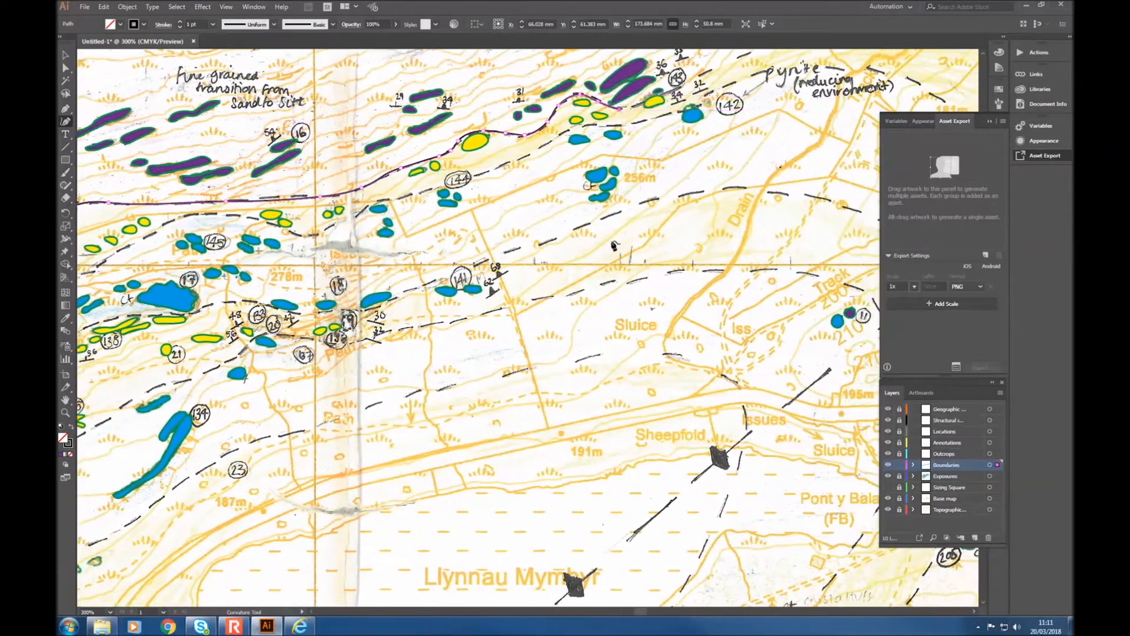
pyautogui.scroll(3, 613, 244)
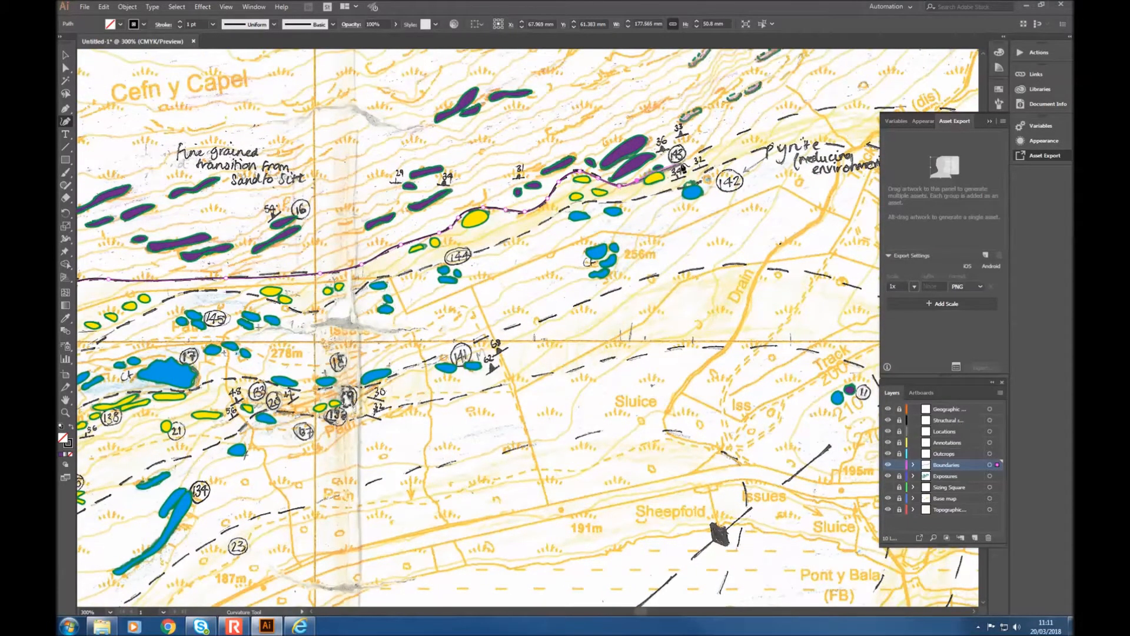
pyautogui.click(680, 163)
pyautogui.click(66, 56)
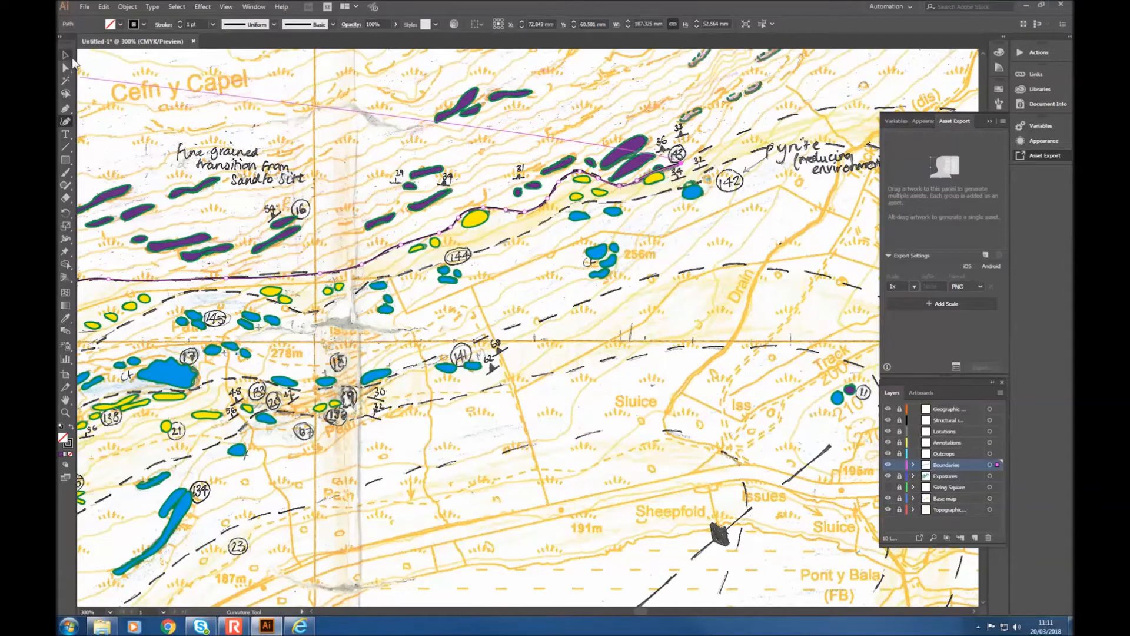
pyautogui.click(472, 124)
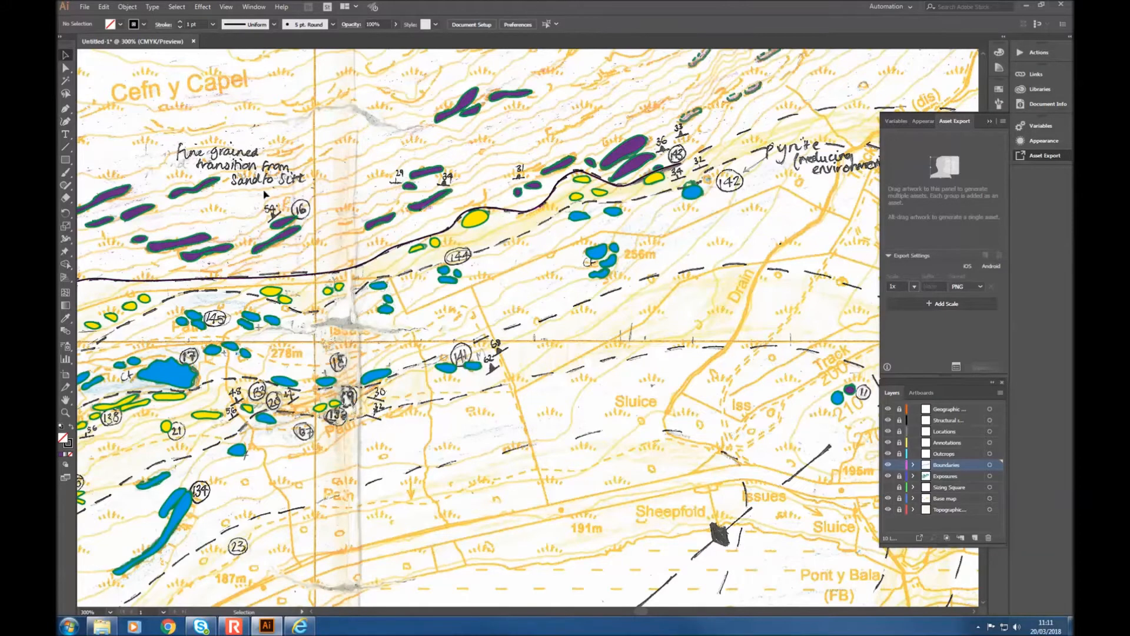
# Step: Start a second Curvature path near location 142, tracing the dashed boundary between yellow and blue exposures southwest to location 144
pyautogui.click(65, 122)
pyautogui.click(705, 174)
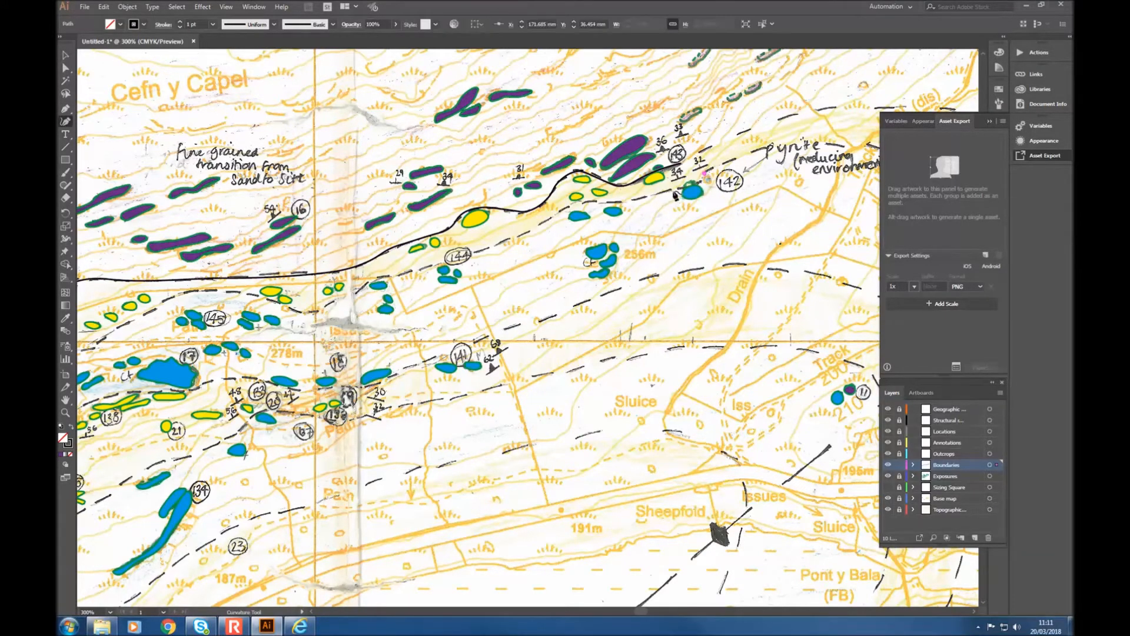
pyautogui.click(667, 190)
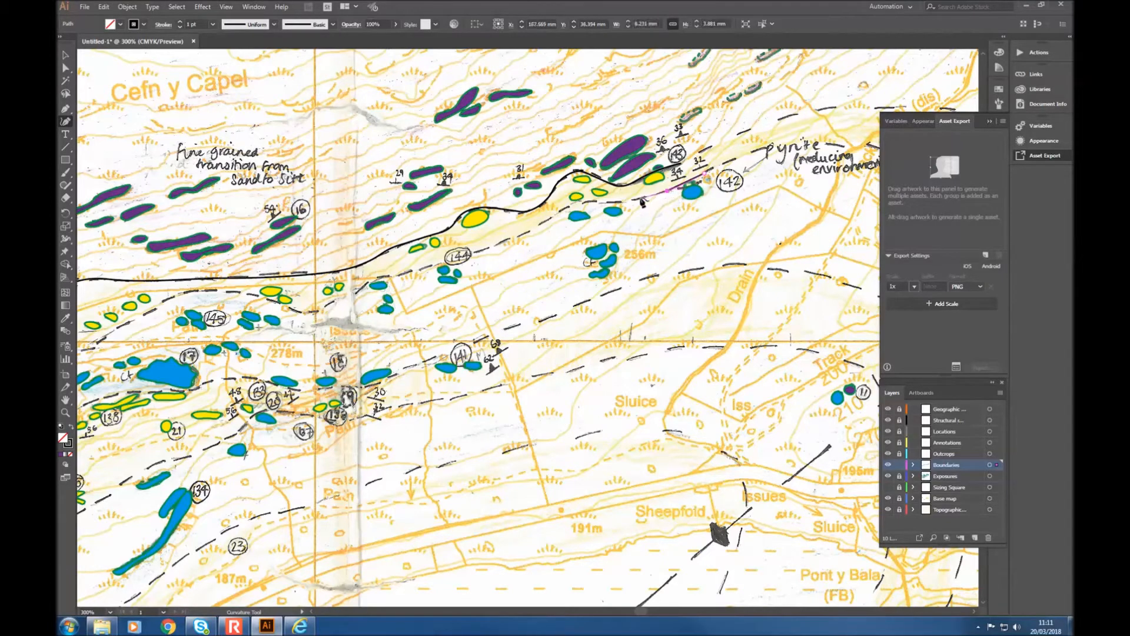
pyautogui.click(639, 200)
pyautogui.click(619, 201)
pyautogui.click(586, 204)
pyautogui.click(559, 209)
pyautogui.click(540, 223)
pyautogui.click(494, 243)
pyautogui.click(464, 253)
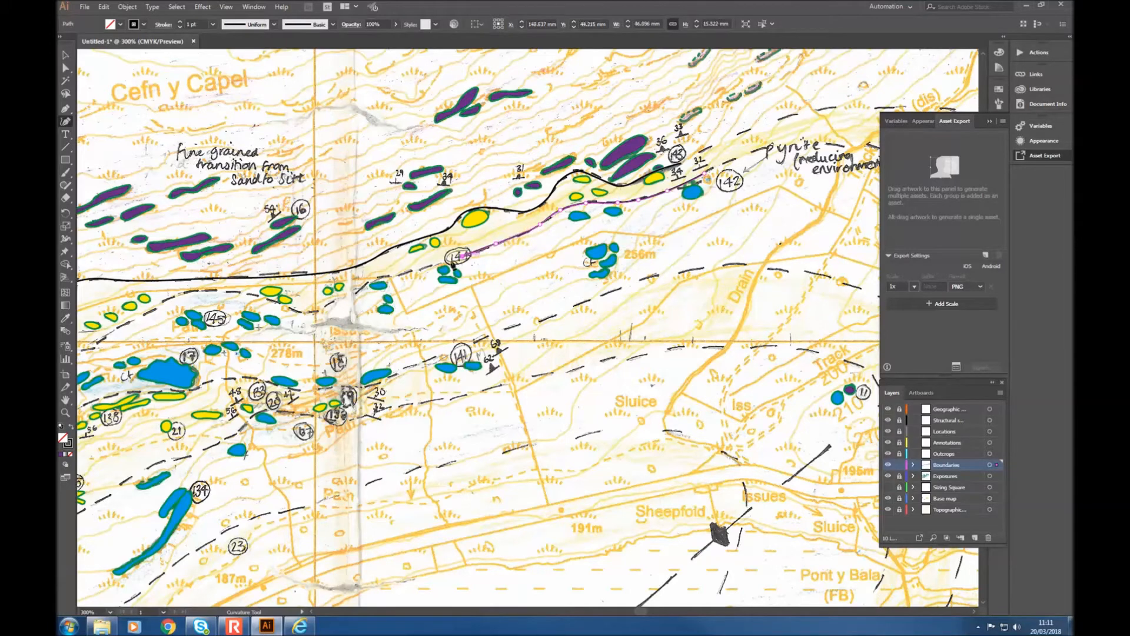
# Step: Continue the second boundary west from location 144, dipping beneath the yellow exposures and passing north of location 145 towards location 140
pyautogui.click(413, 270)
pyautogui.click(385, 277)
pyautogui.click(355, 293)
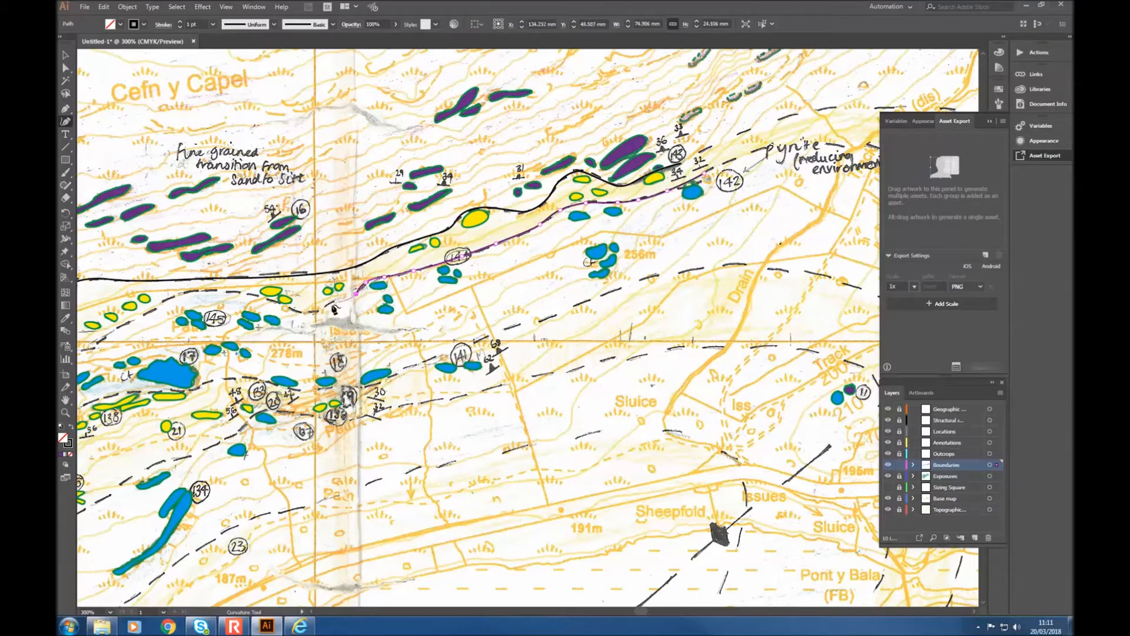
pyautogui.click(319, 309)
pyautogui.click(287, 311)
pyautogui.click(247, 294)
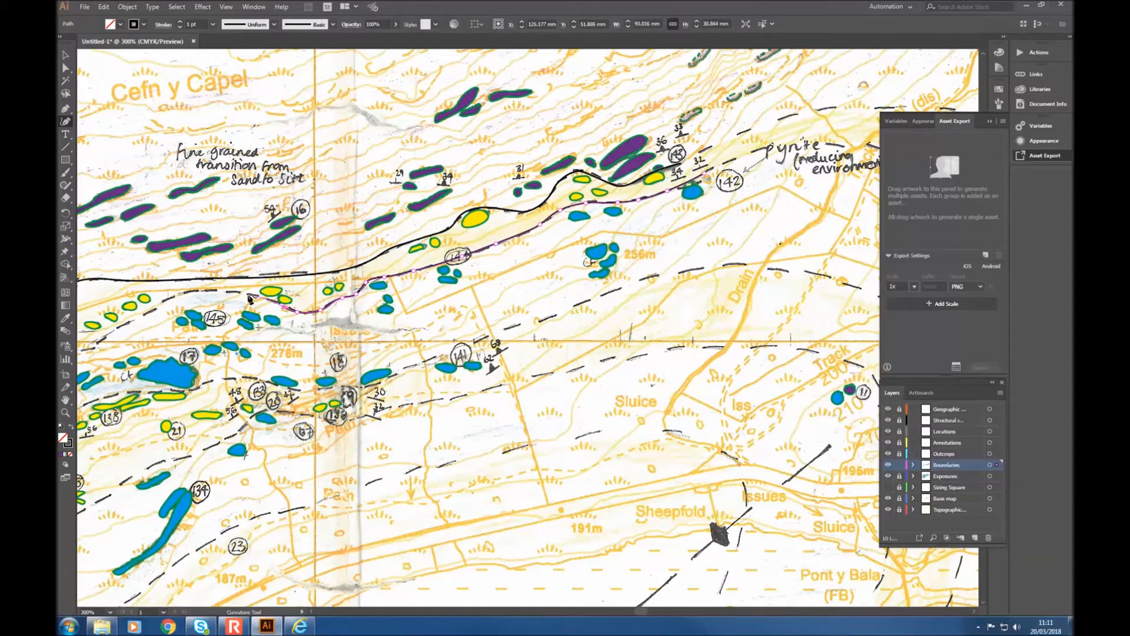
pyautogui.click(167, 299)
pyautogui.click(142, 315)
pyautogui.click(116, 329)
pyautogui.click(96, 347)
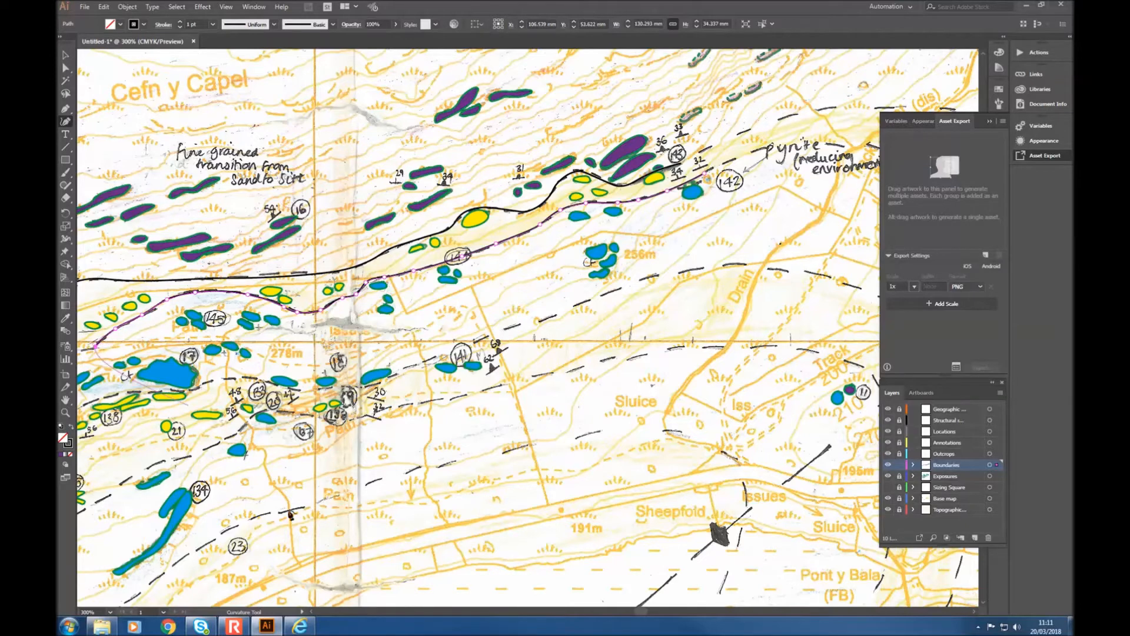
# Step: Extend the second boundary past locations 140 and 146 to the southwestern edge of the mapped area, and finish the path
pyautogui.click(312, 612)
pyautogui.moveTo(312, 611); pyautogui.dragTo(311, 611)
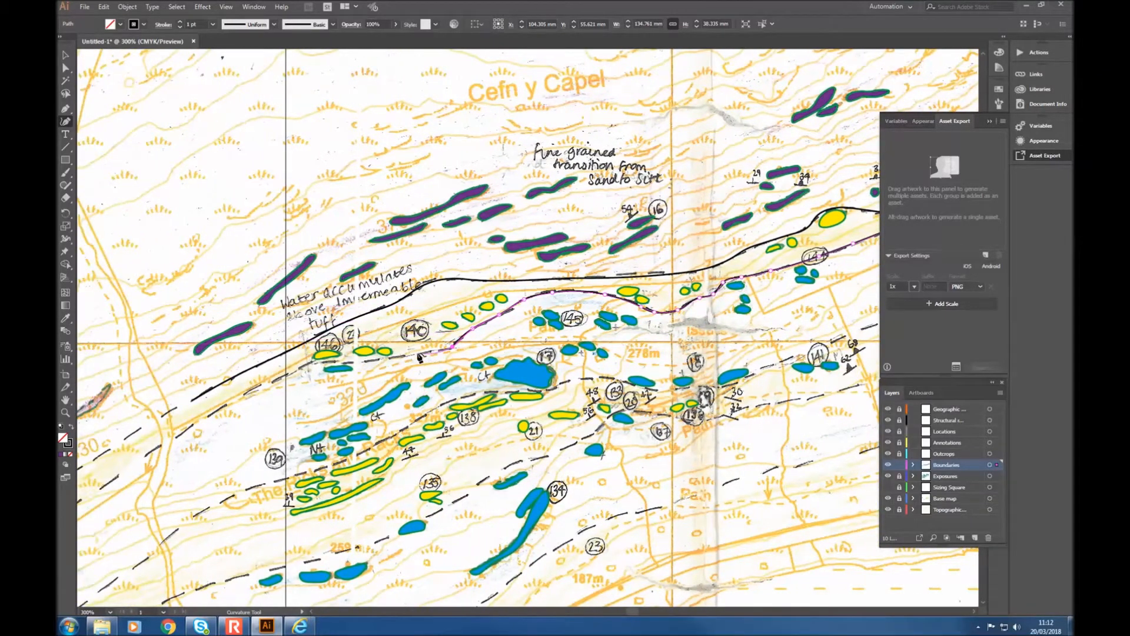
pyautogui.click(376, 360)
pyautogui.click(342, 366)
pyautogui.click(310, 363)
pyautogui.click(271, 381)
pyautogui.click(229, 403)
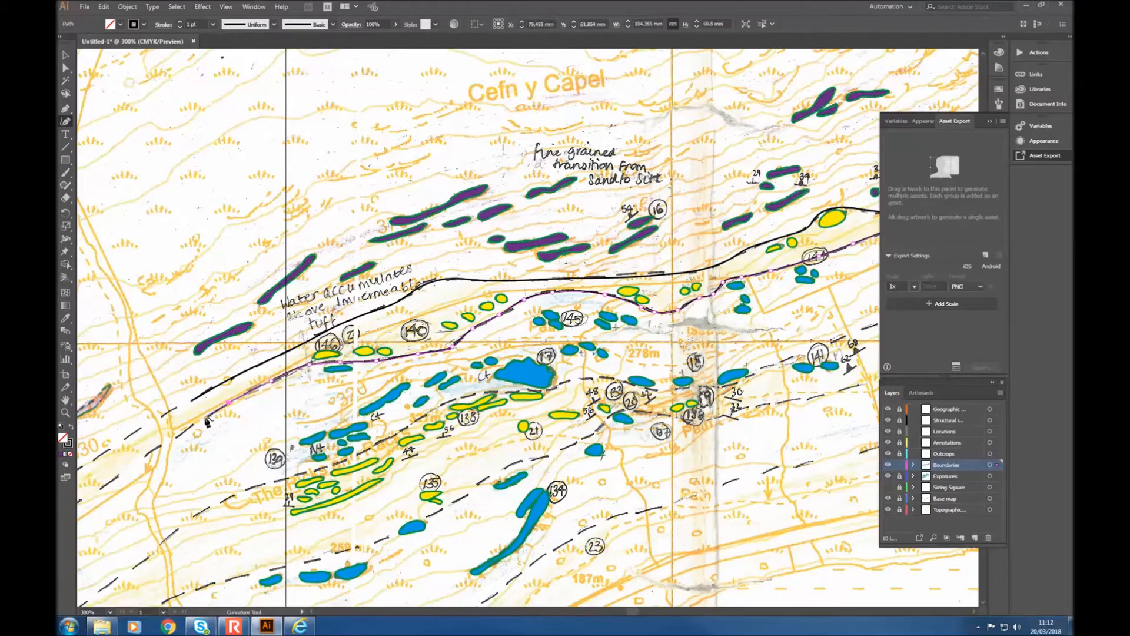
pyautogui.click(210, 417)
pyautogui.click(65, 54)
pyautogui.click(162, 121)
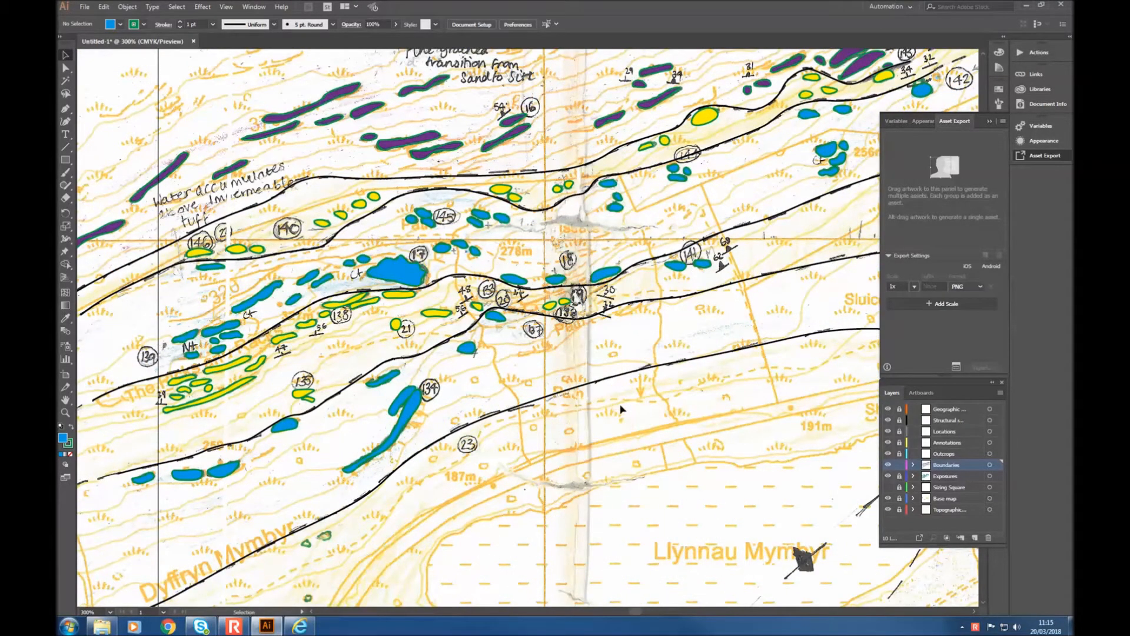
# Step: Unlock the Outcrops layer and leave Boundaries as the active layer, with the Base map visible
pyautogui.scroll(1, 621, 409)
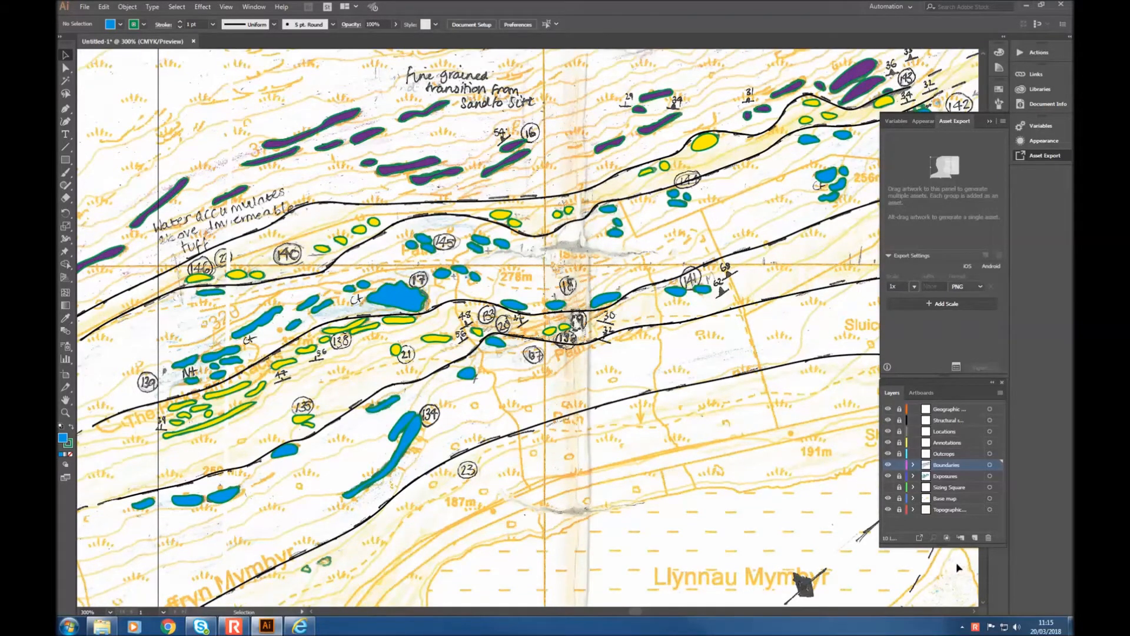
pyautogui.click(975, 612)
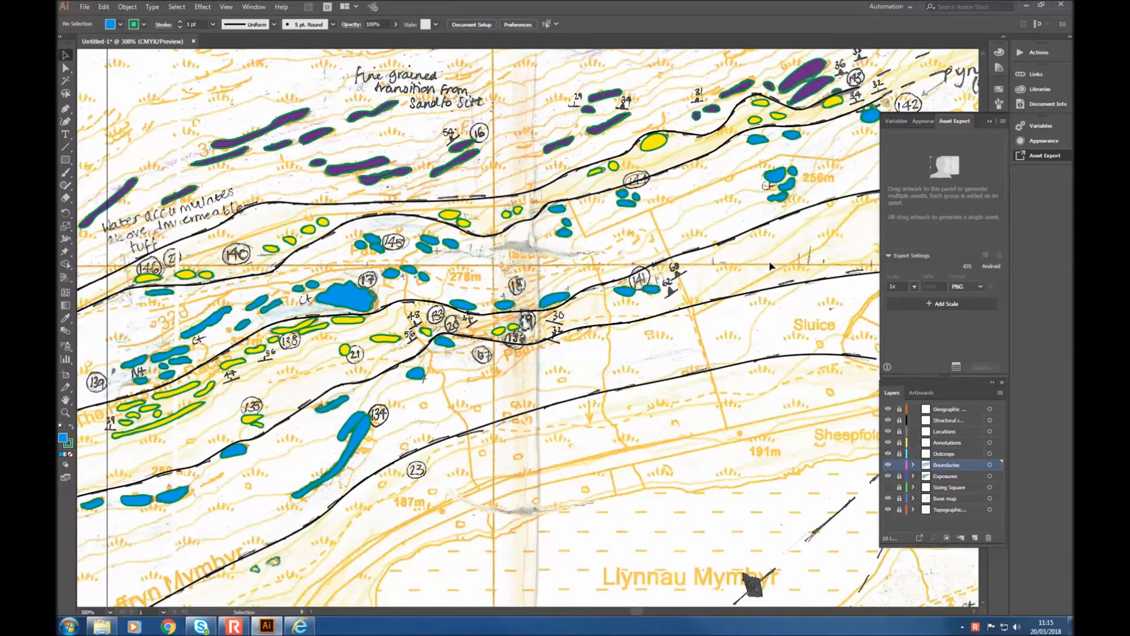
pyautogui.click(889, 498)
pyautogui.click(899, 454)
pyautogui.click(952, 455)
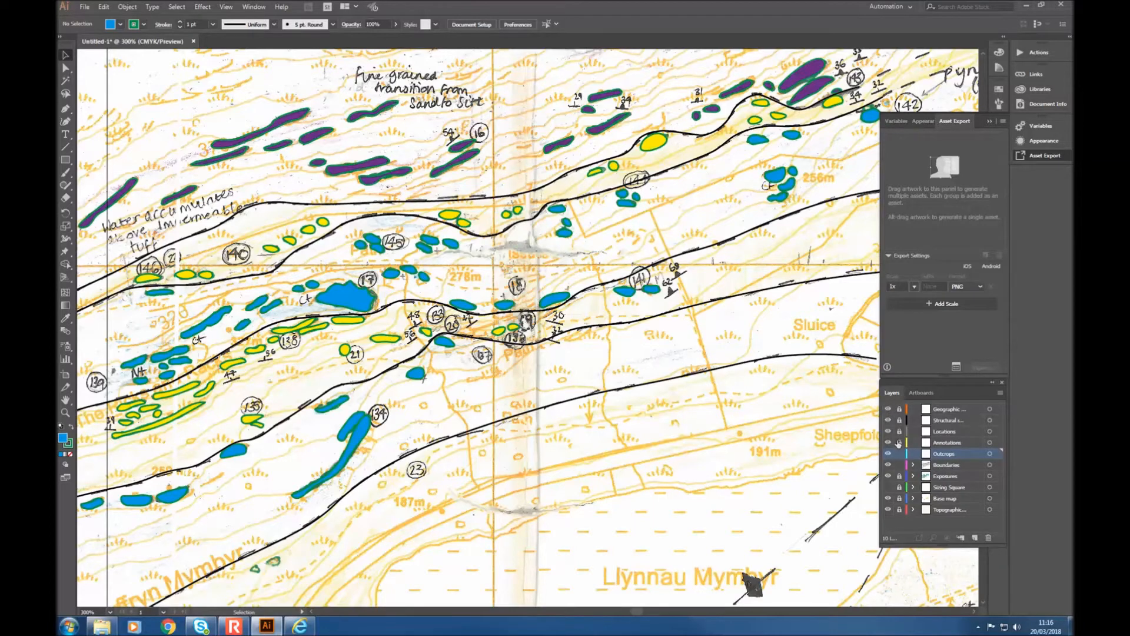
pyautogui.click(949, 464)
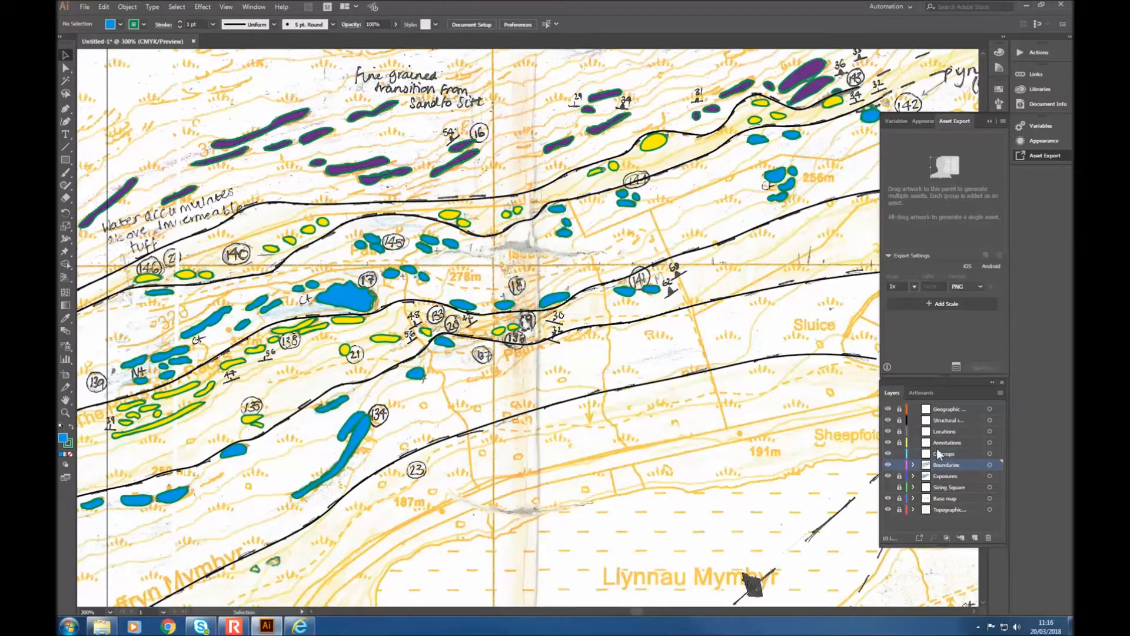
# Step: Select and copy all the traced boundary lines on the Boundaries layer, and make Outcrops the active layer
pyautogui.click(540, 412)
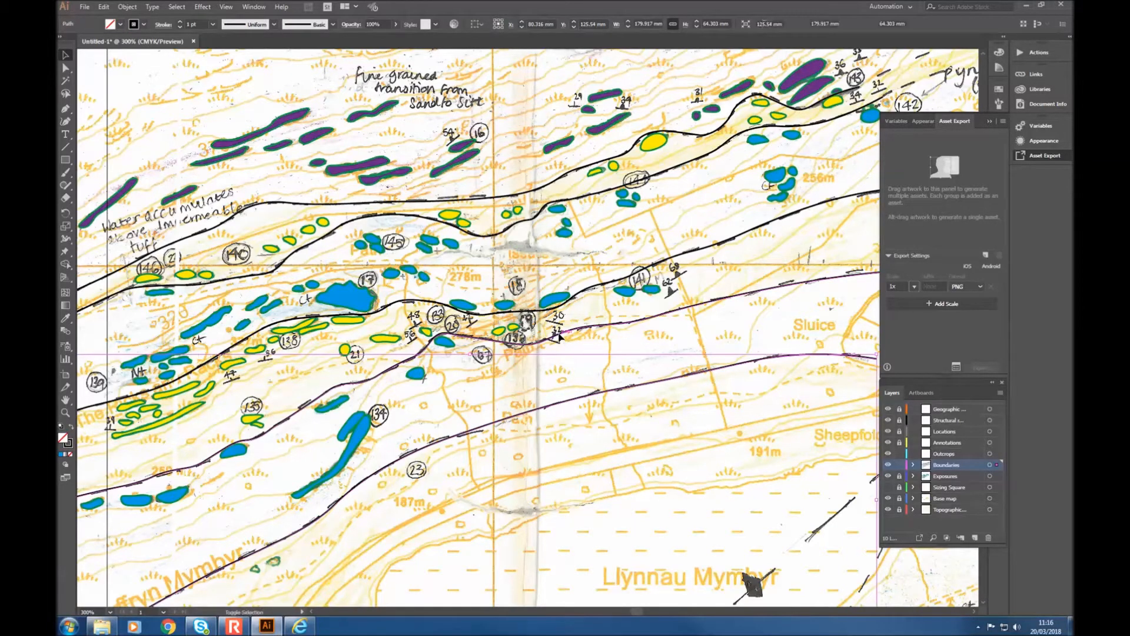
pyautogui.keyDown('shift'); pyautogui.click(556, 310); pyautogui.keyUp('shift')
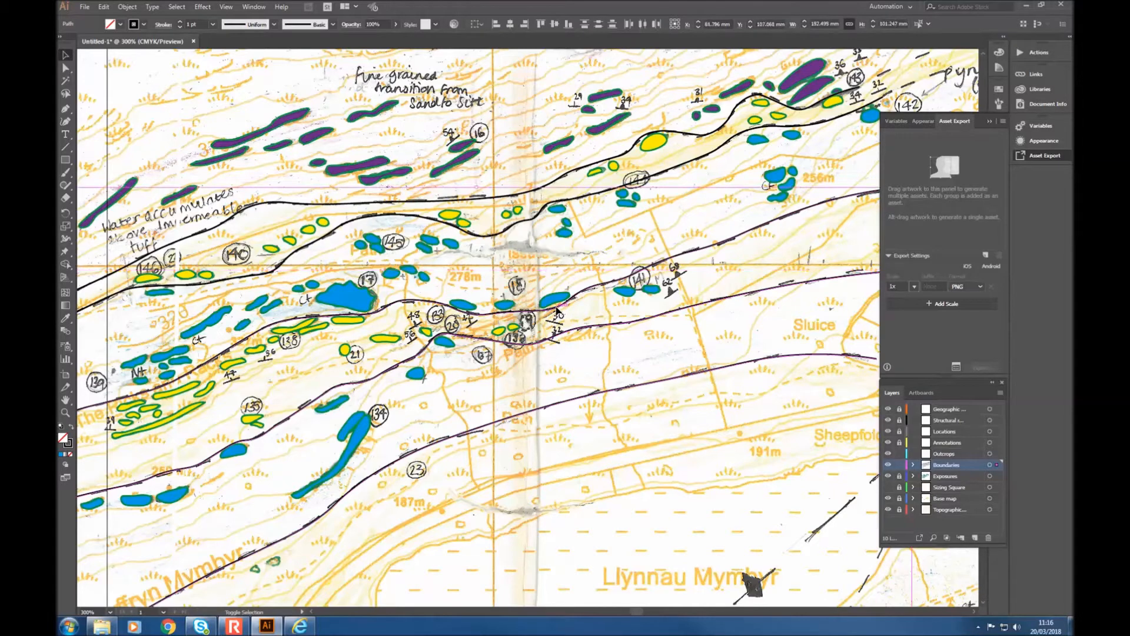
pyautogui.keyDown('shift'); pyautogui.click(520, 222); pyautogui.keyUp('shift')
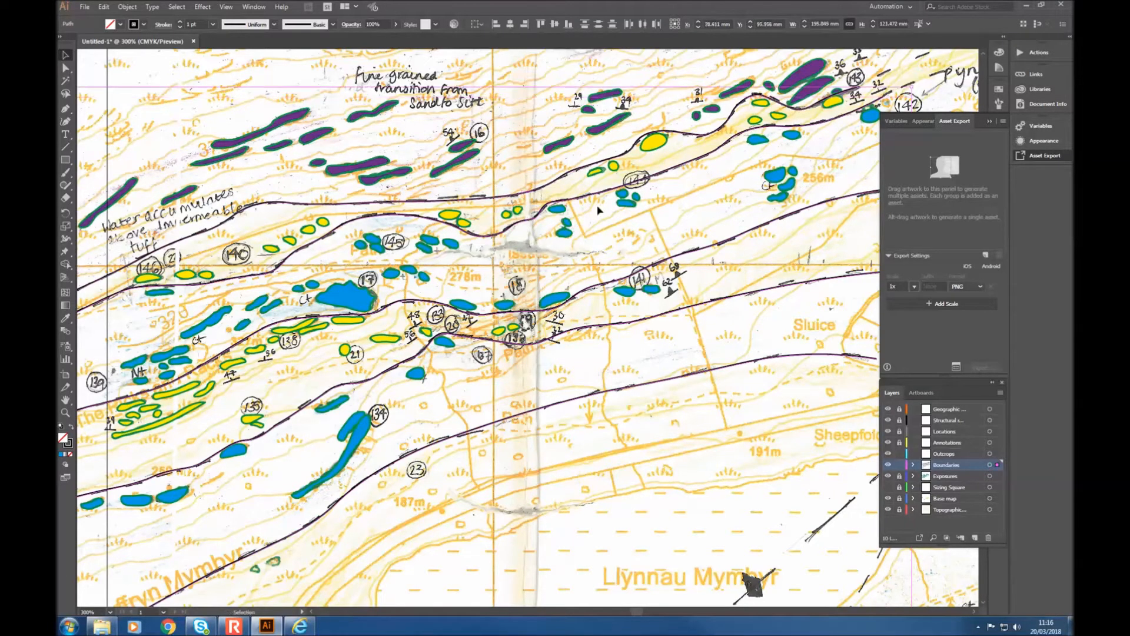
pyautogui.click(617, 470)
pyautogui.moveTo(494, 96); pyautogui.dragTo(570, 577)
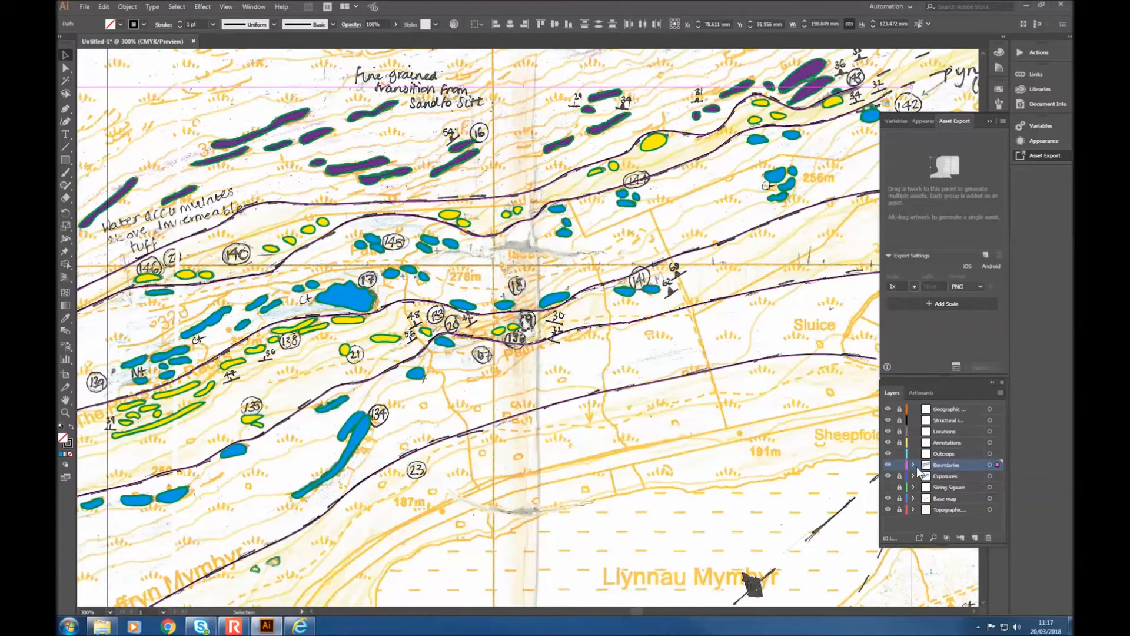
pyautogui.click(945, 454)
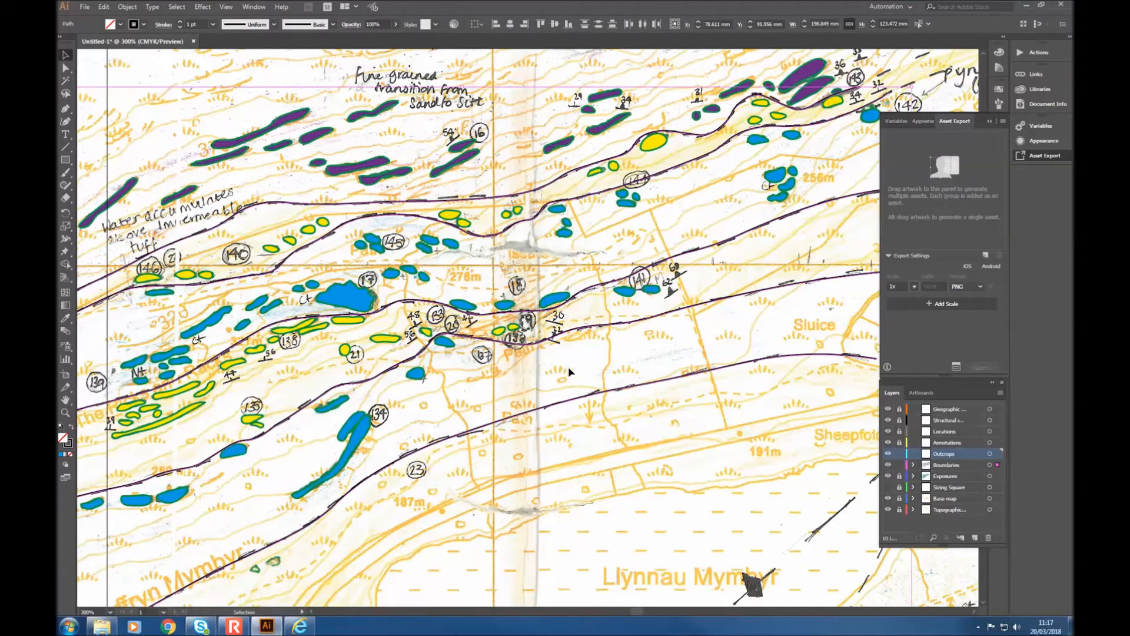
# Step: Try pasting the boundary copies into Outcrops at X 78.611 mm and Y 95.956 mm, and undo the paste
pyautogui.press('a')
pyautogui.hotkey('ctrl', 'v')
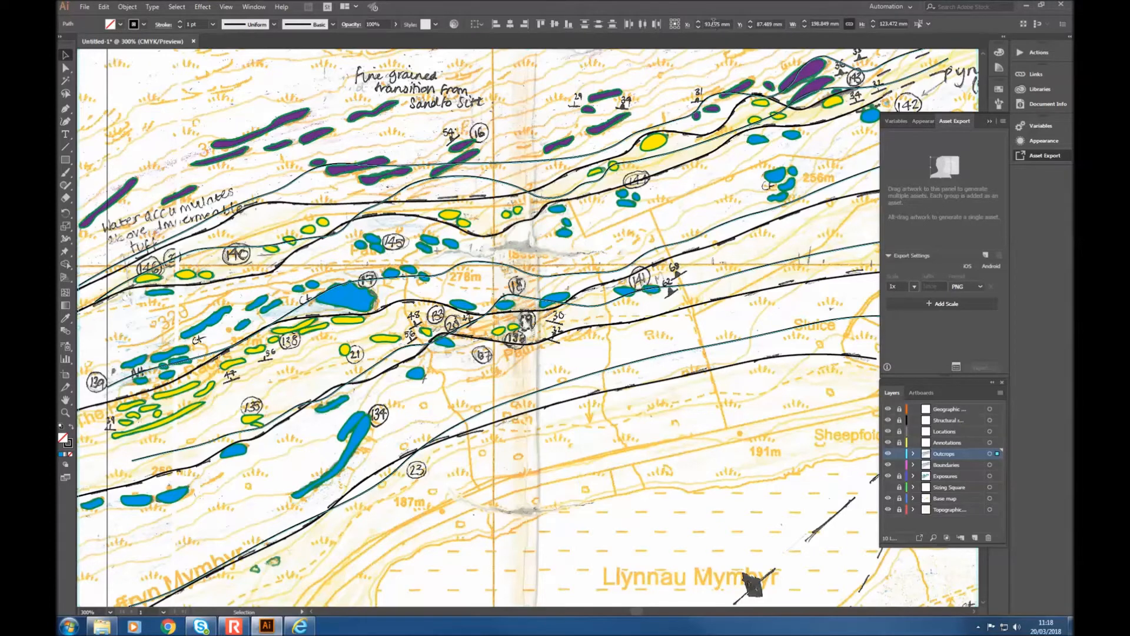
pyautogui.moveTo(706, 24); pyautogui.dragTo(735, 29)
pyautogui.press('BackSpace')
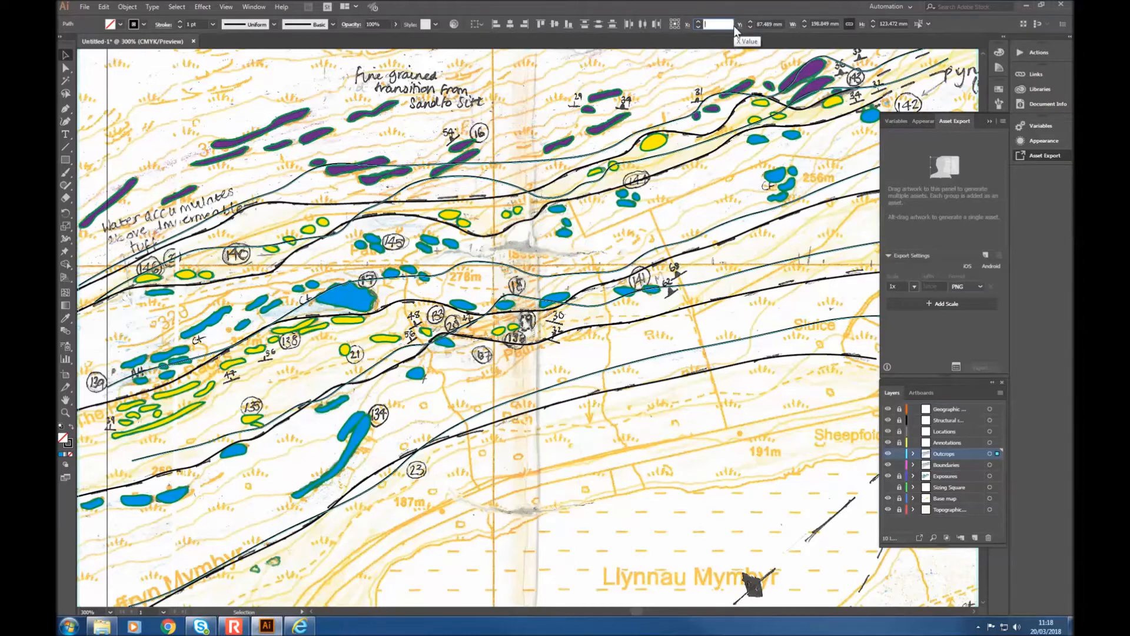
pyautogui.write('78.611')
pyautogui.moveTo(759, 24); pyautogui.dragTo(802, 24)
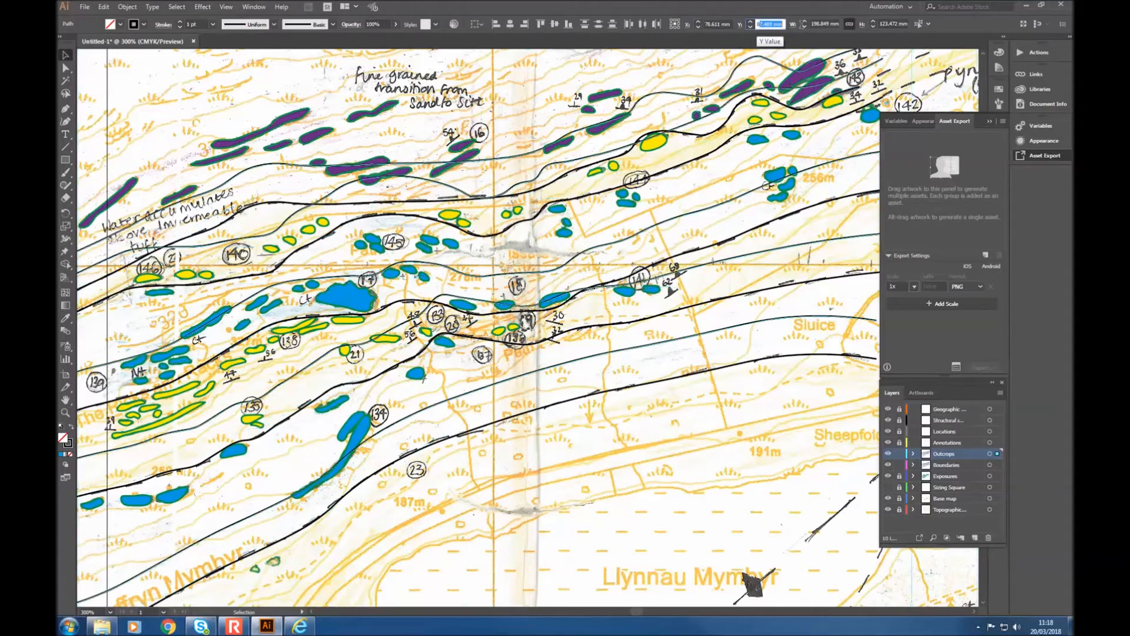
pyautogui.write('9')
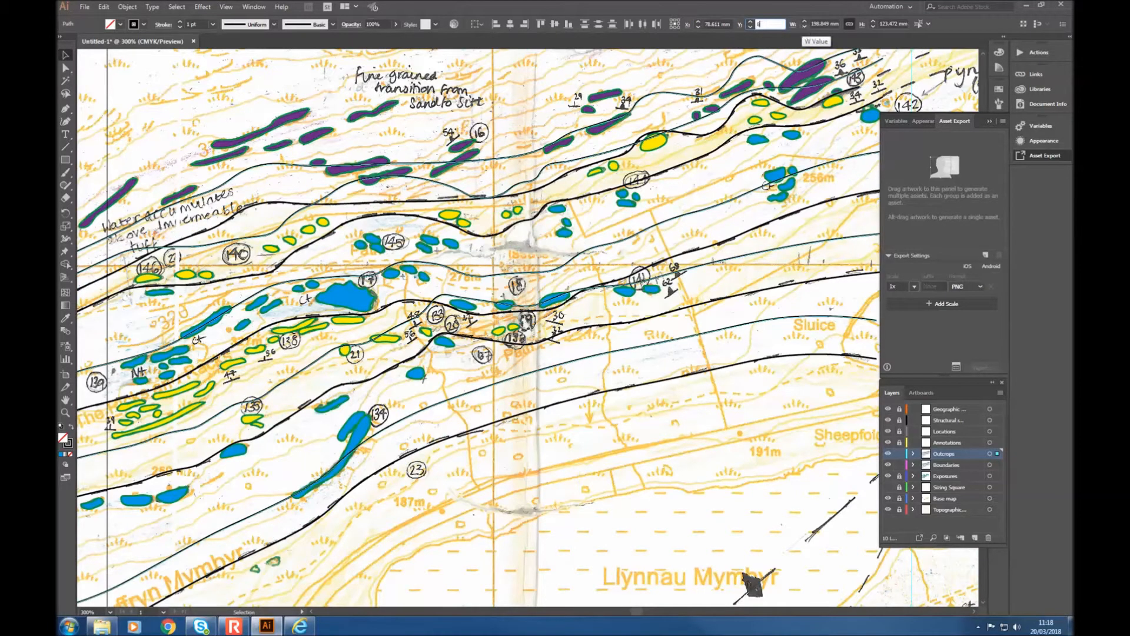
pyautogui.write('5.956')
pyautogui.press('Return')
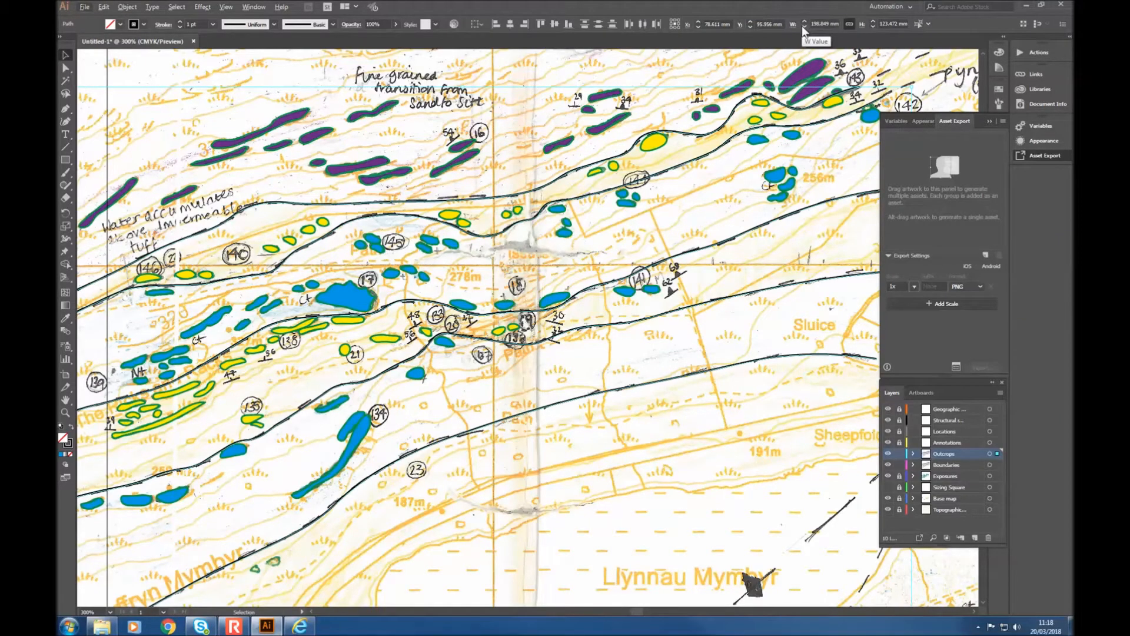
pyautogui.hotkey('ctrl', 'shift', 'a')
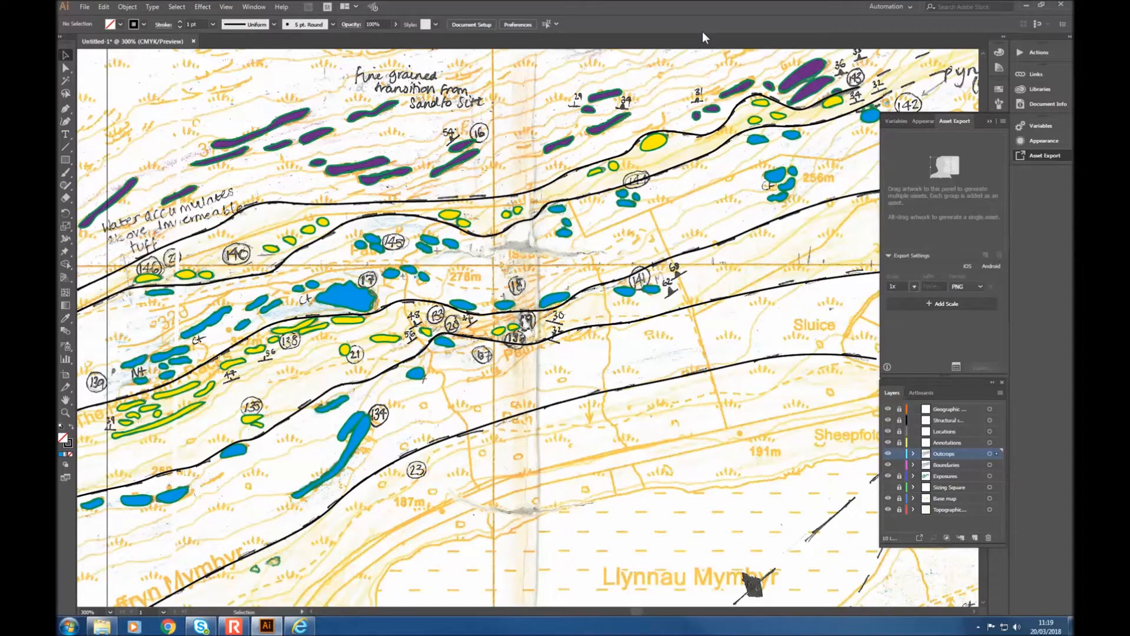
# Step: Paste the boundary lines into Outcrops again at X 78.611 mm and Y 95.956 mm, and lock the Outcrops and Boundaries layers
pyautogui.hotkey('ctrl', 'a')
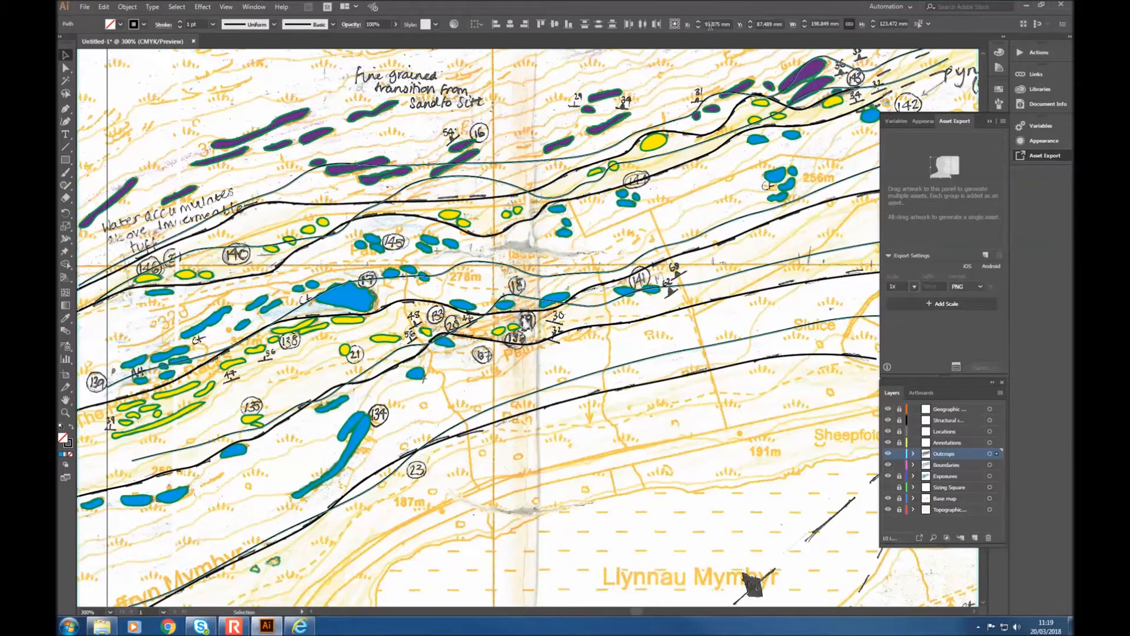
pyautogui.click(711, 25)
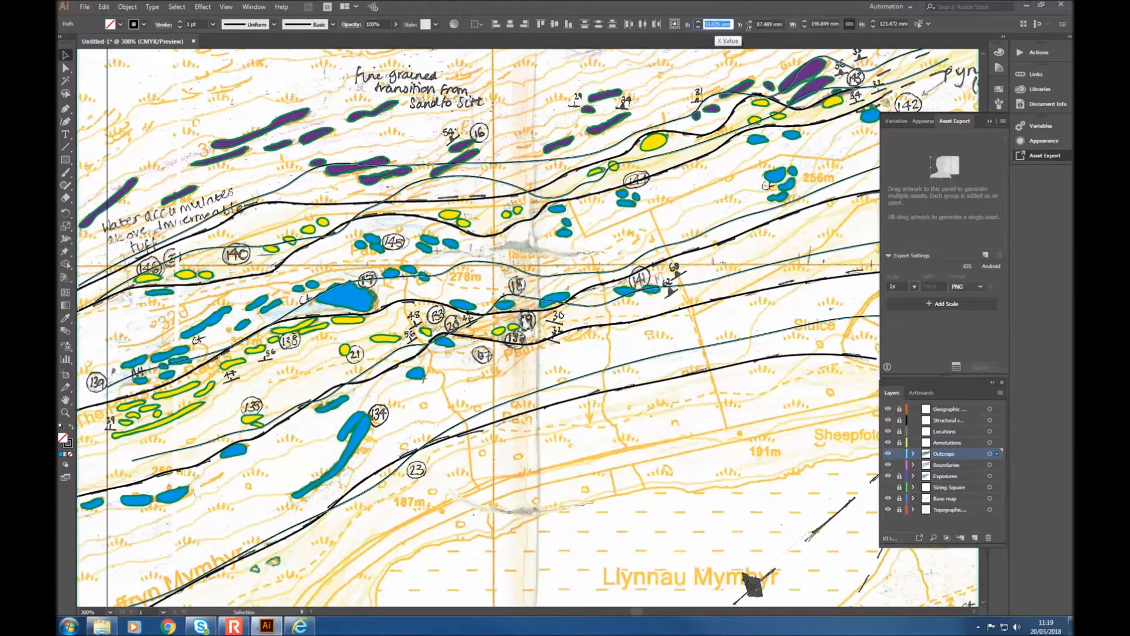
pyautogui.press('BackSpace')
pyautogui.write('78.631')
pyautogui.press('Tab')
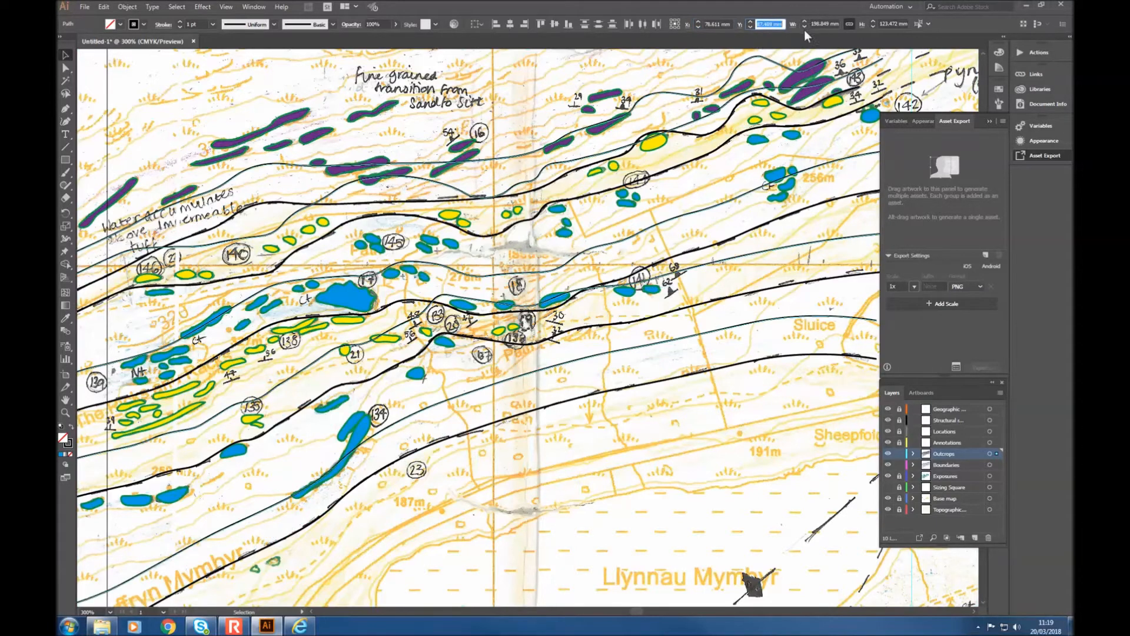
pyautogui.write('45.956')
pyautogui.press('Return')
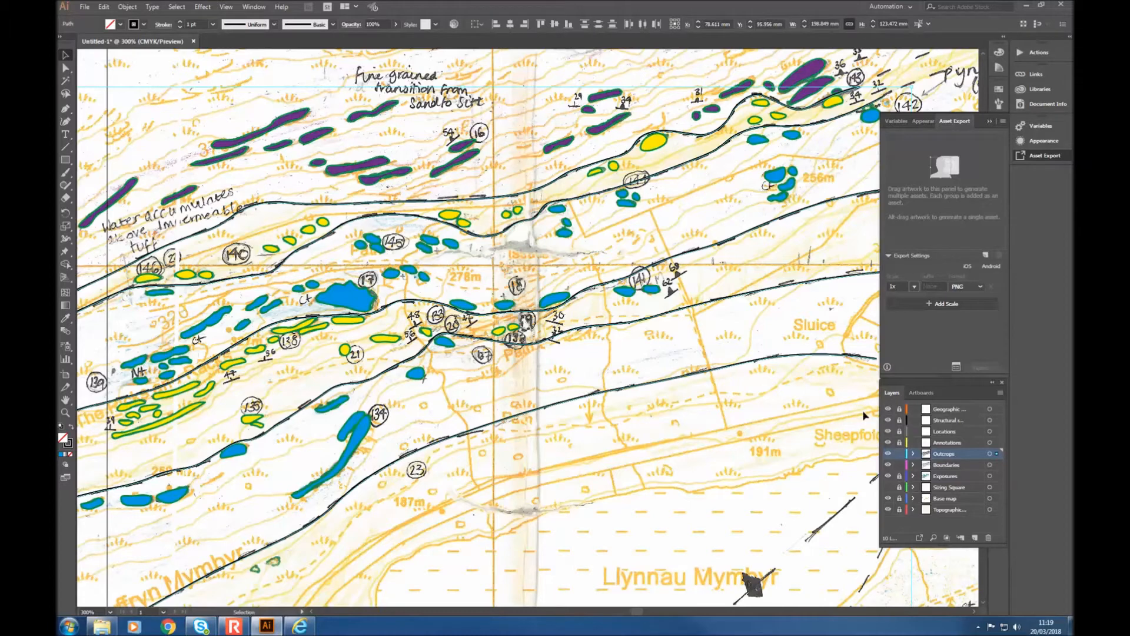
pyautogui.click(899, 454)
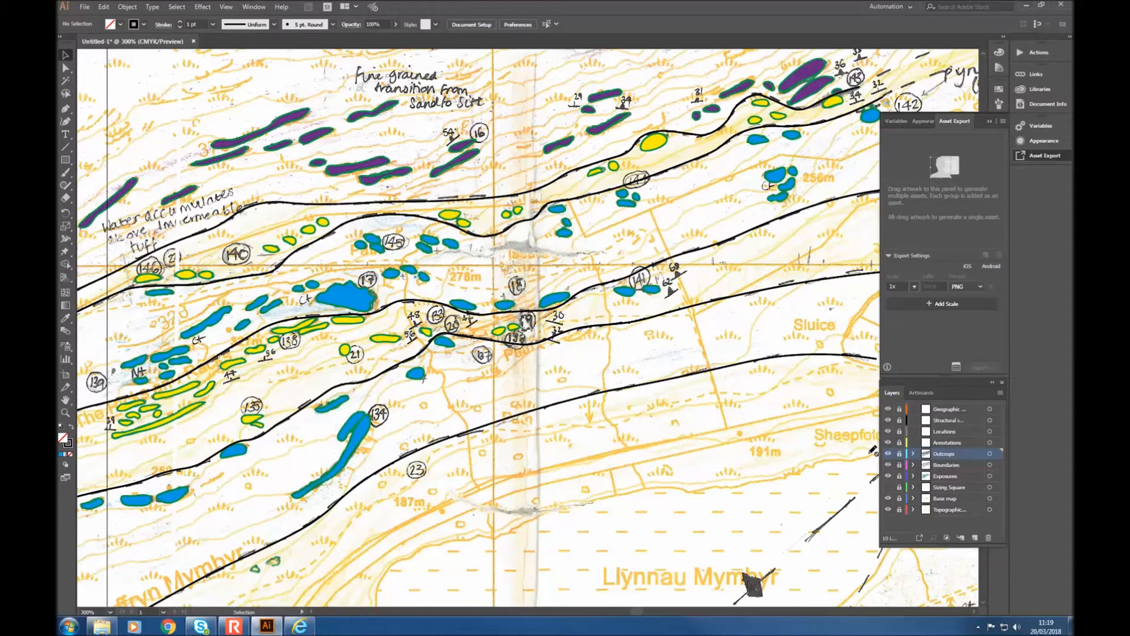
# Step: Unlock the Outcrops layer and select the copied boundary that passes just south of locations 140 and 146
pyautogui.click(312, 612)
pyautogui.click(312, 611)
pyautogui.click(312, 612)
pyautogui.click(312, 611)
pyautogui.click(312, 611)
pyautogui.click(312, 612)
pyautogui.click(312, 611)
pyautogui.click(312, 612)
pyautogui.click(312, 612)
pyautogui.click(311, 611)
pyautogui.click(312, 612)
pyautogui.click(312, 612)
pyautogui.click(312, 611)
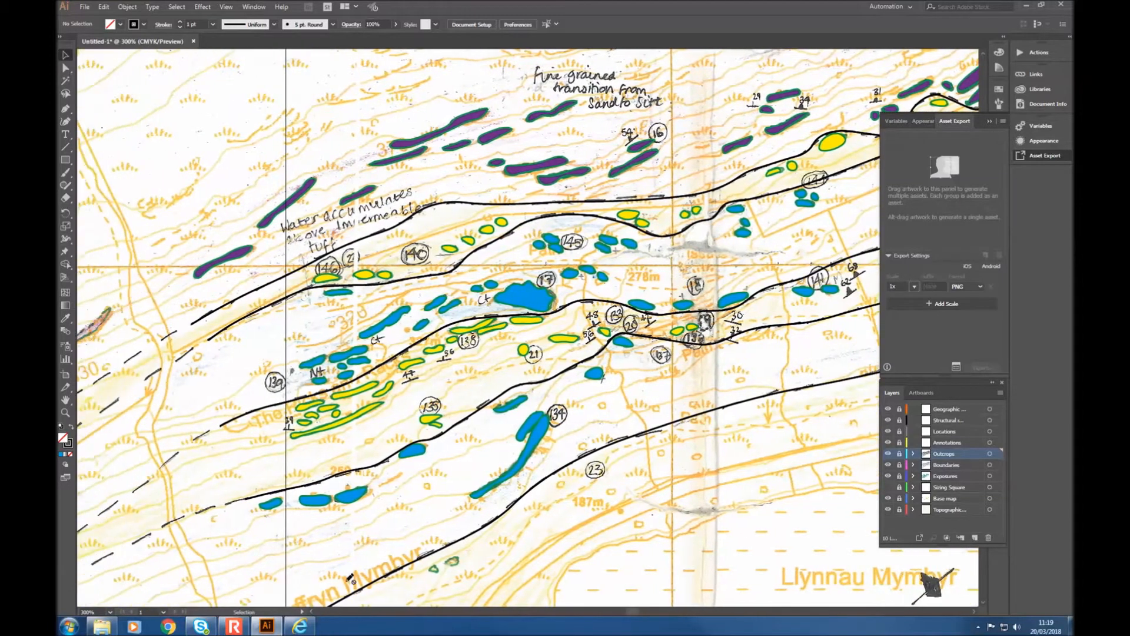
pyautogui.click(899, 455)
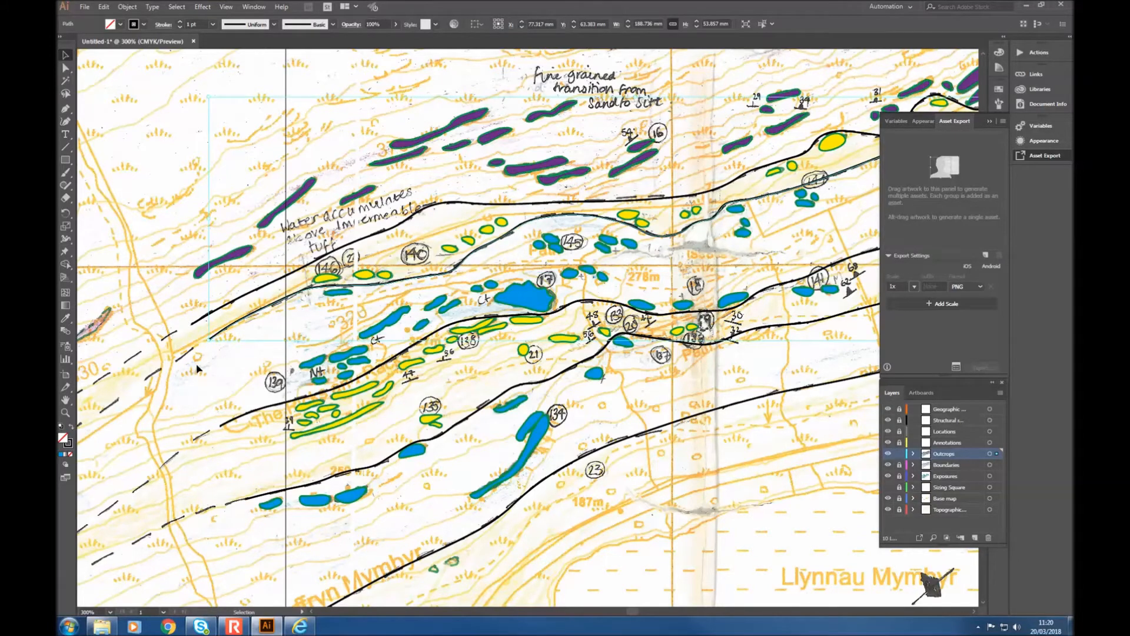
# Step: Use the Pen tool to join the southwestern ends of the boundaries above and below location 139 with a straight segment about 19 mm long
pyautogui.scroll(2, 197, 368)
pyautogui.scroll(2, 218, 343)
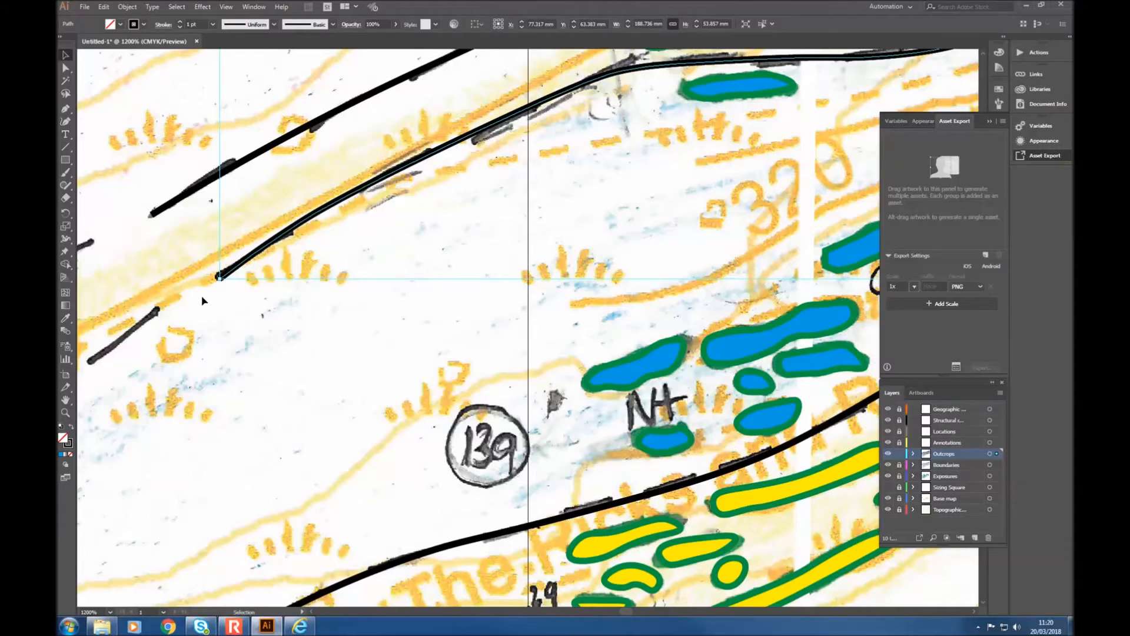
pyautogui.scroll(-1, 324, 287)
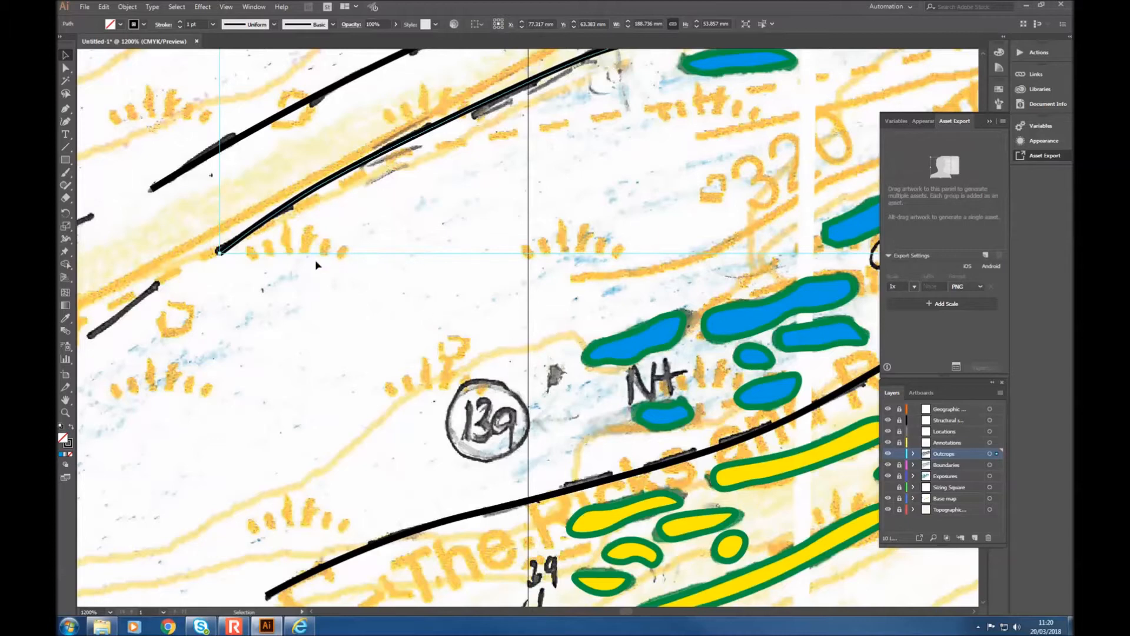
pyautogui.click(66, 108)
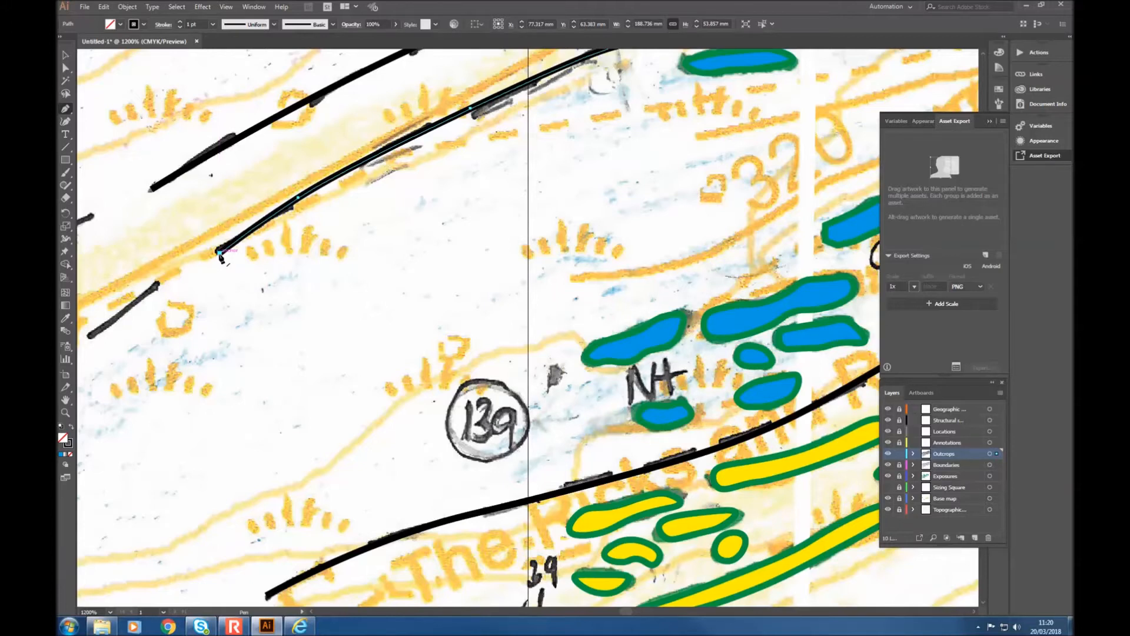
pyautogui.moveTo(219, 253); pyautogui.dragTo(303, 190)
pyautogui.scroll(-1, 260, 411)
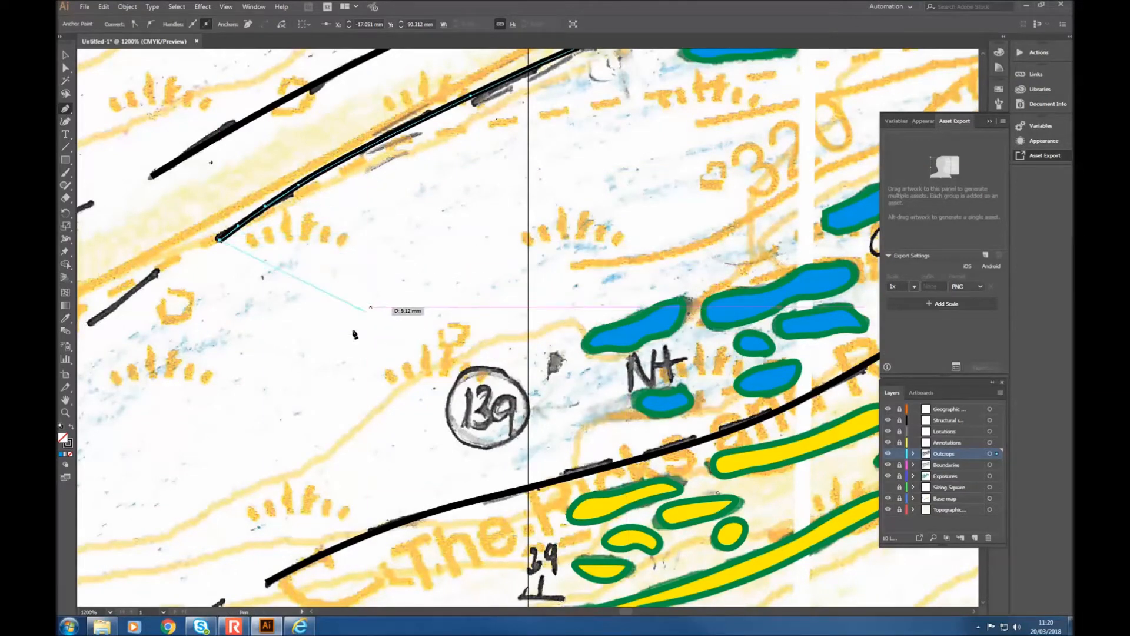
pyautogui.scroll(-2, 240, 347)
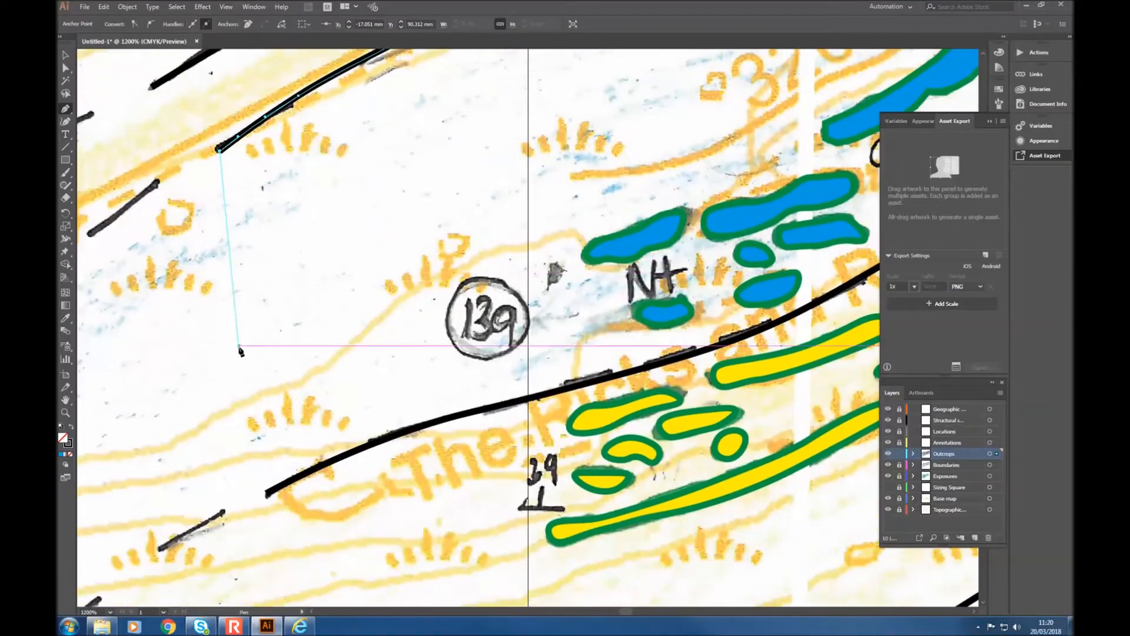
pyautogui.scroll(-1, 255, 409)
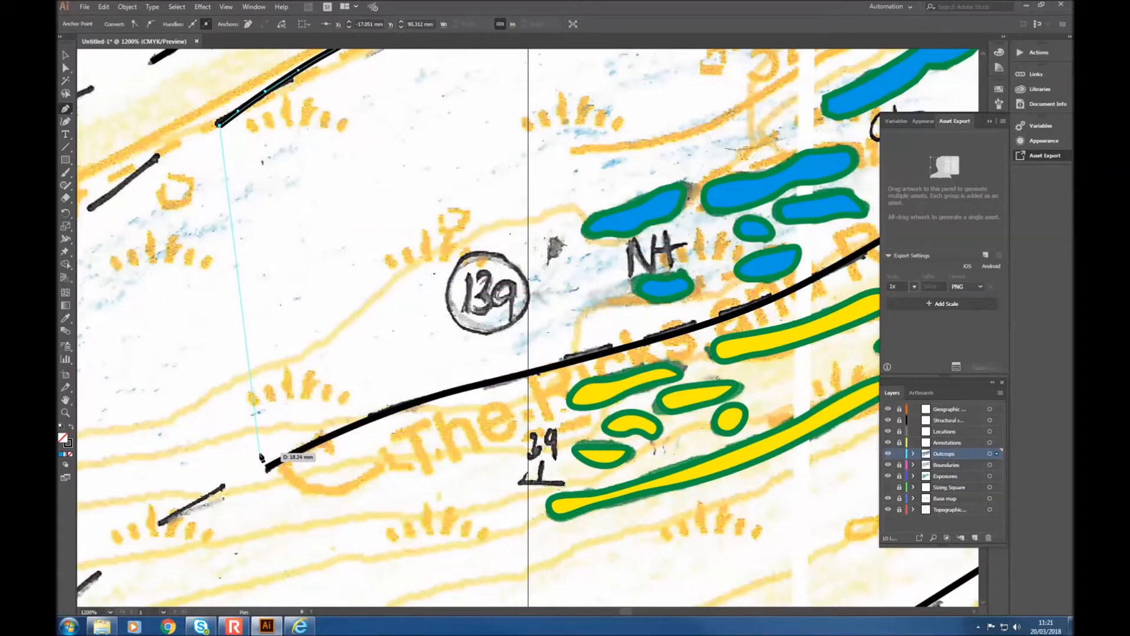
pyautogui.click(267, 467)
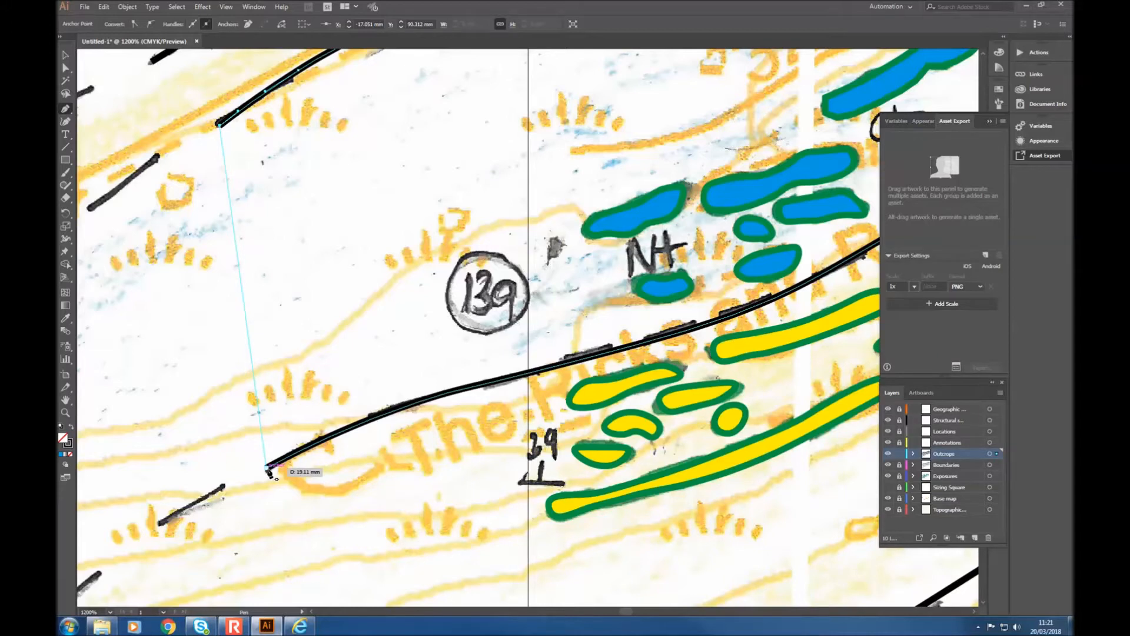
pyautogui.click(267, 469)
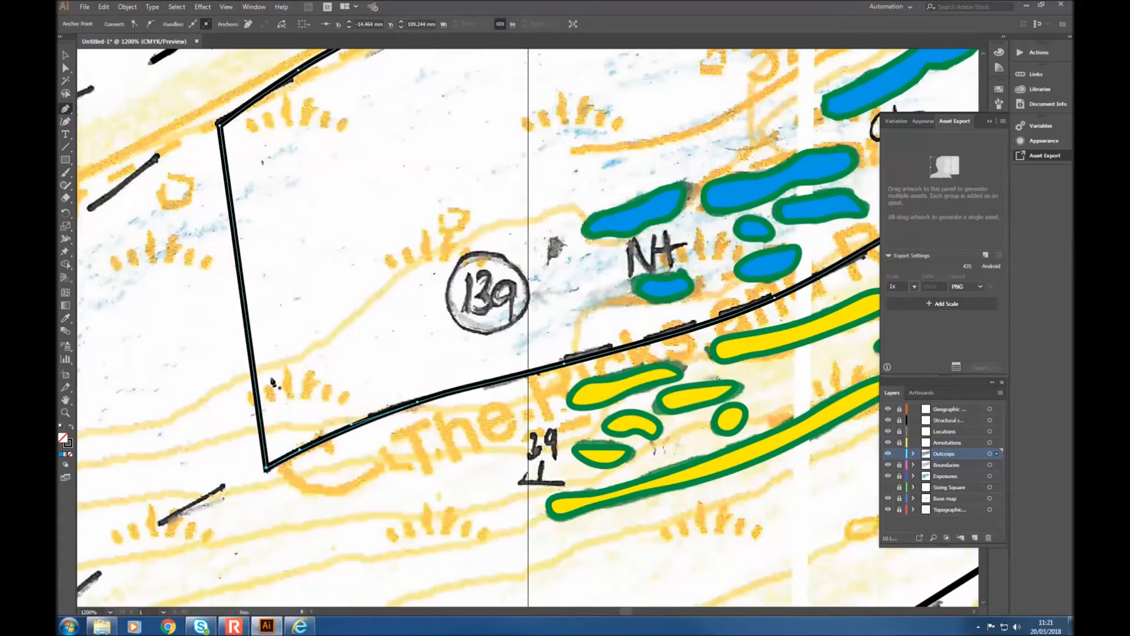
# Step: Use the Pen tool to close the outcrop shape at its northeastern end near location 142 with a straight segment about 21 mm long
pyautogui.scroll(3, 525, 327)
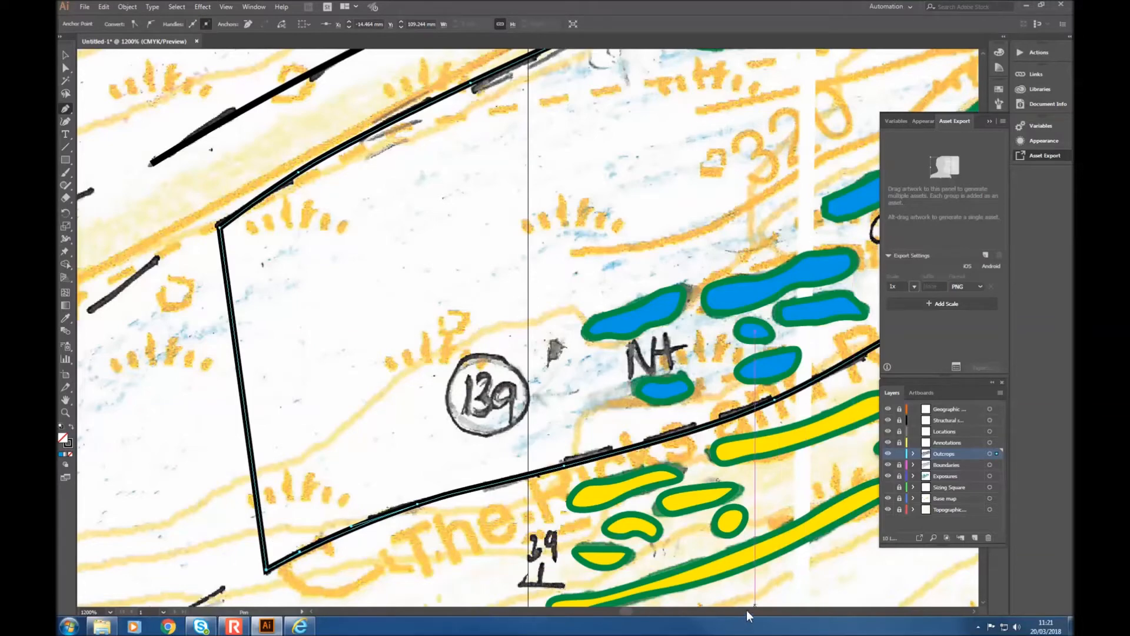
pyautogui.hscroll(10, 790, 610)
pyautogui.scroll(4, 791, 611)
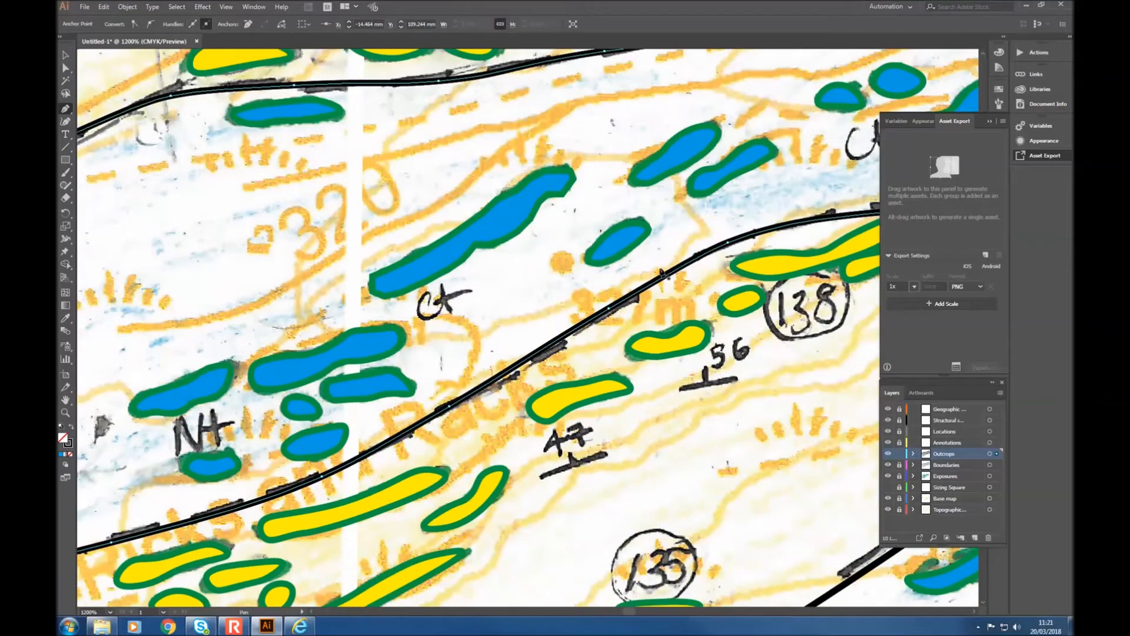
pyautogui.hscroll(15, 853, 609)
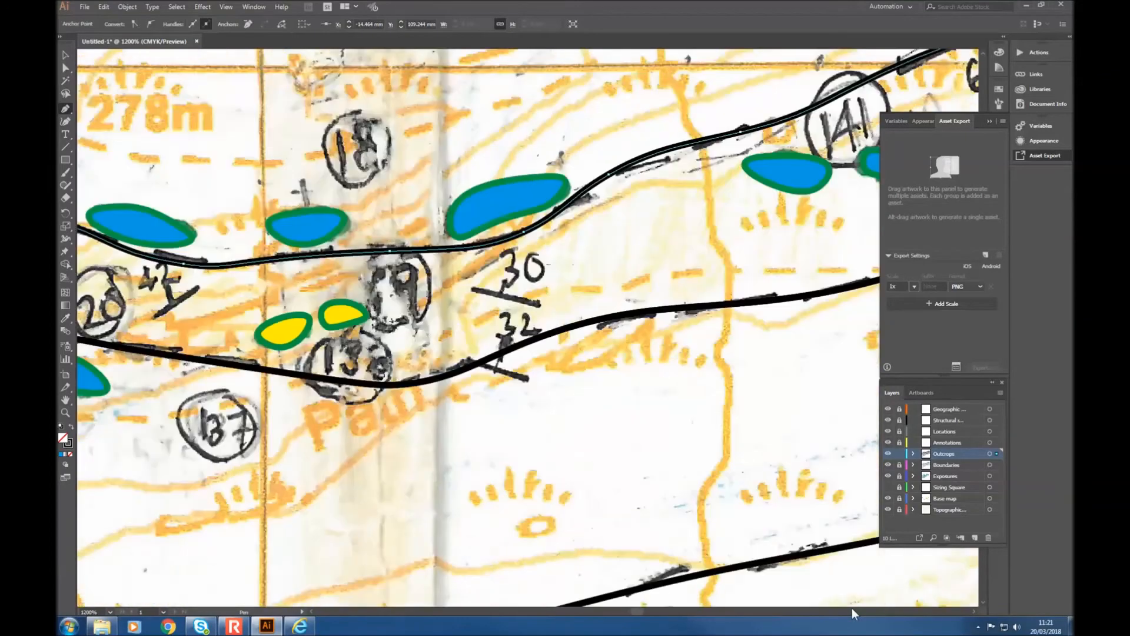
pyautogui.scroll(2, 719, 278)
pyautogui.scroll(8, 719, 278)
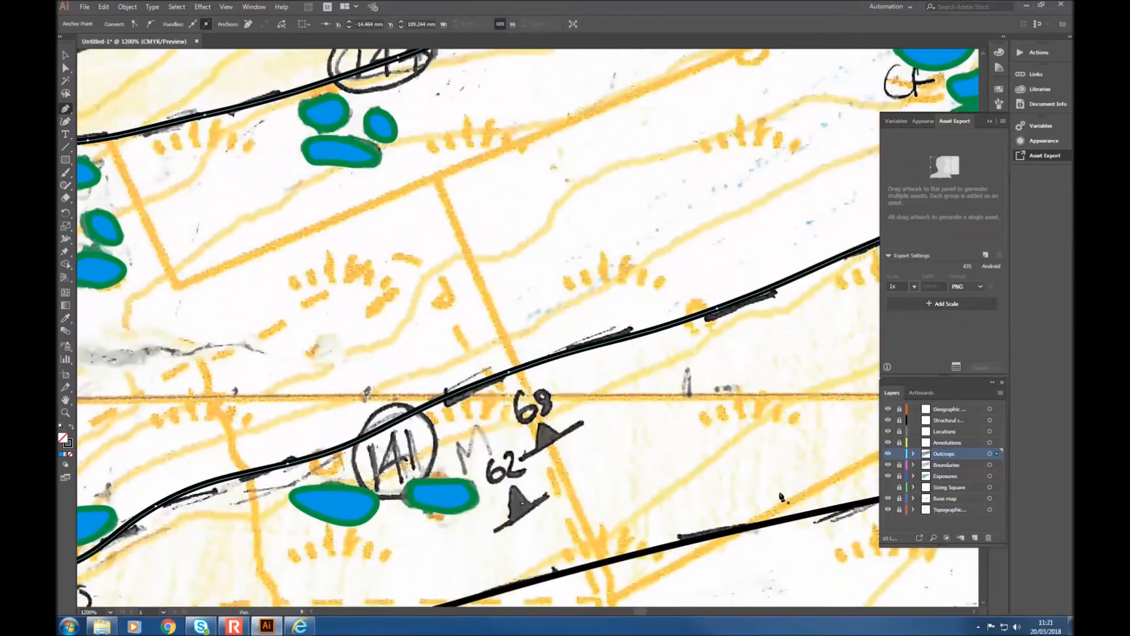
pyautogui.hscroll(12, 817, 614)
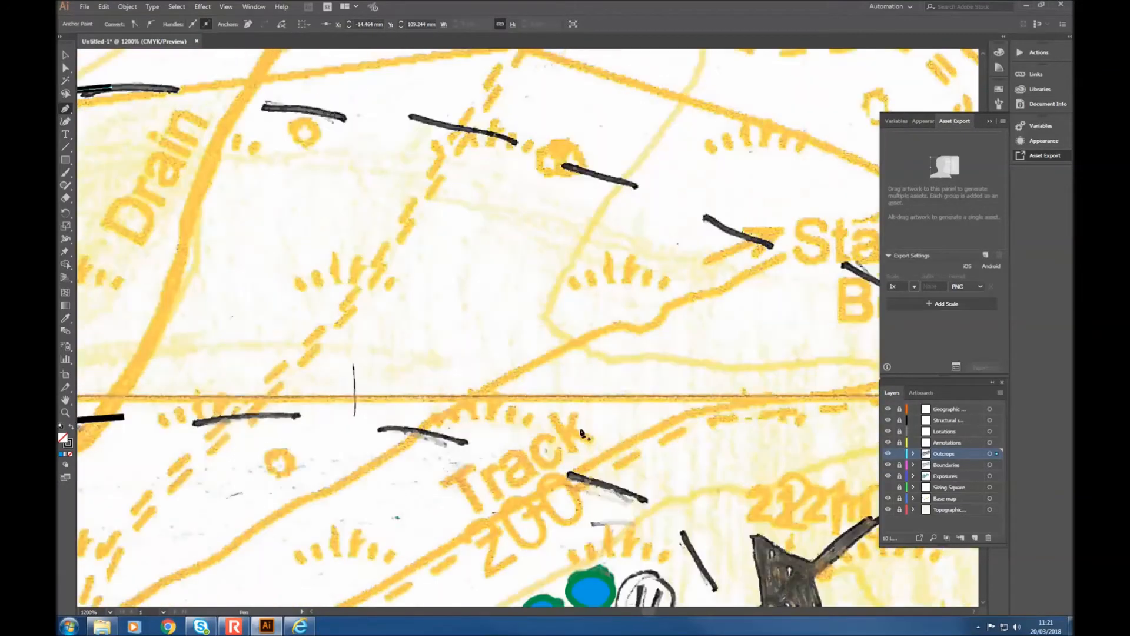
pyautogui.scroll(3, 399, 365)
pyautogui.scroll(3, 399, 366)
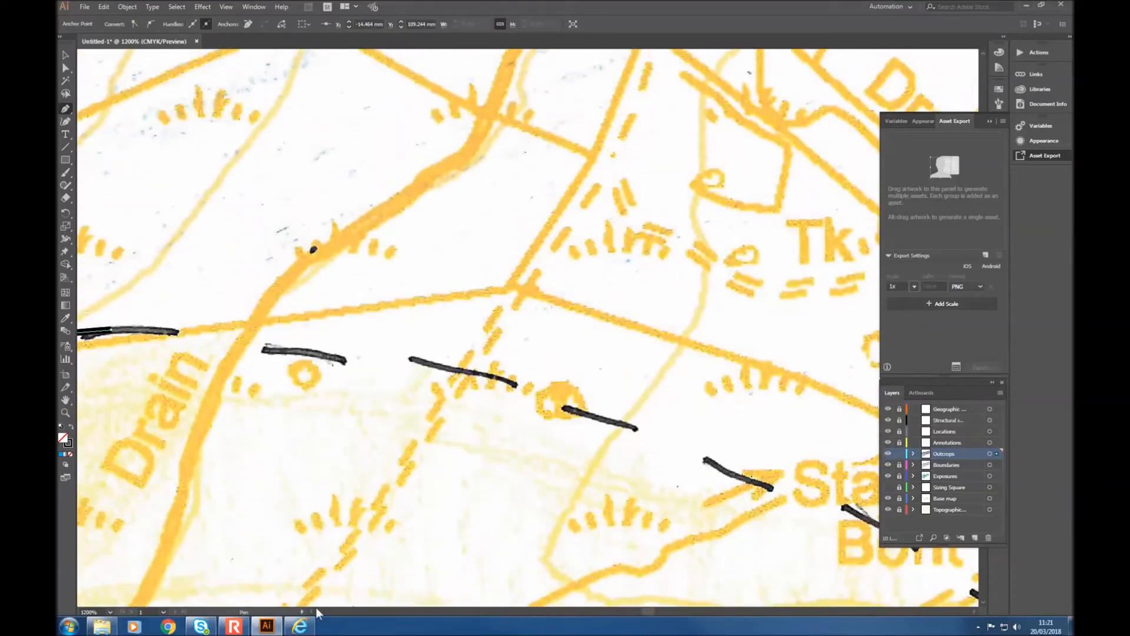
pyautogui.hscroll(-3, 315, 613)
pyautogui.hscroll(-15, 313, 615)
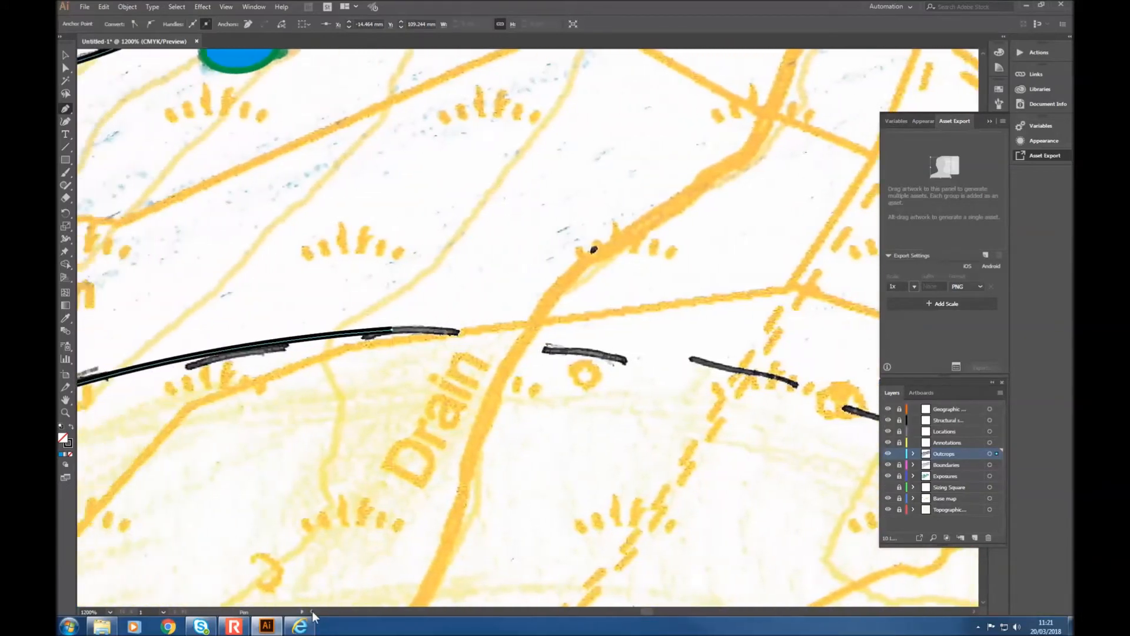
pyautogui.scroll(5, 547, 295)
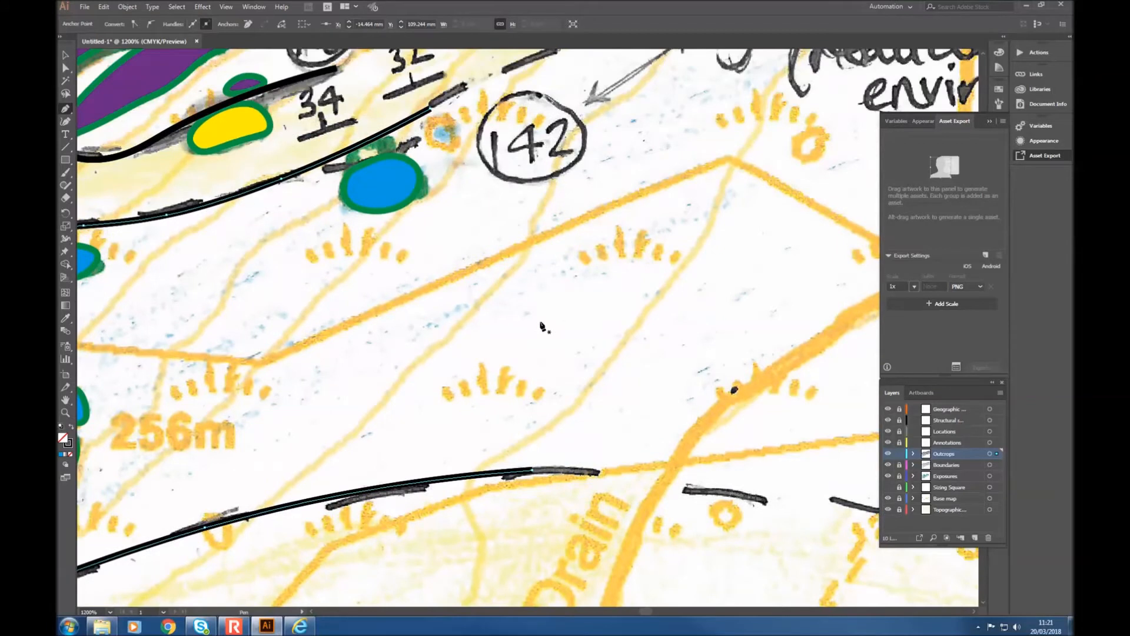
pyautogui.scroll(-1, 540, 473)
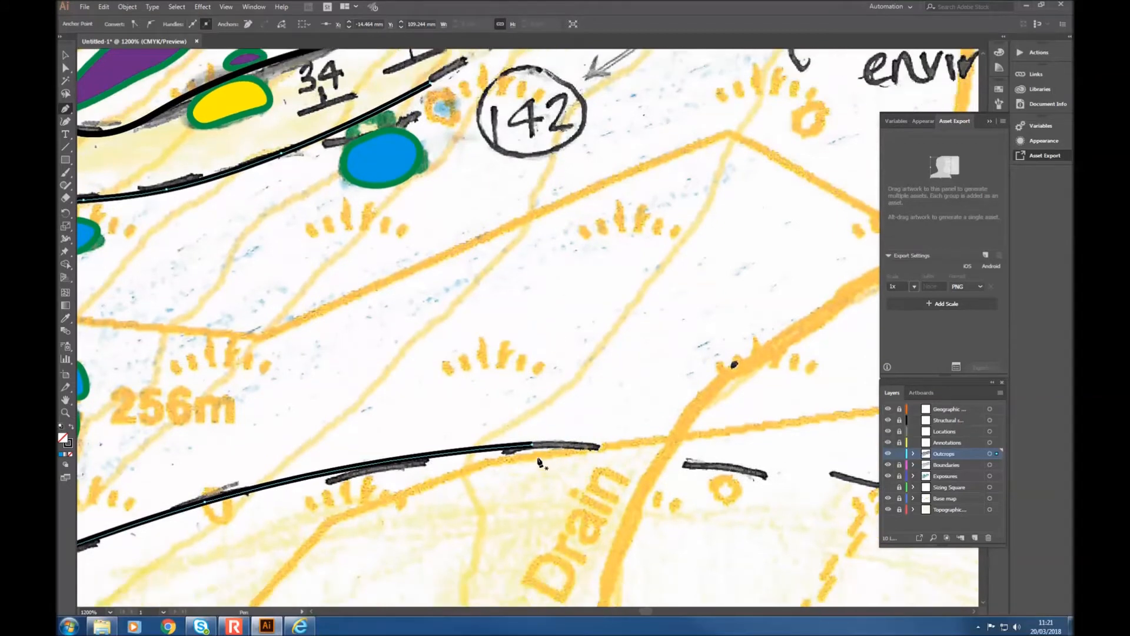
pyautogui.click(533, 445)
pyautogui.scroll(2, 493, 339)
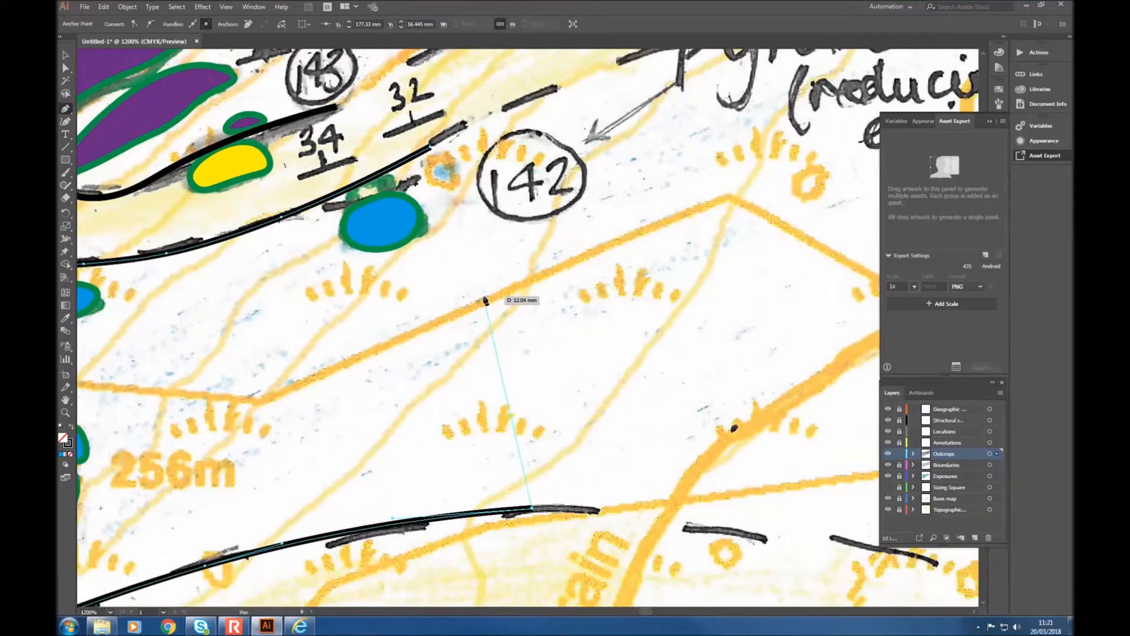
pyautogui.scroll(1, 484, 298)
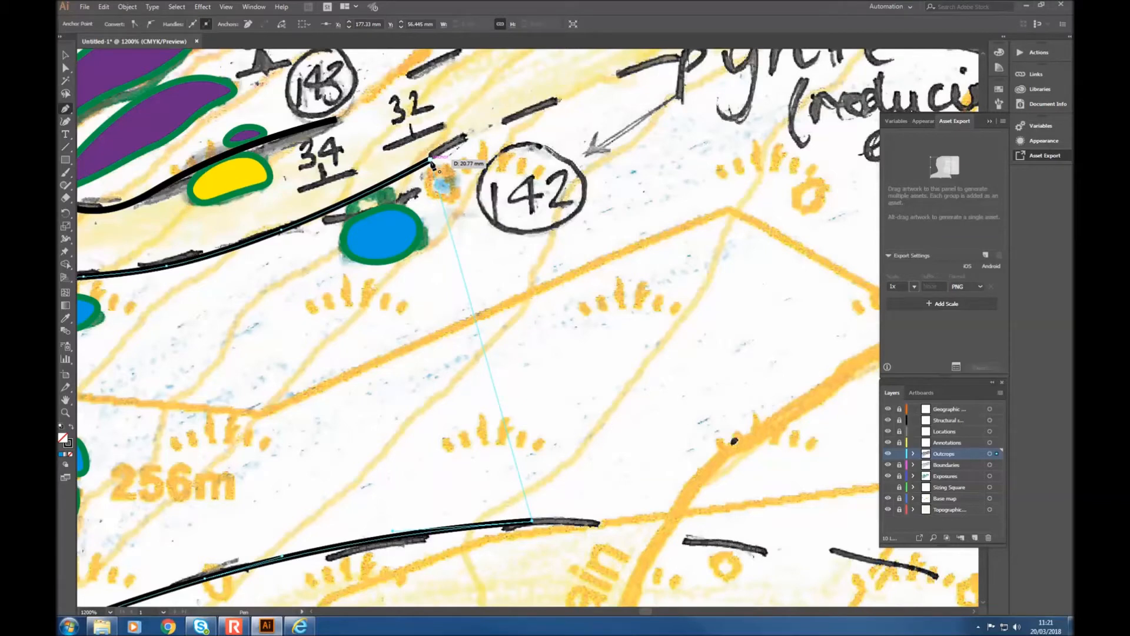
pyautogui.click(431, 161)
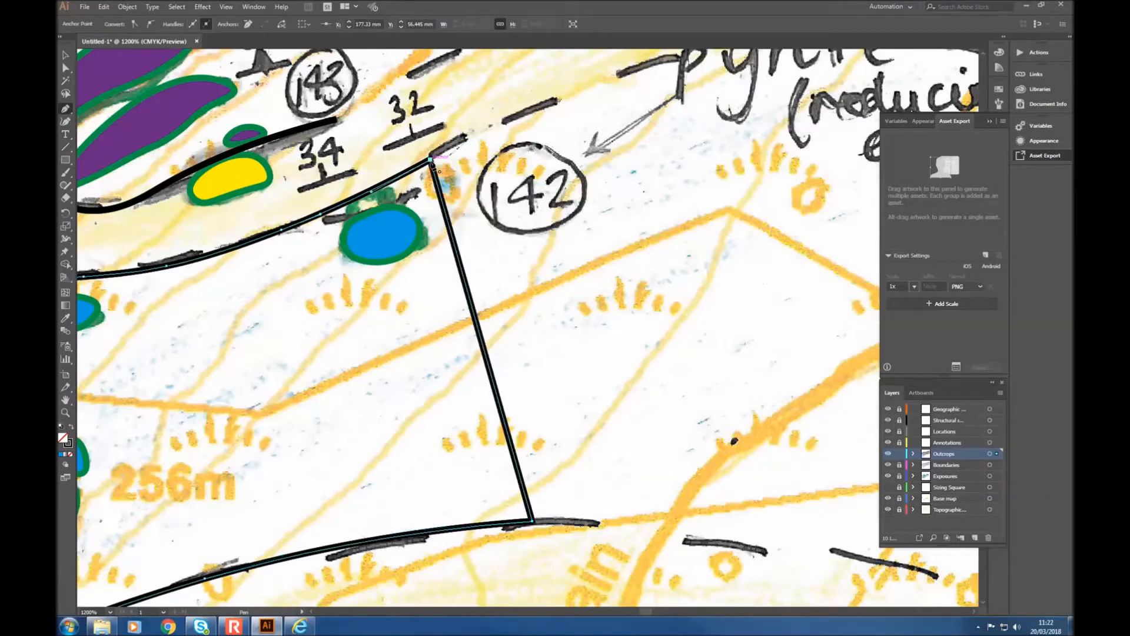
# Step: Examine the closed outcrop outline westward from location 142, and deselect it
pyautogui.scroll(-3, 354, 339)
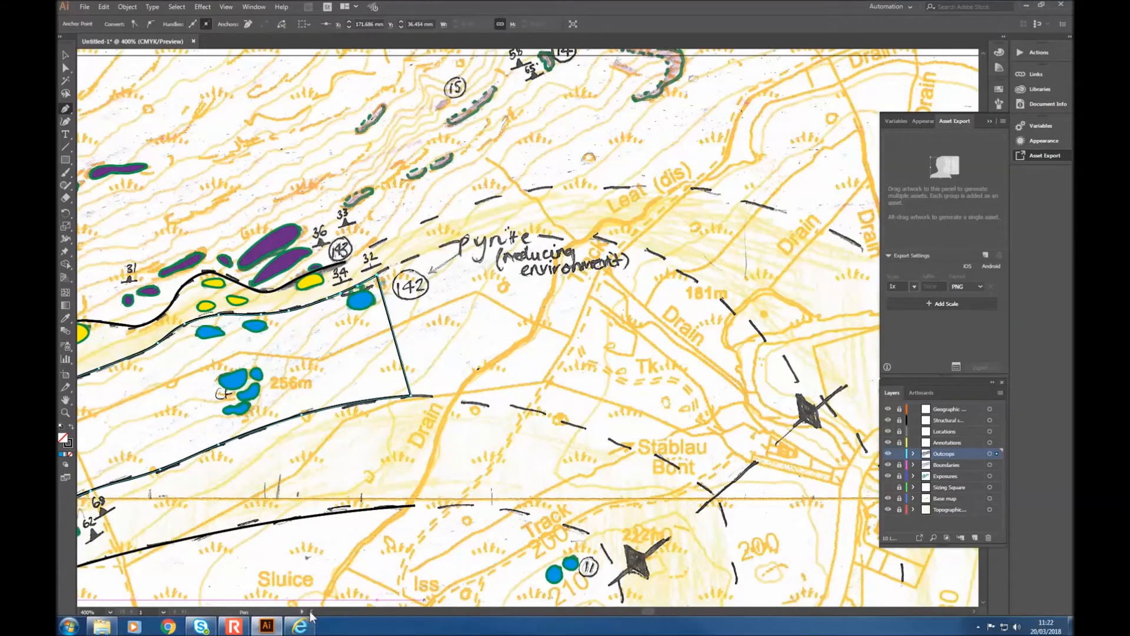
pyautogui.hscroll(-10, 310, 615)
pyautogui.hscroll(-6, 310, 614)
pyautogui.scroll(-2, 312, 417)
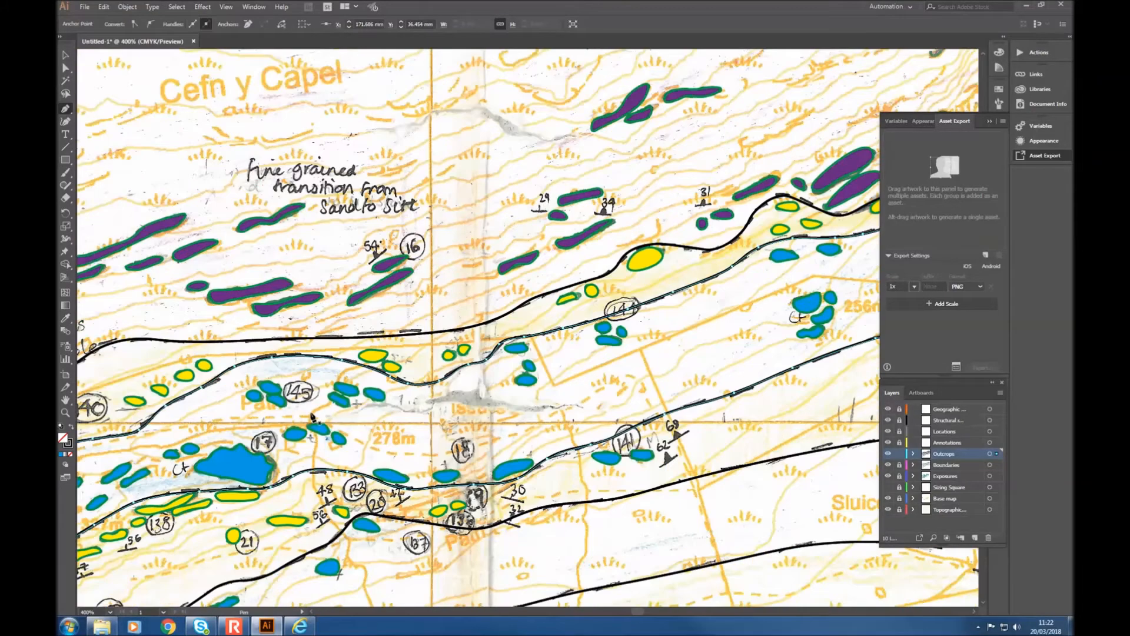
pyautogui.scroll(-1, 313, 417)
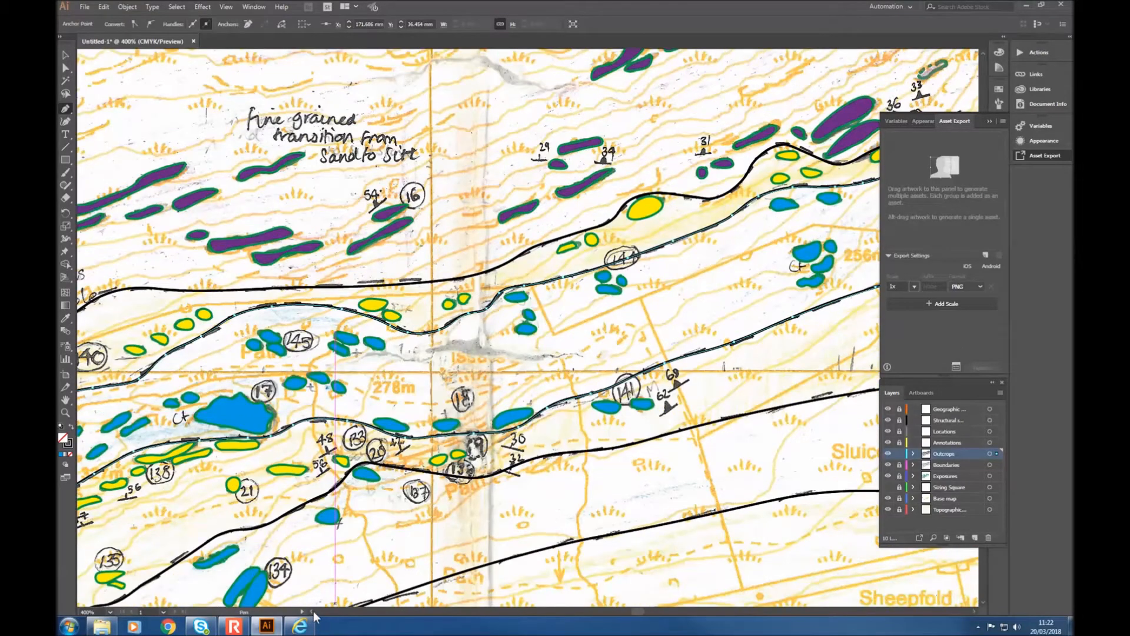
pyautogui.hscroll(-4, 313, 615)
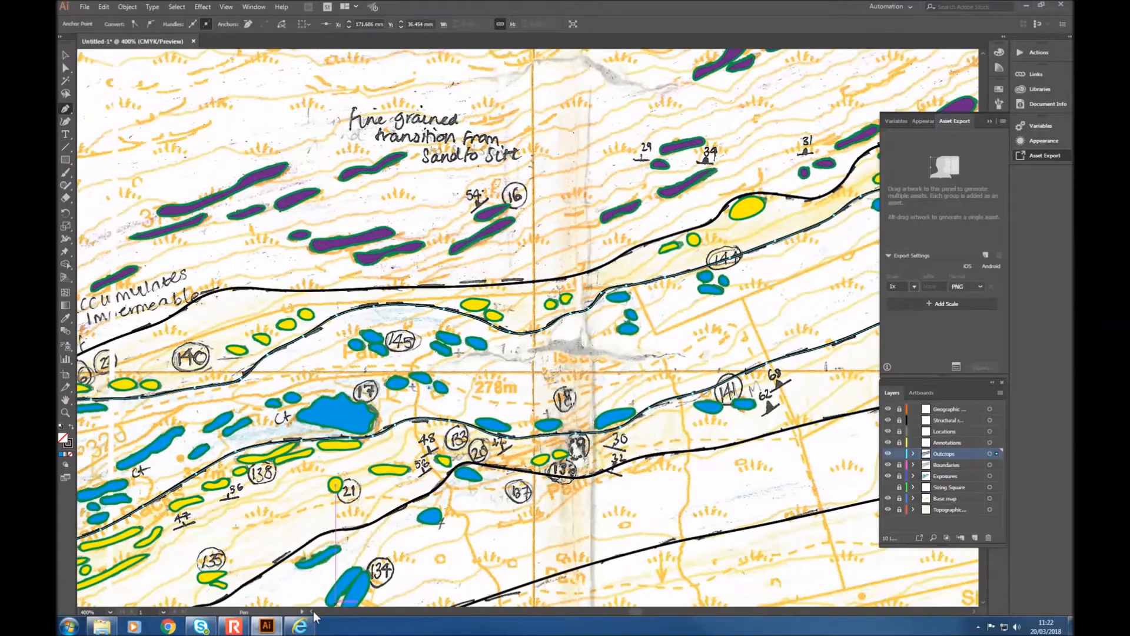
pyautogui.press('v')
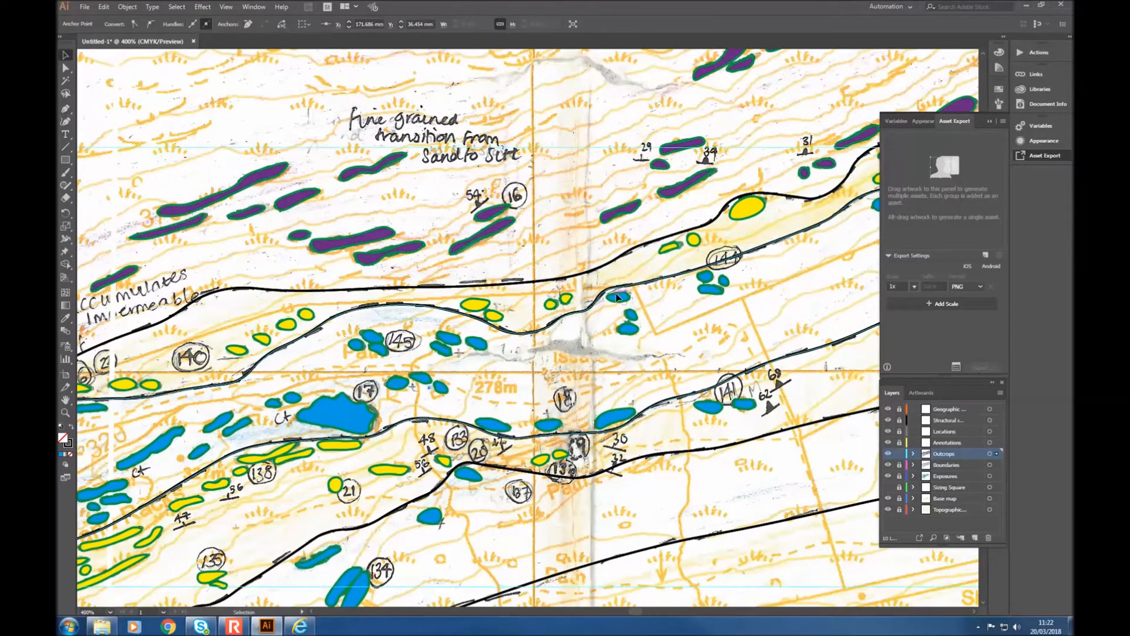
pyautogui.click(808, 283)
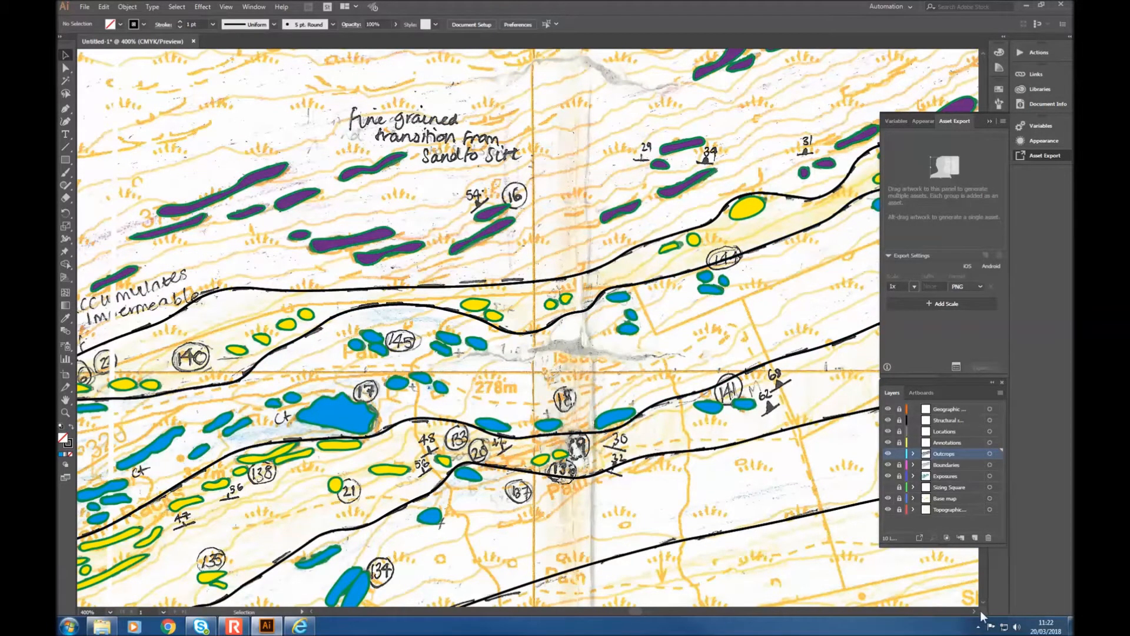
# Step: Select the closed outcrop shape, fill it with the CMYK Cyan swatch and set its stroke to None
pyautogui.moveTo(974, 612); pyautogui.dragTo(973, 610)
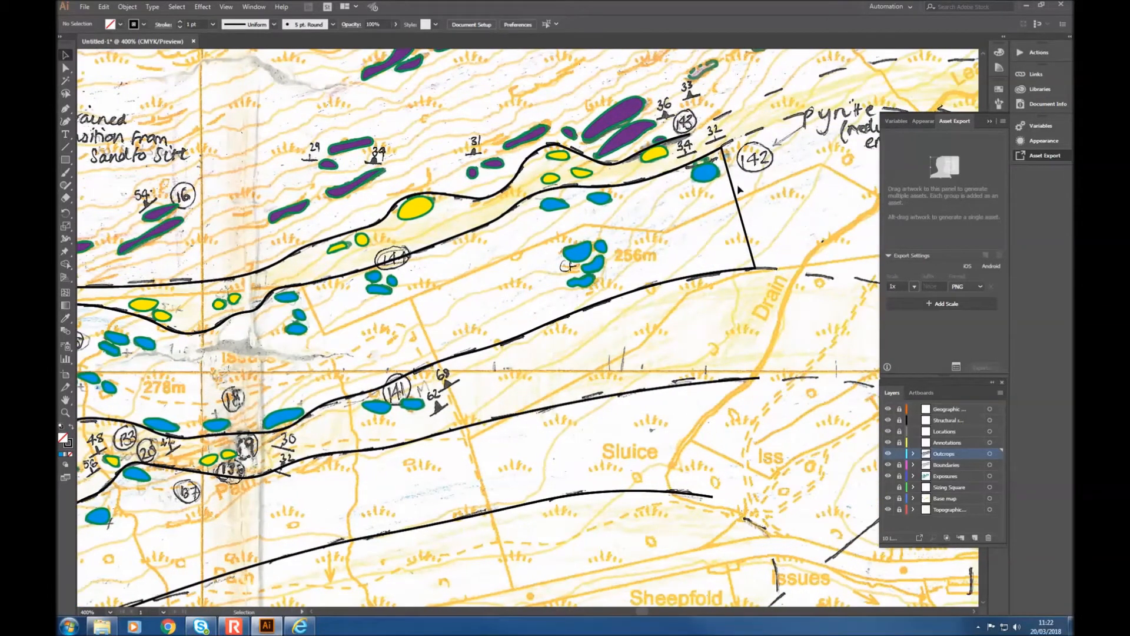
pyautogui.click(740, 200)
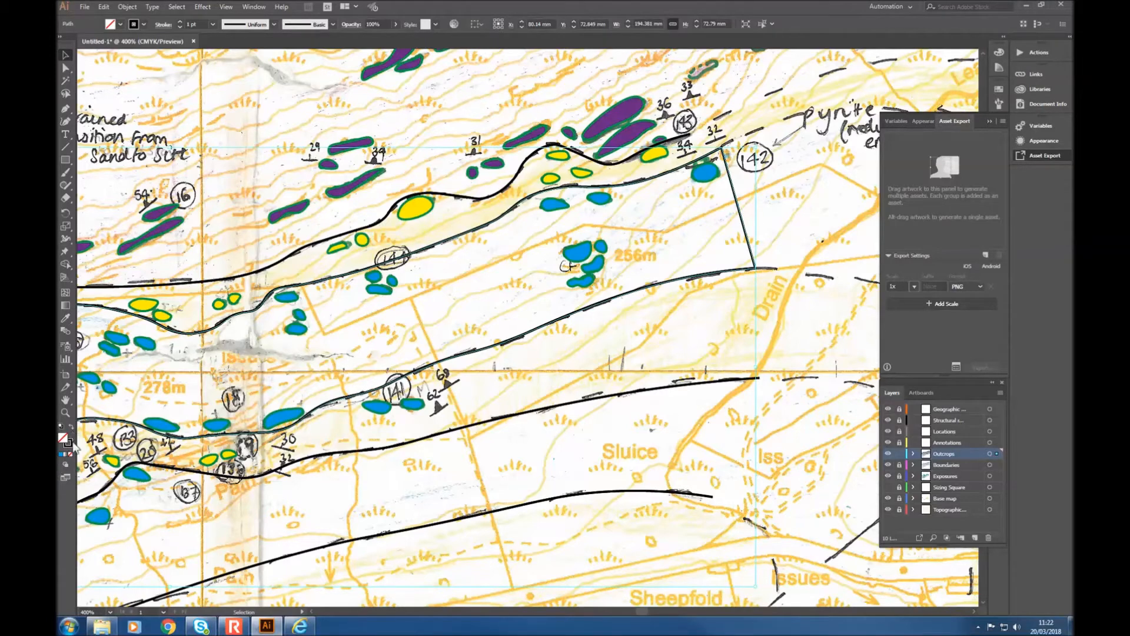
pyautogui.click(119, 24)
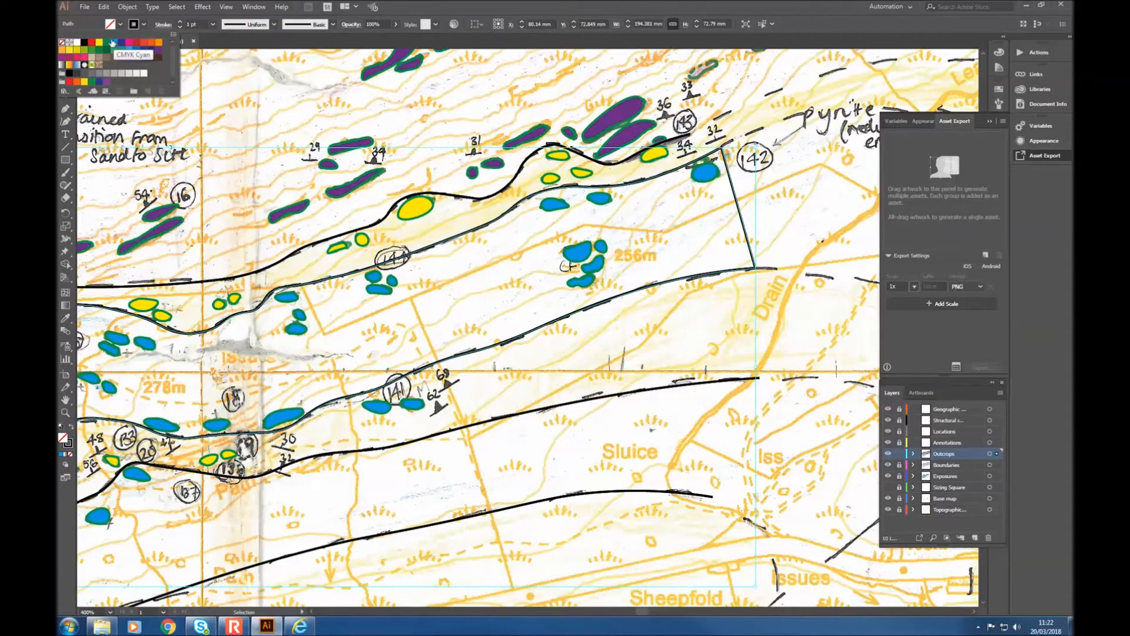
pyautogui.click(116, 45)
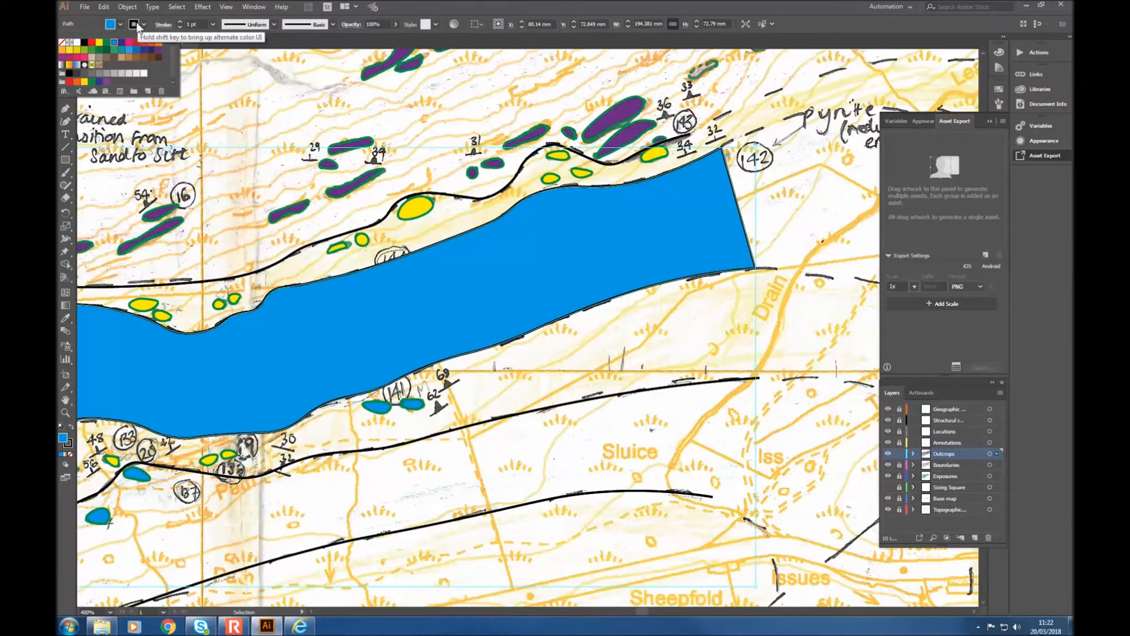
pyautogui.click(143, 24)
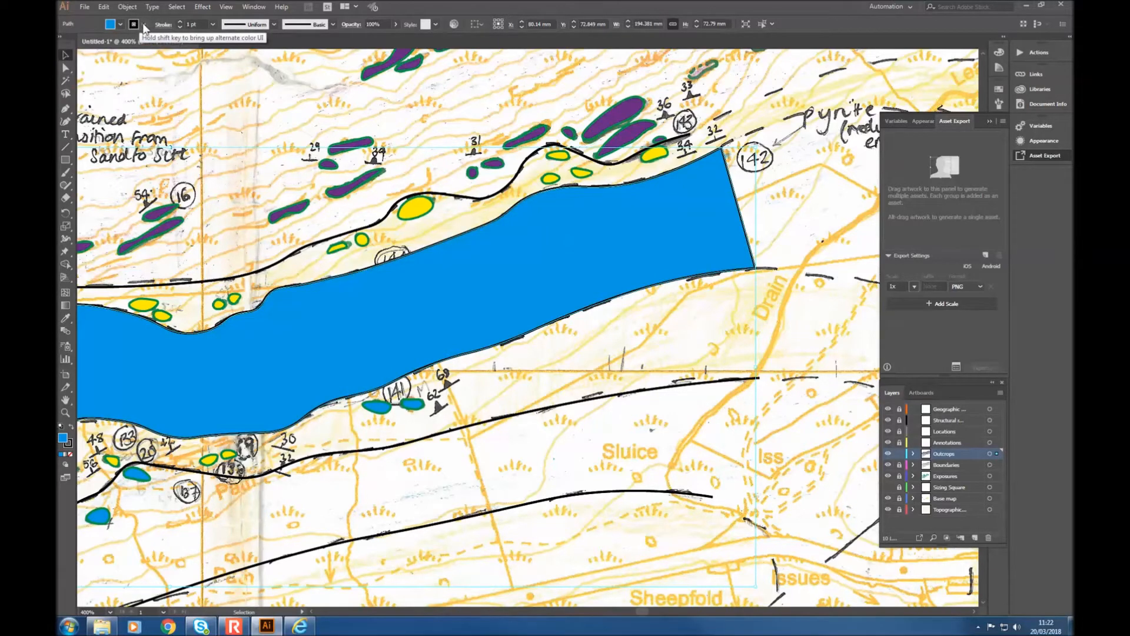
pyautogui.click(143, 24)
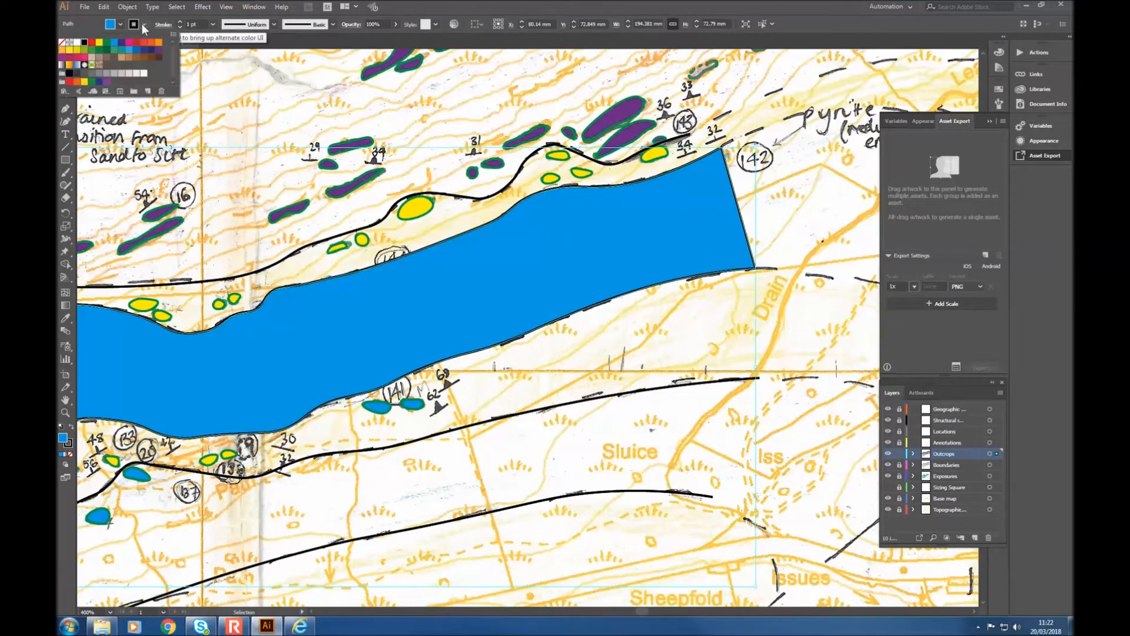
pyautogui.click(62, 43)
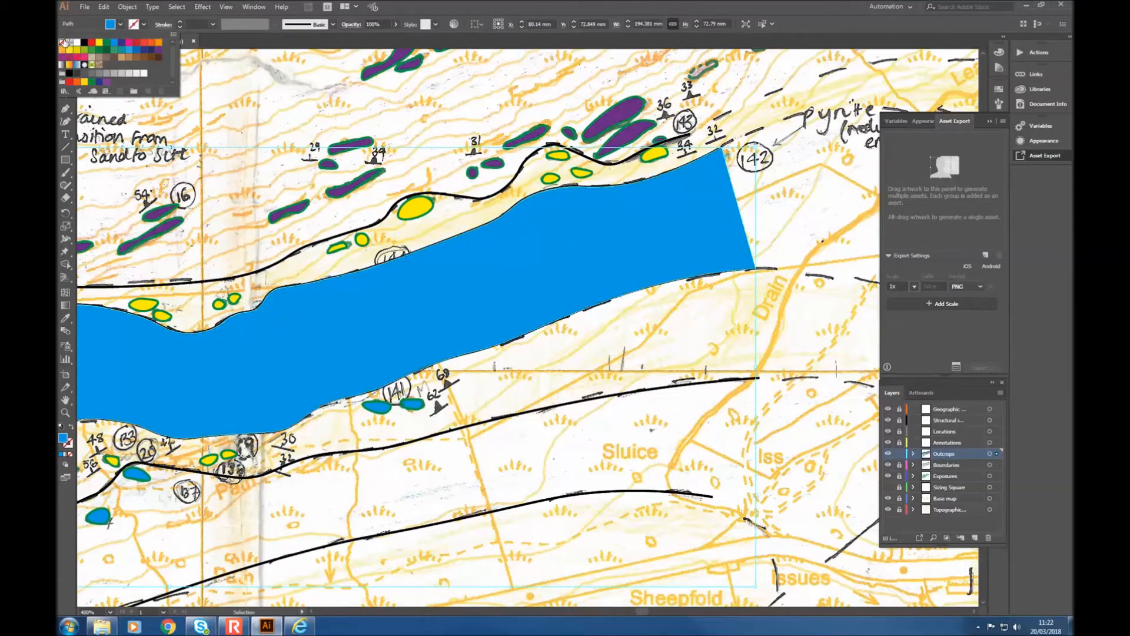
pyautogui.click(507, 5)
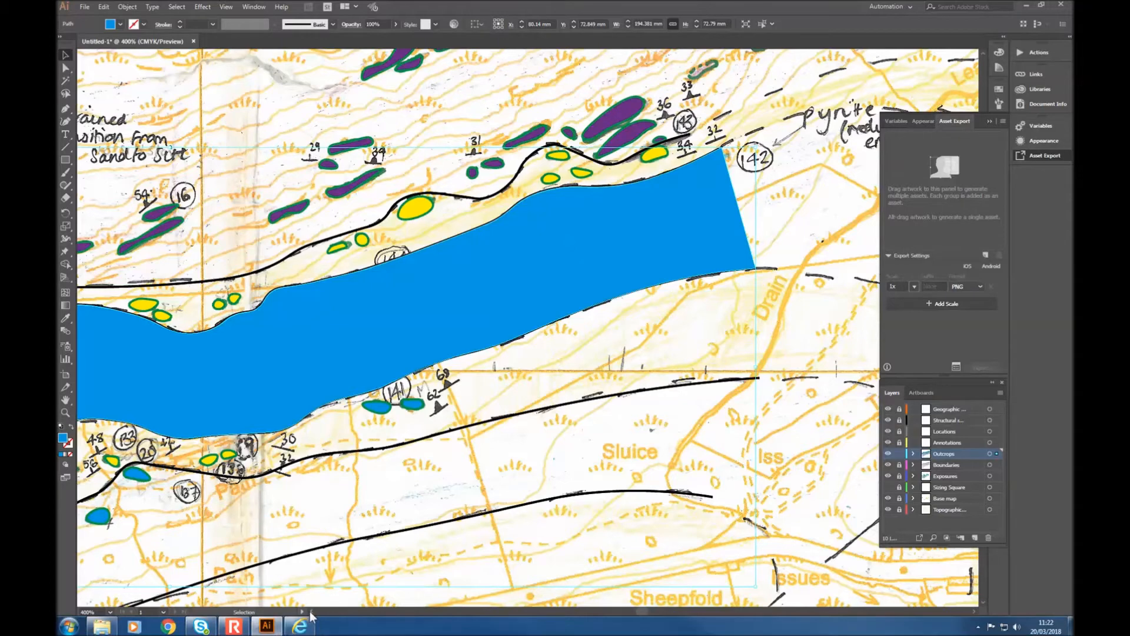
# Step: Try opacities of 50% and 30% on the blue outcrop shape
pyautogui.hscroll(-5, 310, 611)
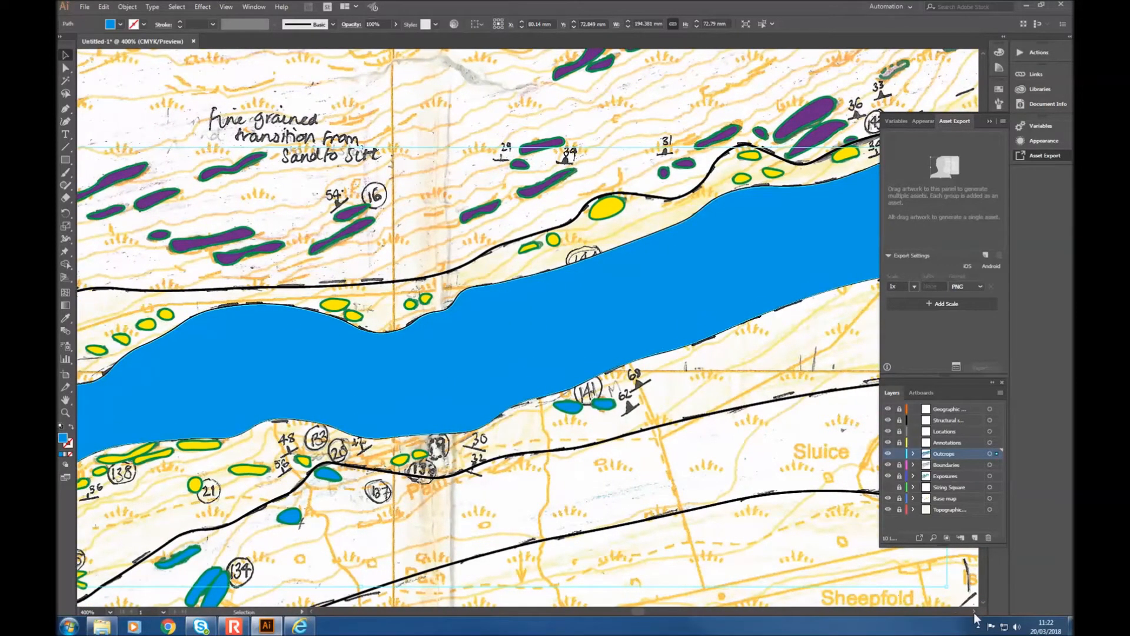
pyautogui.hscroll(3, 973, 612)
pyautogui.hscroll(12, 973, 612)
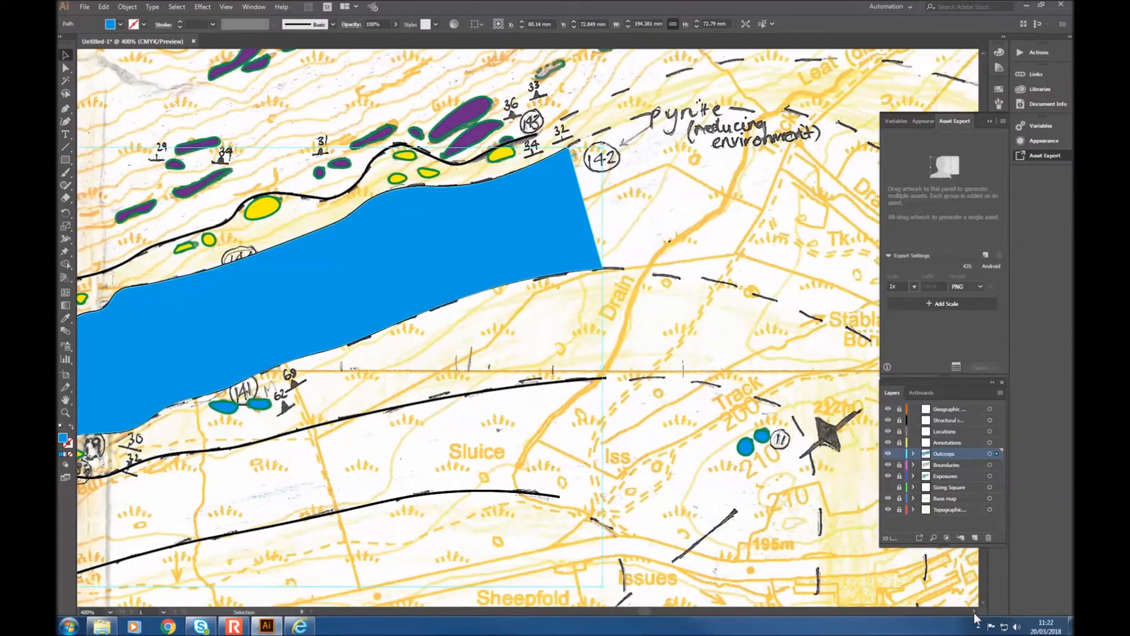
pyautogui.scroll(4, 455, 294)
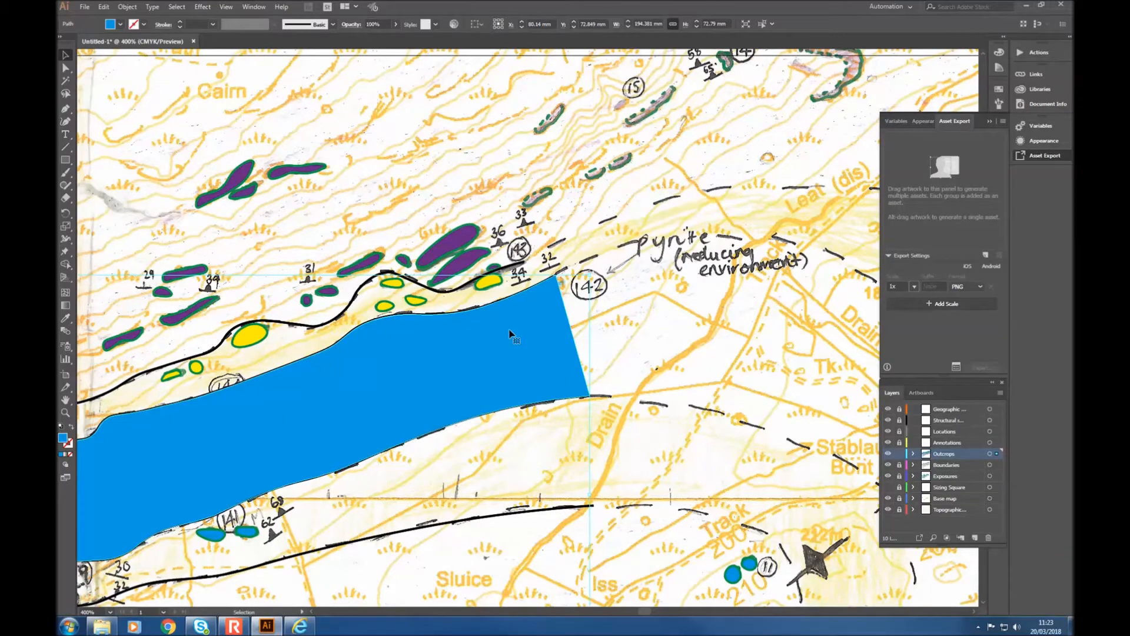
pyautogui.scroll(1, 502, 347)
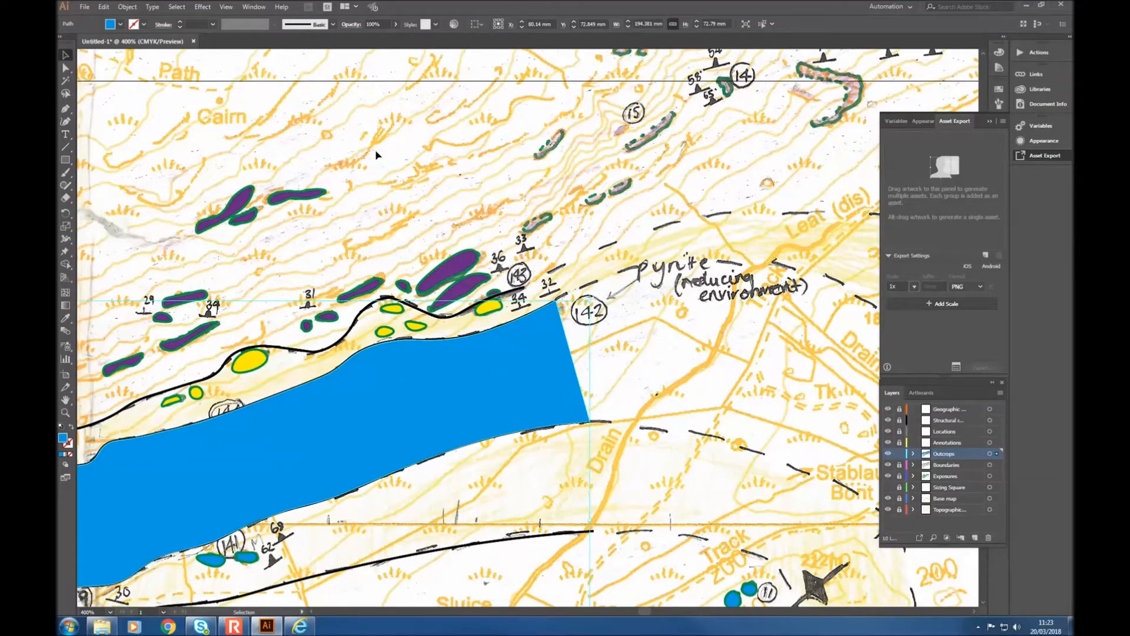
pyautogui.click(368, 25)
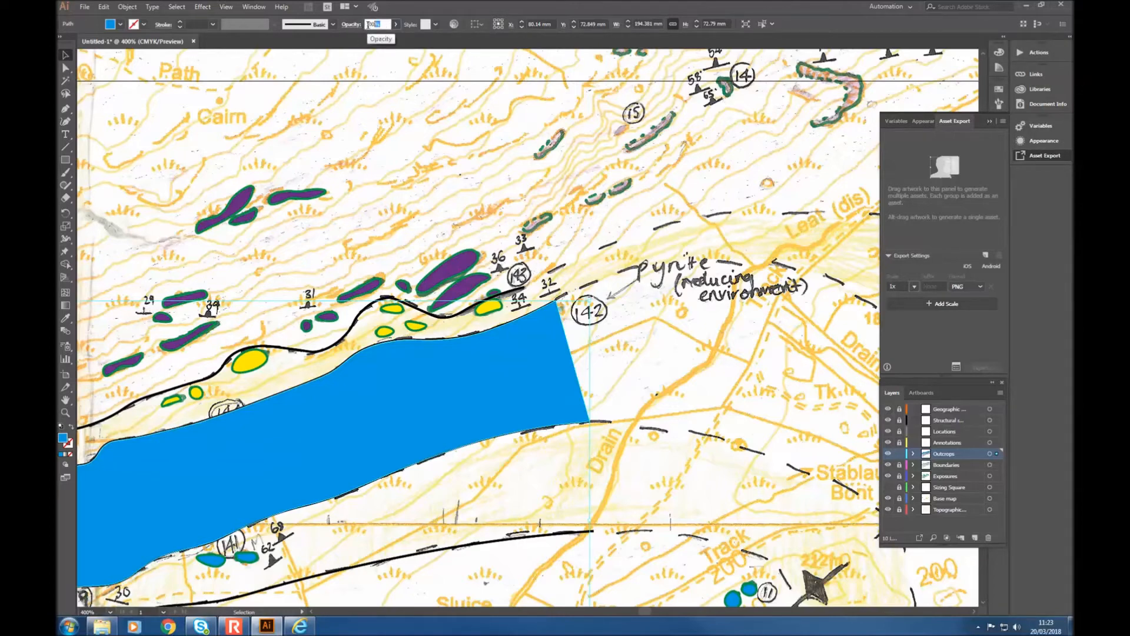
pyautogui.write('50')
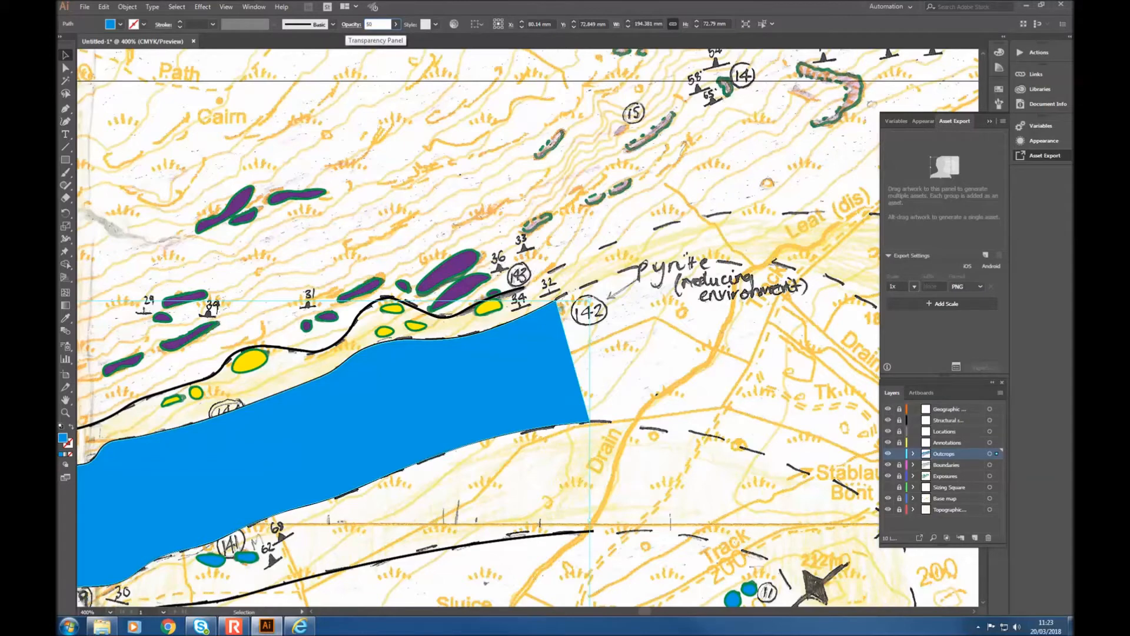
pyautogui.press('Return')
pyautogui.click(380, 25)
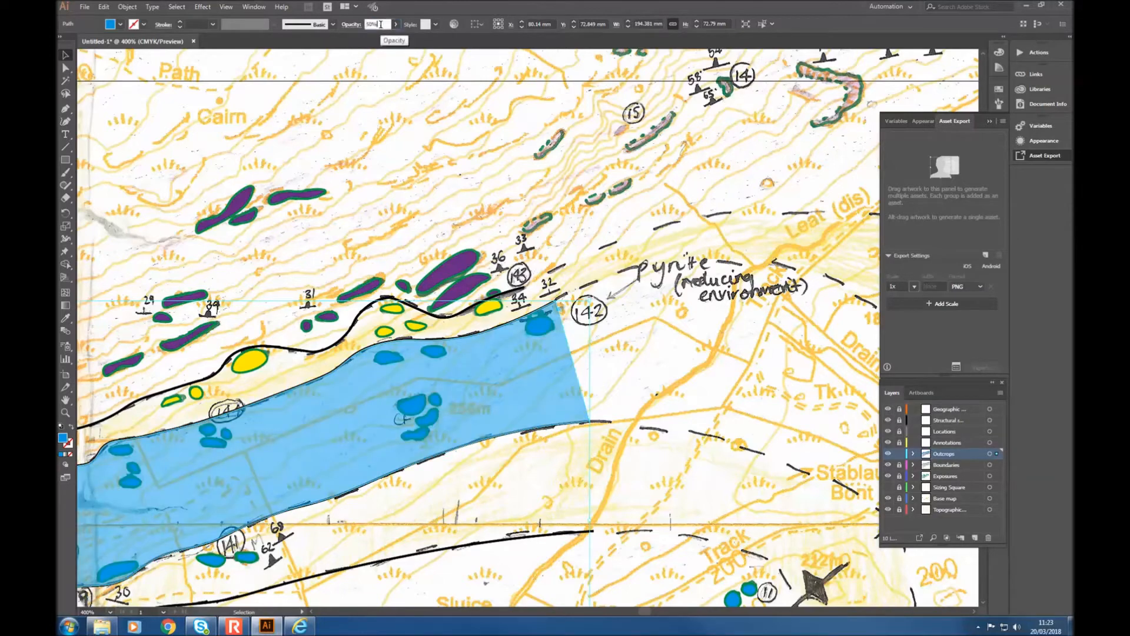
pyautogui.write('30')
pyautogui.press('Return')
# Step: Set the blue outcrop shape's opacity to 40%
pyautogui.moveTo(382, 24); pyautogui.dragTo(322, 27)
pyautogui.write('40')
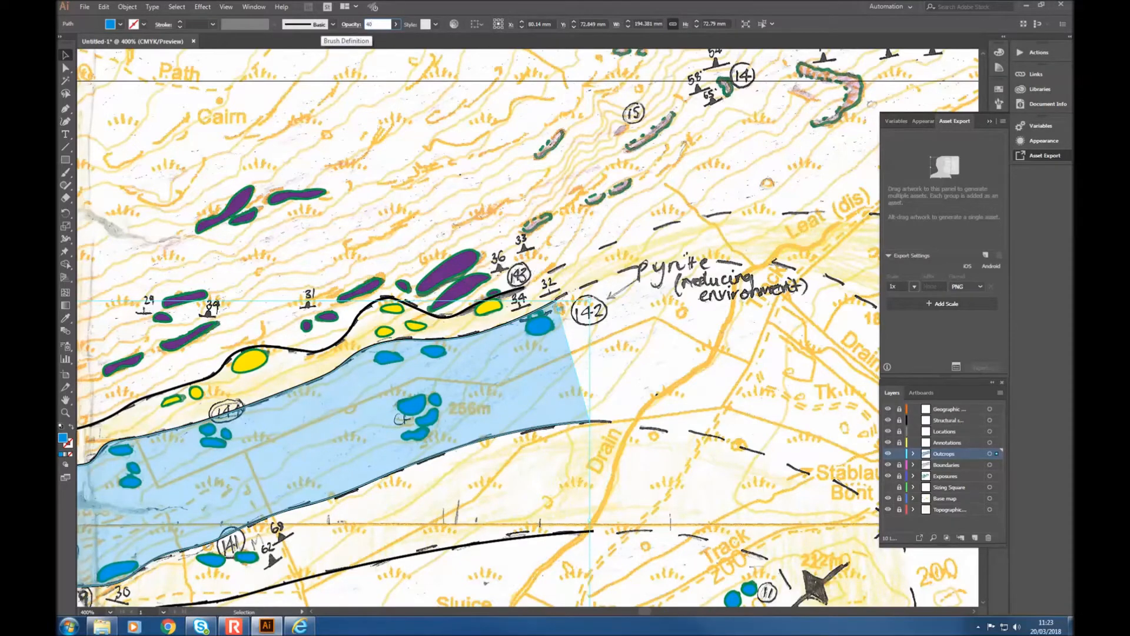
pyautogui.press('Return')
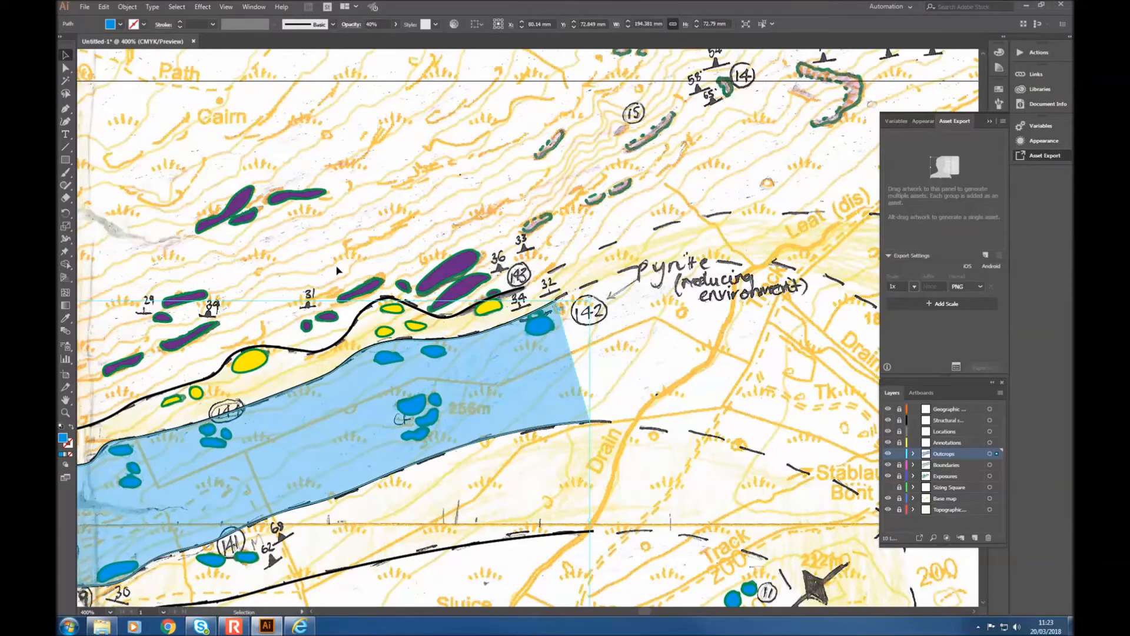
# Step: Expand the Outcrops layer and lock the path of the blue outcrop shape
pyautogui.scroll(-2, 342, 269)
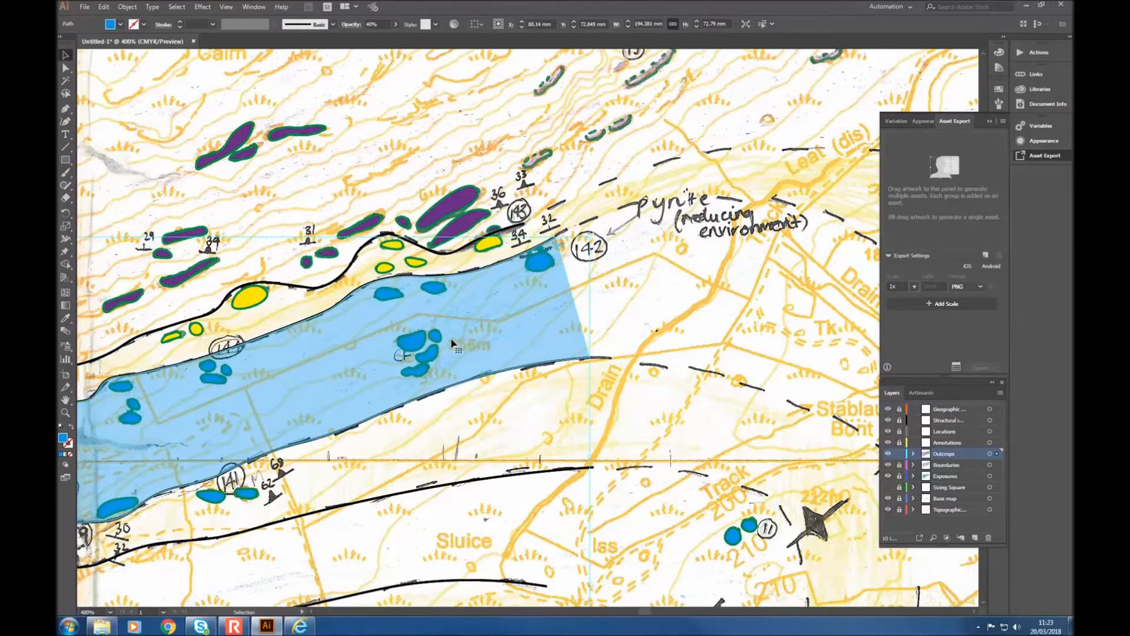
pyautogui.scroll(-1, 464, 331)
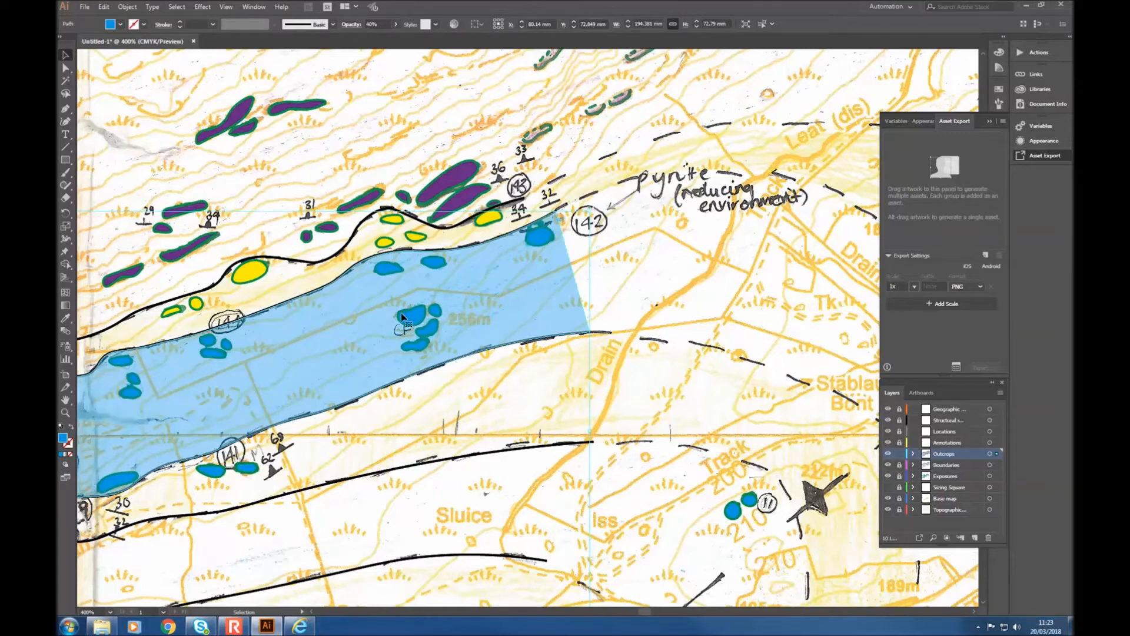
pyautogui.scroll(-1, 406, 320)
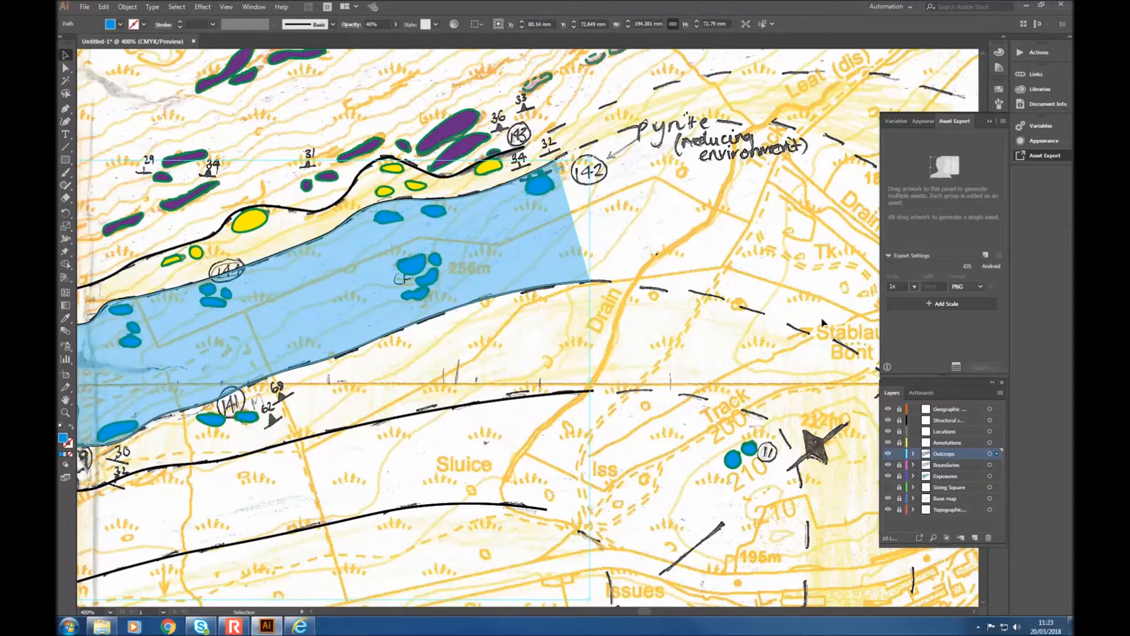
pyautogui.scroll(-3, 553, 298)
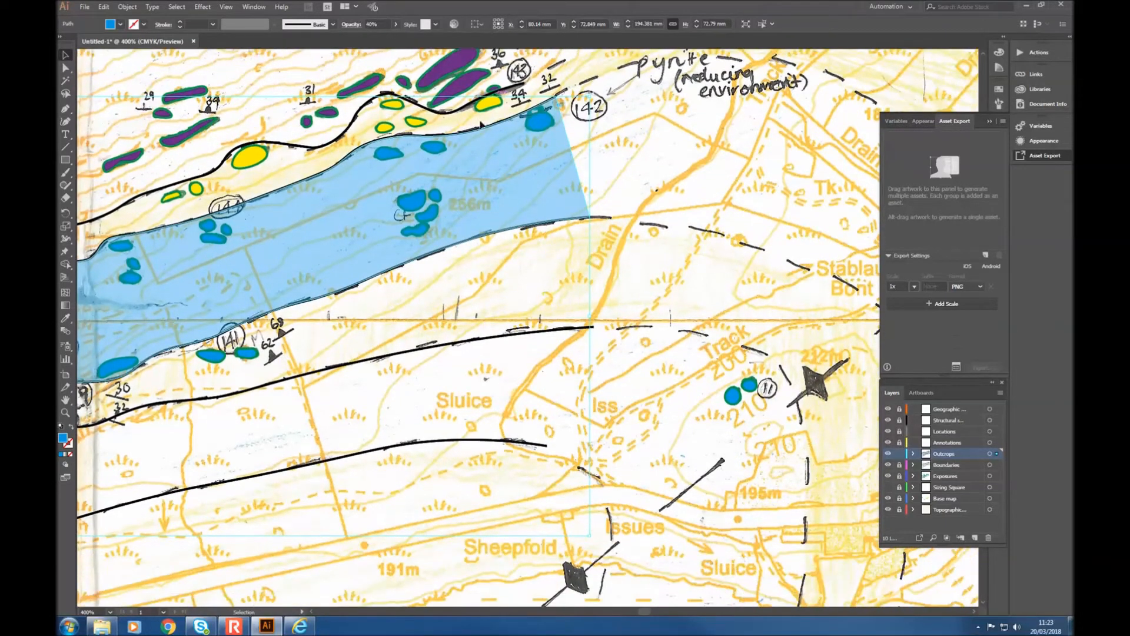
pyautogui.scroll(2, 544, 219)
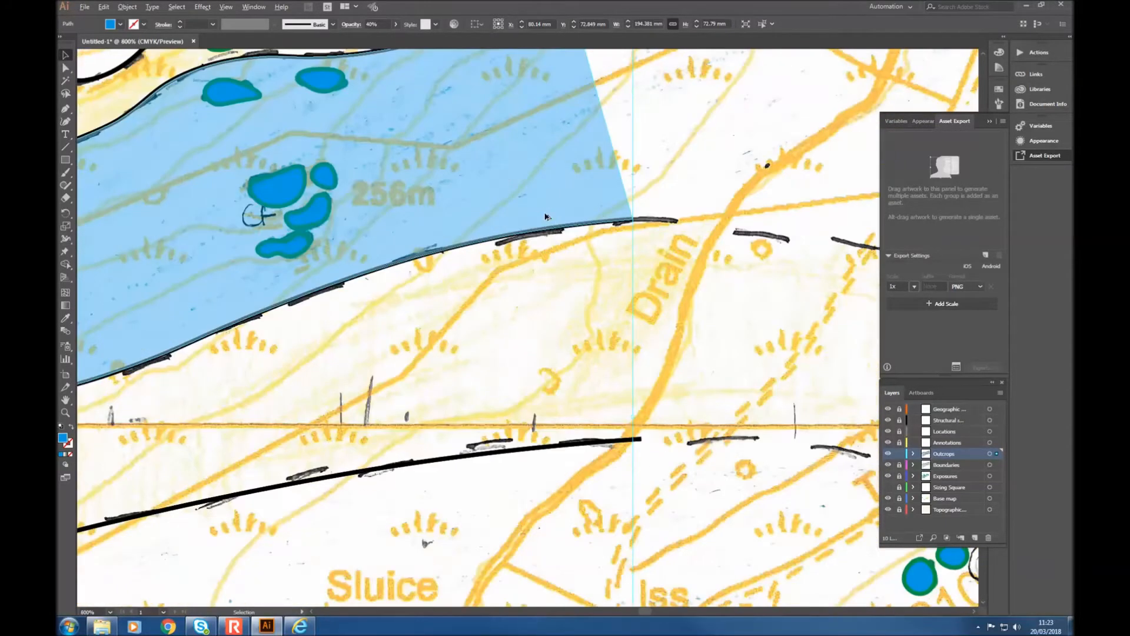
pyautogui.scroll(4, 558, 221)
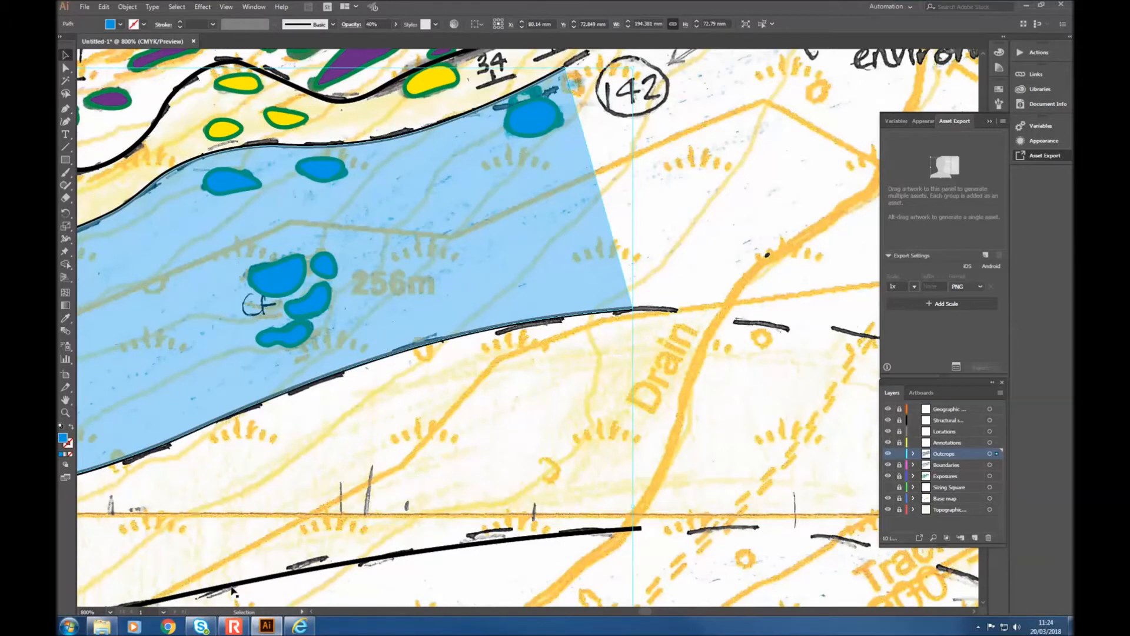
pyautogui.click(311, 611)
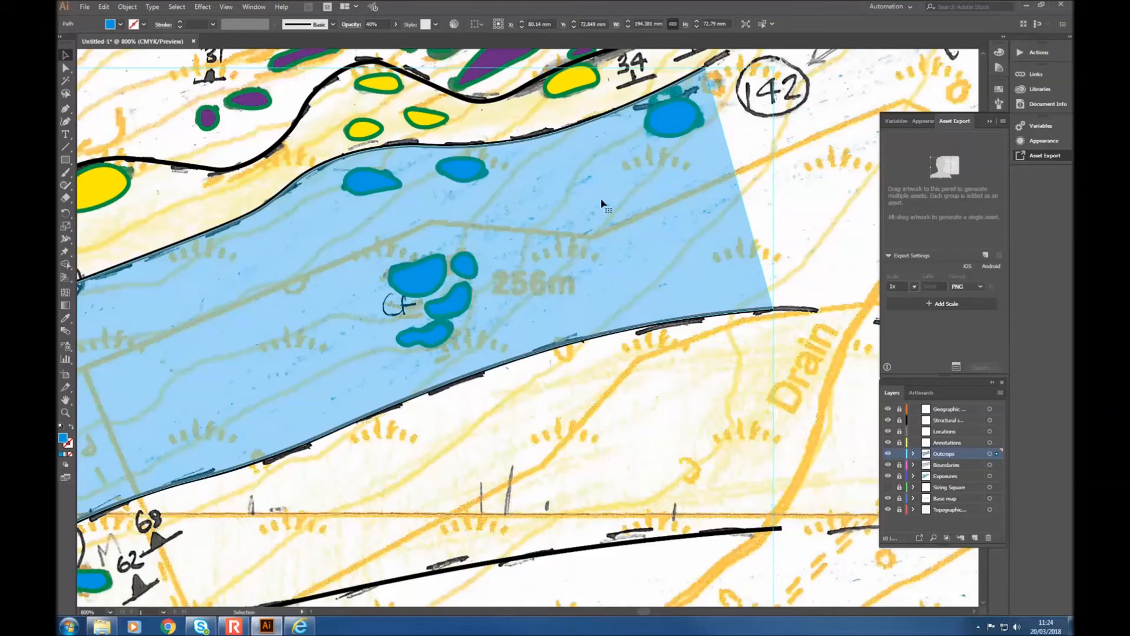
pyautogui.click(914, 454)
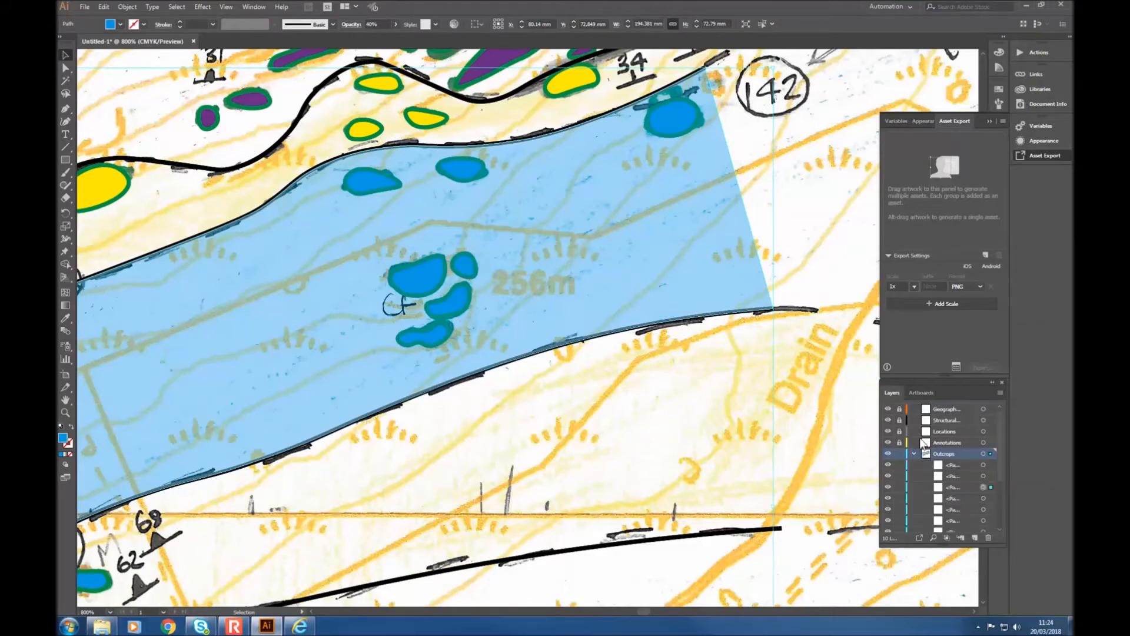
pyautogui.scroll(-1, 947, 459)
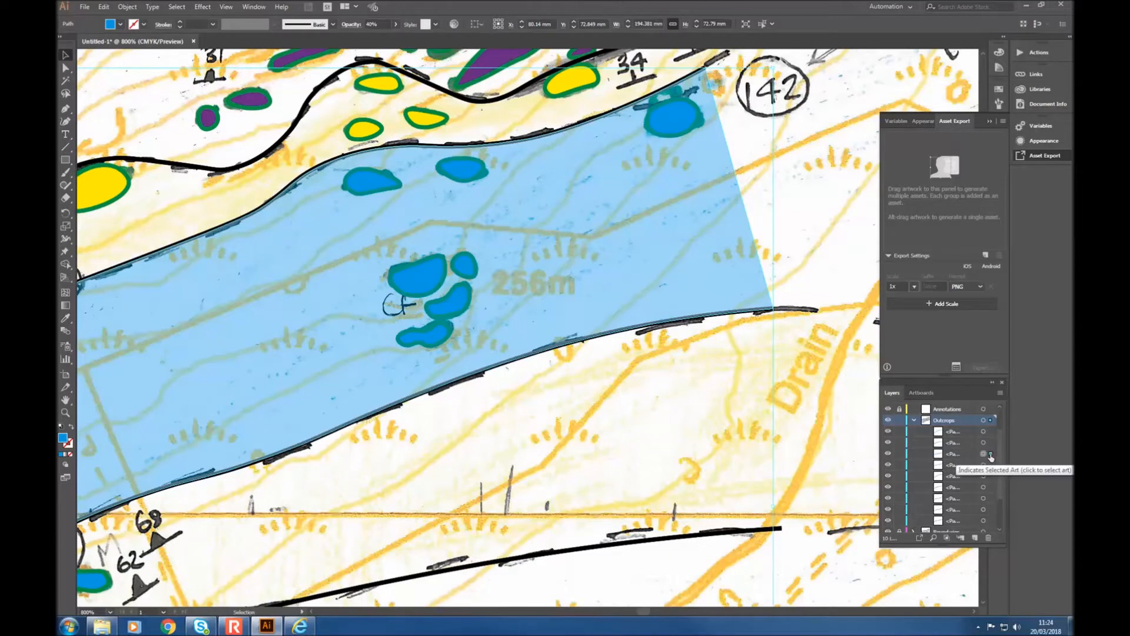
pyautogui.click(900, 454)
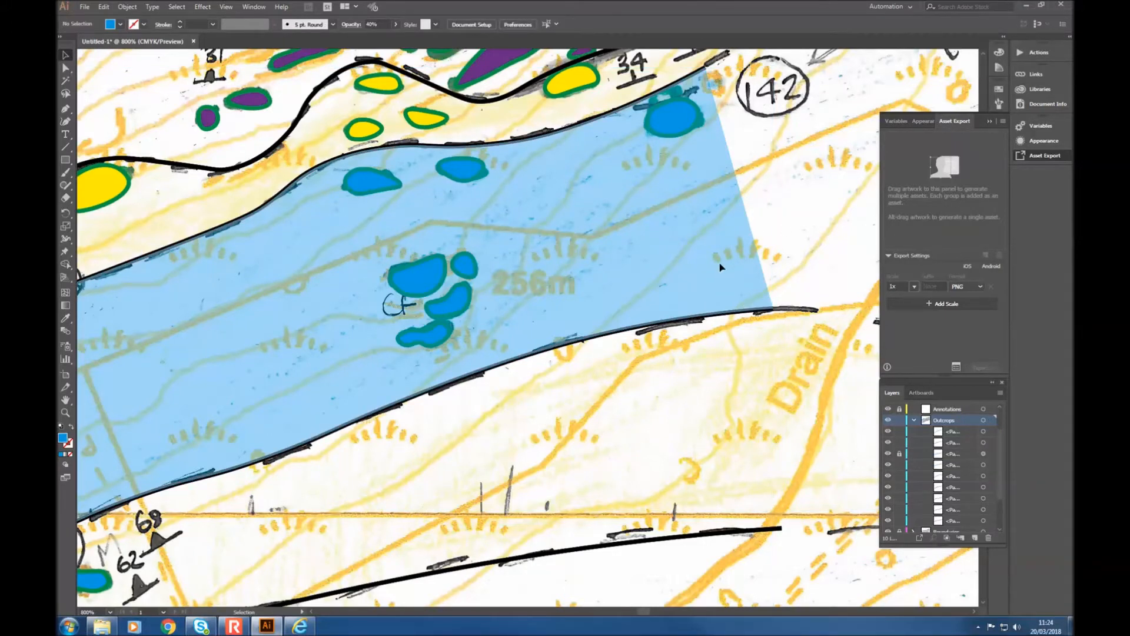
# Step: Join the eastern ends of the boundary above the blue shape and the boundary near location 143 with a straight Pen tool segment
pyautogui.scroll(3, 415, 331)
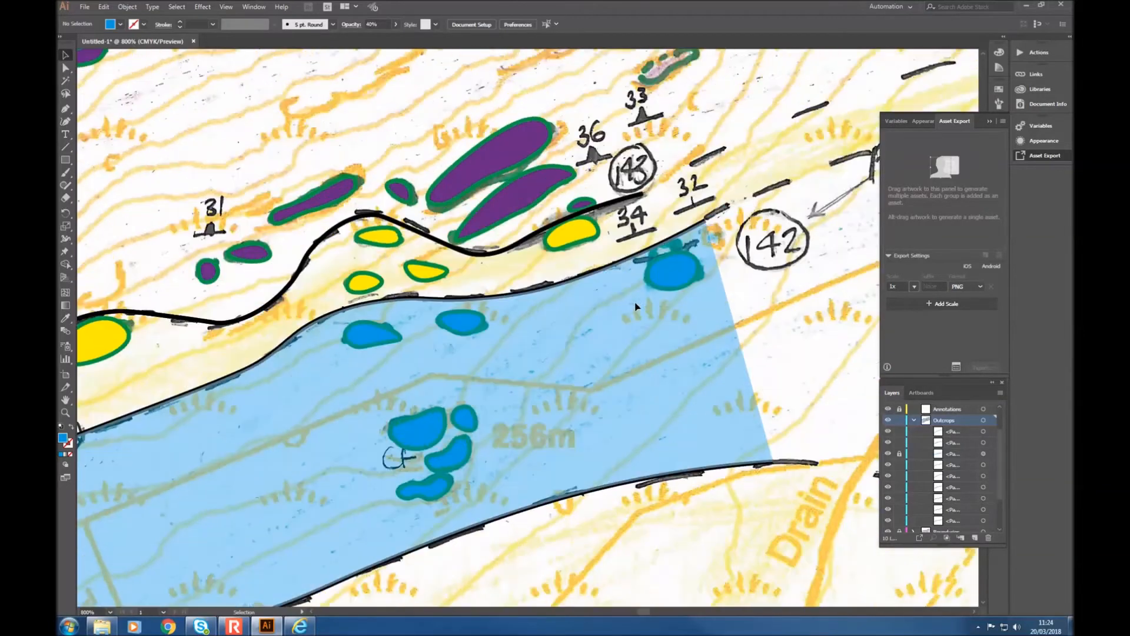
pyautogui.click(695, 234)
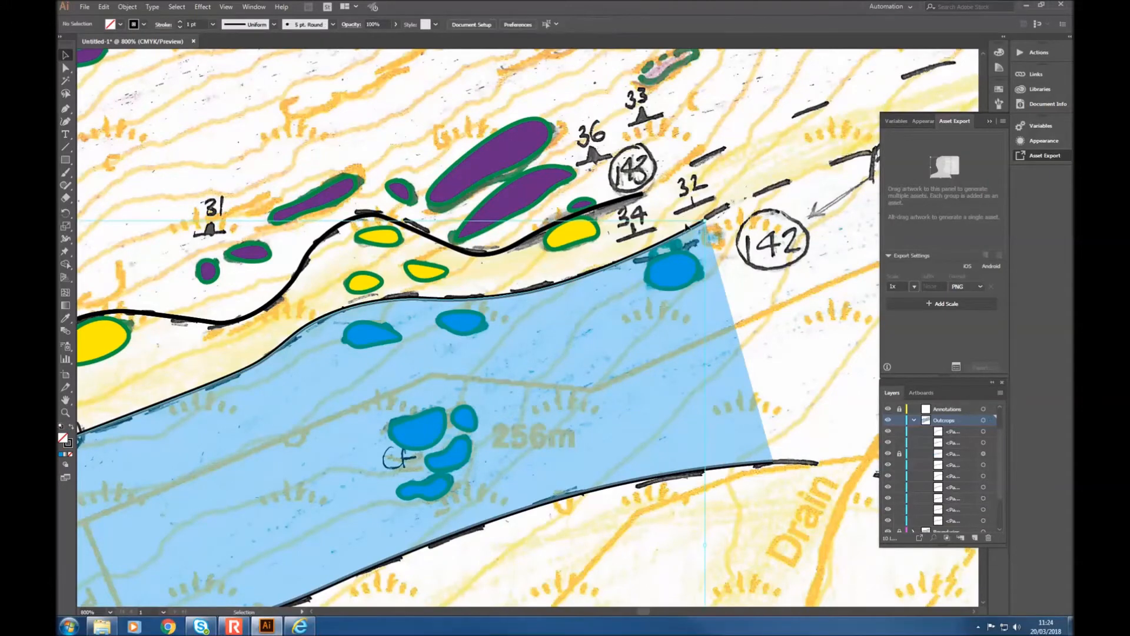
pyautogui.scroll(2, 704, 223)
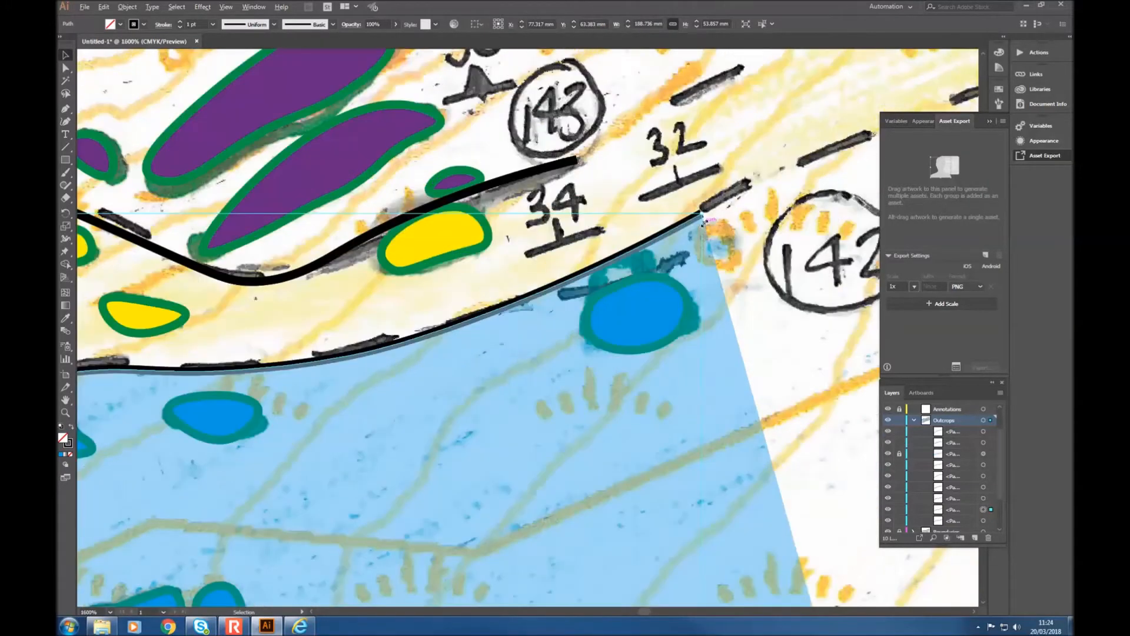
pyautogui.scroll(2, 704, 223)
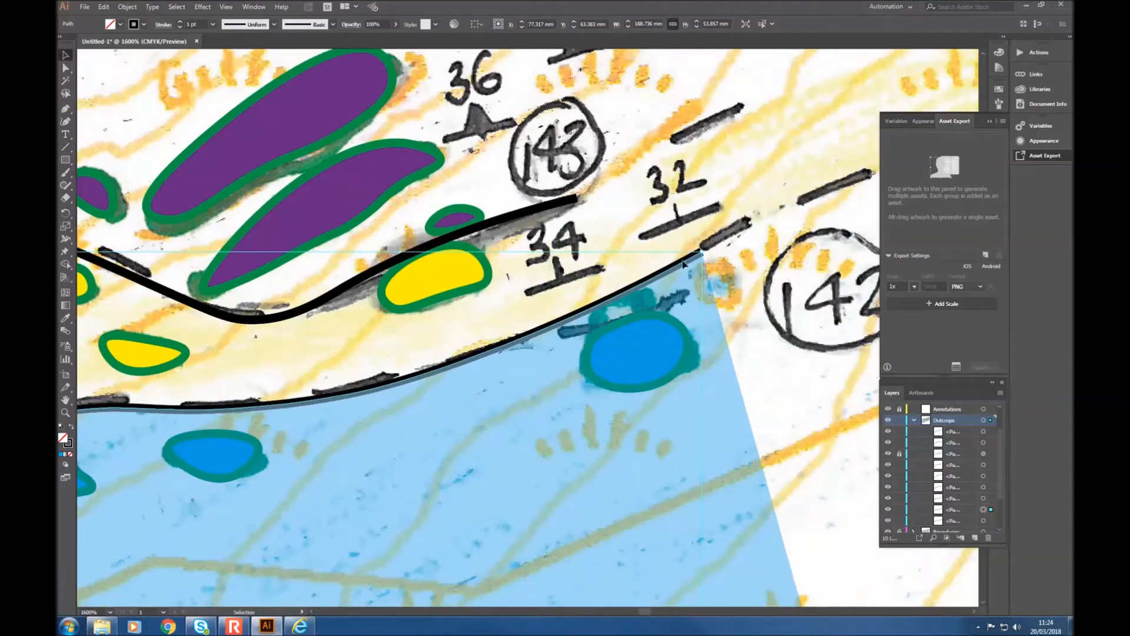
pyautogui.click(66, 109)
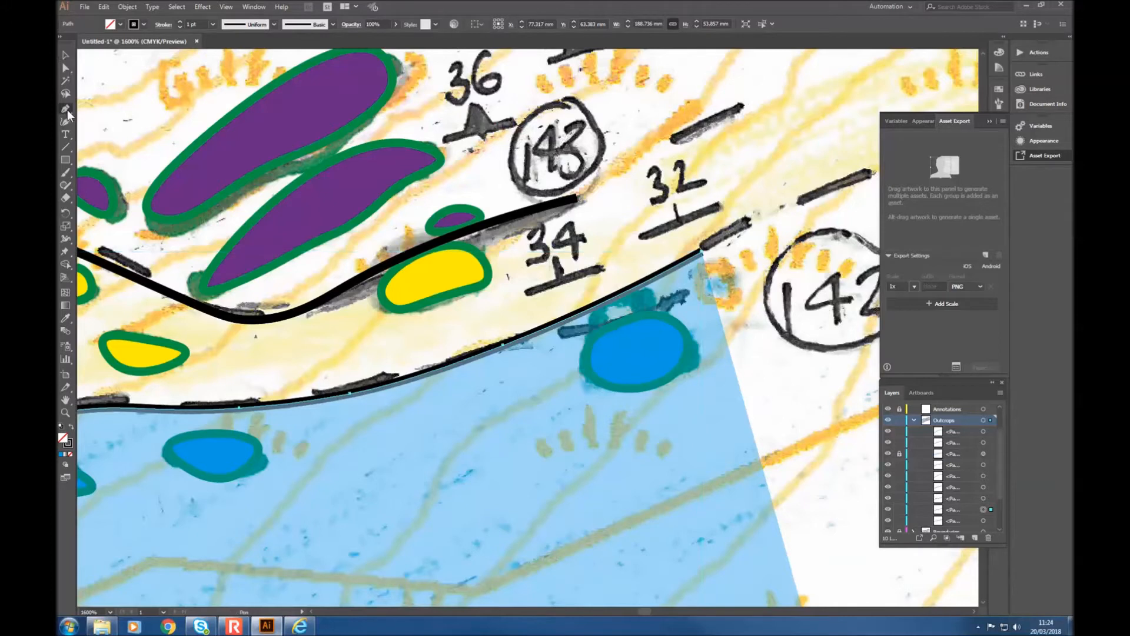
pyautogui.click(701, 253)
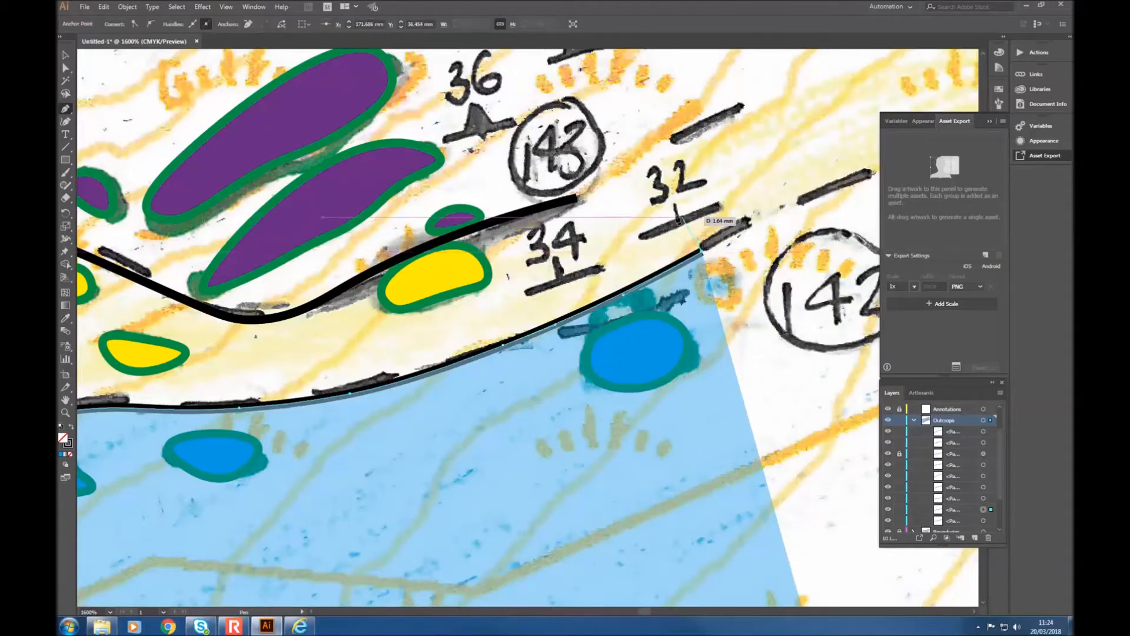
pyautogui.click(578, 200)
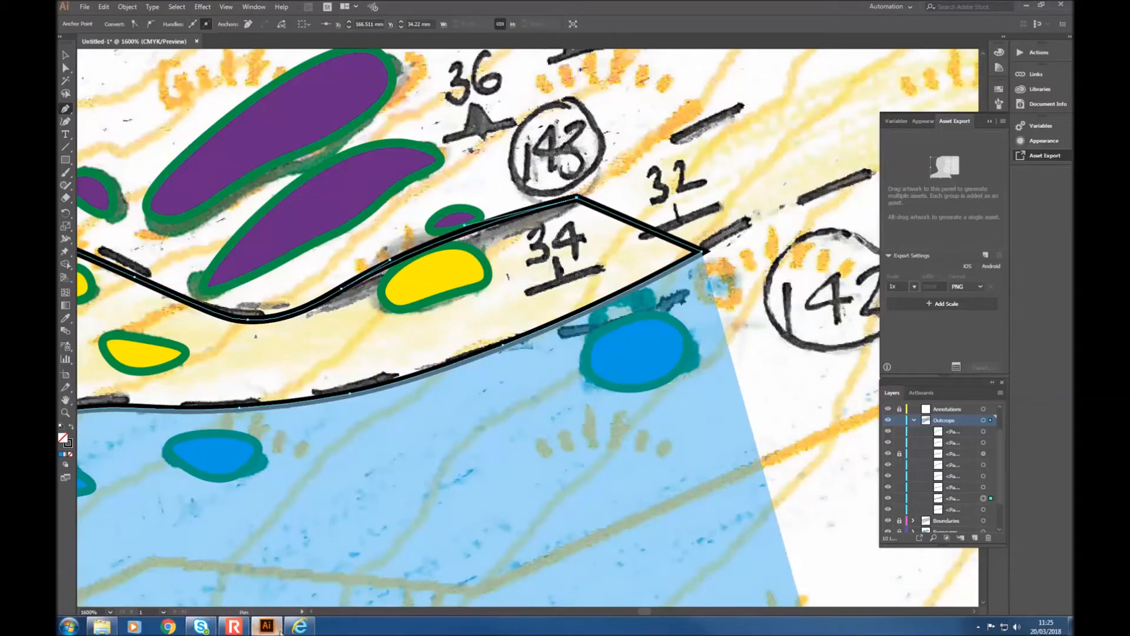
# Step: Close the outcrop outline by joining the western ends of the same two boundaries with a straight Pen tool segment
pyautogui.click(336, 612)
pyautogui.click(337, 612)
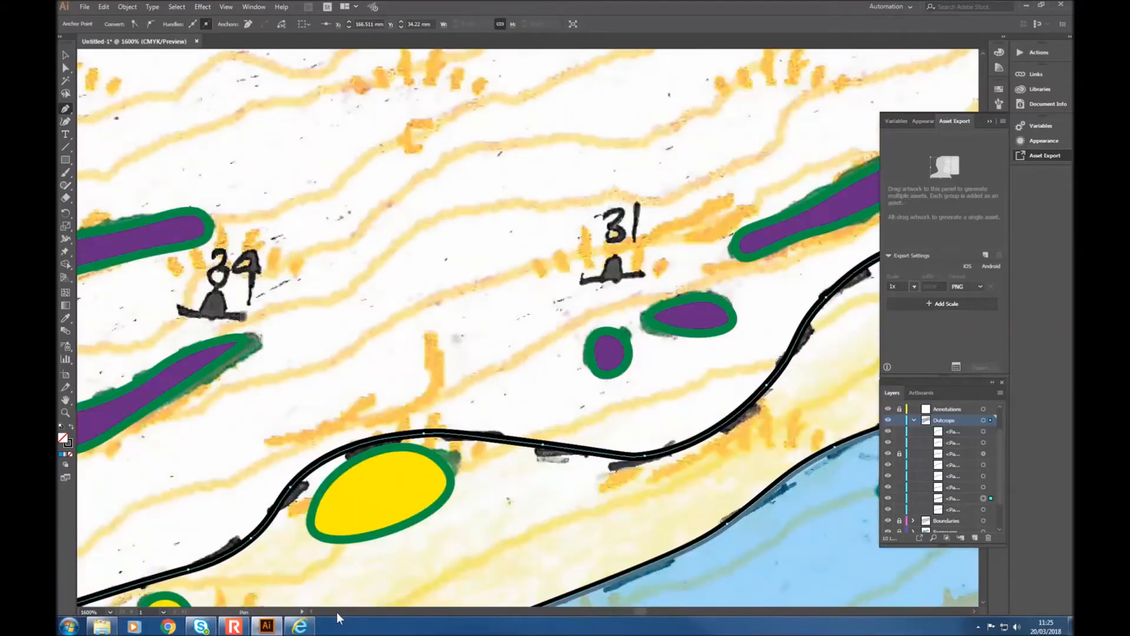
pyautogui.click(337, 612)
pyautogui.scroll(-6, 367, 503)
pyautogui.scroll(-5, 368, 505)
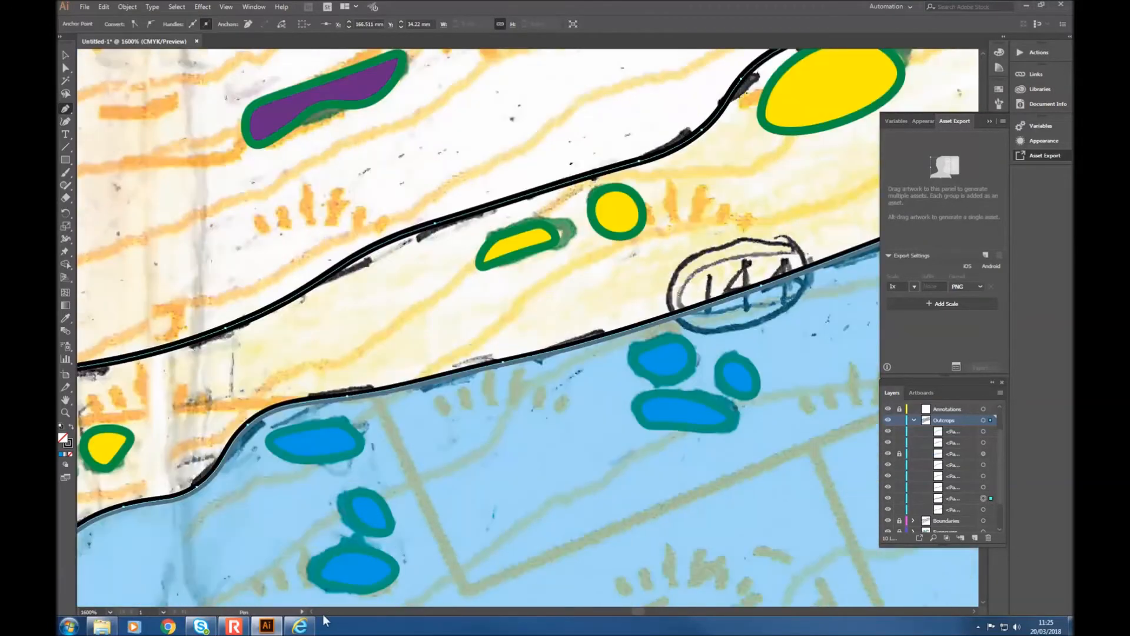
pyautogui.click(337, 612)
pyautogui.click(337, 612)
pyautogui.click(337, 612)
pyautogui.click(337, 612)
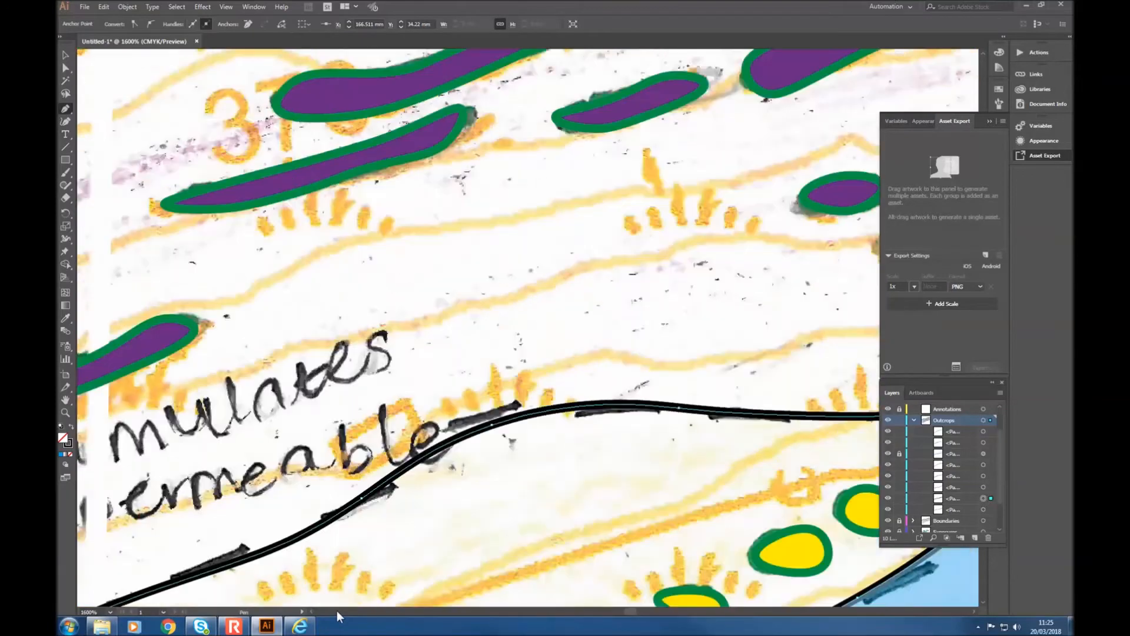
pyautogui.scroll(-4, 334, 476)
pyautogui.scroll(-5, 336, 479)
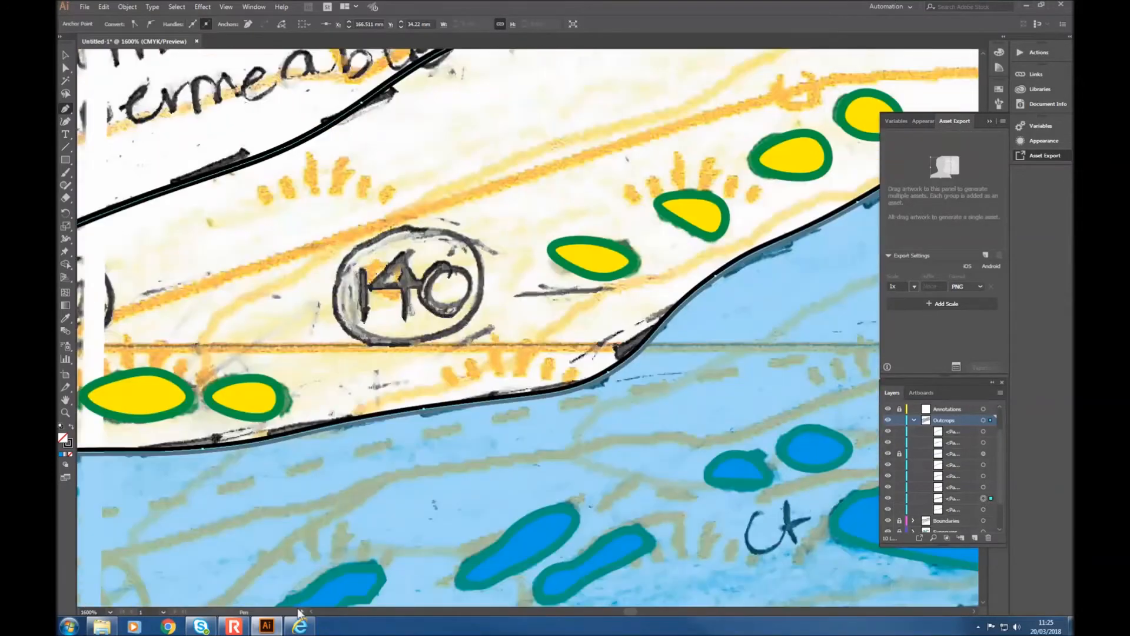
pyautogui.click(322, 612)
pyautogui.click(321, 611)
pyautogui.scroll(-5, 323, 588)
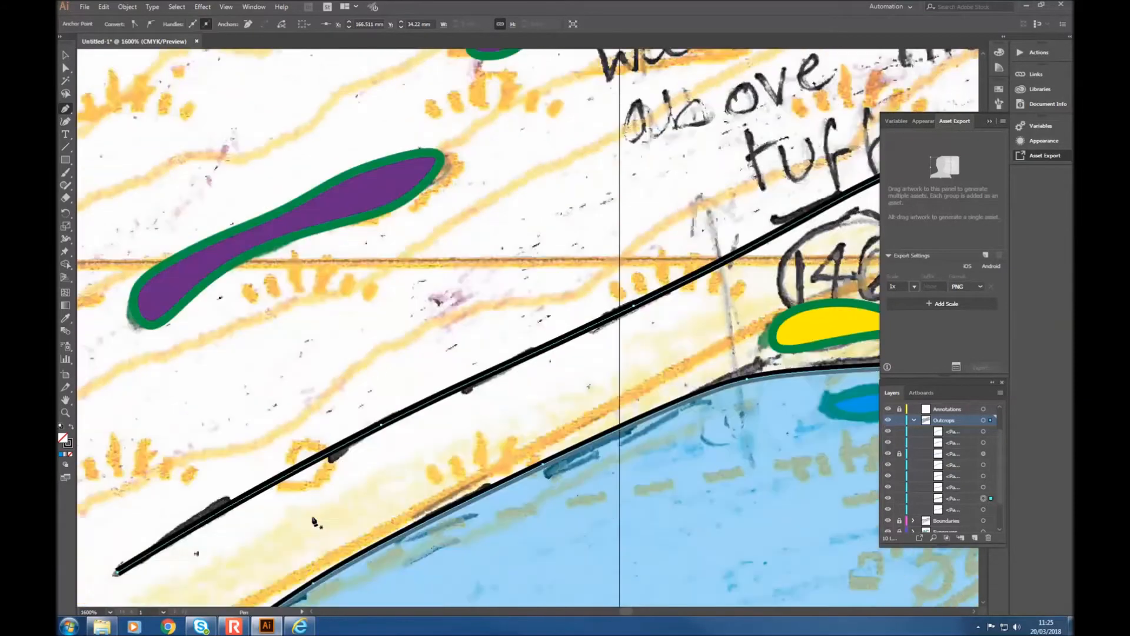
pyautogui.click(329, 610)
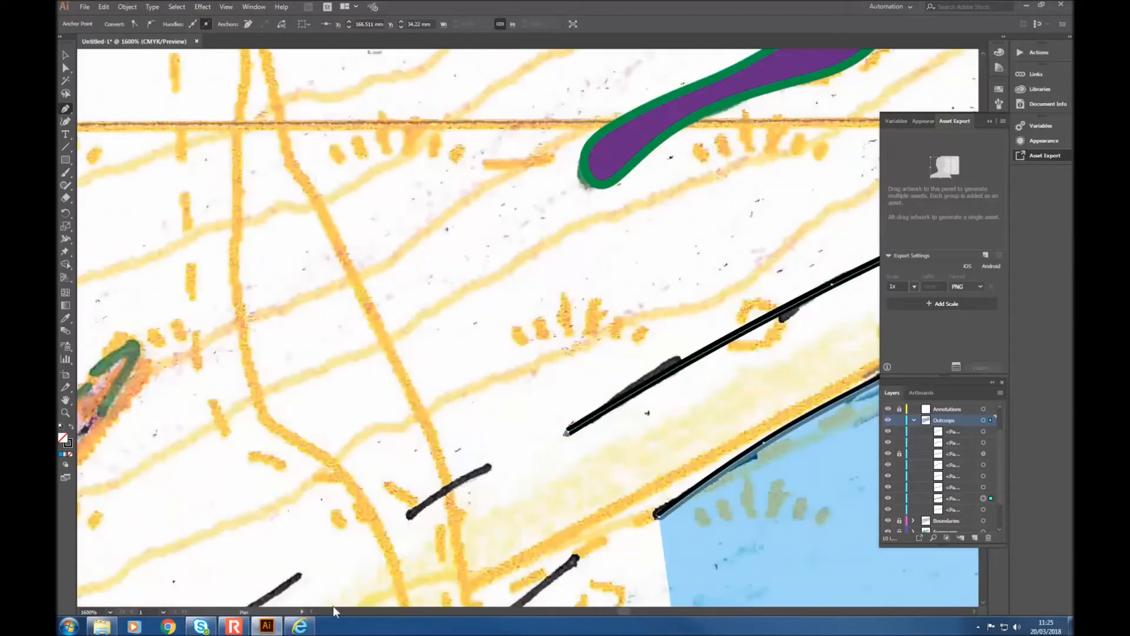
pyautogui.scroll(-3, 444, 443)
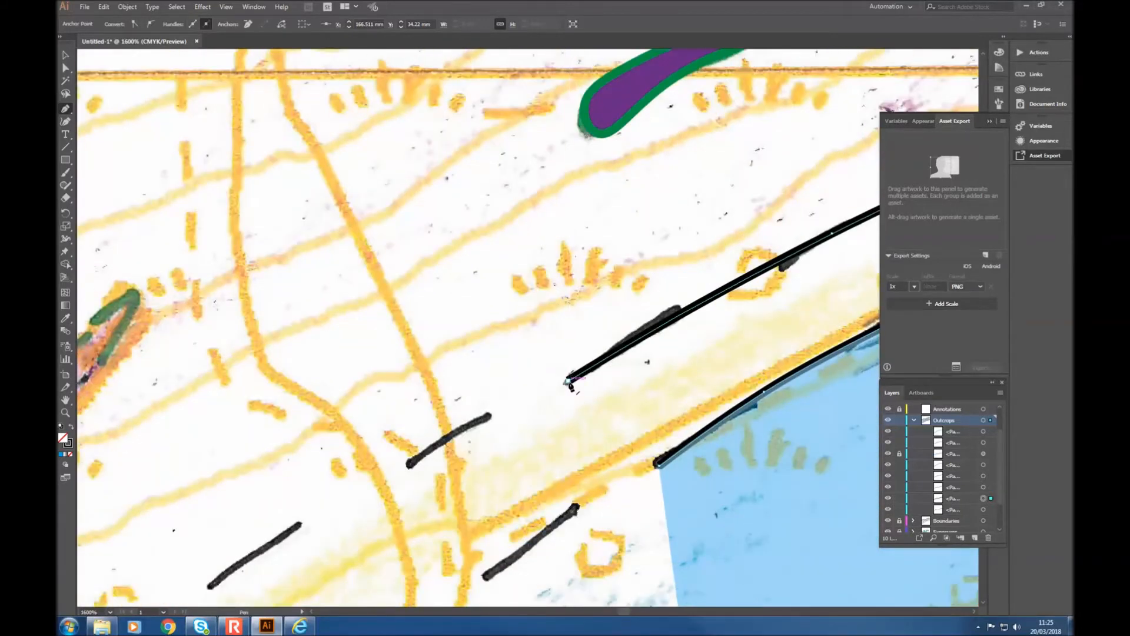
pyautogui.click(569, 382)
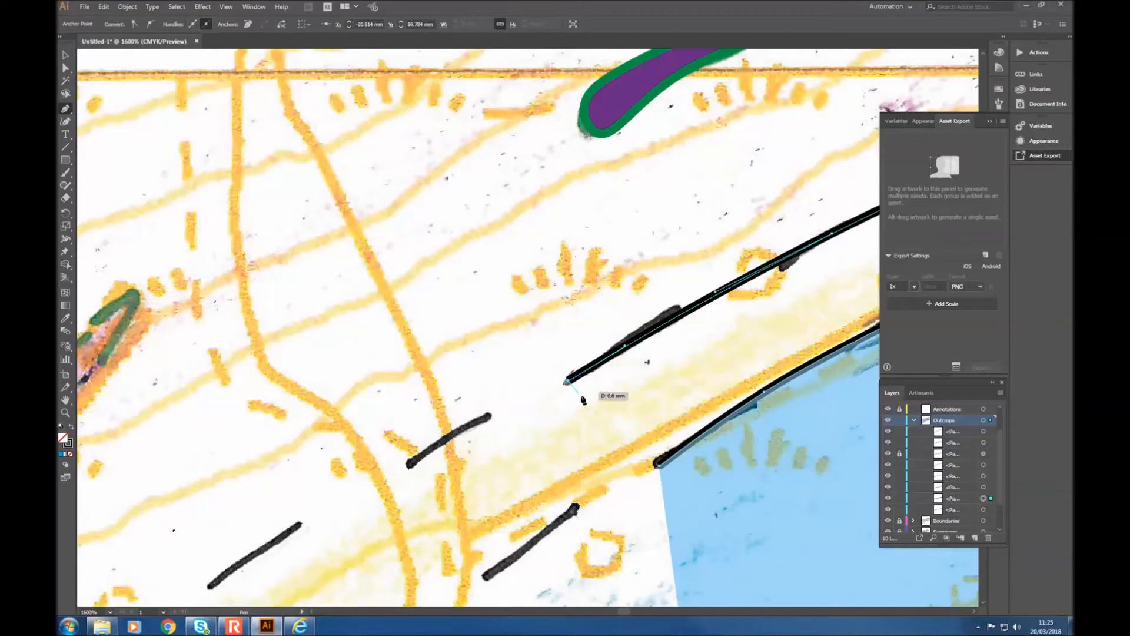
pyautogui.click(659, 465)
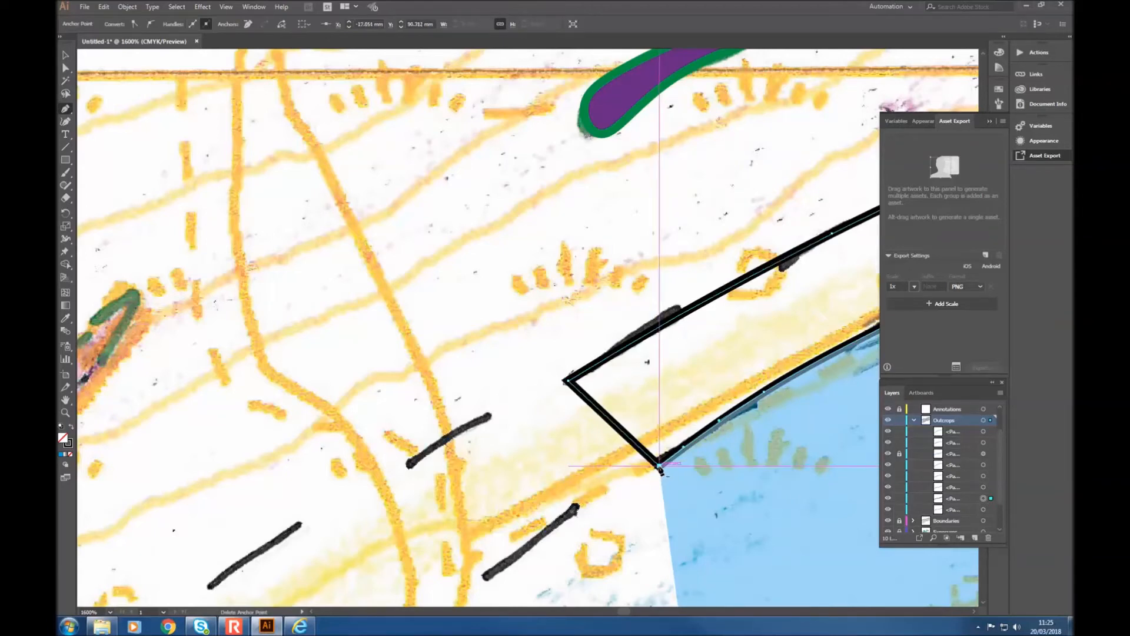
# Step: Select the newly closed outcrop shape above the blue area and fill it with the bright yellow swatch
pyautogui.scroll(-3, 976, 612)
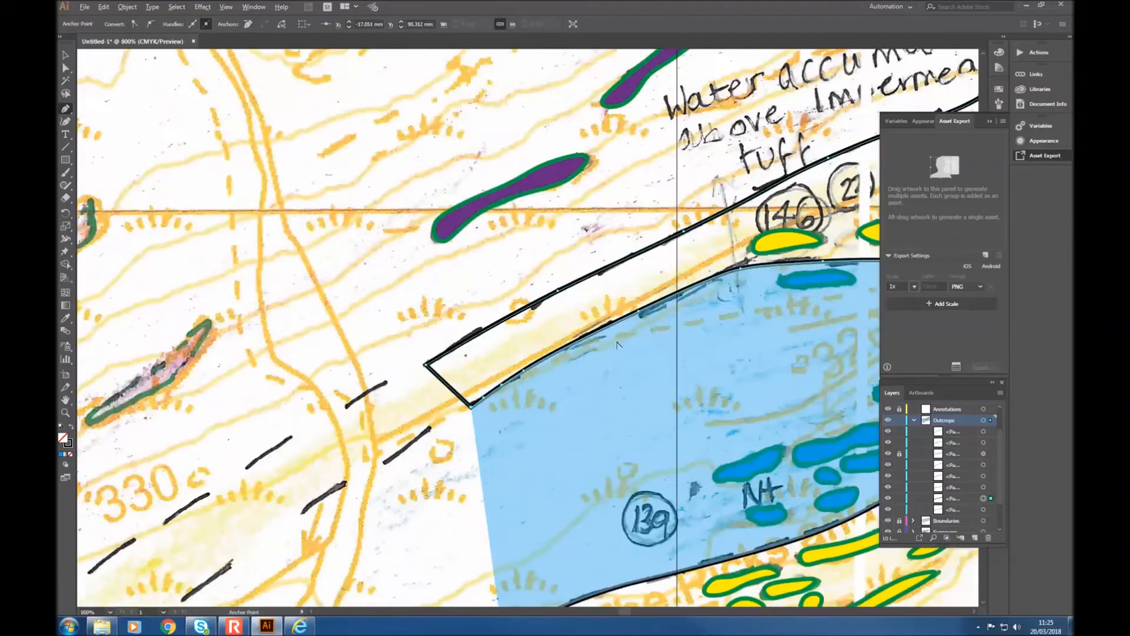
pyautogui.hscroll(5, 955, 612)
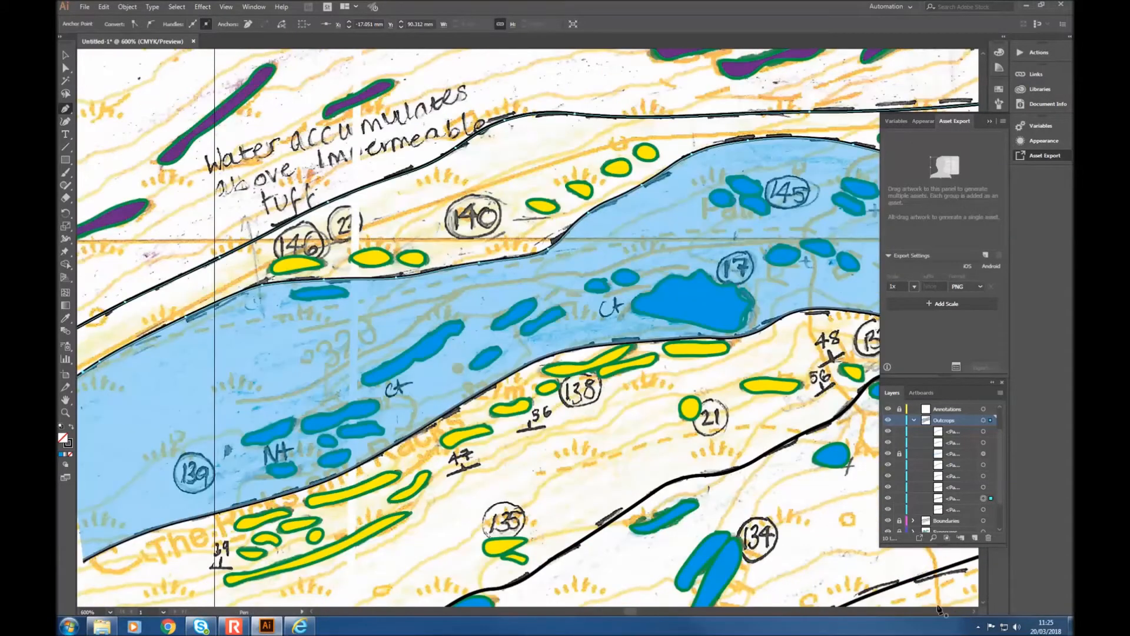
pyautogui.hscroll(-3, 310, 612)
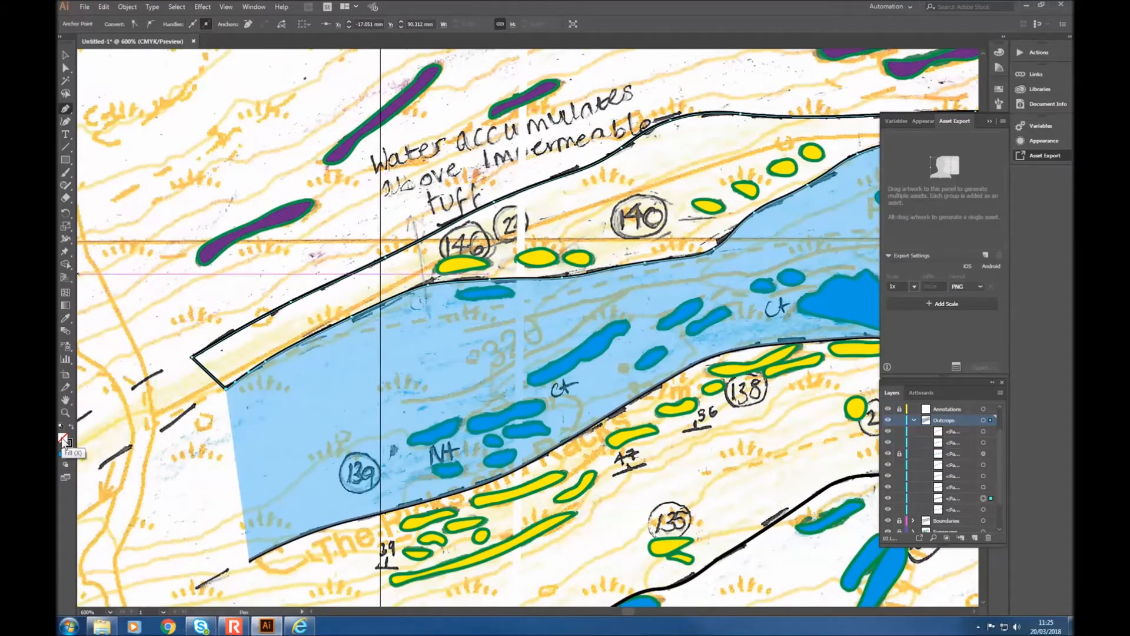
pyautogui.doubleClick(64, 439)
pyautogui.click(674, 262)
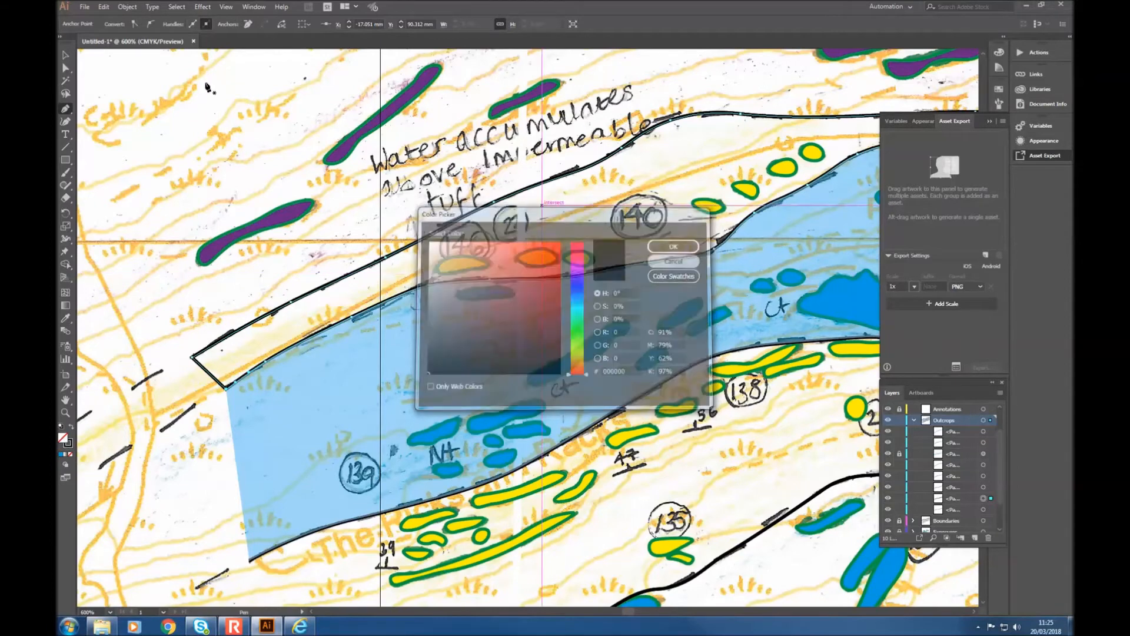
pyautogui.click(66, 55)
pyautogui.click(279, 259)
pyautogui.click(205, 369)
pyautogui.click(119, 26)
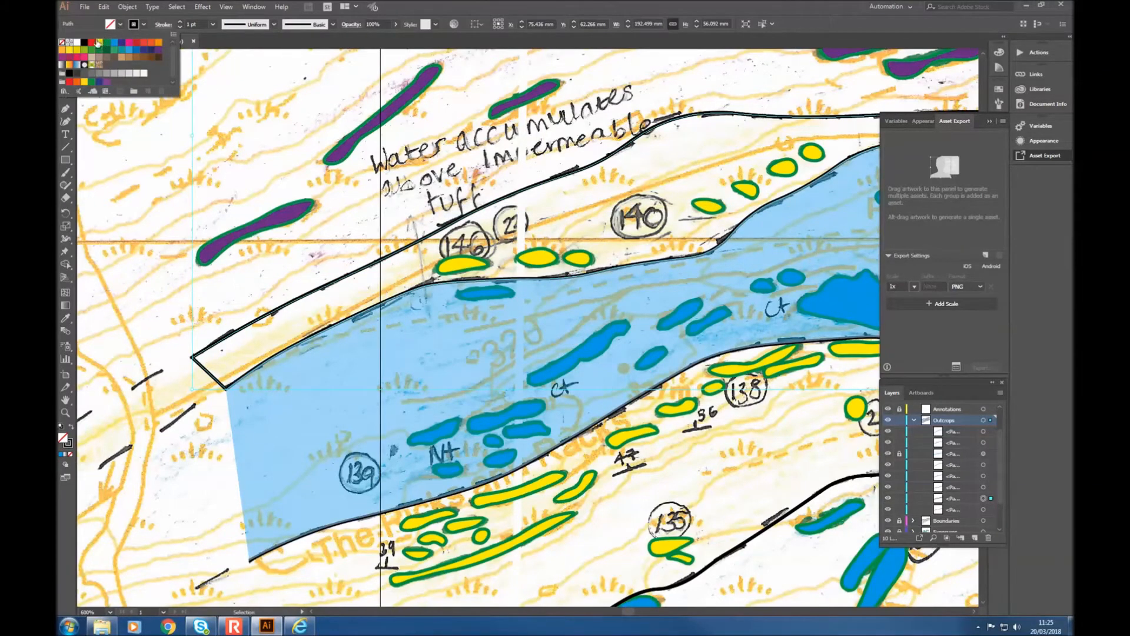
pyautogui.click(99, 43)
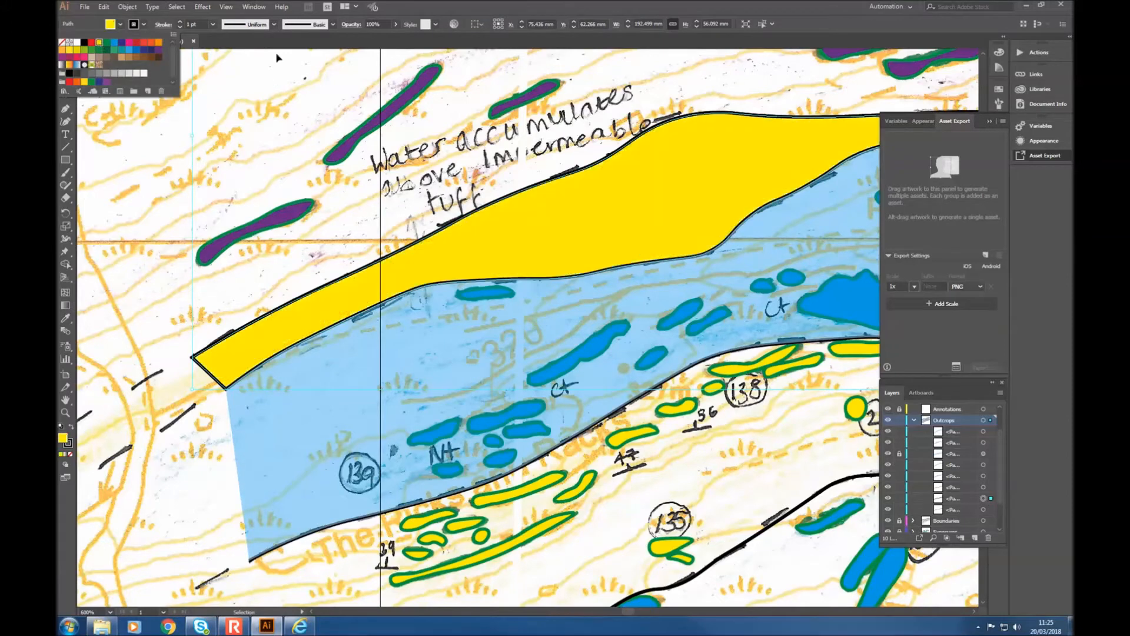
# Step: Set the yellow outcrop shape's opacity to 40% and deselect it
pyautogui.click(376, 24)
pyautogui.moveTo(383, 24); pyautogui.dragTo(332, 25)
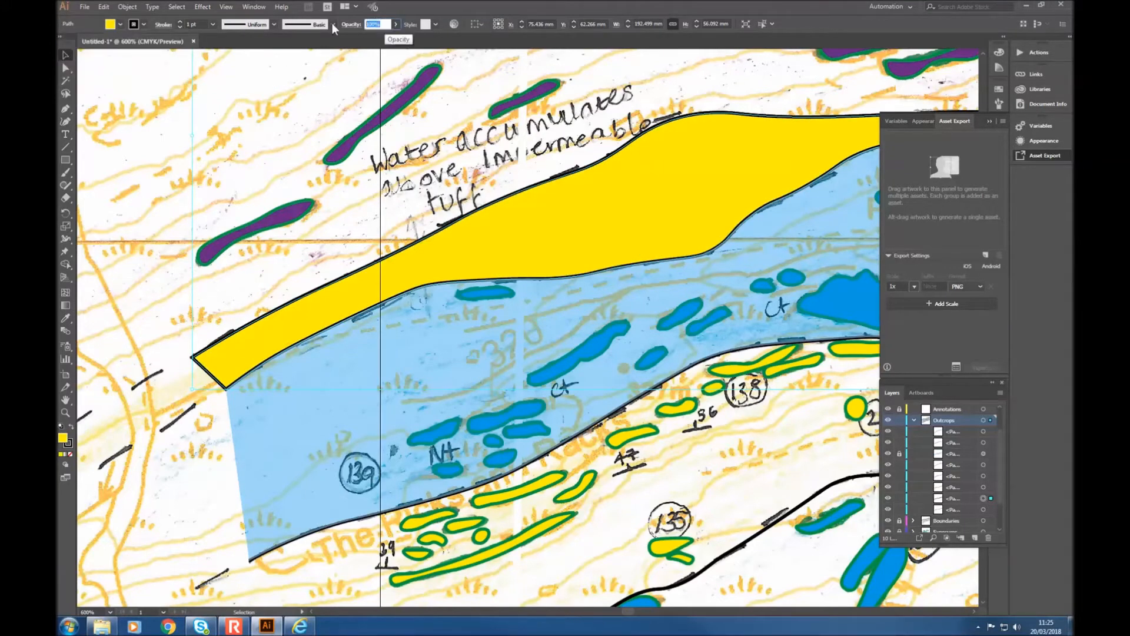
pyautogui.write('40')
pyautogui.press('Return')
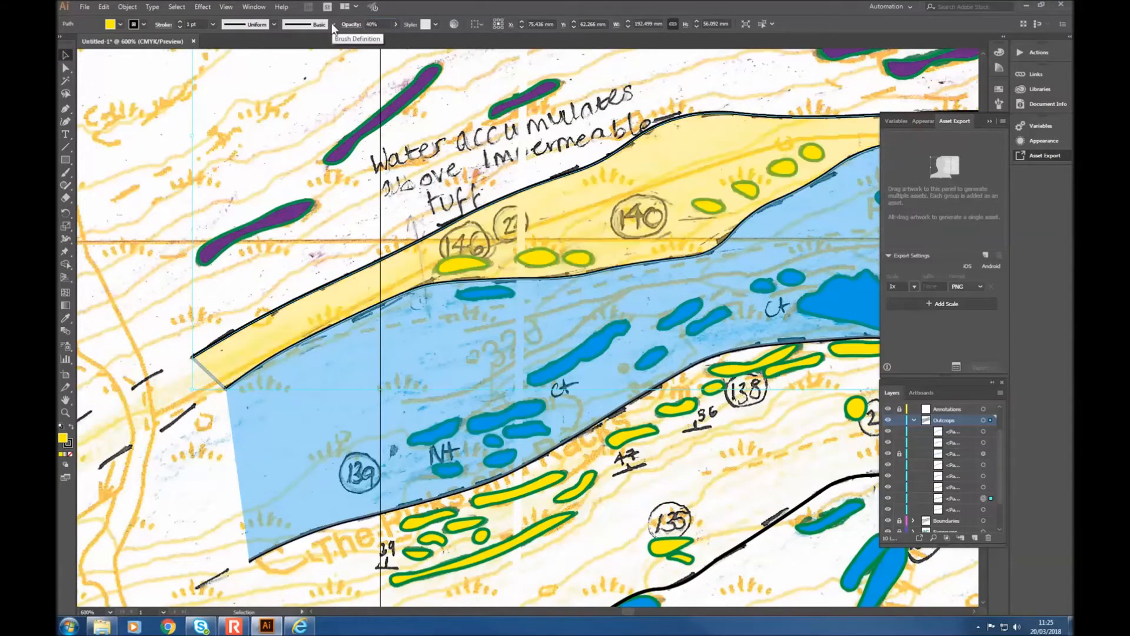
pyautogui.click(216, 440)
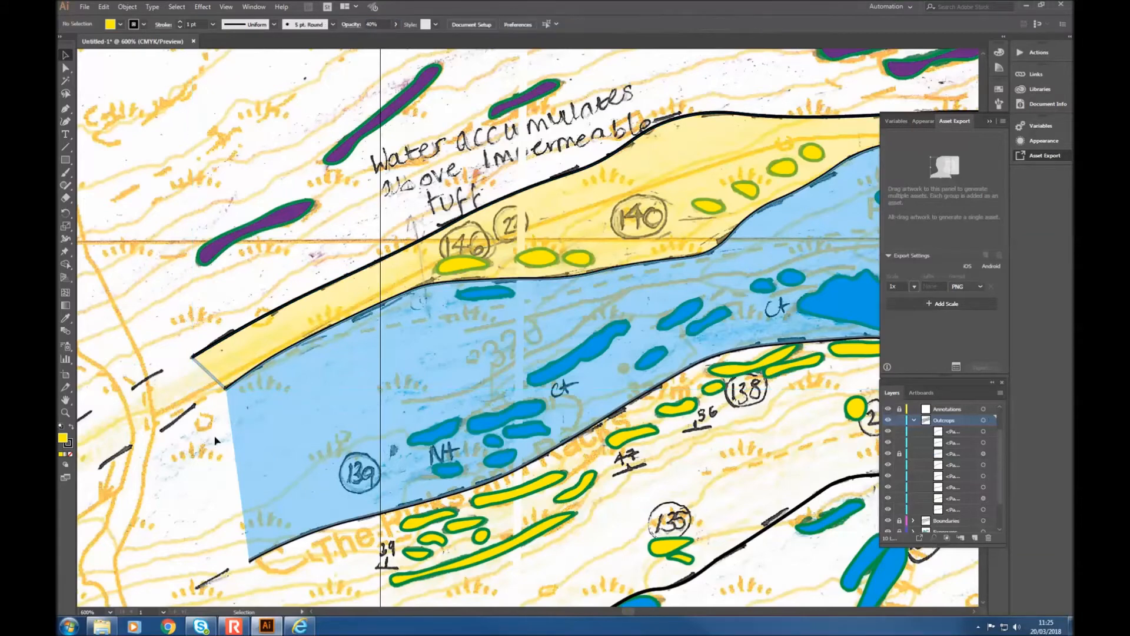
# Step: Remove the stroke from the yellow outcrop shape above the blue area and deselect it
pyautogui.click(207, 355)
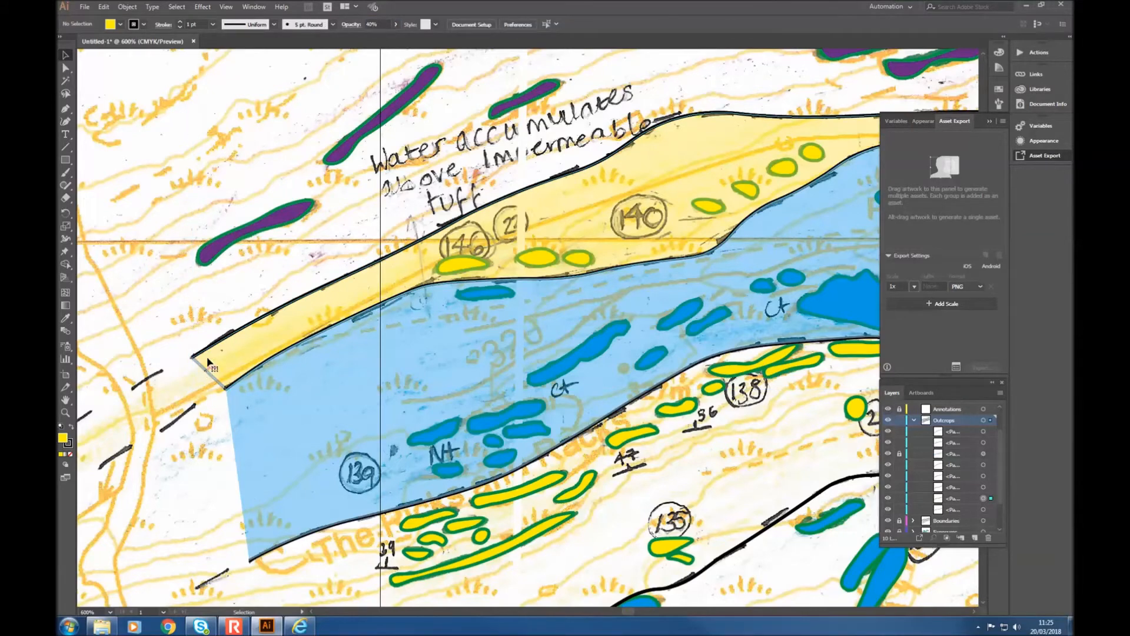
pyautogui.click(138, 23)
pyautogui.click(63, 44)
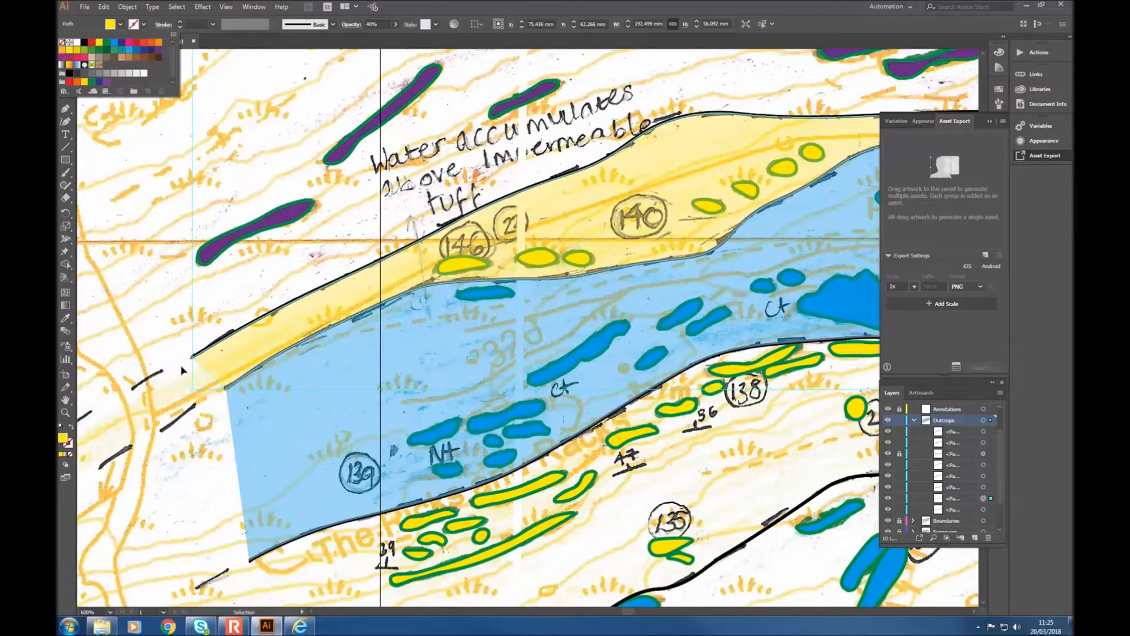
pyautogui.scroll(-2, 454, 347)
pyautogui.click(303, 246)
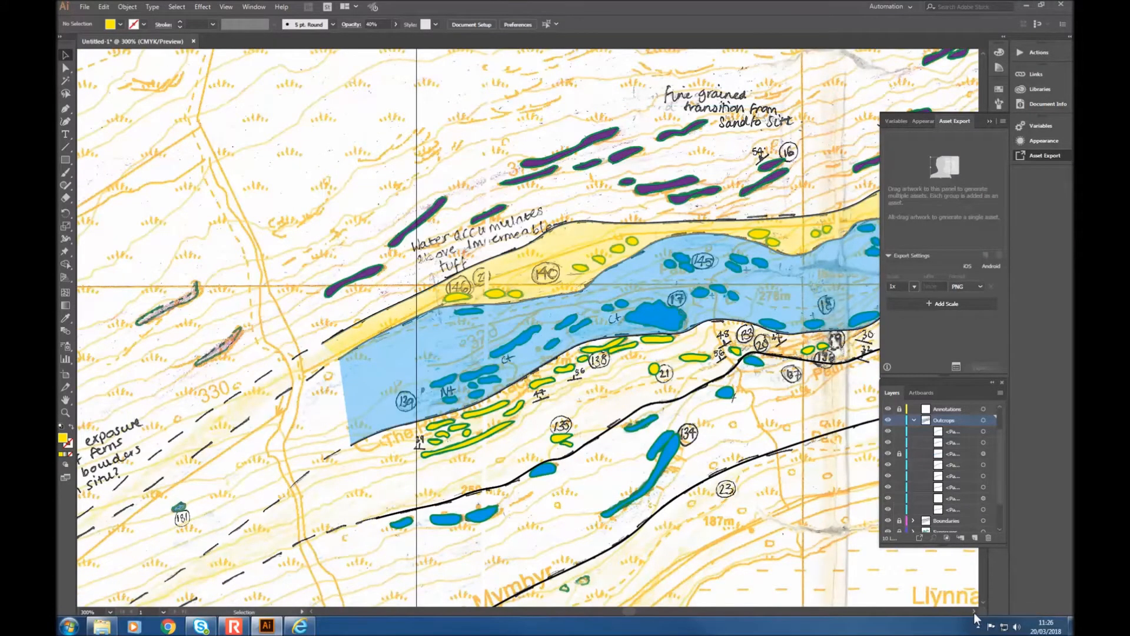
# Step: Examine the coloured outcrop shapes across the map, including with the Base map layer temporarily hidden
pyautogui.hscroll(6, 973, 612)
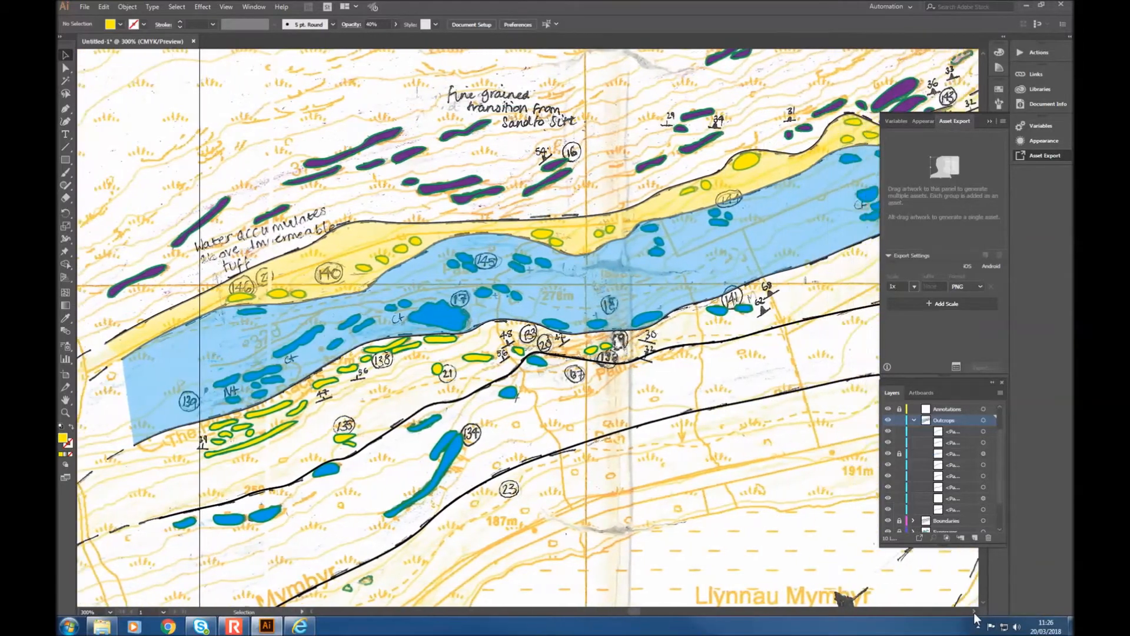
pyautogui.click(973, 612)
pyautogui.scroll(3, 549, 351)
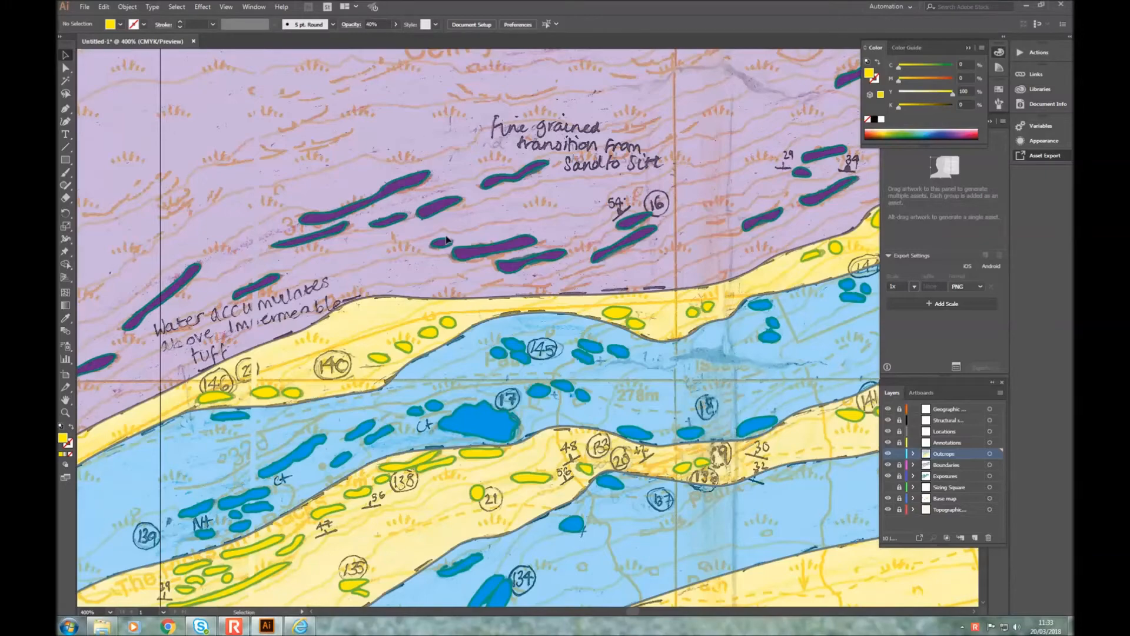
pyautogui.scroll(-10, 446, 239)
pyautogui.scroll(5, 452, 248)
pyautogui.scroll(5, 452, 248)
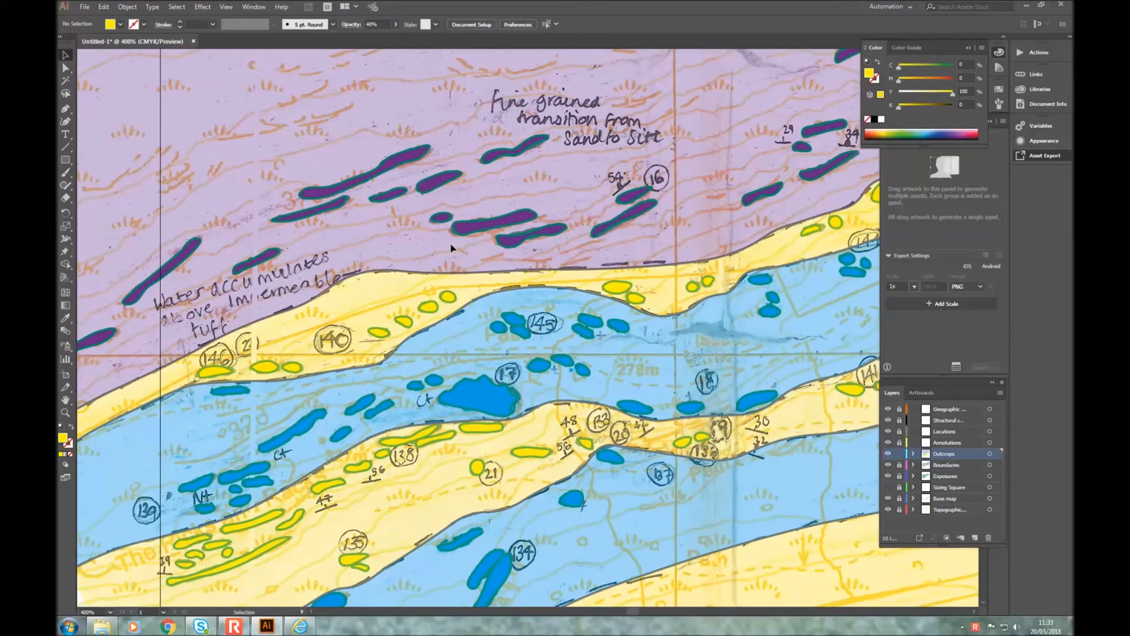
pyautogui.scroll(-1, 452, 247)
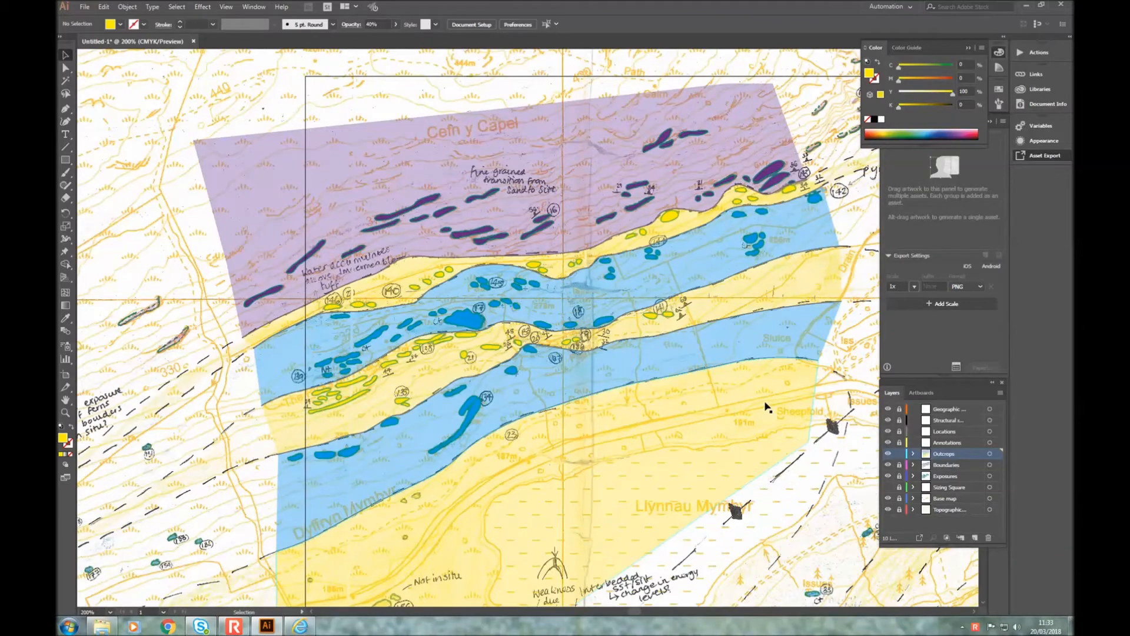
pyautogui.click(888, 498)
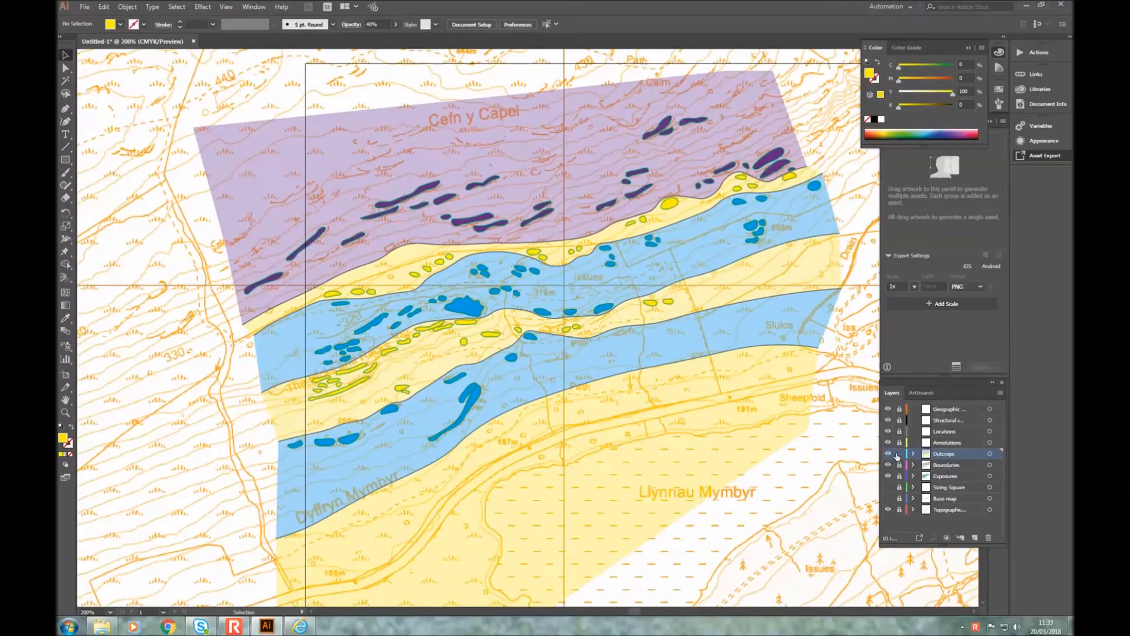
pyautogui.click(889, 498)
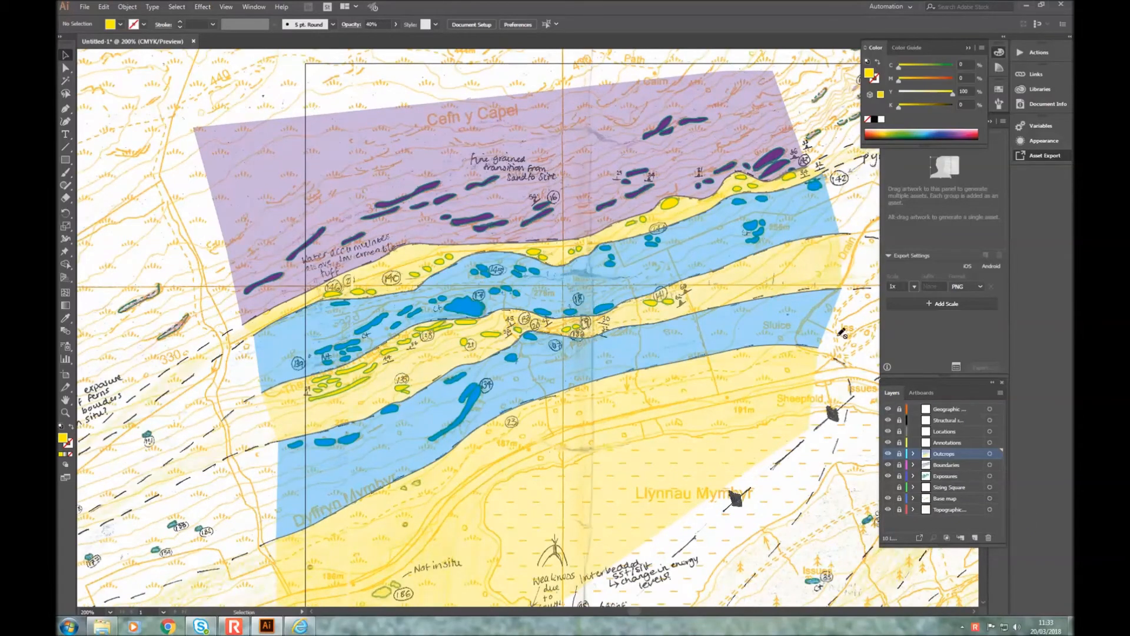
pyautogui.scroll(-3, 453, 346)
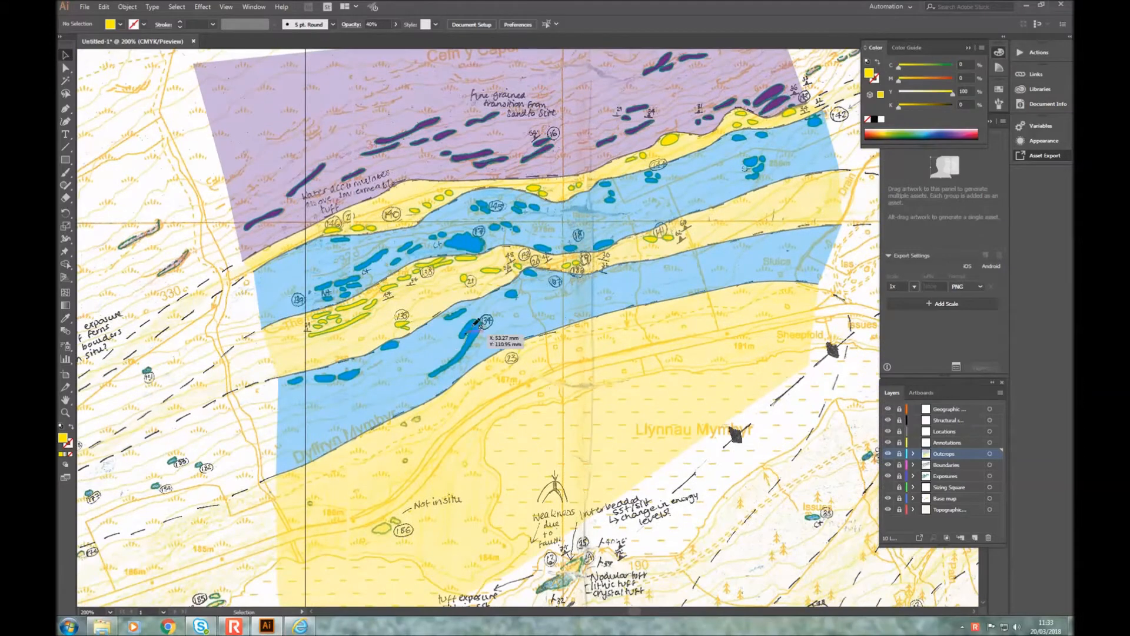
pyautogui.scroll(1, 493, 259)
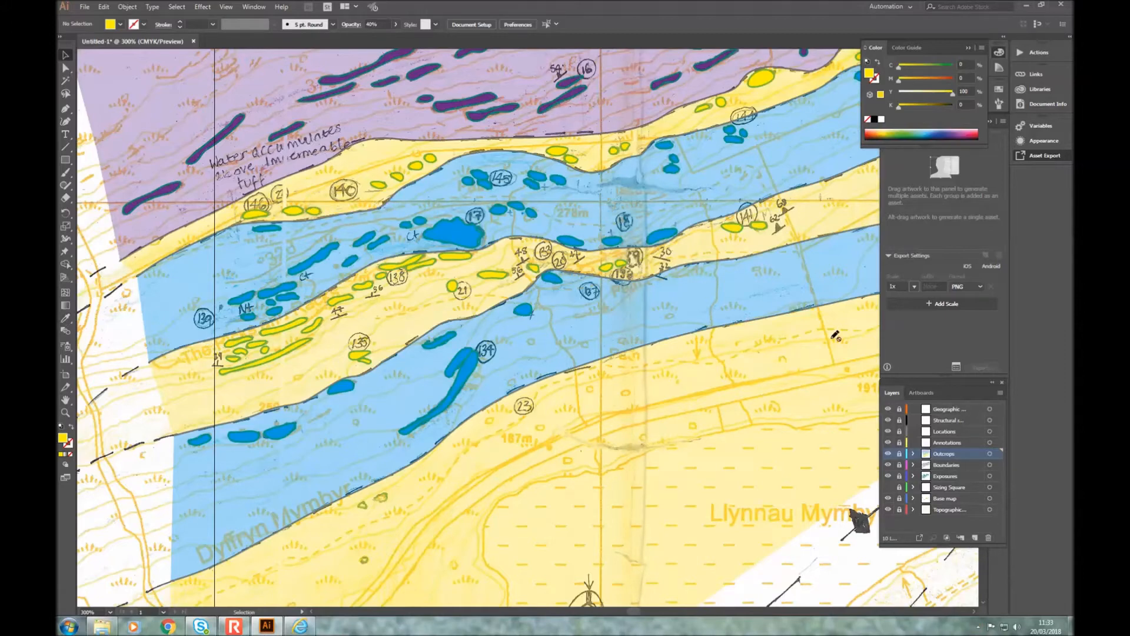
# Step: Move the Boundaries layer above the Outcrops layer and toggle its visibility to check the boundary lines
pyautogui.click(950, 465)
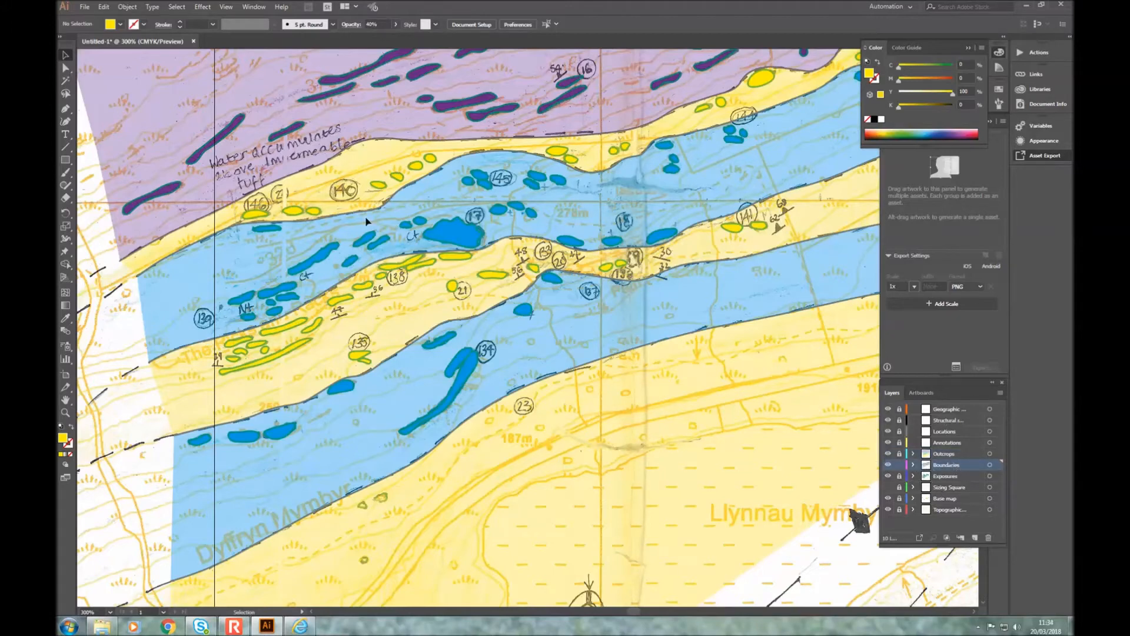
pyautogui.moveTo(947, 470); pyautogui.dragTo(946, 453)
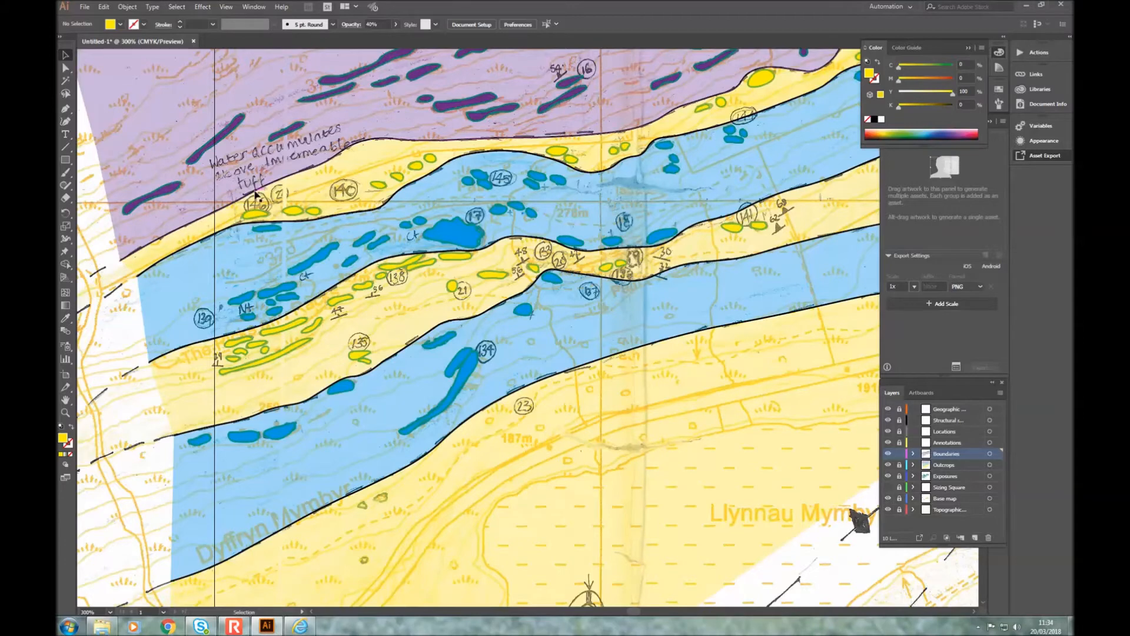
pyautogui.click(887, 453)
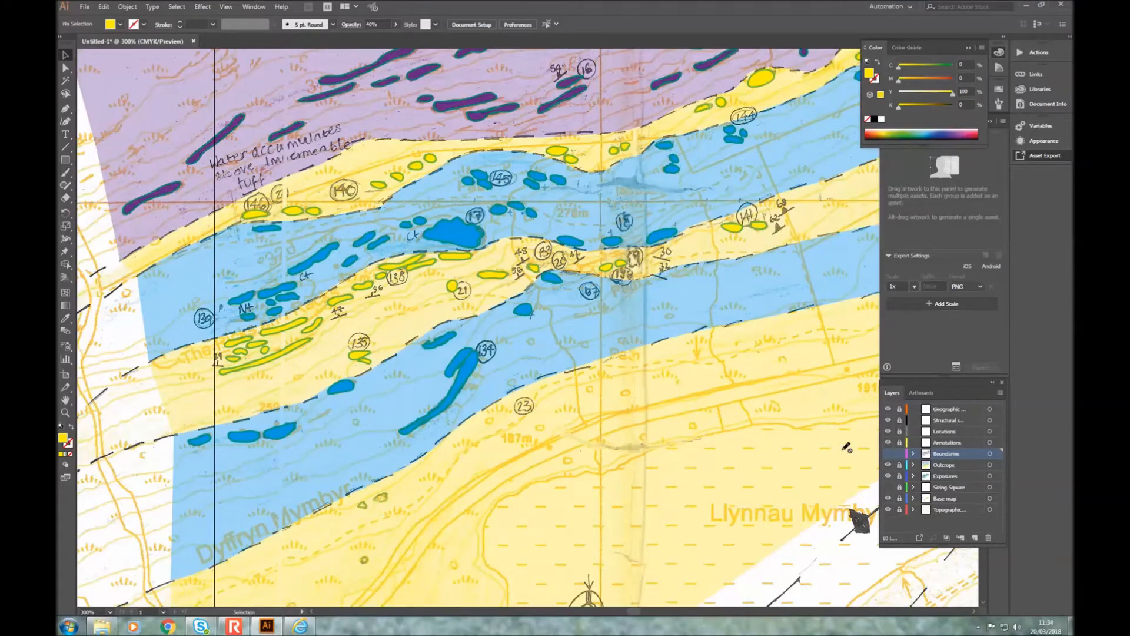
pyautogui.click(888, 454)
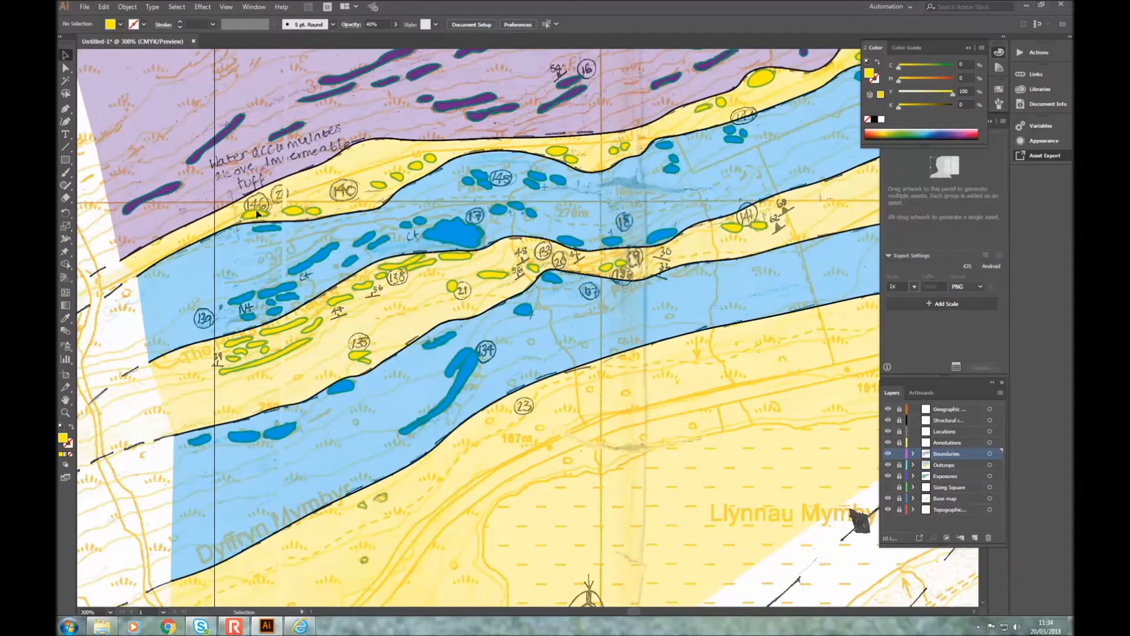
# Step: Make the boundary between the purple and yellow outcrops a dashed line with a 12 pt dash and 4 pt gap
pyautogui.click(173, 236)
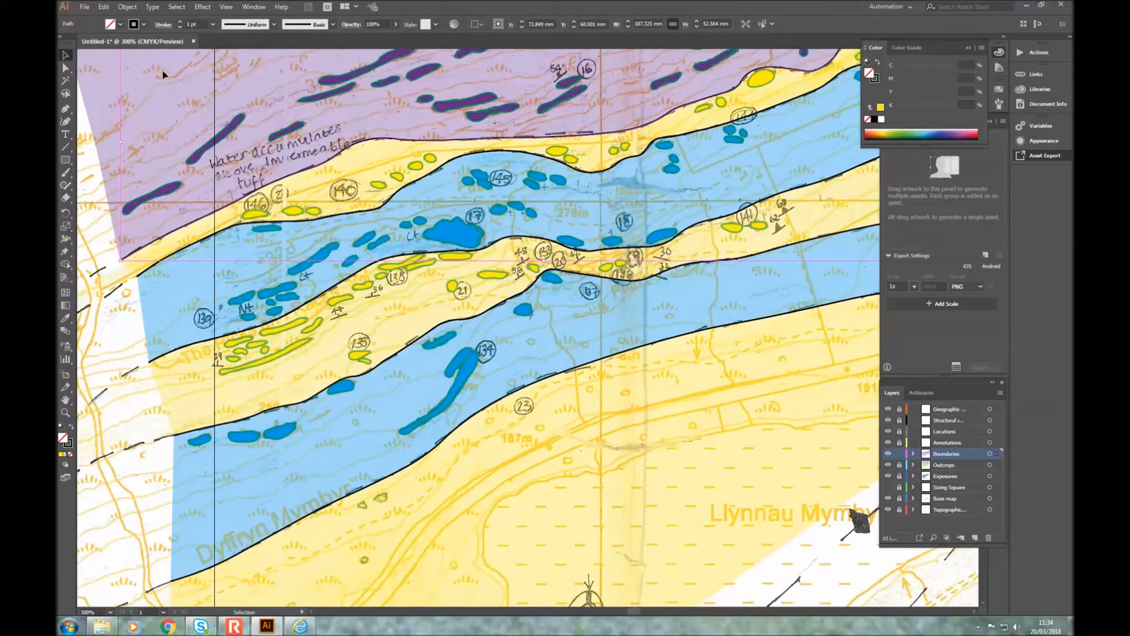
pyautogui.click(163, 25)
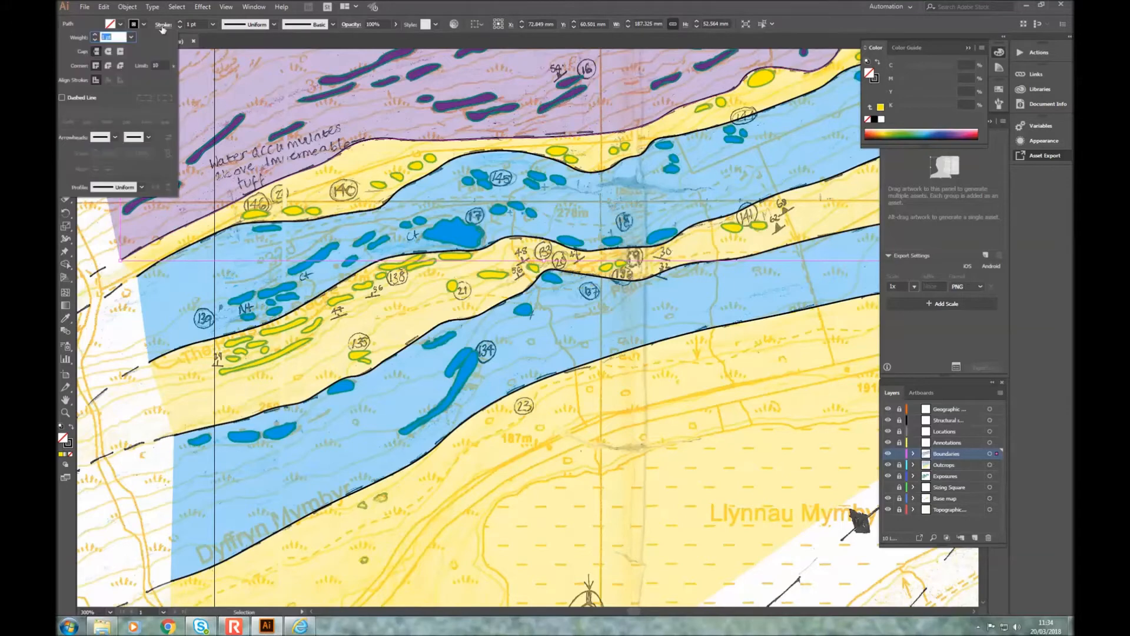
pyautogui.click(61, 98)
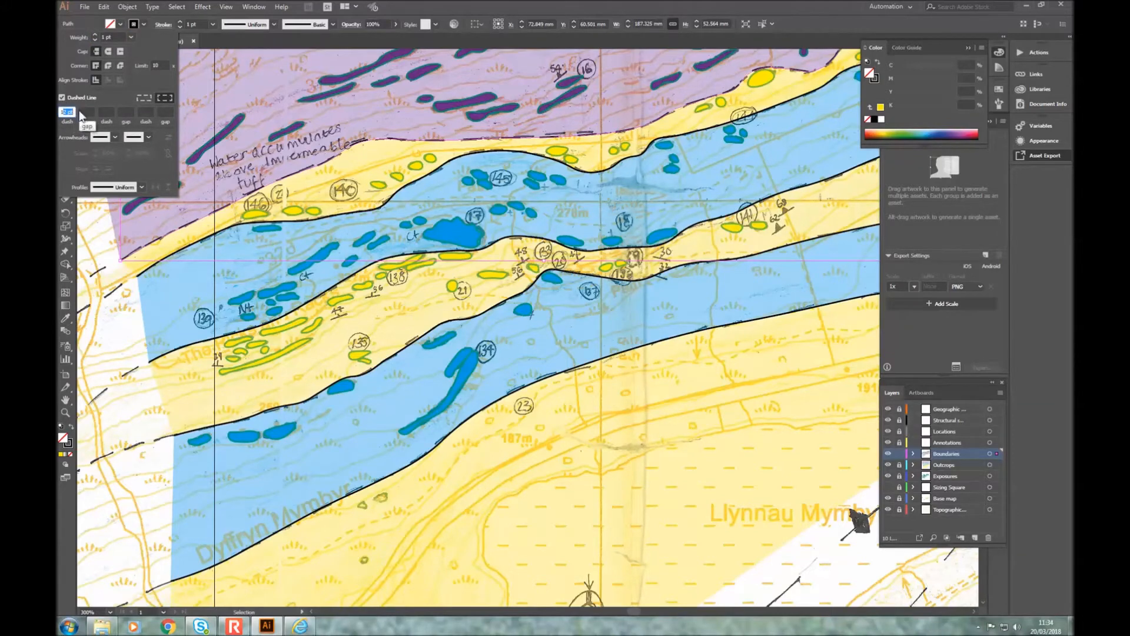
pyautogui.click(69, 112)
pyautogui.moveTo(61, 112); pyautogui.dragTo(77, 112)
pyautogui.press('Tab')
pyautogui.write('4')
pyautogui.click(65, 112)
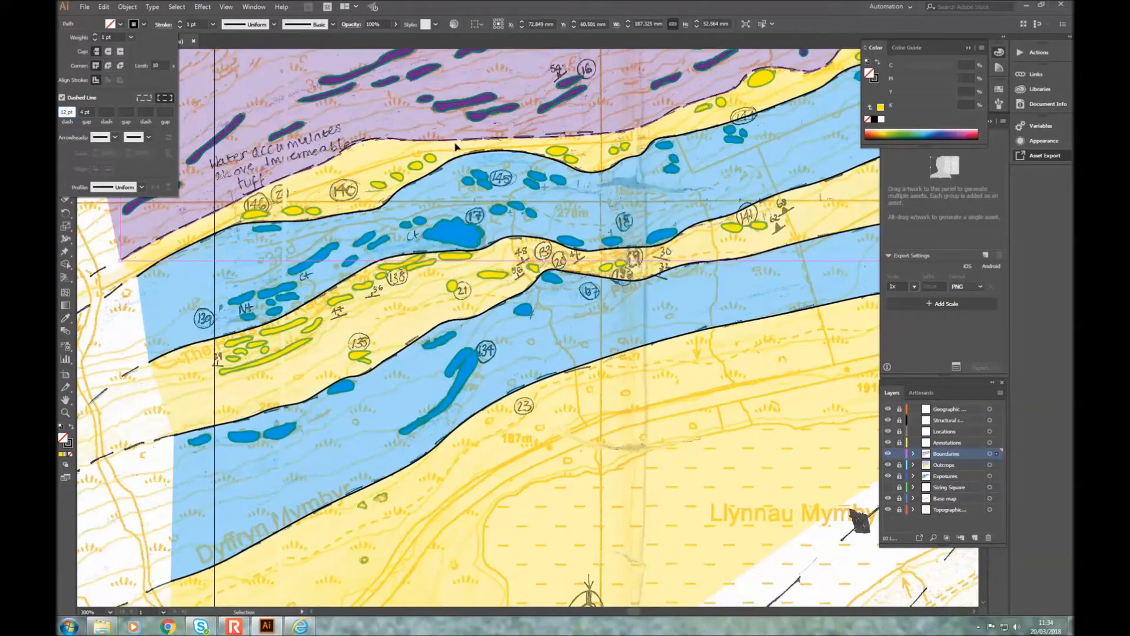
# Step: Set the dashed boundary's gap to 10 pt, deselect it and check the line with the Base map layer briefly hidden
pyautogui.click(85, 114)
pyautogui.doubleClick(86, 115)
pyautogui.write('10')
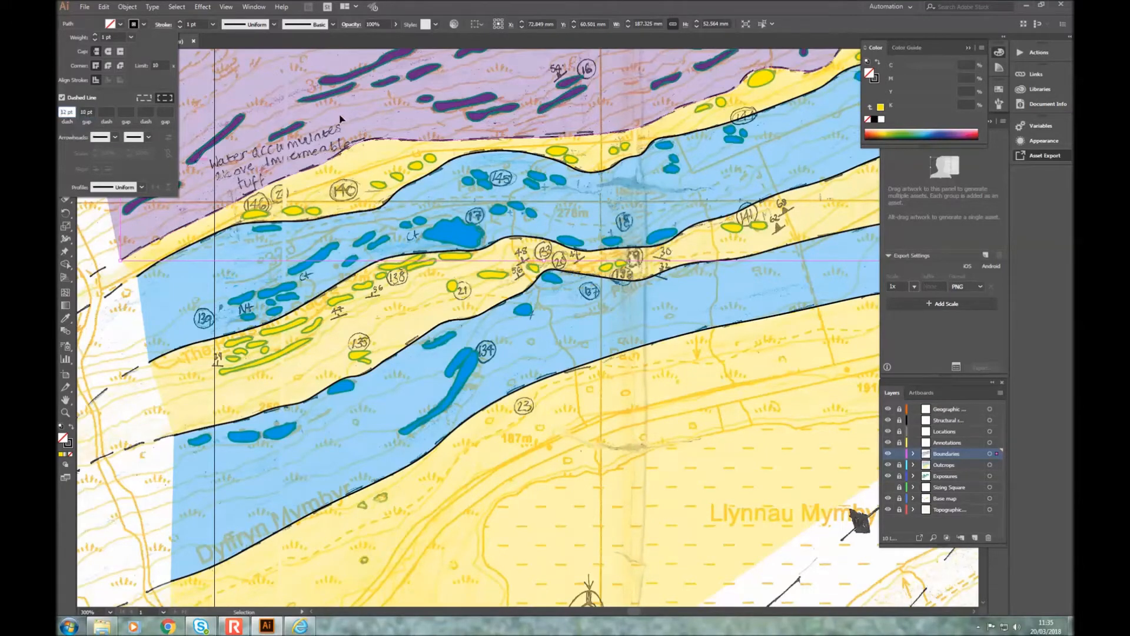
pyautogui.press('Return')
pyautogui.click(315, 120)
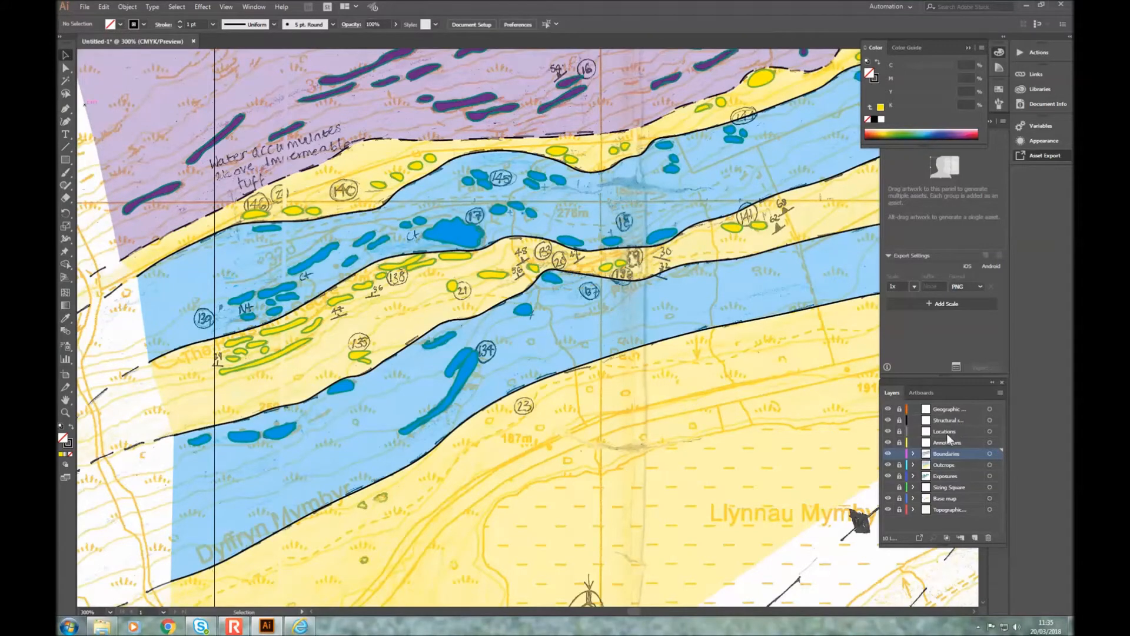
pyautogui.click(888, 499)
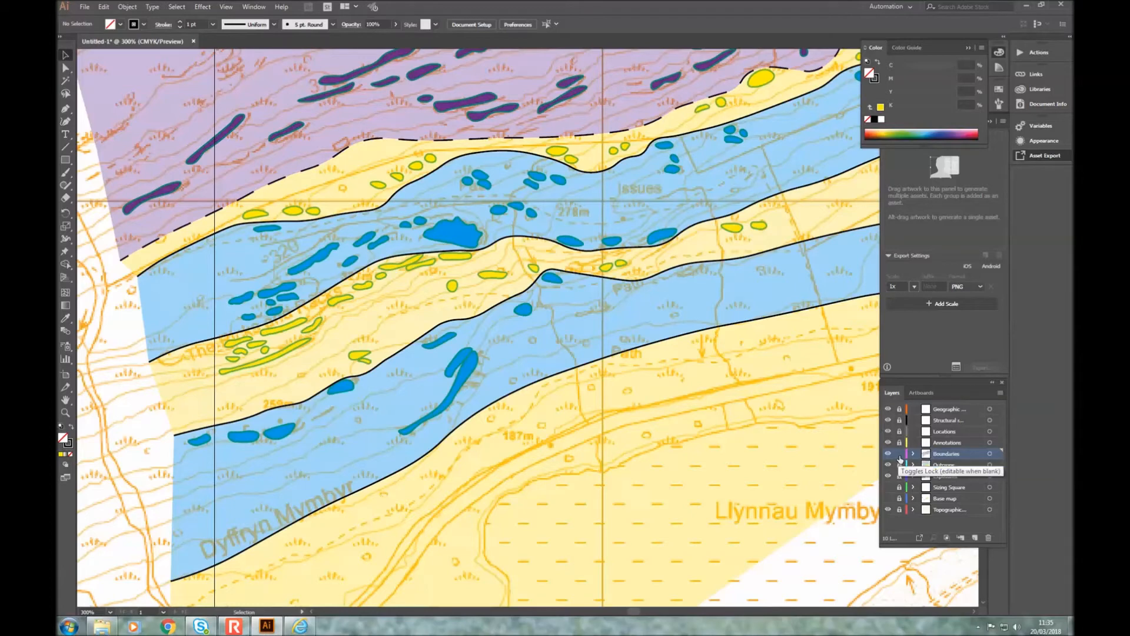
pyautogui.click(887, 497)
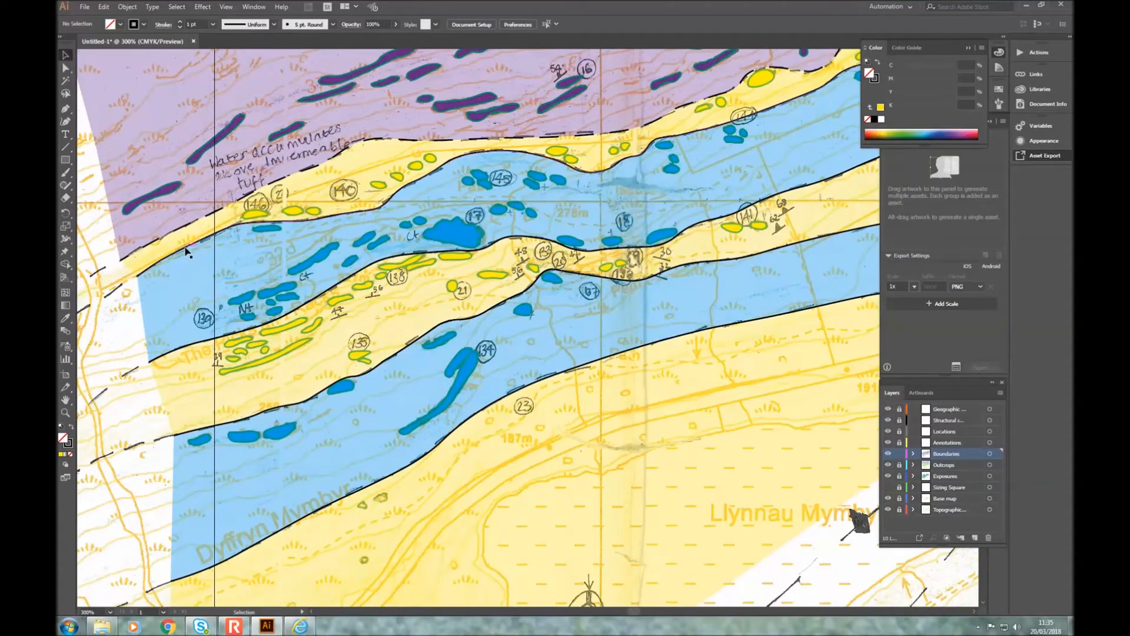
# Step: Apply a dashed line with a 12 pt dash and 10 pt gap to the next three boundaries south, checking them with the Base map briefly hidden
pyautogui.click(185, 251)
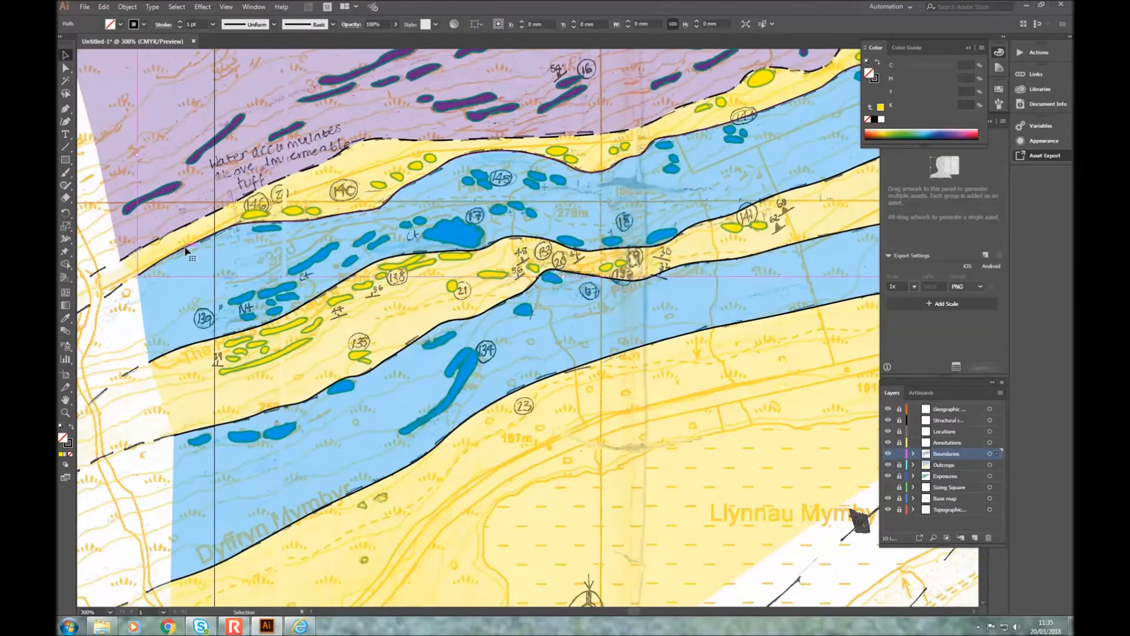
pyautogui.keyDown('shift'); pyautogui.click(178, 352); pyautogui.keyUp('shift')
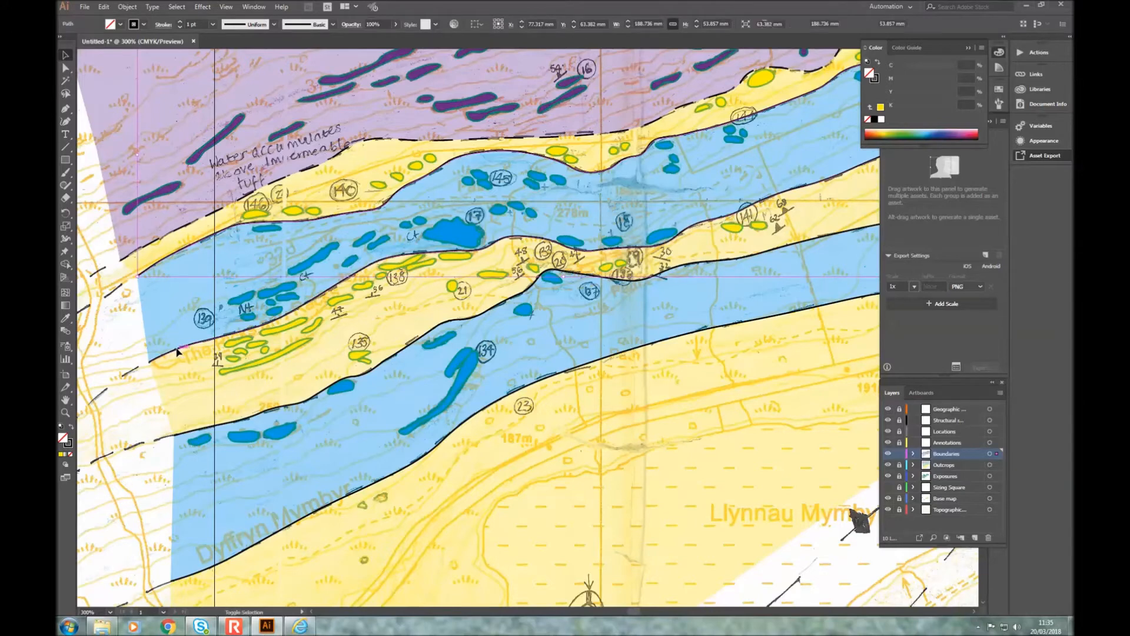
pyautogui.keyDown('shift'); pyautogui.click(231, 423); pyautogui.keyUp('shift')
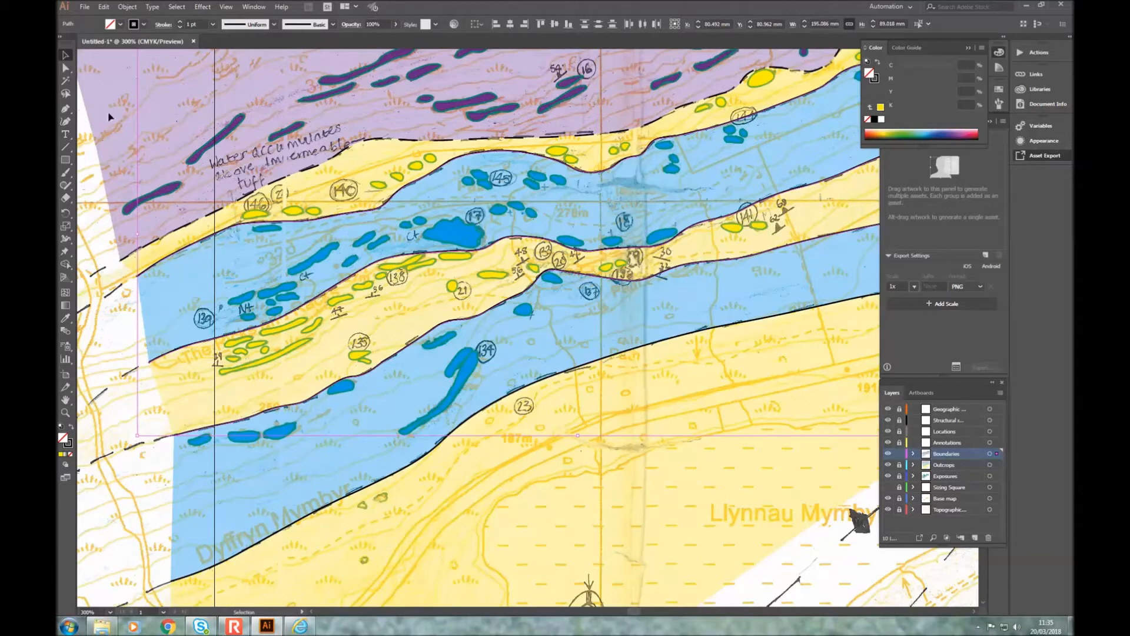
pyautogui.click(163, 24)
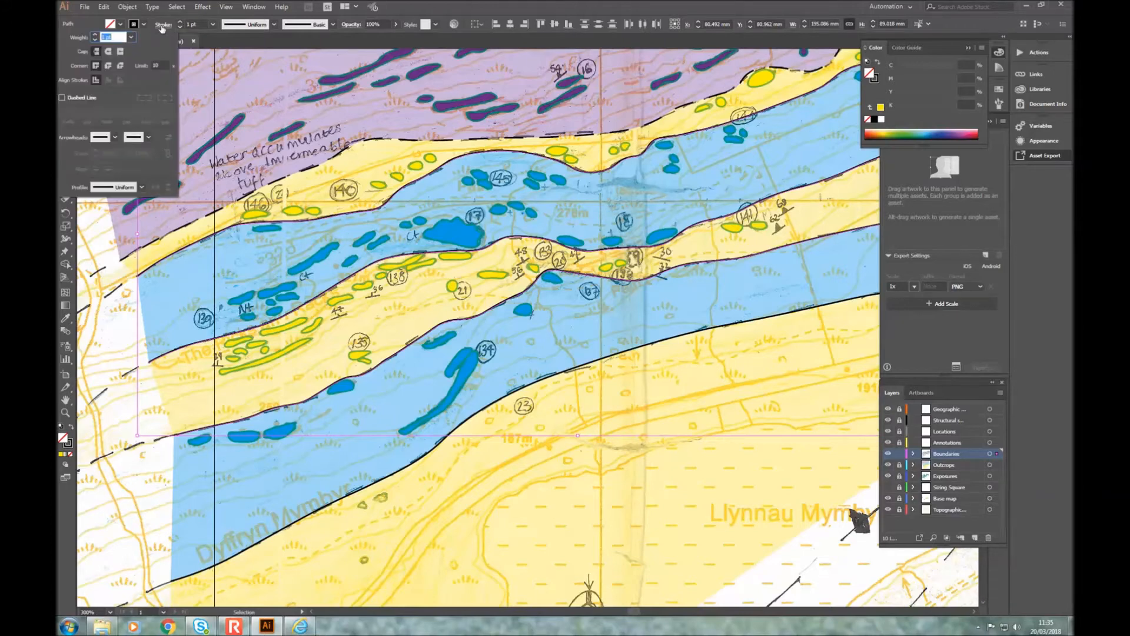
pyautogui.click(84, 97)
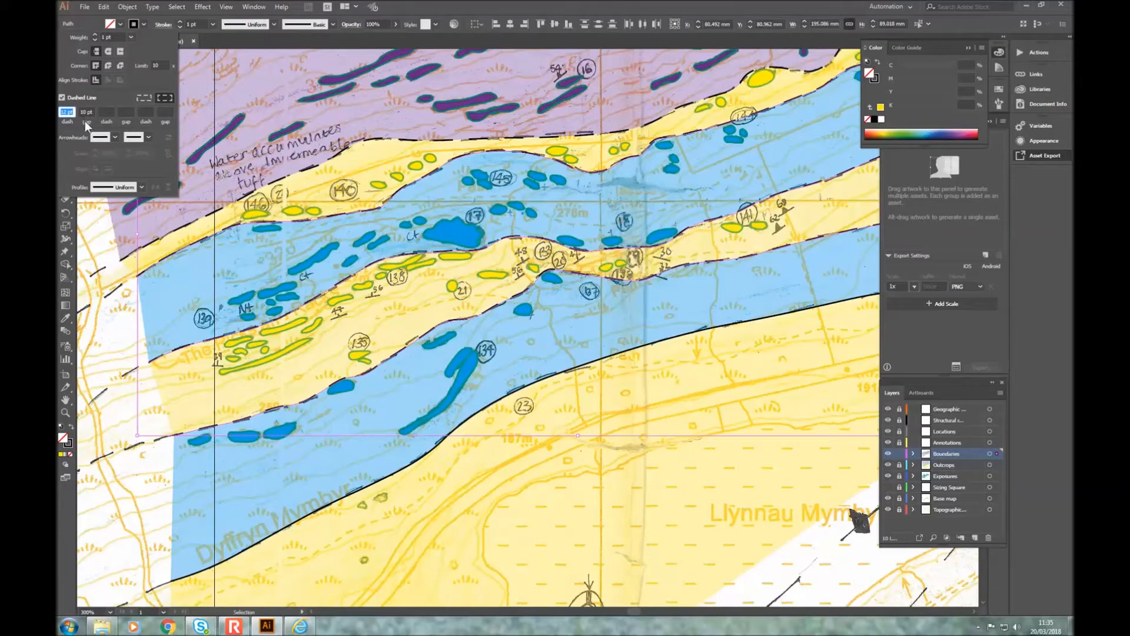
pyautogui.click(112, 346)
pyautogui.click(117, 307)
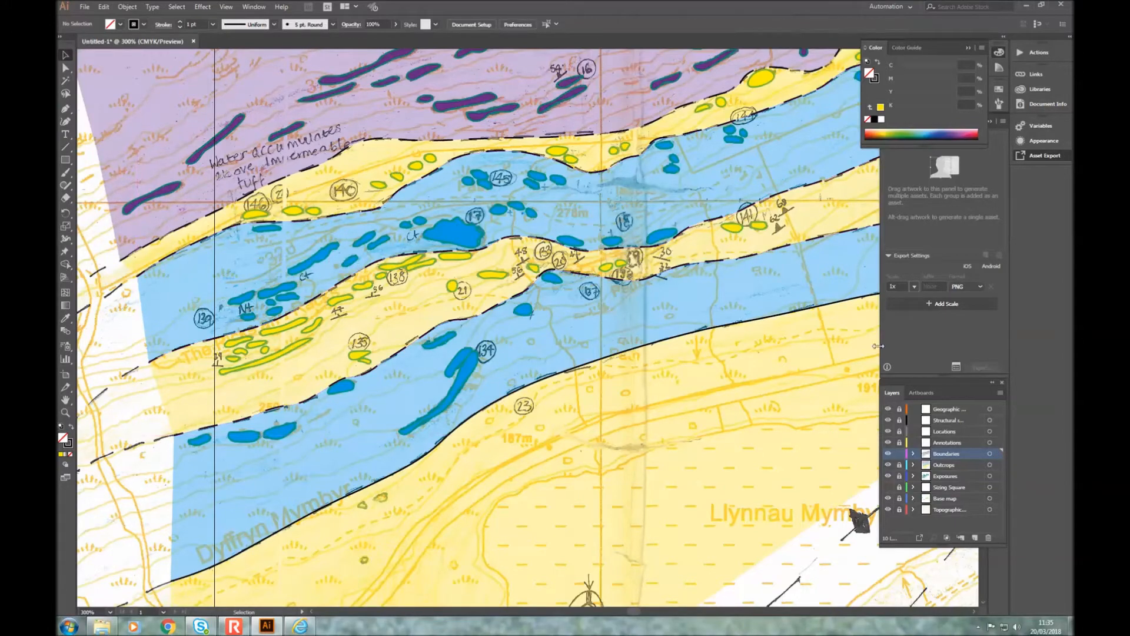
pyautogui.click(888, 499)
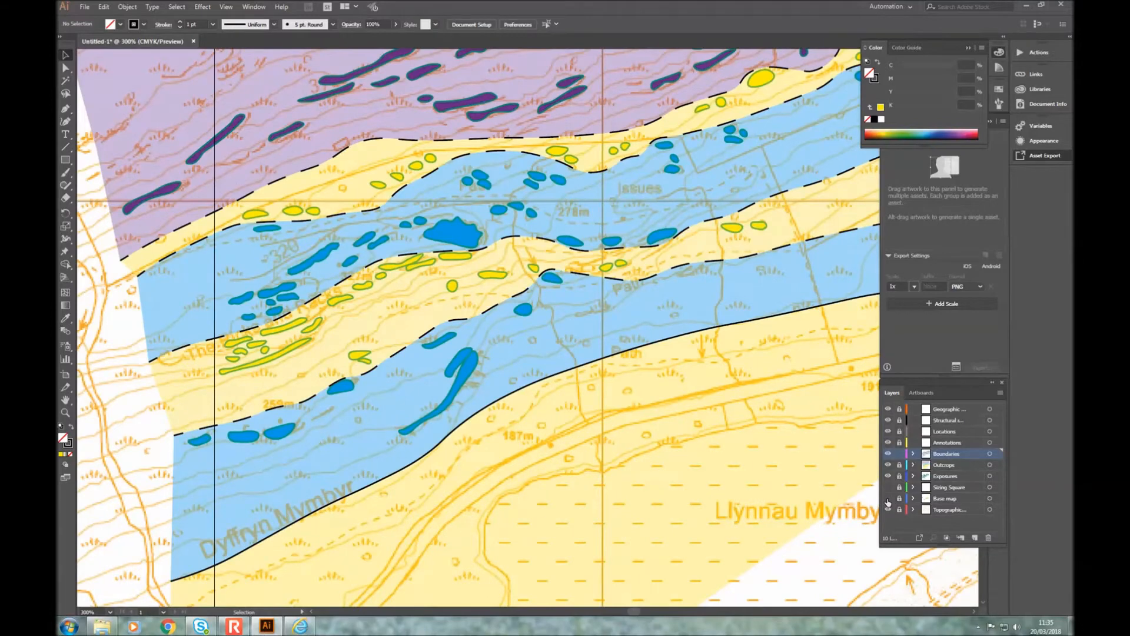
pyautogui.click(888, 500)
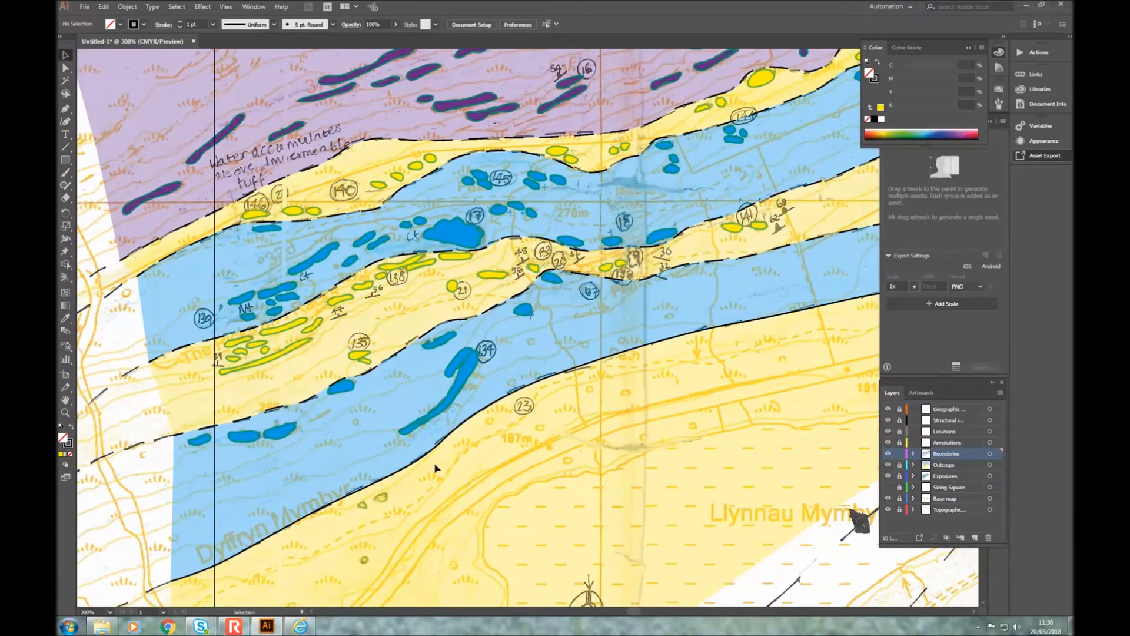
# Step: Cut the southernmost solid boundary between the blue and yellow outcrops with the Scissors tool beneath the Dyffryn Mymbyr label
pyautogui.scroll(-5, 268, 484)
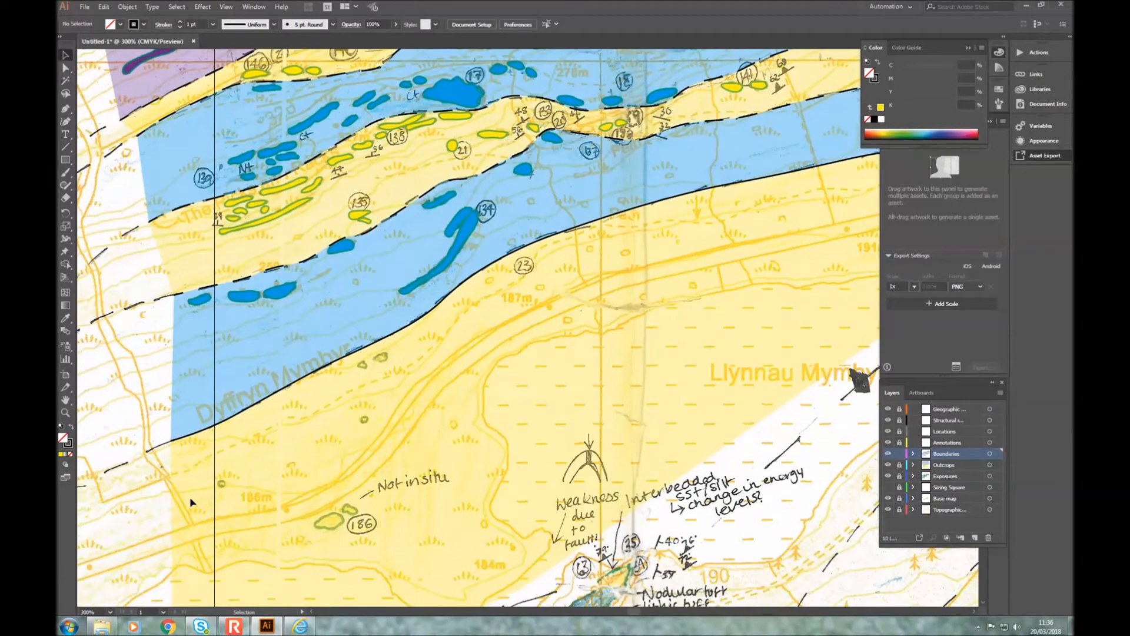
pyautogui.click(289, 387)
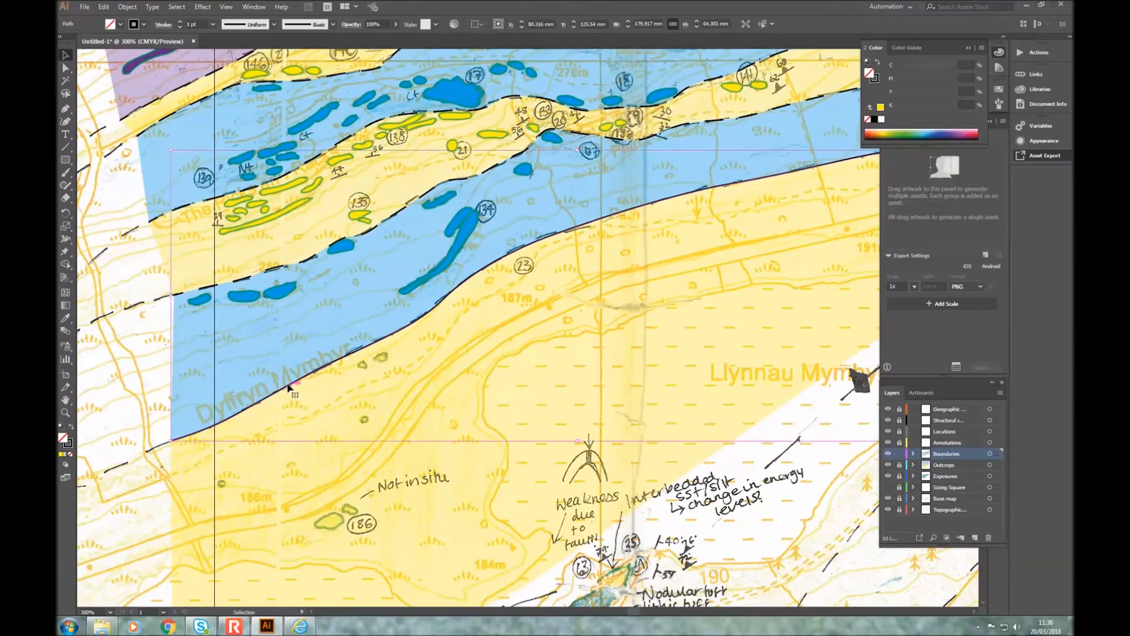
pyautogui.scroll(3, 224, 447)
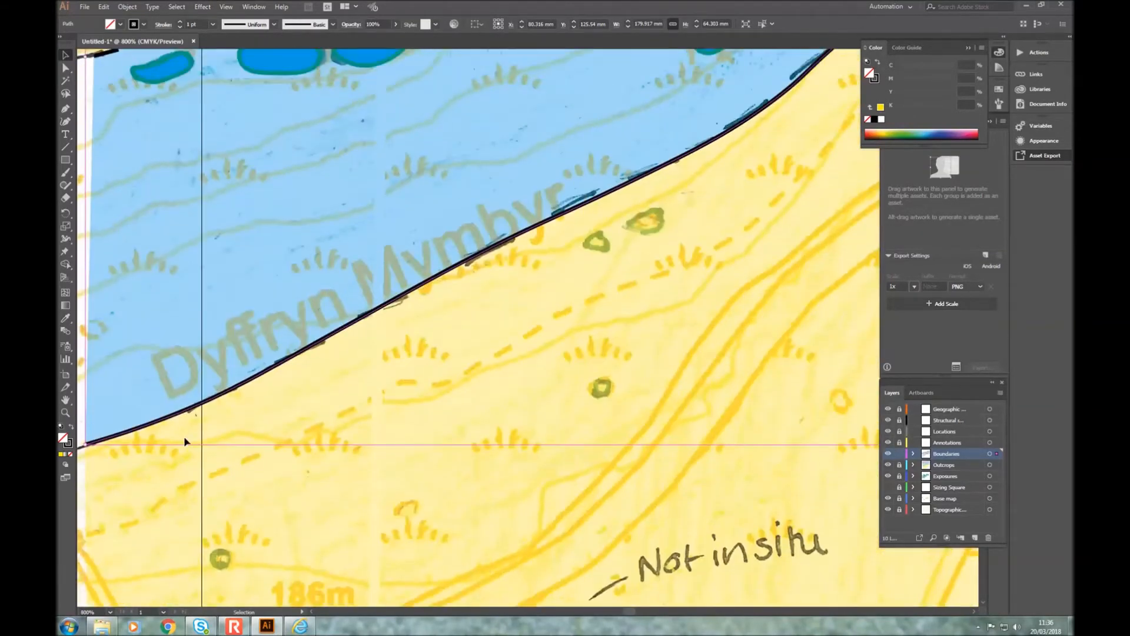
pyautogui.scroll(1, 194, 422)
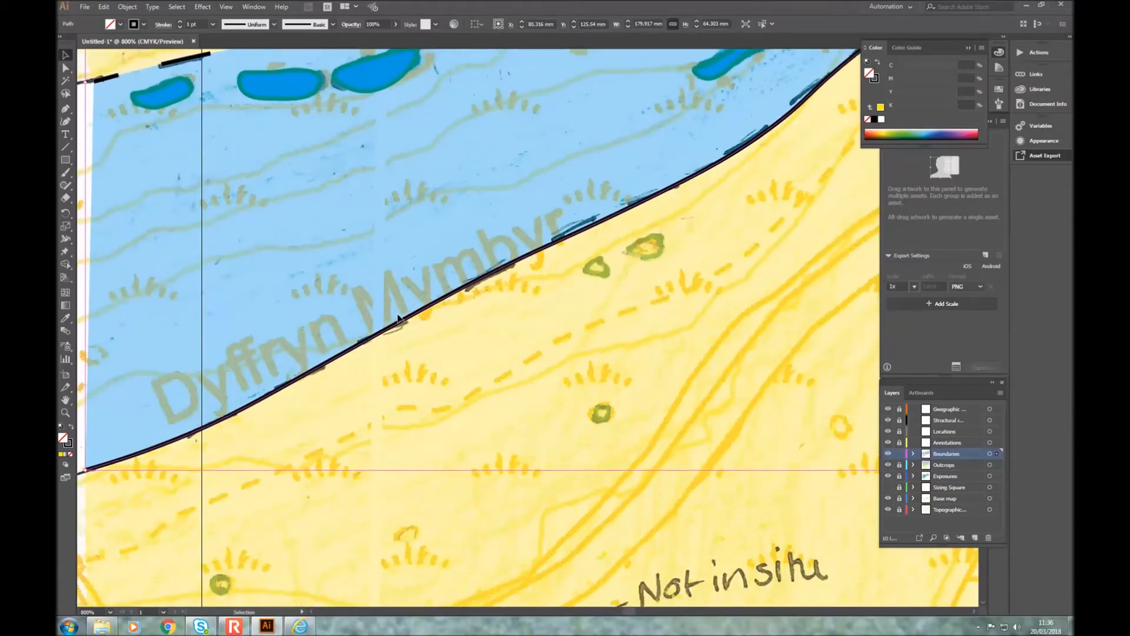
pyautogui.scroll(-3, 435, 365)
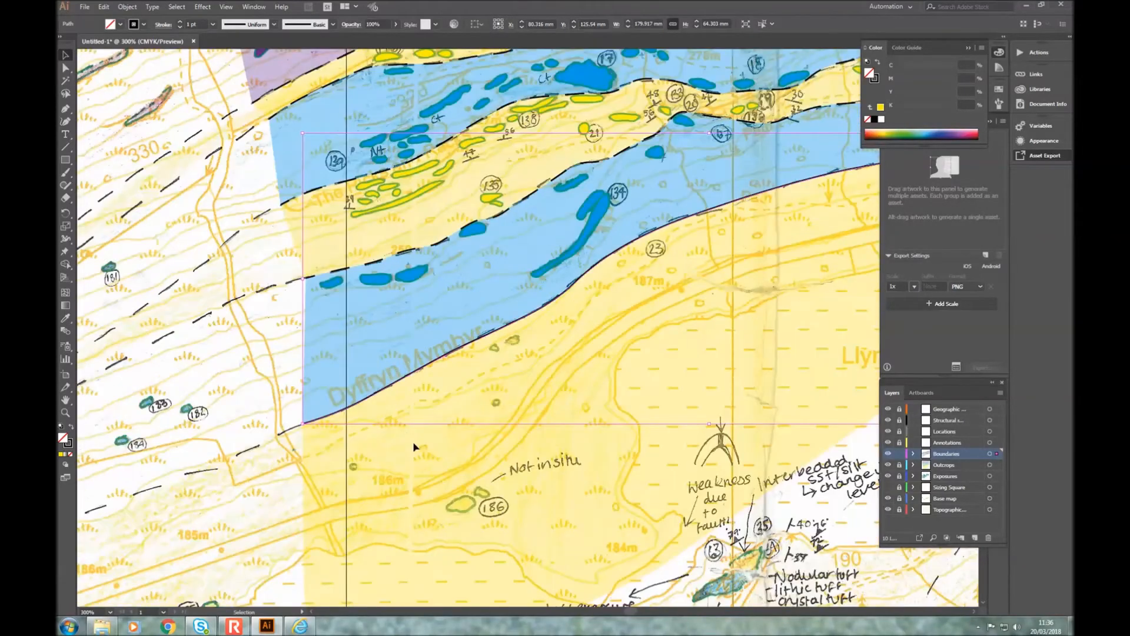
pyautogui.scroll(3, 390, 431)
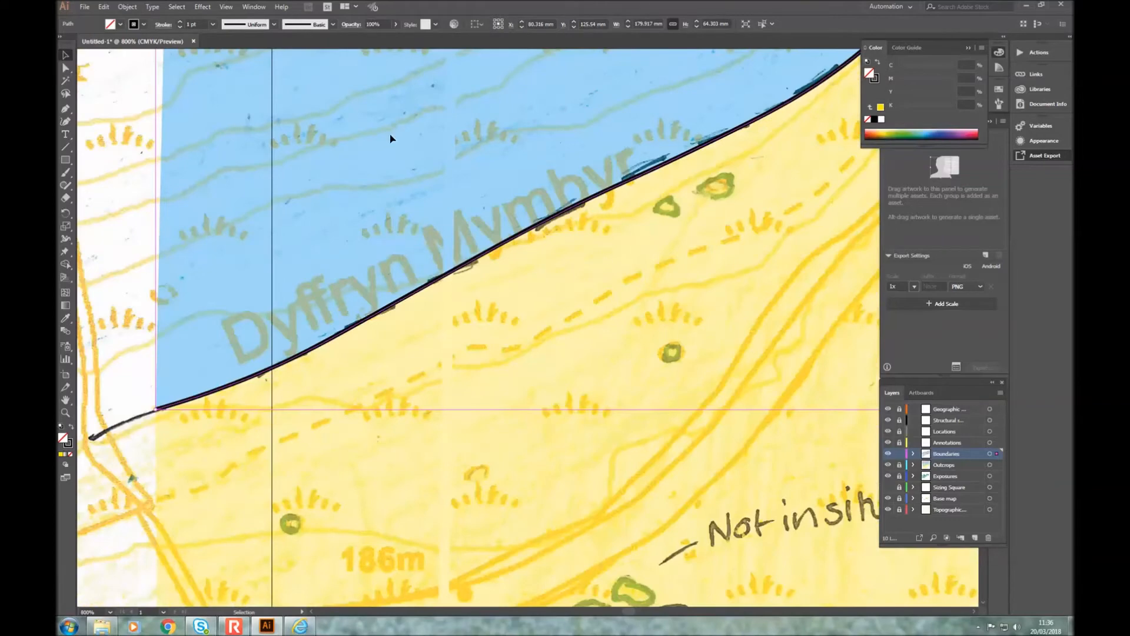
pyautogui.scroll(3, 377, 383)
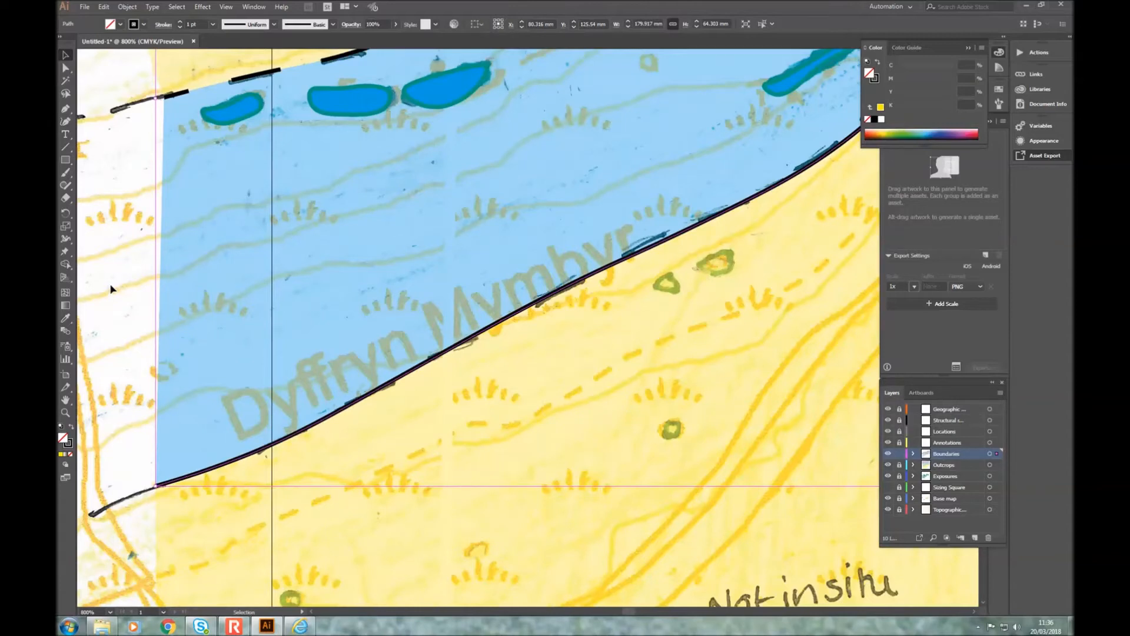
pyautogui.click(65, 197)
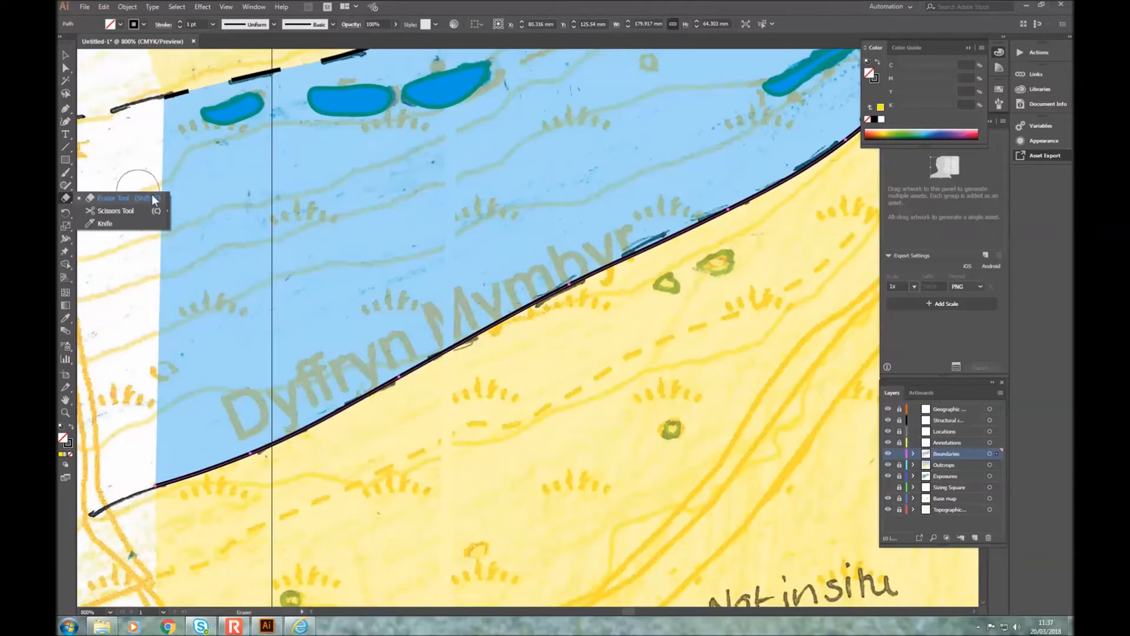
pyautogui.click(118, 210)
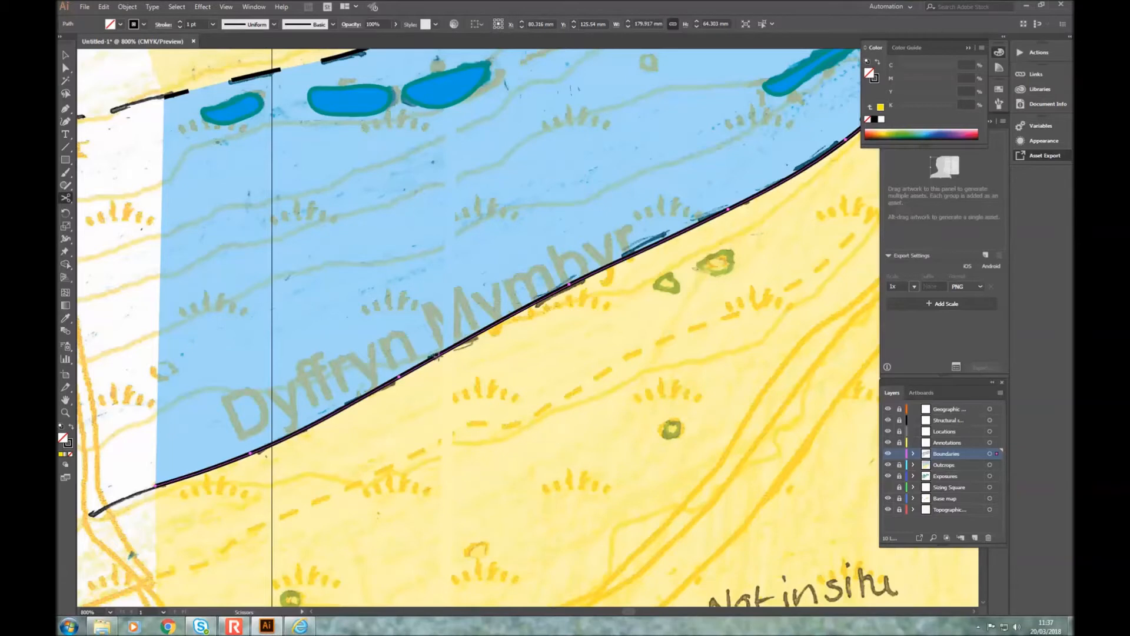
pyautogui.click(437, 355)
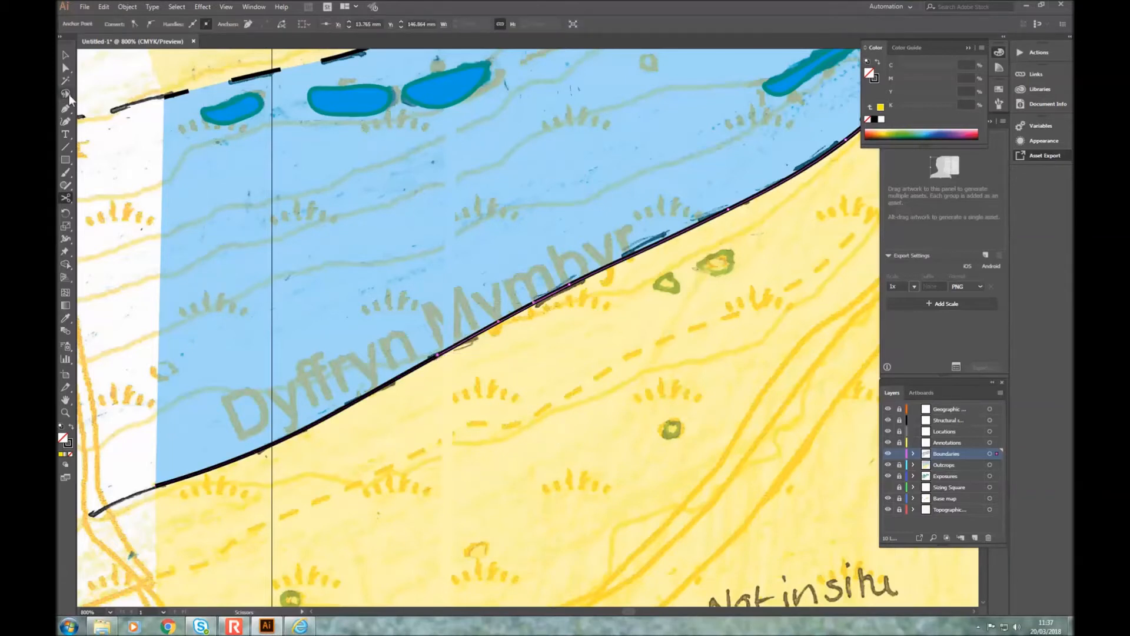
# Step: Select the boundary pieces on either side of the cut to check the split, and leave nothing selected
pyautogui.click(66, 58)
pyautogui.click(474, 334)
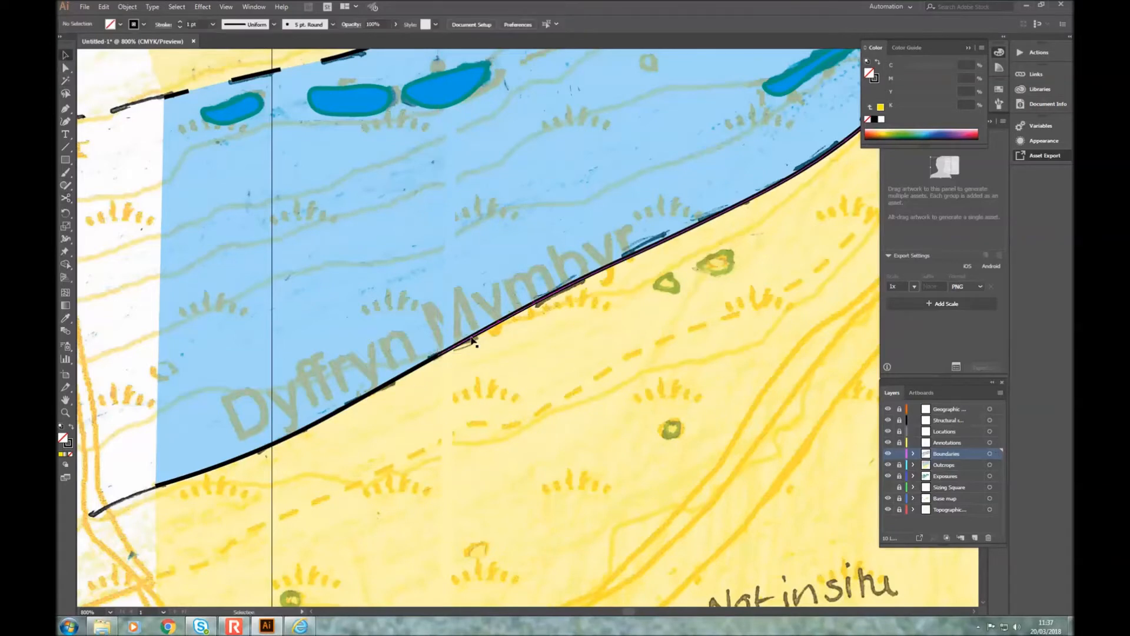
pyautogui.click(379, 383)
pyautogui.click(474, 358)
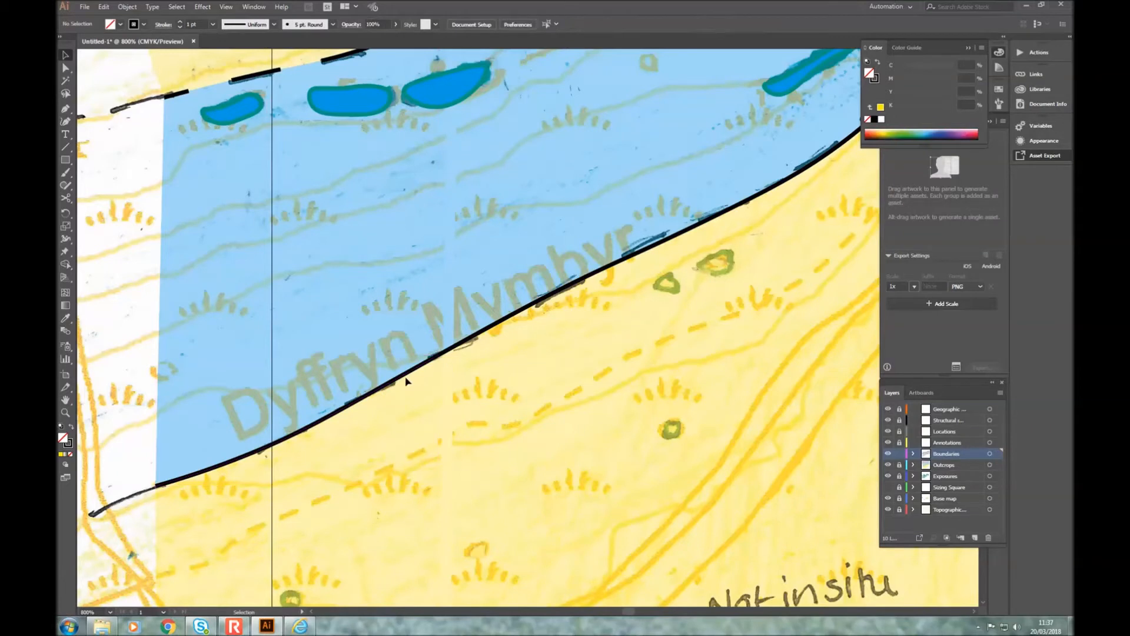
# Step: Give the long upper section of the boundary line along Dyffryn Mymbyr a dashed stroke
pyautogui.click(396, 378)
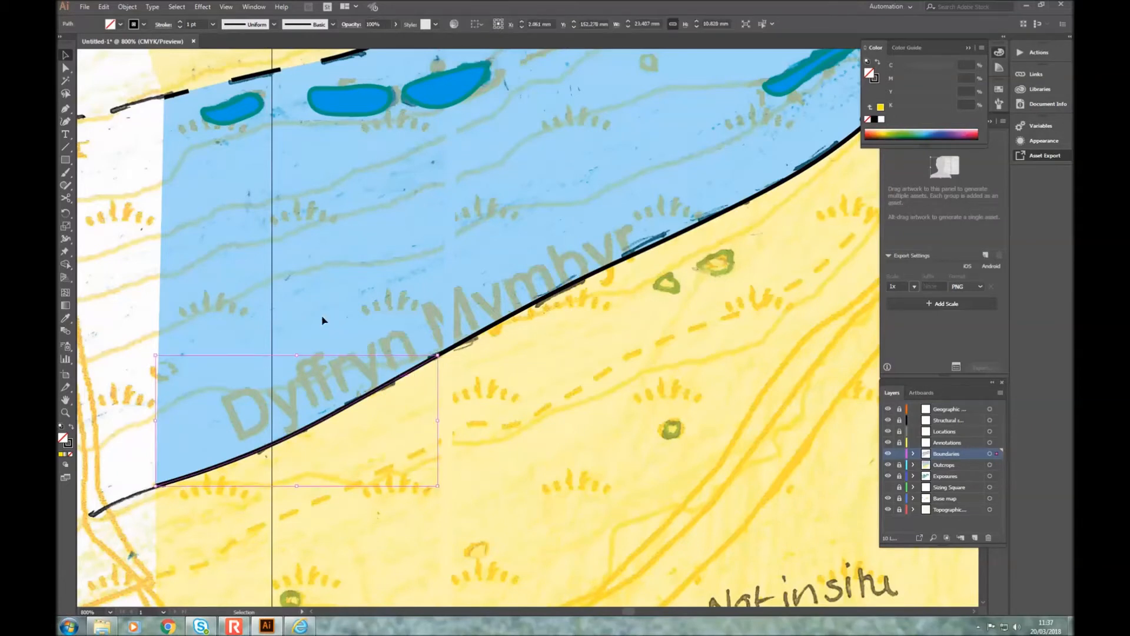
pyautogui.click(496, 327)
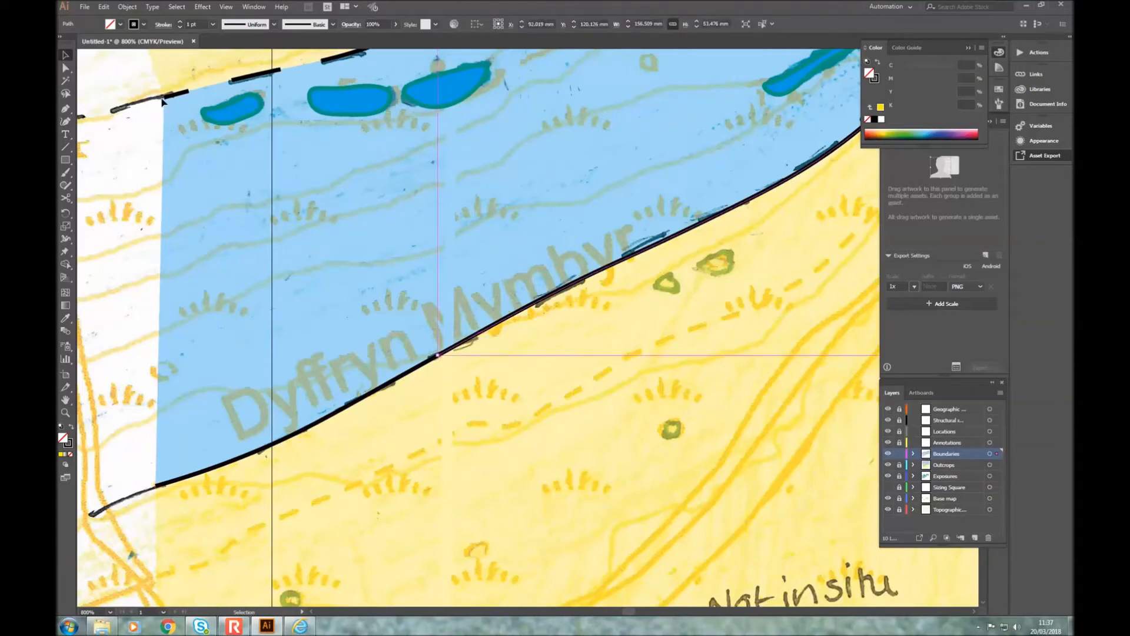
pyautogui.click(162, 24)
pyautogui.click(73, 97)
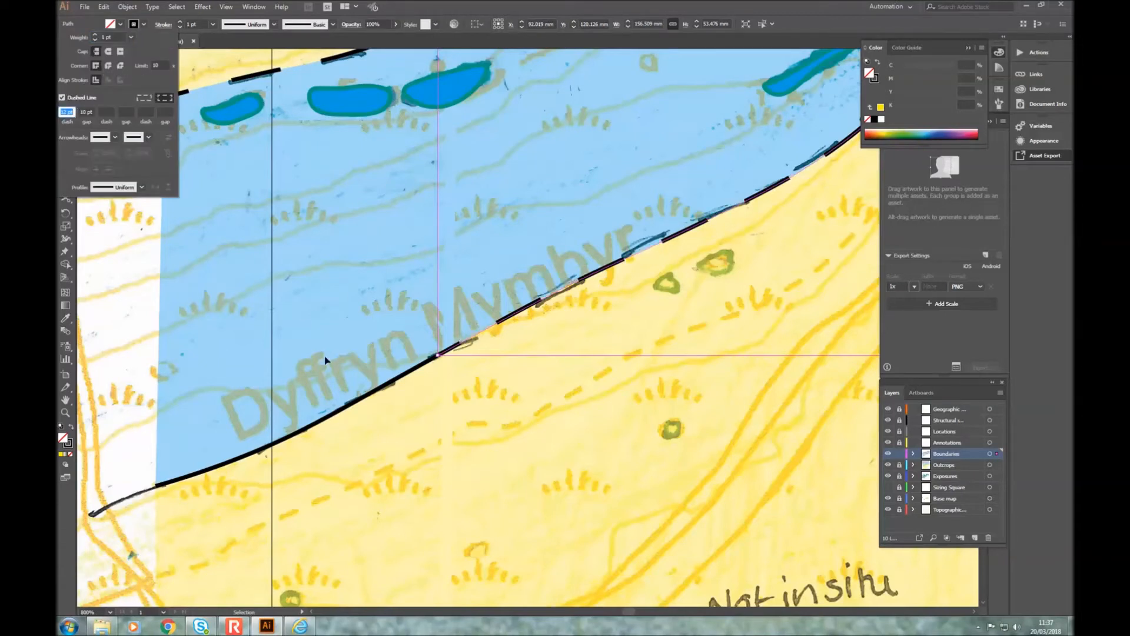
pyautogui.click(368, 414)
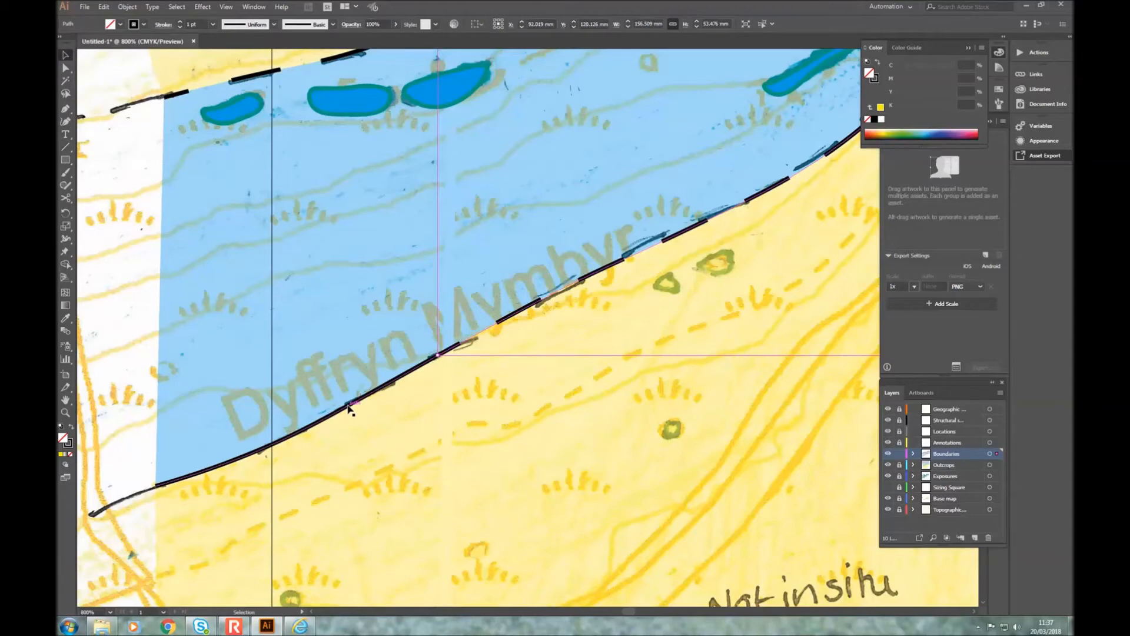
# Step: Give the short lower section of the Dyffryn Mymbyr boundary a dashed stroke with 4 pt dashes and compare it with the long section
pyautogui.click(348, 407)
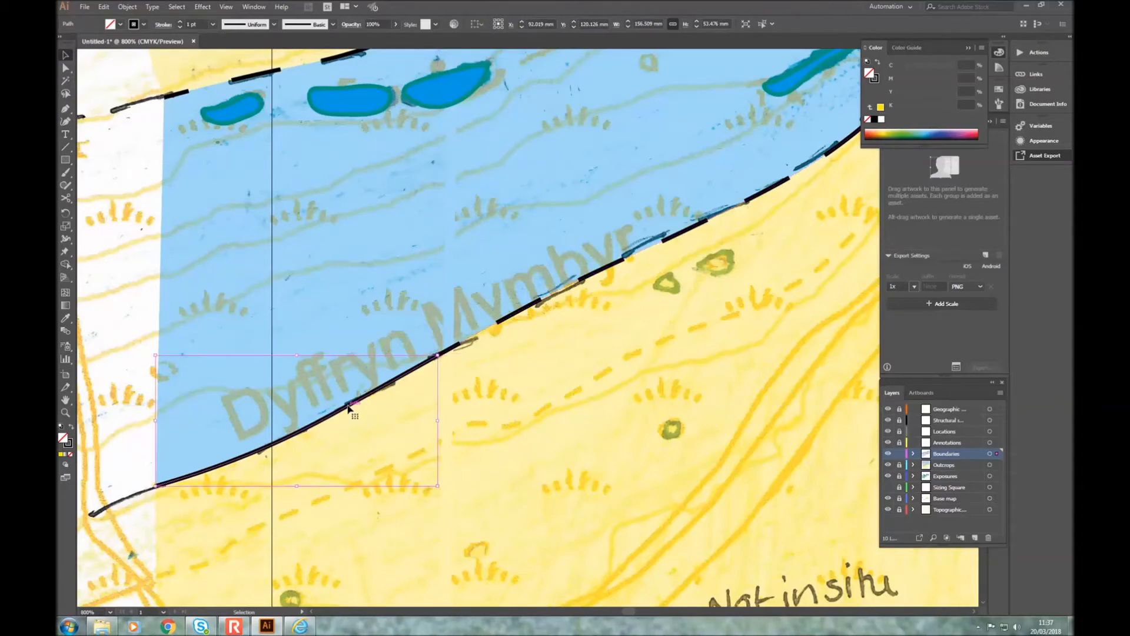
pyautogui.click(164, 26)
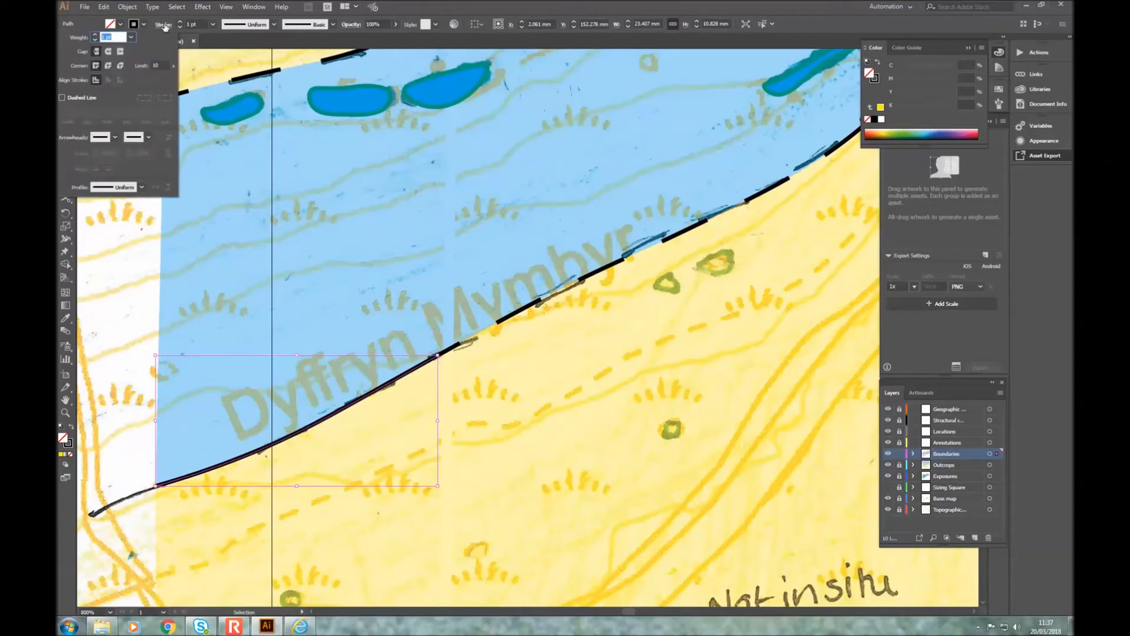
pyautogui.click(76, 96)
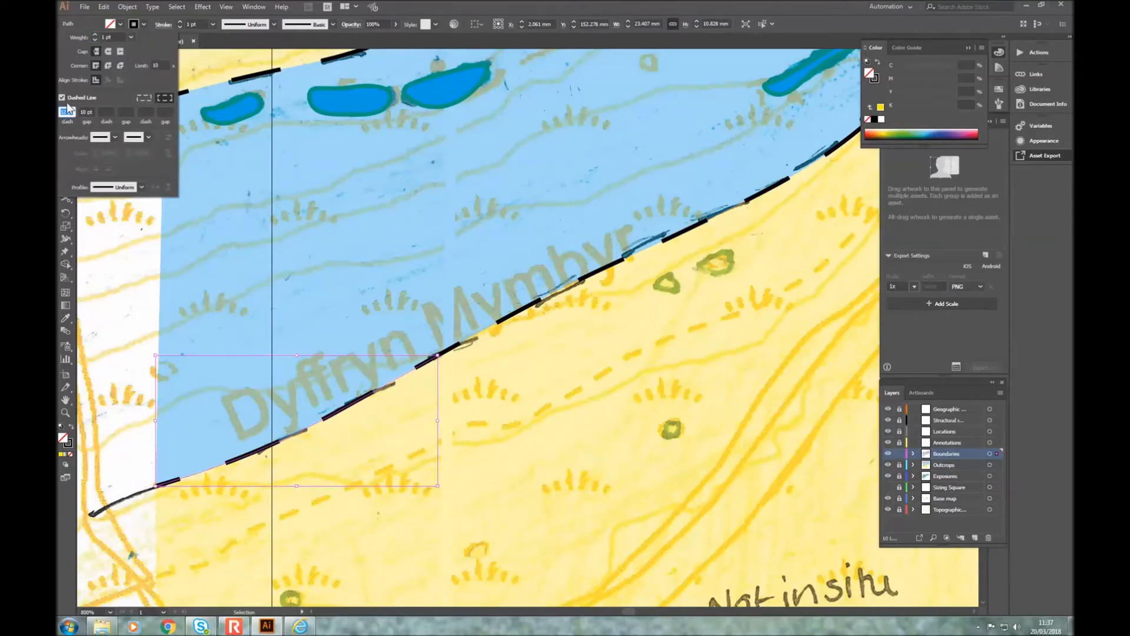
pyautogui.doubleClick(70, 110)
pyautogui.write('4')
pyautogui.click(91, 112)
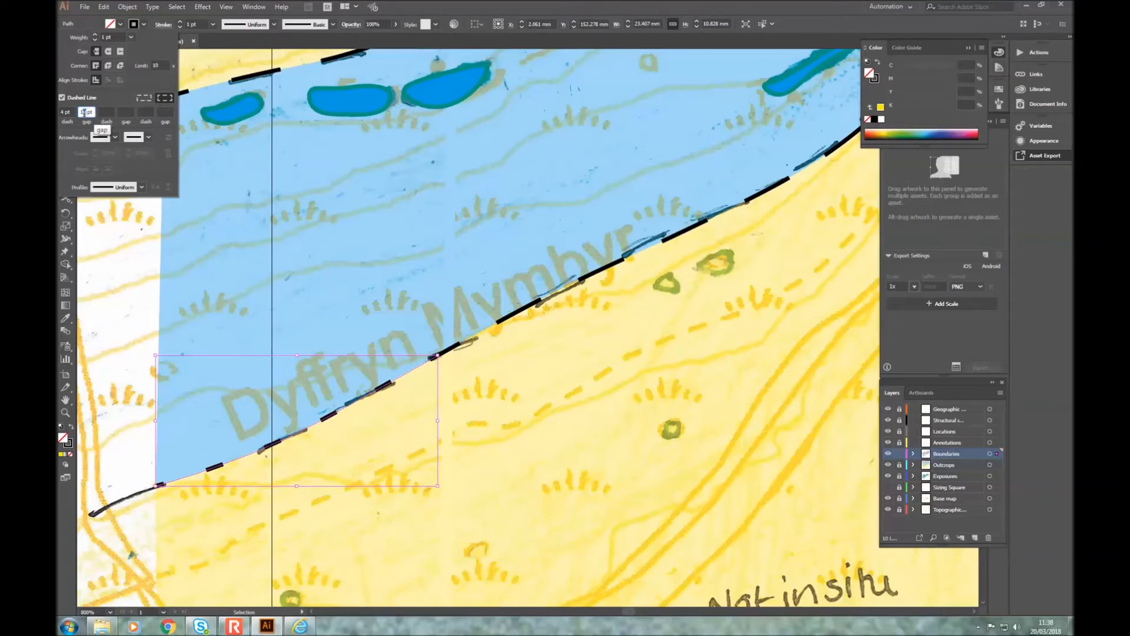
pyautogui.click(117, 186)
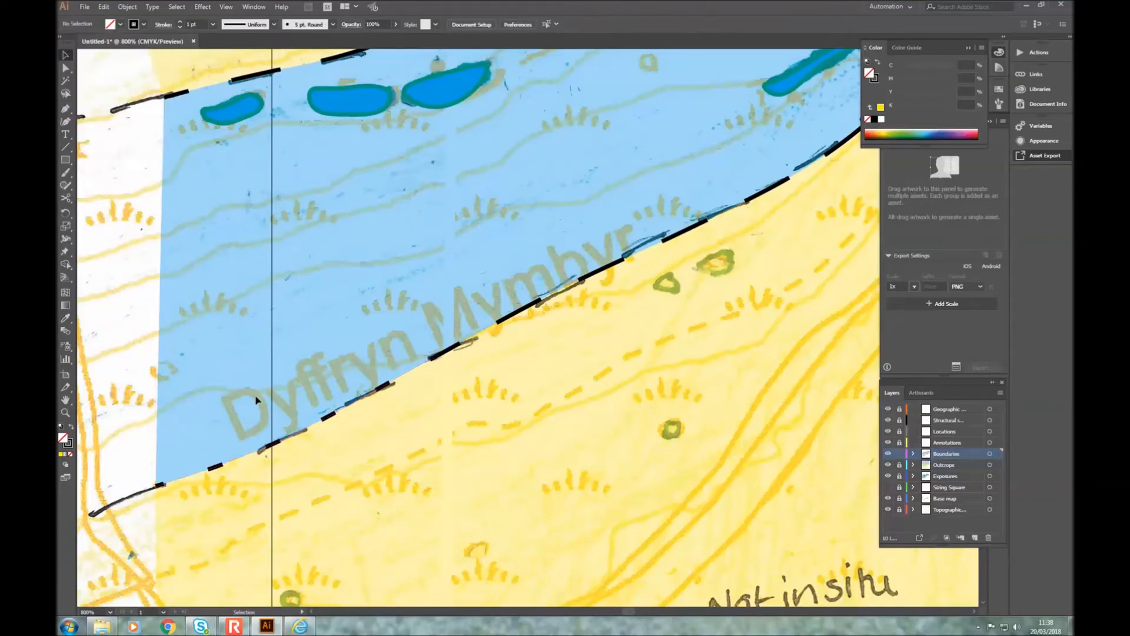
pyautogui.click(333, 417)
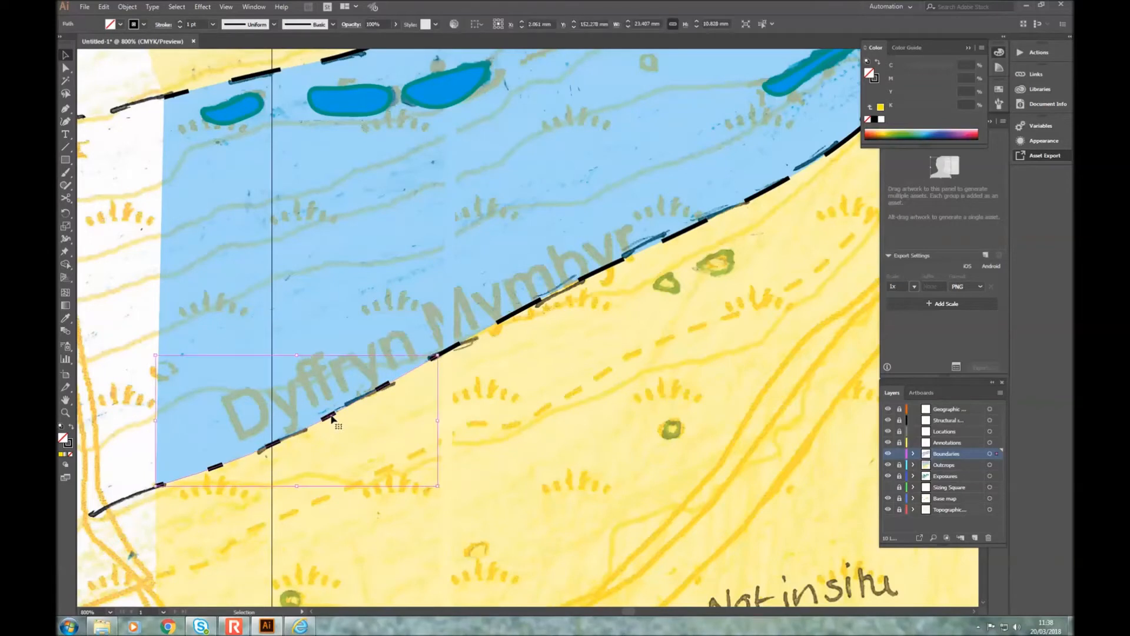
pyautogui.click(458, 348)
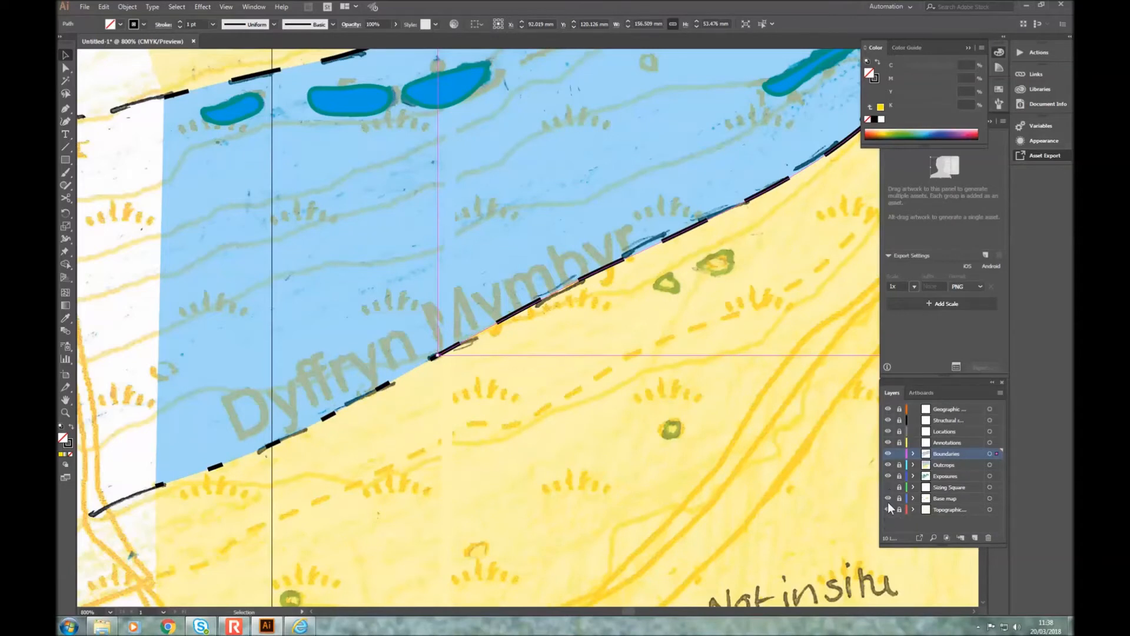
# Step: Hide the Base map layer and check the whole coloured map without the scanned sketch
pyautogui.click(888, 499)
pyautogui.click(505, 404)
pyautogui.scroll(-5, 504, 403)
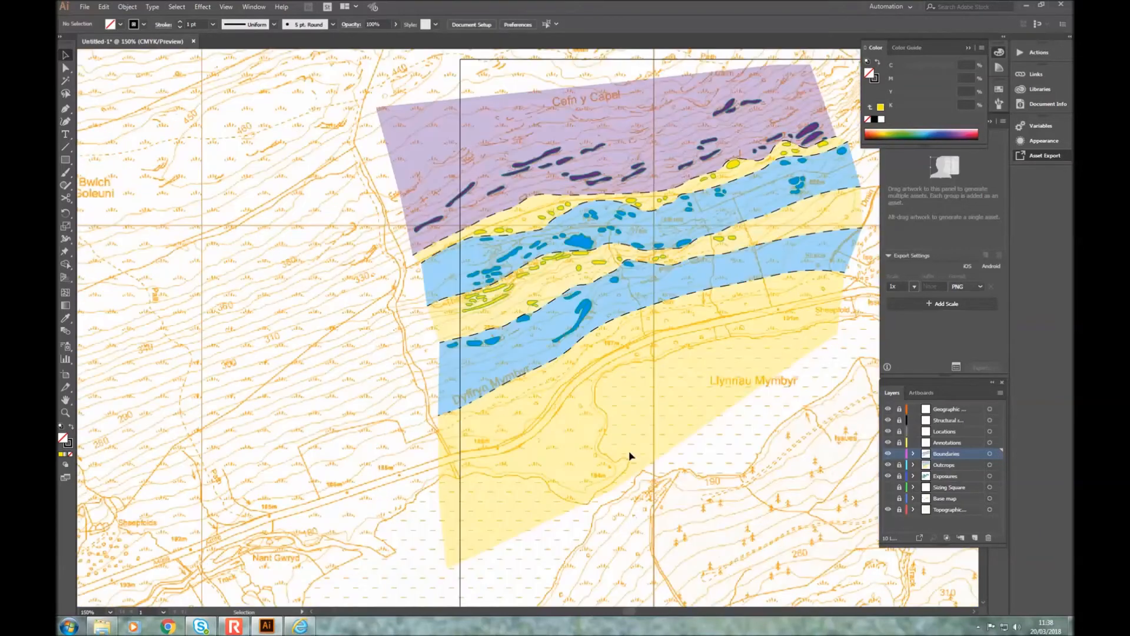
pyautogui.scroll(1, 633, 402)
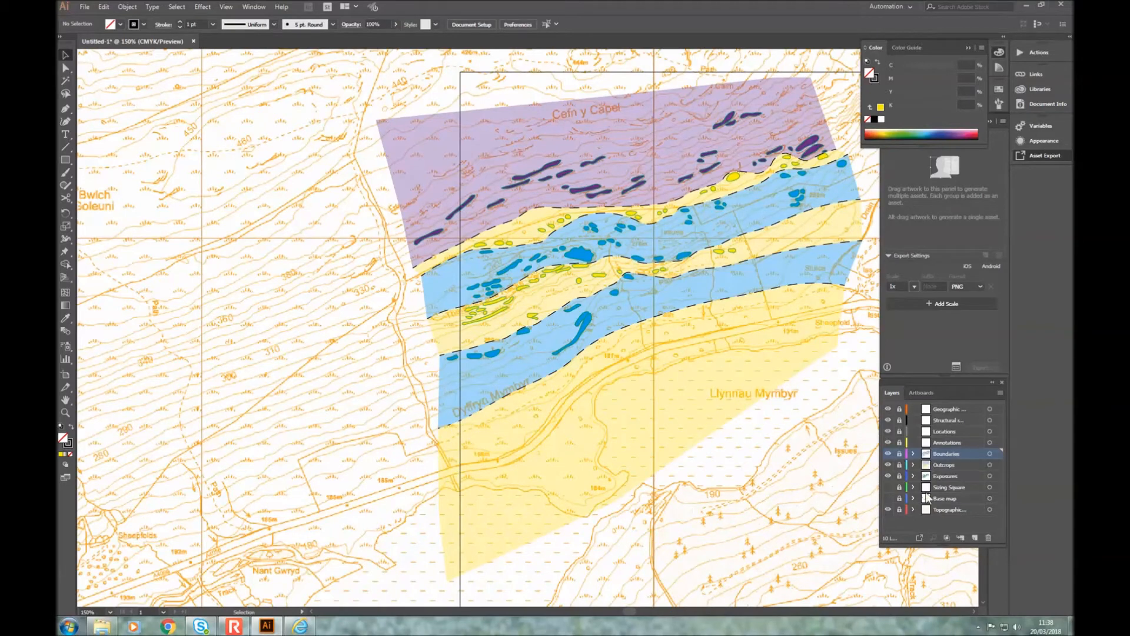
pyautogui.hscroll(3, 974, 615)
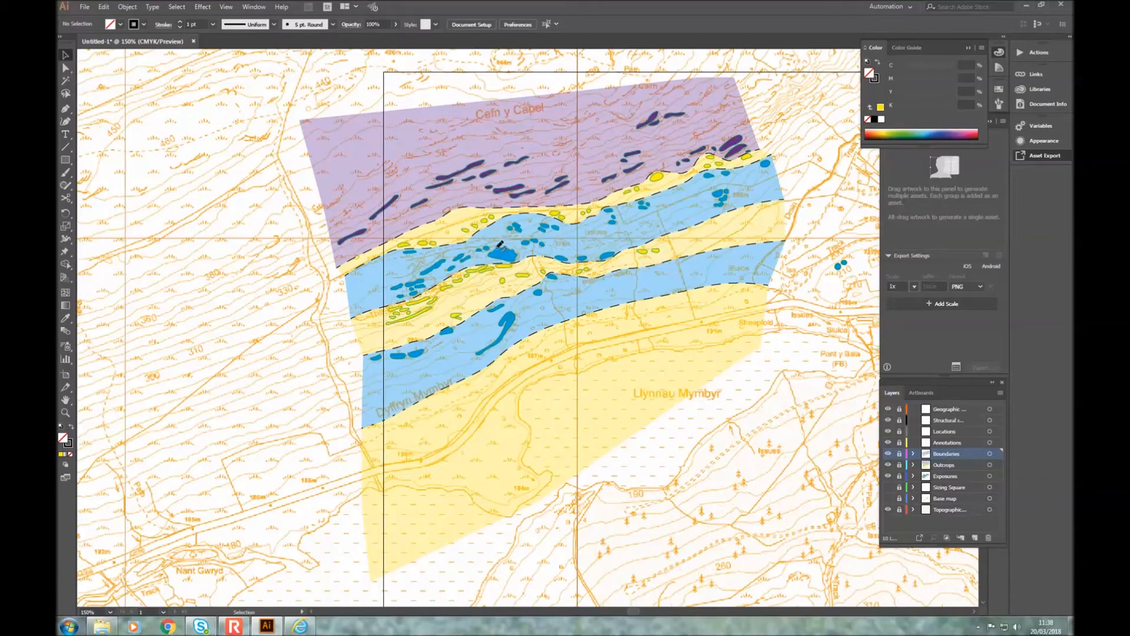
# Step: Move the Exposures layer above the Outcrops layer so the exposures are drawn on top
pyautogui.press('super')
pyautogui.click(273, 193)
pyautogui.scroll(2, 544, 318)
pyautogui.scroll(2, 553, 305)
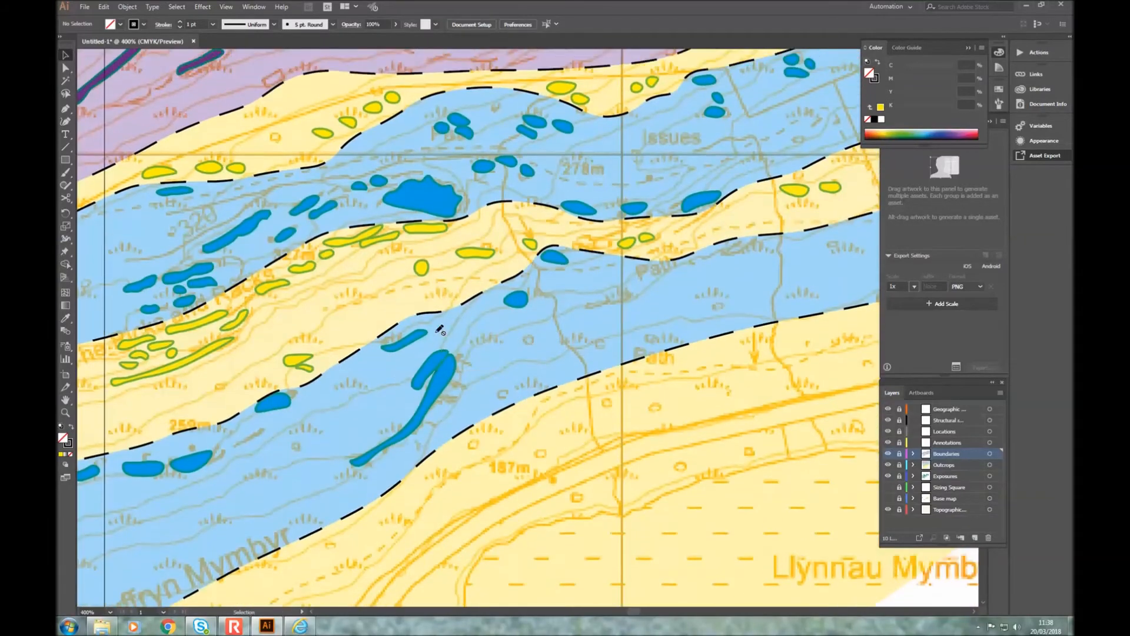
pyautogui.scroll(-1, 441, 330)
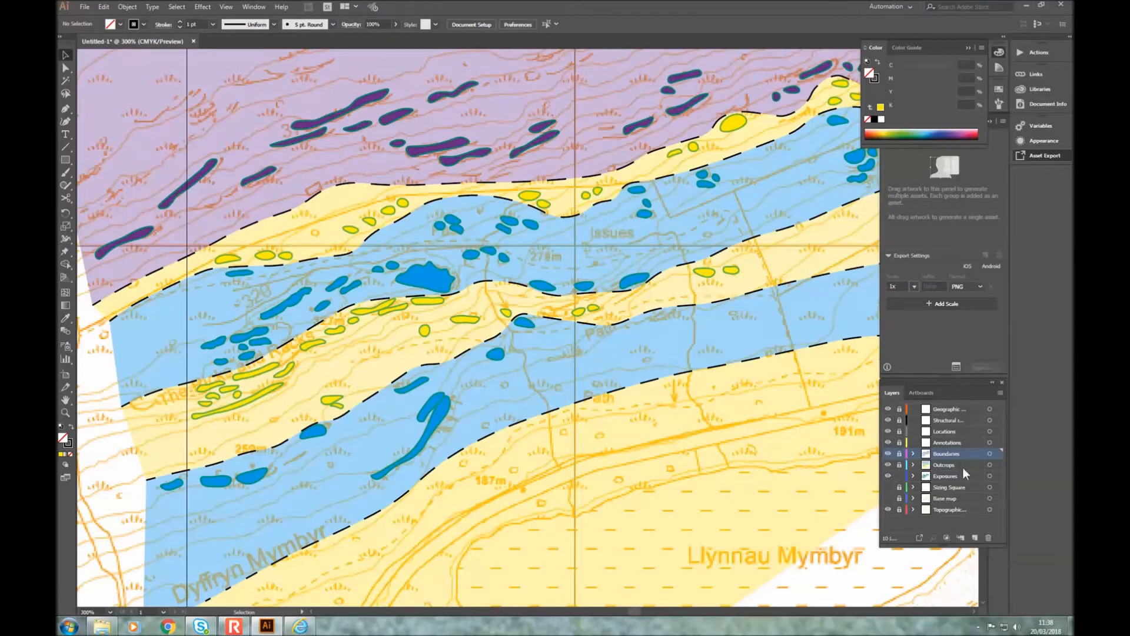
pyautogui.moveTo(942, 475); pyautogui.dragTo(941, 460)
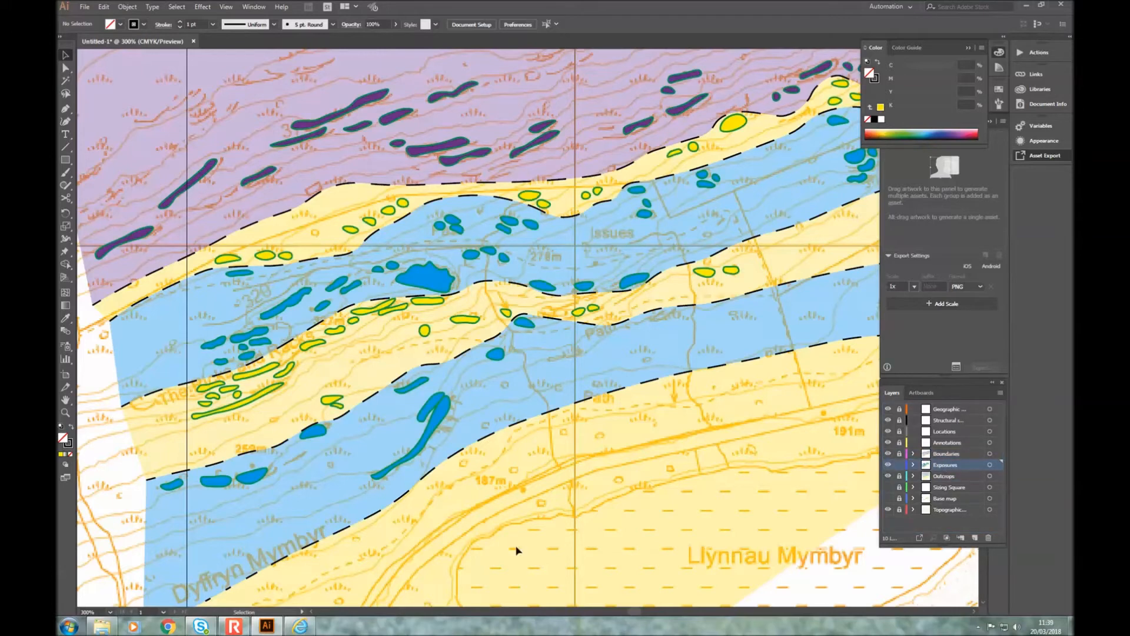
pyautogui.scroll(3, 541, 471)
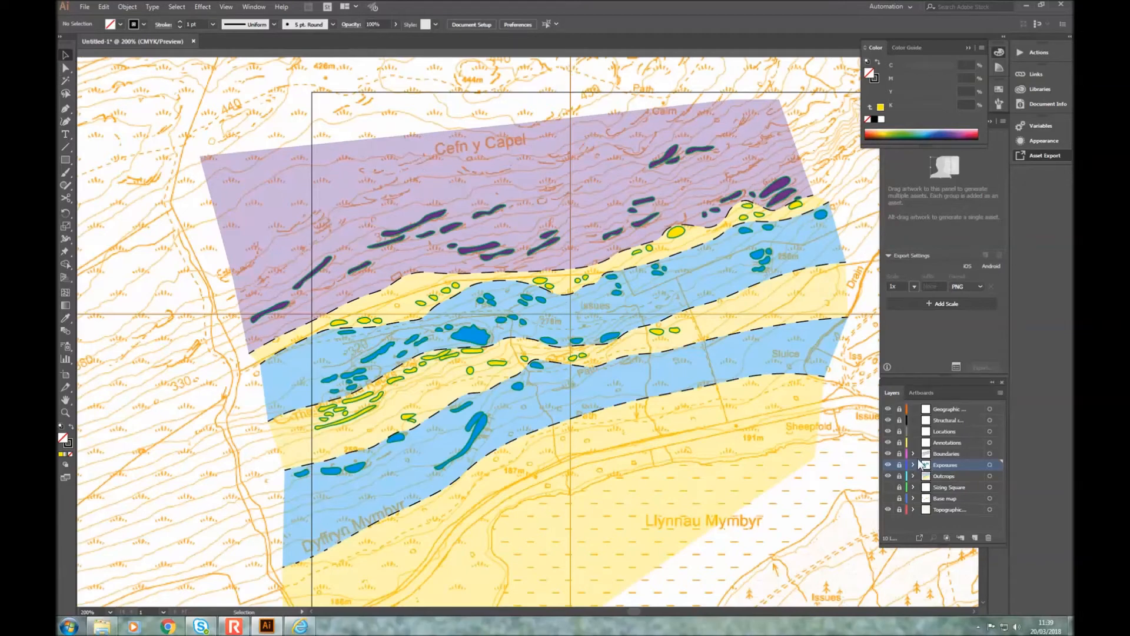
# Step: Show the Base map layer again and bring the handwritten notes around Cefn y Capel into close view
pyautogui.click(889, 498)
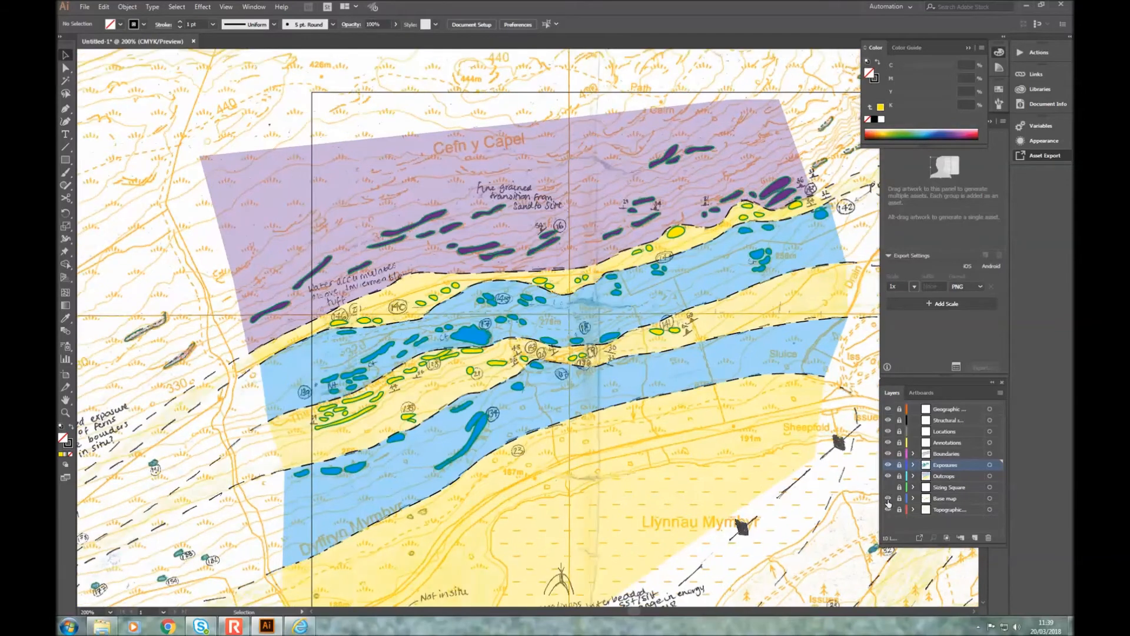
pyautogui.scroll(1, 546, 418)
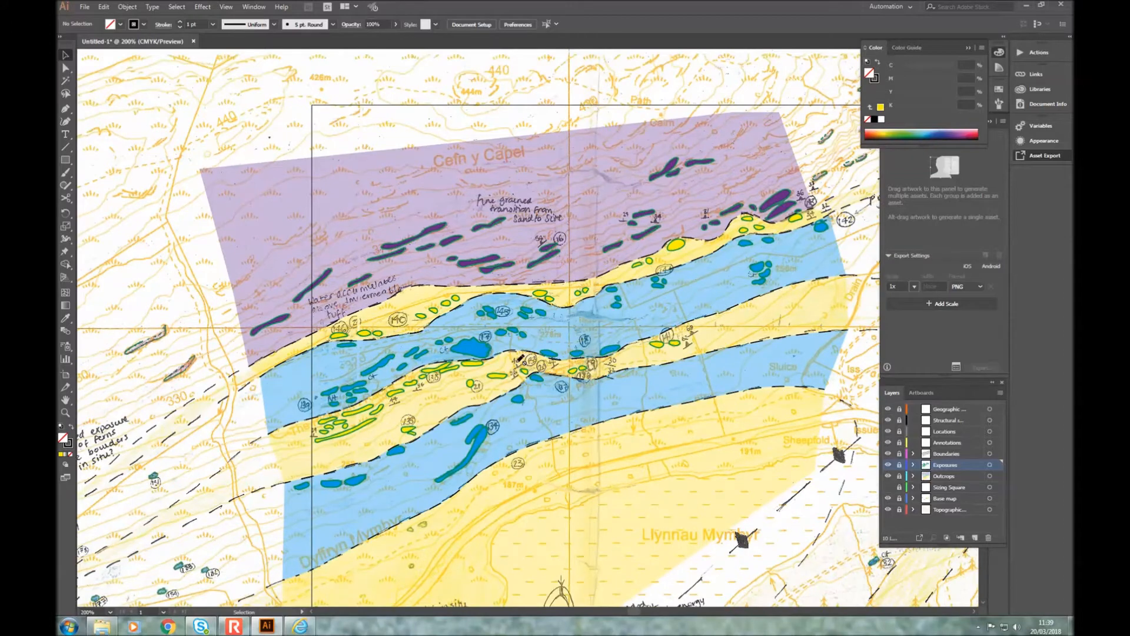
pyautogui.scroll(1, 522, 359)
pyautogui.scroll(1, 700, 360)
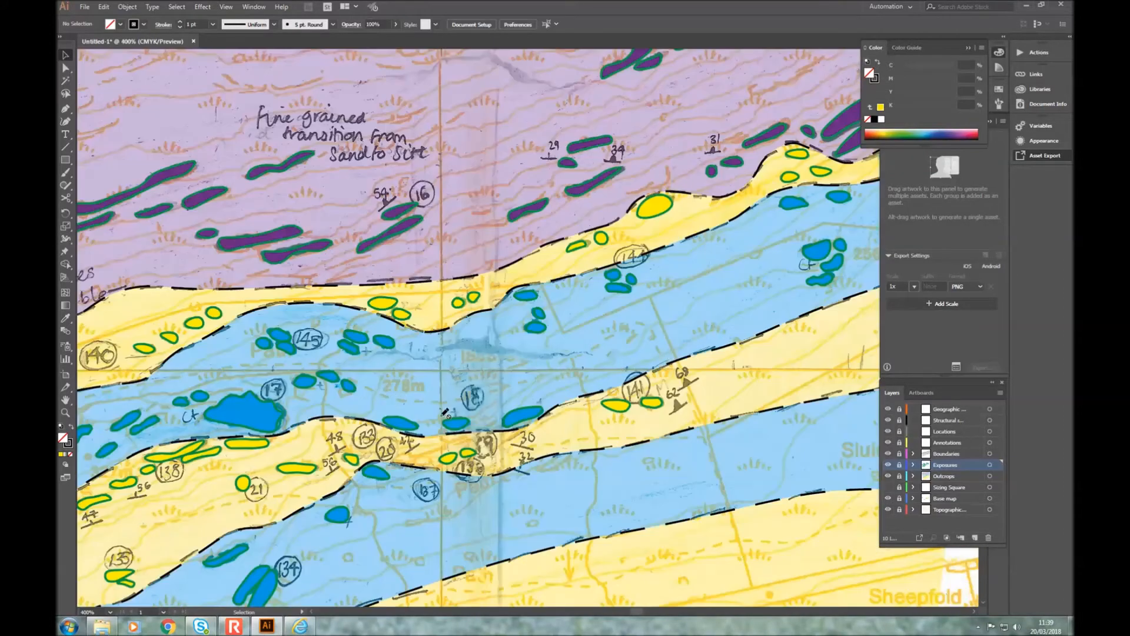
pyautogui.scroll(1, 445, 413)
pyautogui.scroll(1, 436, 410)
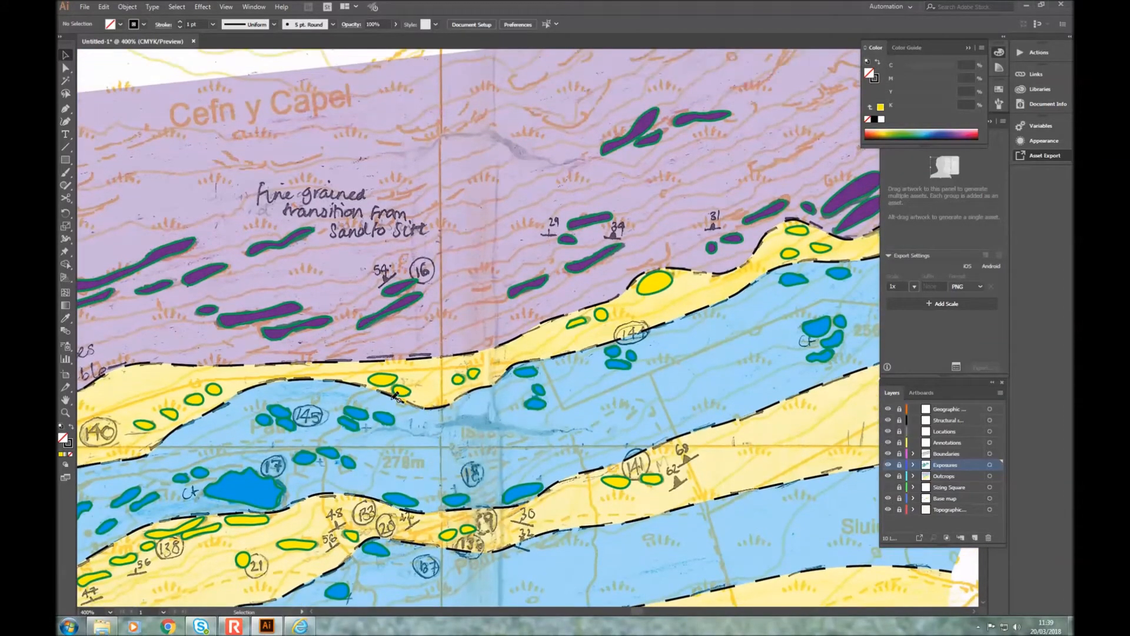
pyautogui.scroll(1, 395, 396)
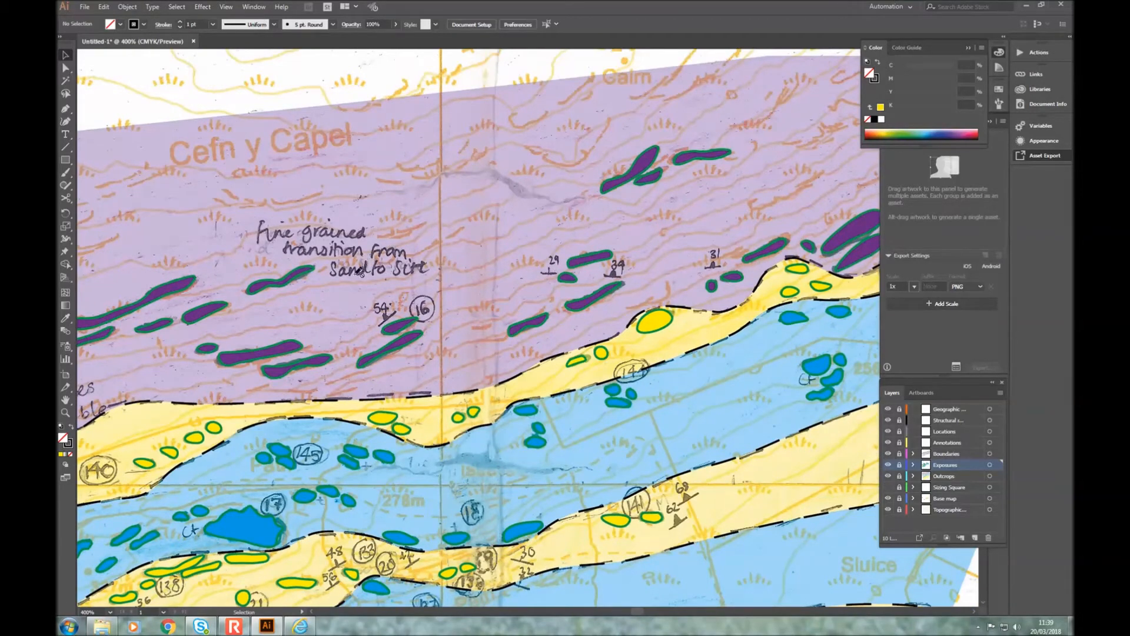
pyautogui.click(312, 613)
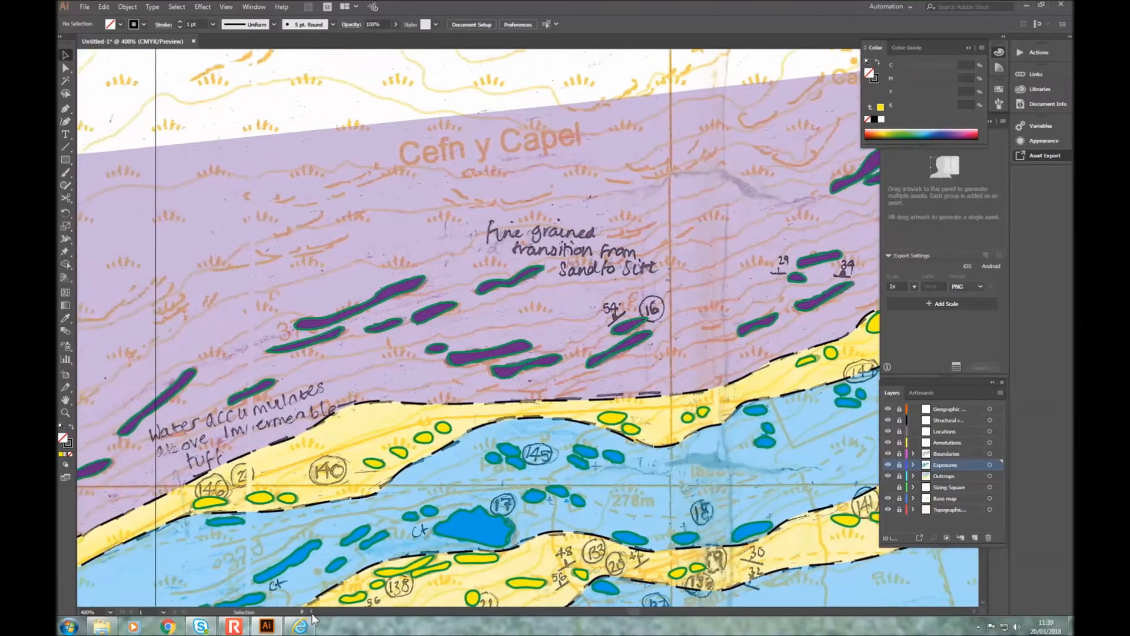
pyautogui.scroll(-1, 204, 368)
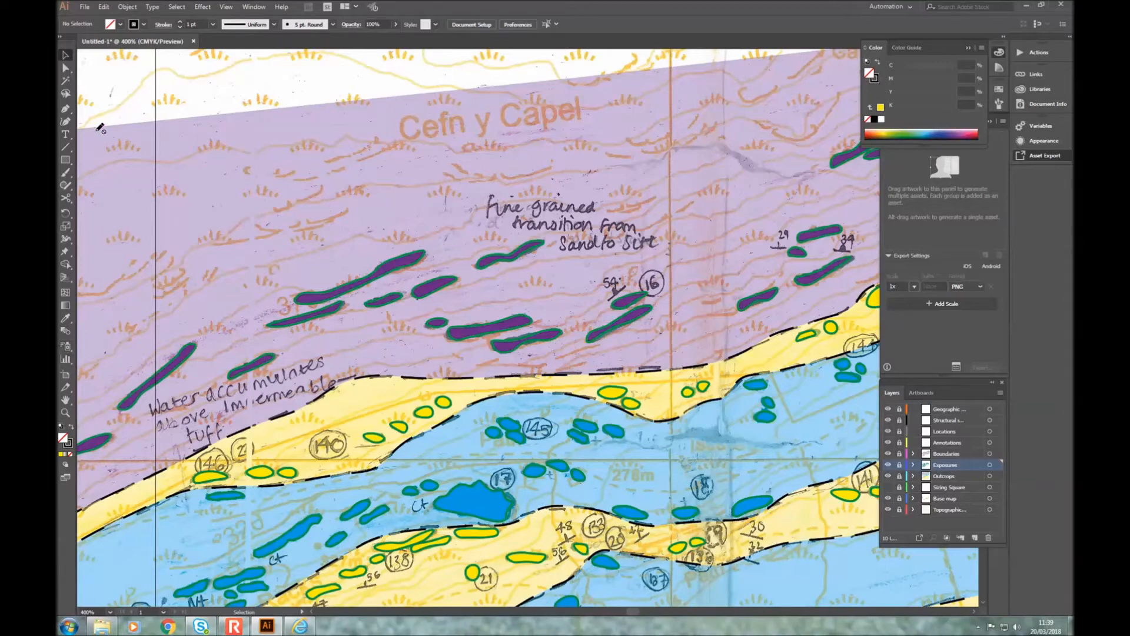
# Step: Unlock the Annotations layer and add the two-line text "fine grained transition / from sand to silt" over the matching handwritten note
pyautogui.click(948, 443)
pyautogui.click(899, 442)
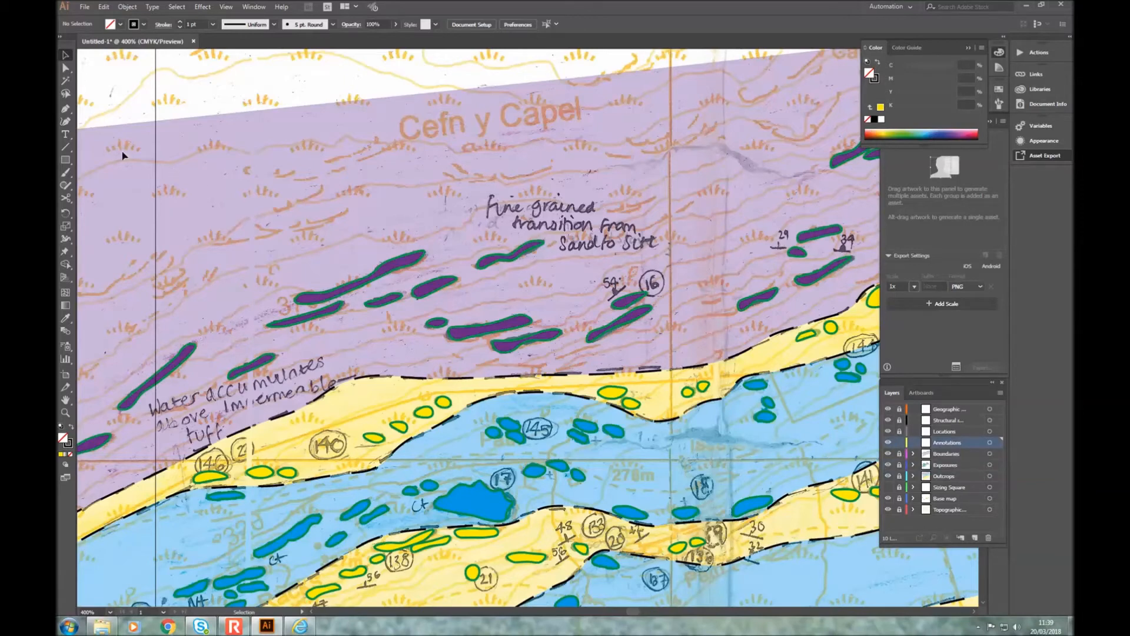
pyautogui.click(65, 134)
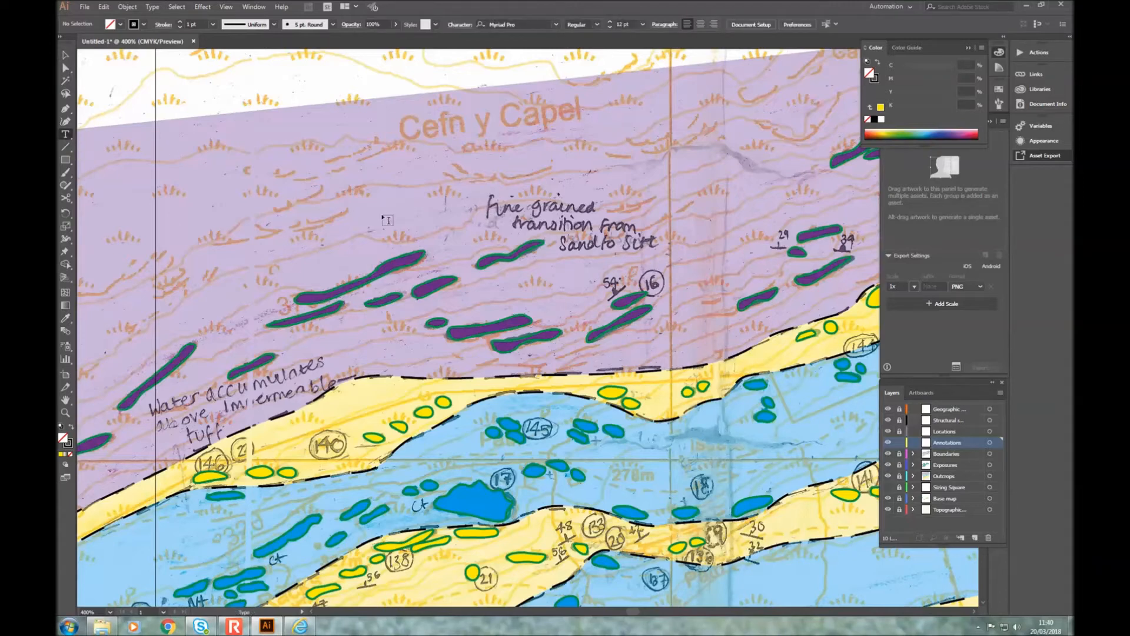
pyautogui.click(493, 214)
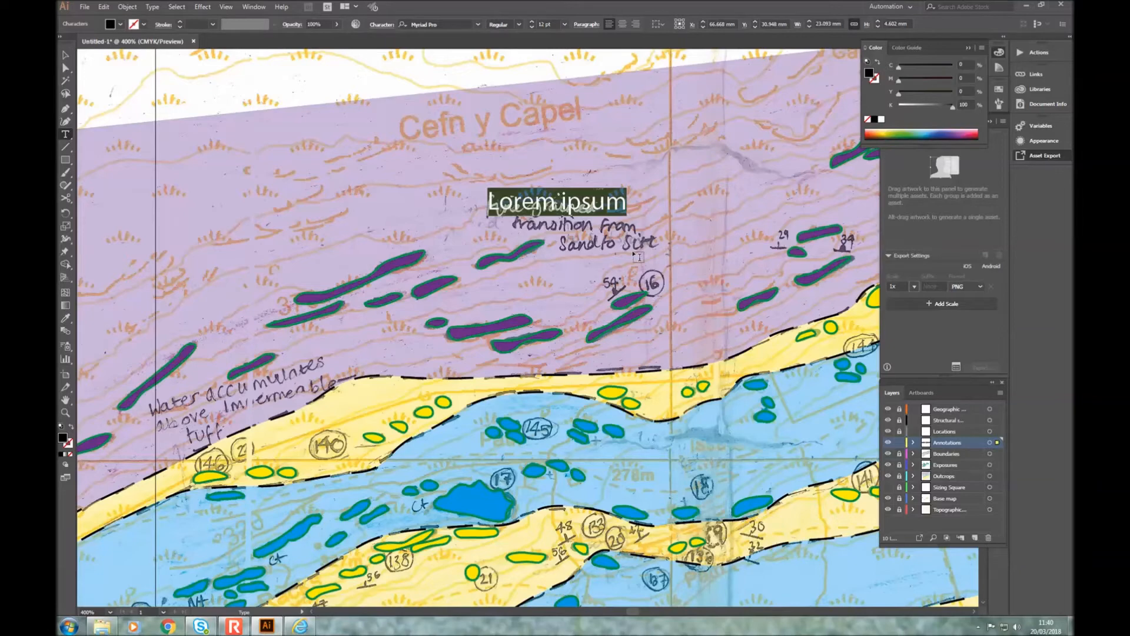
pyautogui.write('fine grai')
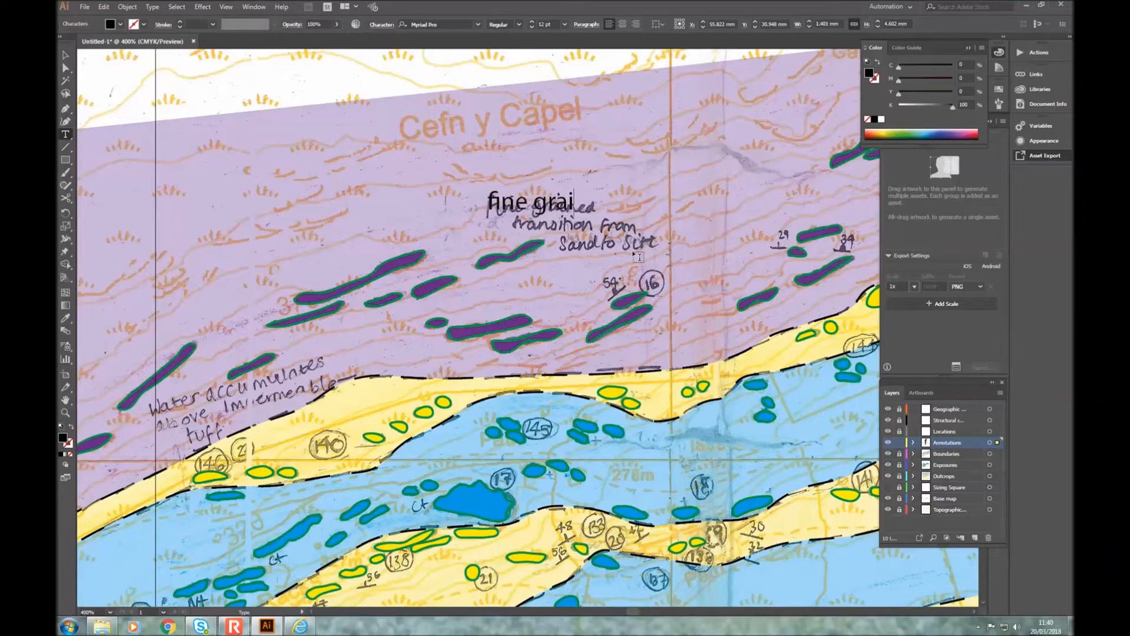
pyautogui.write('ned transition')
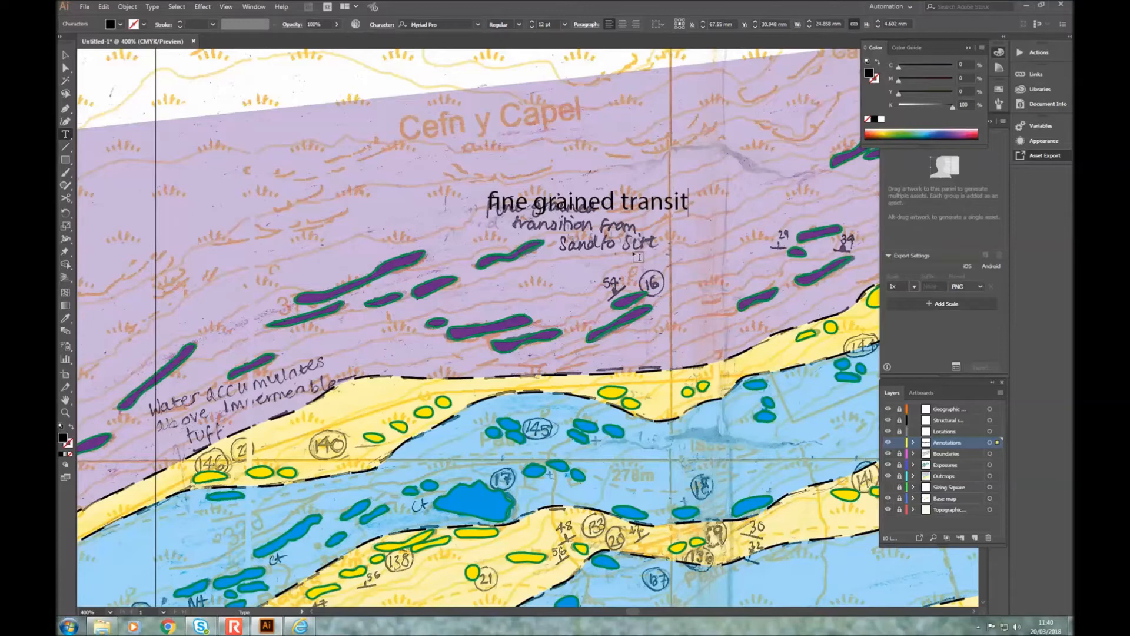
pyautogui.press('Return')
pyautogui.write('from')
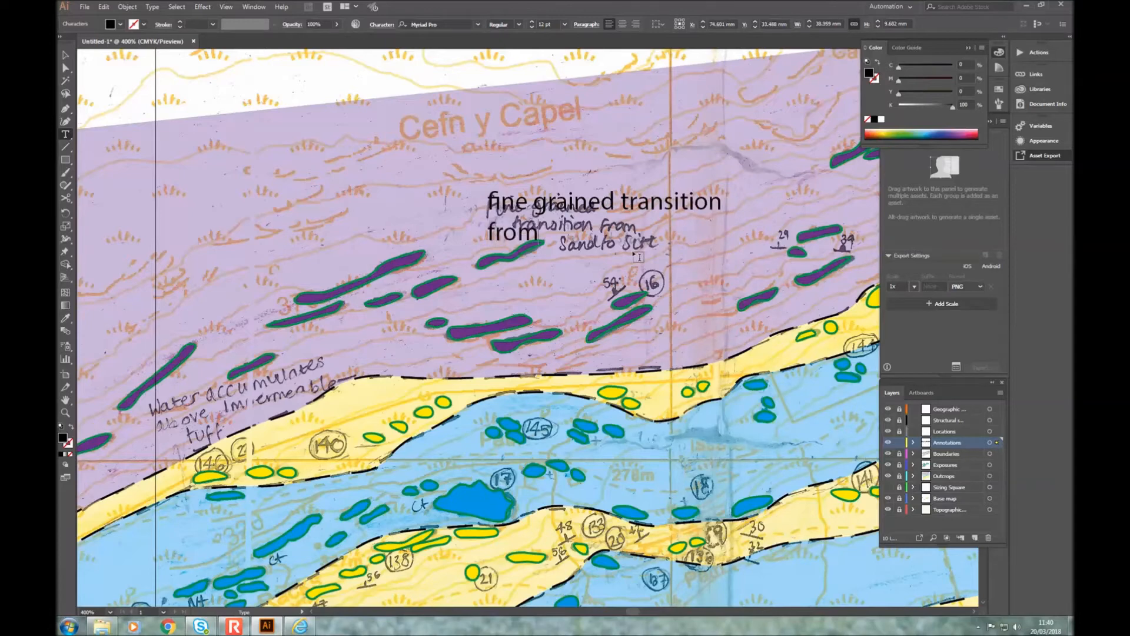
pyautogui.write(' sand to silt')
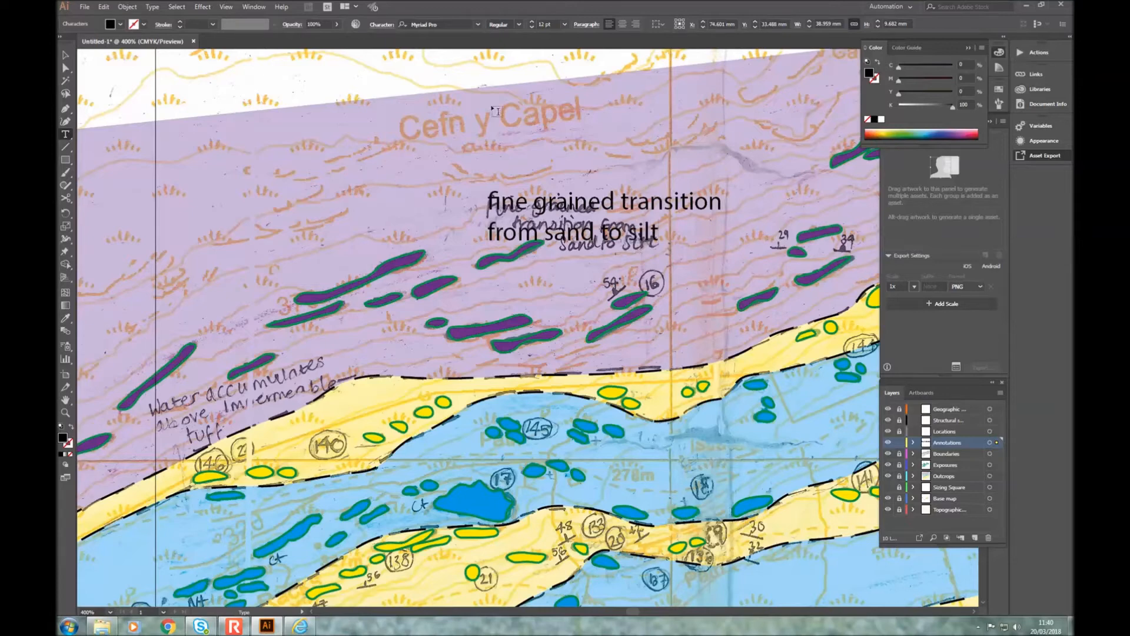
# Step: Move the "fine grained transition from sand to silt" label east of the handwritten note, undoing a trial resize
pyautogui.click(63, 55)
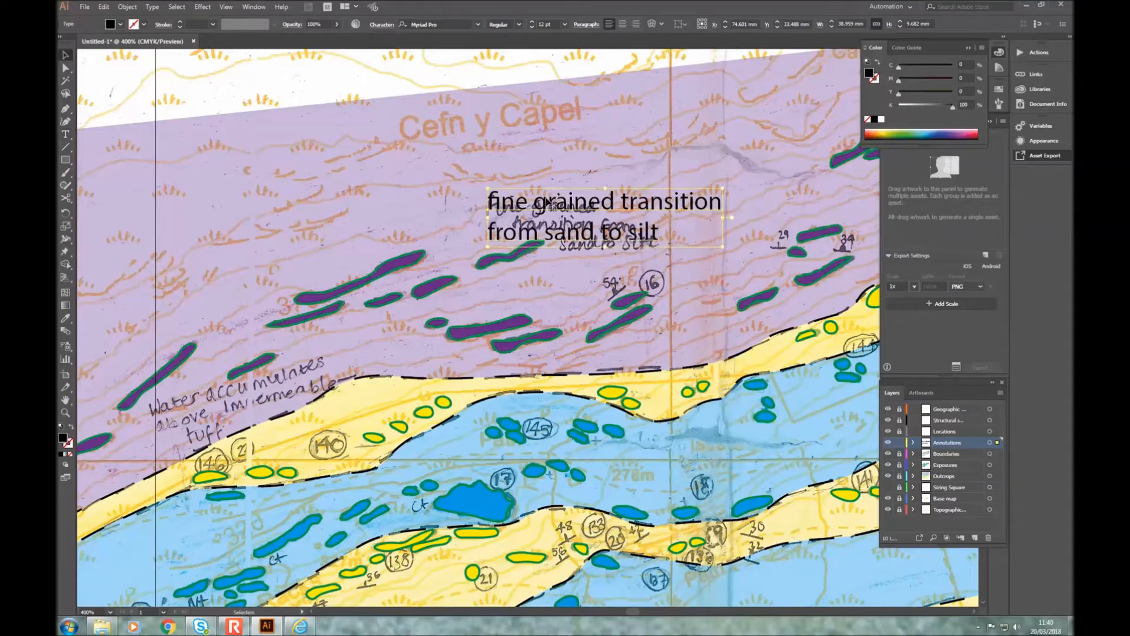
pyautogui.moveTo(568, 208); pyautogui.dragTo(640, 216)
pyautogui.moveTo(792, 255); pyautogui.dragTo(778, 270)
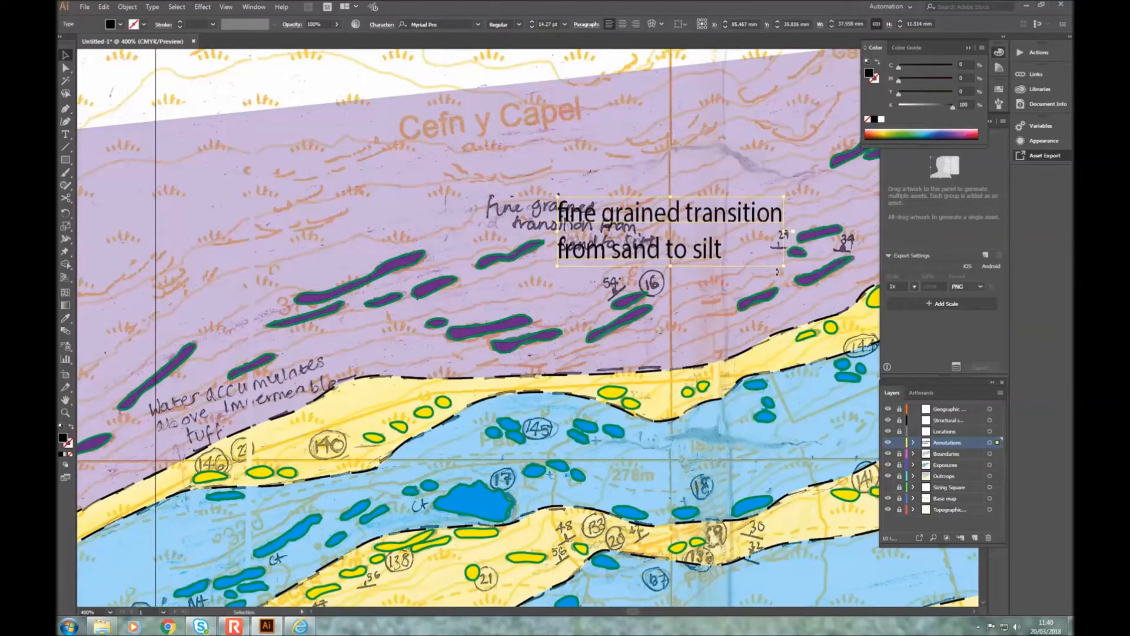
pyautogui.hotkey('ctrl', 'z')
pyautogui.moveTo(648, 211); pyautogui.dragTo(636, 196)
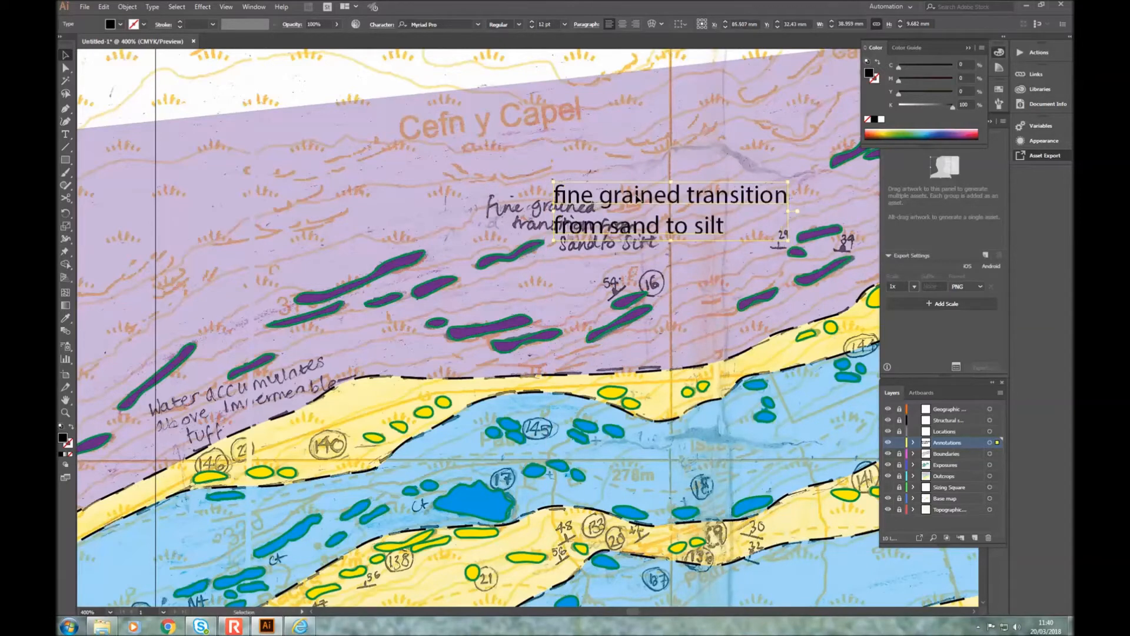
# Step: Change the font of the "fine grained transition from sand to silt" label to Arial
pyautogui.click(478, 24)
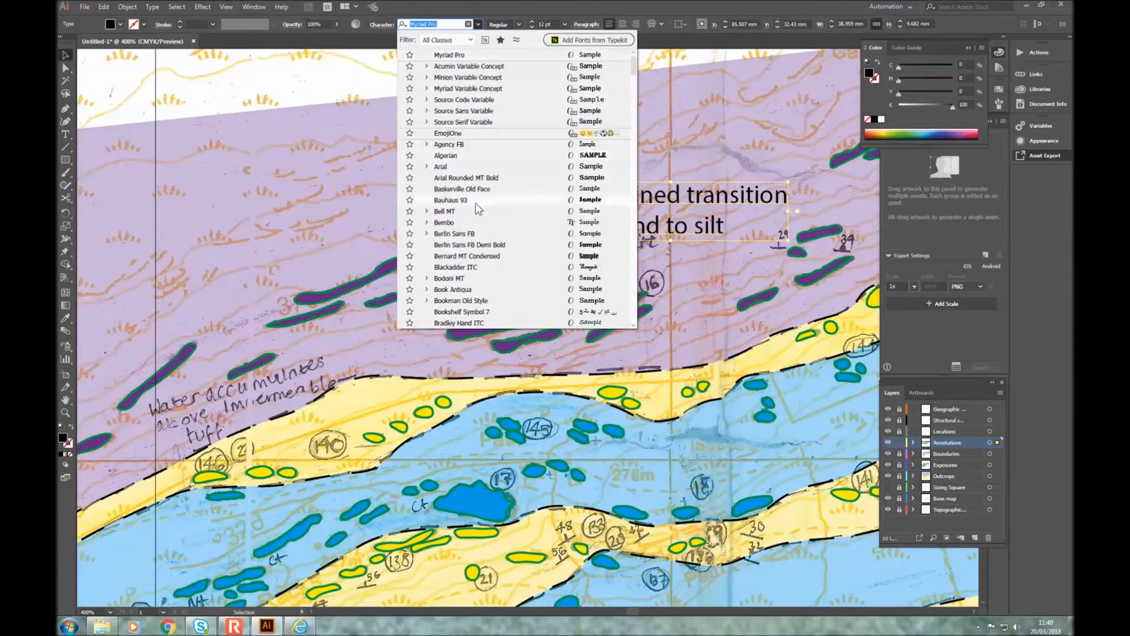
pyautogui.scroll(-3, 489, 244)
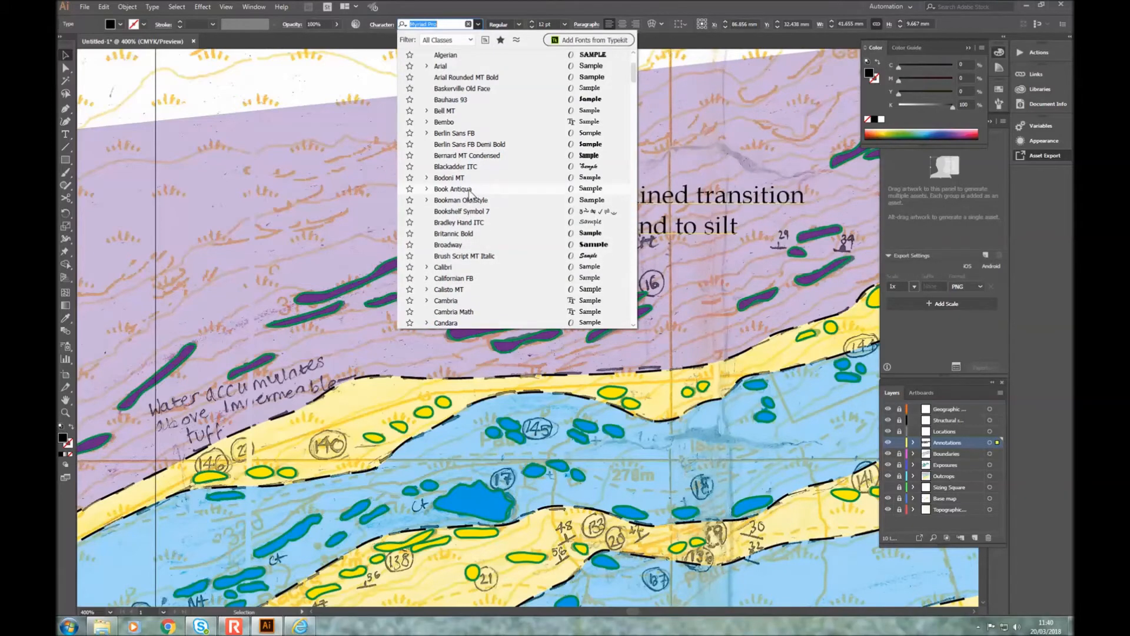
pyautogui.scroll(1, 490, 202)
pyautogui.scroll(1, 489, 202)
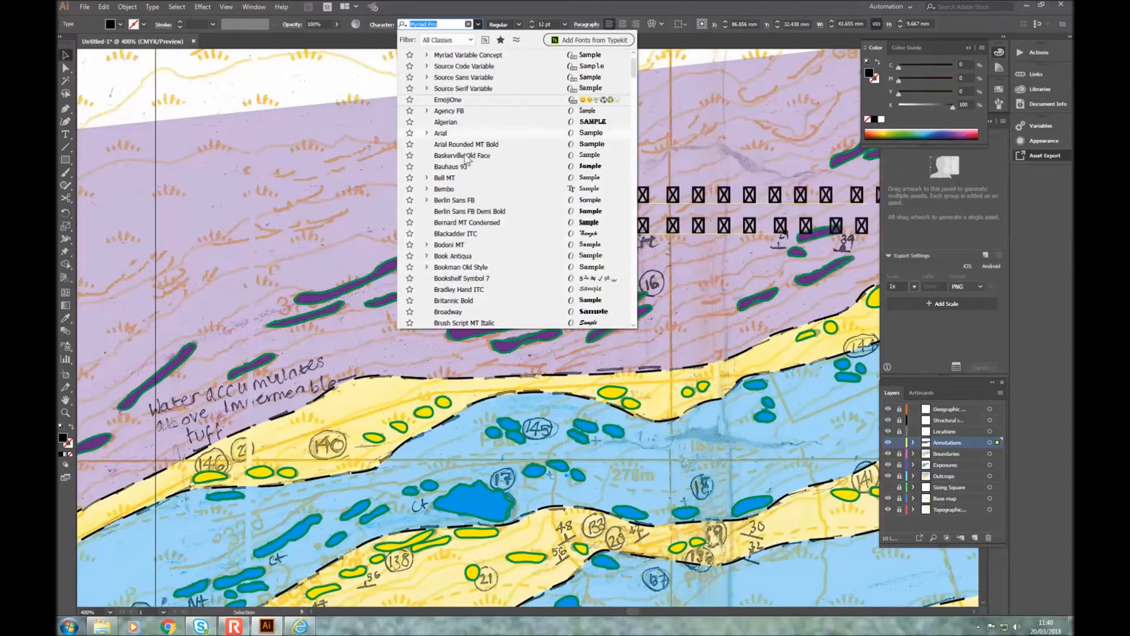
pyautogui.click(440, 133)
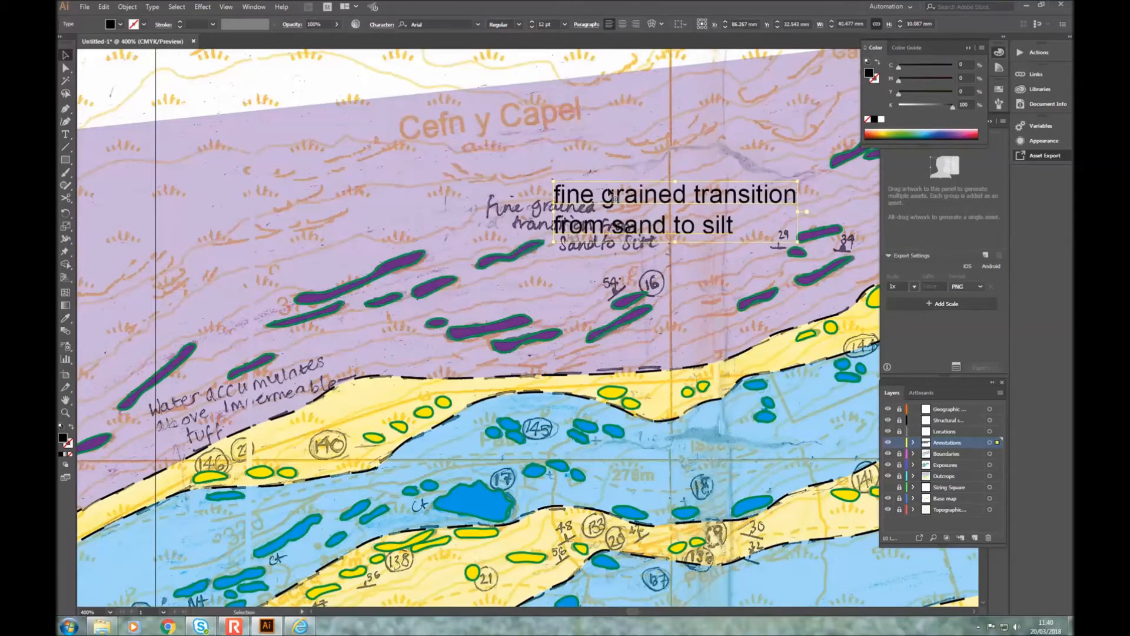
# Step: Set the "fine grained transition from sand to silt" label to 8 pt and move it slightly down over the handwritten note
pyautogui.click(564, 24)
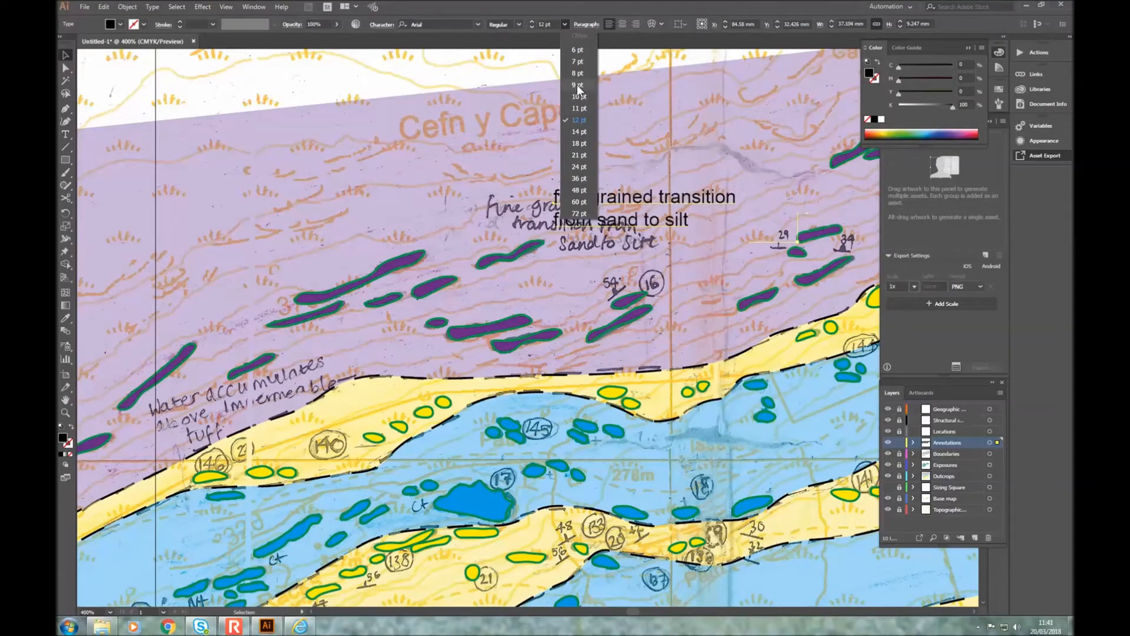
pyautogui.click(578, 73)
pyautogui.moveTo(609, 200); pyautogui.dragTo(616, 222)
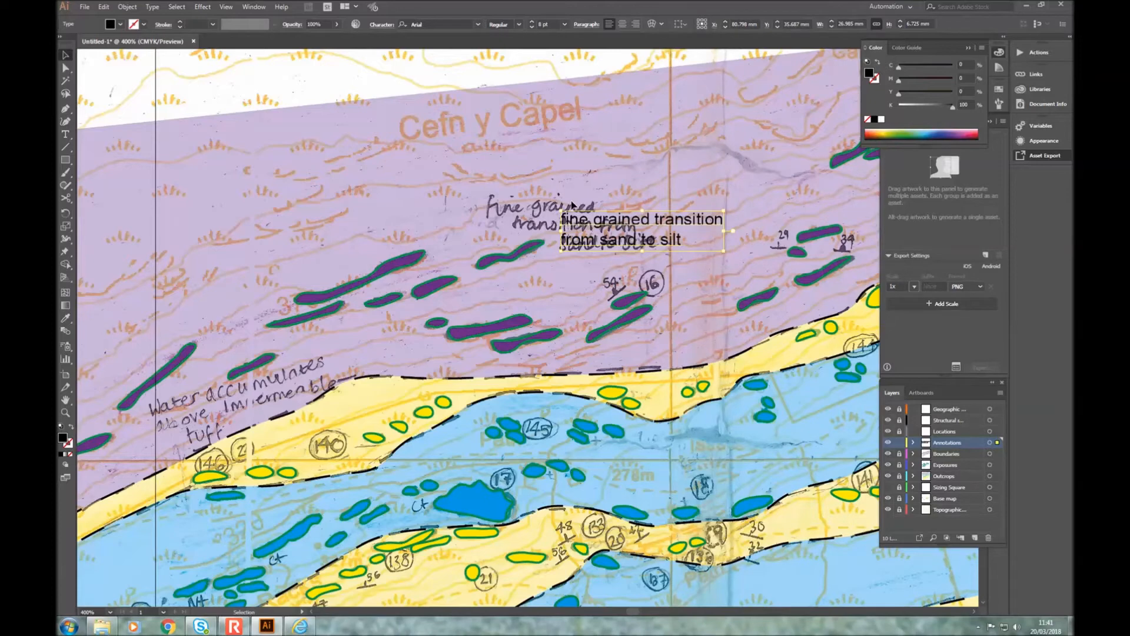
pyautogui.click(135, 97)
# Step: Add the two-line text "water accumulates above / impermeable tuff" over the matching handwritten note
pyautogui.click(69, 134)
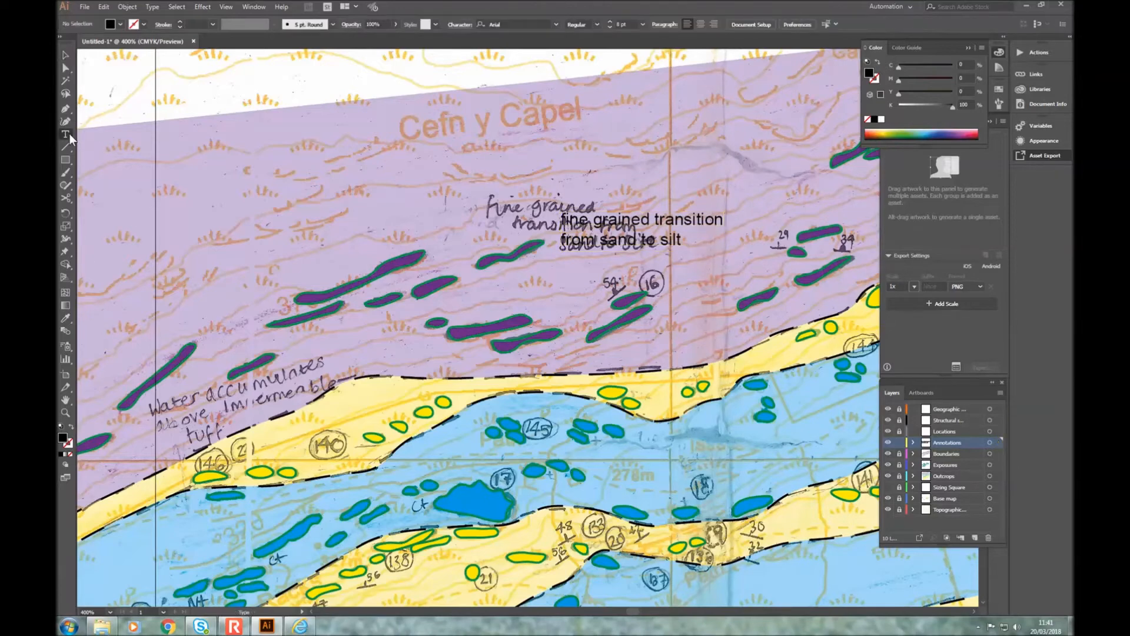
pyautogui.click(158, 412)
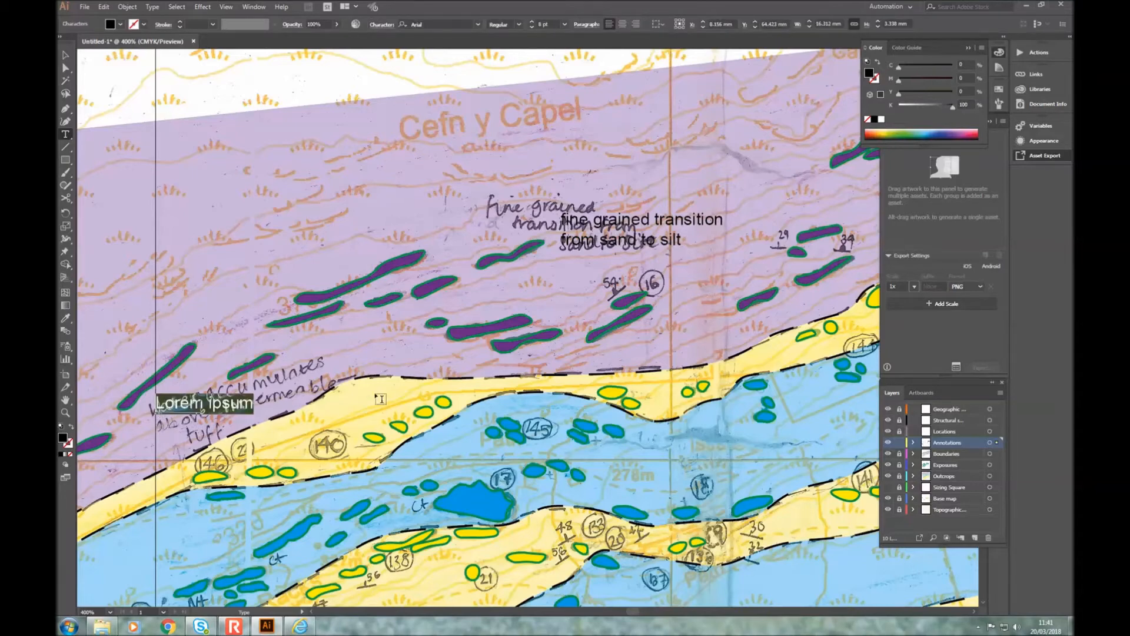
pyautogui.write('Wa')
pyautogui.press('BackSpace')
pyautogui.press('BackSpace')
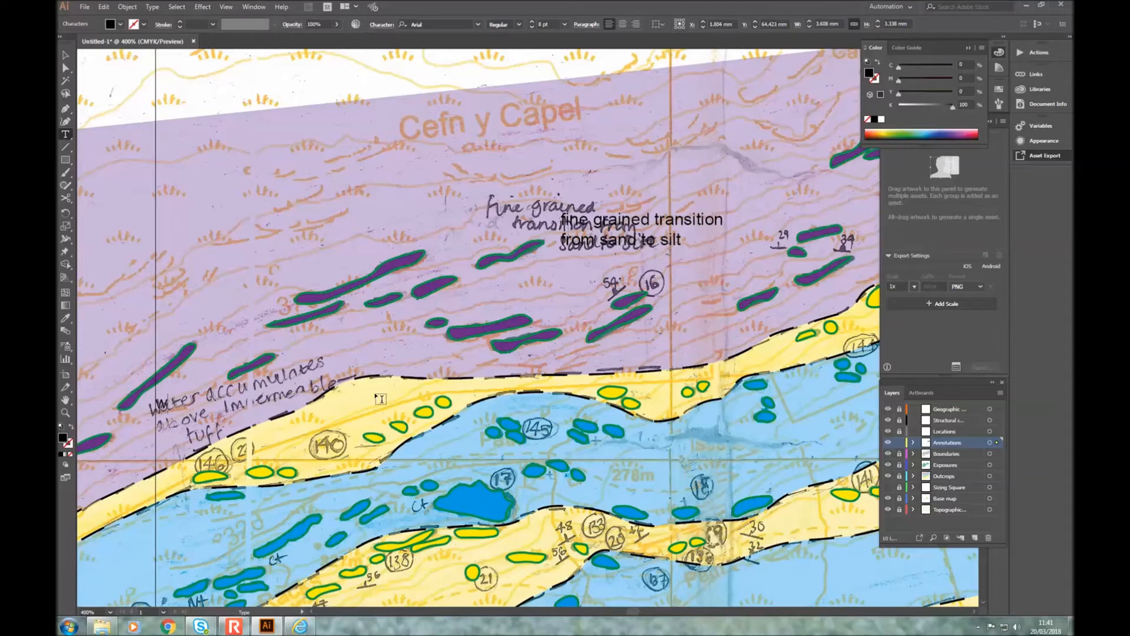
pyautogui.write('water accumulates')
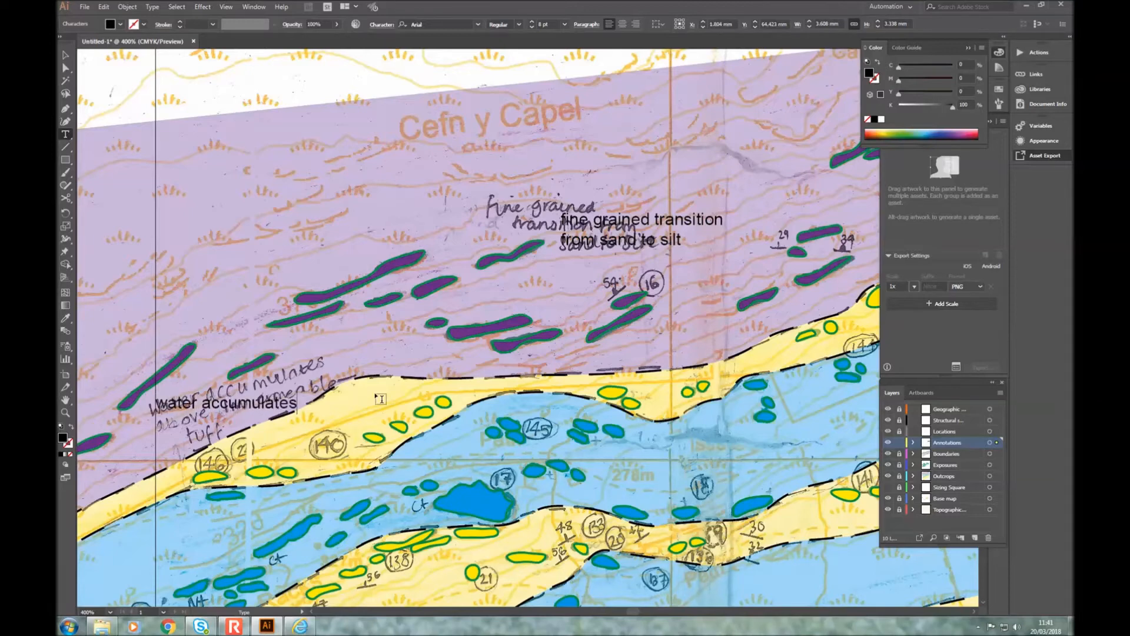
pyautogui.write(' obove')
pyautogui.press('Return')
pyautogui.write('impermeable tuff')
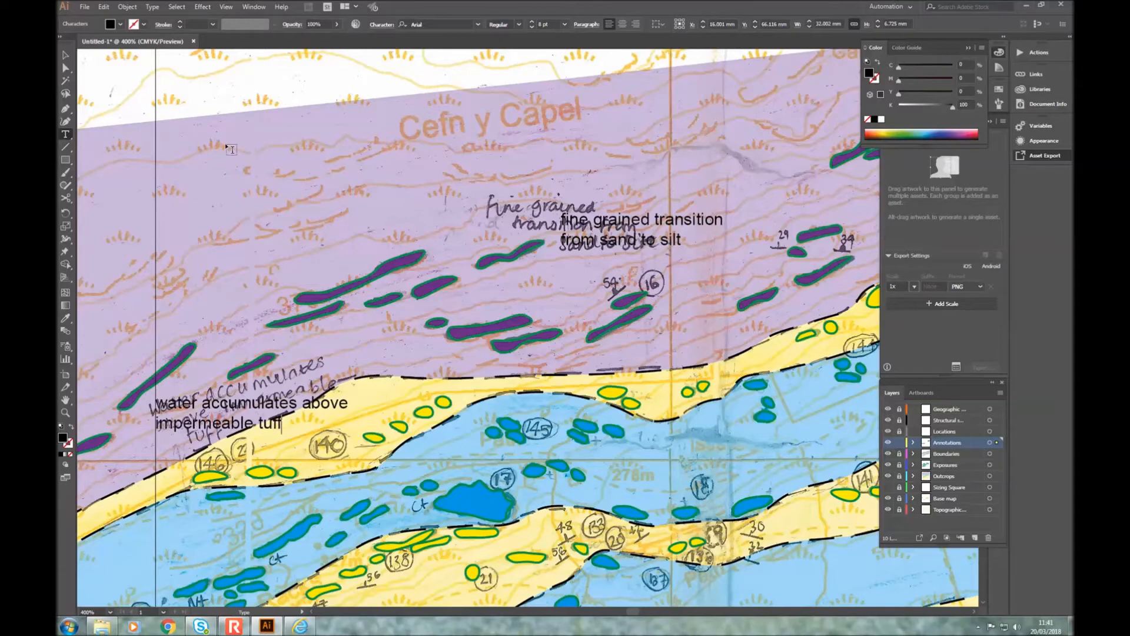
# Step: Move and rotate the "water accumulates above impermeable tuff" label to follow the slope of the handwritten note
pyautogui.click(65, 54)
pyautogui.moveTo(216, 411)
pyautogui.mouseDown()
pyautogui.moveTo(197, 402)
pyautogui.moveTo(218, 413)
pyautogui.mouseUp()
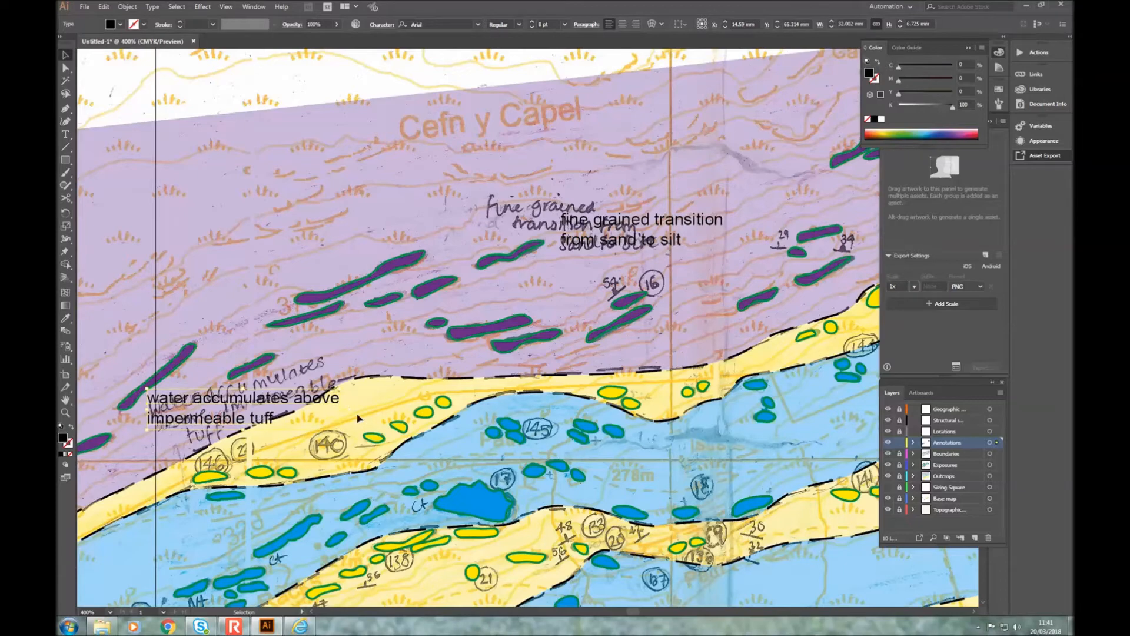
pyautogui.moveTo(346, 387); pyautogui.dragTo(330, 352)
pyautogui.moveTo(243, 396); pyautogui.dragTo(244, 396)
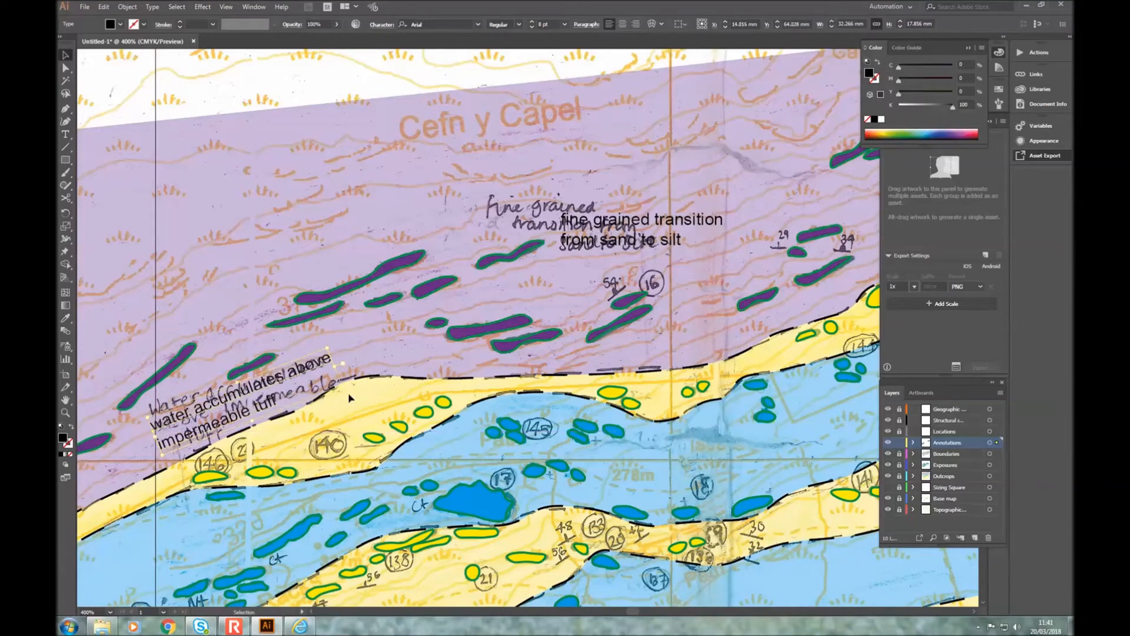
pyautogui.moveTo(346, 387); pyautogui.dragTo(348, 385)
pyautogui.click(388, 354)
# Step: Unlock the Locations layer and add the text "140" on it, placed inside the matching handwritten circle
pyautogui.scroll(-3, 451, 330)
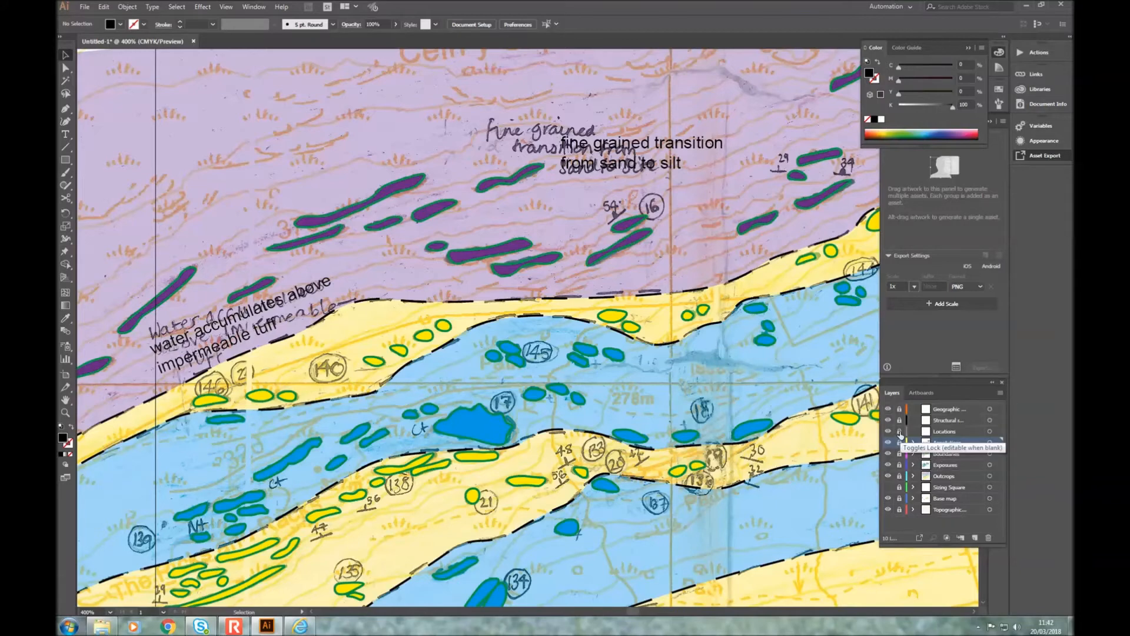
pyautogui.click(899, 434)
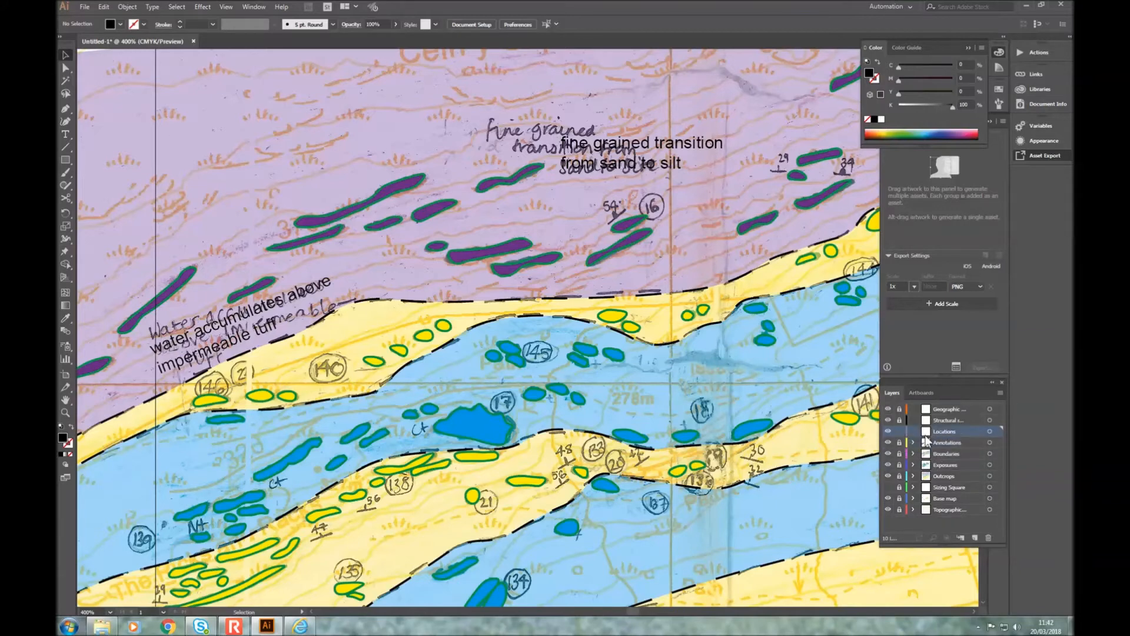
pyautogui.scroll(-2, 312, 292)
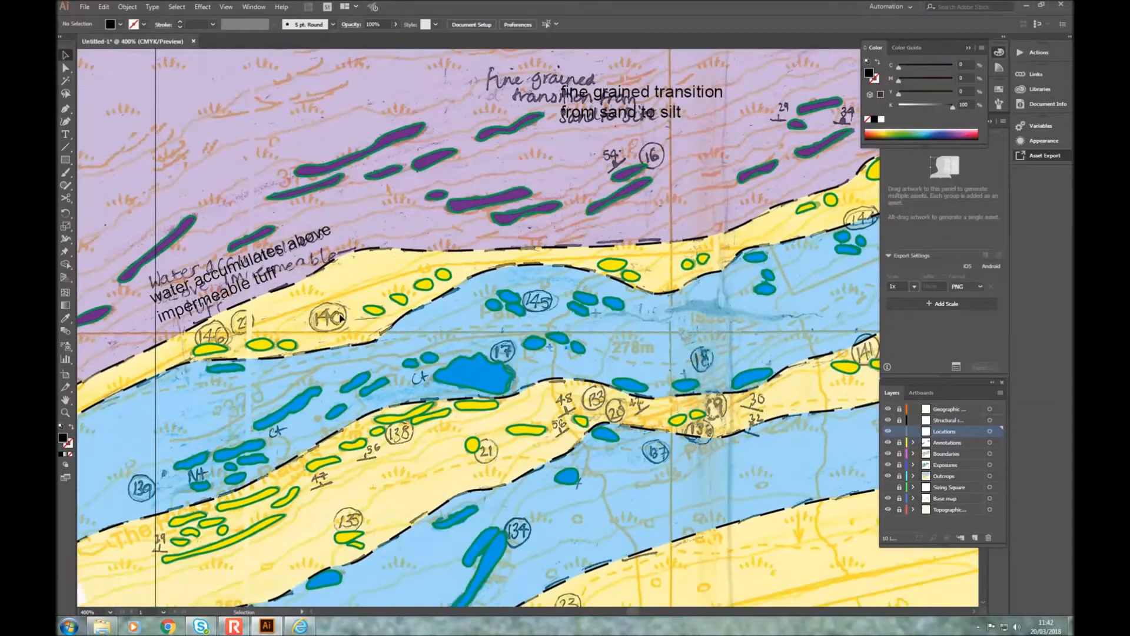
pyautogui.scroll(-2, 419, 374)
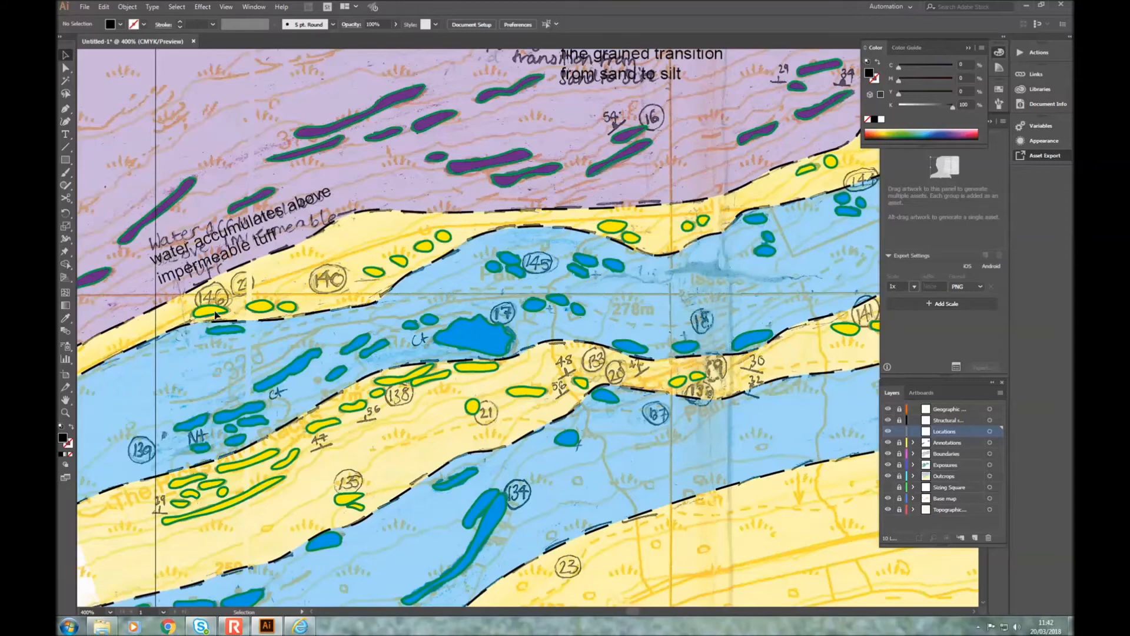
pyautogui.click(62, 135)
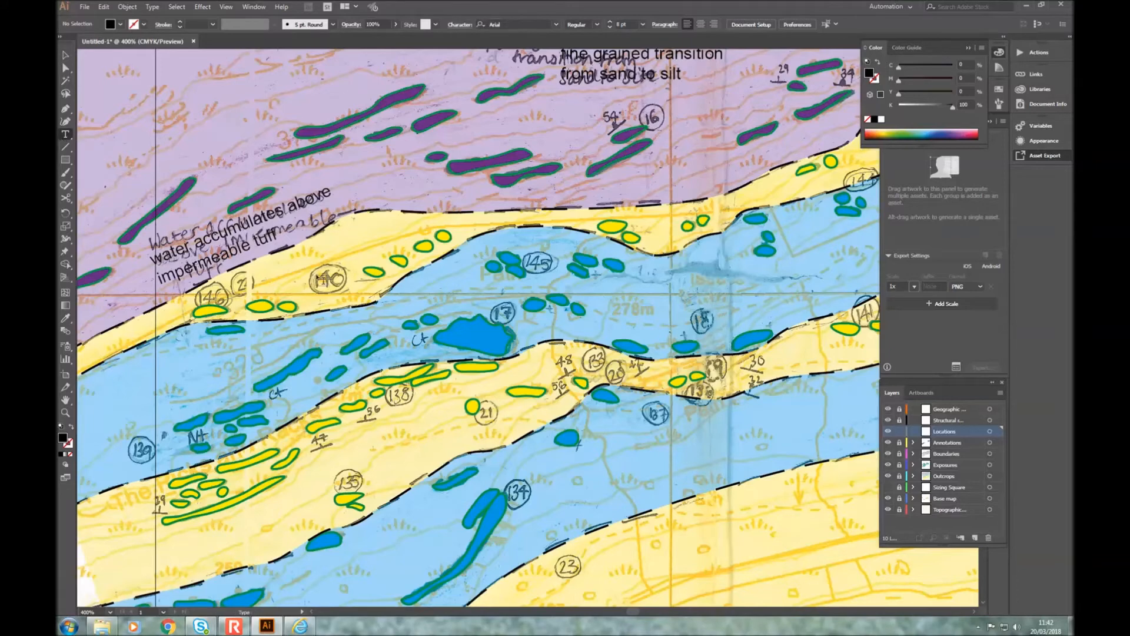
pyautogui.click(315, 281)
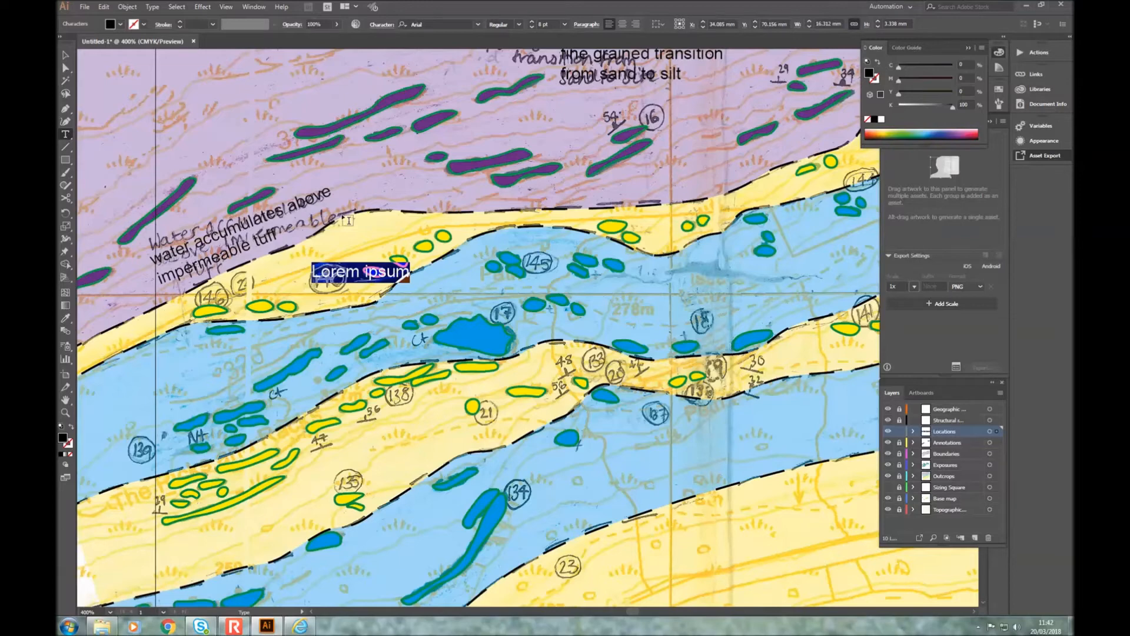
pyautogui.write('140')
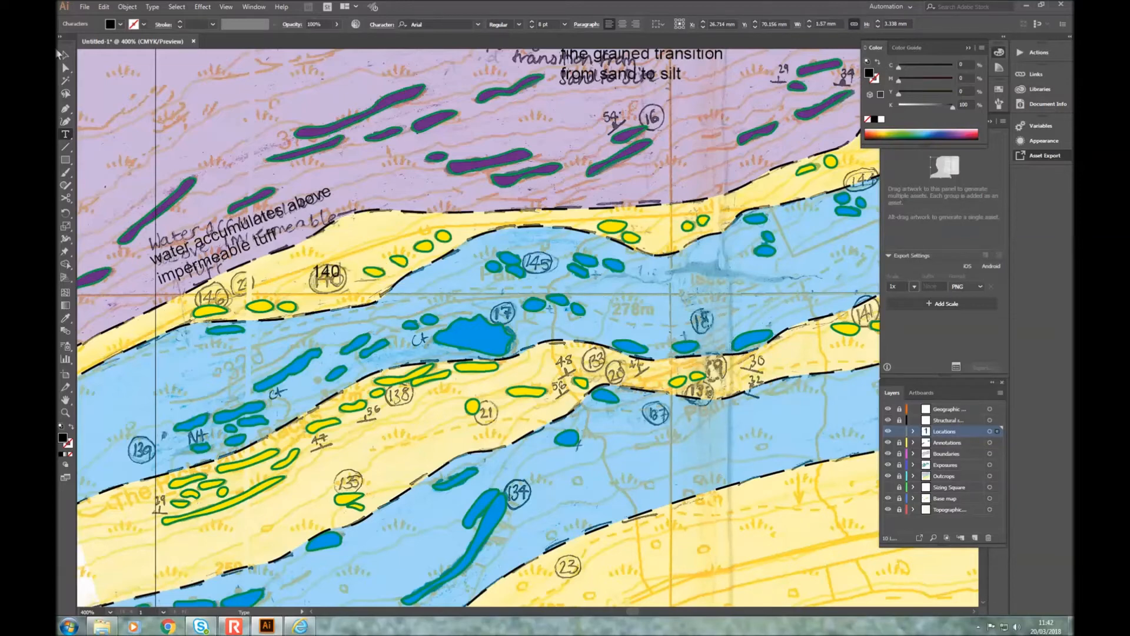
pyautogui.click(63, 55)
pyautogui.moveTo(331, 272); pyautogui.dragTo(331, 282)
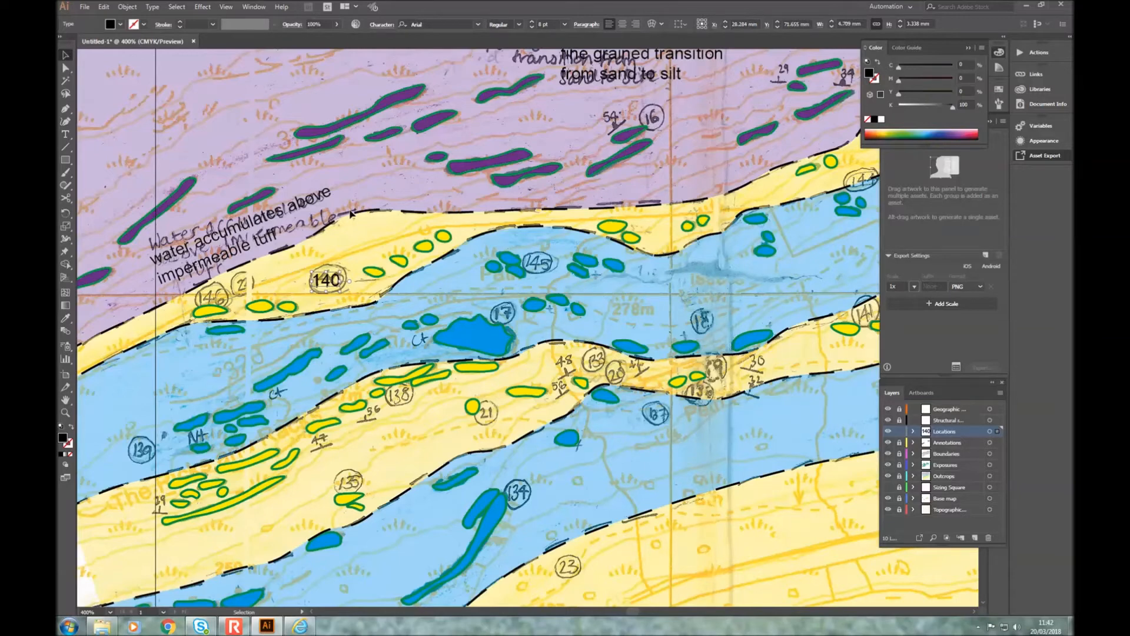
# Step: Give the 140 label a CMYK Green fill and a black stroke
pyautogui.click(119, 24)
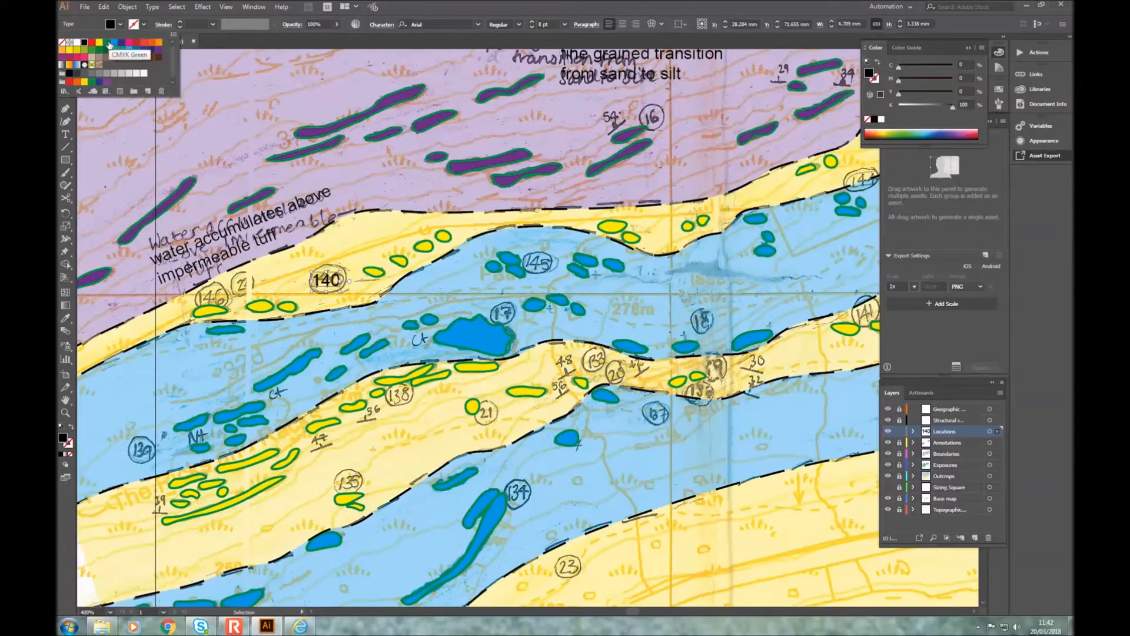
pyautogui.click(107, 42)
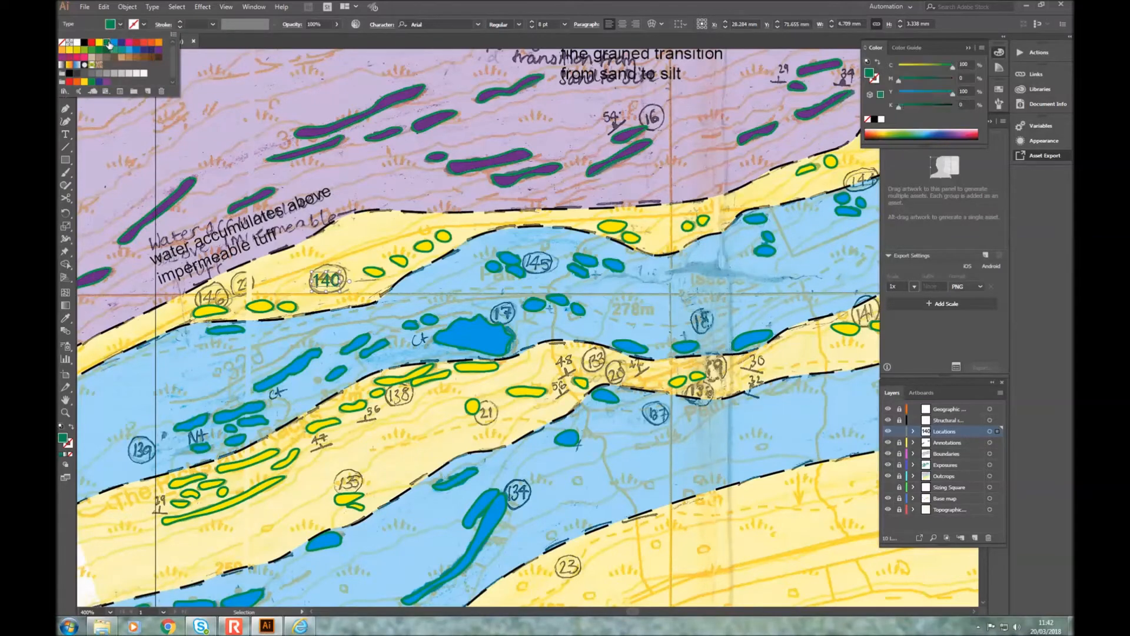
pyautogui.click(142, 26)
pyautogui.click(142, 26)
pyautogui.click(84, 42)
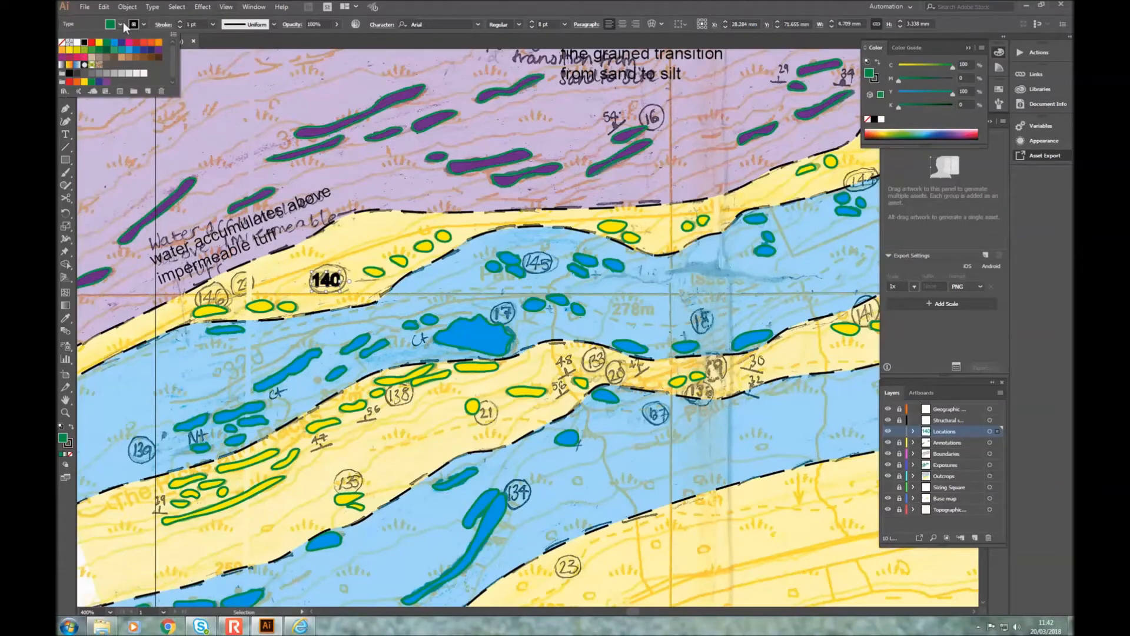
# Step: Enlarge the 140 label to 11 pt and set its stroke weight to 0.25 pt
pyautogui.click(531, 21)
pyautogui.click(531, 22)
pyautogui.click(531, 21)
pyautogui.click(530, 21)
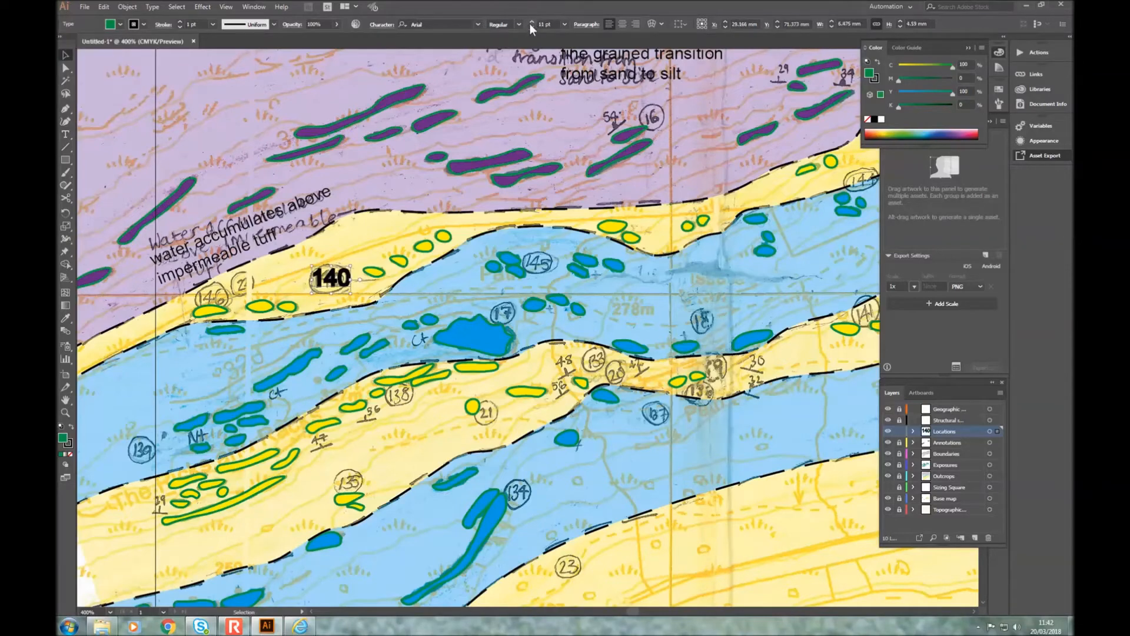
pyautogui.click(213, 25)
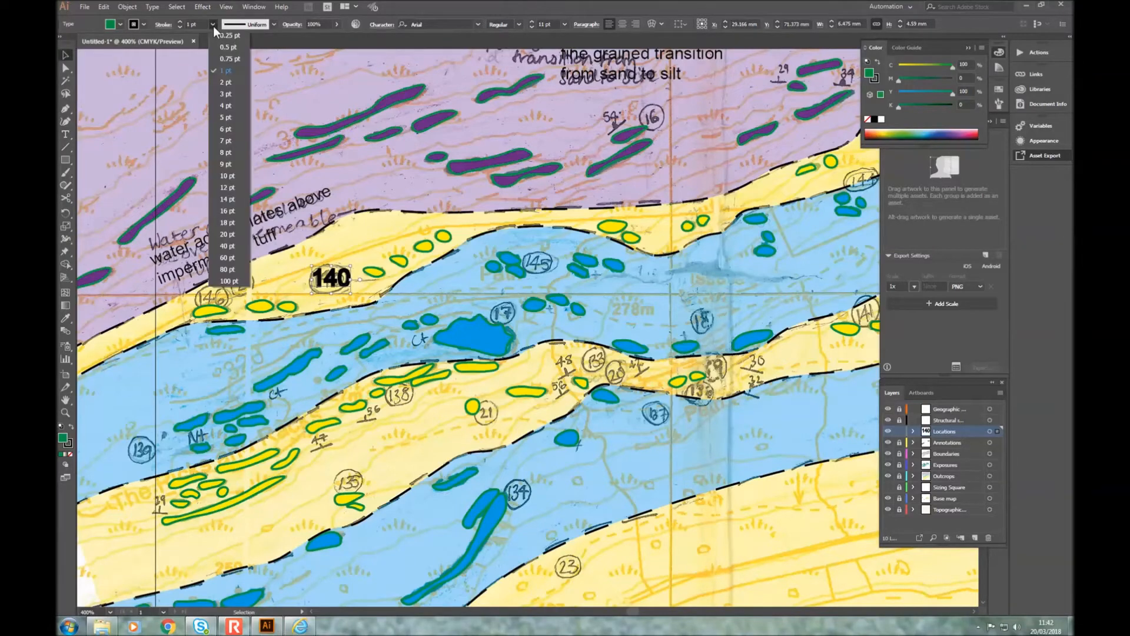
pyautogui.click(229, 37)
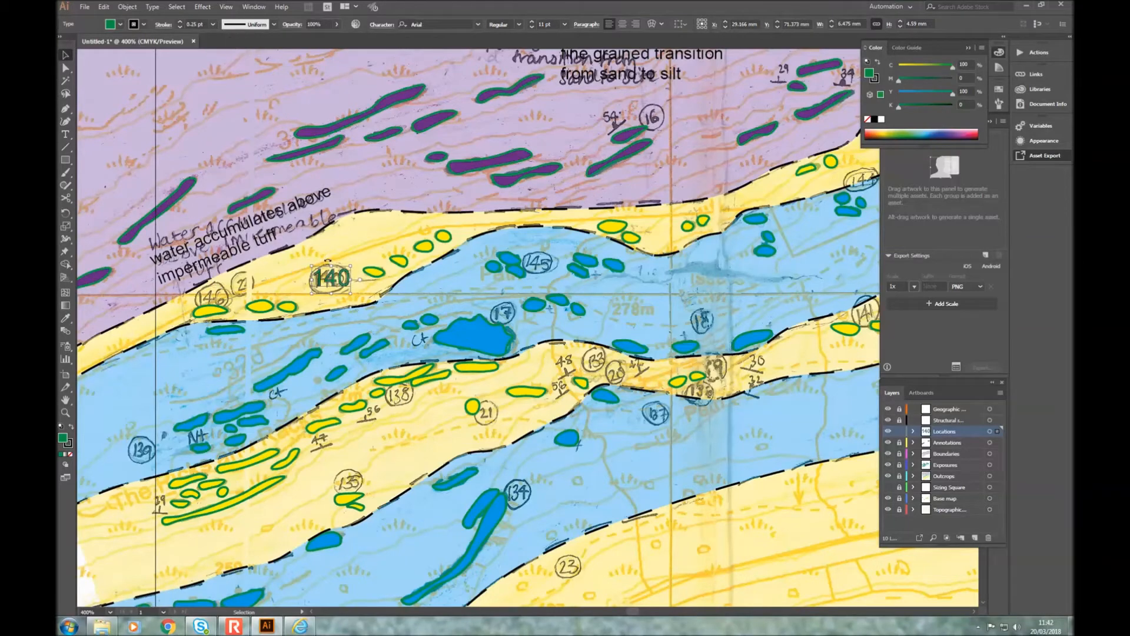
# Step: Reduce the 140 label to 7 pt and centre it in the handwritten circle
pyautogui.click(356, 255)
pyautogui.moveTo(334, 280); pyautogui.dragTo(328, 284)
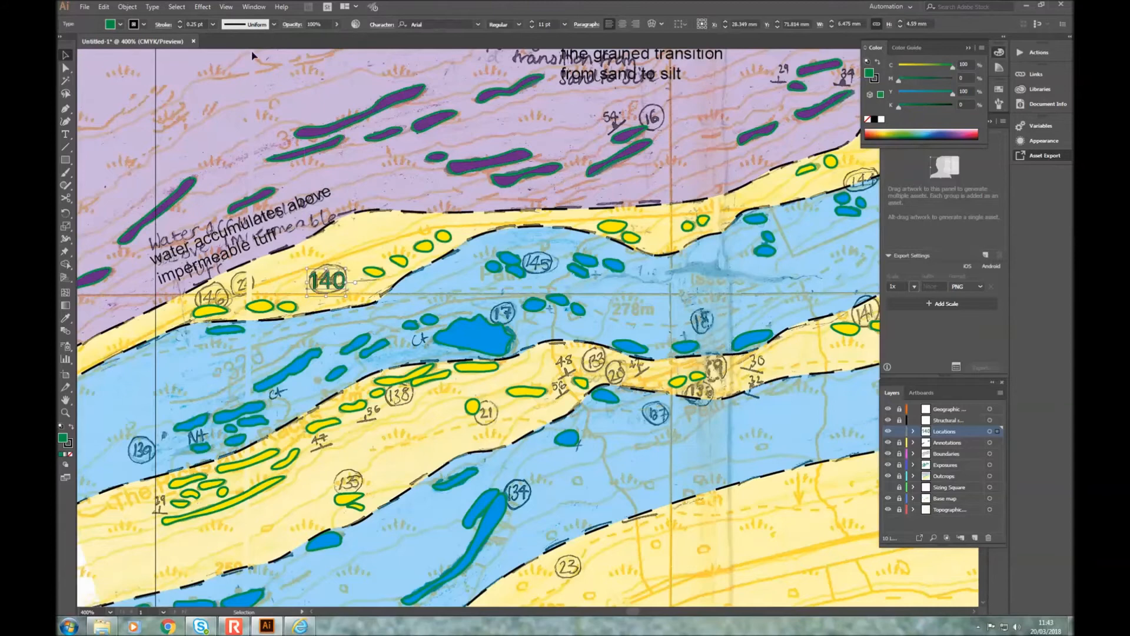
pyautogui.click(531, 27)
pyautogui.click(531, 27)
pyautogui.click(532, 27)
pyautogui.moveTo(322, 286); pyautogui.dragTo(329, 282)
pyautogui.click(356, 286)
# Step: Add the location number "145" as text over the matching handwritten circle in the blue outcrop
pyautogui.click(66, 134)
pyautogui.click(533, 262)
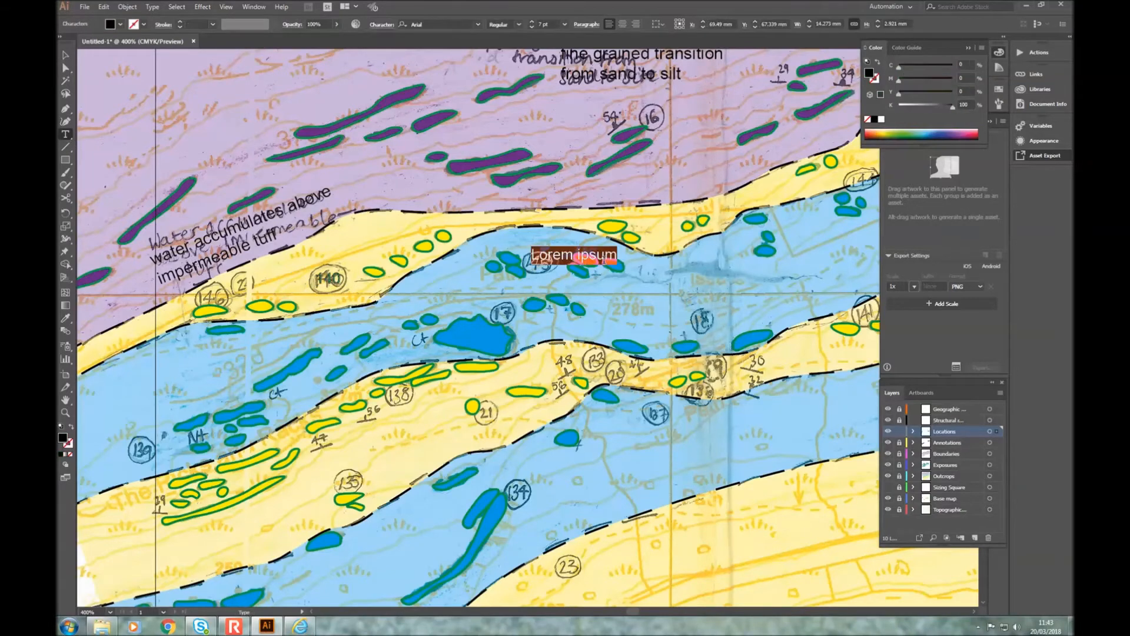
pyautogui.write('145')
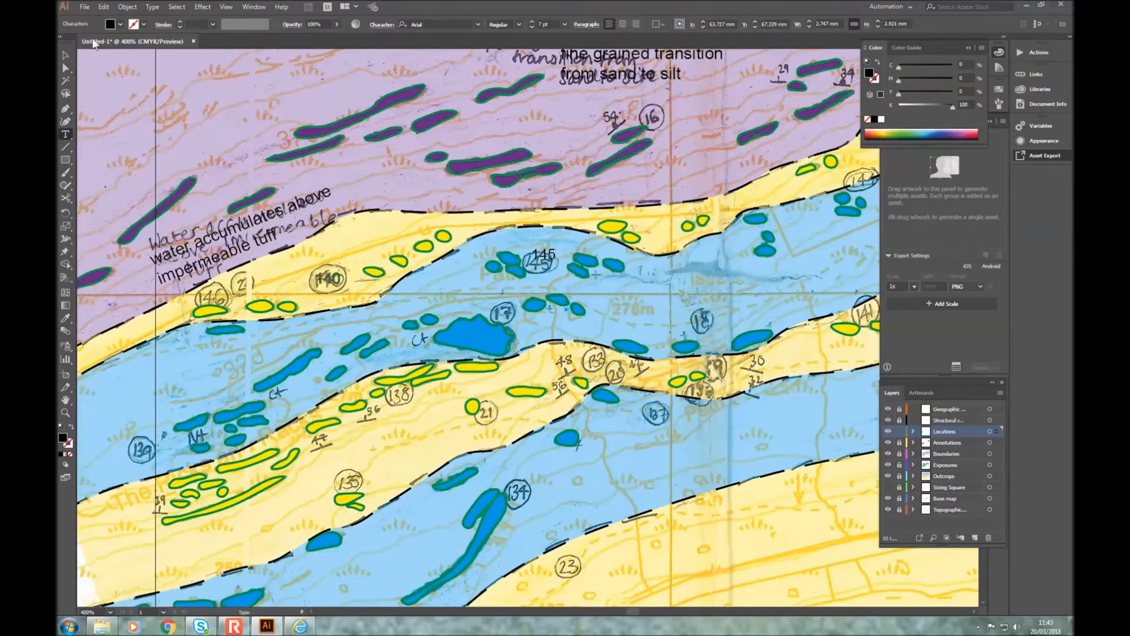
pyautogui.click(63, 56)
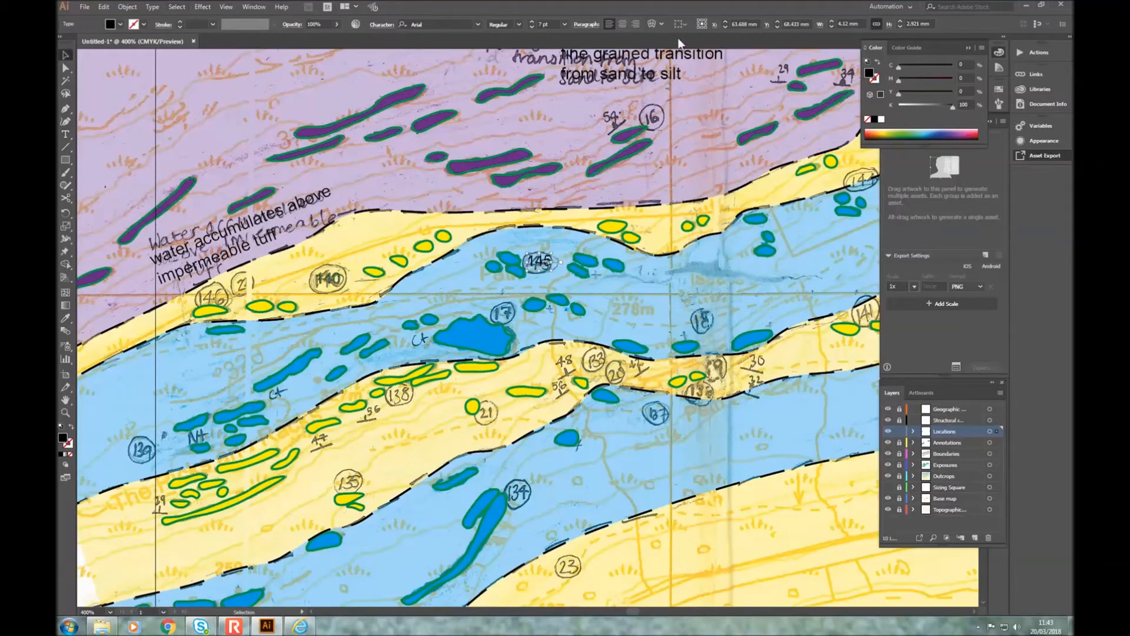
# Step: Style the 145 label with a CMYK Green fill and a 0.25 pt black stroke
pyautogui.click(120, 25)
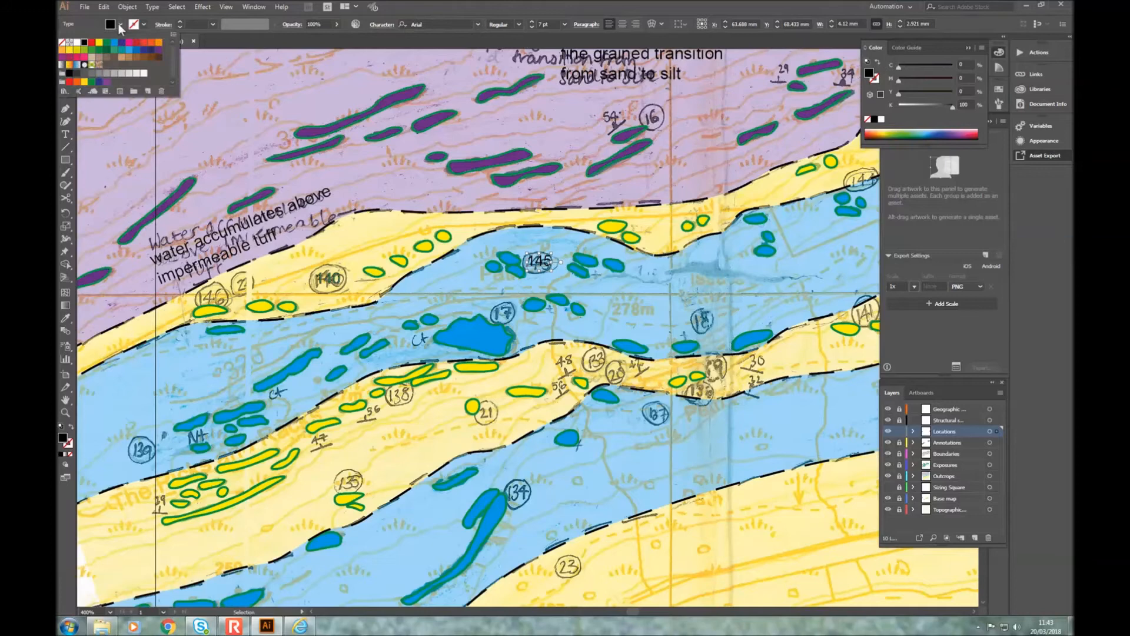
pyautogui.click(91, 82)
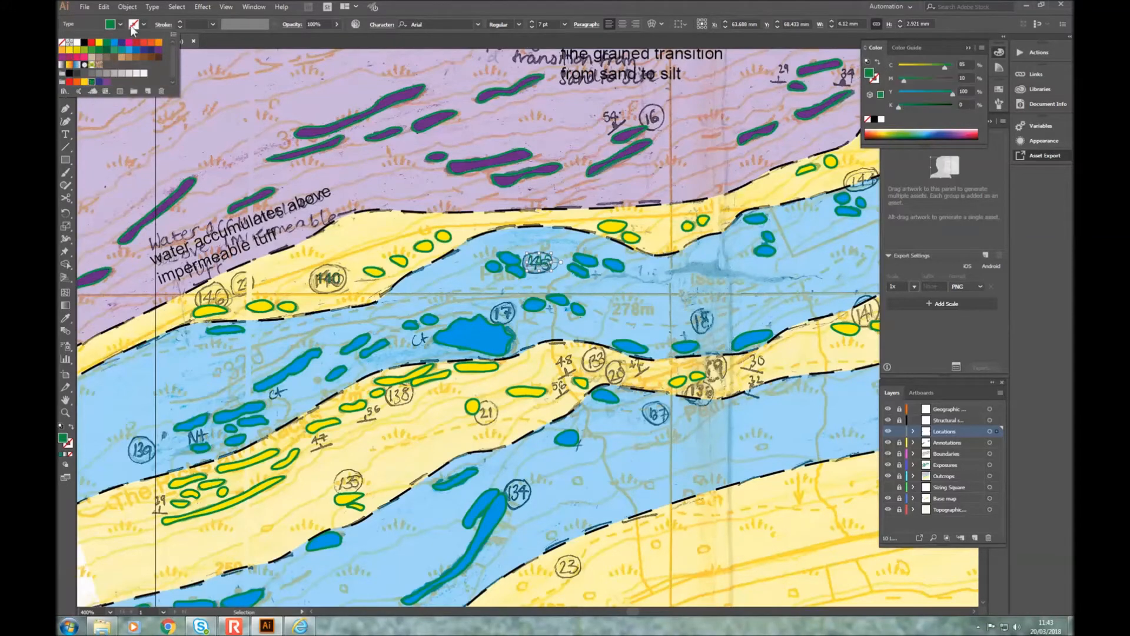
pyautogui.click(84, 42)
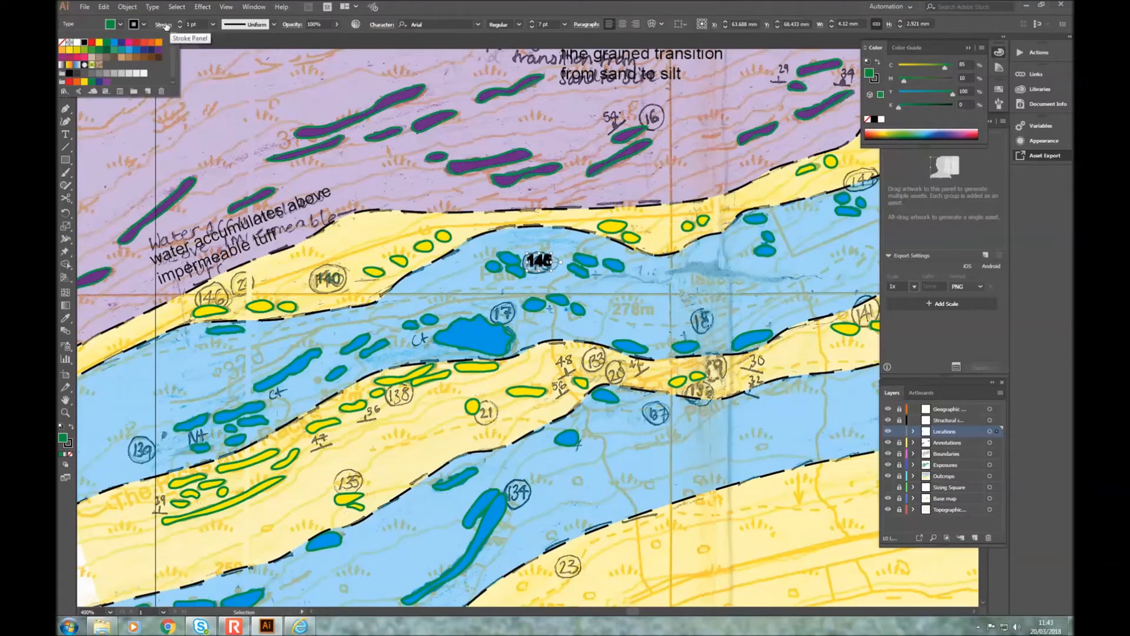
pyautogui.click(213, 25)
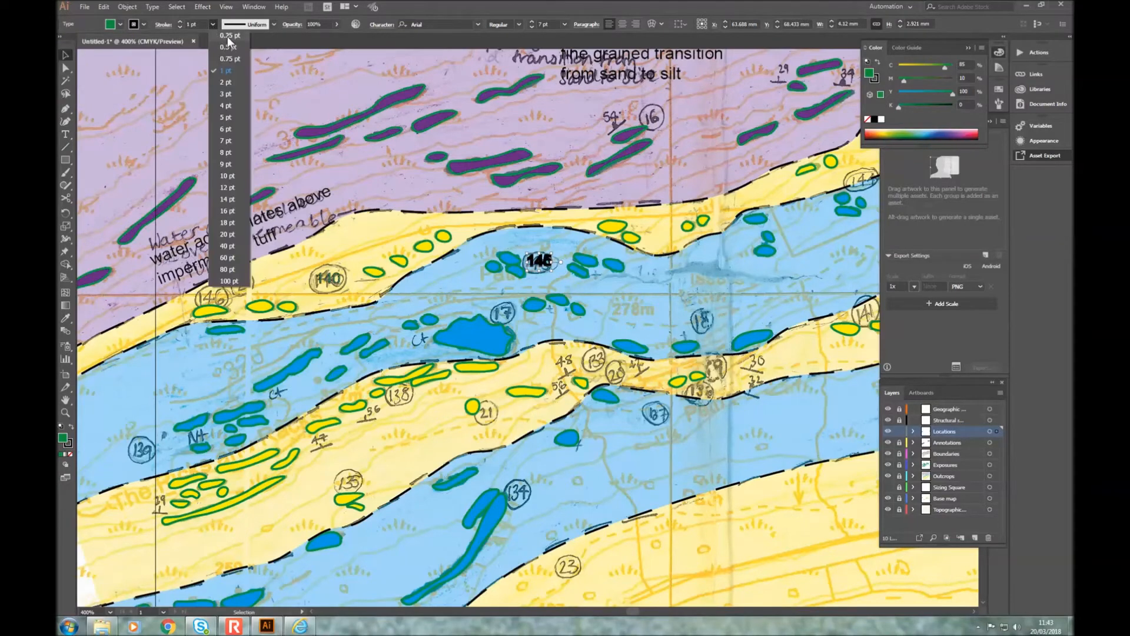
pyautogui.click(228, 35)
pyautogui.click(413, 206)
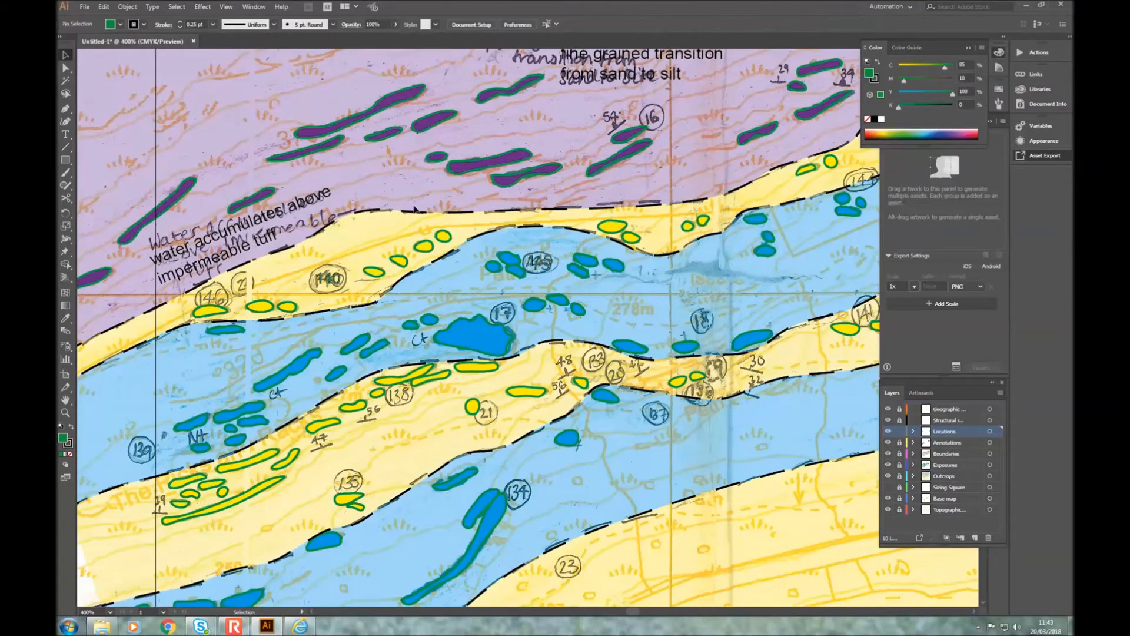
# Step: Duplicate the 145 label onto the handwritten circle beside the large blue outcrop and change its text to "17"
pyautogui.click(540, 264)
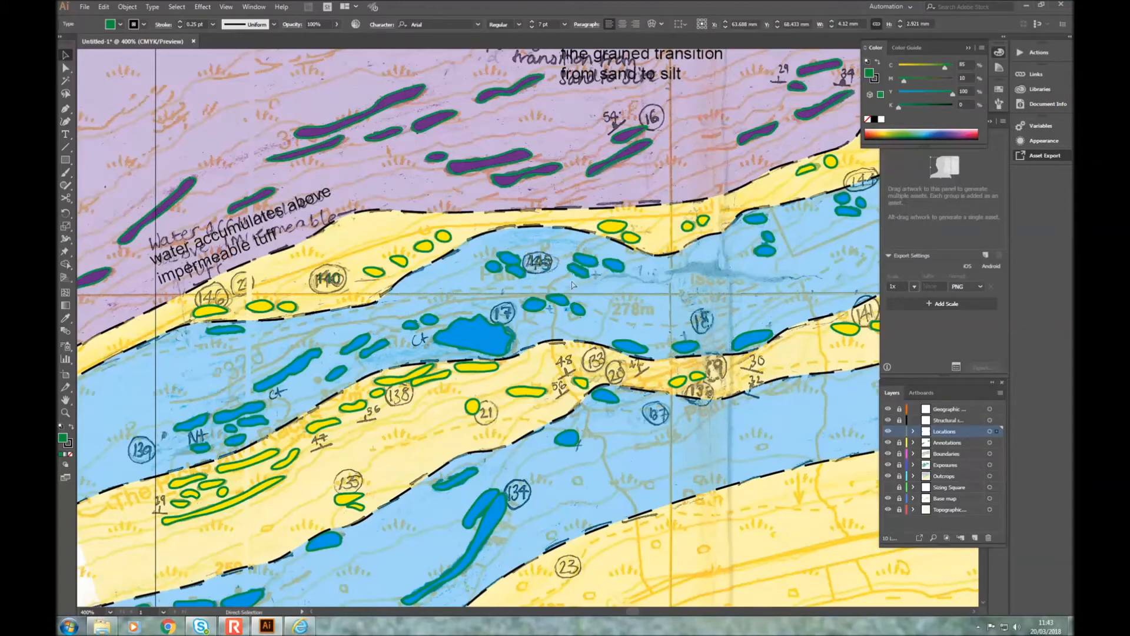
pyautogui.hotkey('ctrl', 'c')
pyautogui.hotkey('ctrl', 'v')
pyautogui.moveTo(528, 330)
pyautogui.mouseDown()
pyautogui.moveTo(504, 314)
pyautogui.moveTo(528, 312)
pyautogui.mouseUp()
pyautogui.doubleClick(505, 316)
pyautogui.write('1')
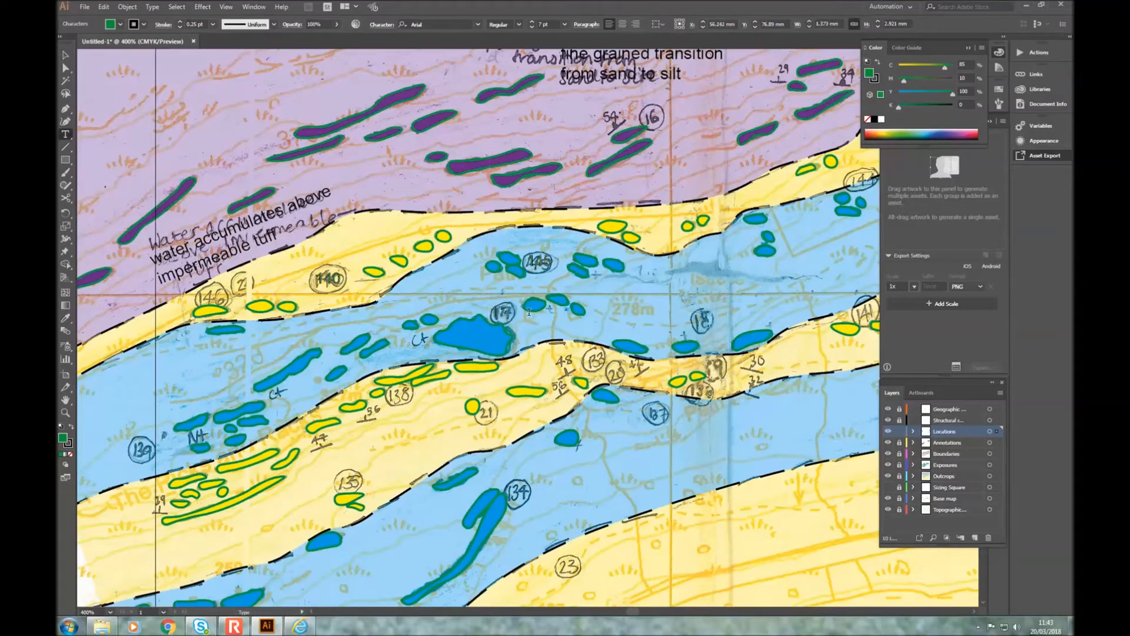
pyautogui.click(66, 55)
pyautogui.click(639, 307)
# Step: Place another copy of the label over the handwritten 18 circle and change its text to "18"
pyautogui.hotkey('ctrl', 'v')
pyautogui.moveTo(525, 330); pyautogui.dragTo(725, 324)
pyautogui.doubleClick(699, 325)
pyautogui.write('18')
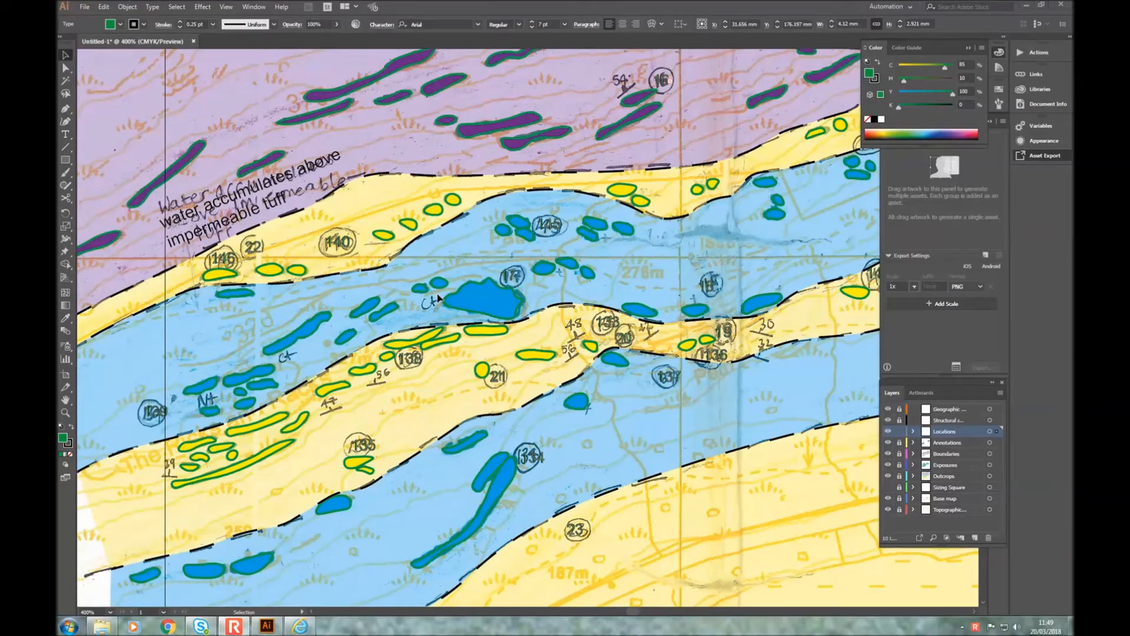
# Step: Hide the Base map layer to check the location numbers, and remove the stray object beside the 16 label
pyautogui.click(887, 498)
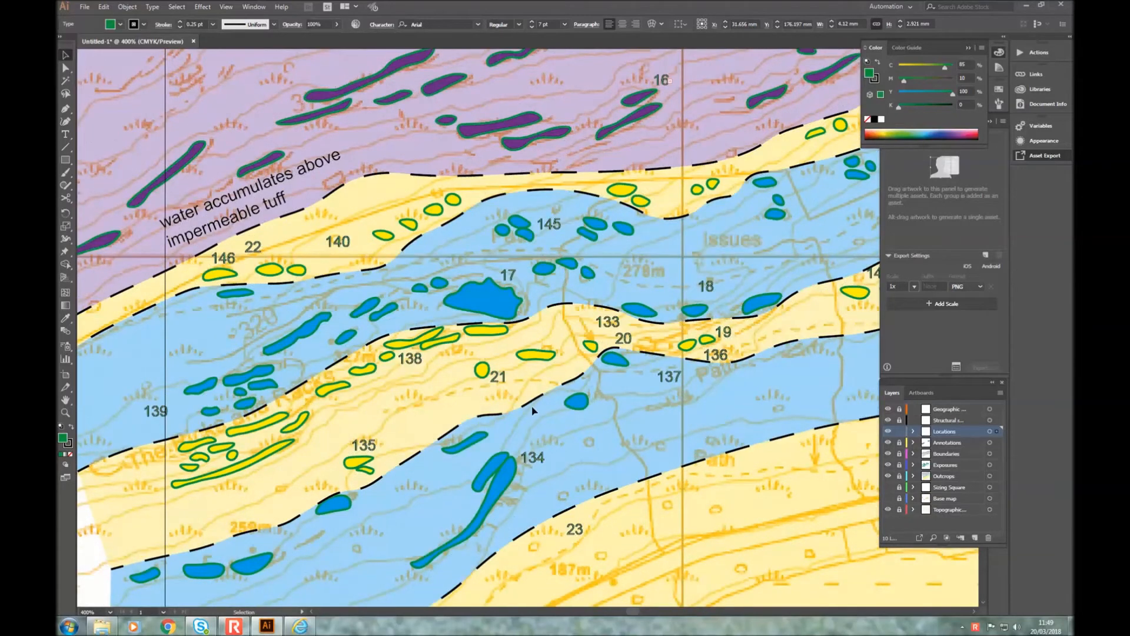
pyautogui.scroll(-1, 533, 410)
pyautogui.scroll(-1, 533, 401)
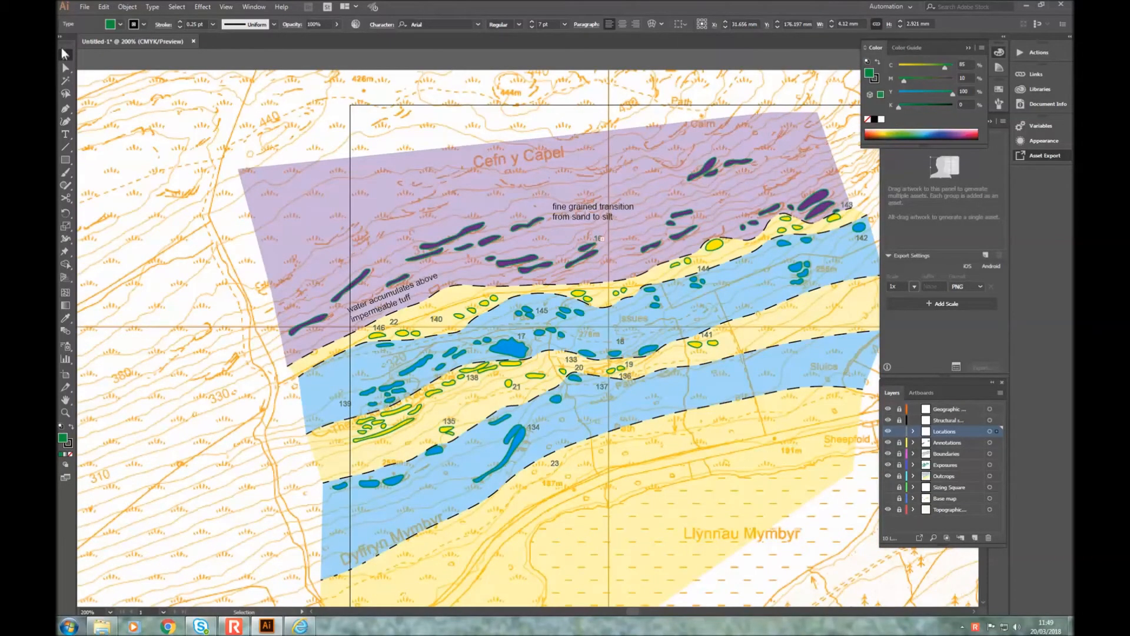
pyautogui.click(601, 240)
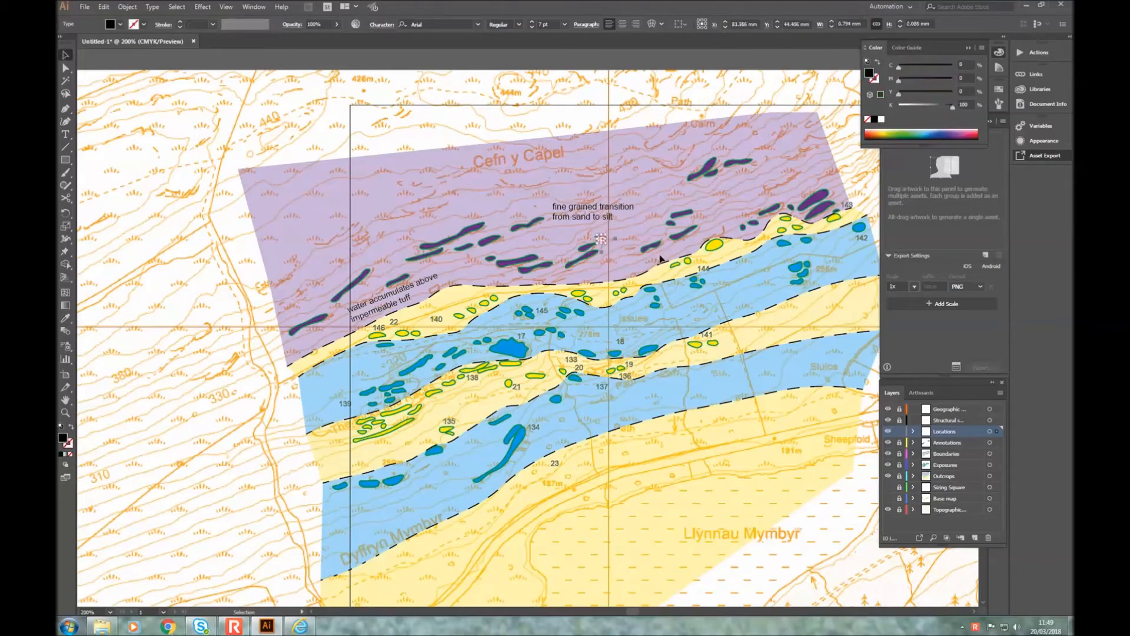
pyautogui.click(660, 259)
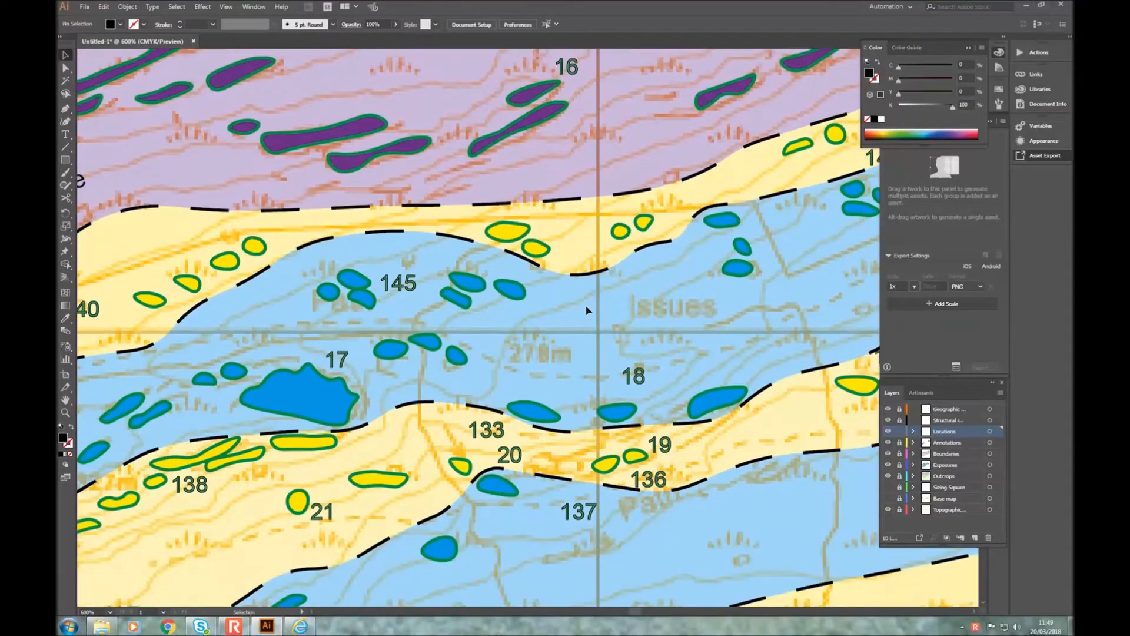
pyautogui.scroll(-1, 586, 310)
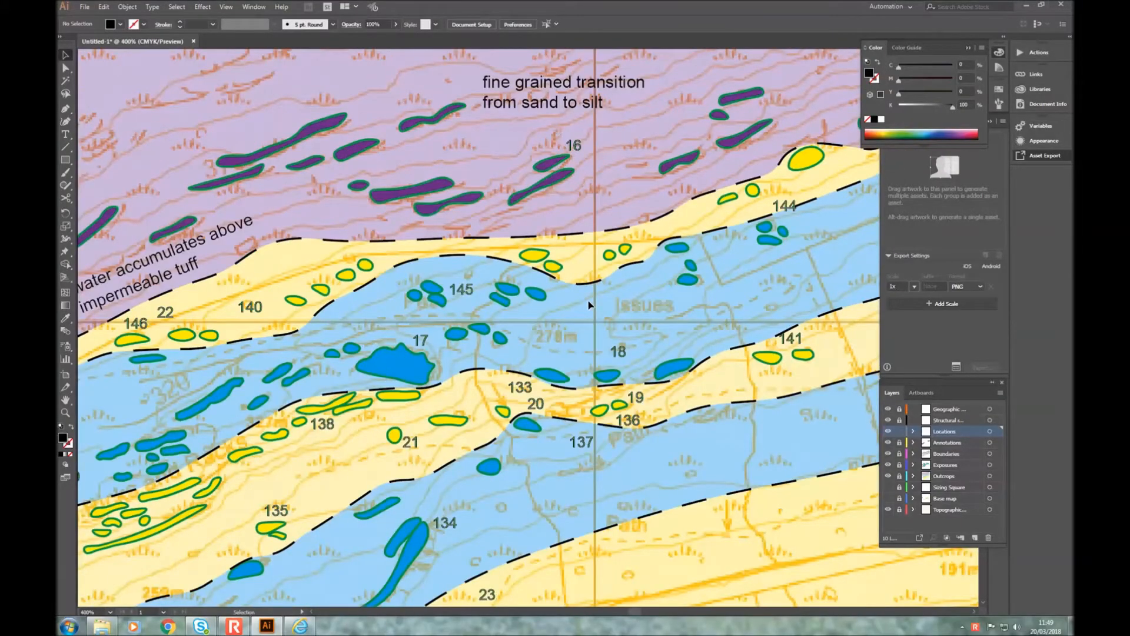
# Step: Lock the Locations layer, unlock and activate the Structural layer, and show the Base map layer again
pyautogui.click(899, 432)
pyautogui.click(899, 420)
pyautogui.click(955, 419)
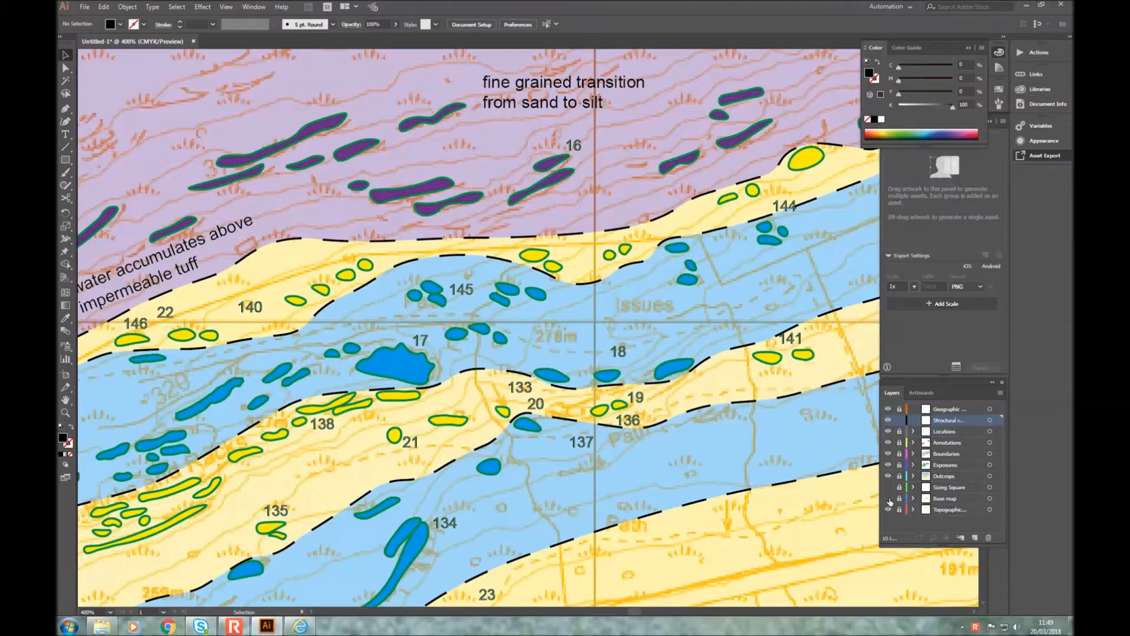
pyautogui.click(888, 499)
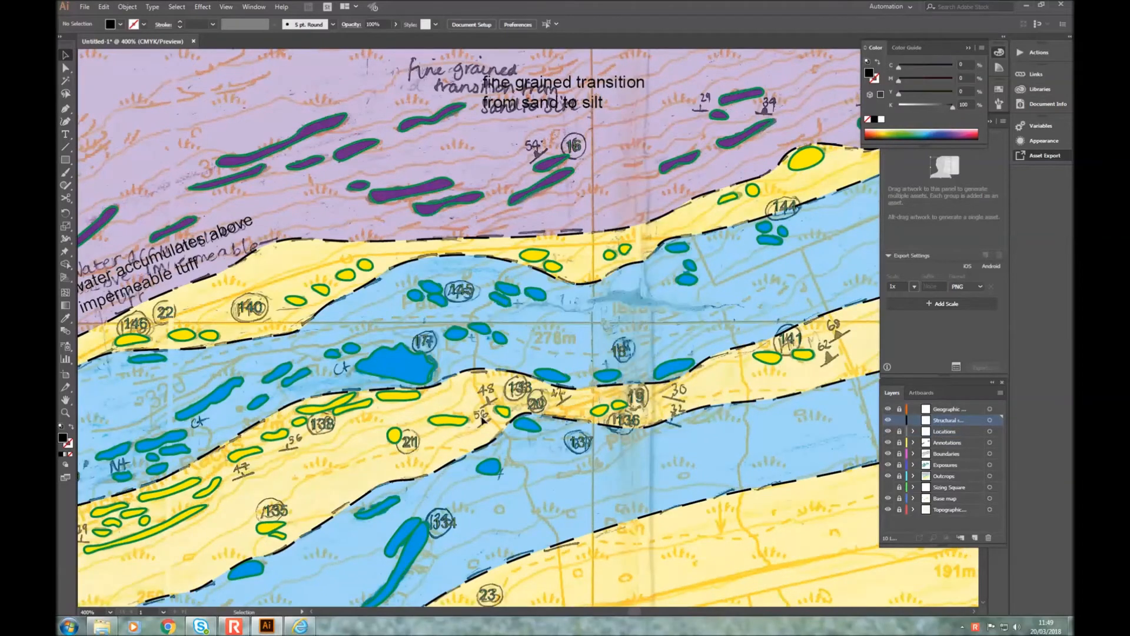
# Step: Add the dip value "54" as text on the Structural layer near location 16
pyautogui.scroll(-2, 638, 402)
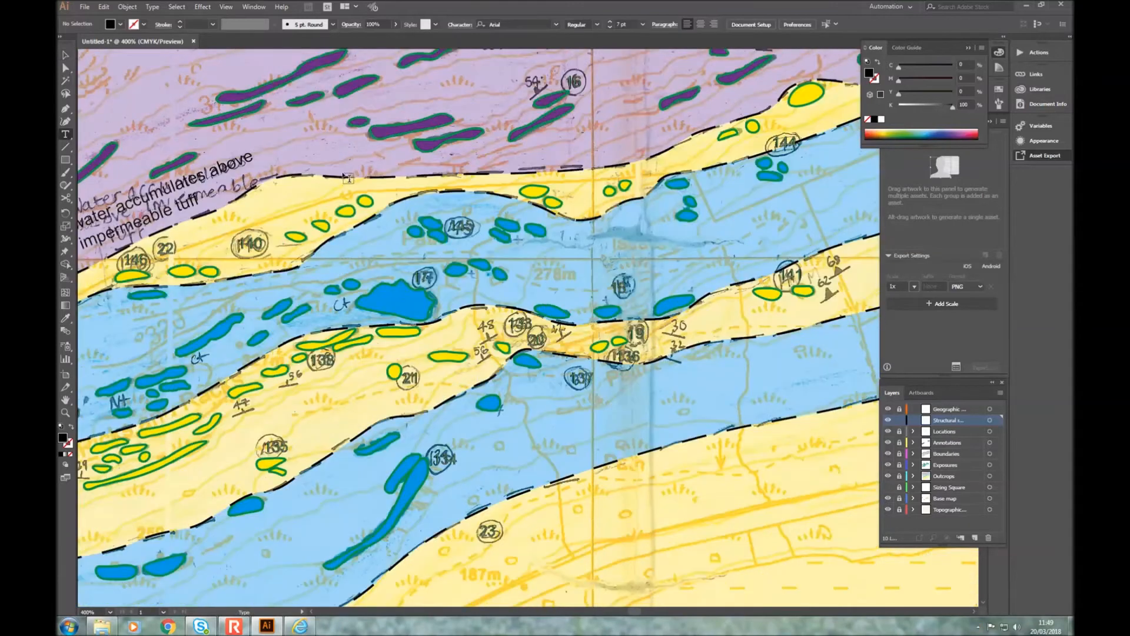
pyautogui.press('t')
pyautogui.scroll(2, 614, 145)
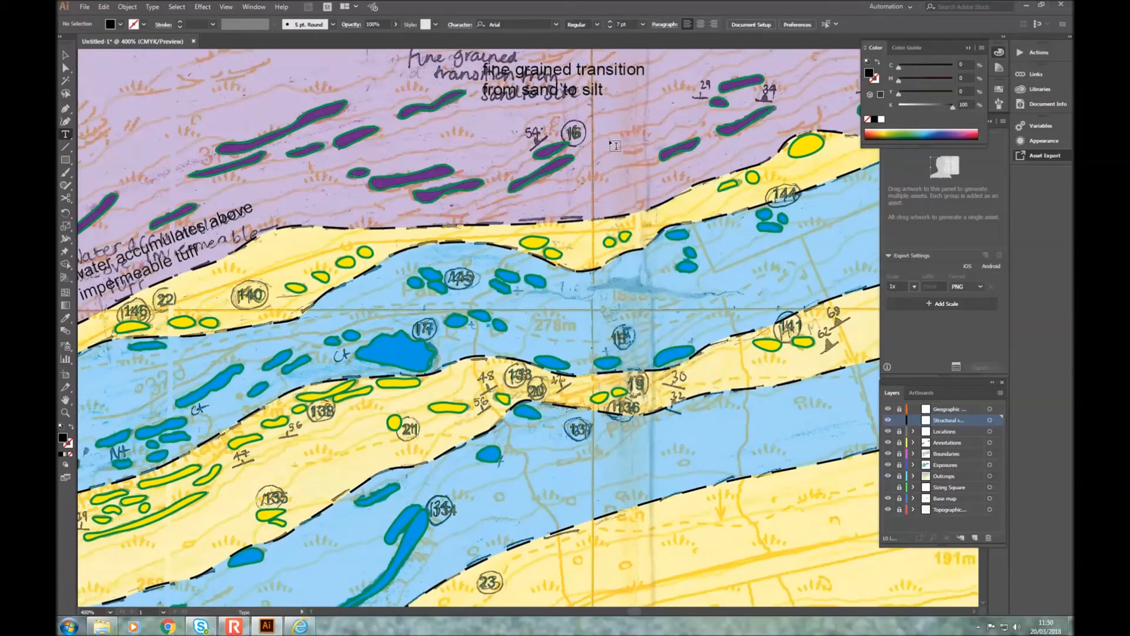
pyautogui.click(611, 170)
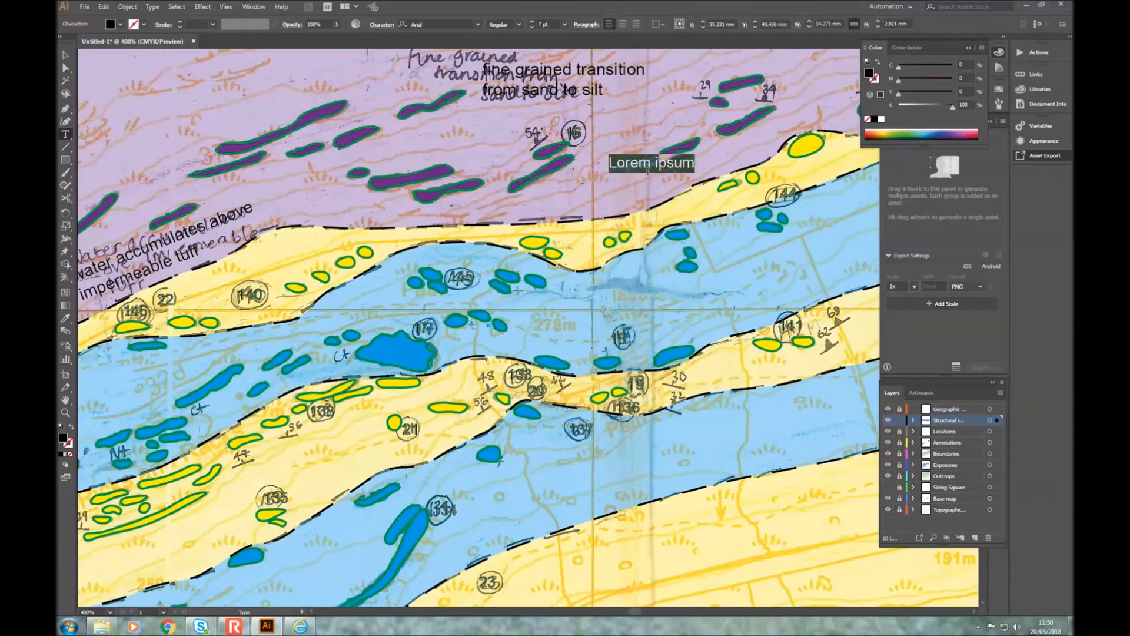
pyautogui.write('54')
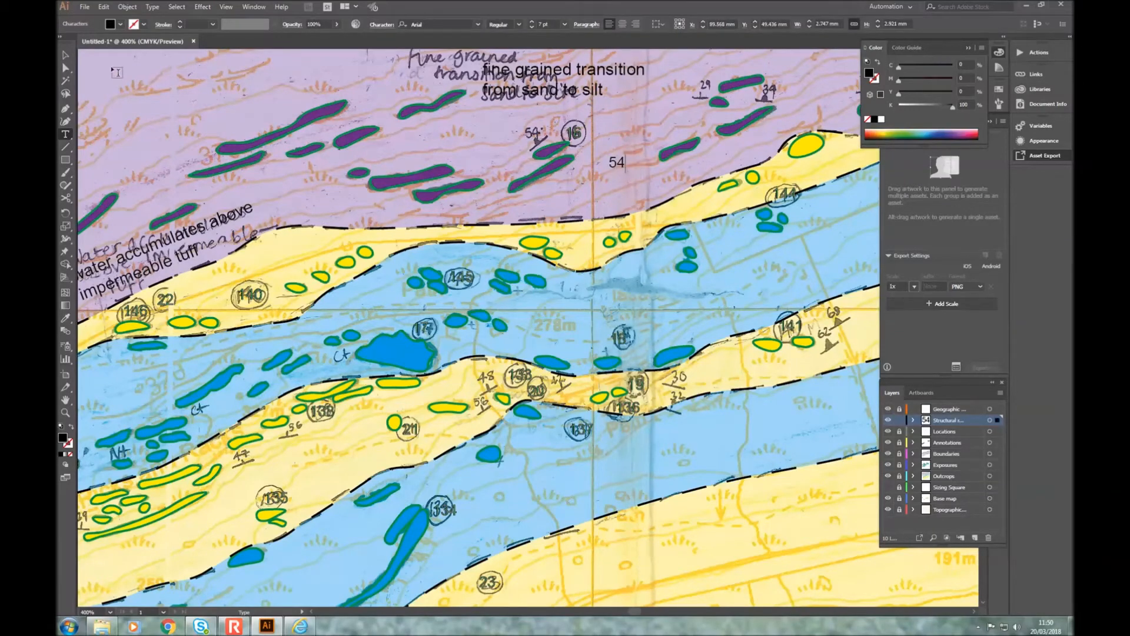
pyautogui.click(69, 53)
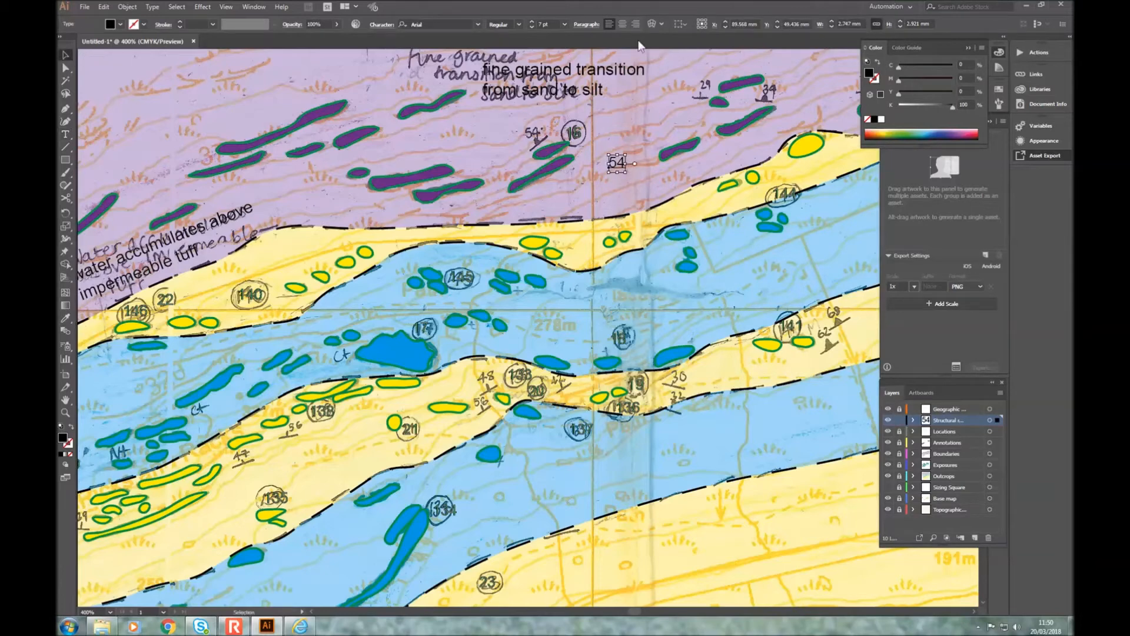
# Step: Set the 54 label to 5 pt Arial Bold and move it over the handwritten 54 beside location 16
pyautogui.click(532, 27)
pyautogui.click(531, 21)
pyautogui.click(531, 26)
pyautogui.click(519, 25)
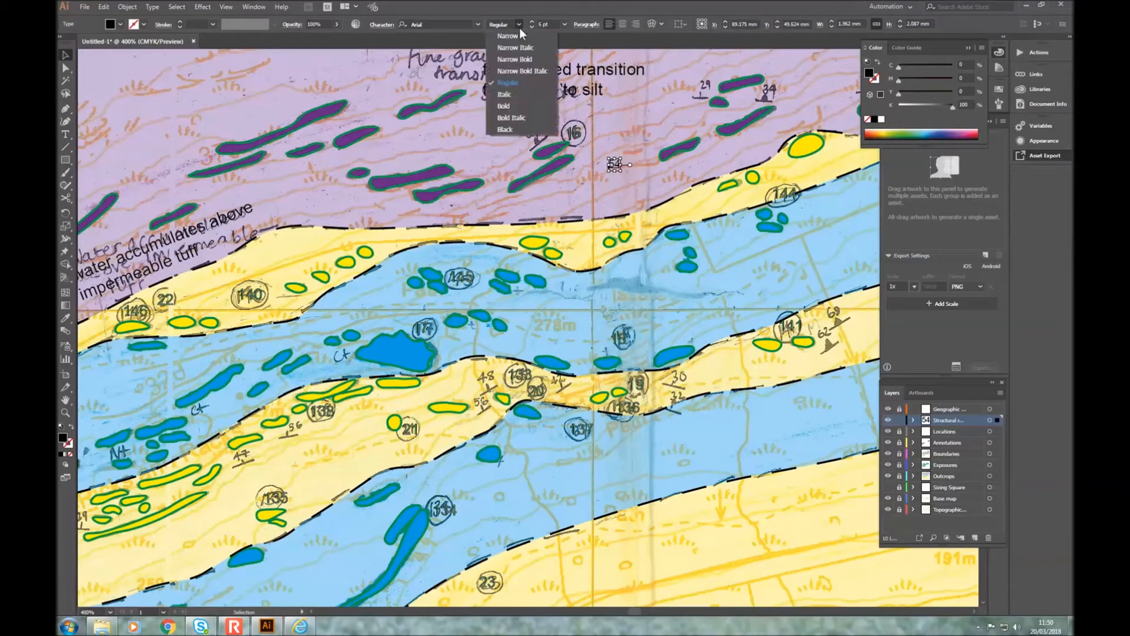
pyautogui.click(507, 106)
pyautogui.click(616, 170)
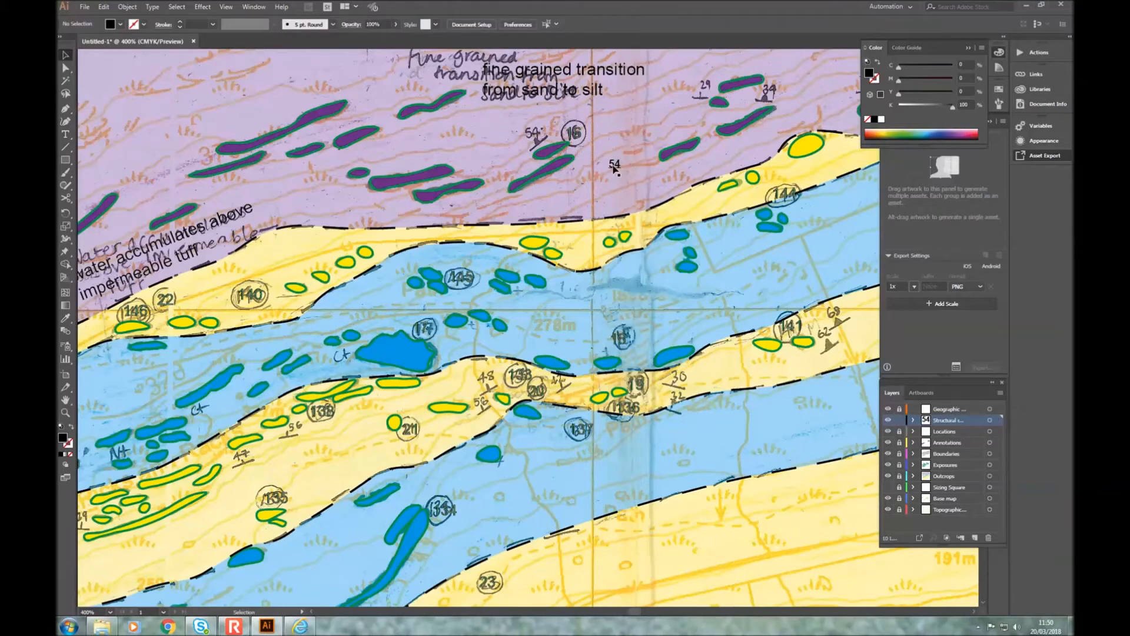
pyautogui.moveTo(615, 168); pyautogui.dragTo(533, 135)
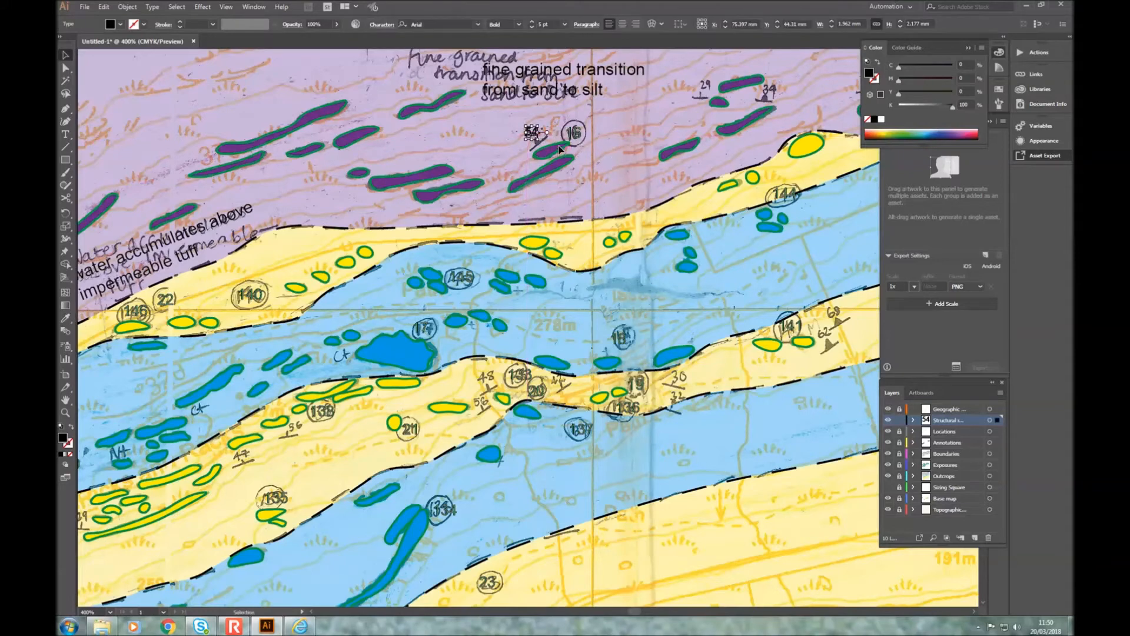
# Step: Duplicate the 54 label onto the handwritten 29 in the purple unit and change its text to "29"
pyautogui.hotkey('ctrl', 'c')
pyautogui.hotkey('ctrl', 'v')
pyautogui.moveTo(526, 327); pyautogui.dragTo(706, 88)
pyautogui.doubleClick(704, 85)
pyautogui.write('29')
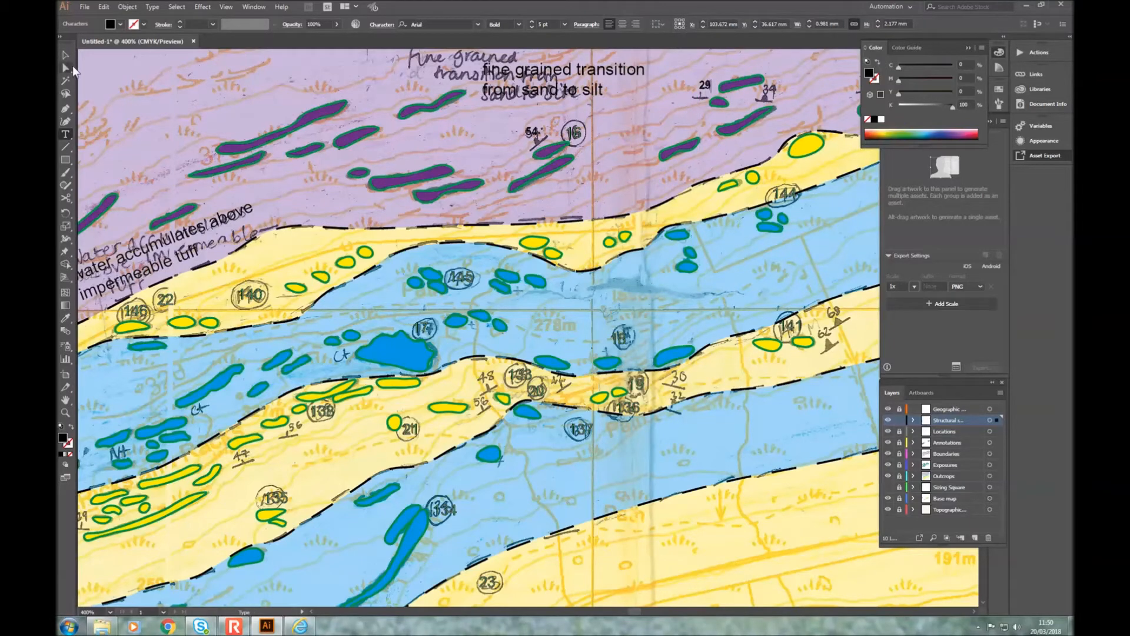
pyautogui.press('Escape')
# Step: Place another copy of the dip label over the handwritten 34 in the purple unit and change its text to "34"
pyautogui.hotkey('ctrl', 'v')
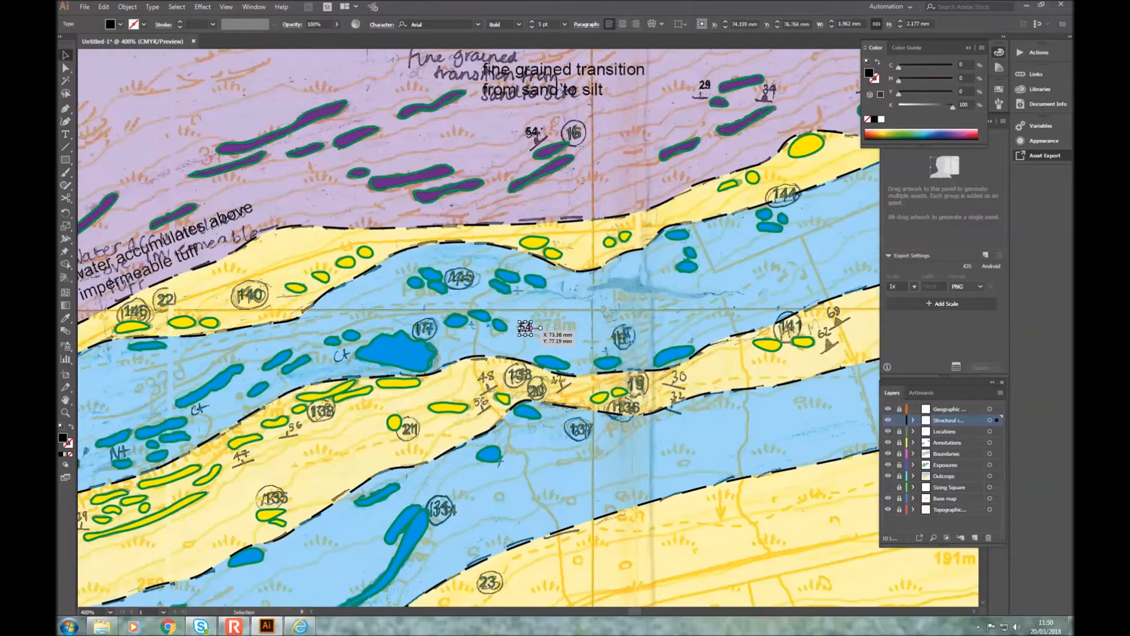
pyautogui.moveTo(527, 331); pyautogui.dragTo(789, 89)
pyautogui.press('t')
pyautogui.write('39')
pyautogui.click(67, 54)
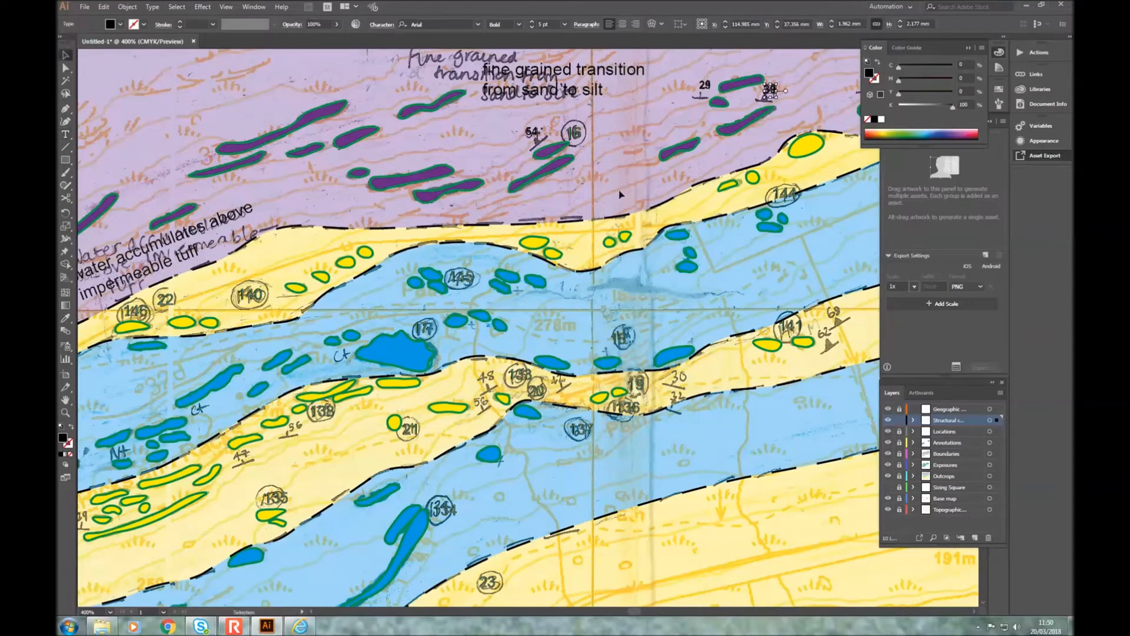
pyautogui.click(629, 172)
# Step: Place a copy of the dip label over the handwritten 48 near location 133 and change its text to "48"
pyautogui.scroll(-1, 605, 258)
pyautogui.hotkey('ctrl', 'v')
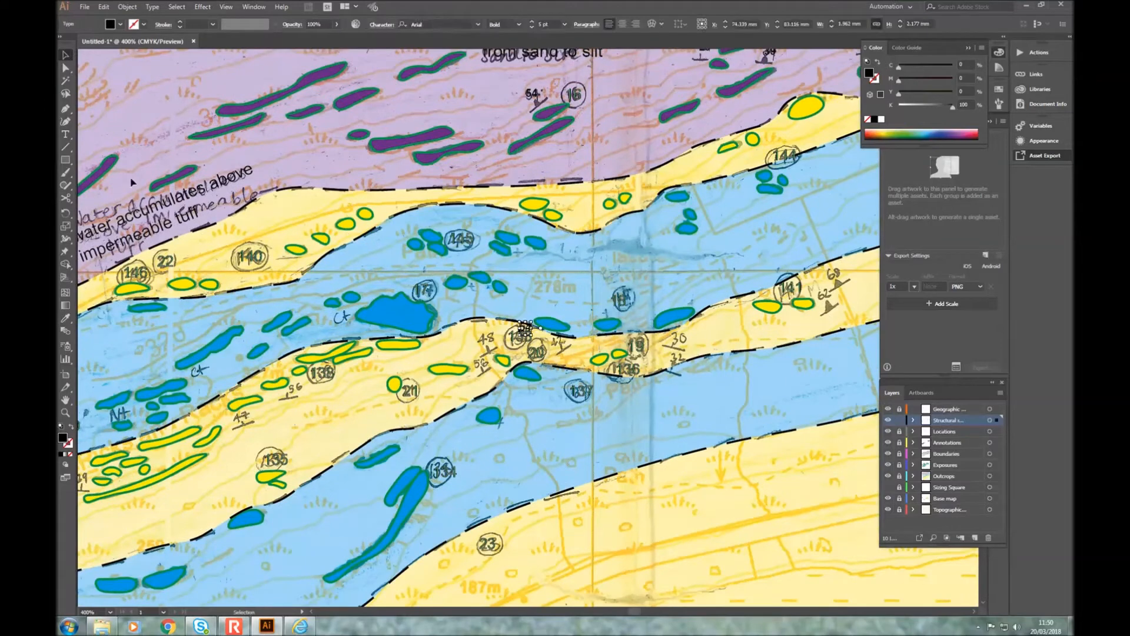
pyautogui.moveTo(526, 329); pyautogui.dragTo(486, 338)
pyautogui.press('t')
pyautogui.doubleClick(487, 339)
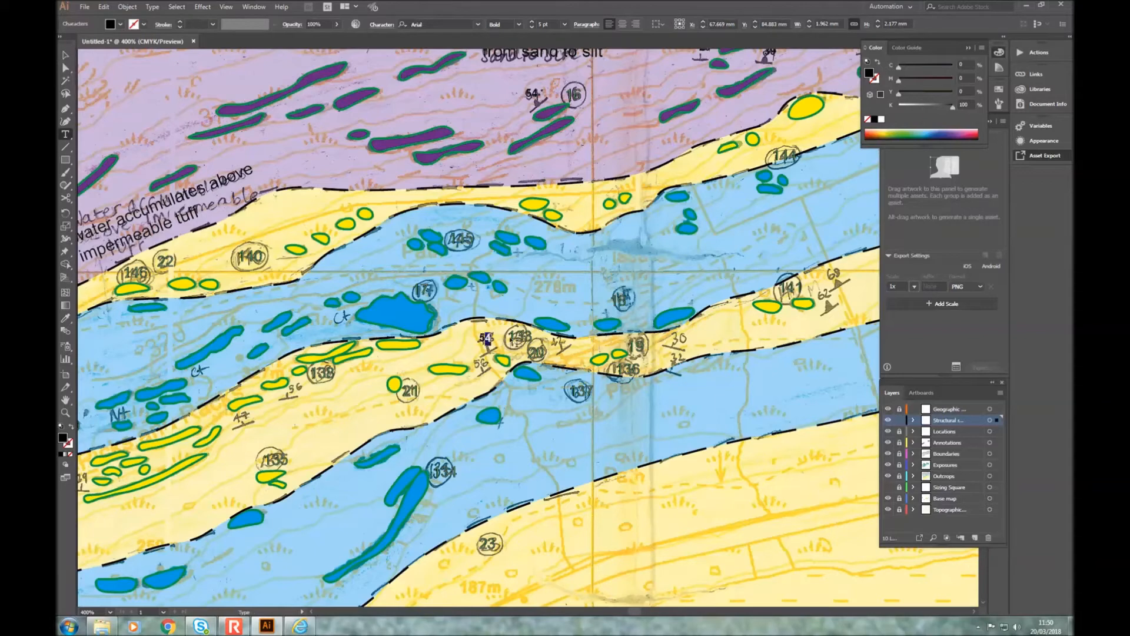
pyautogui.click(65, 57)
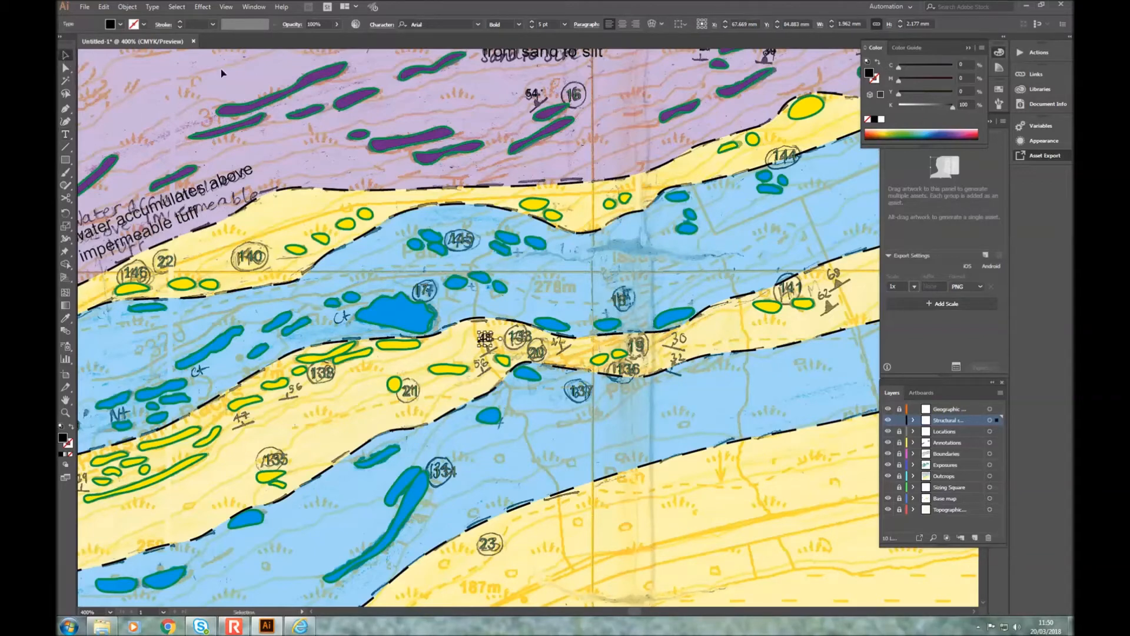
pyautogui.click(696, 193)
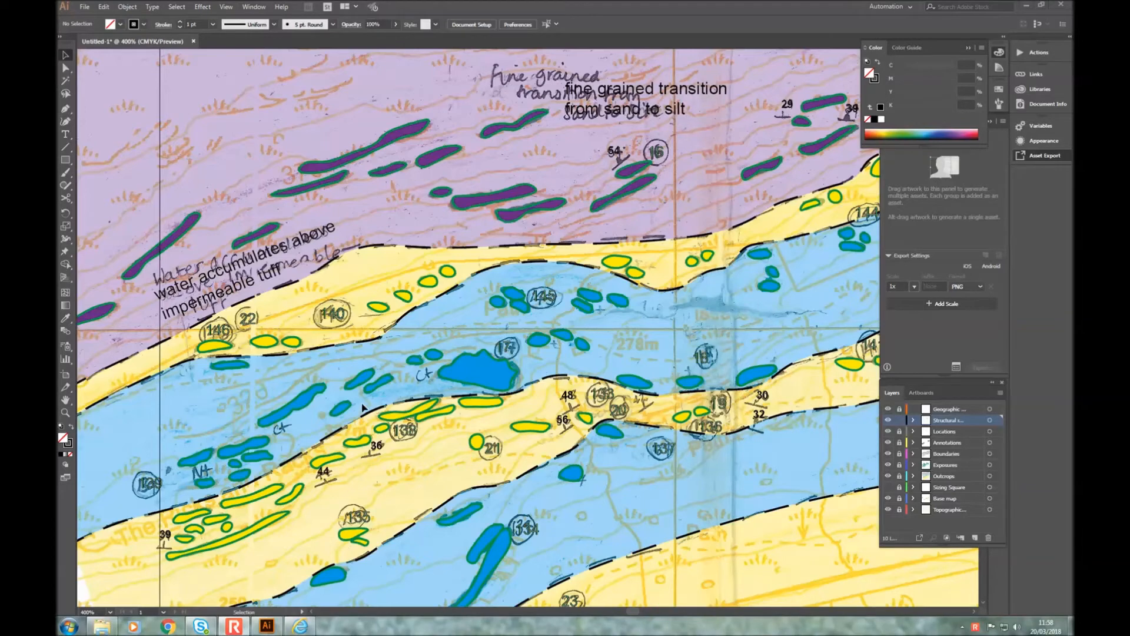
# Step: Draw a horizontal line segment 8 mm long at 0° in the purple unit above location 140
pyautogui.click(974, 612)
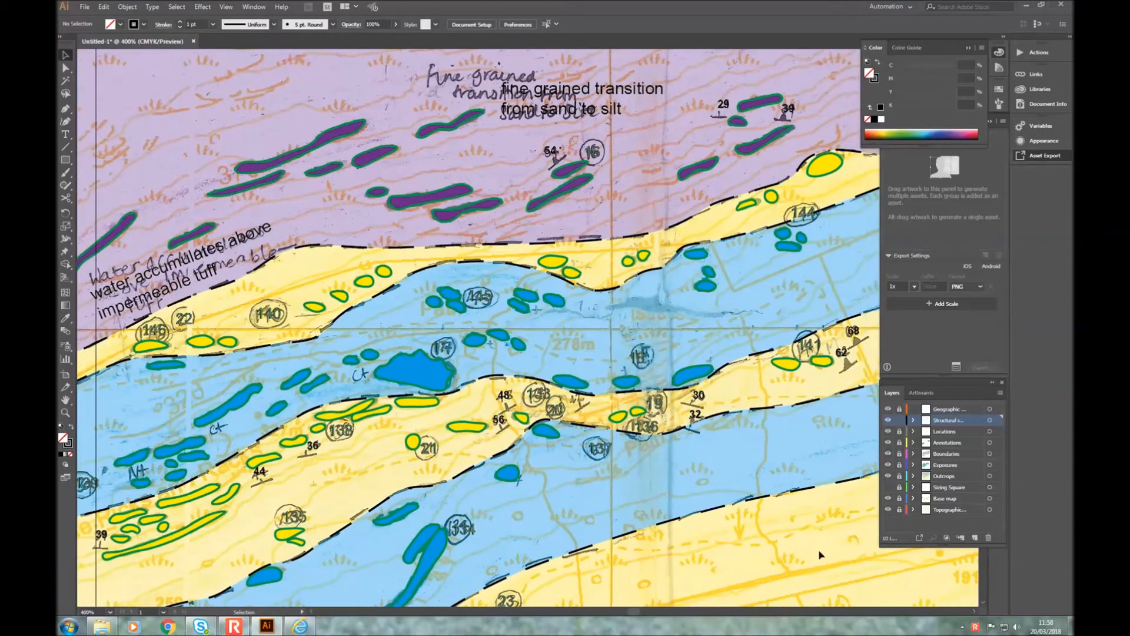
pyautogui.scroll(-1, 529, 446)
pyautogui.scroll(-4, 529, 445)
pyautogui.scroll(3, 529, 445)
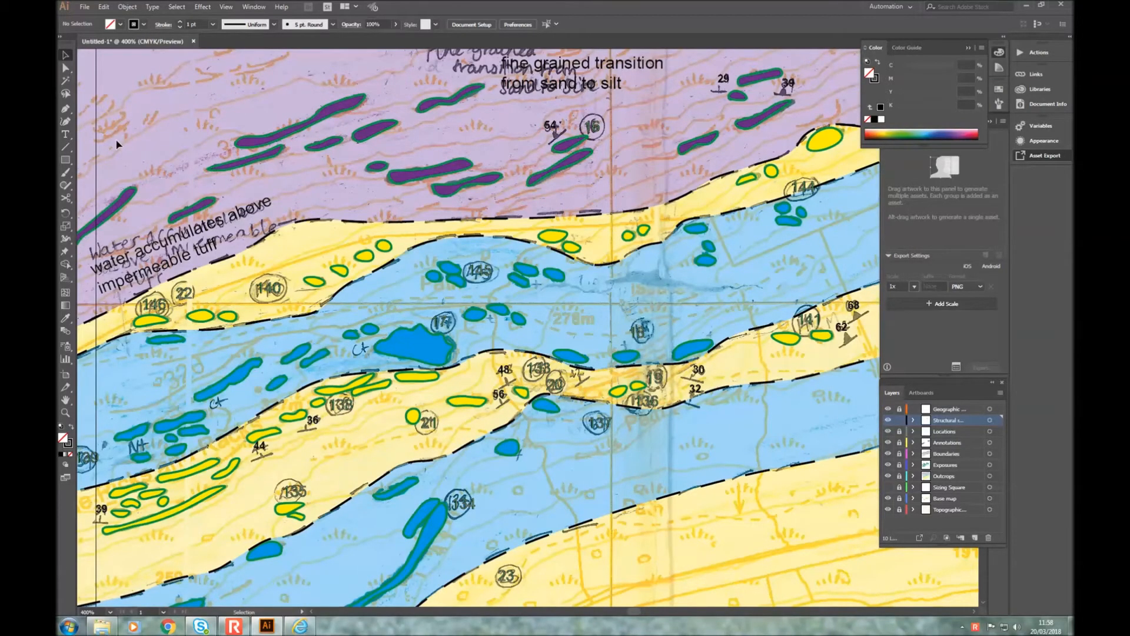
pyautogui.click(67, 149)
pyautogui.click(310, 190)
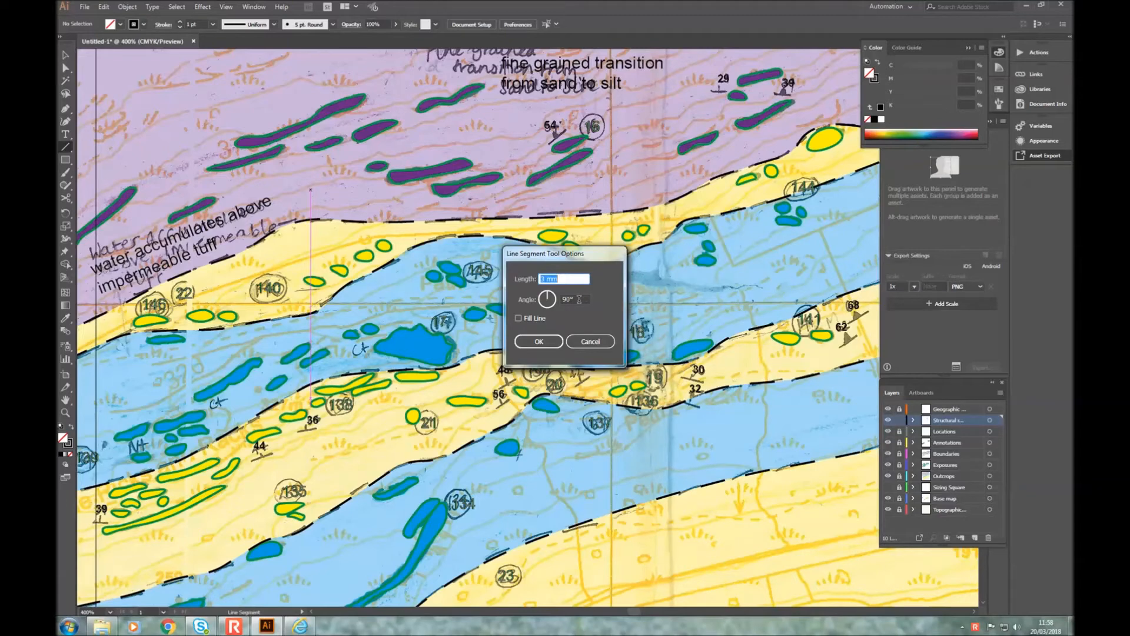
pyautogui.press('Tab')
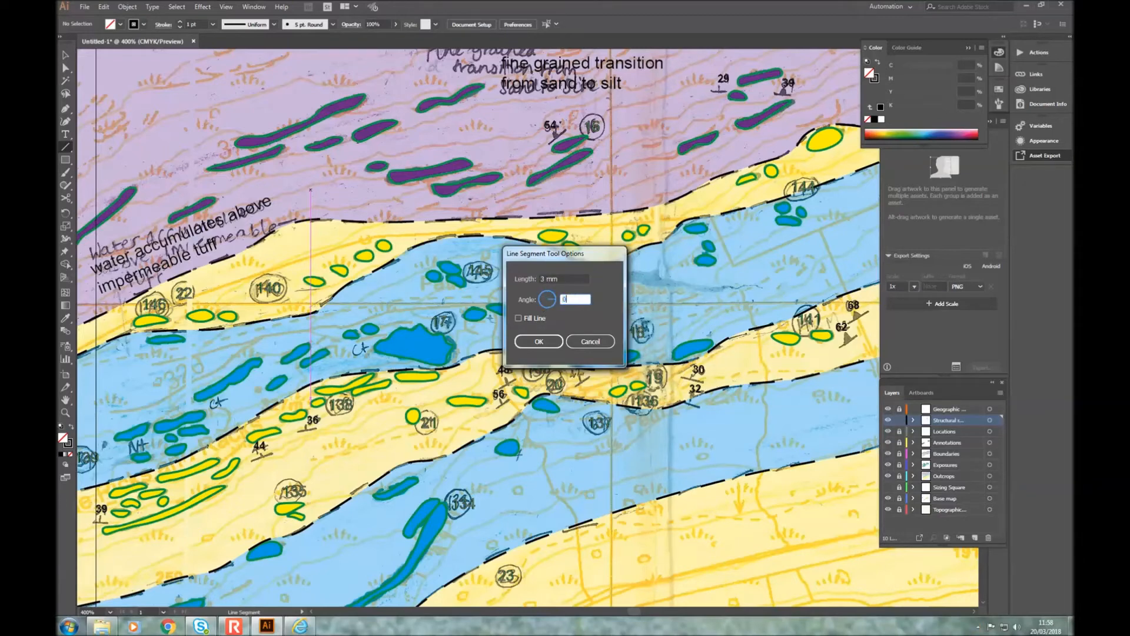
pyautogui.write('0')
pyautogui.click(568, 277)
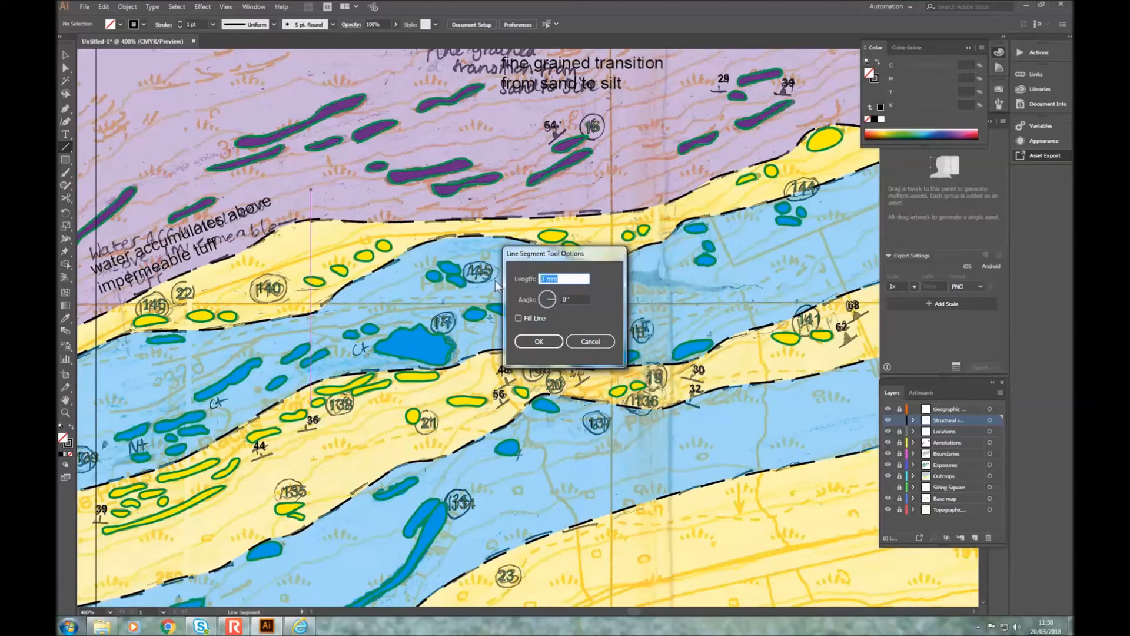
pyautogui.write('8')
pyautogui.click(537, 342)
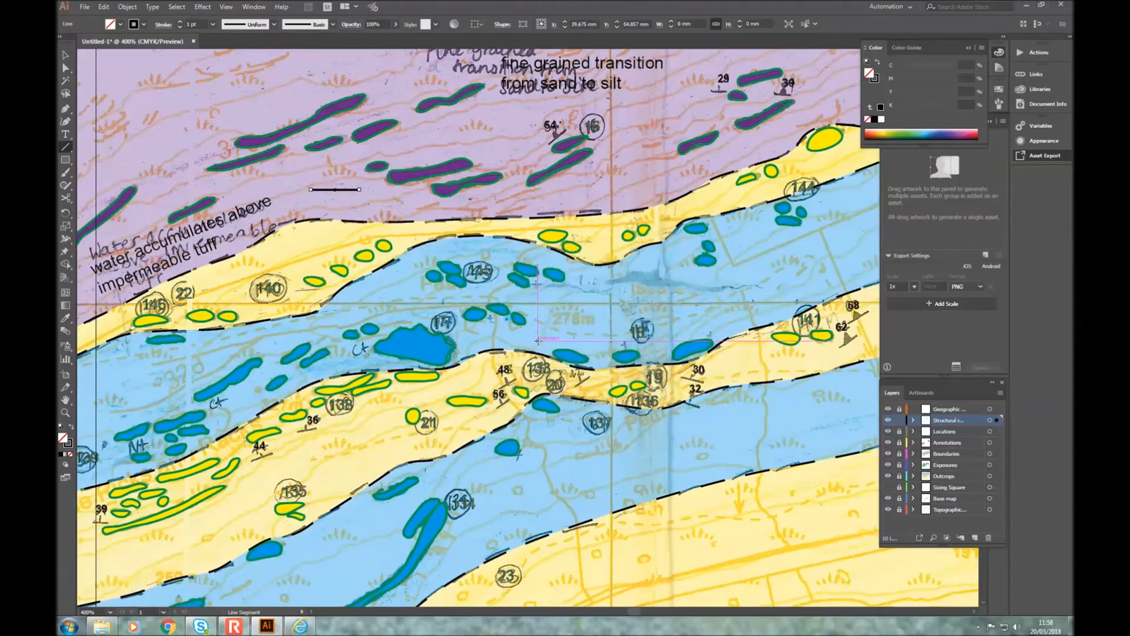
pyautogui.click(66, 54)
pyautogui.click(347, 179)
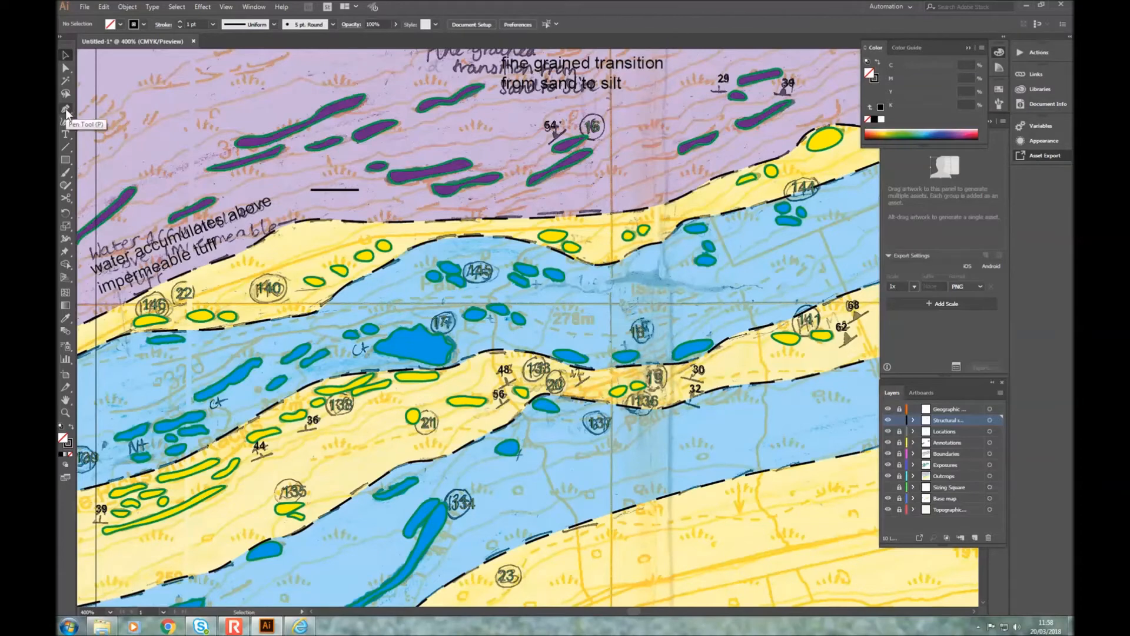
# Step: Draw a separate vertical line segment 2 mm long at 90° beside the horizontal line
pyautogui.click(68, 148)
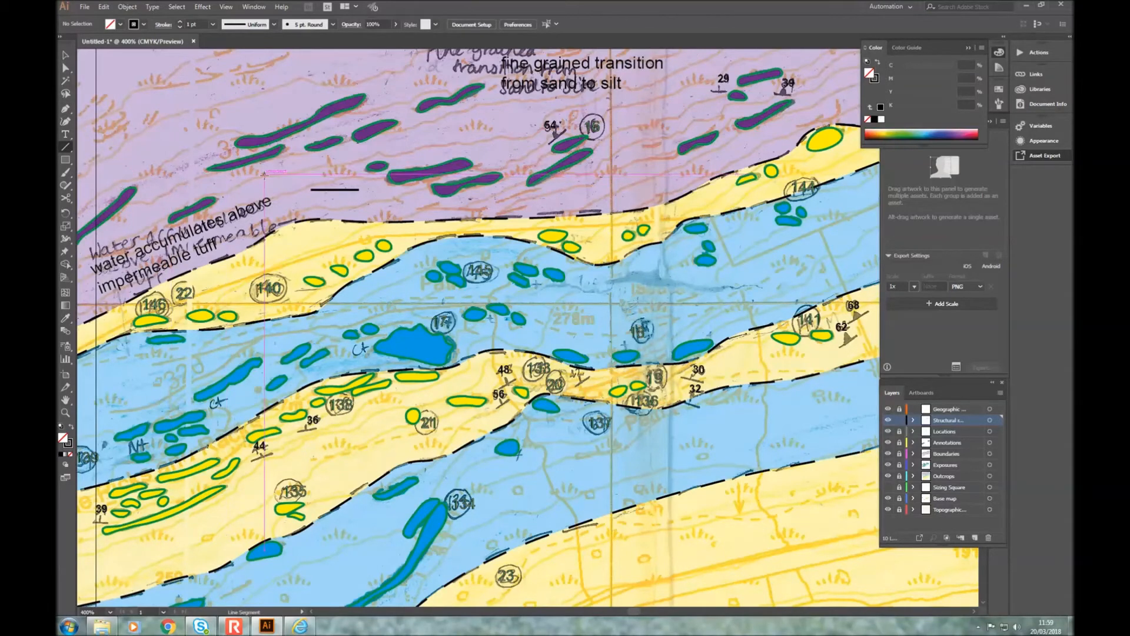
pyautogui.click(264, 174)
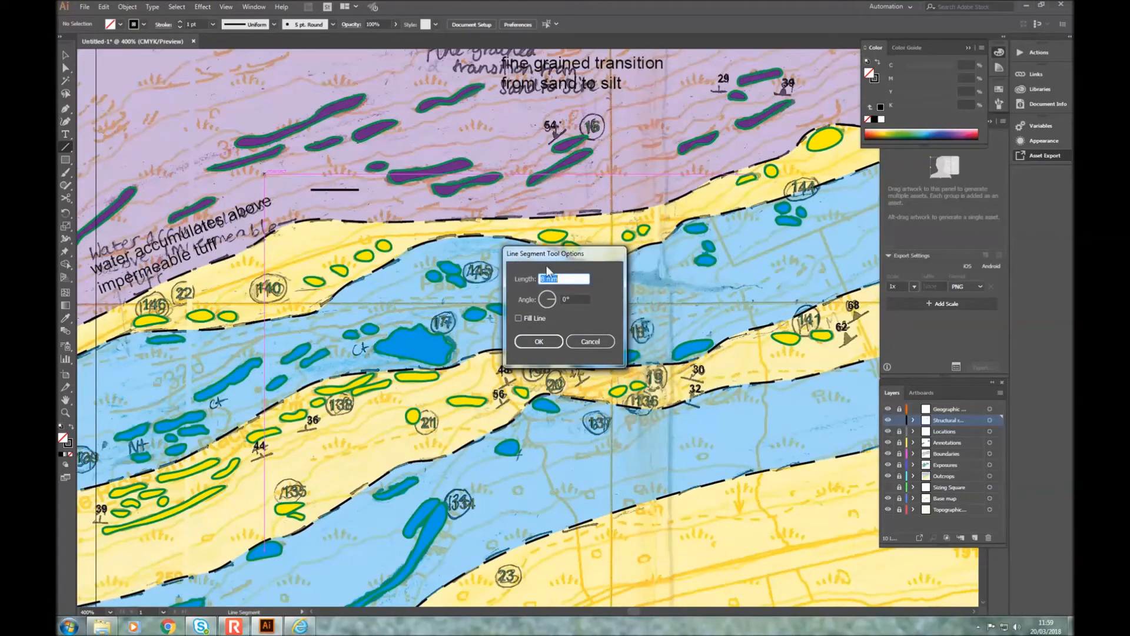
pyautogui.click(565, 278)
pyautogui.moveTo(546, 279); pyautogui.dragTo(529, 285)
pyautogui.write('2')
pyautogui.click(585, 298)
pyautogui.moveTo(583, 298); pyautogui.dragTo(520, 304)
pyautogui.write('90')
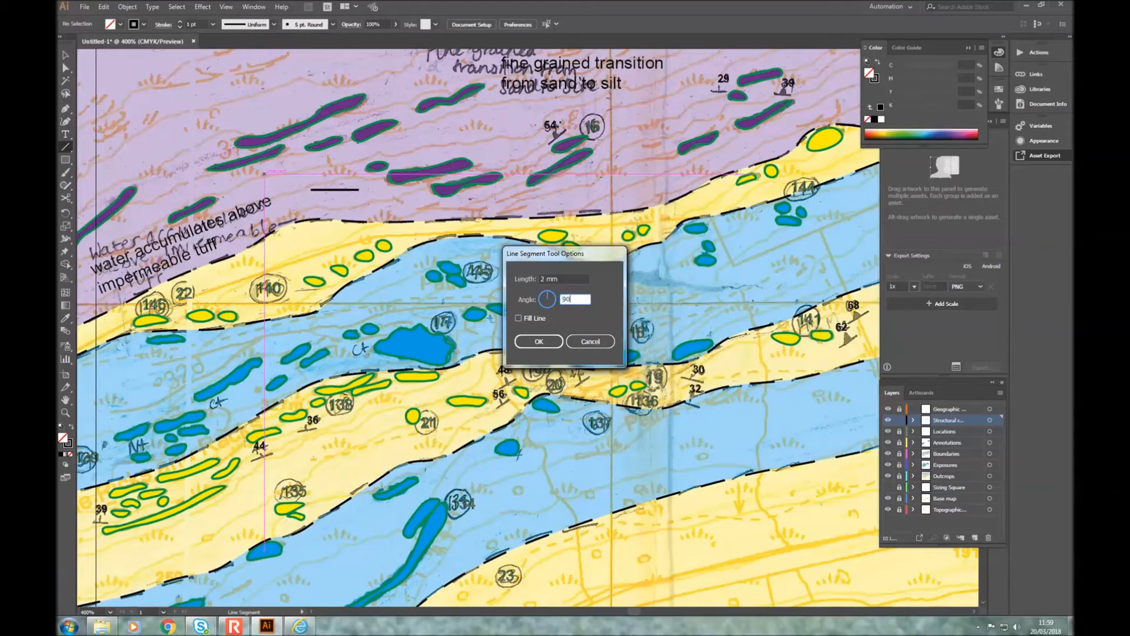
pyautogui.click(551, 341)
pyautogui.click(66, 54)
pyautogui.click(293, 164)
# Step: Move the short vertical line onto the midpoint of the horizontal line to form a strike-and-dip symbol
pyautogui.scroll(2, 316, 188)
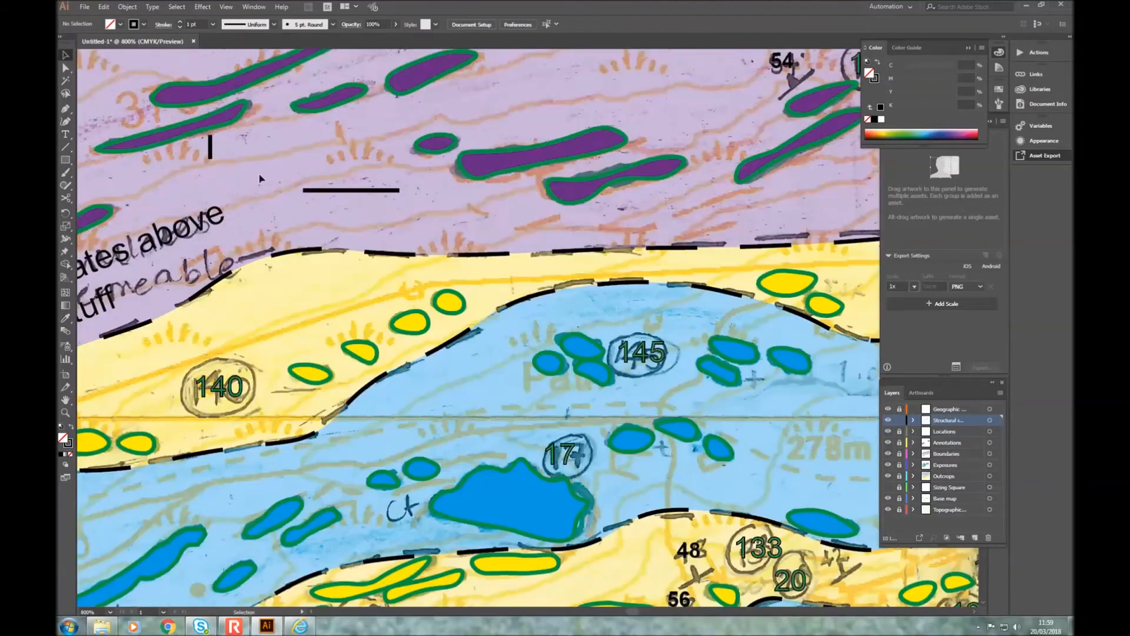
pyautogui.scroll(2, 261, 178)
pyautogui.click(210, 187)
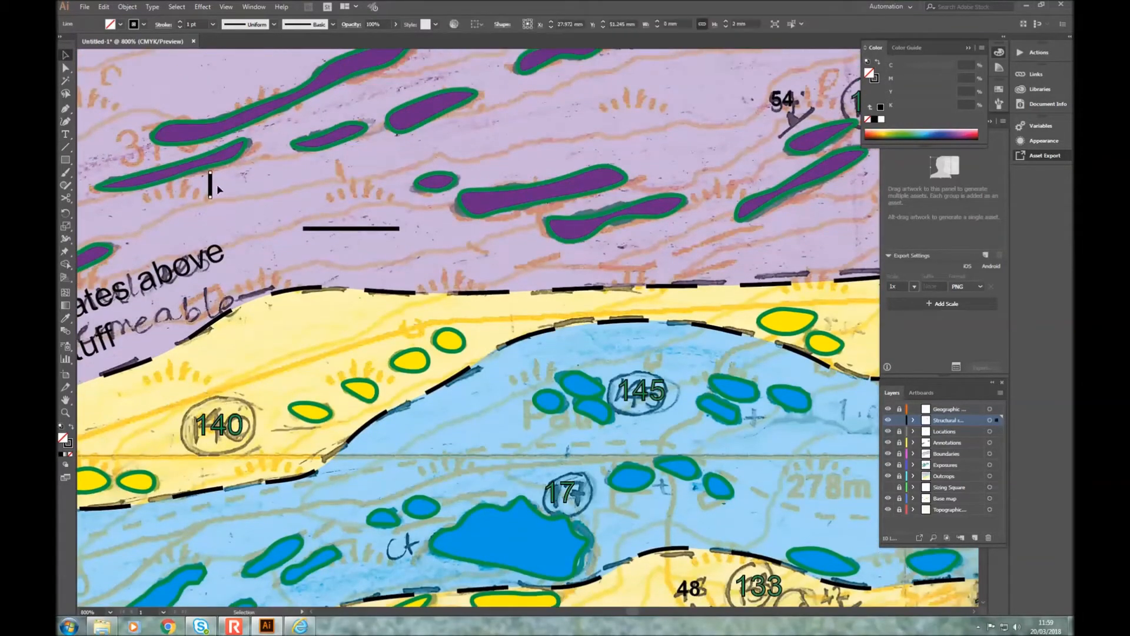
pyautogui.moveTo(212, 193); pyautogui.dragTo(352, 217)
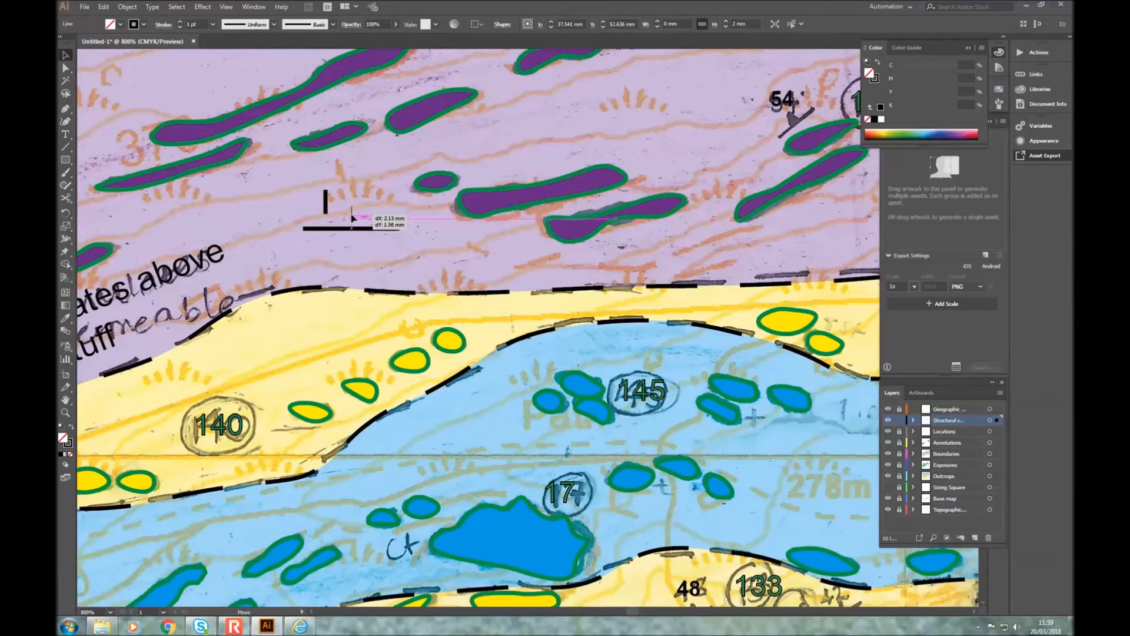
pyautogui.moveTo(352, 217); pyautogui.dragTo(352, 217)
pyautogui.click(366, 254)
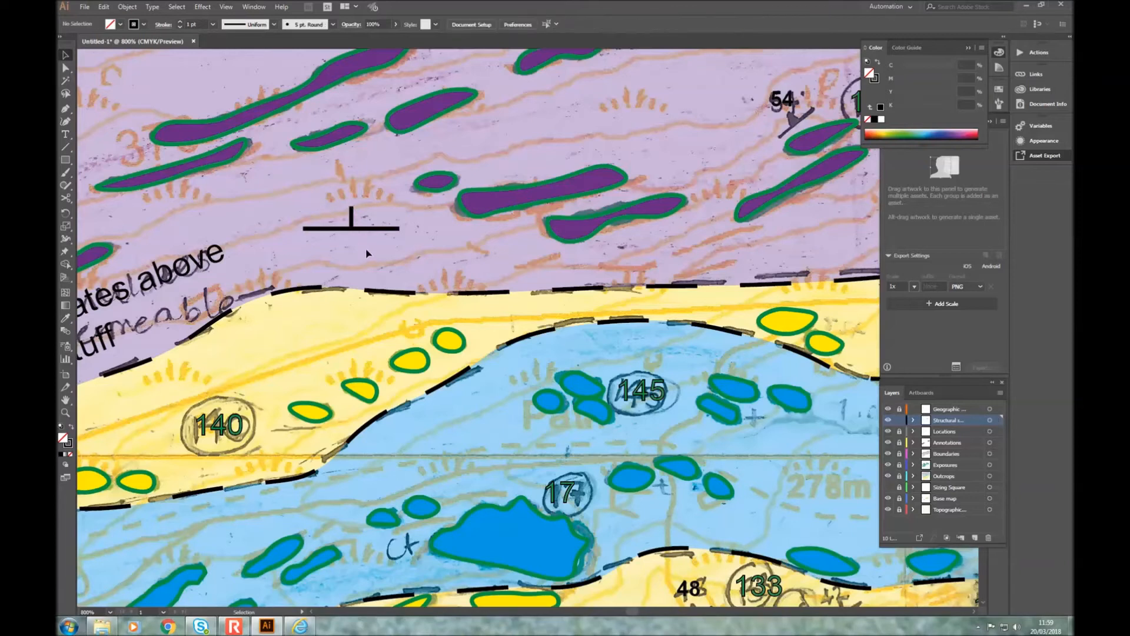
# Step: Group the two lines of the strike-and-dip symbol and shift the group slightly
pyautogui.scroll(1, 339, 260)
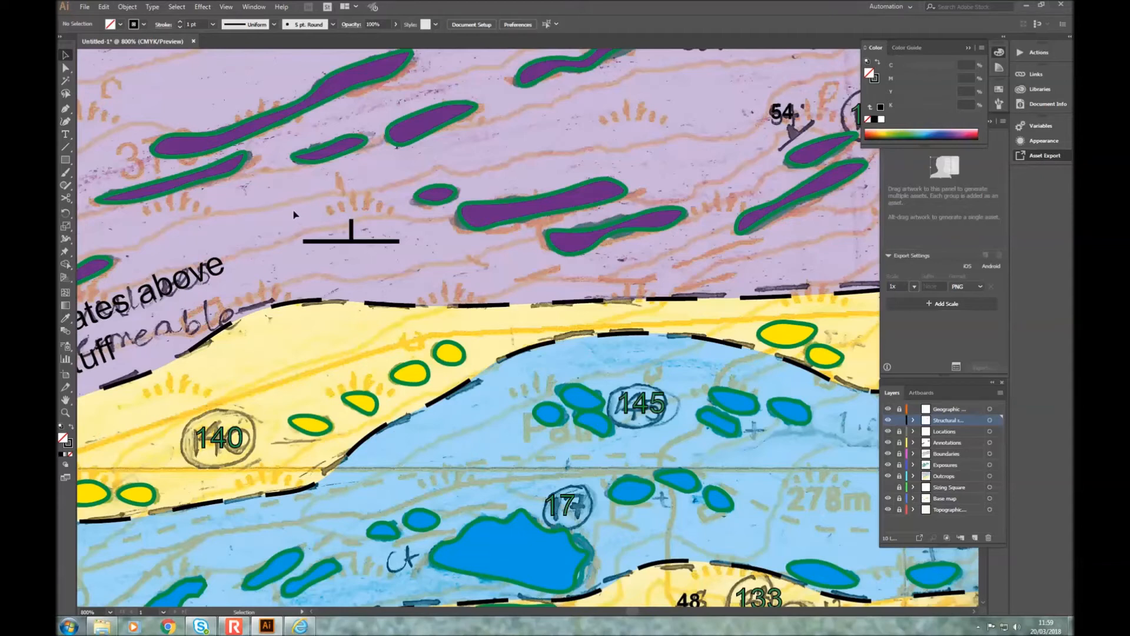
pyautogui.moveTo(296, 209); pyautogui.dragTo(394, 266)
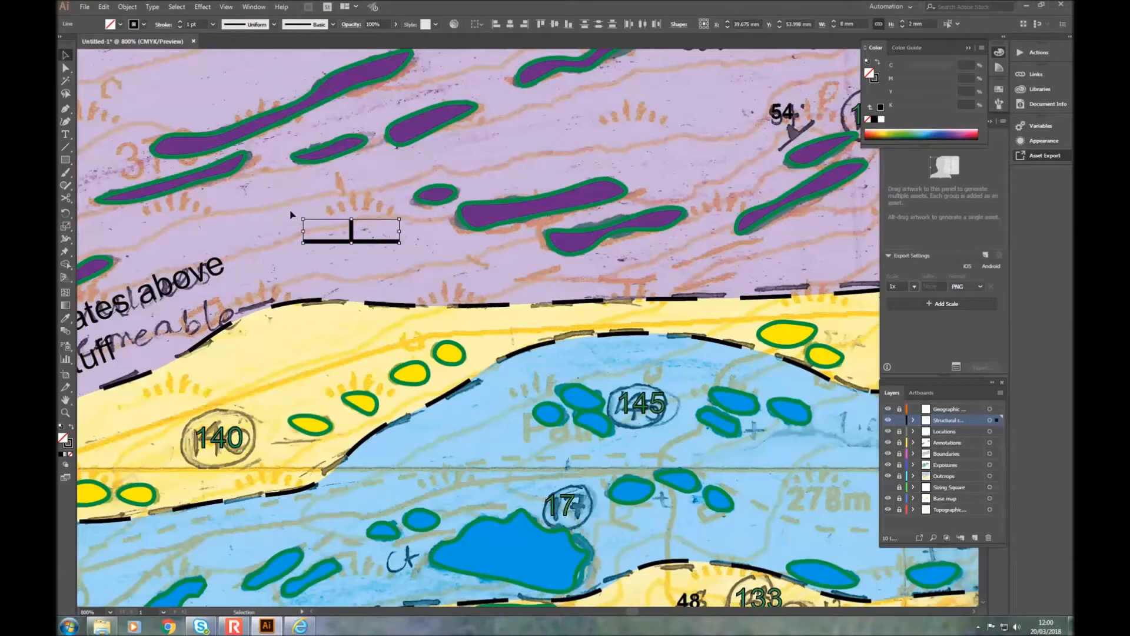
pyautogui.rightClick(353, 230)
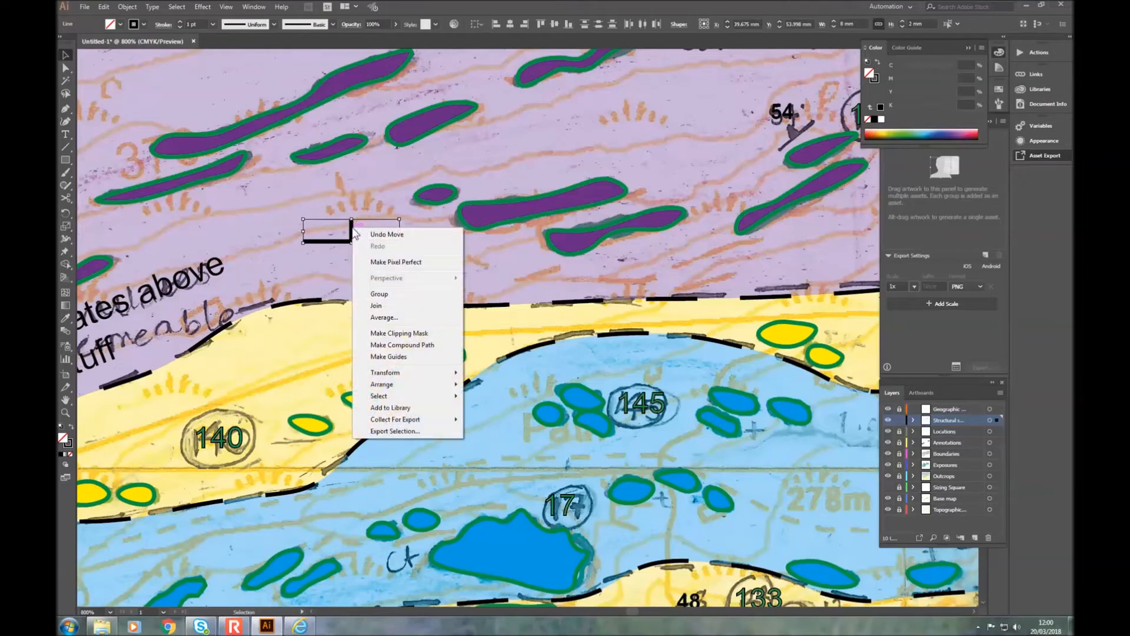
pyautogui.click(389, 295)
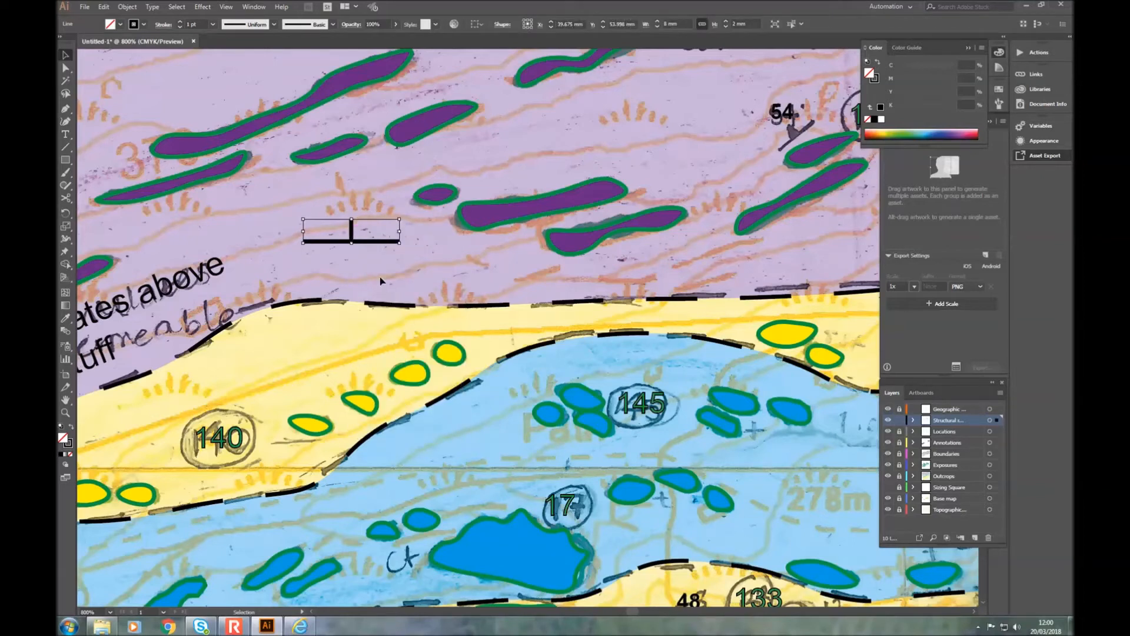
pyautogui.moveTo(382, 241)
pyautogui.mouseDown()
pyautogui.moveTo(345, 214)
pyautogui.moveTo(381, 253)
pyautogui.mouseUp()
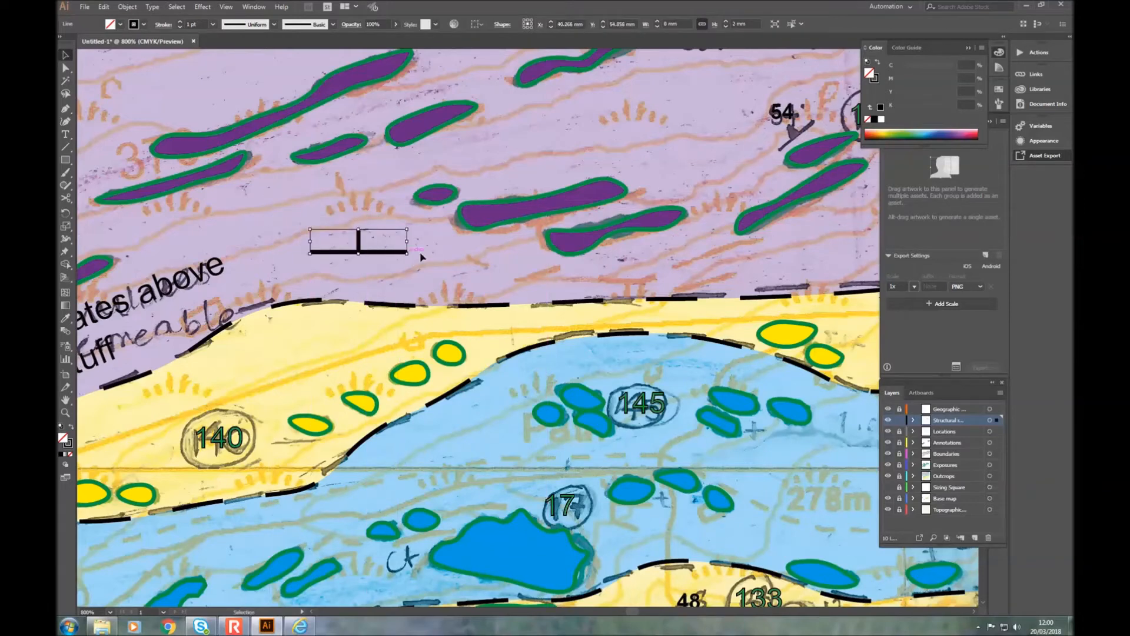
pyautogui.click(470, 252)
# Step: Move the grouped strike-and-dip symbol onto the handwritten symbol beneath the 36 dip value near location 138
pyautogui.scroll(-2, 466, 252)
pyautogui.hscroll(1, 467, 252)
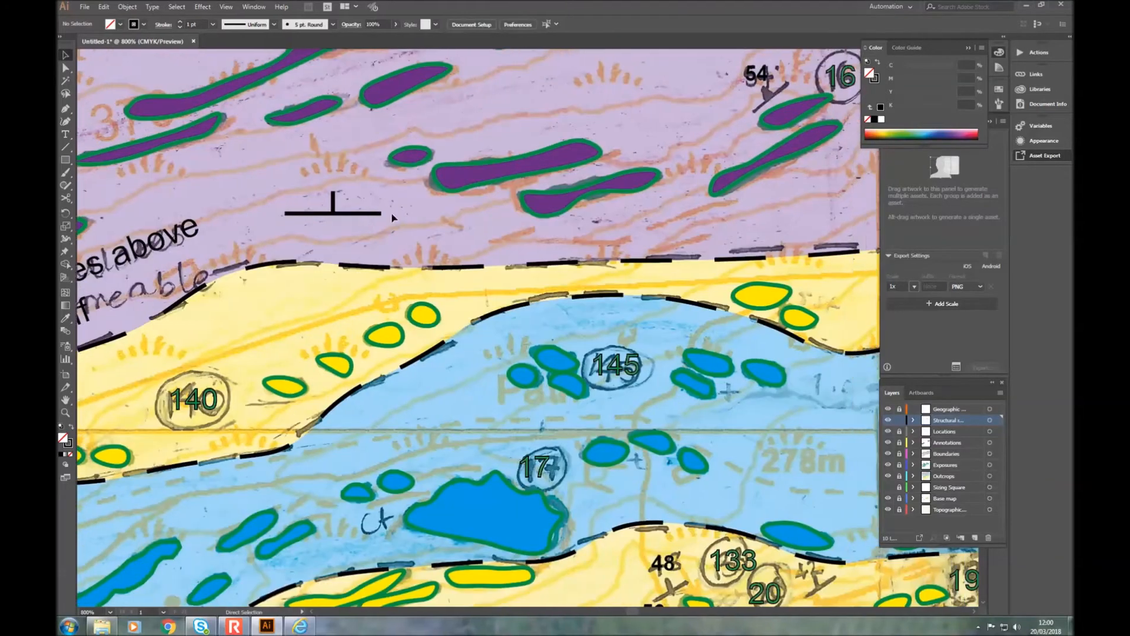
pyautogui.click(357, 213)
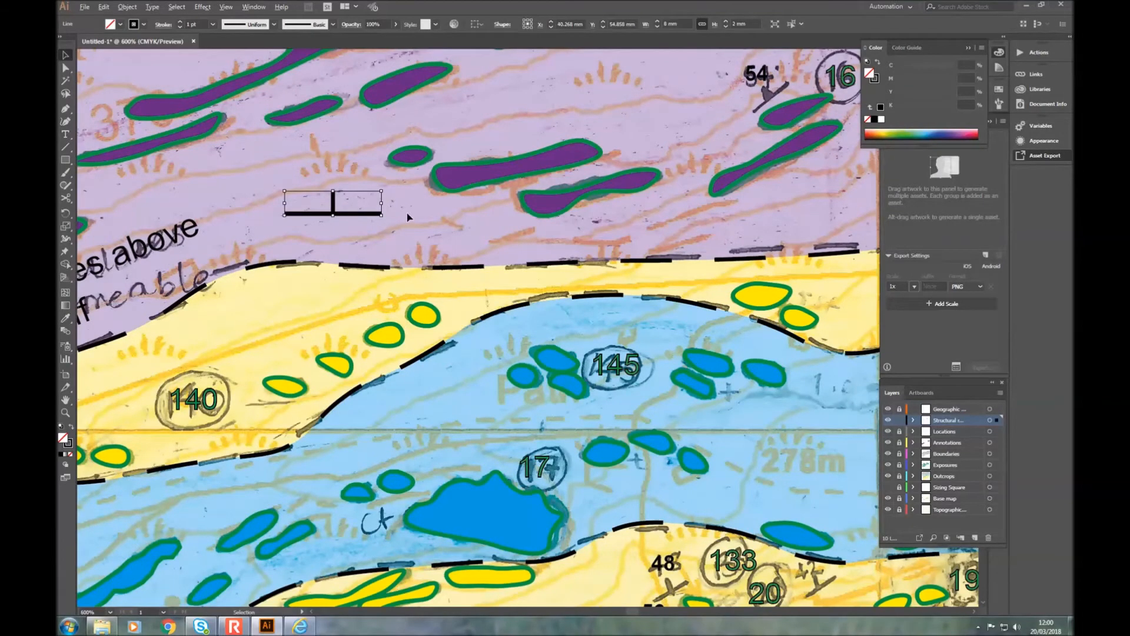
pyautogui.scroll(-1, 409, 215)
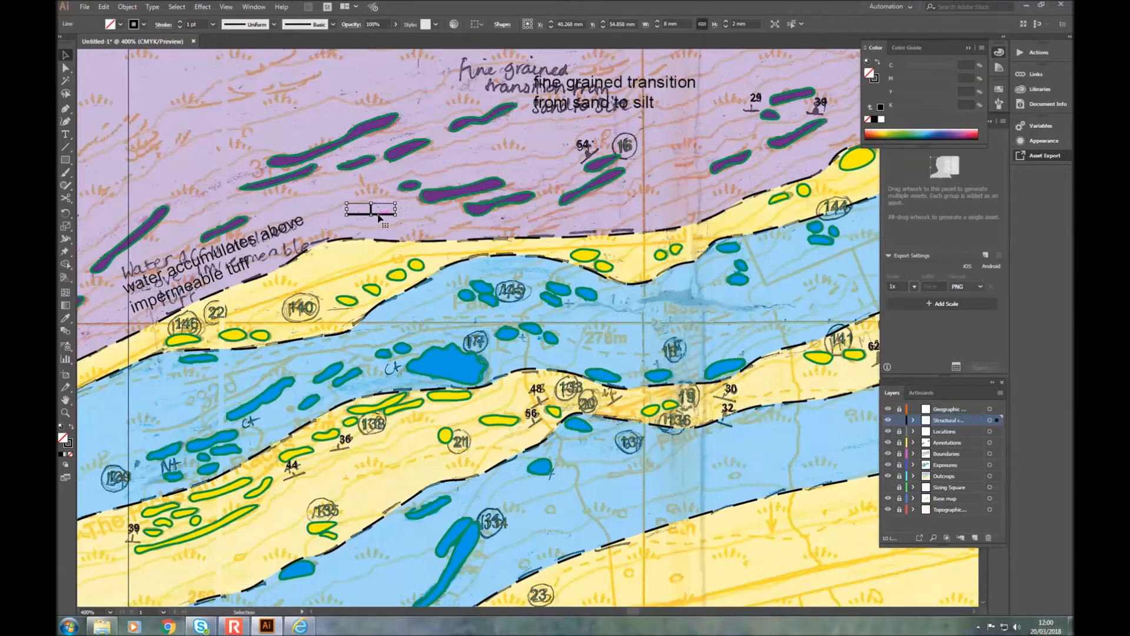
pyautogui.moveTo(379, 218)
pyautogui.mouseDown()
pyautogui.moveTo(380, 234)
pyautogui.moveTo(369, 221)
pyautogui.moveTo(369, 231)
pyautogui.mouseUp()
pyautogui.press('v')
pyautogui.scroll(-4, 378, 187)
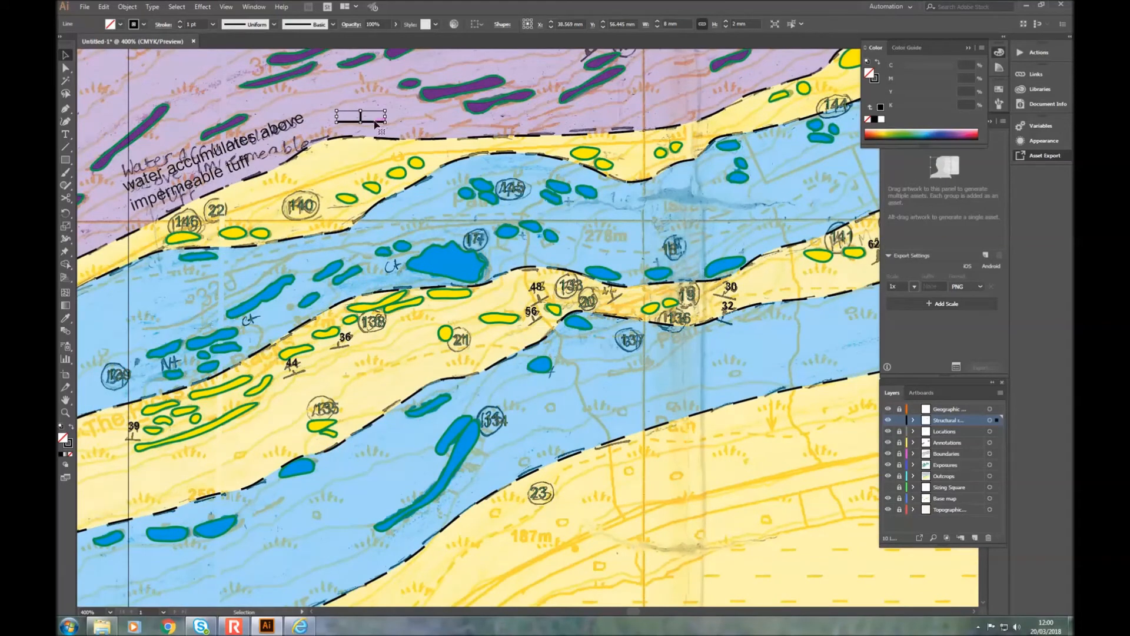
pyautogui.moveTo(372, 126); pyautogui.dragTo(349, 351)
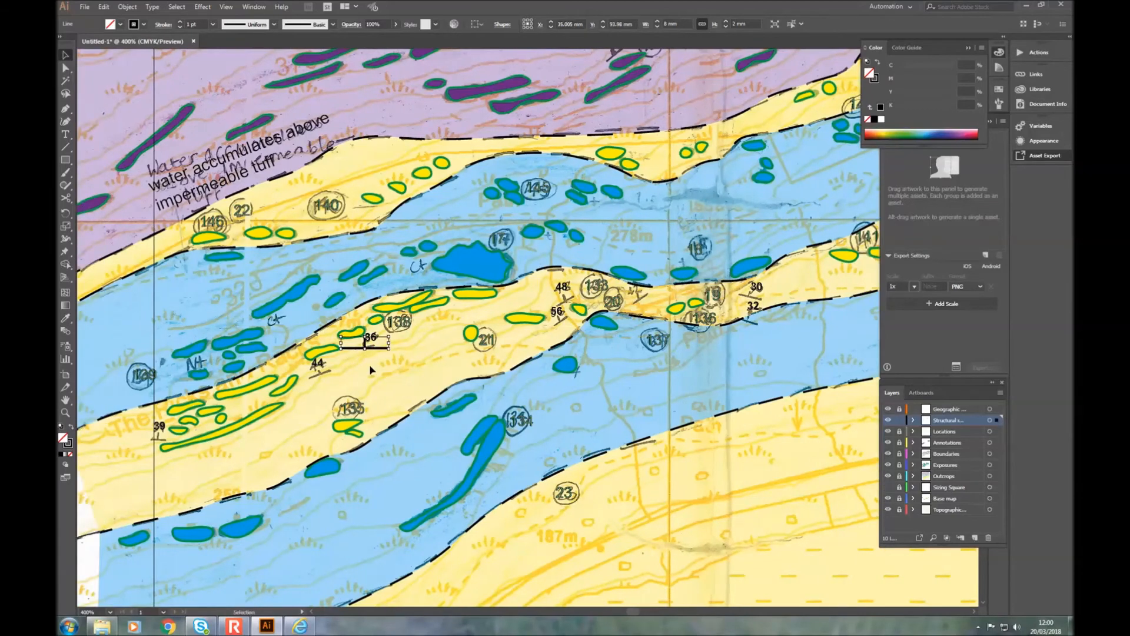
# Step: Scale the symbol proportionally to 7 mm wide and rotate it counter-clockwise towards the handwritten strike line below 36
pyautogui.scroll(5, 371, 369)
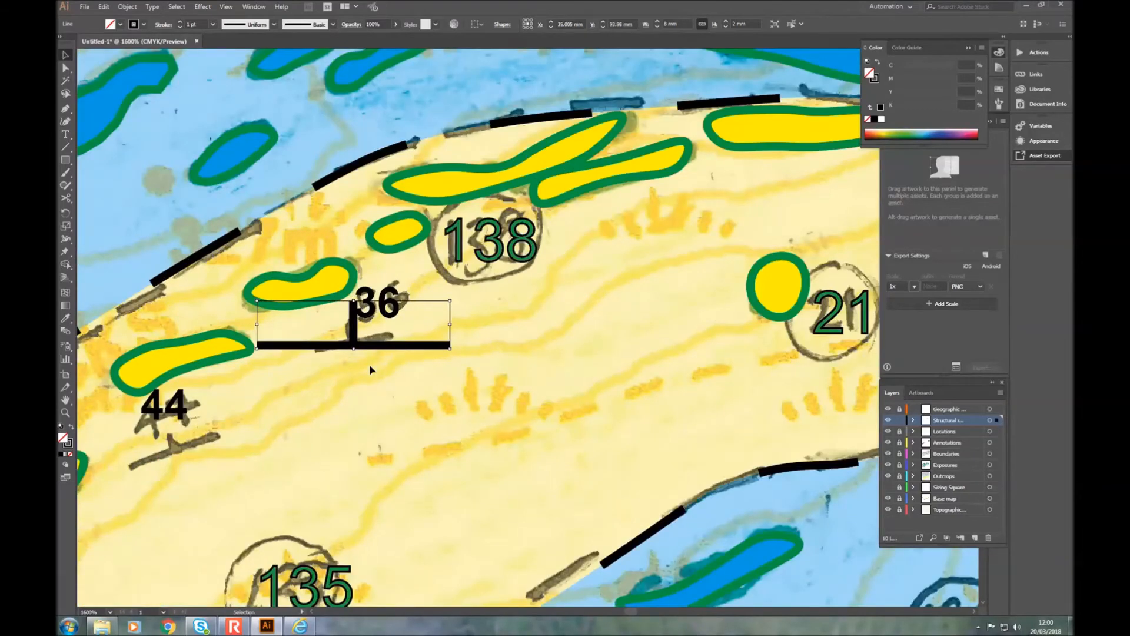
pyautogui.scroll(1, 371, 369)
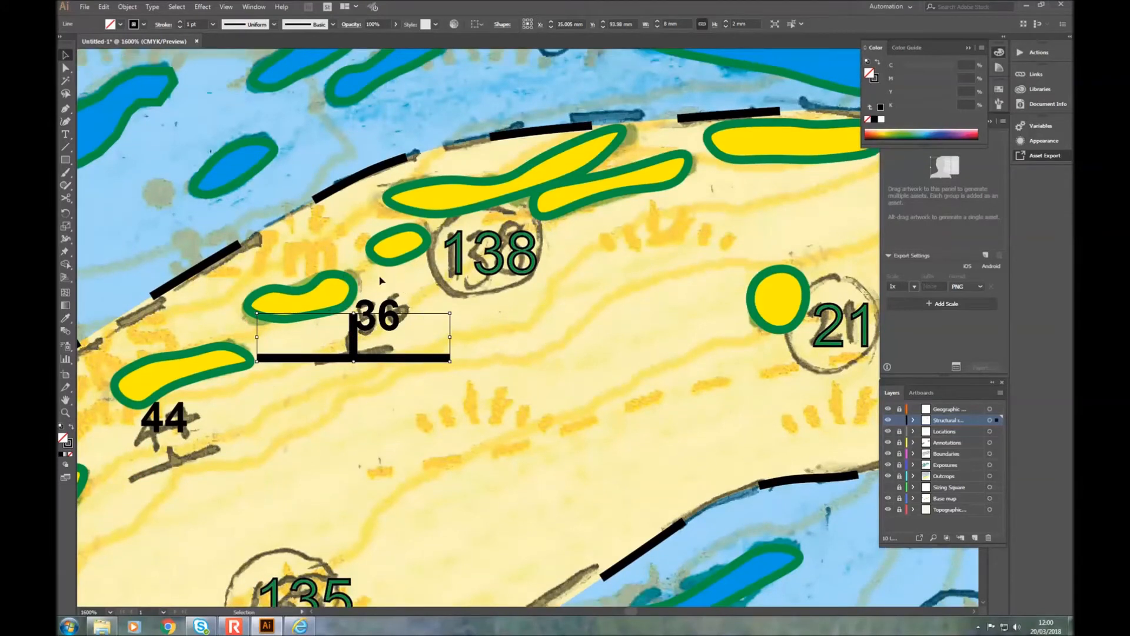
pyautogui.scroll(-5, 323, 300)
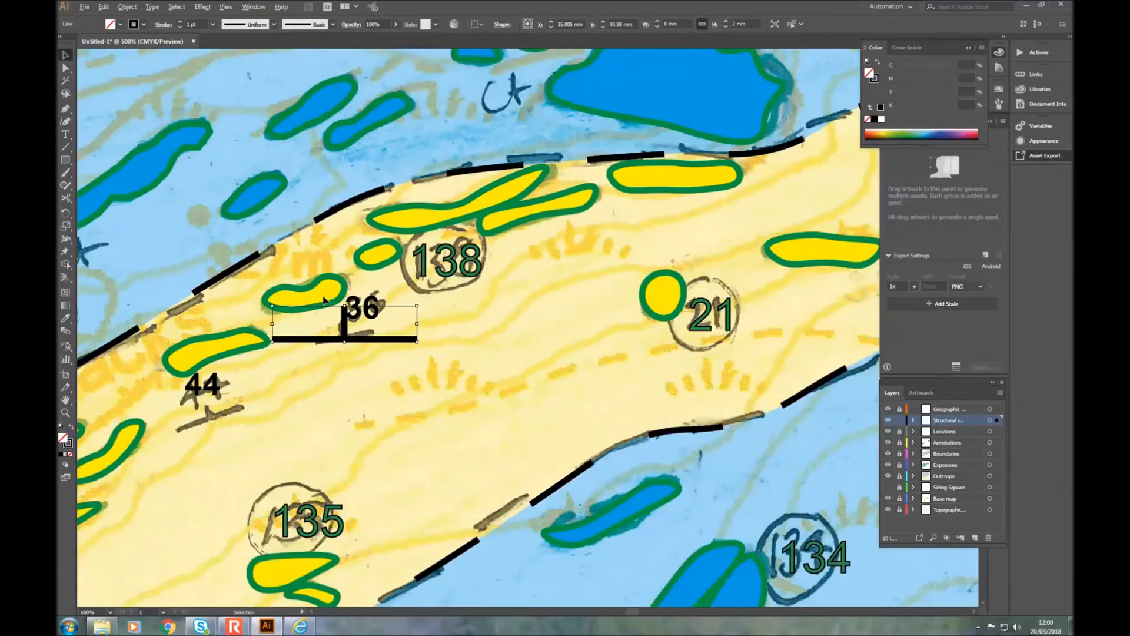
pyautogui.scroll(4, 324, 300)
pyautogui.scroll(1, 324, 300)
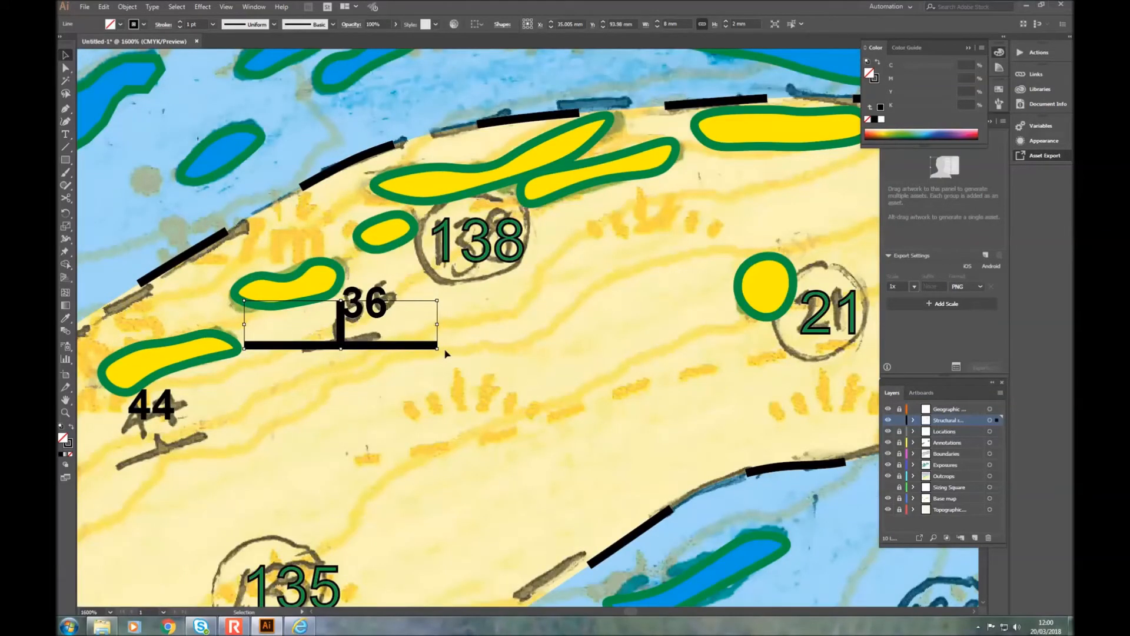
pyautogui.click(657, 27)
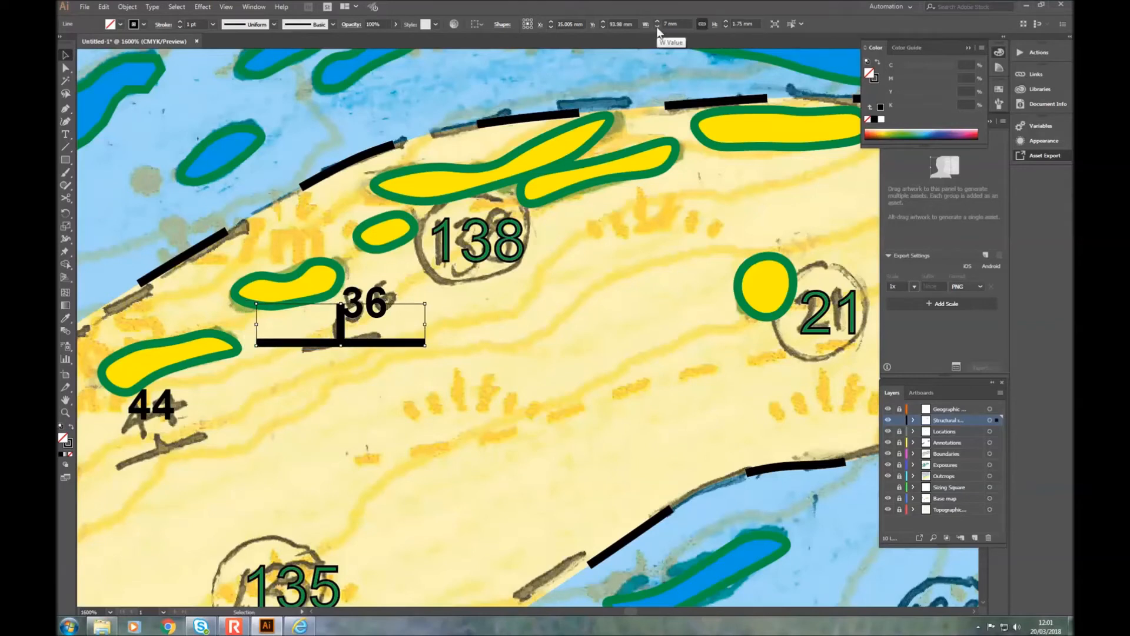
pyautogui.click(657, 26)
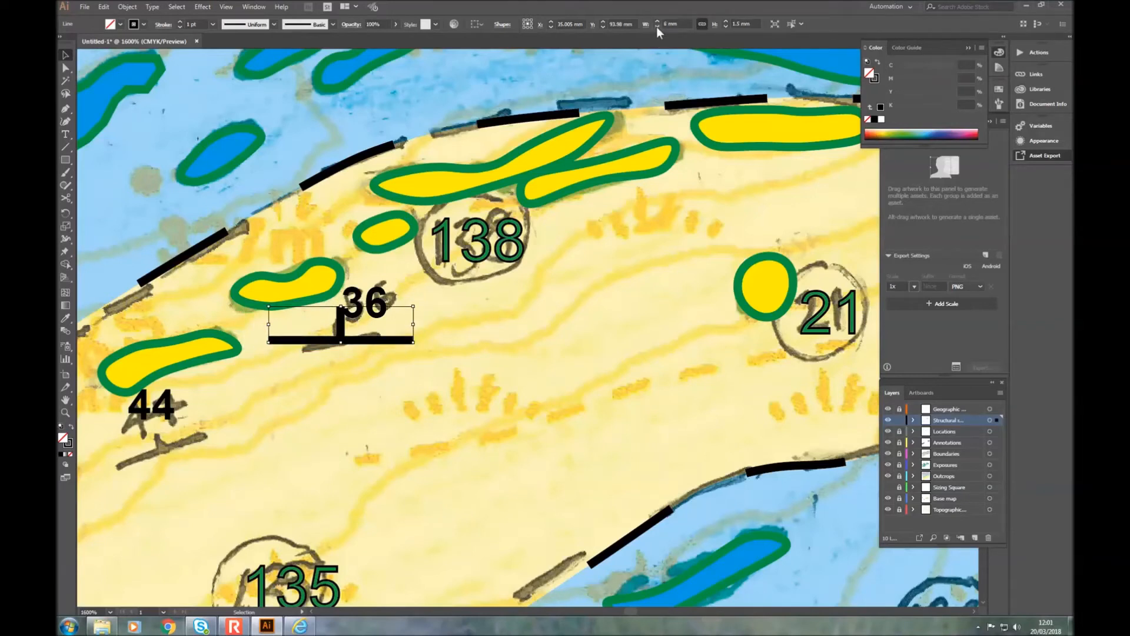
pyautogui.click(657, 22)
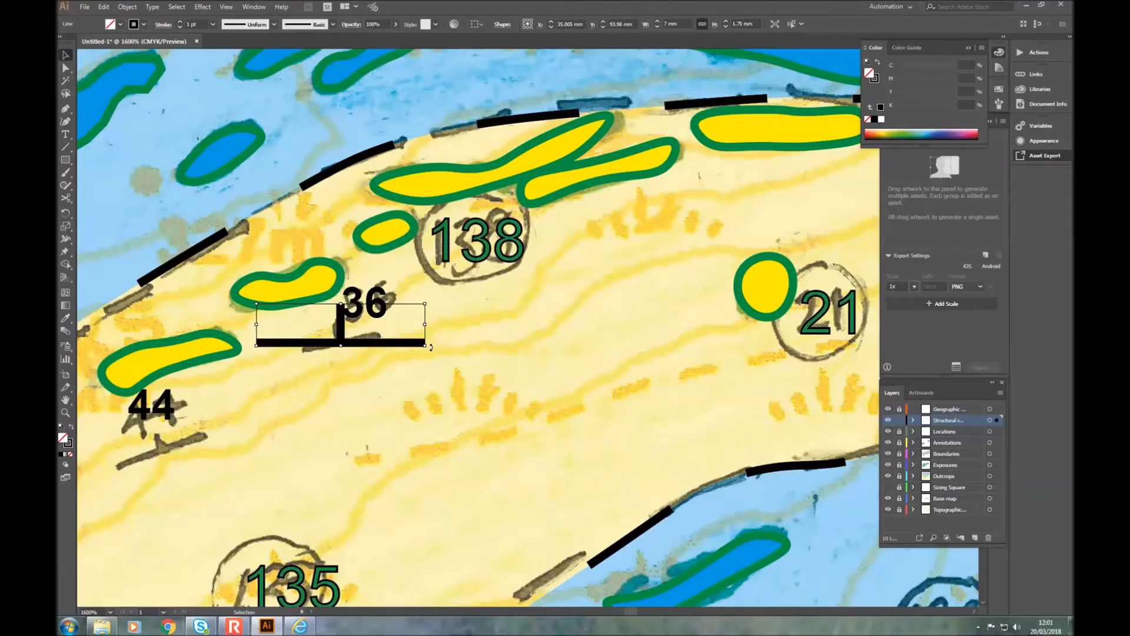
pyautogui.moveTo(431, 348); pyautogui.dragTo(435, 332)
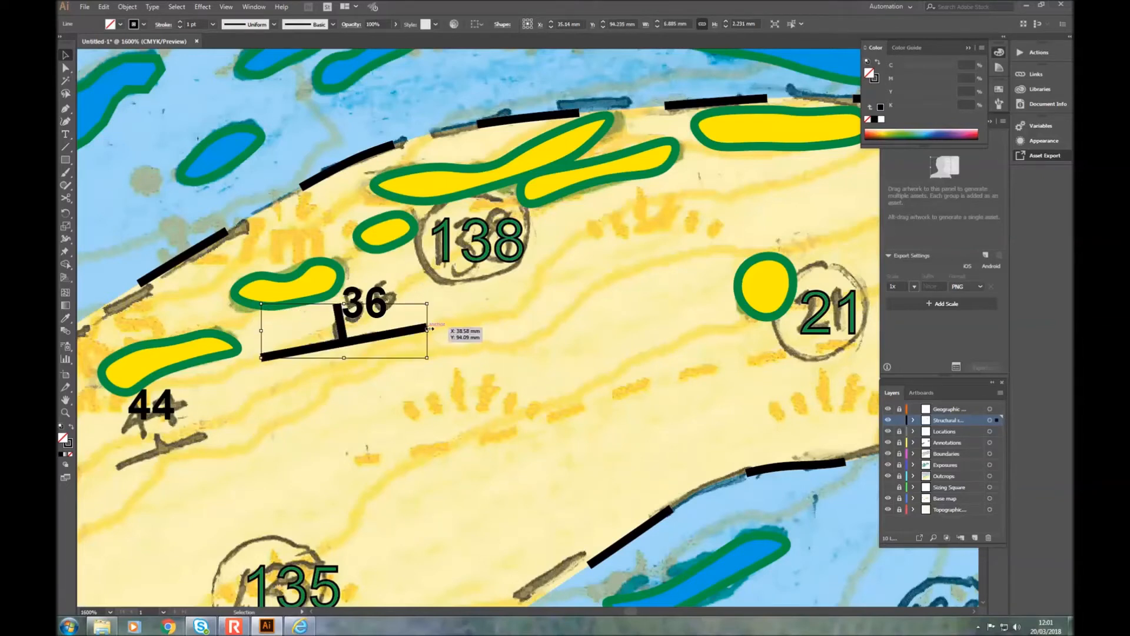
# Step: Try rotating the symbol at 36 slightly further counter-clockwise and nudging it left along the handwritten line
pyautogui.moveTo(433, 328); pyautogui.dragTo(436, 328)
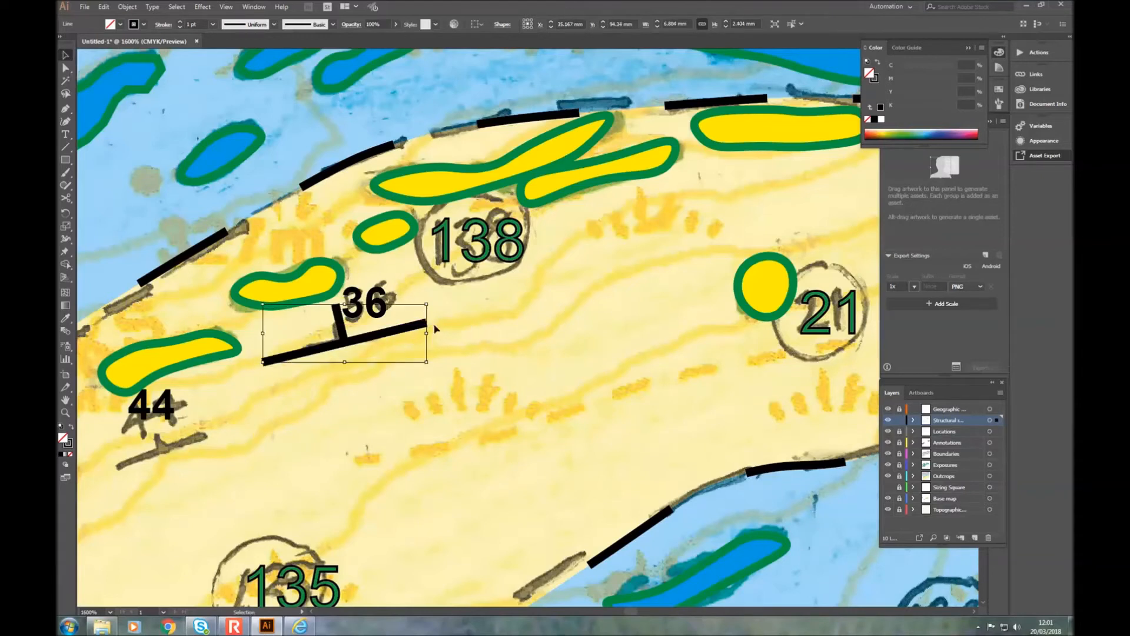
pyautogui.press('Left')
pyautogui.press('Right')
pyautogui.press('Left')
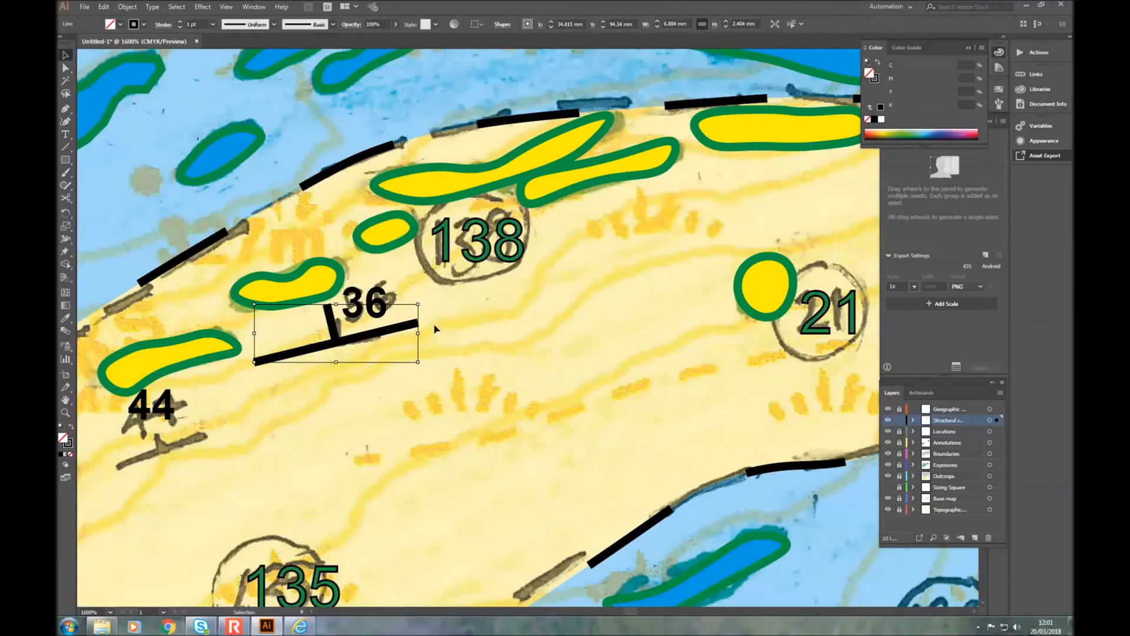
# Step: Undo the nudges and the last rotation adjustment of the symbol at 36
pyautogui.hotkey('ctrl', 'z')
pyautogui.hotkey('ctrl', 'z')
pyautogui.hotkey('ctrl', 'z')
pyautogui.hotkey('ctrl', 'z')
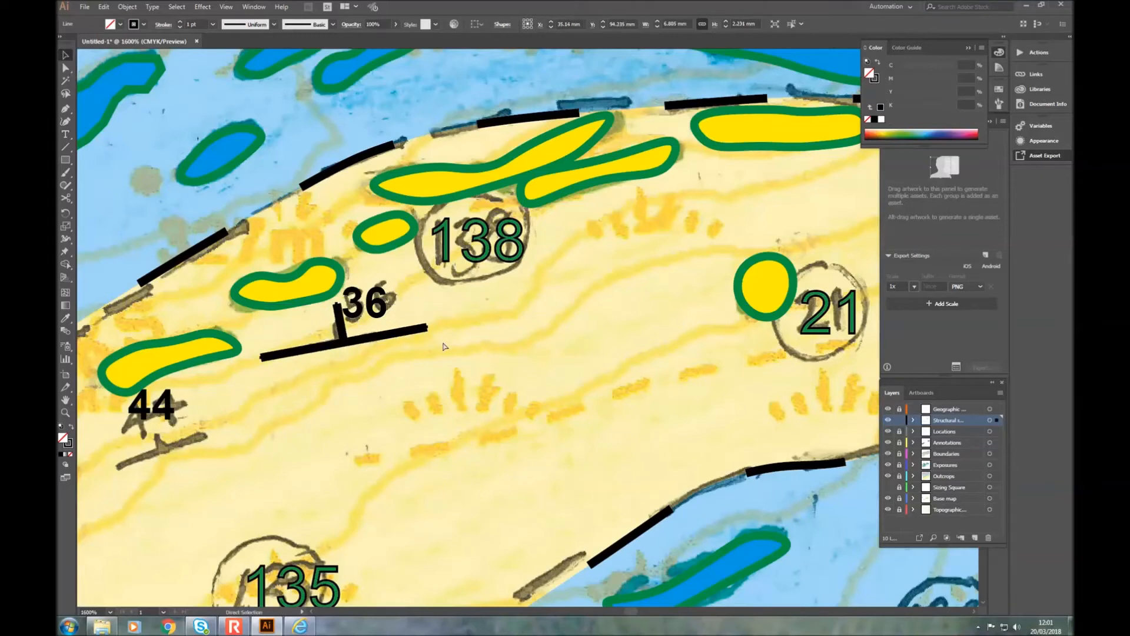
# Step: Undo the freehand rotation of the symbol at 36 and try rotating it 90° clockwise with the Rotate command
pyautogui.hotkey('ctrl', 'z')
pyautogui.press('v')
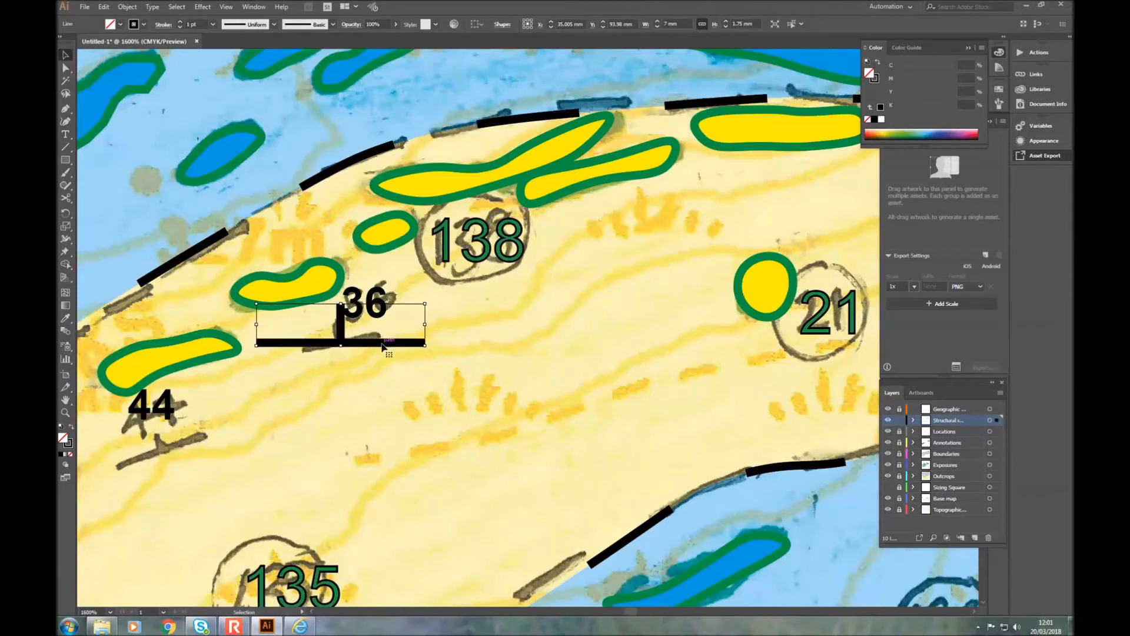
pyautogui.rightClick(364, 347)
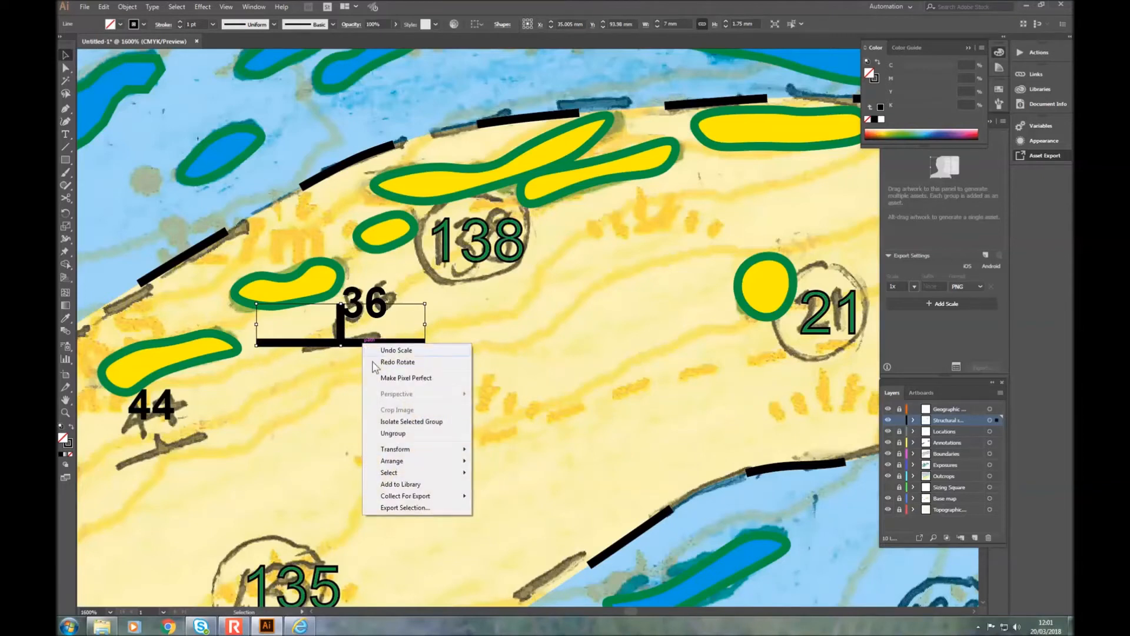
pyautogui.moveTo(412, 452)
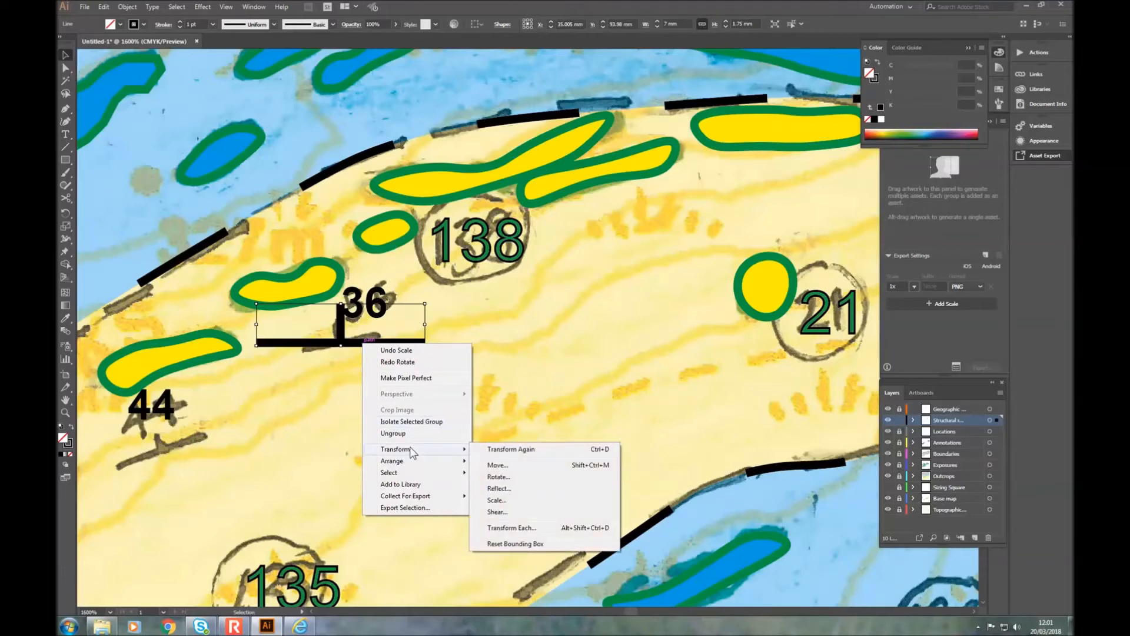
pyautogui.click(517, 477)
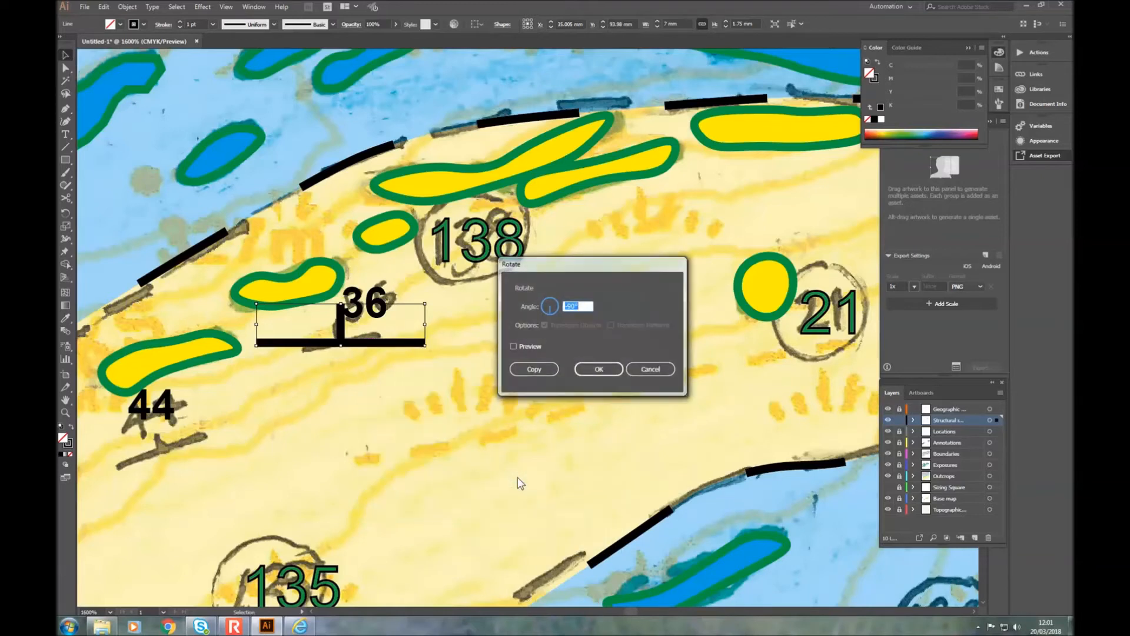
pyautogui.click(581, 305)
pyautogui.moveTo(580, 305); pyautogui.dragTo(546, 312)
pyautogui.click(588, 305)
pyautogui.click(552, 305)
pyautogui.click(596, 371)
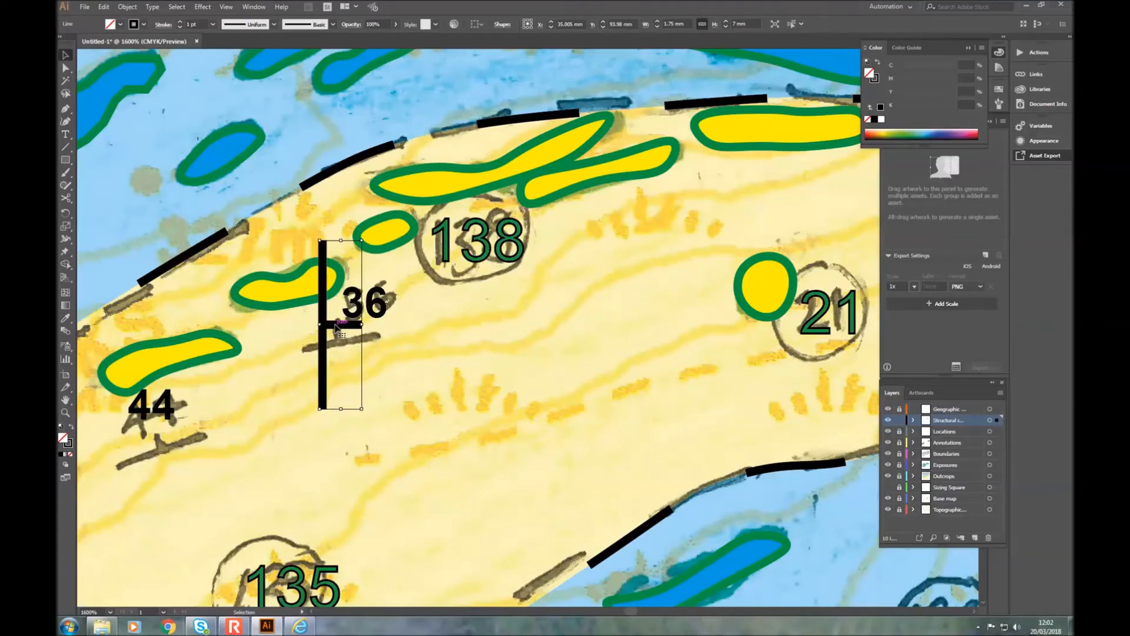
pyautogui.hotkey('ctrl', 'z')
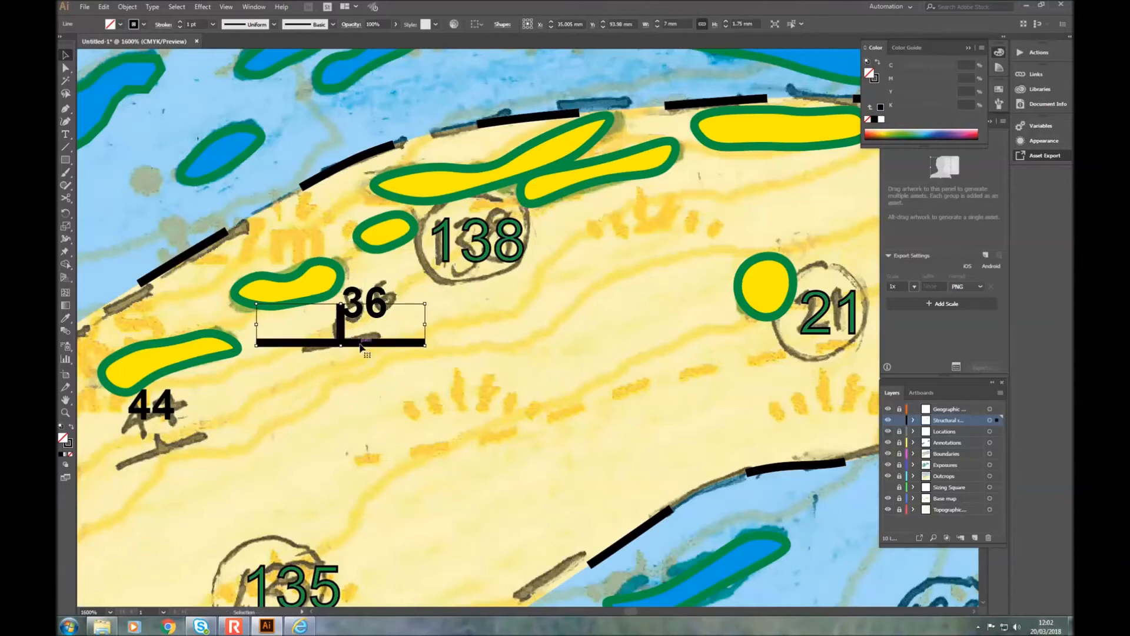
# Step: Try rotating the strike-and-dip symbol at 36 by an exact angle of -135°
pyautogui.rightClick(362, 347)
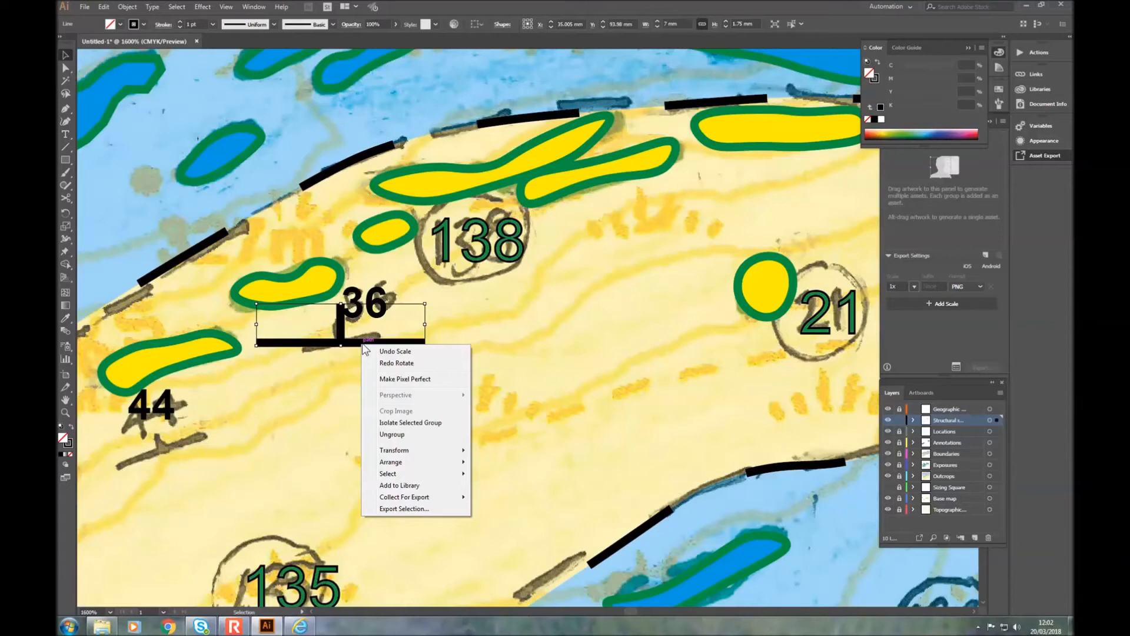
pyautogui.moveTo(420, 452)
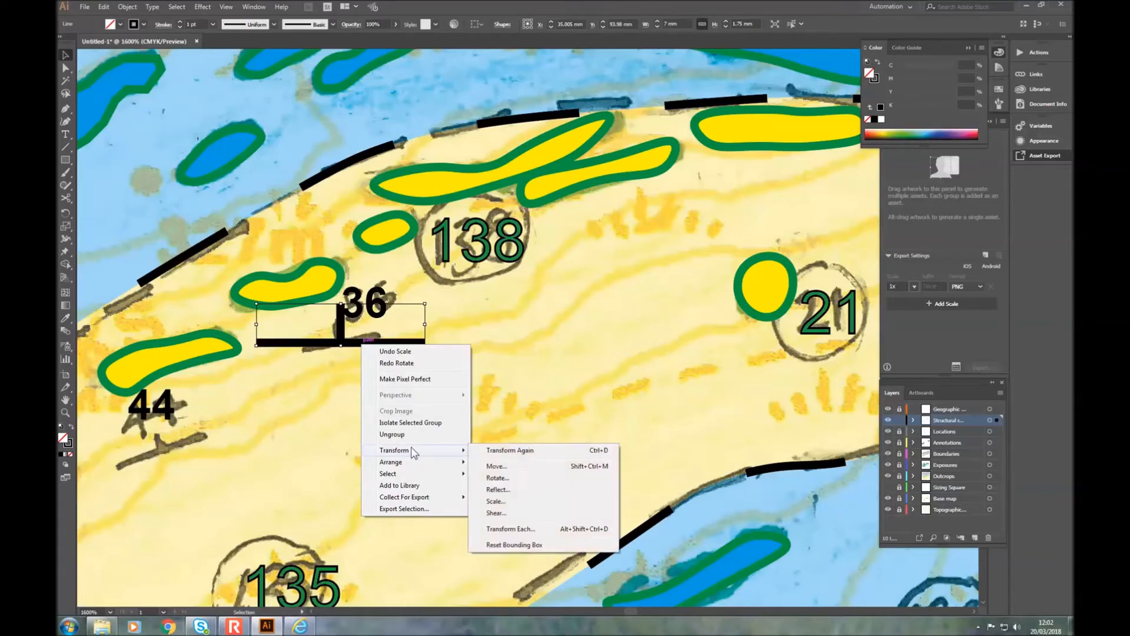
pyautogui.click(524, 478)
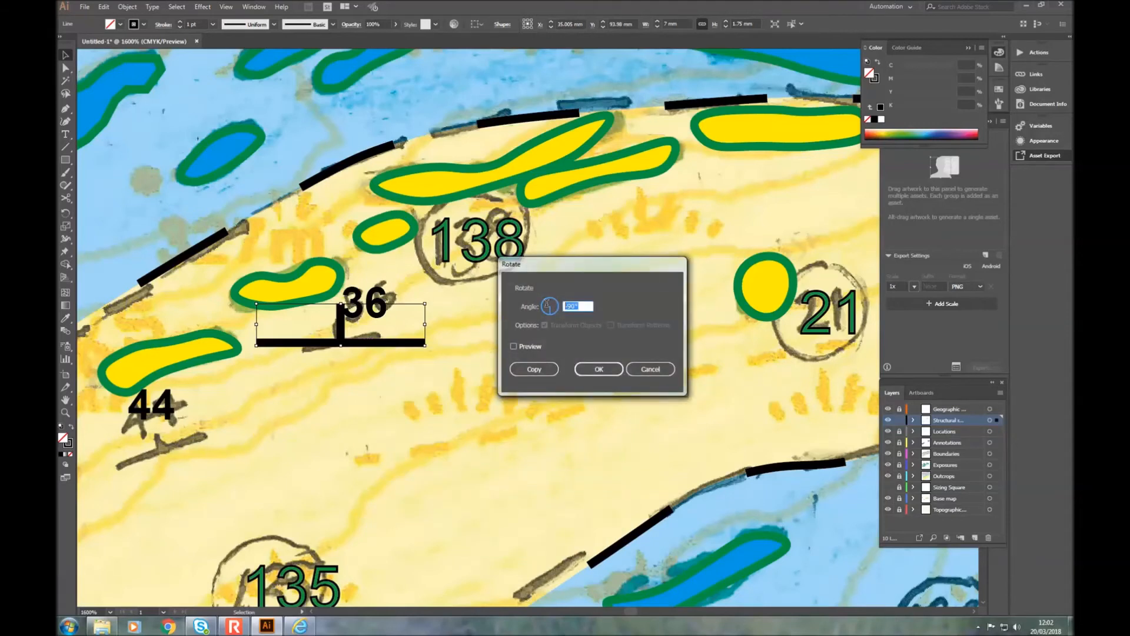
pyautogui.write('-135')
pyautogui.click(599, 369)
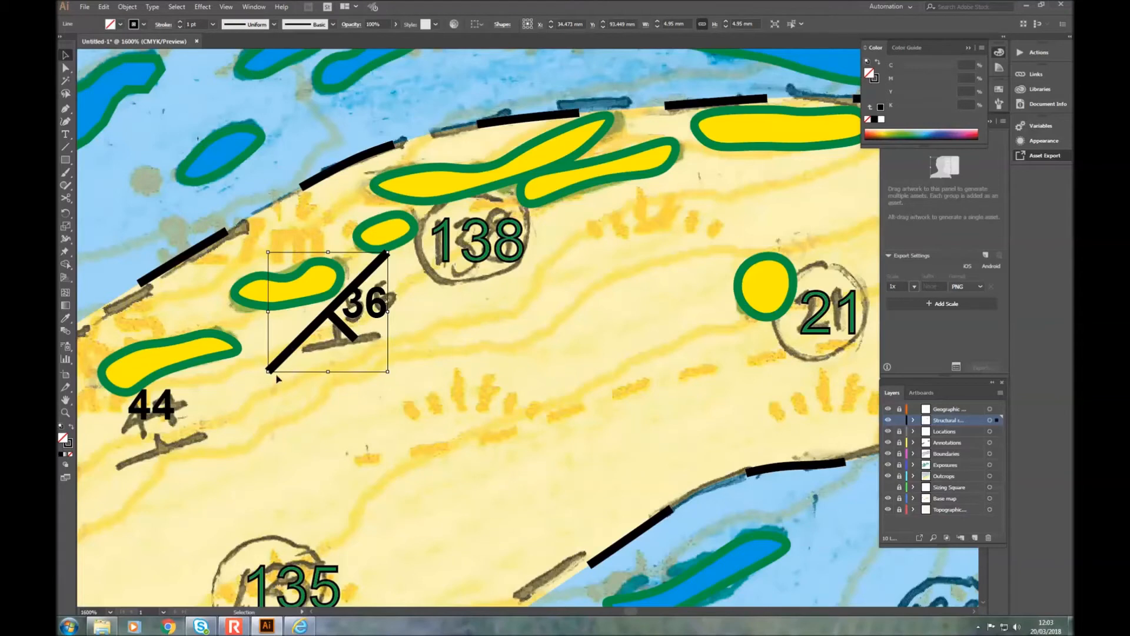
# Step: Align the symbol at 36 with the handwritten strike line, its tick facing the number, and copy it
pyautogui.moveTo(272, 375); pyautogui.dragTo(339, 344)
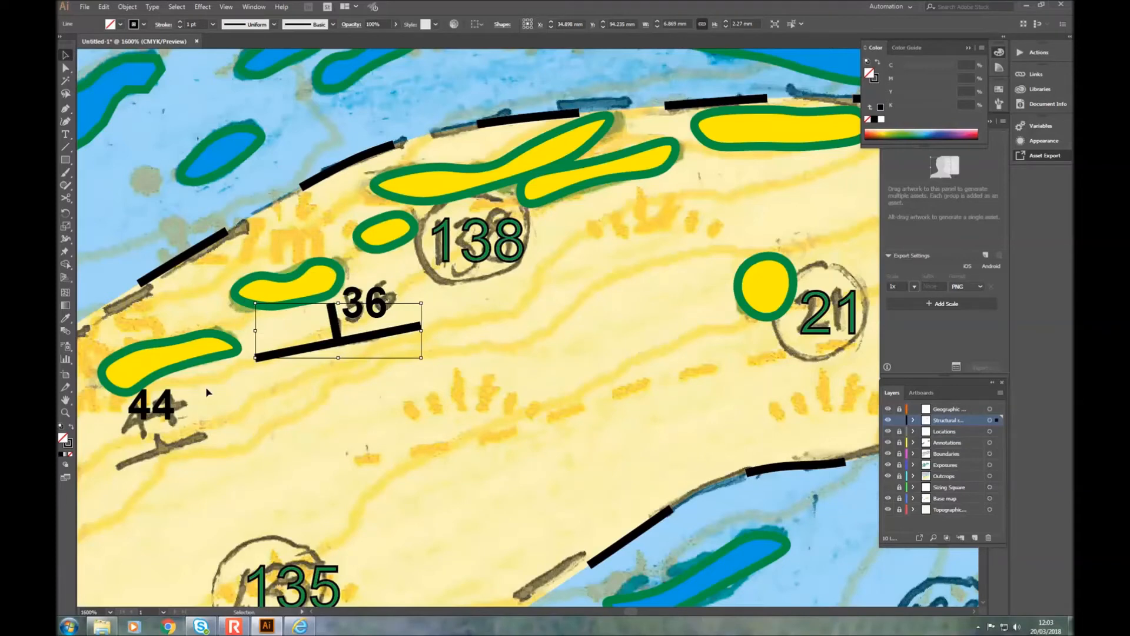
pyautogui.scroll(-2, 212, 386)
pyautogui.scroll(1, 212, 387)
pyautogui.press('a')
pyautogui.hotkey('ctrl', 'c')
# Step: Paste a symbol onto the handwritten one at 44, rotate it along the strike line, and shift the 44 to the right of the tick
pyautogui.hotkey('ctrl', 'v')
pyautogui.moveTo(521, 334); pyautogui.dragTo(160, 422)
pyautogui.moveTo(250, 411); pyautogui.dragTo(250, 402)
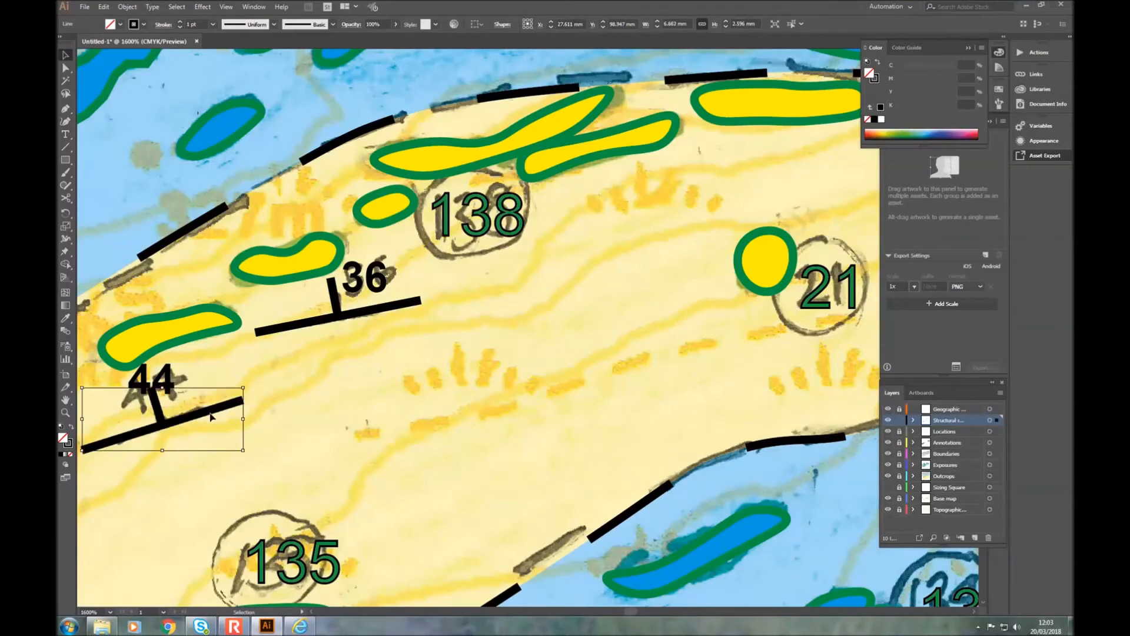
pyautogui.moveTo(245, 416); pyautogui.dragTo(251, 439)
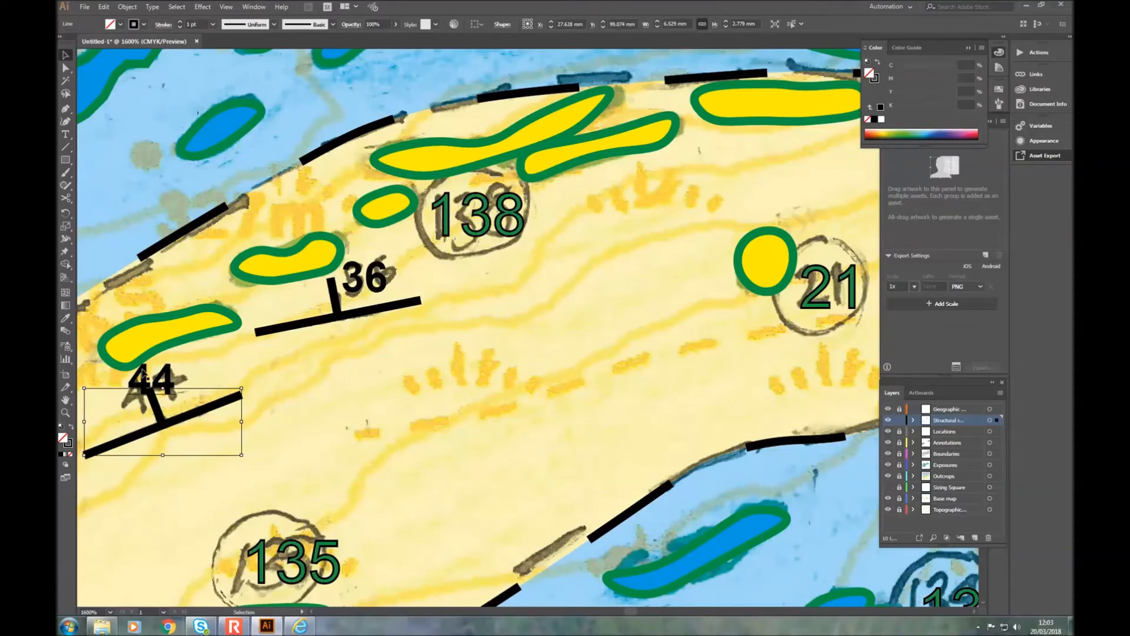
pyautogui.moveTo(164, 387); pyautogui.dragTo(198, 382)
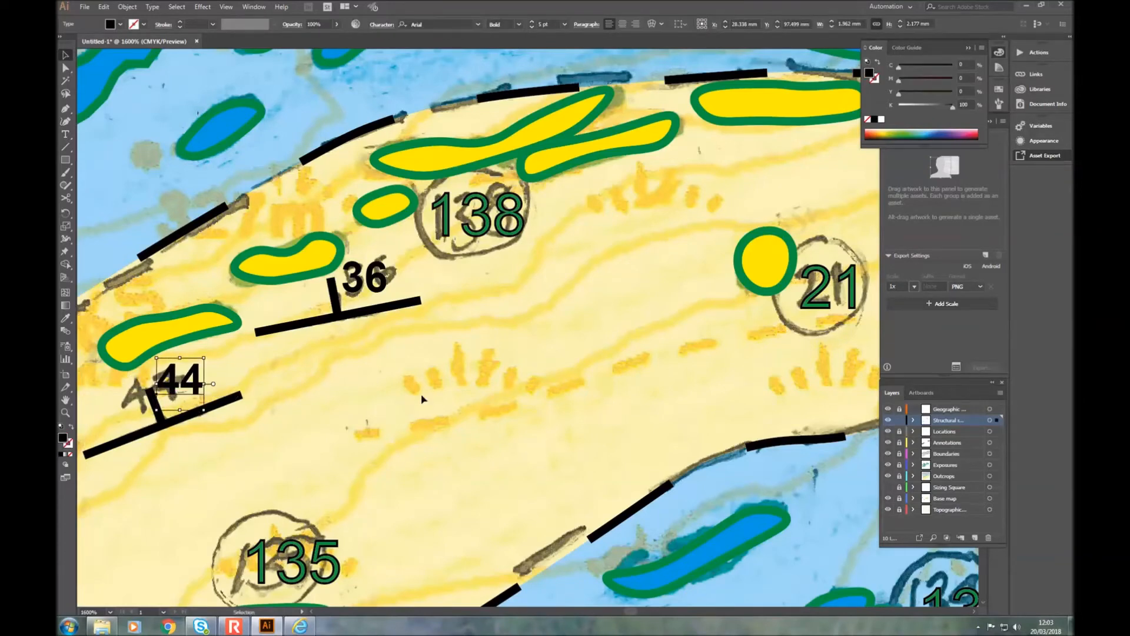
# Step: Paste a strike-and-dip symbol onto the handwritten one below 56 and rotate it counter-clockwise to match the strike line
pyautogui.hscroll(1, 420, 398)
pyautogui.scroll(-3, 416, 399)
pyautogui.scroll(-1, 362, 413)
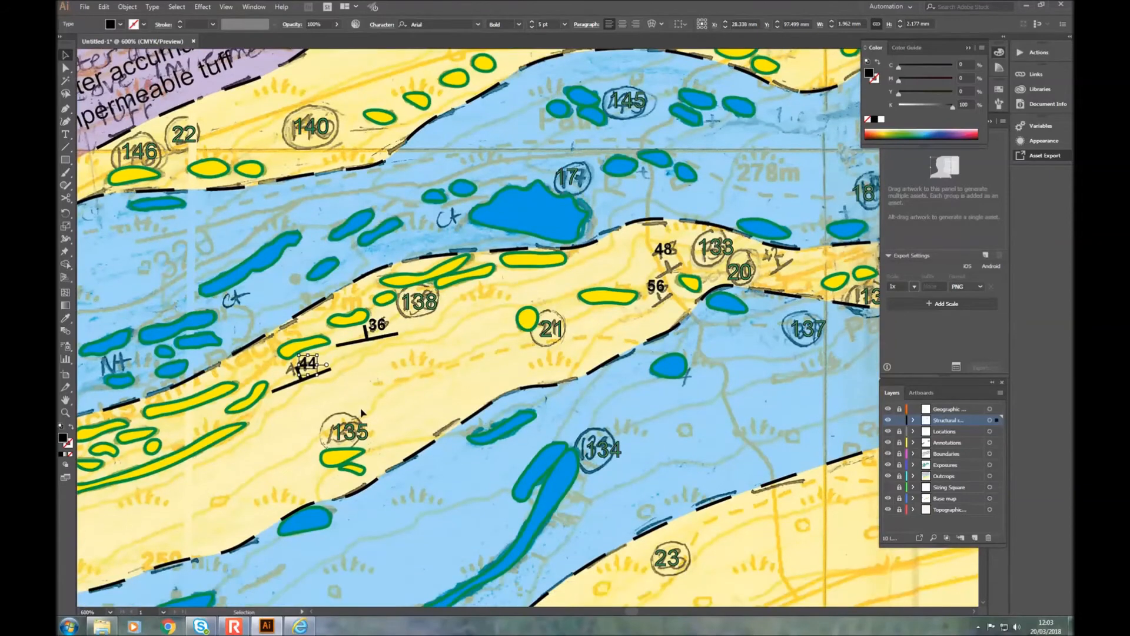
pyautogui.scroll(5, 362, 414)
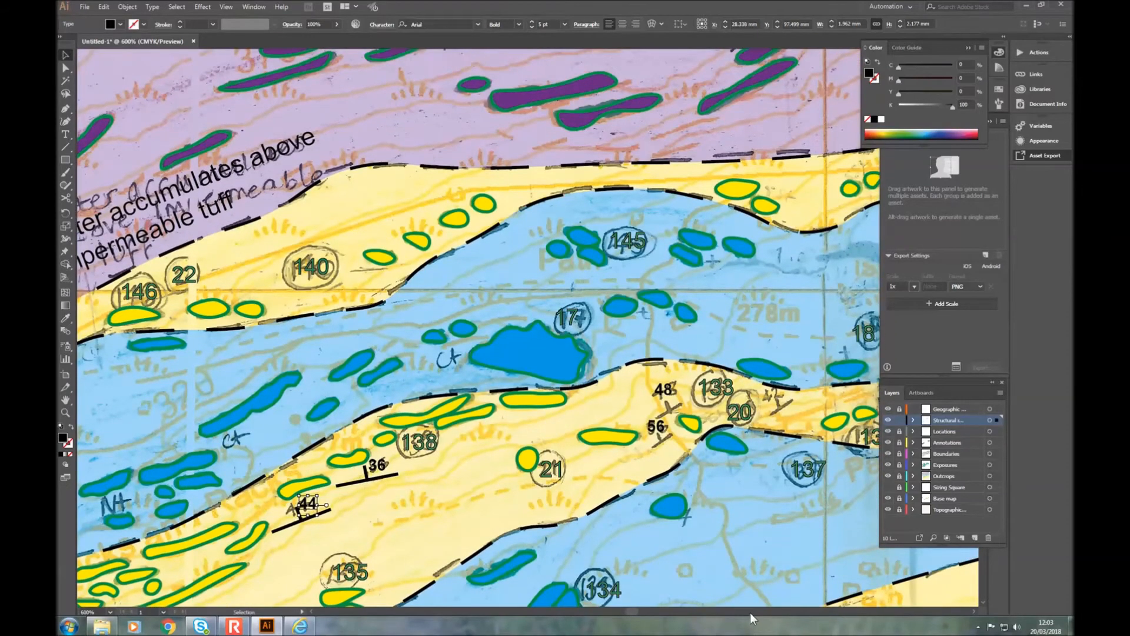
pyautogui.hscroll(5, 739, 616)
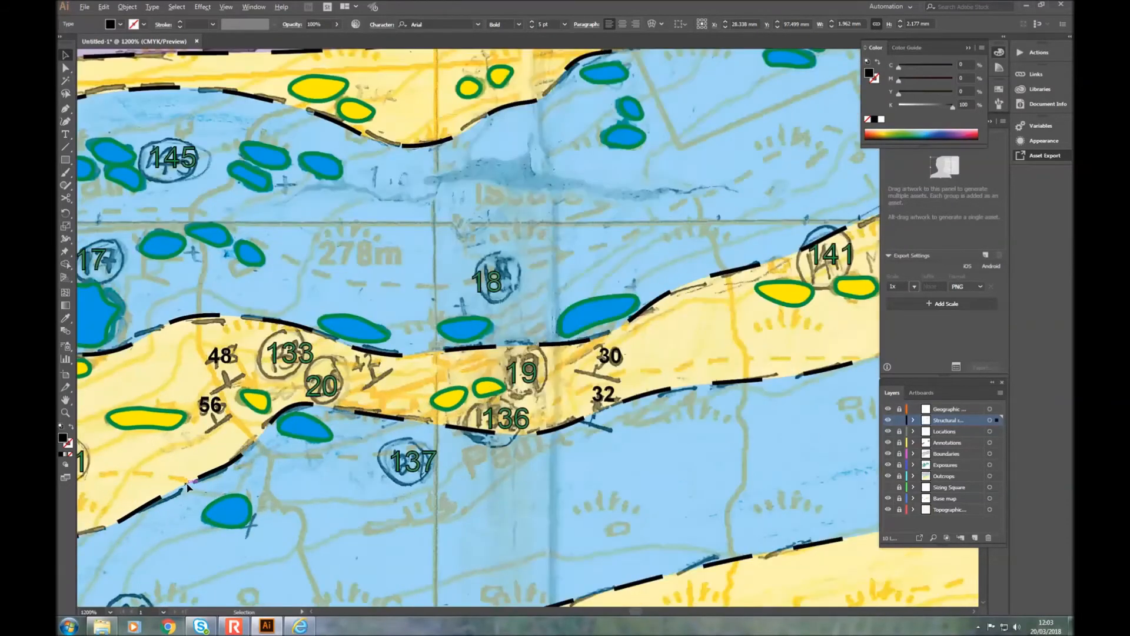
pyautogui.scroll(2, 203, 390)
pyautogui.scroll(1, 203, 389)
pyautogui.hotkey('ctrl', 'v')
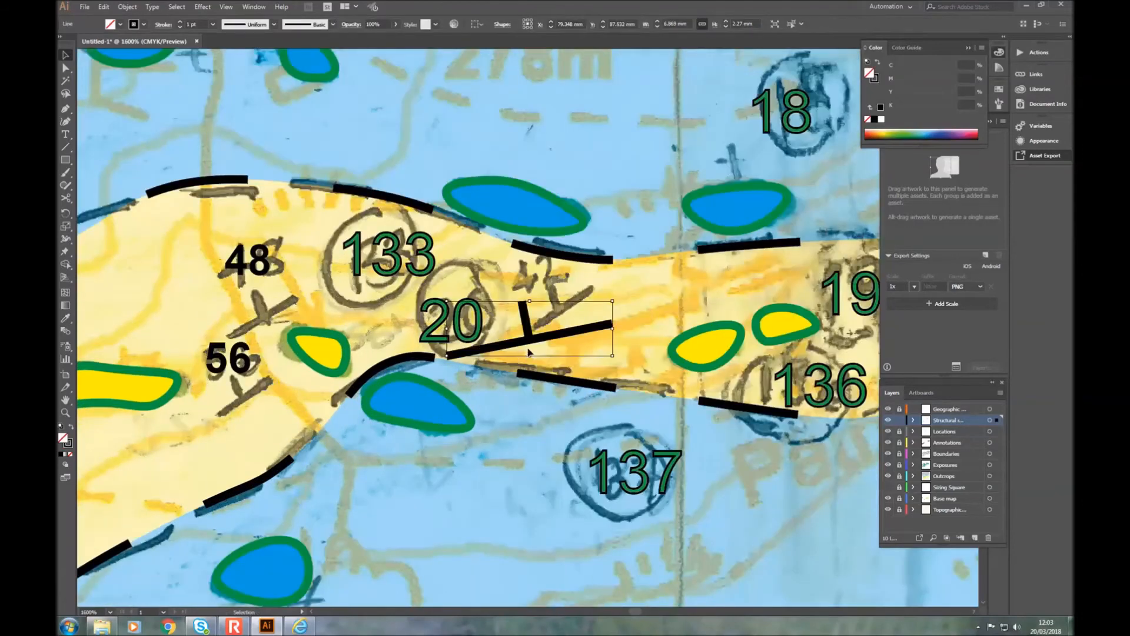
pyautogui.moveTo(528, 341); pyautogui.dragTo(240, 403)
pyautogui.moveTo(333, 390); pyautogui.dragTo(329, 349)
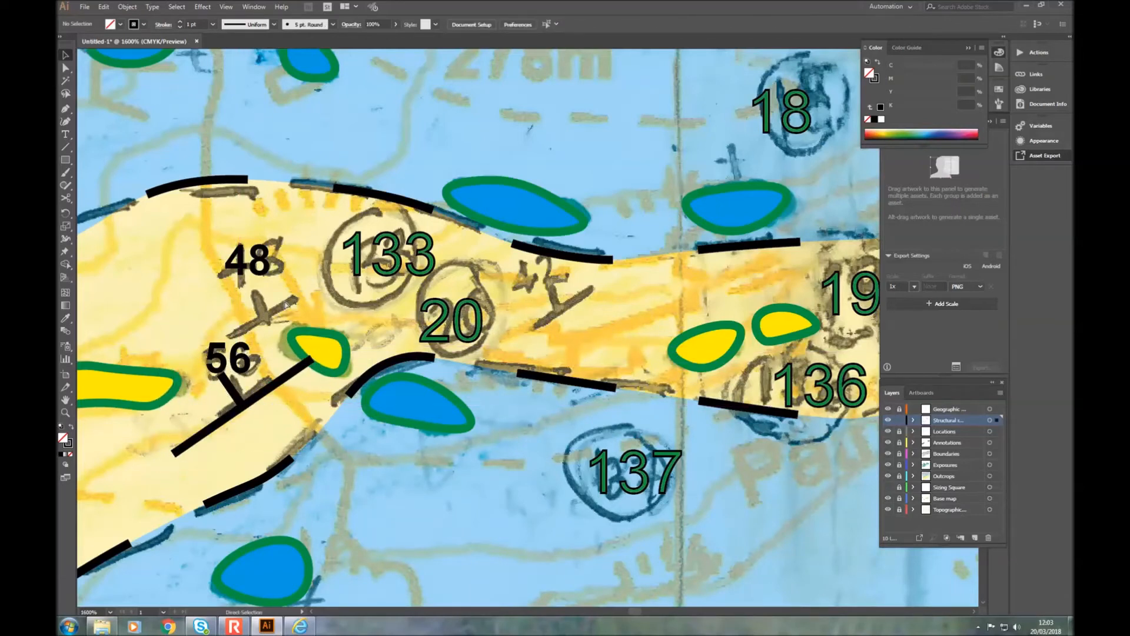
# Step: Paste another strike-and-dip symbol onto the handwritten one below 48 and rotate it counter-clockwise along the strike line
pyautogui.hotkey('ctrl', 'v')
pyautogui.moveTo(533, 340); pyautogui.dragTo(265, 319)
pyautogui.moveTo(351, 303); pyautogui.dragTo(356, 287)
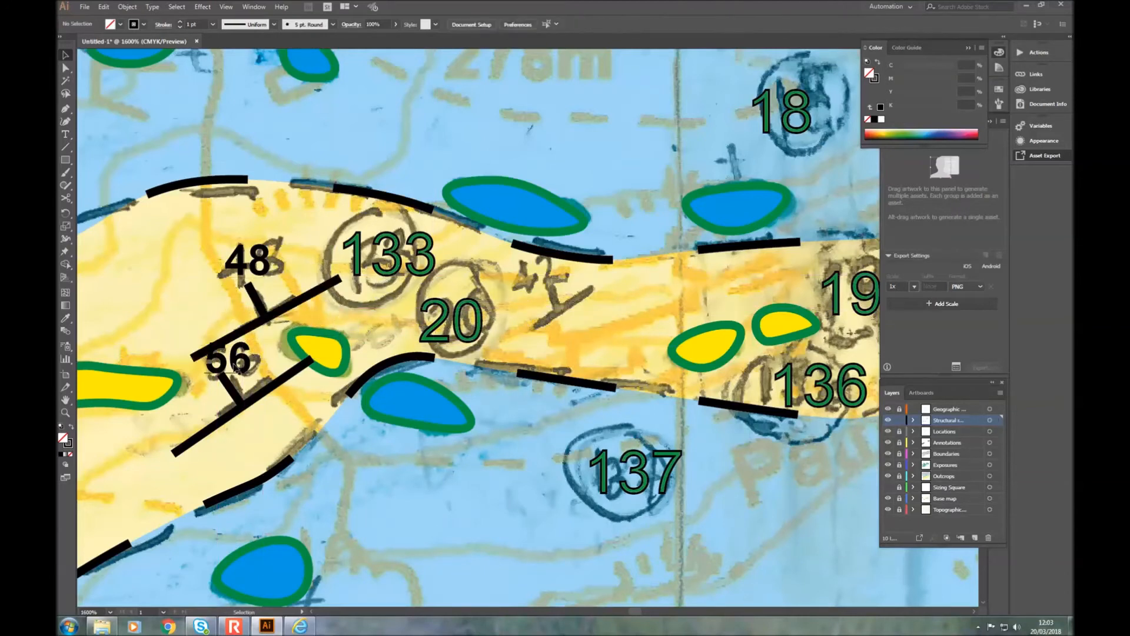
# Step: Move the 56 dip value to the right, clear of its symbol's tick, and nudge the 48 slightly
pyautogui.click(240, 362)
pyautogui.moveTo(245, 366)
pyautogui.mouseDown()
pyautogui.moveTo(276, 369)
pyautogui.moveTo(265, 366)
pyautogui.mouseUp()
pyautogui.moveTo(258, 264); pyautogui.dragTo(259, 266)
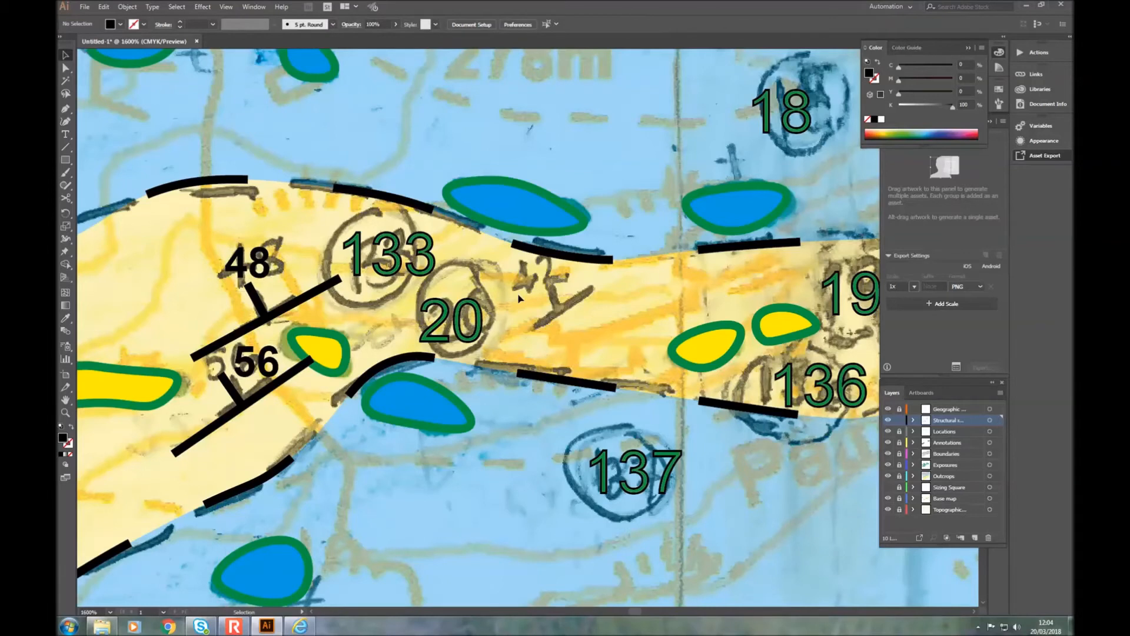
# Step: Paste a strike-and-dip symbol onto the handwritten one east of location 20 and rotate it counter-clockwise along the strike line
pyautogui.hotkey('ctrl', 'v')
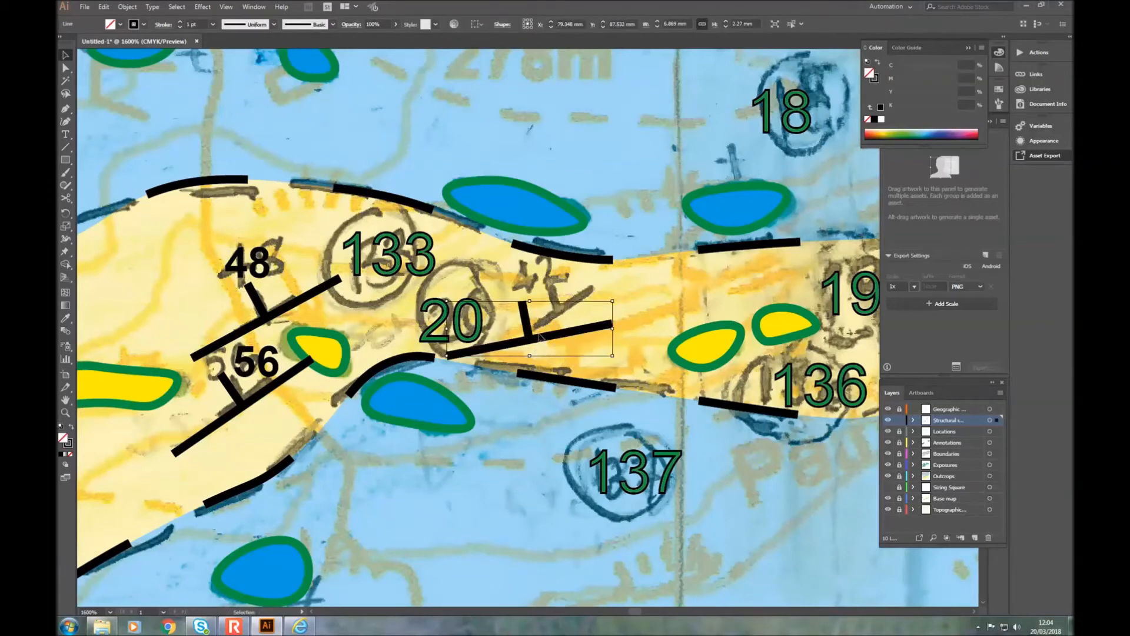
pyautogui.moveTo(525, 338); pyautogui.dragTo(559, 306)
pyautogui.moveTo(646, 295); pyautogui.dragTo(652, 275)
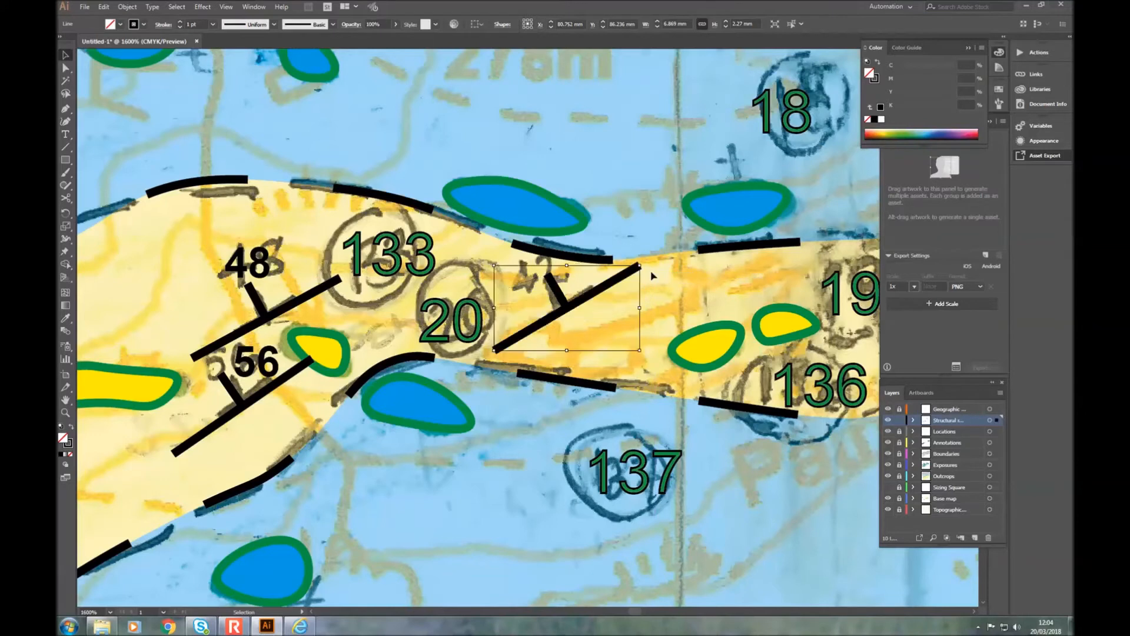
# Step: Duplicate the 48 dip value, place it left of the new symbol's tick beside location 20, and change its text to 42
pyautogui.click(261, 266)
pyautogui.hotkey('ctrl', 'c')
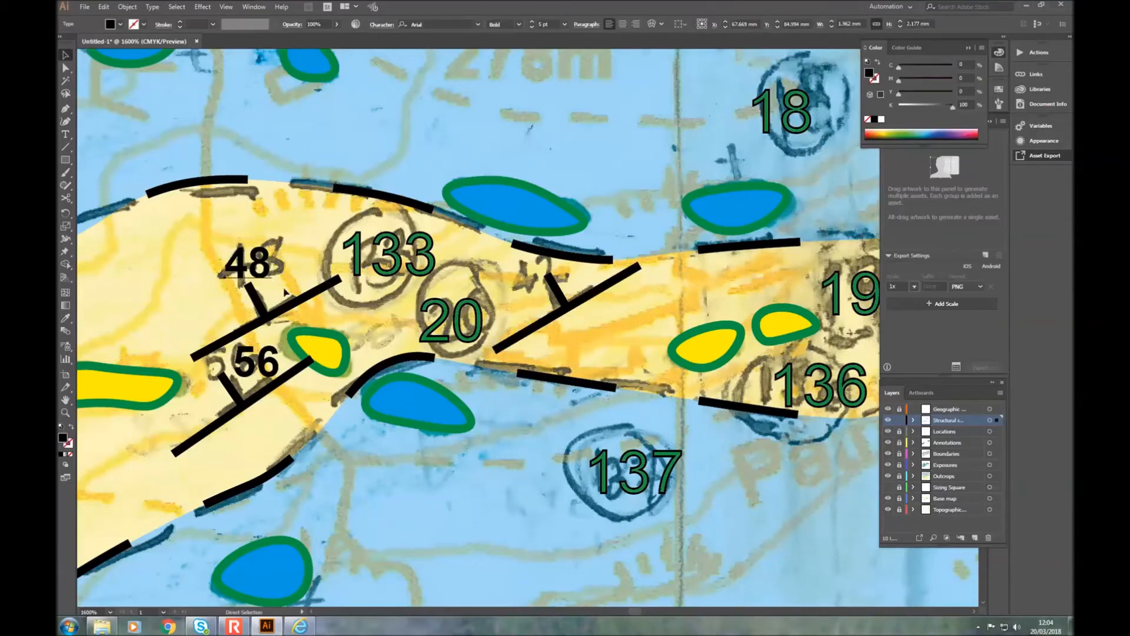
pyautogui.hotkey('ctrl', 'v')
pyautogui.moveTo(537, 326); pyautogui.dragTo(528, 285)
pyautogui.doubleClick(529, 282)
pyautogui.write('2')
pyautogui.click(65, 56)
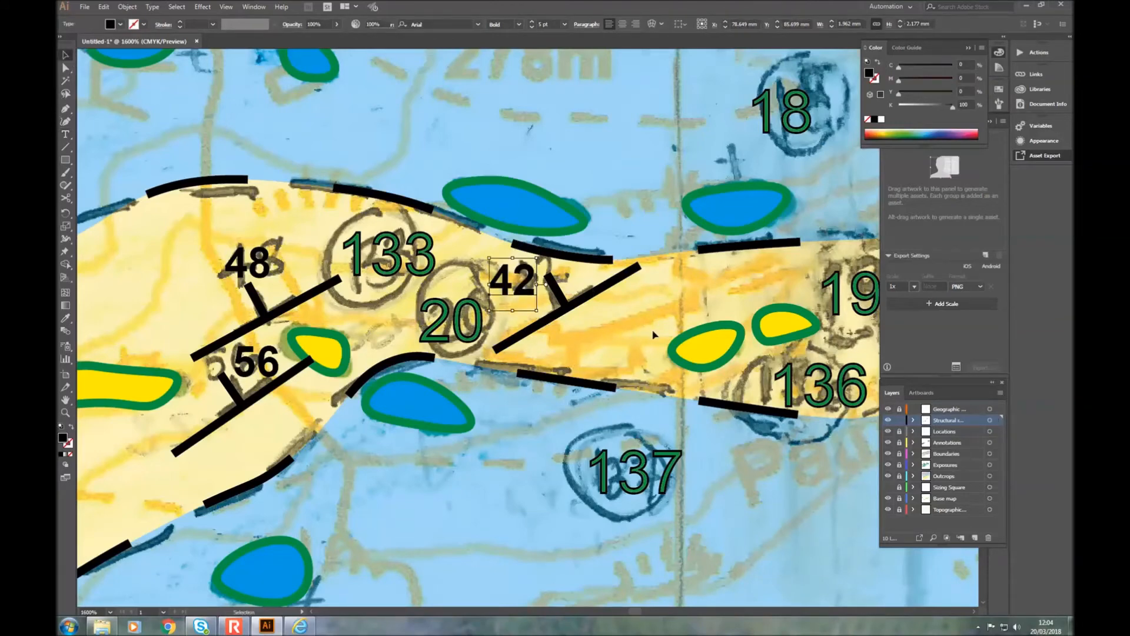
pyautogui.click(655, 335)
pyautogui.scroll(-2, 574, 346)
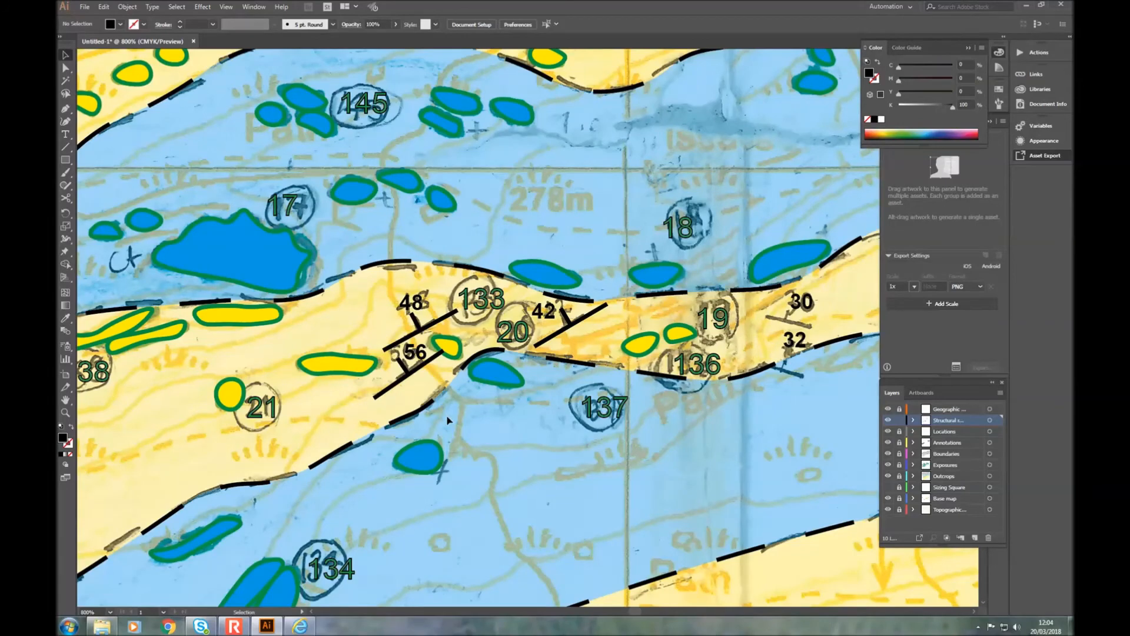
pyautogui.scroll(-1, 447, 420)
pyautogui.scroll(3, 447, 420)
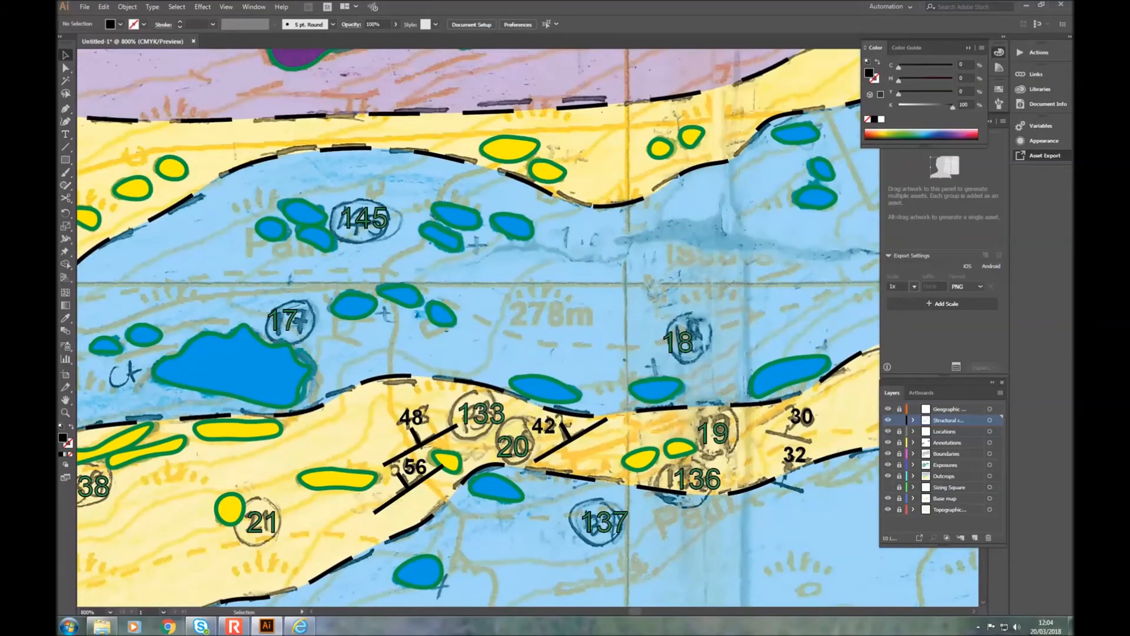
pyautogui.click(974, 611)
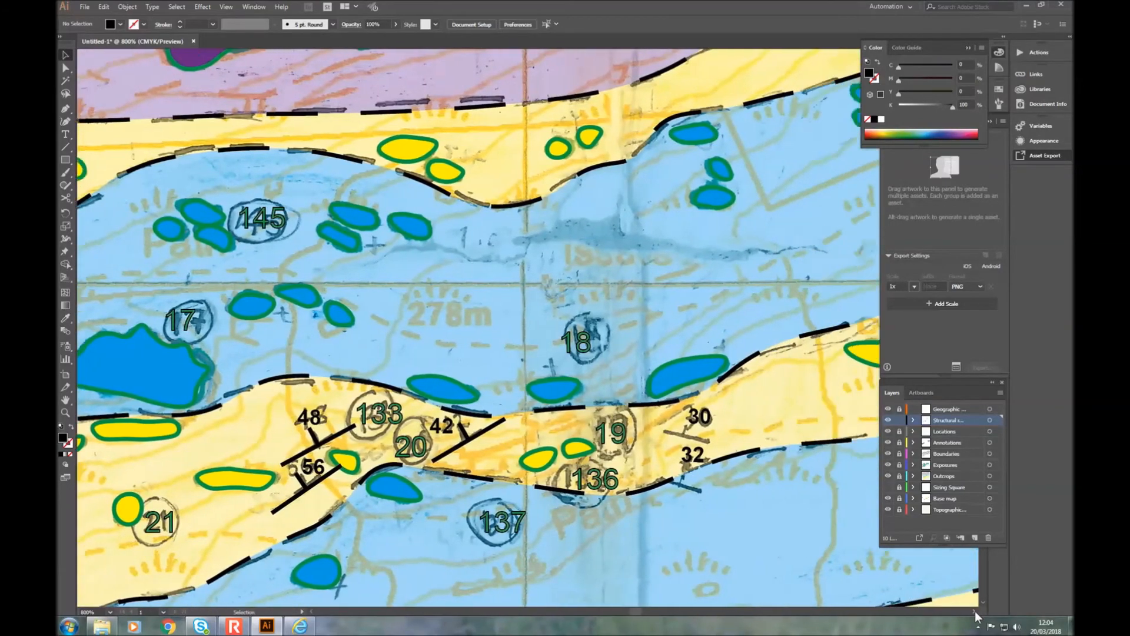
pyautogui.scroll(-2, 463, 324)
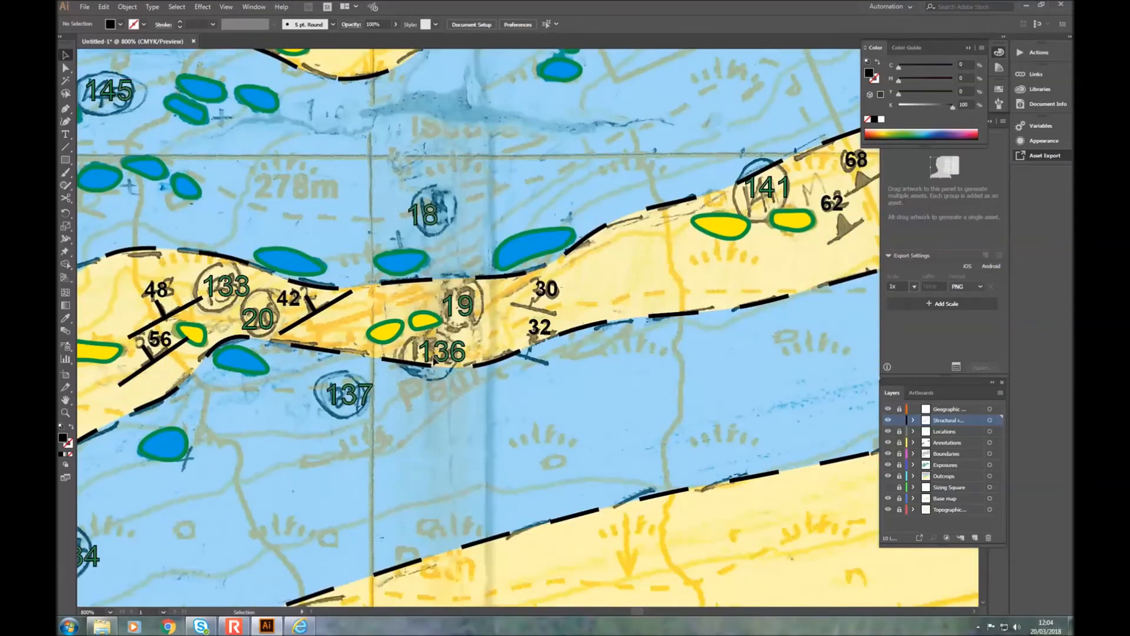
pyautogui.hscroll(-1, 434, 361)
pyautogui.scroll(4, 632, 372)
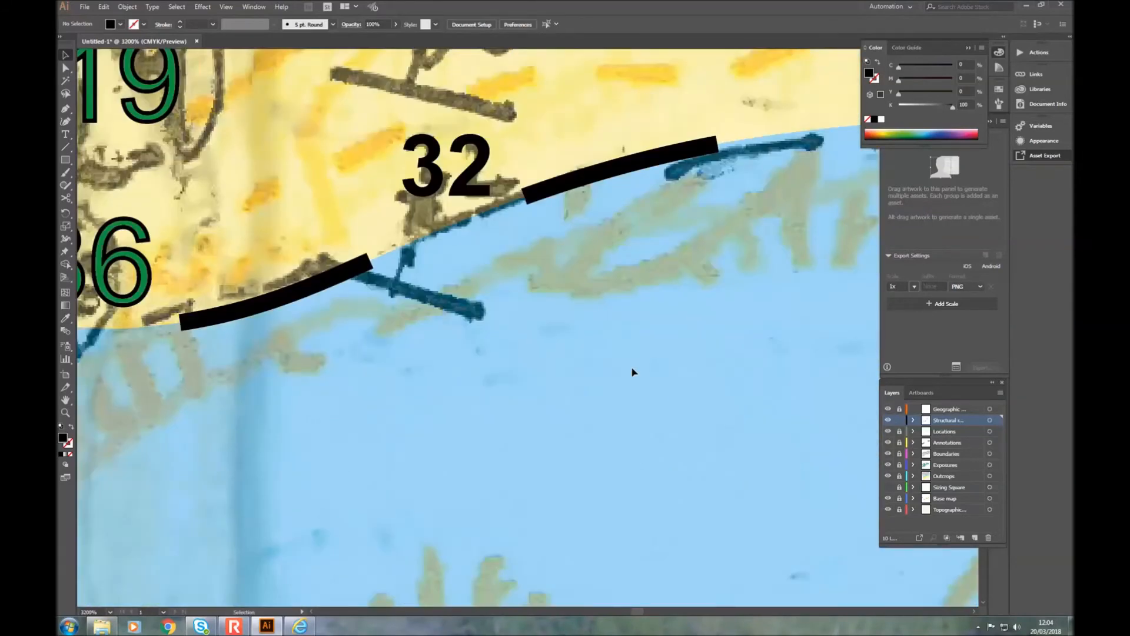
pyautogui.scroll(-2, 469, 258)
pyautogui.scroll(1, 447, 235)
pyautogui.scroll(-1, 422, 204)
pyautogui.hotkey('ctrl', 'v')
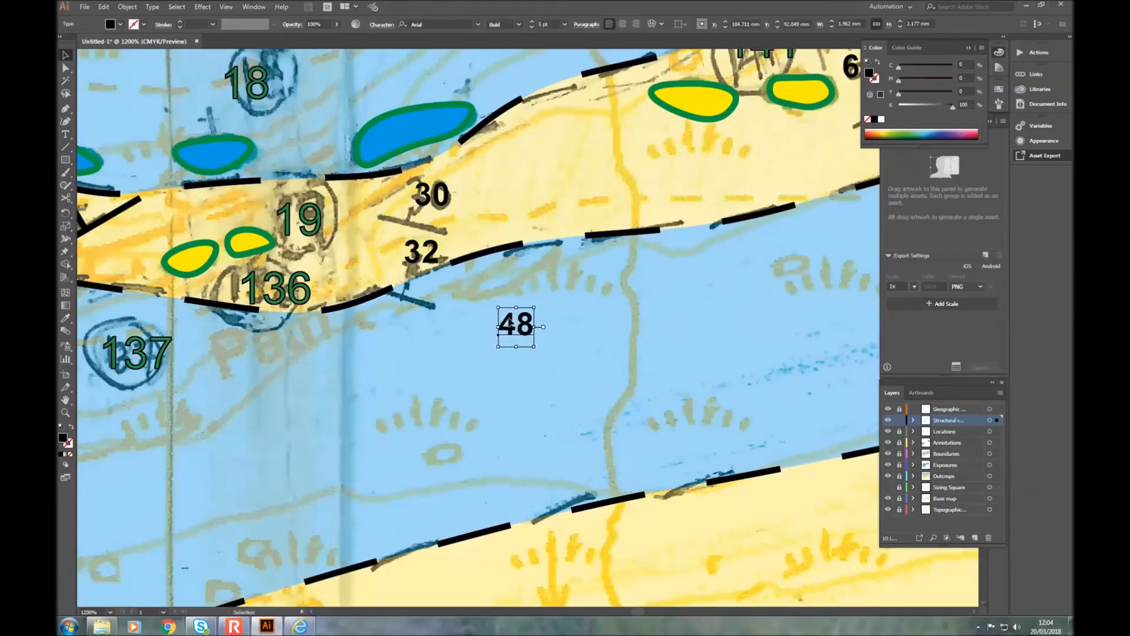
pyautogui.hotkey('ctrl', 'z')
# Step: Copy the strike-and-dip symbol beside 42 onto the handwritten one below the 30 dip value and rotate it clockwise along the strike line
pyautogui.click(532, 614)
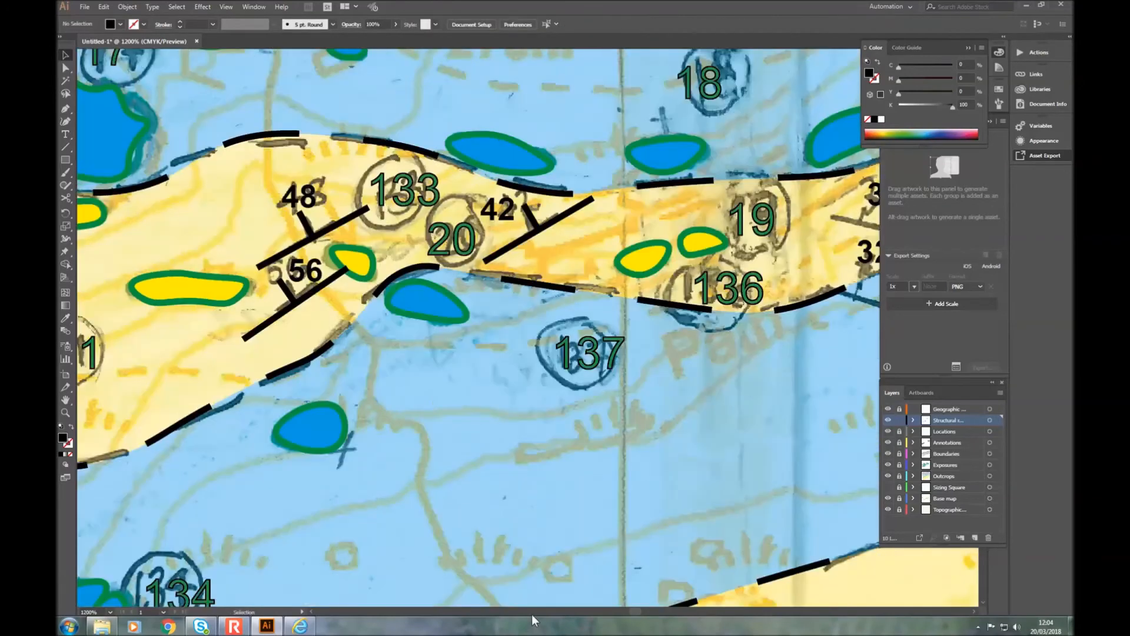
pyautogui.click(536, 231)
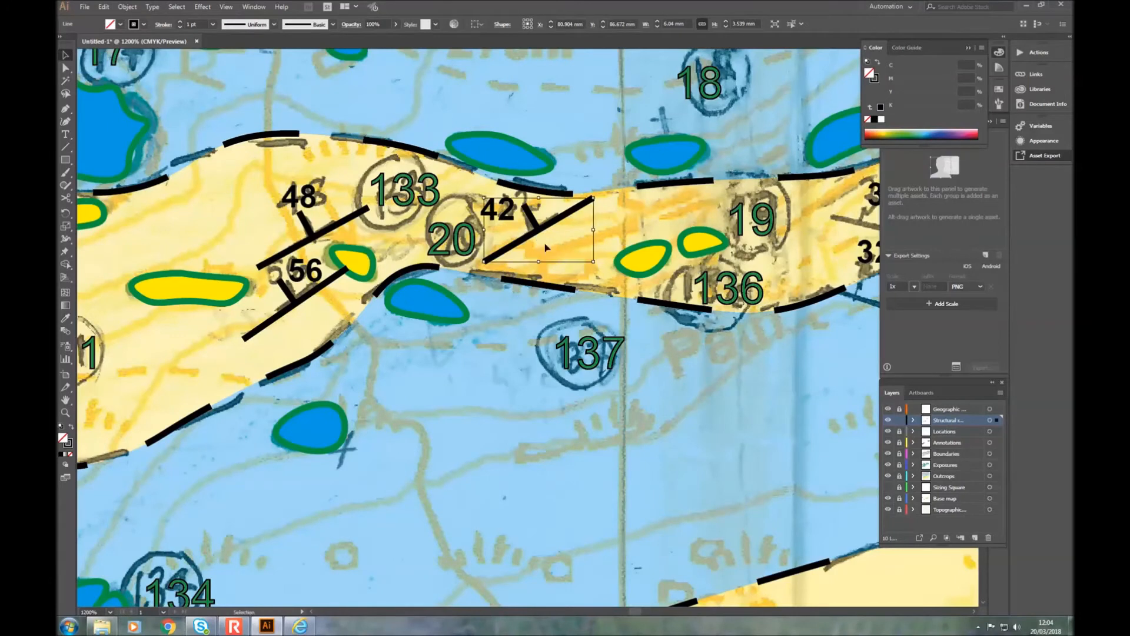
pyautogui.hotkey('ctrl', 'c')
pyautogui.hotkey('ctrl', 'v')
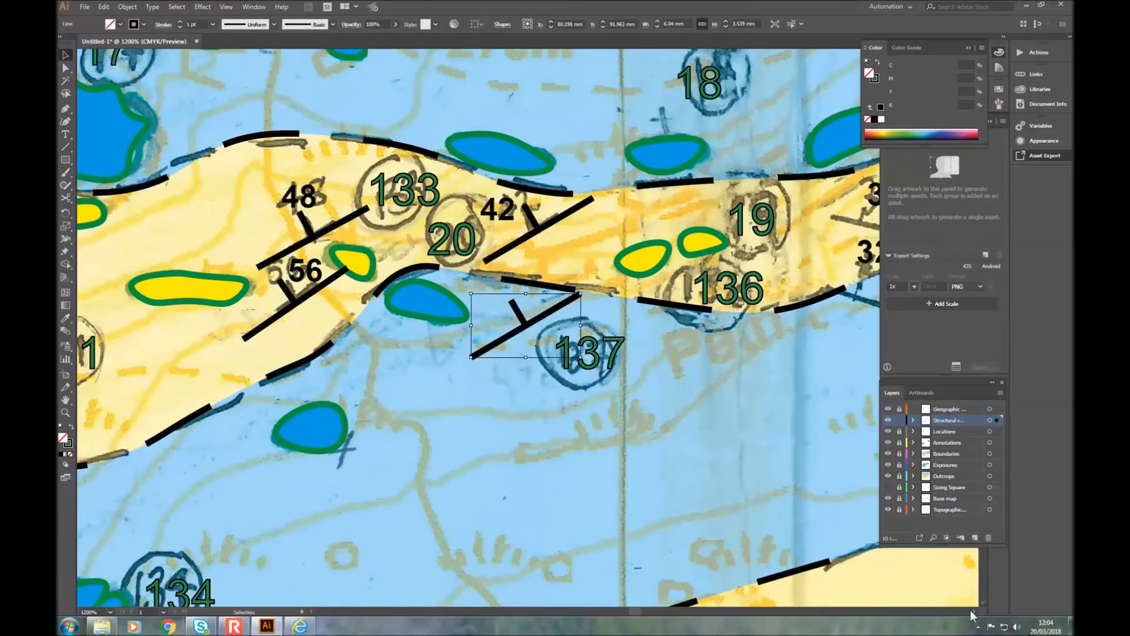
pyautogui.hscroll(5, 972, 614)
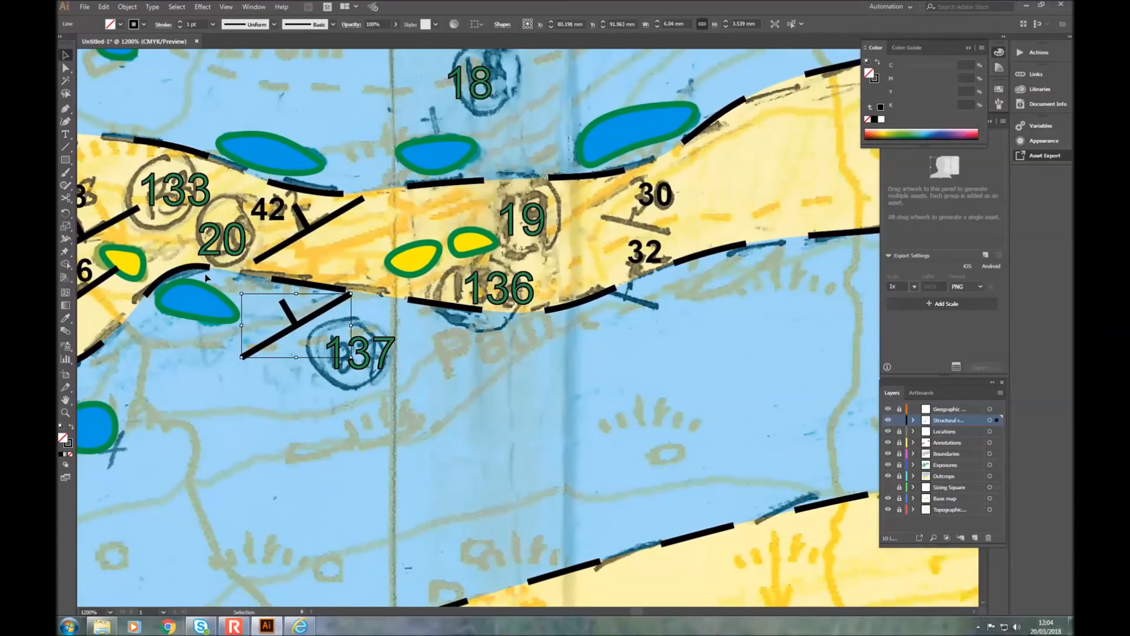
pyautogui.moveTo(317, 312); pyautogui.dragTo(719, 251)
pyautogui.moveTo(647, 236); pyautogui.dragTo(630, 232)
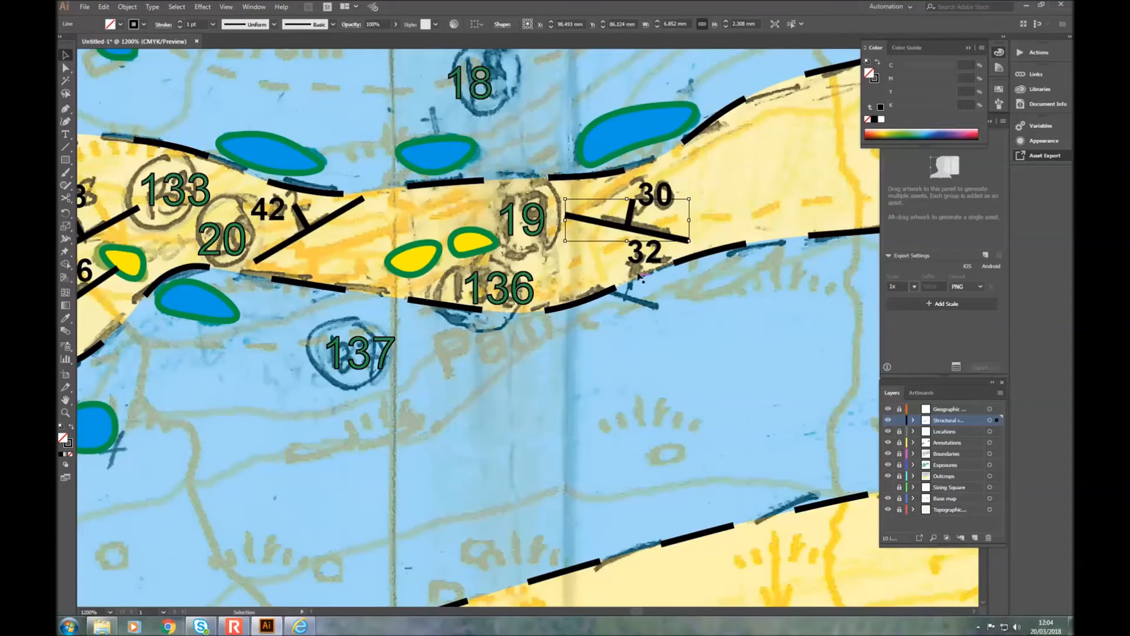
# Step: Delete the 32 dip value below the strike-and-dip symbol east of location 19
pyautogui.click(641, 264)
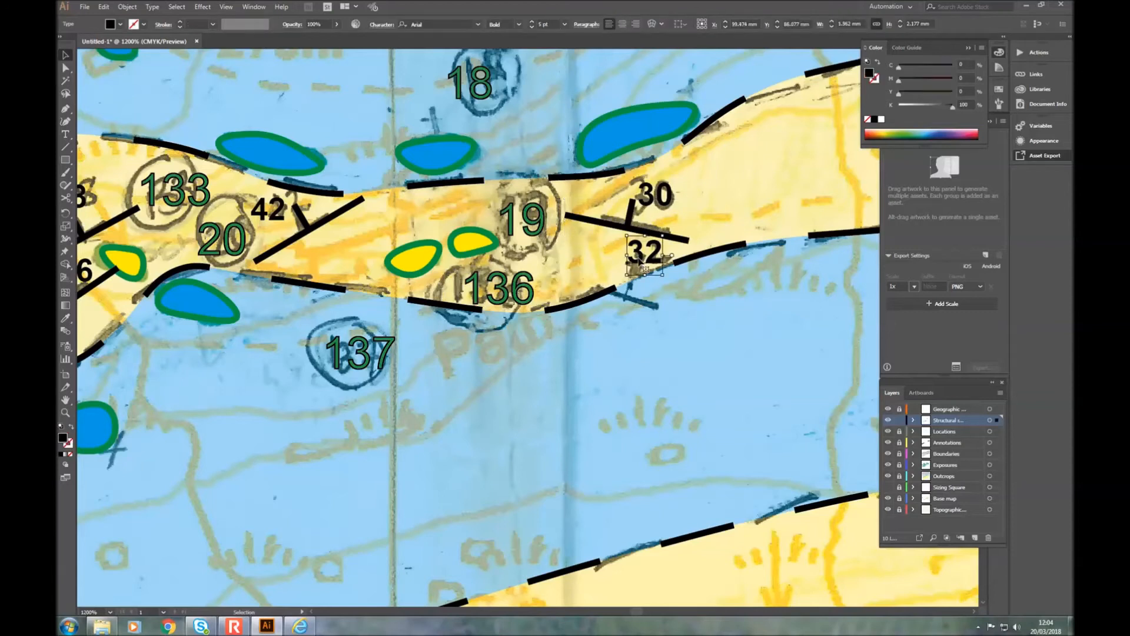
pyautogui.press('Delete')
pyautogui.scroll(2, 724, 406)
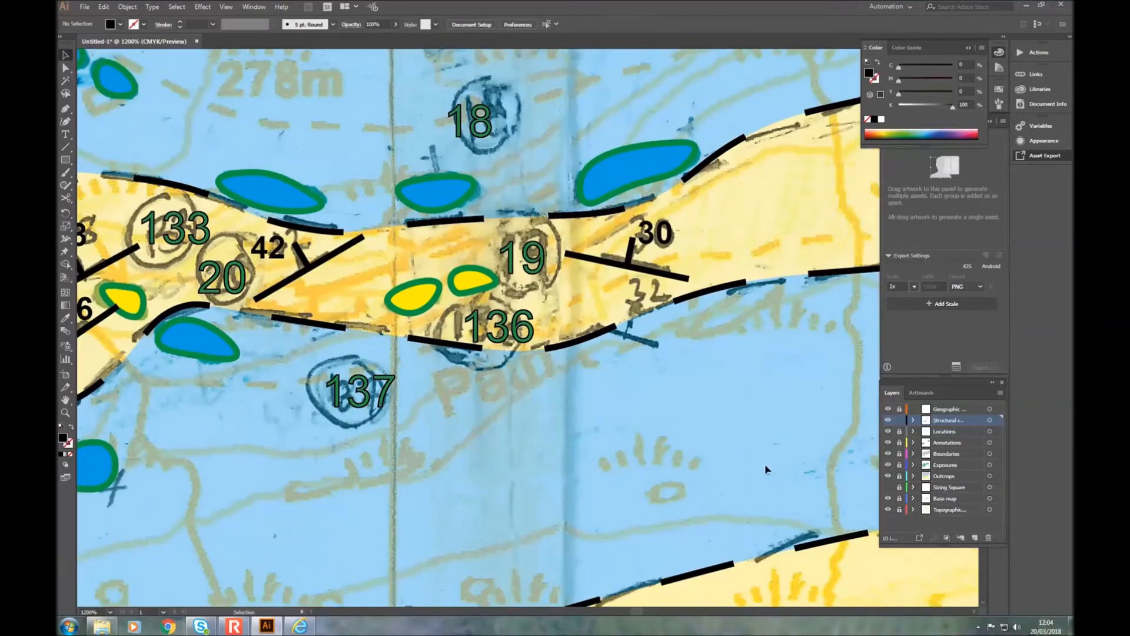
# Step: Paste a strike-and-dip symbol onto the handwritten one below 39, rotate it clockwise to nearly horizontal, and nudge the 39 slightly left
pyautogui.click(737, 612)
pyautogui.scroll(4, 614, 386)
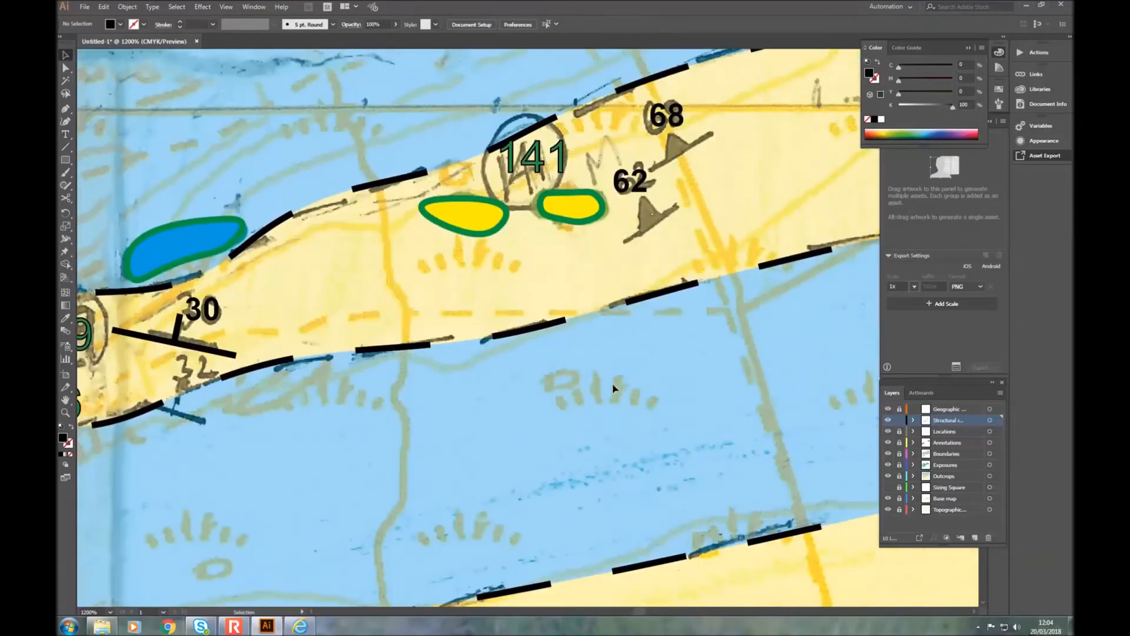
pyautogui.scroll(-3, 617, 388)
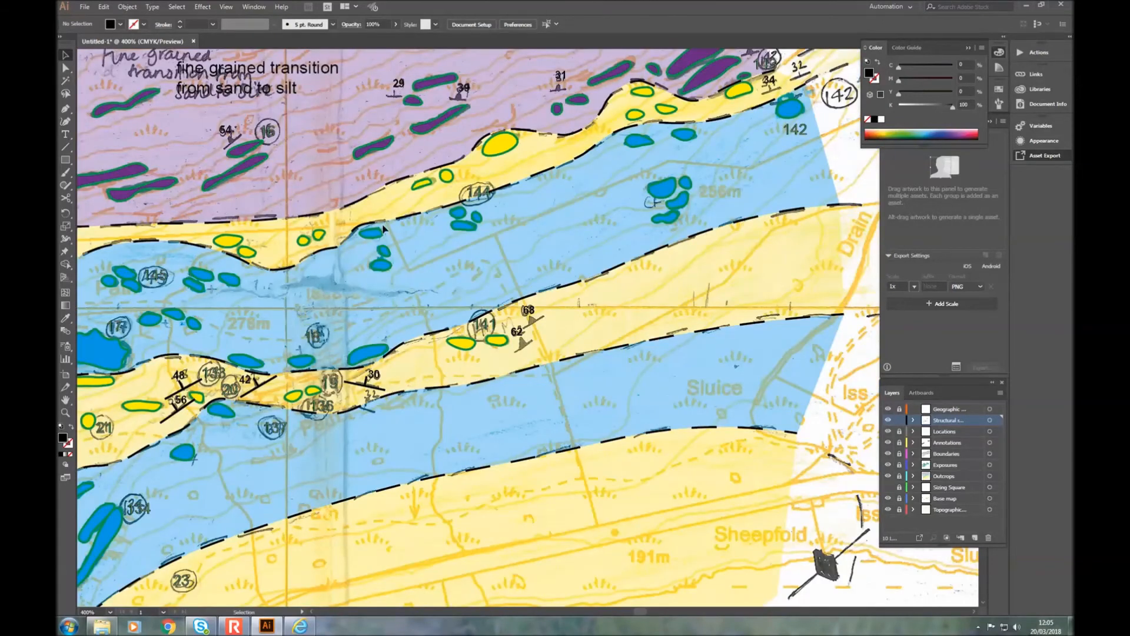
pyautogui.click(379, 611)
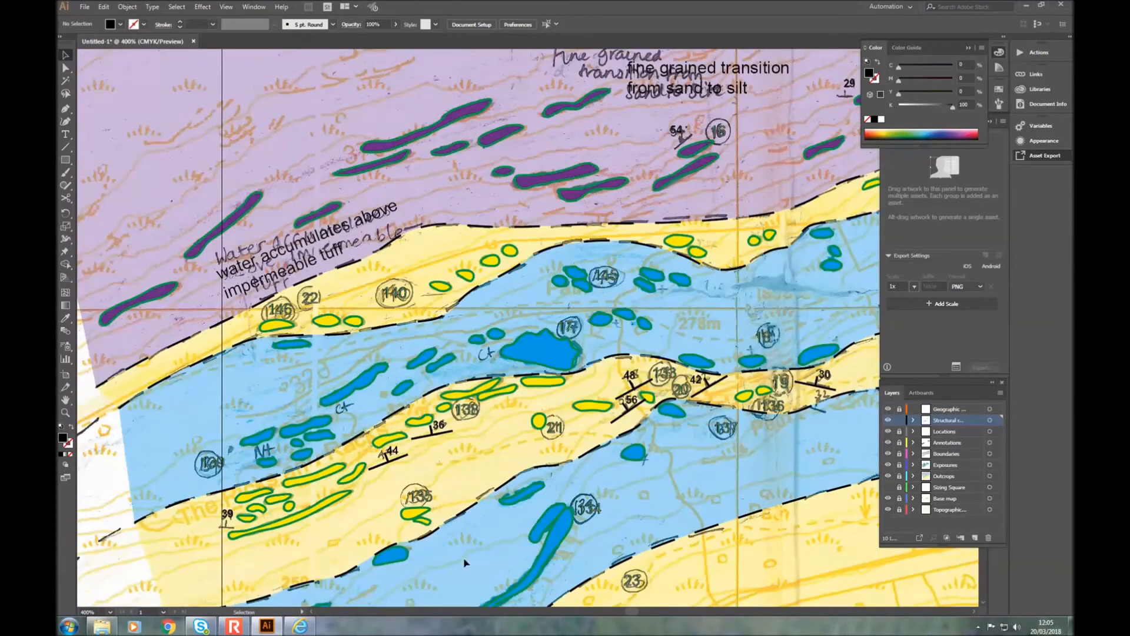
pyautogui.scroll(-2, 218, 382)
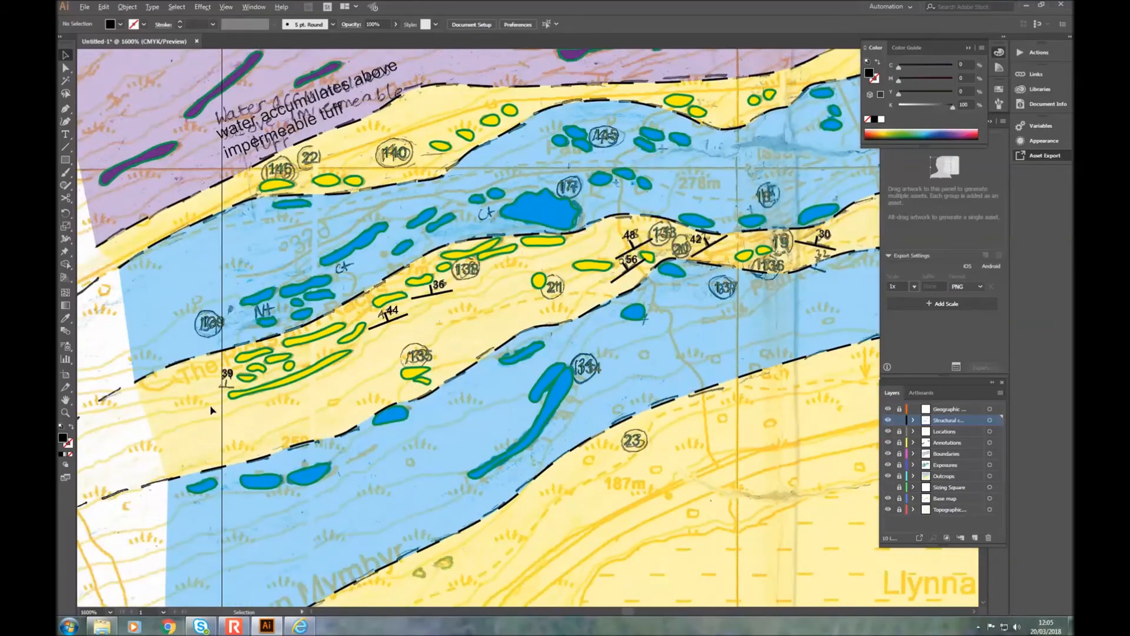
pyautogui.scroll(4, 215, 399)
pyautogui.hotkey('ctrl', 'v')
pyautogui.moveTo(534, 324); pyautogui.dragTo(255, 354)
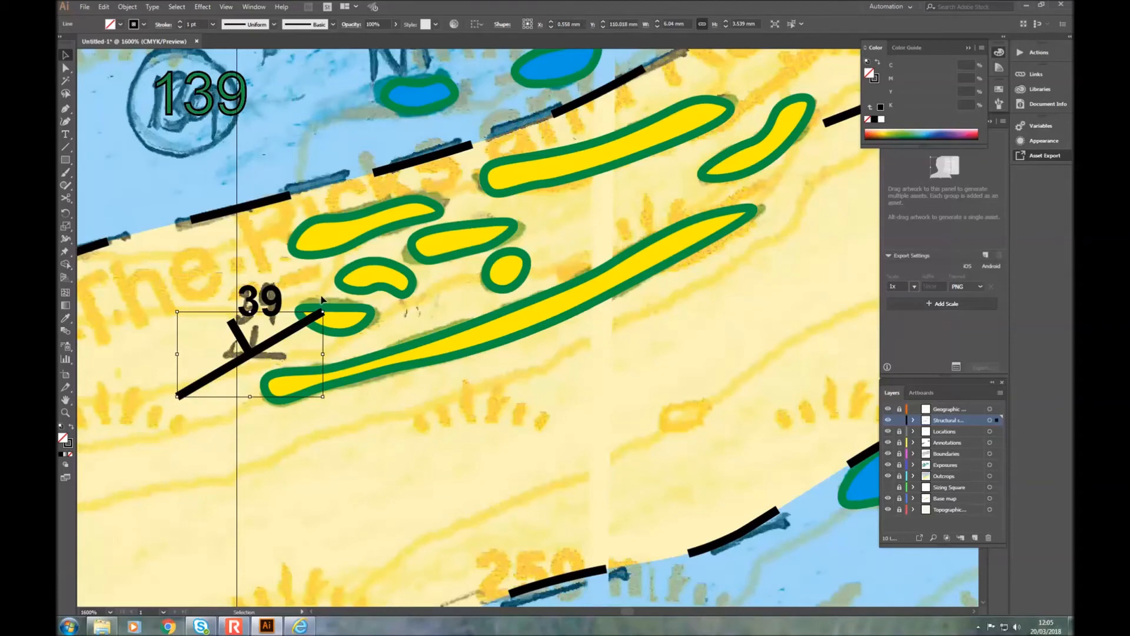
pyautogui.moveTo(329, 402)
pyautogui.mouseDown()
pyautogui.moveTo(292, 438)
pyautogui.moveTo(325, 400)
pyautogui.mouseUp()
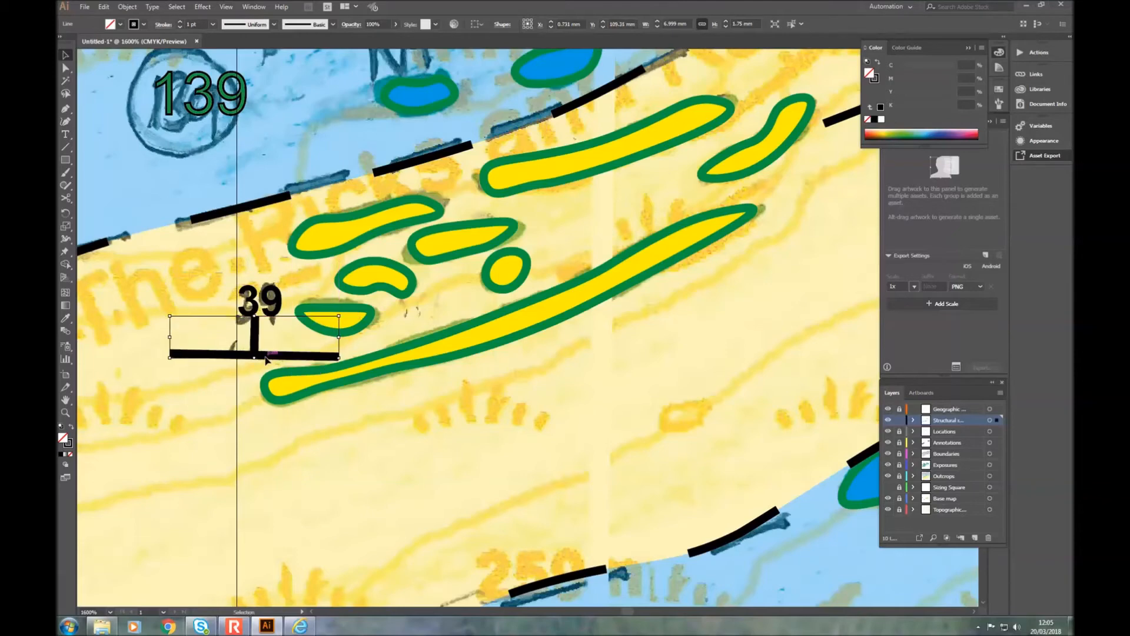
pyautogui.moveTo(261, 304); pyautogui.dragTo(254, 300)
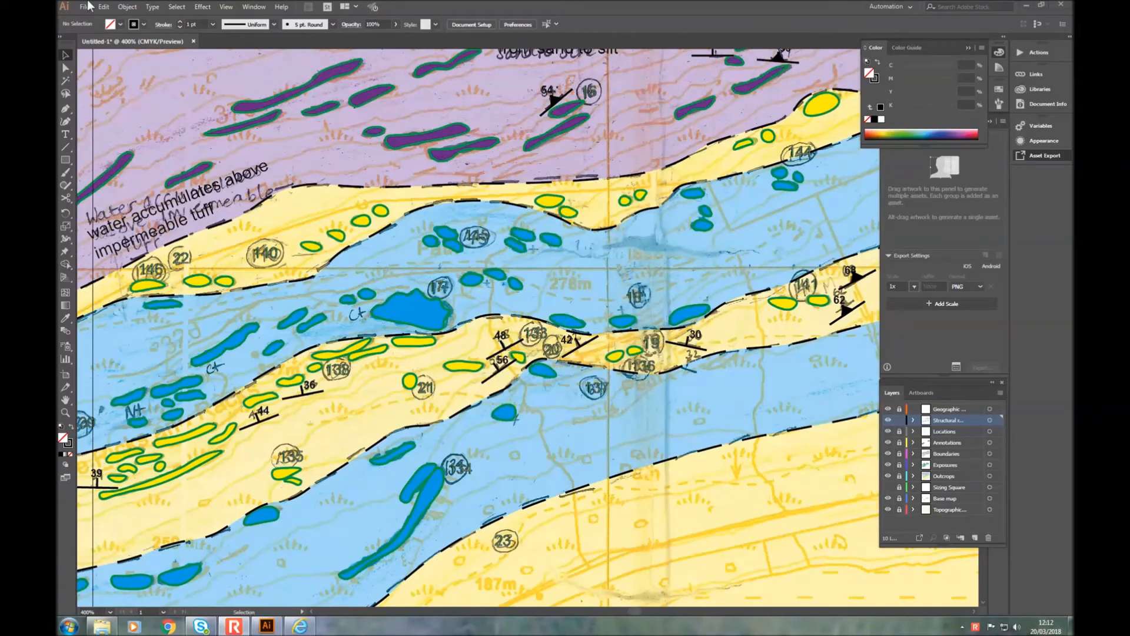
# Step: Hide the Base map layer so the hand-drawn field map no longer shows beneath the digitised work
pyautogui.scroll(-2, 478, 347)
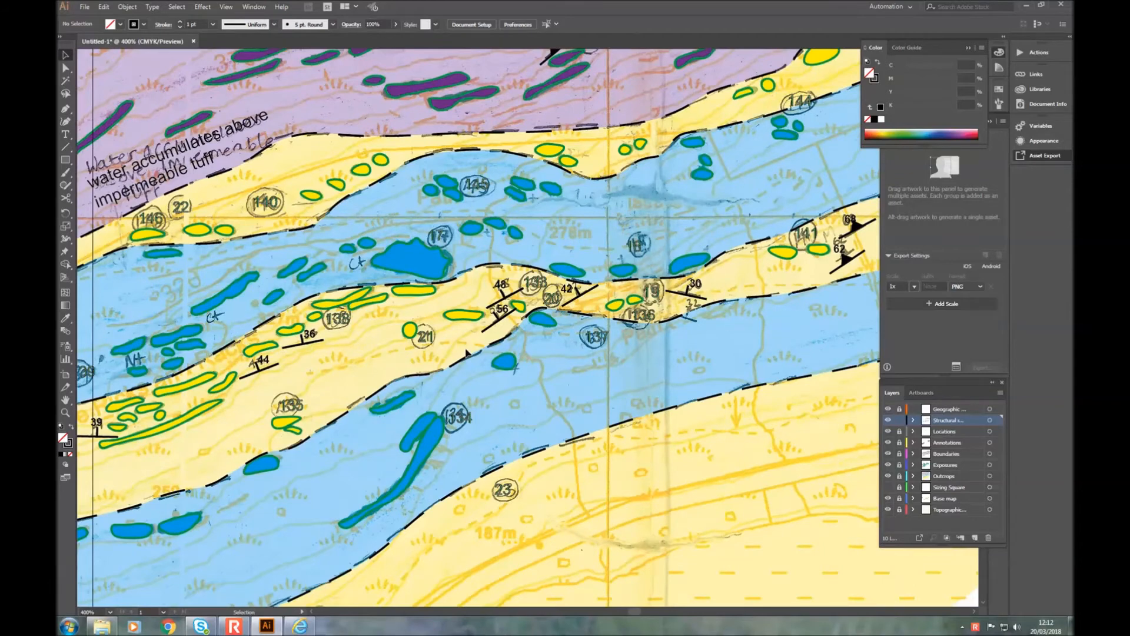
pyautogui.scroll(5, 467, 352)
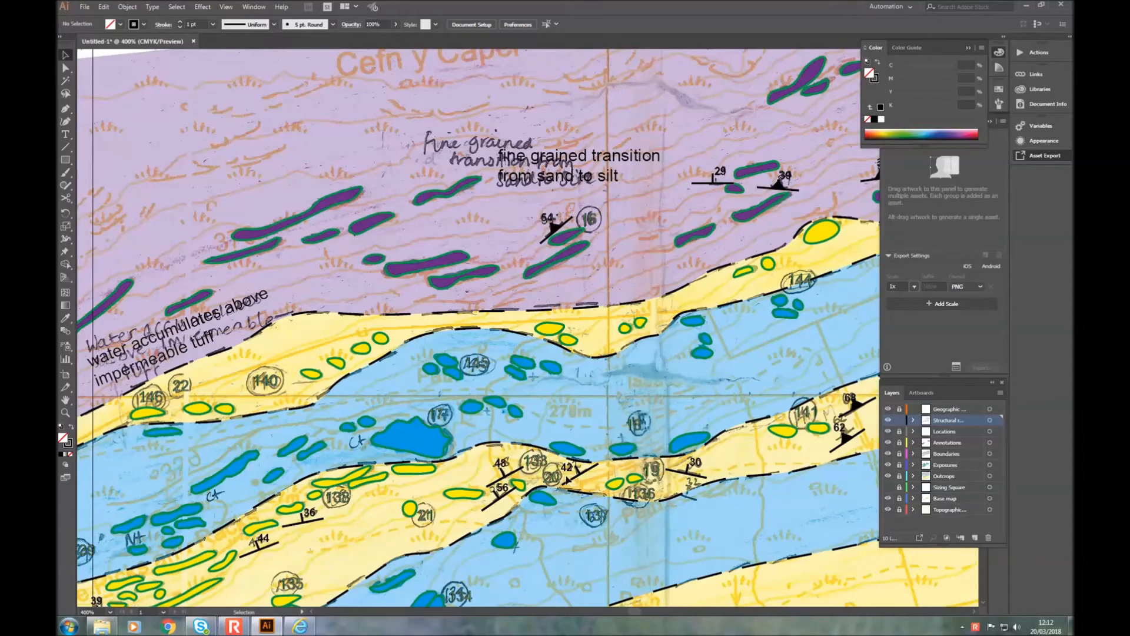
pyautogui.scroll(-2, 567, 480)
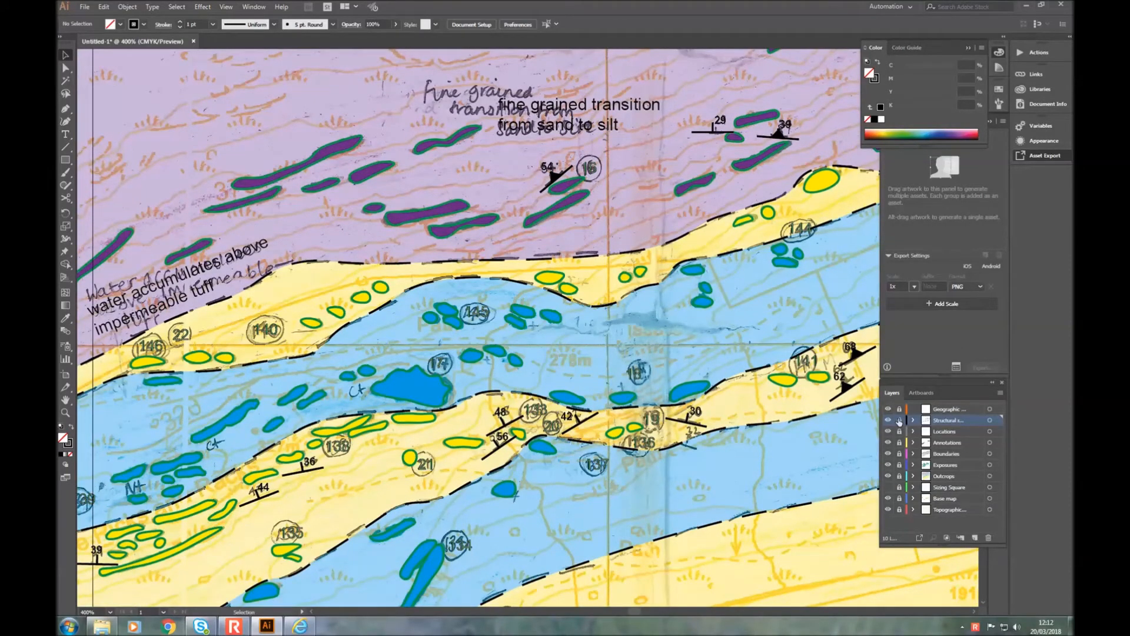
pyautogui.click(887, 499)
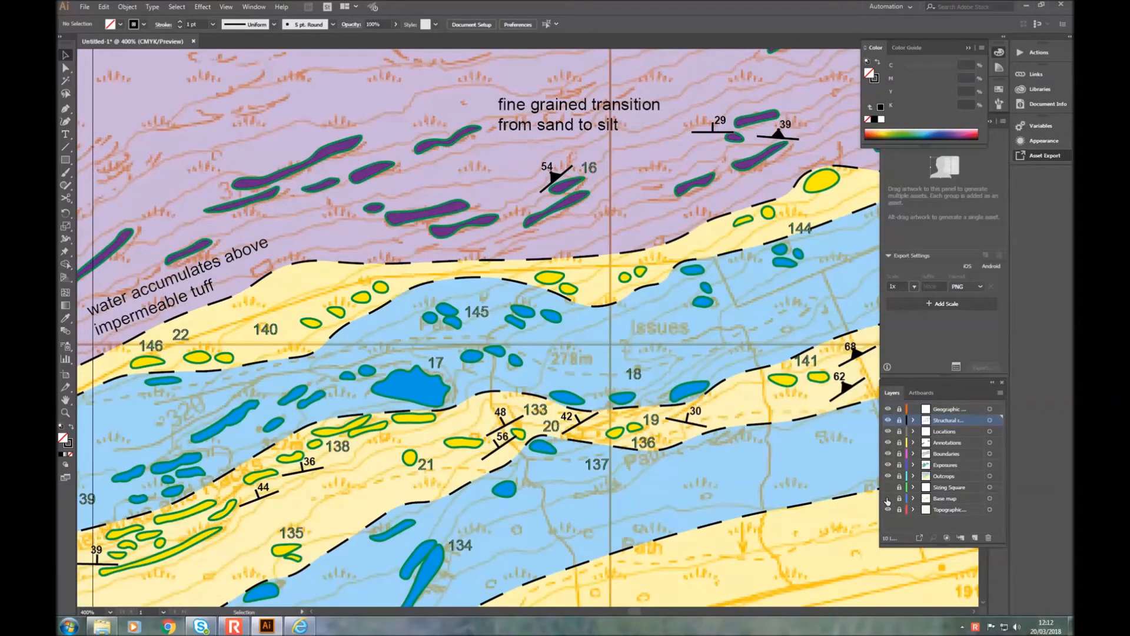
# Step: Examine the whole digitised map against the topographic base, from Cefn y Capel down to Llynnau Mymbyr
pyautogui.scroll(-3, 618, 347)
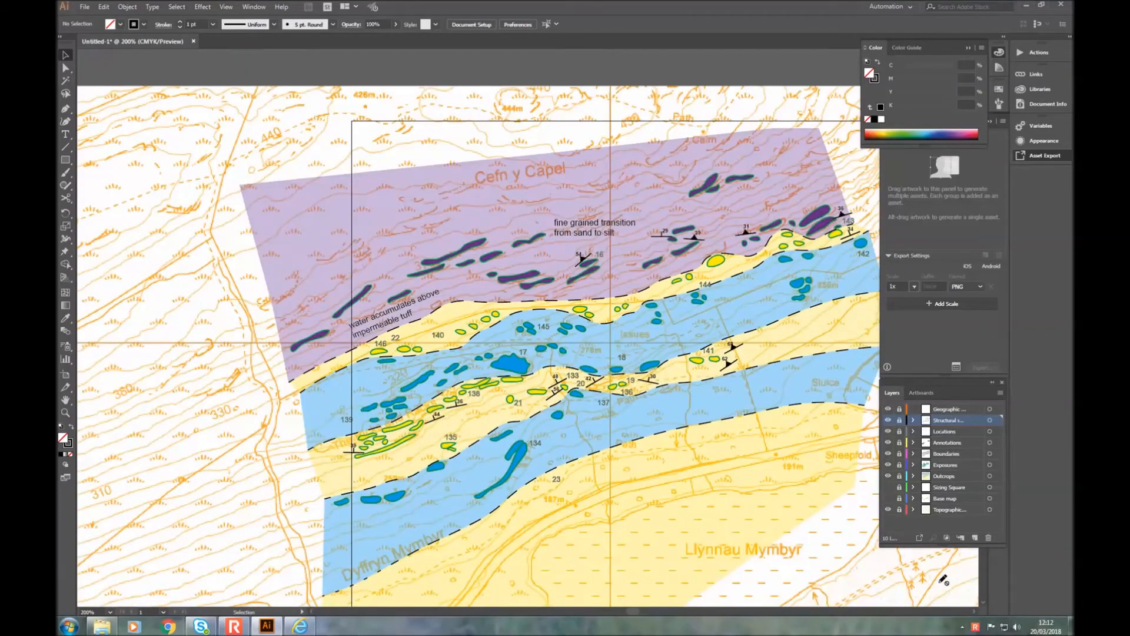
pyautogui.click(974, 611)
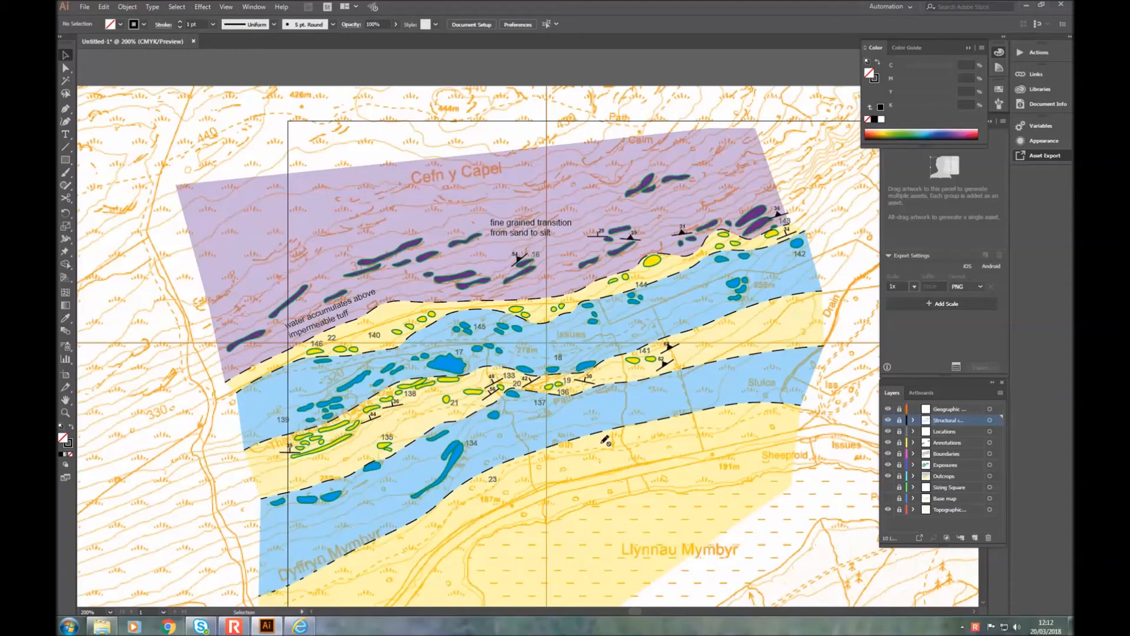
pyautogui.scroll(-2, 605, 441)
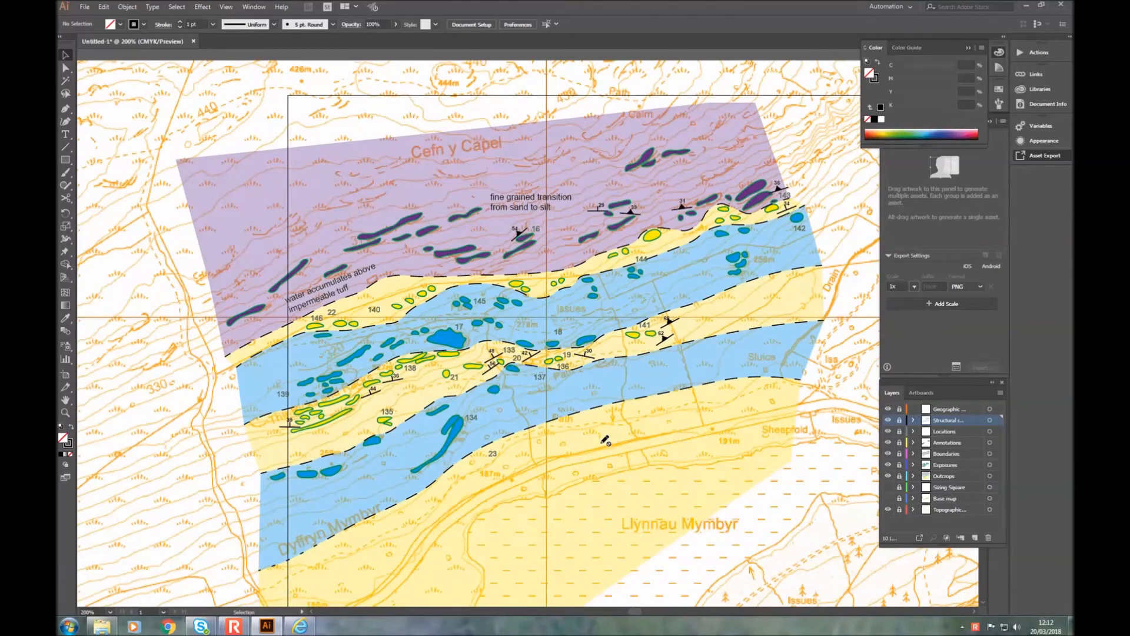
pyautogui.scroll(-4, 605, 440)
pyautogui.scroll(4, 605, 440)
pyautogui.scroll(-4, 605, 440)
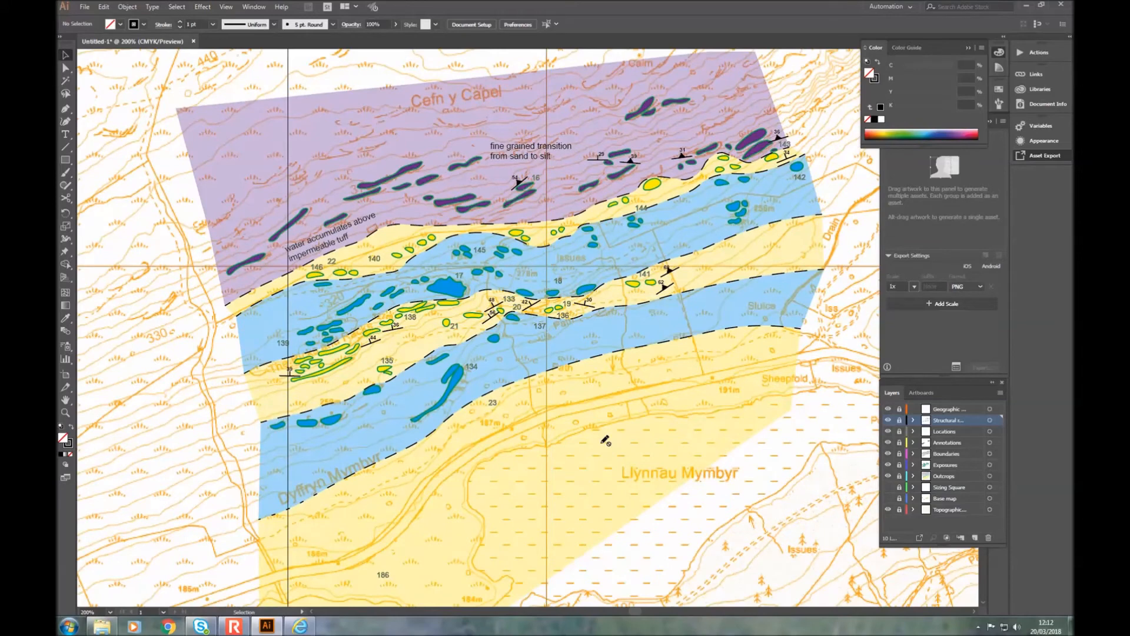
pyautogui.scroll(-5, 605, 440)
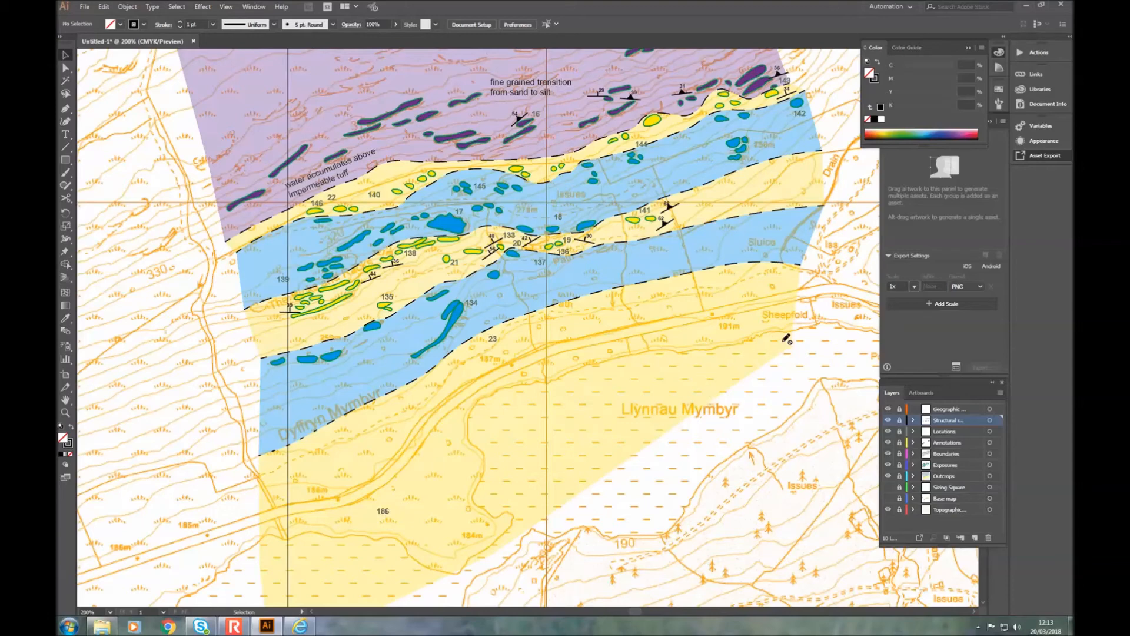
# Step: Make the Geographic layer the active layer and unlock it for drawing
pyautogui.click(66, 122)
pyautogui.click(66, 54)
pyautogui.click(944, 408)
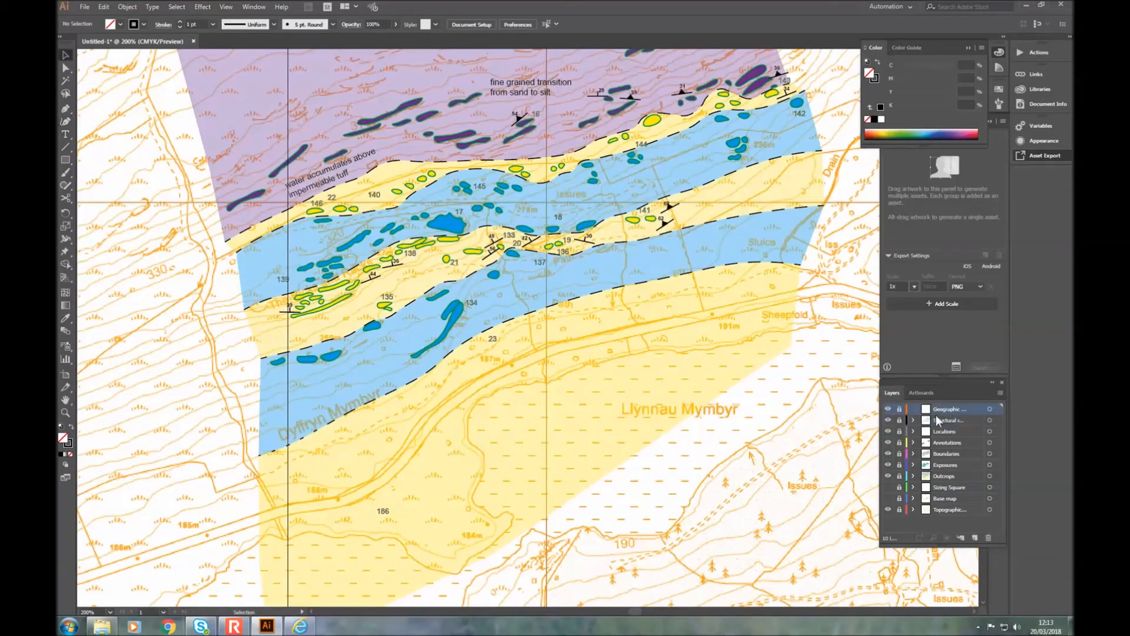
pyautogui.click(900, 411)
# Step: Trace the main road with the Curvature tool from the map's eastern edge near Sheepfold to its western edge beyond location 186
pyautogui.click(68, 122)
pyautogui.click(798, 295)
pyautogui.click(711, 312)
pyautogui.click(587, 341)
pyautogui.click(537, 356)
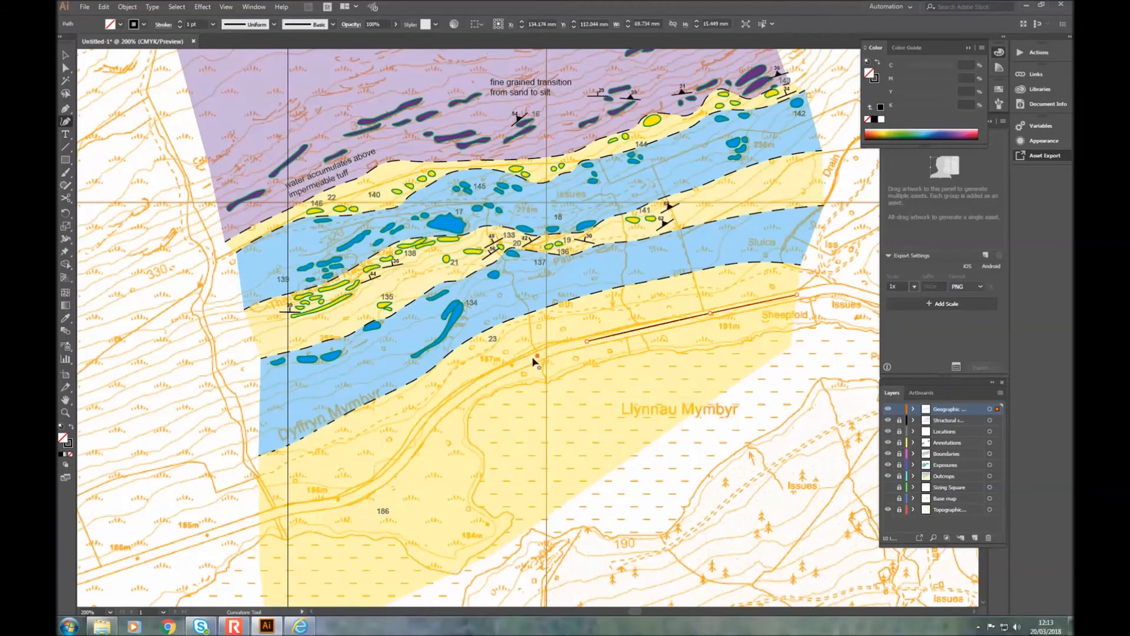
pyautogui.click(467, 393)
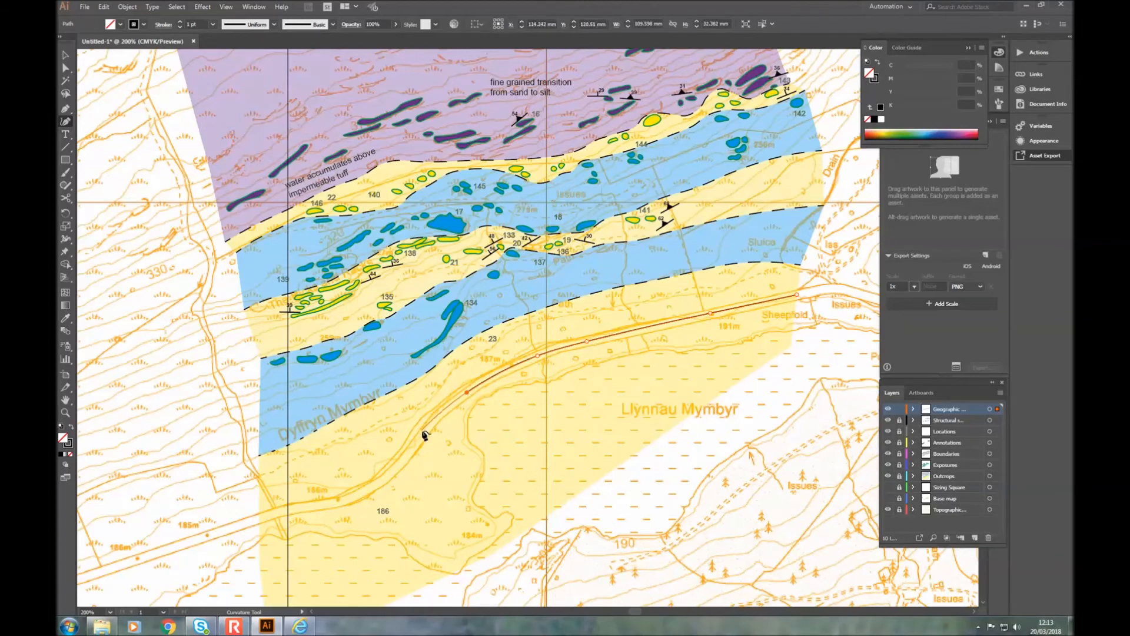
pyautogui.click(424, 432)
pyautogui.click(395, 466)
pyautogui.click(354, 498)
pyautogui.click(292, 508)
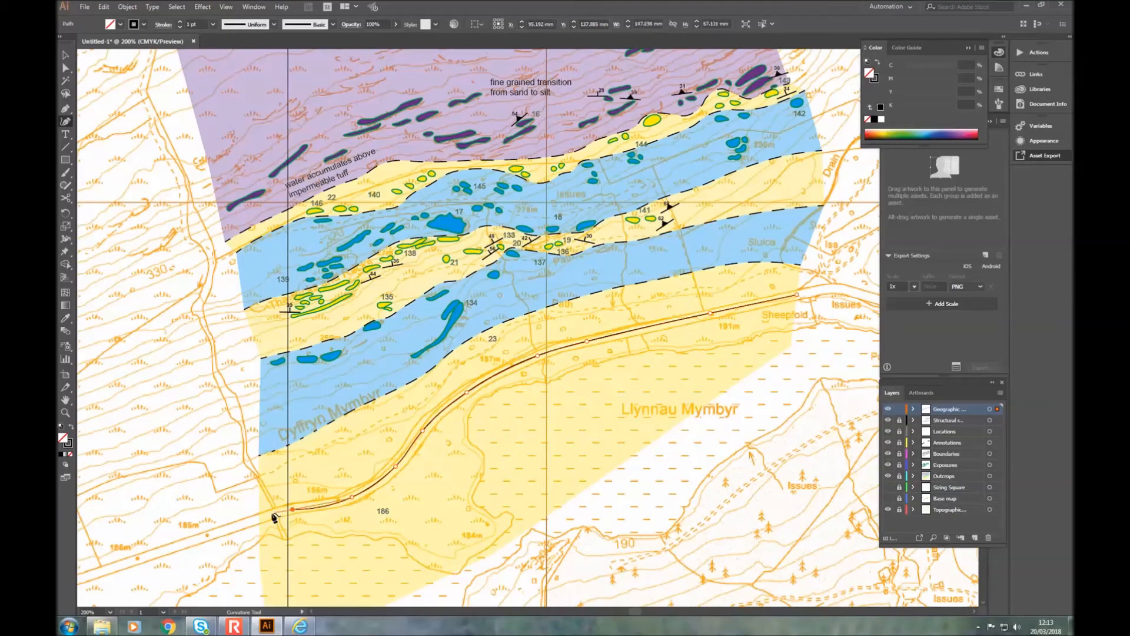
pyautogui.click(260, 517)
pyautogui.click(67, 55)
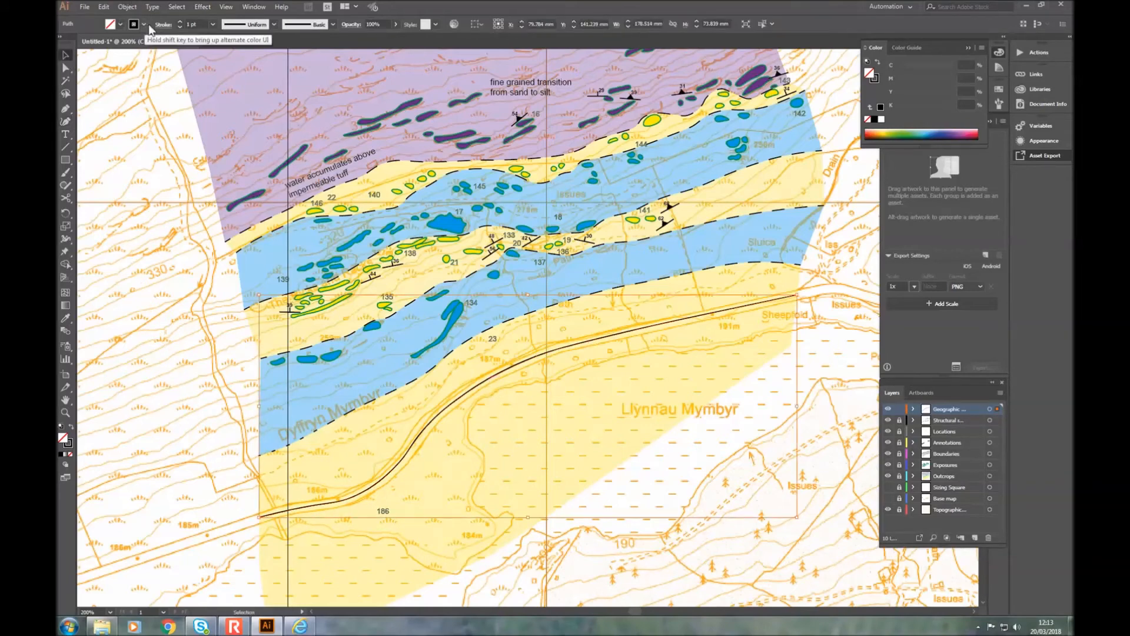
# Step: Set the traced road's stroke weight to 10 pt
pyautogui.click(162, 24)
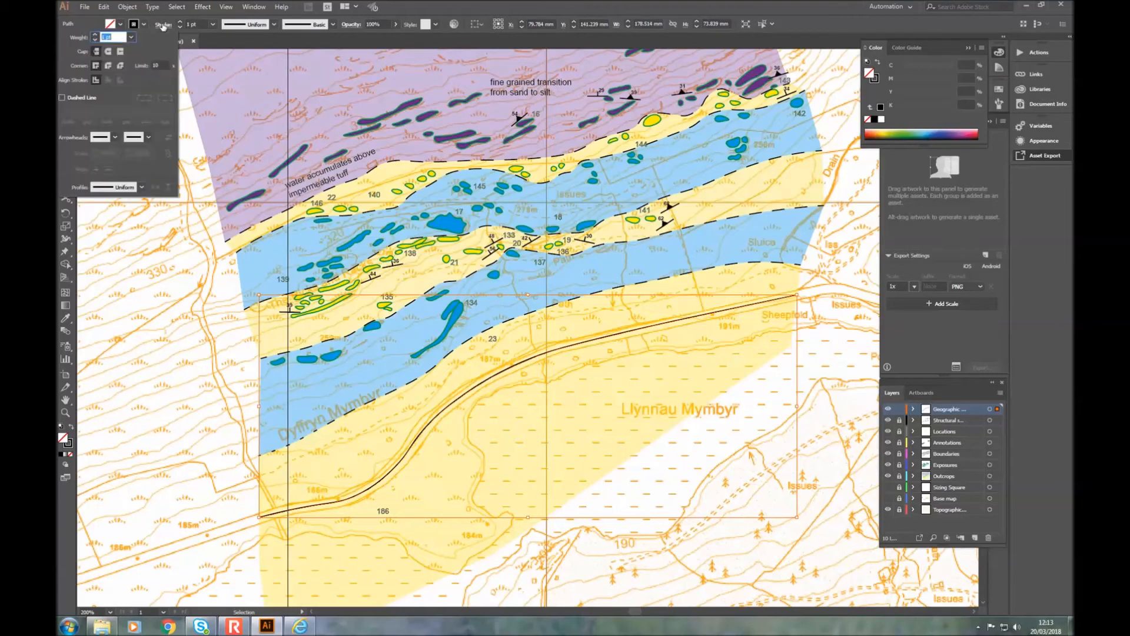
pyautogui.click(96, 34)
pyautogui.click(95, 34)
pyautogui.click(95, 34)
pyautogui.click(95, 34)
pyautogui.click(95, 34)
pyautogui.click(95, 34)
pyautogui.click(96, 34)
pyautogui.click(95, 34)
pyautogui.click(96, 34)
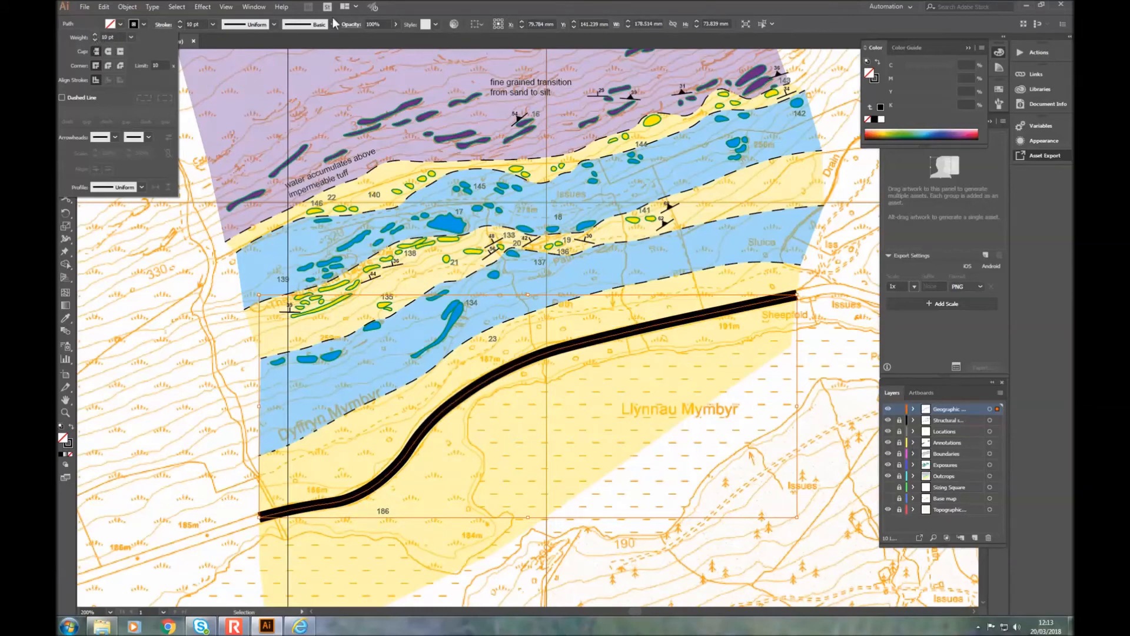
pyautogui.click(465, 3)
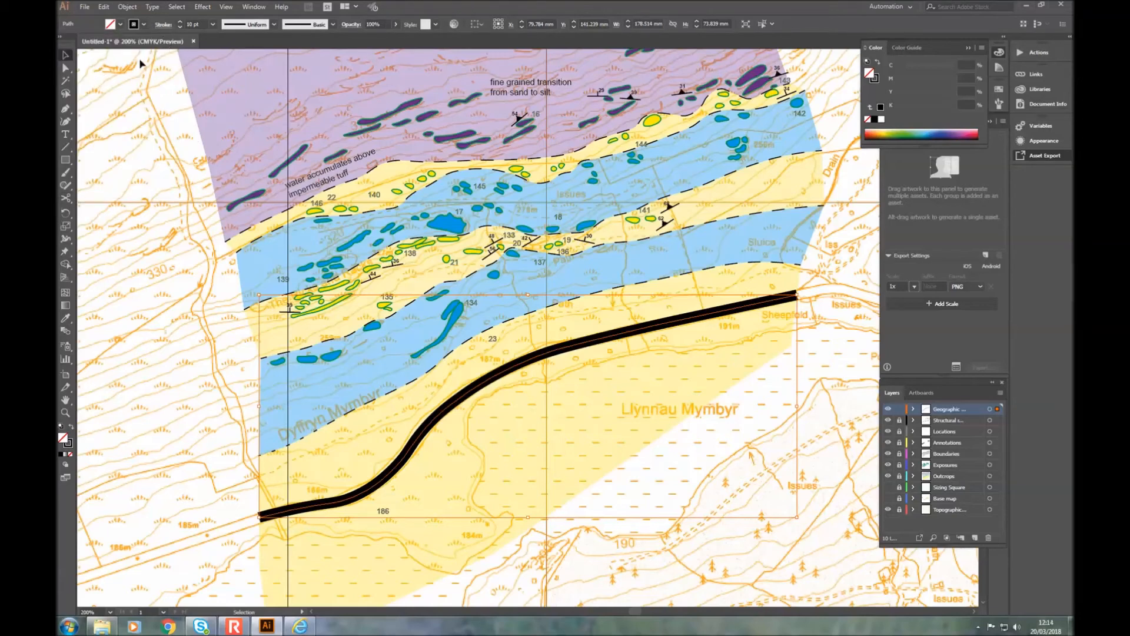
# Step: Change the road's stroke colour to a medium grey swatch
pyautogui.click(142, 25)
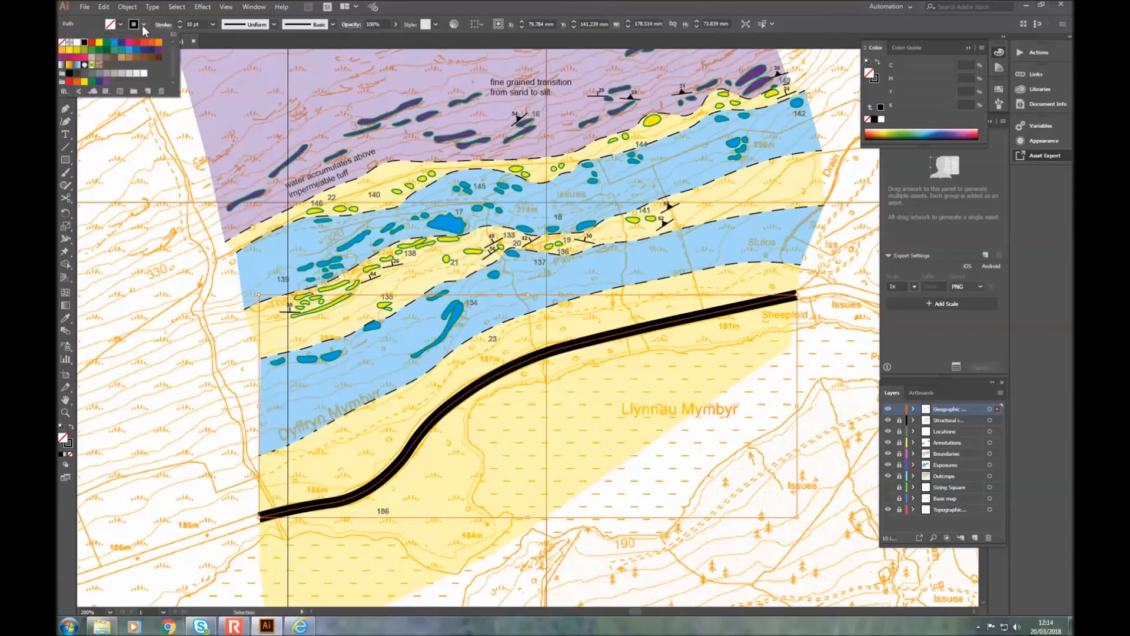
pyautogui.click(122, 73)
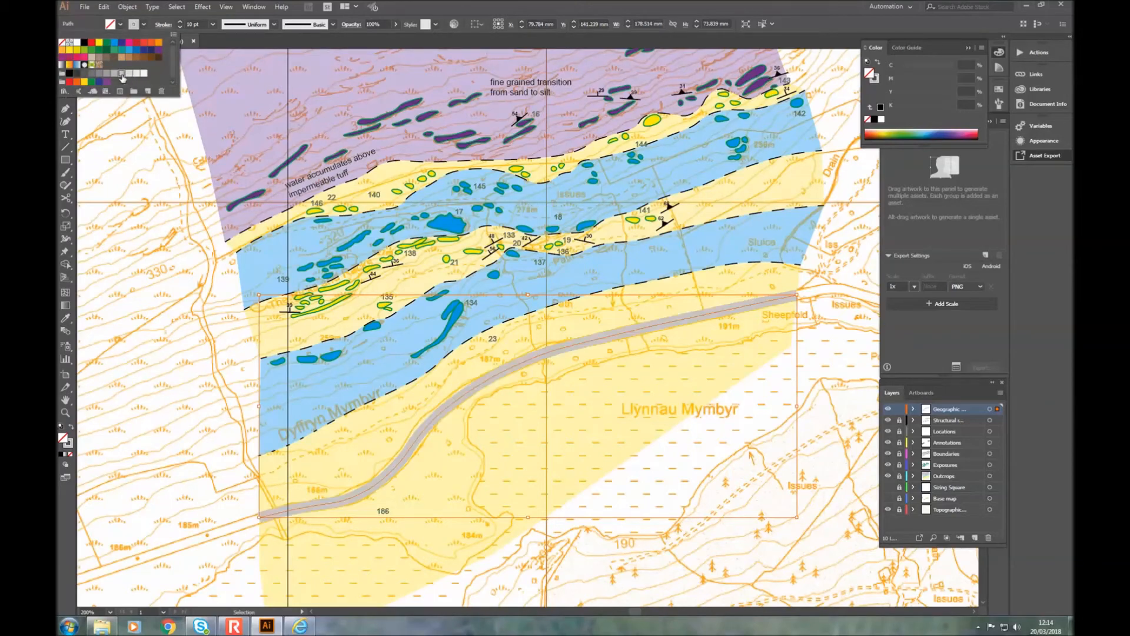
pyautogui.click(113, 74)
pyautogui.click(106, 74)
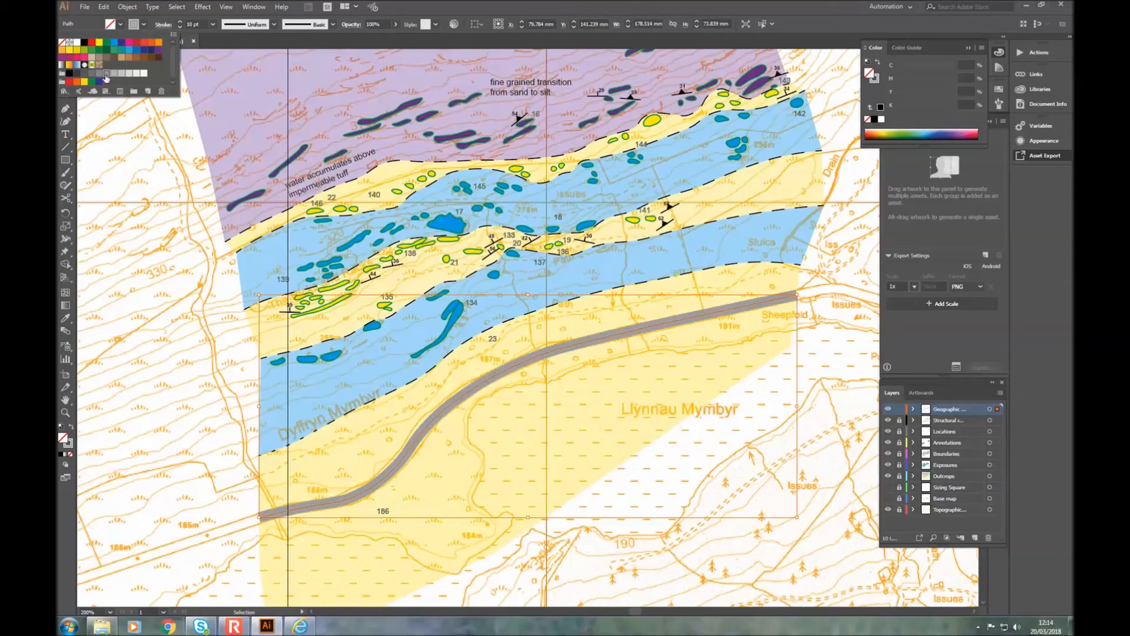
pyautogui.click(131, 257)
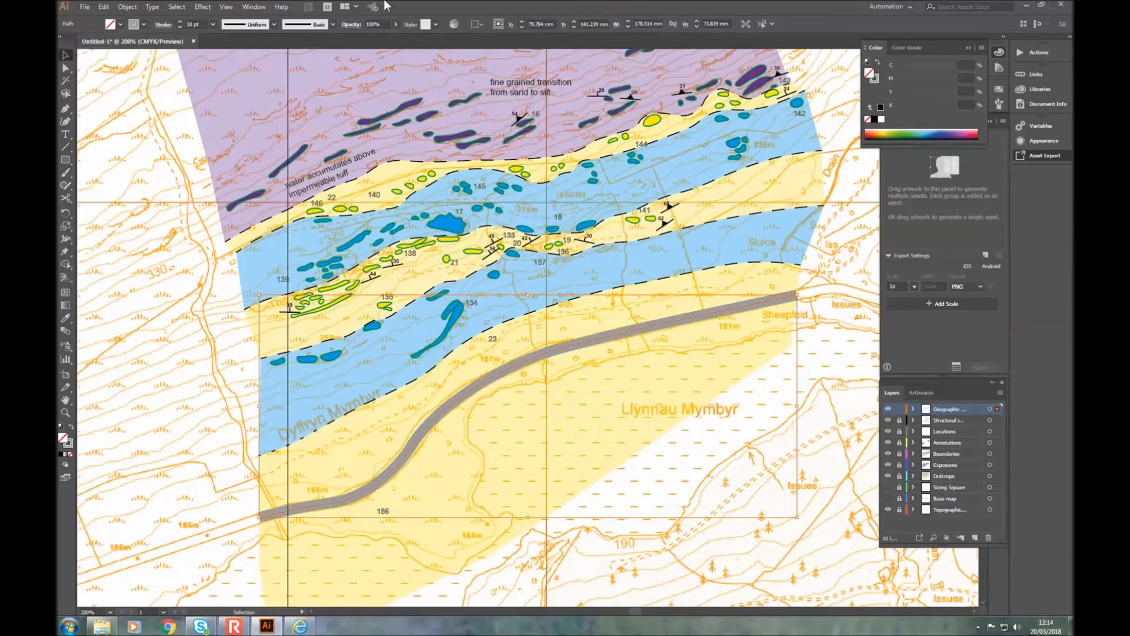
# Step: Start tracing the lake shoreline with the Curvature tool from just below Sheepfold westwards along the first stretch of shore
pyautogui.scroll(-3, 332, 339)
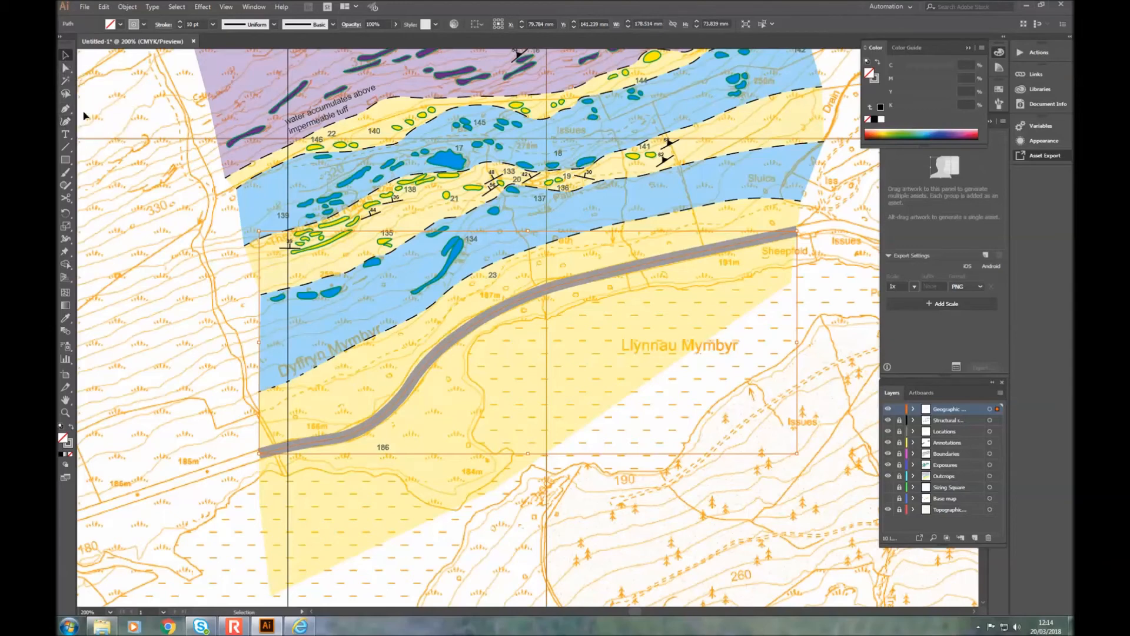
pyautogui.hotkey('ctrl', 'shift', 'a')
pyautogui.click(66, 122)
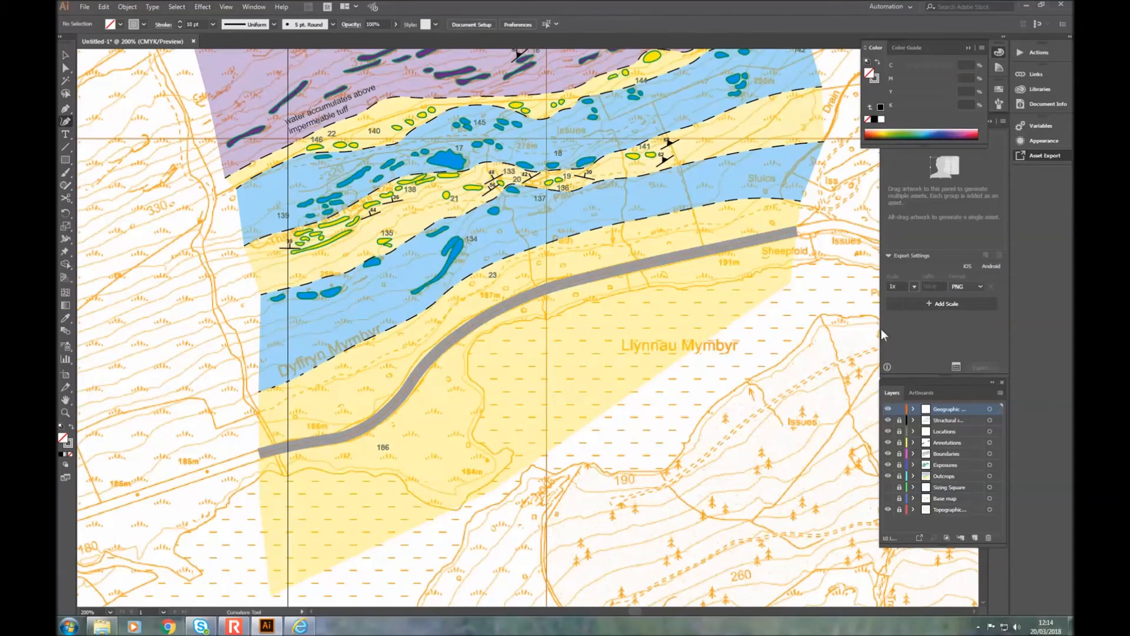
pyautogui.click(793, 268)
pyautogui.click(761, 269)
pyautogui.click(732, 282)
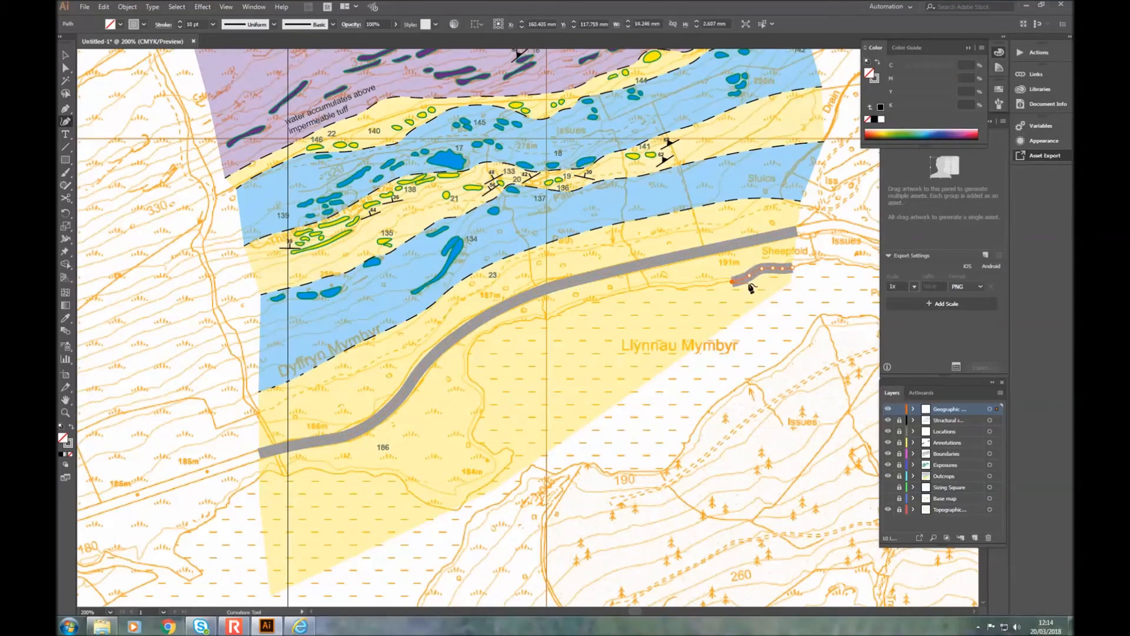
# Step: Reduce the shoreline path's stroke weight to 1 pt
pyautogui.click(144, 24)
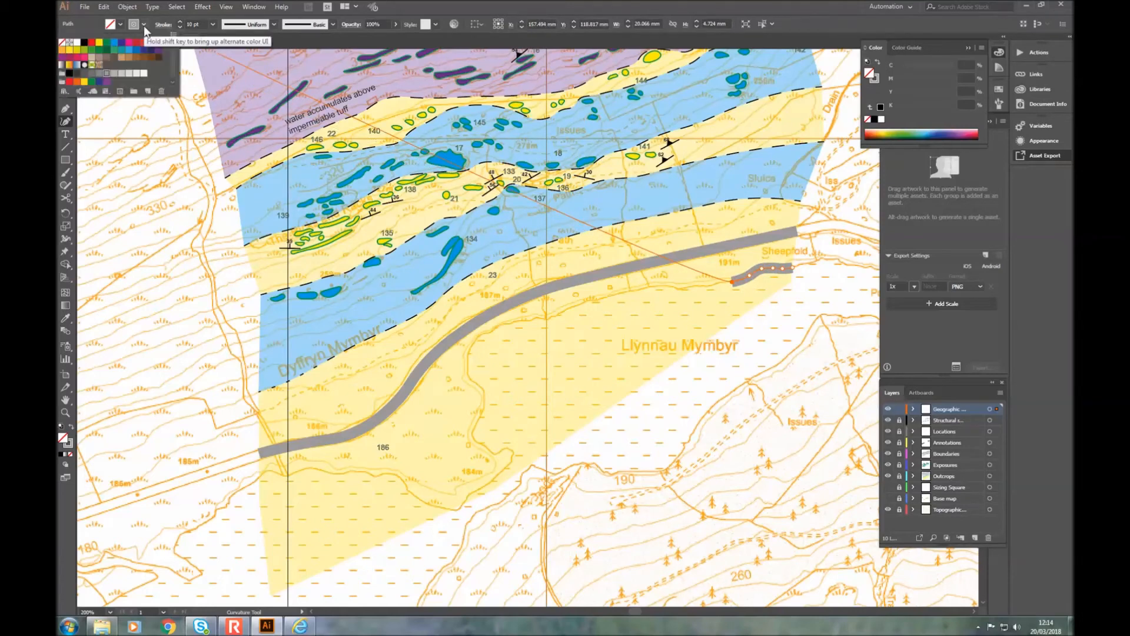
pyautogui.click(180, 27)
pyautogui.click(180, 27)
pyautogui.click(180, 27)
# Step: Continue the shoreline path along the eastern lake's northern and western shore, down to the headland southeast of location 186
pyautogui.click(707, 285)
pyautogui.click(681, 288)
pyautogui.click(655, 284)
pyautogui.click(619, 294)
pyautogui.click(578, 303)
pyautogui.click(555, 316)
pyautogui.click(528, 320)
pyautogui.click(506, 324)
pyautogui.click(475, 339)
pyautogui.click(467, 355)
pyautogui.click(468, 373)
pyautogui.click(479, 387)
pyautogui.click(481, 410)
pyautogui.click(472, 431)
pyautogui.click(481, 447)
pyautogui.click(494, 455)
pyautogui.click(508, 446)
# Step: Trace the shoreline through the narrow channel and all the way around the western lake, back to the channel's southern side
pyautogui.click(509, 460)
pyautogui.click(478, 491)
pyautogui.click(459, 511)
pyautogui.click(415, 497)
pyautogui.click(403, 483)
pyautogui.click(390, 475)
pyautogui.click(361, 474)
pyautogui.click(340, 473)
pyautogui.click(298, 469)
pyautogui.click(262, 472)
pyautogui.click(224, 504)
pyautogui.click(196, 527)
pyautogui.click(179, 540)
pyautogui.click(201, 572)
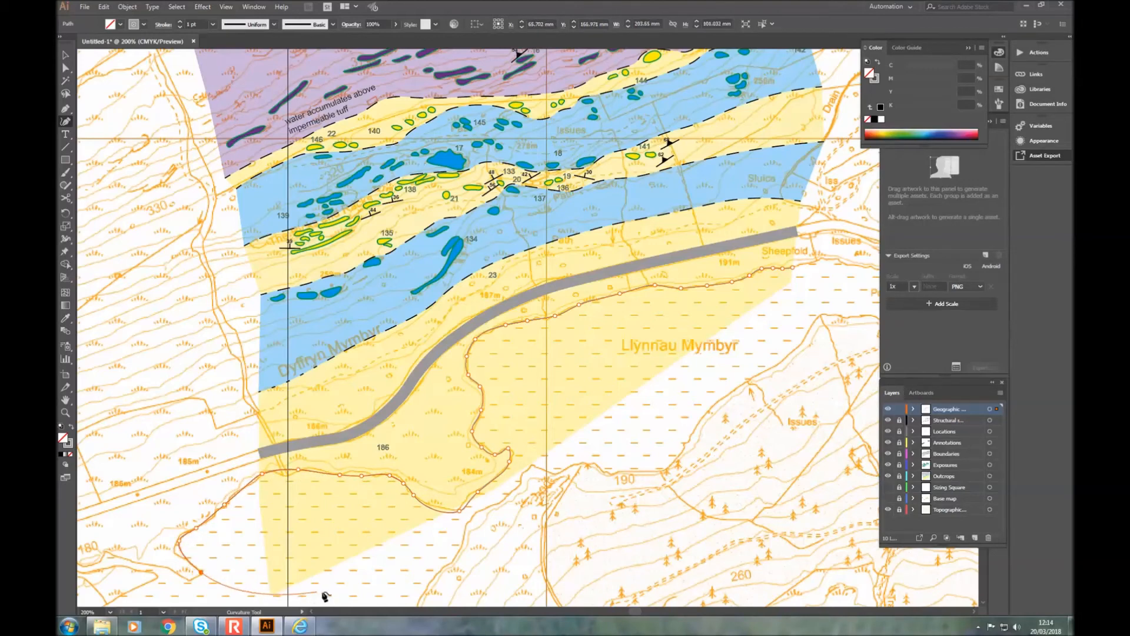
pyautogui.click(326, 601)
pyautogui.click(427, 586)
pyautogui.click(459, 553)
pyautogui.click(470, 518)
pyautogui.click(496, 502)
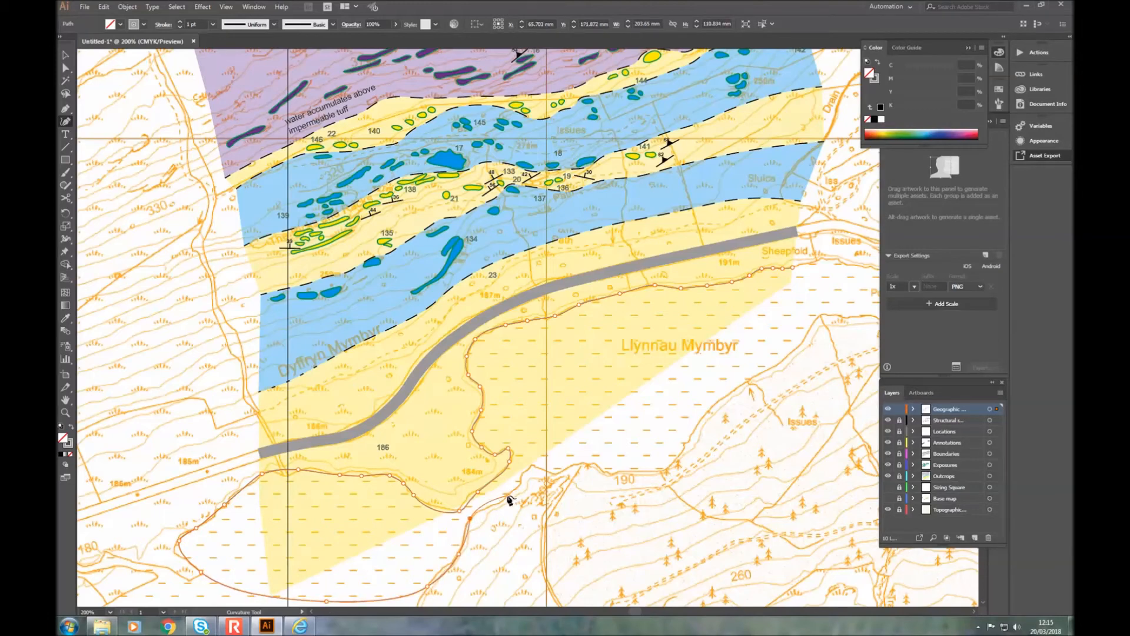
# Step: Trace the eastern lake's southern and eastern shore and close the path at its starting point below Sheepfold
pyautogui.click(528, 465)
pyautogui.click(587, 463)
pyautogui.click(612, 472)
pyautogui.click(667, 466)
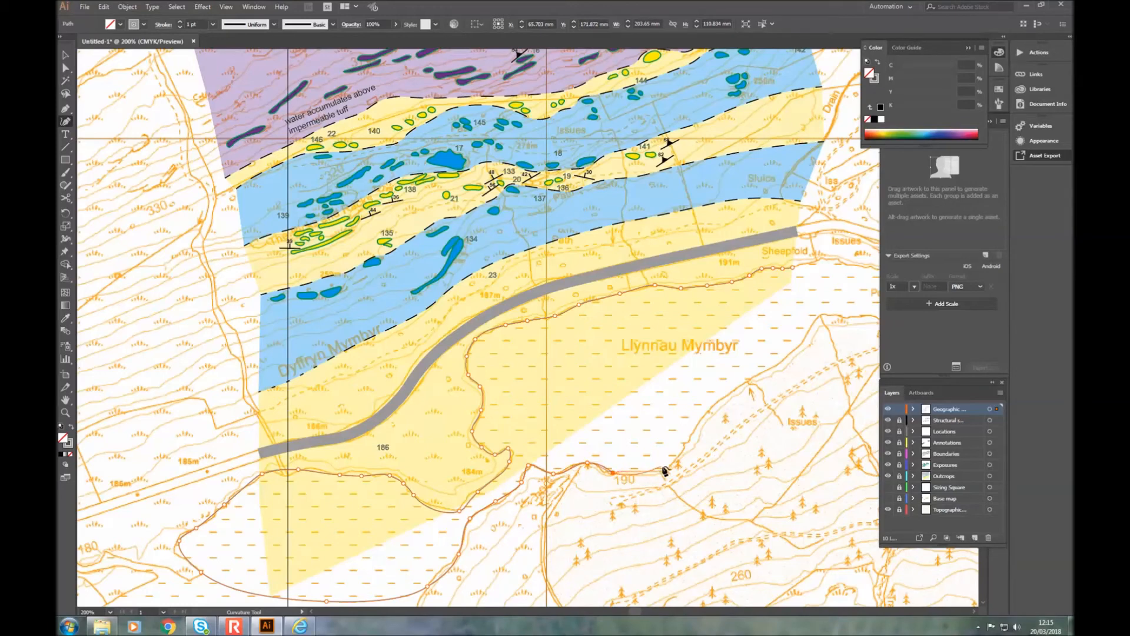
pyautogui.click(691, 429)
pyautogui.click(747, 381)
pyautogui.click(786, 354)
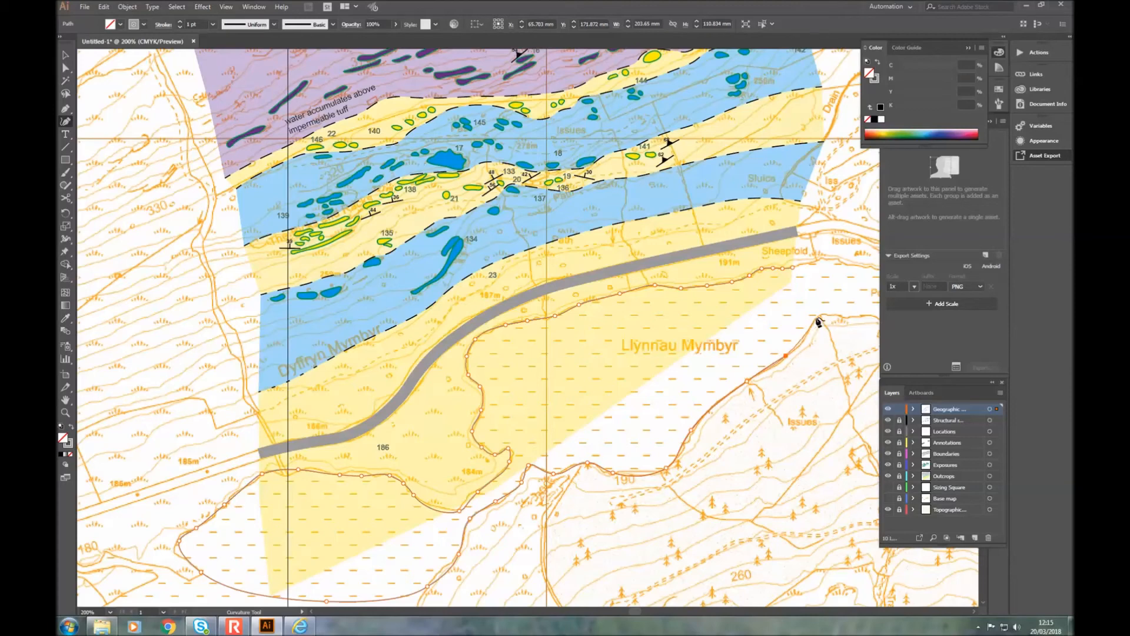
pyautogui.click(818, 292)
pyautogui.click(792, 268)
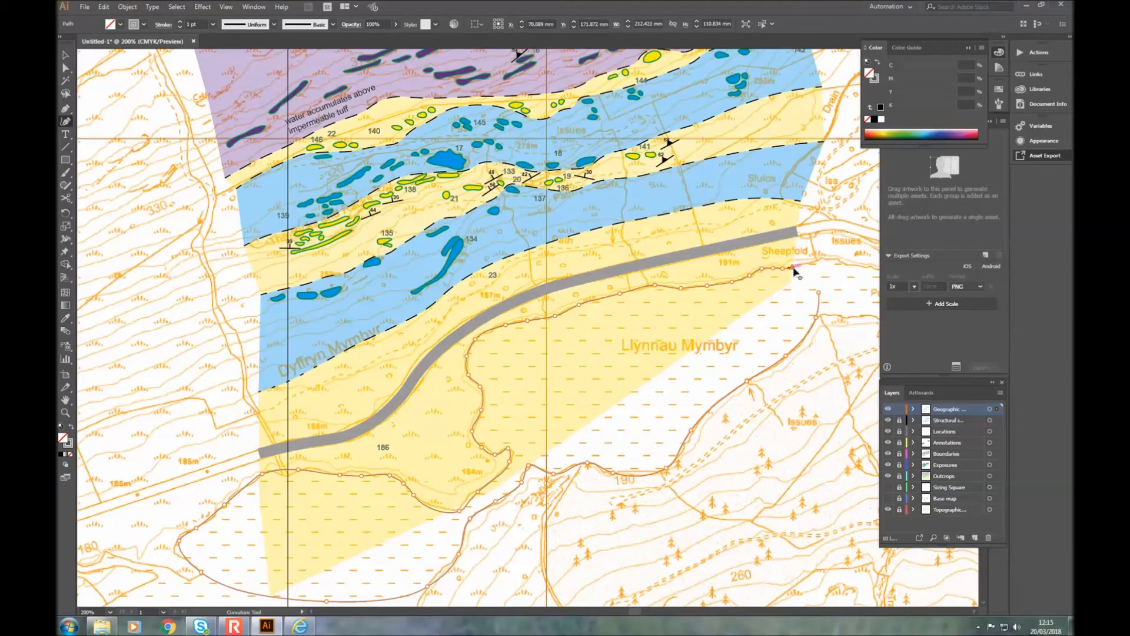
# Step: Give the closed lake shape a white fill and a black stroke, and leave it deselected
pyautogui.click(119, 24)
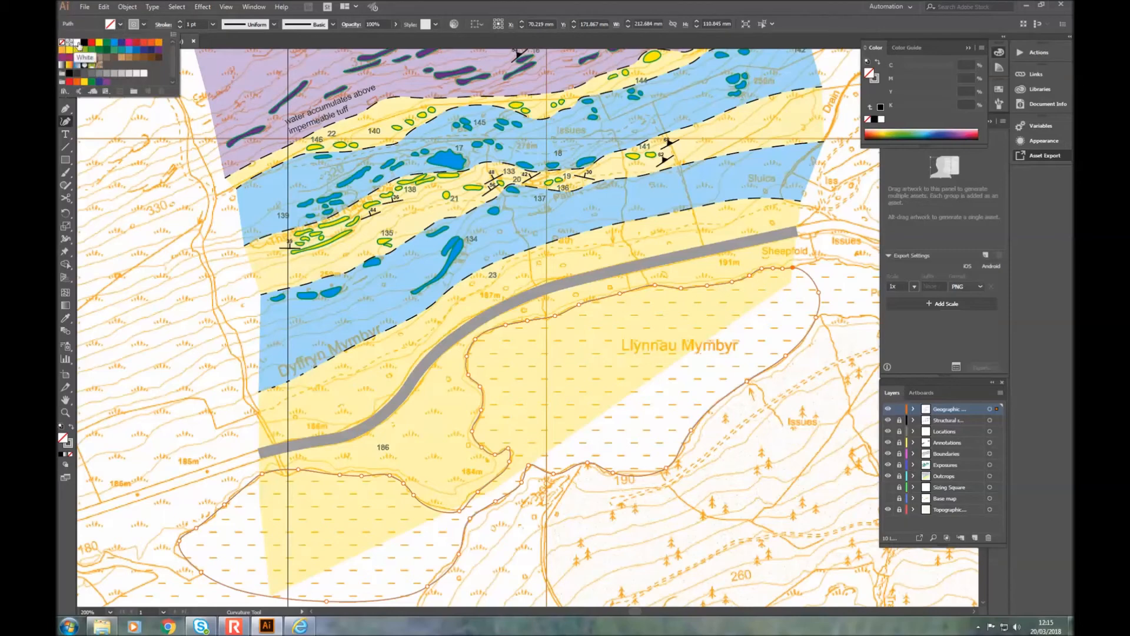
pyautogui.click(77, 42)
pyautogui.click(142, 25)
pyautogui.click(84, 42)
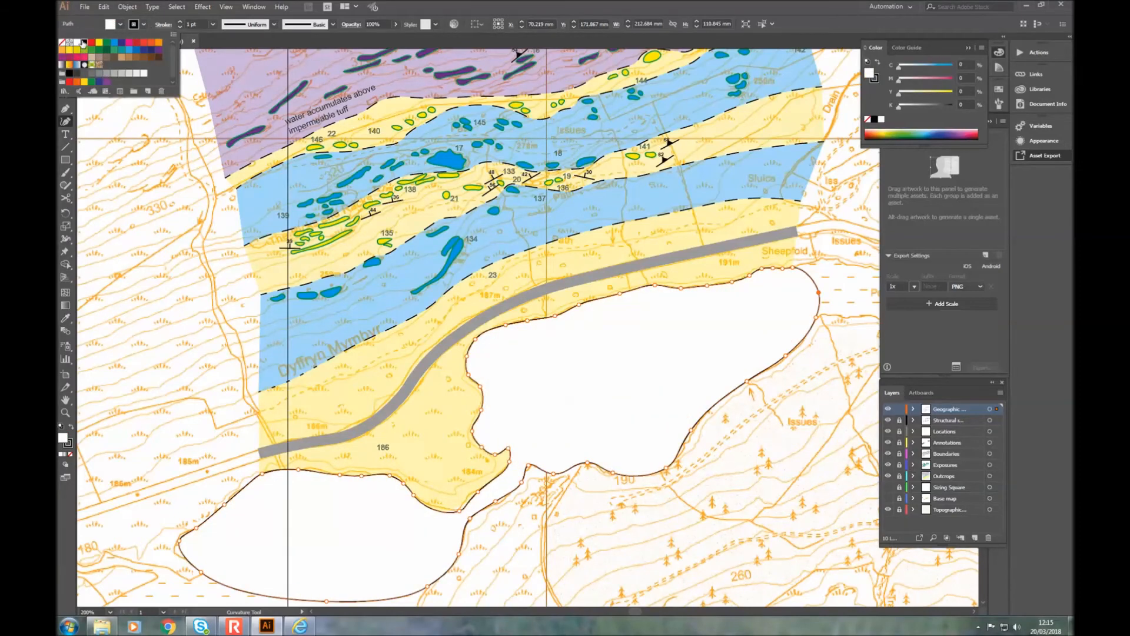
pyautogui.click(531, 4)
pyautogui.scroll(2, 158, 233)
pyautogui.scroll(1, 157, 233)
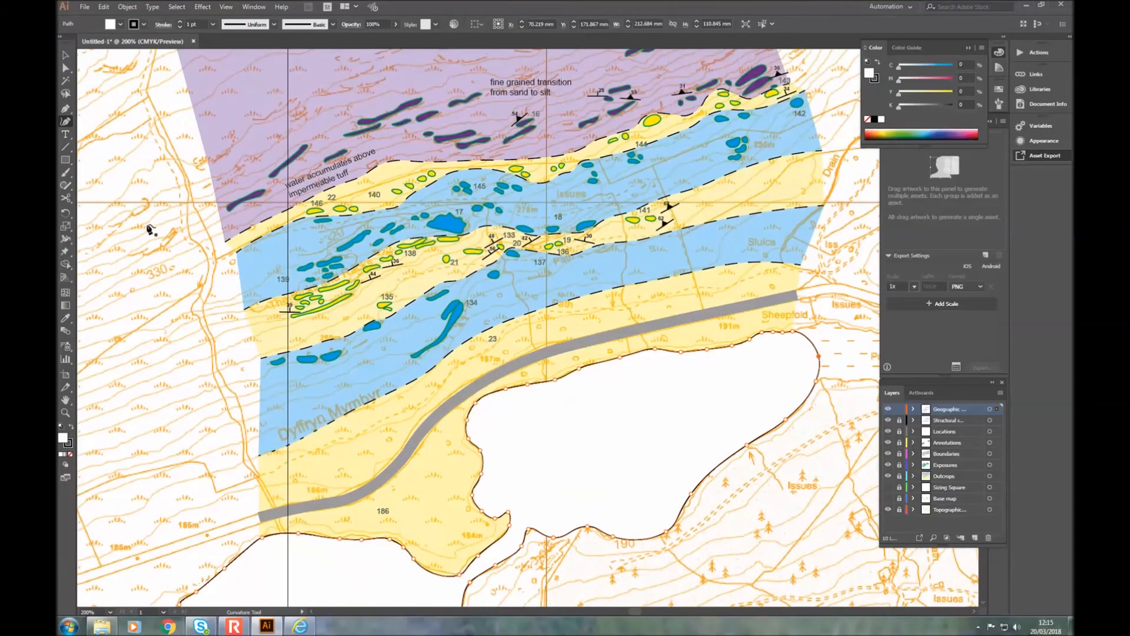
pyautogui.click(63, 57)
pyautogui.click(132, 365)
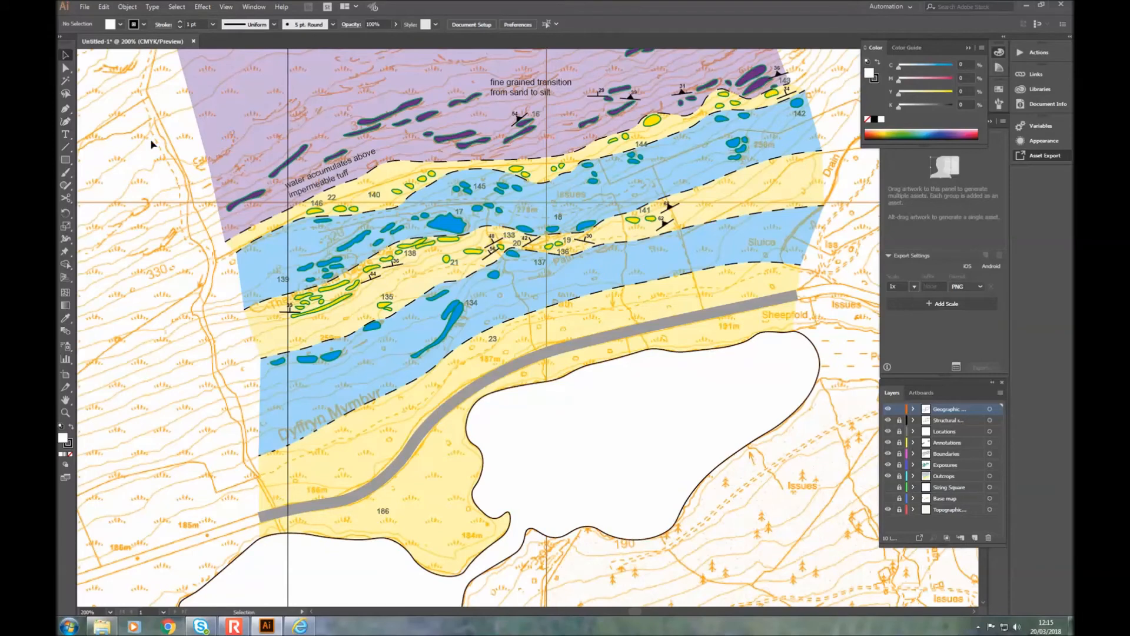
# Step: Start tracing the stream from the Issues label down towards location 141 with the Curvature tool, and set its fill to none
pyautogui.click(65, 121)
pyautogui.click(583, 201)
pyautogui.click(593, 196)
pyautogui.click(604, 192)
pyautogui.click(612, 194)
pyautogui.click(624, 227)
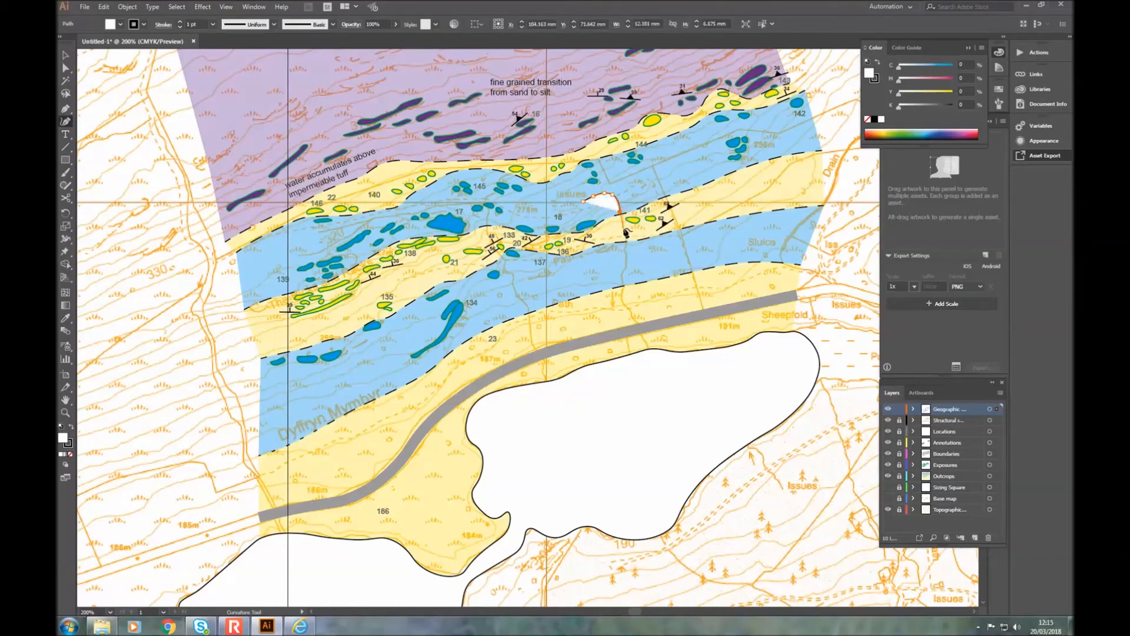
pyautogui.click(119, 24)
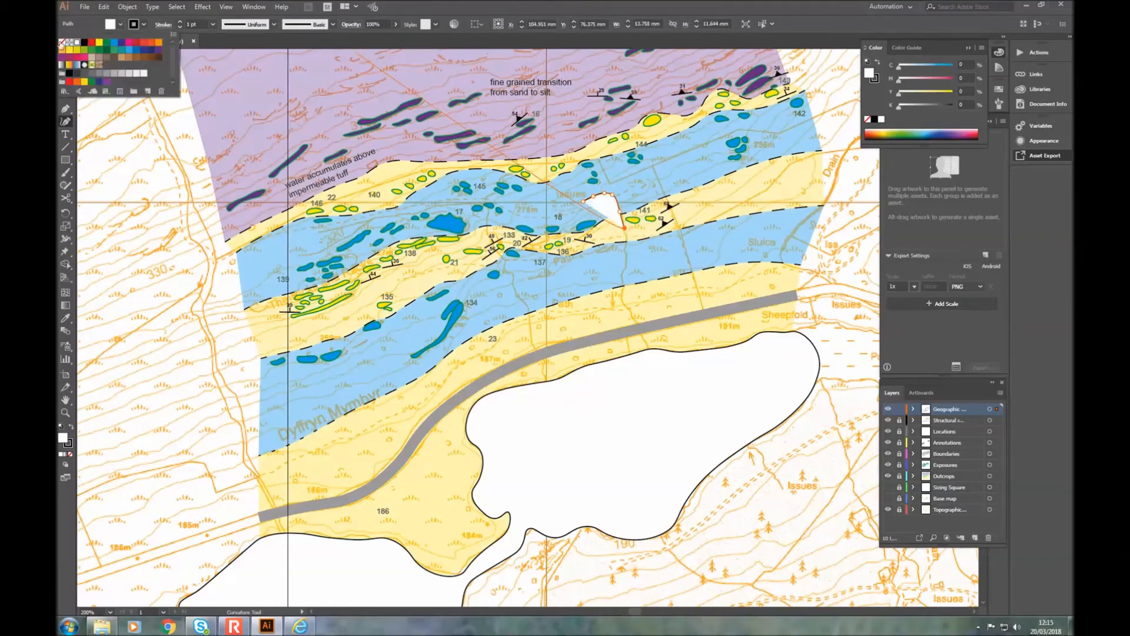
pyautogui.click(61, 43)
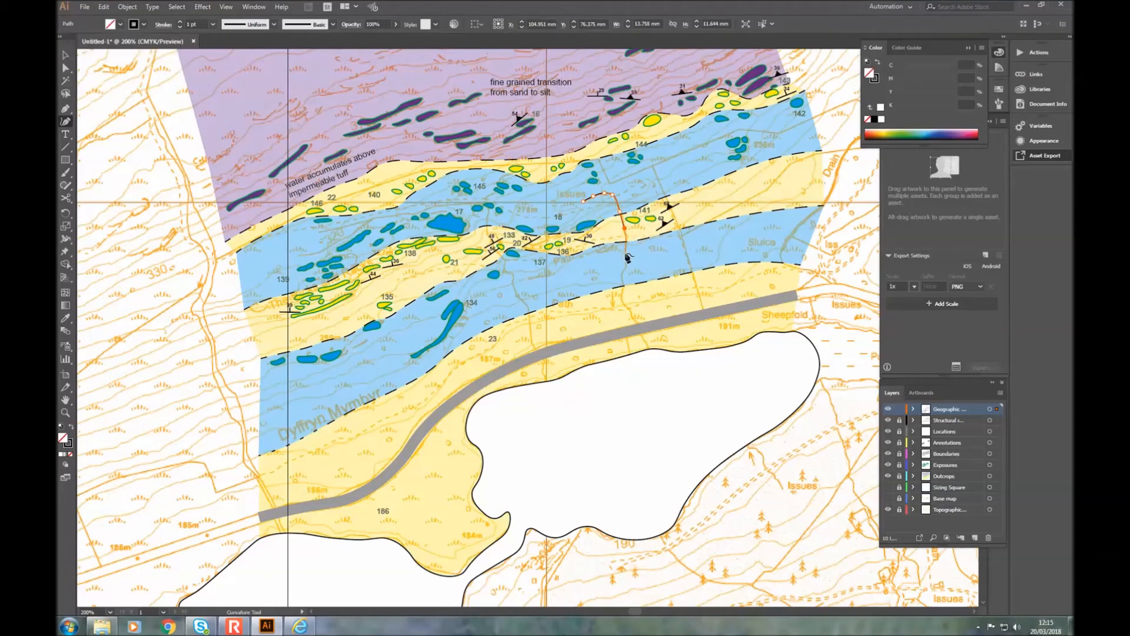
# Step: Extend the eastern stream southwards across the road to the lake's northern shore
pyautogui.click(624, 276)
pyautogui.click(624, 301)
pyautogui.click(635, 321)
pyautogui.press('Escape')
pyautogui.click(651, 353)
pyautogui.click(64, 54)
pyautogui.click(103, 113)
pyautogui.click(65, 122)
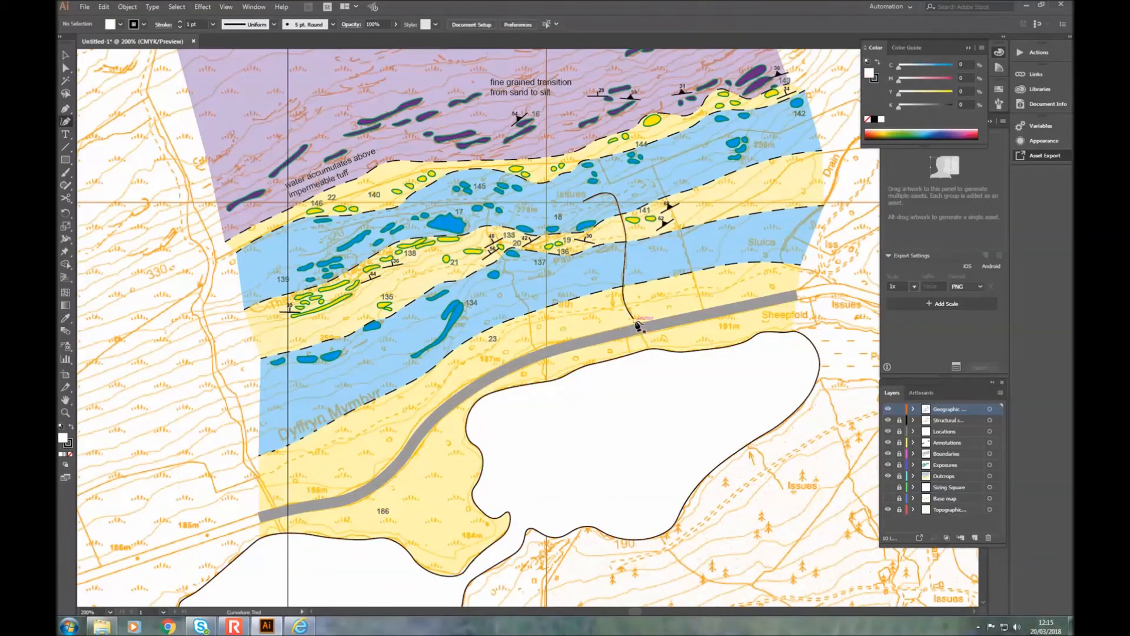
pyautogui.click(638, 325)
pyautogui.click(648, 347)
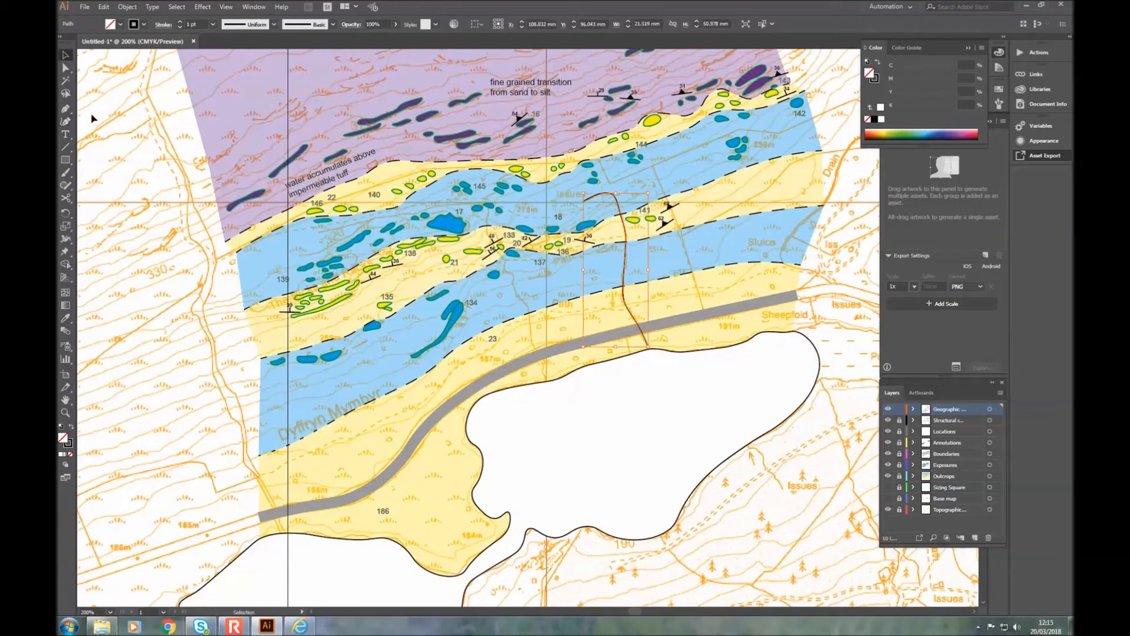
# Step: Trace a second stream from just east of location 17, past location 133 and across the road to the lake's northern shore
pyautogui.press('Escape')
pyautogui.click(488, 209)
pyautogui.click(488, 234)
pyautogui.click(512, 275)
pyautogui.click(516, 294)
pyautogui.click(526, 306)
pyautogui.click(530, 332)
pyautogui.click(541, 365)
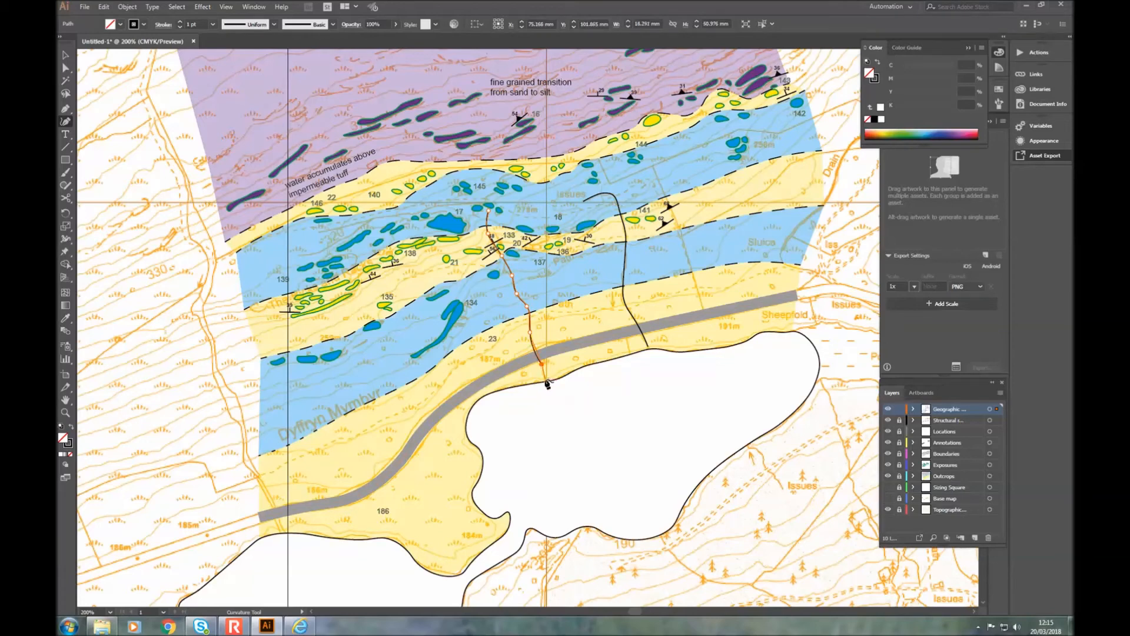
pyautogui.click(545, 379)
pyautogui.click(65, 54)
pyautogui.click(417, 240)
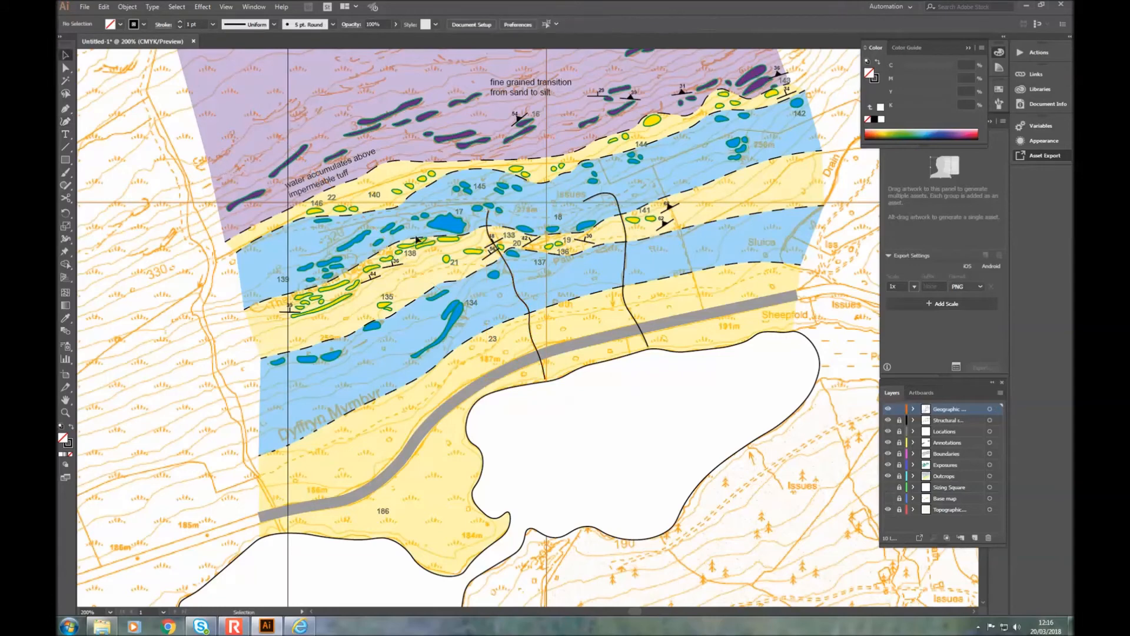
# Step: Change the stroke colour of both traced streams to a dark blue swatch
pyautogui.click(533, 338)
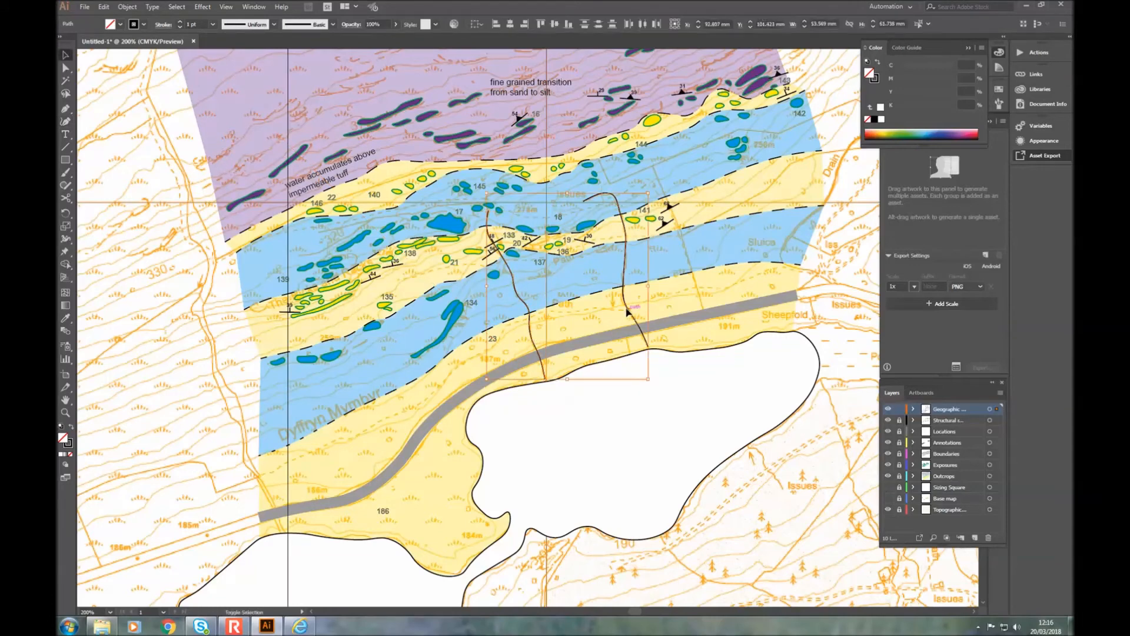
pyautogui.click(144, 24)
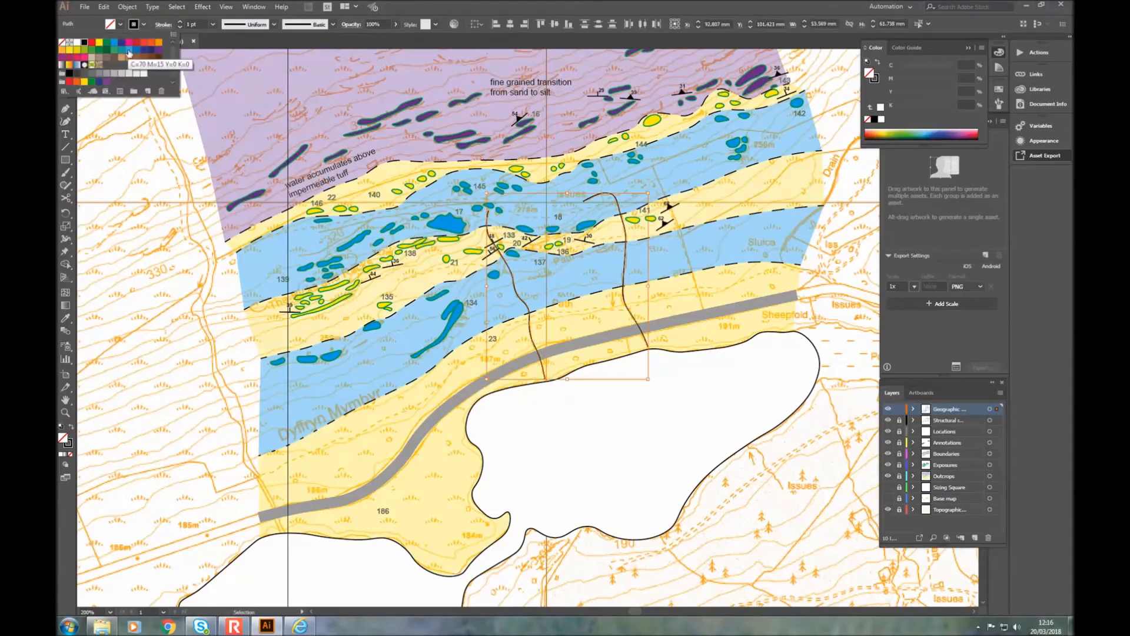
pyautogui.click(115, 43)
pyautogui.click(122, 44)
pyautogui.click(141, 175)
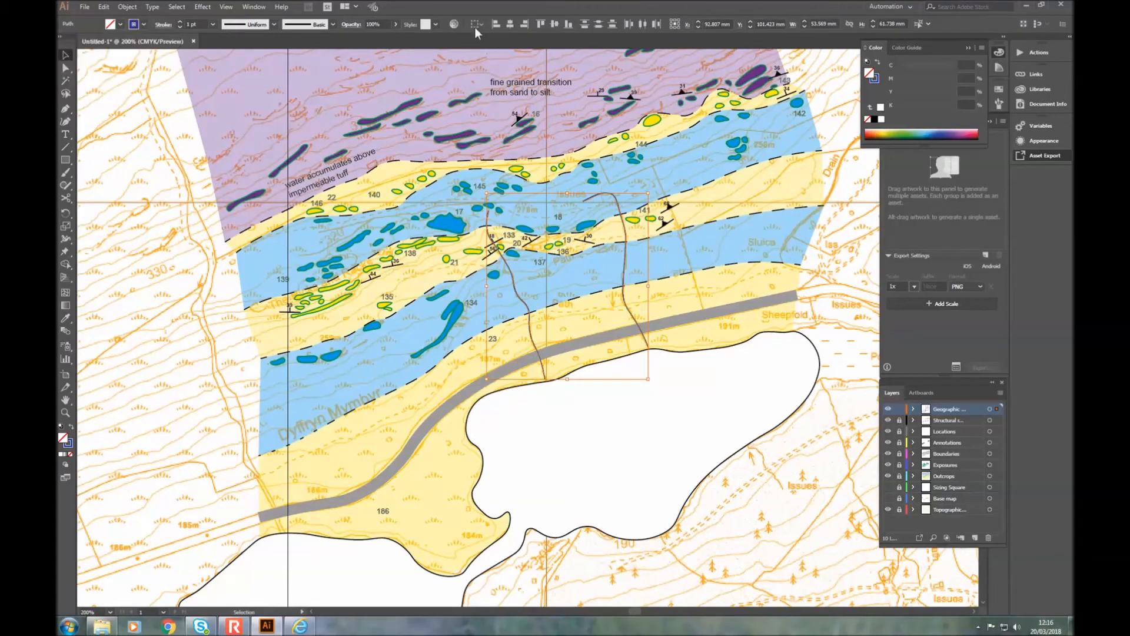
pyautogui.click(622, 419)
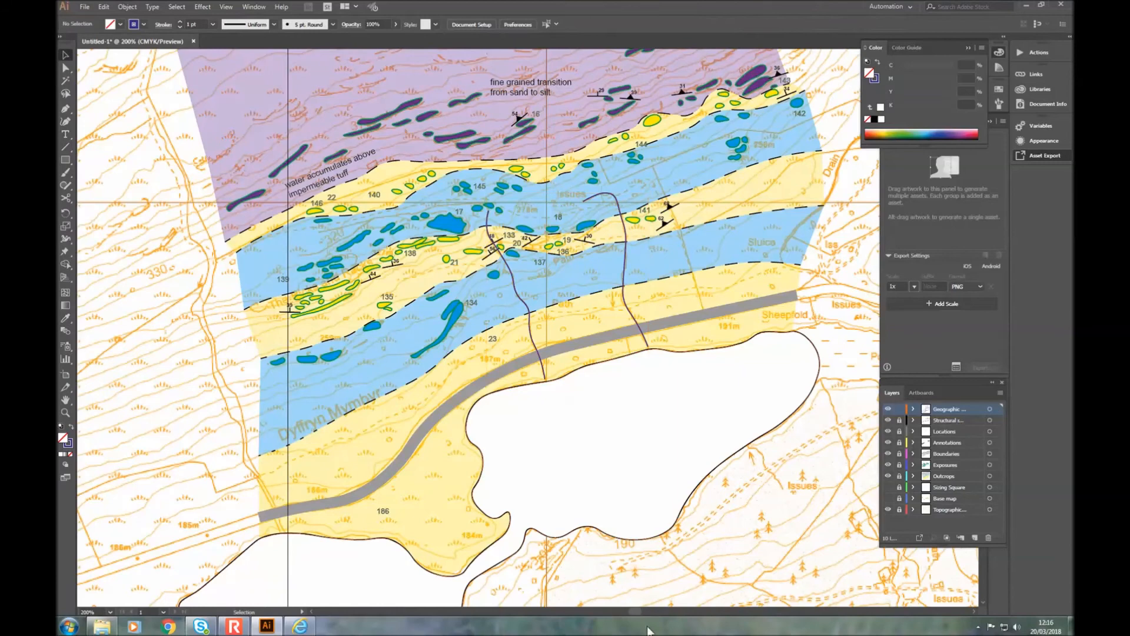
# Step: Change the lake outline's stroke to the same dark blue swatch as the streams
pyautogui.click(622, 419)
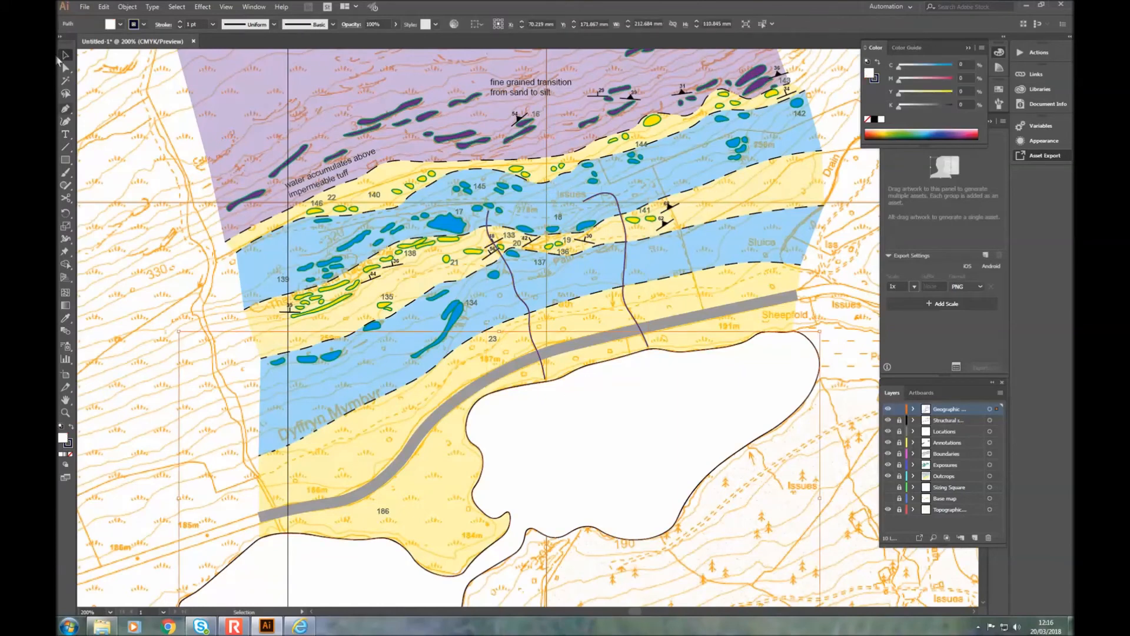
pyautogui.click(141, 23)
pyautogui.click(122, 46)
pyautogui.click(93, 219)
pyautogui.click(183, 95)
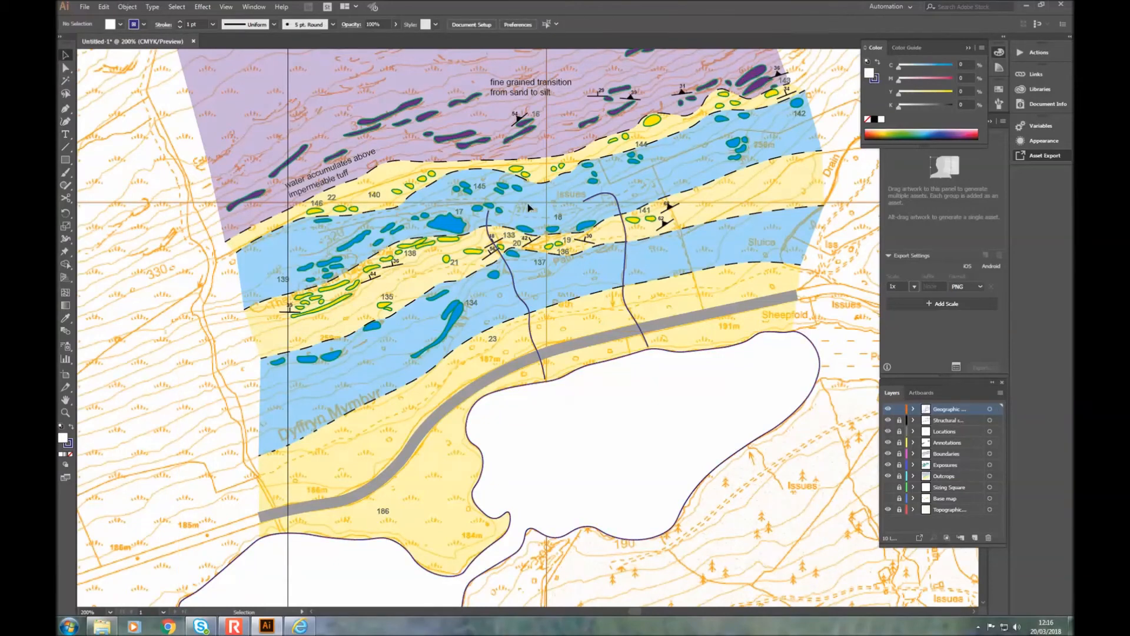
pyautogui.scroll(3, 408, 302)
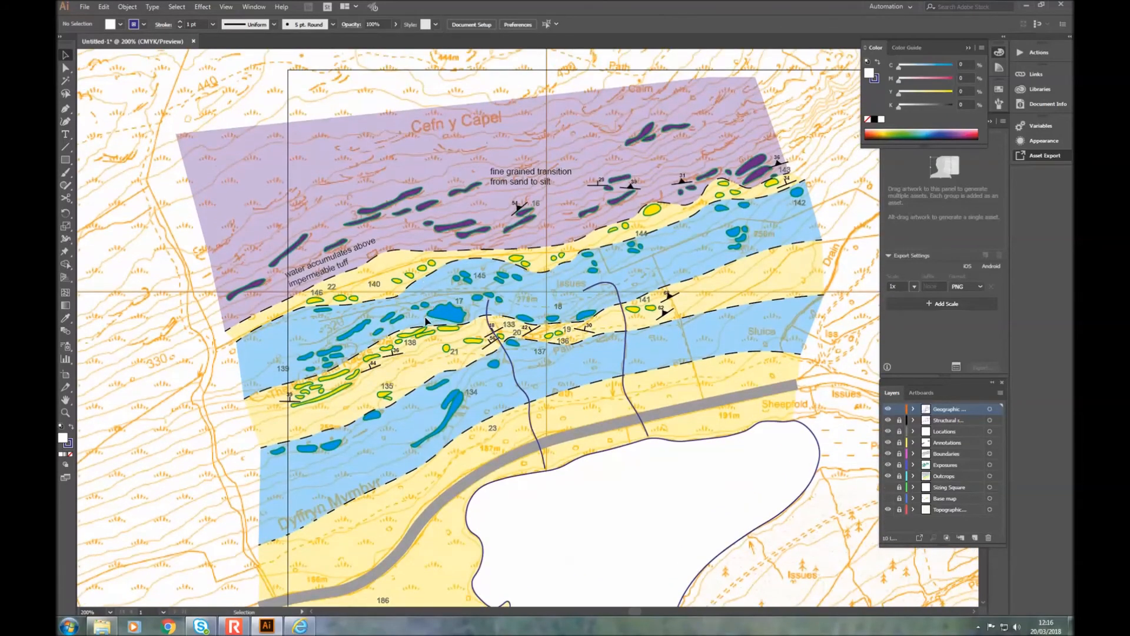
pyautogui.scroll(1, 296, 286)
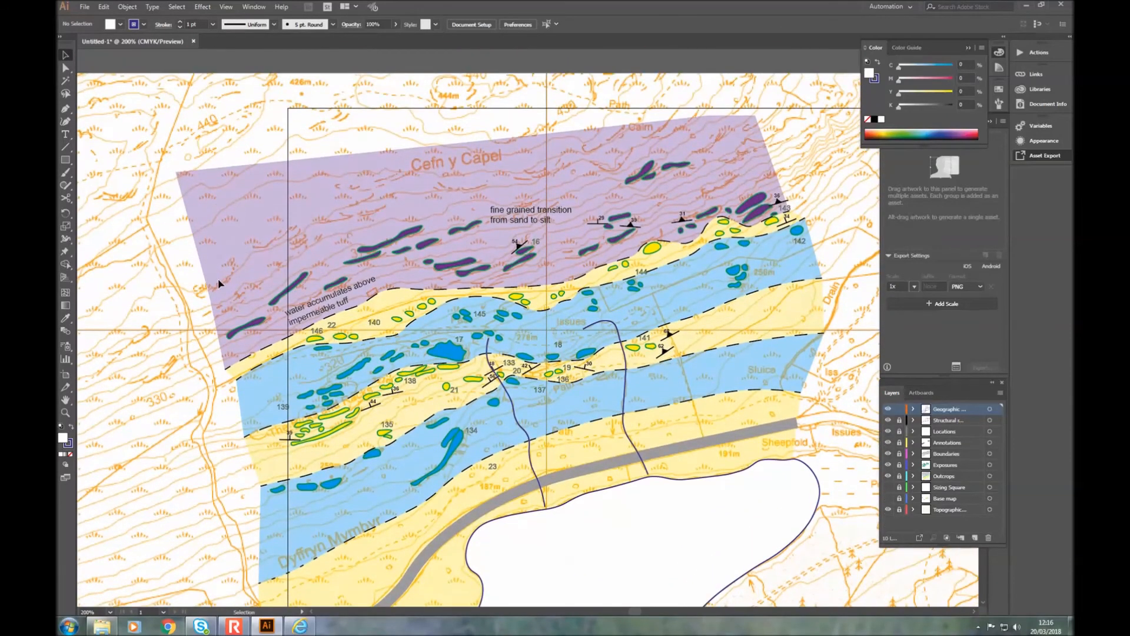
pyautogui.scroll(-2, 218, 280)
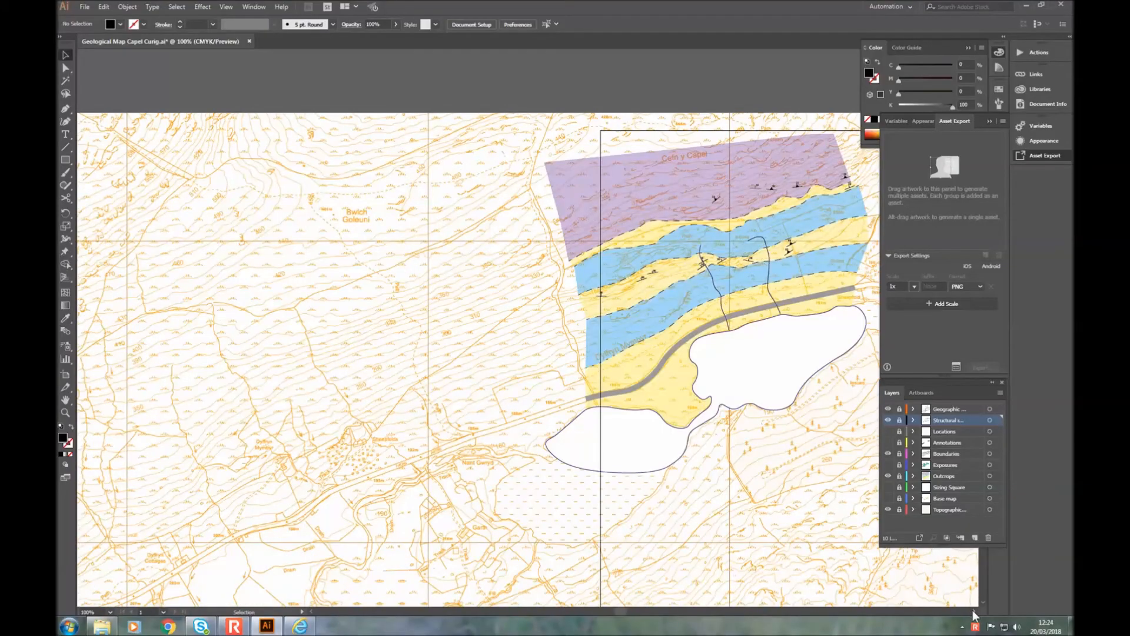
# Step: Make the Geographic layer the active layer
pyautogui.click(974, 612)
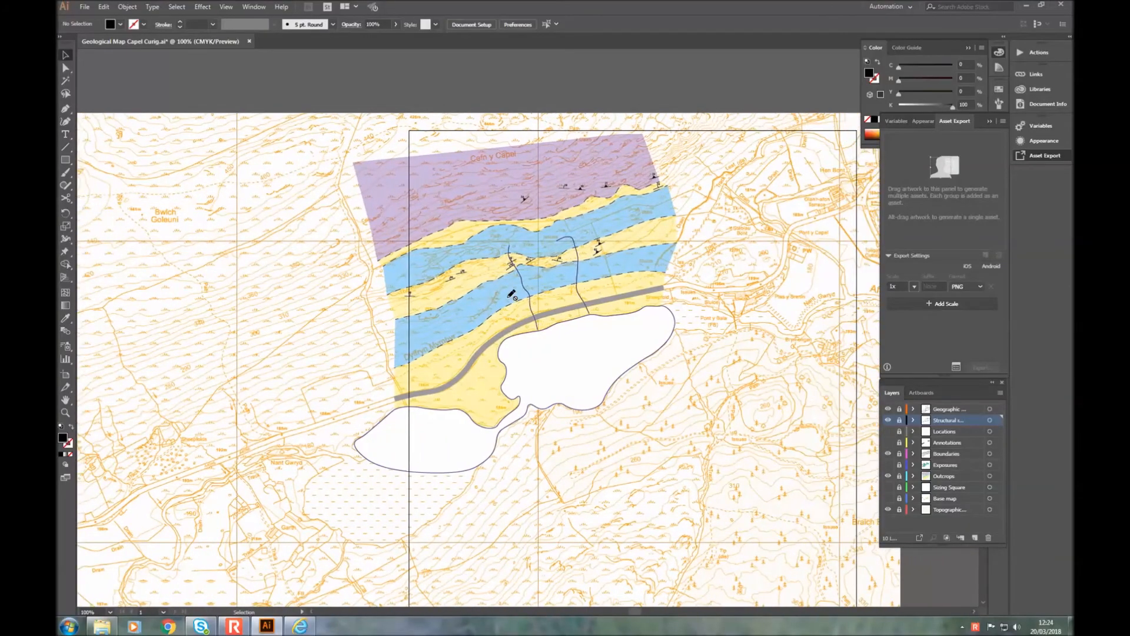
pyautogui.scroll(-2, 511, 294)
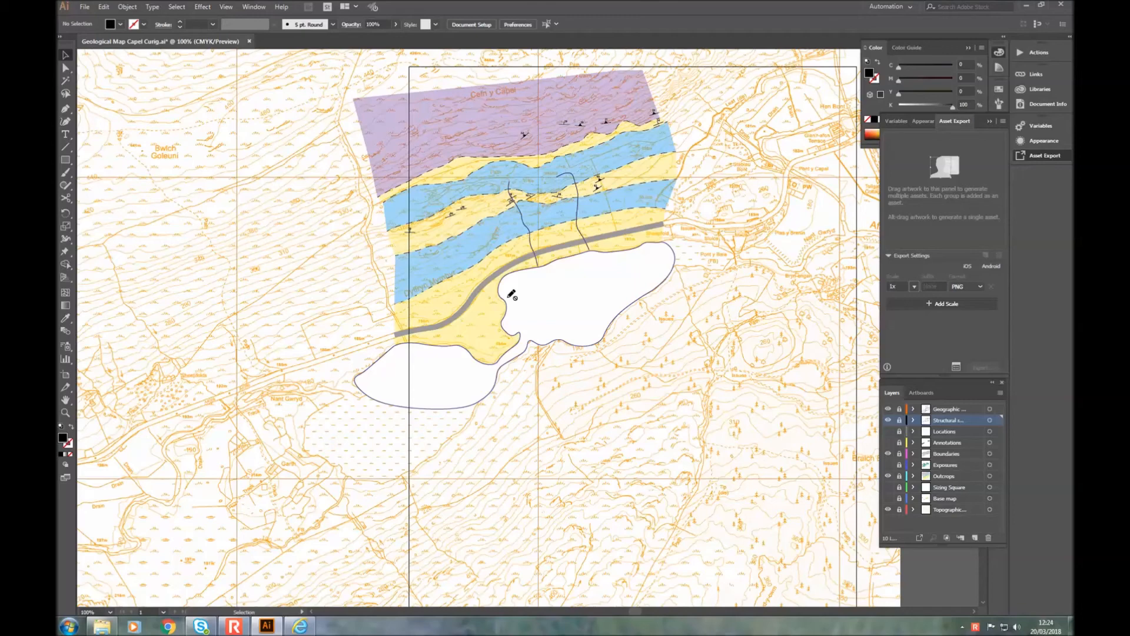
pyautogui.scroll(2, 511, 295)
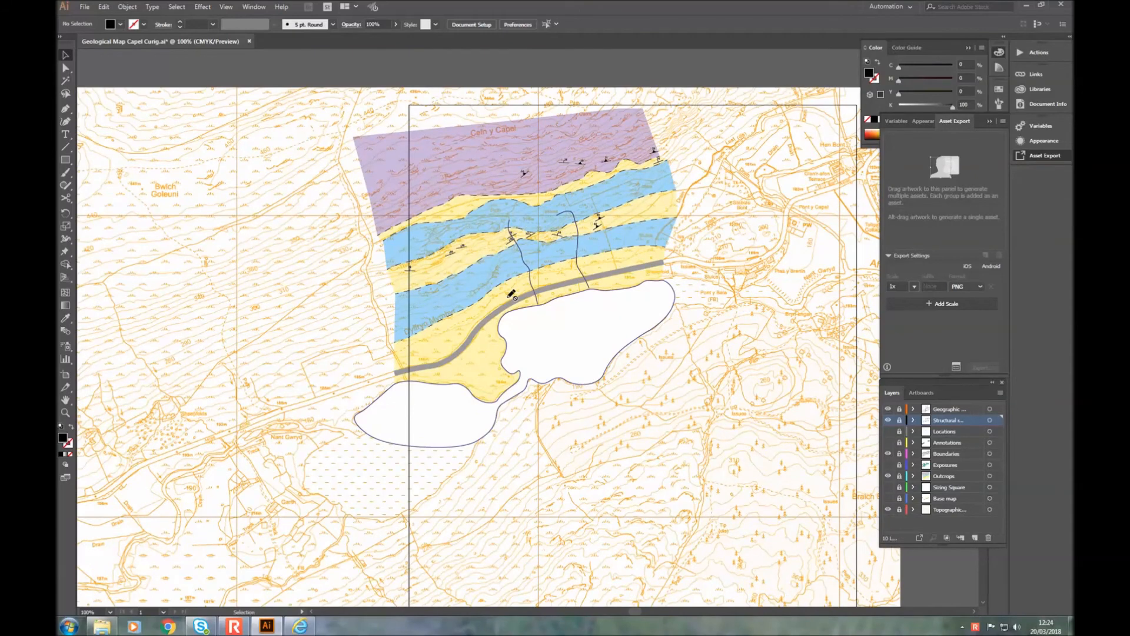
pyautogui.click(975, 612)
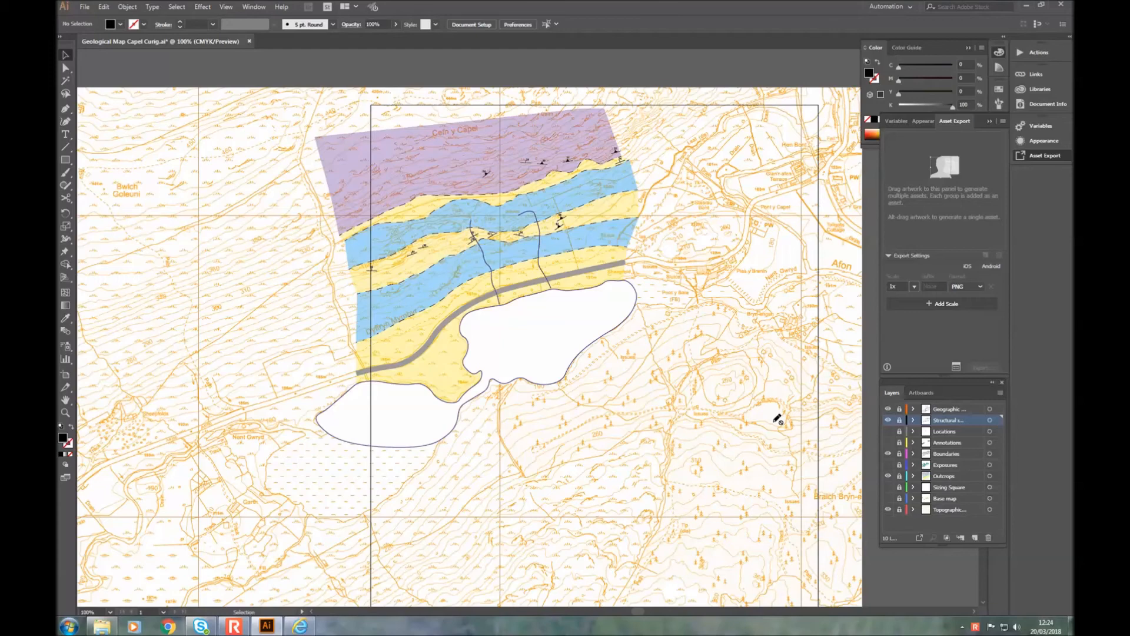
pyautogui.click(974, 612)
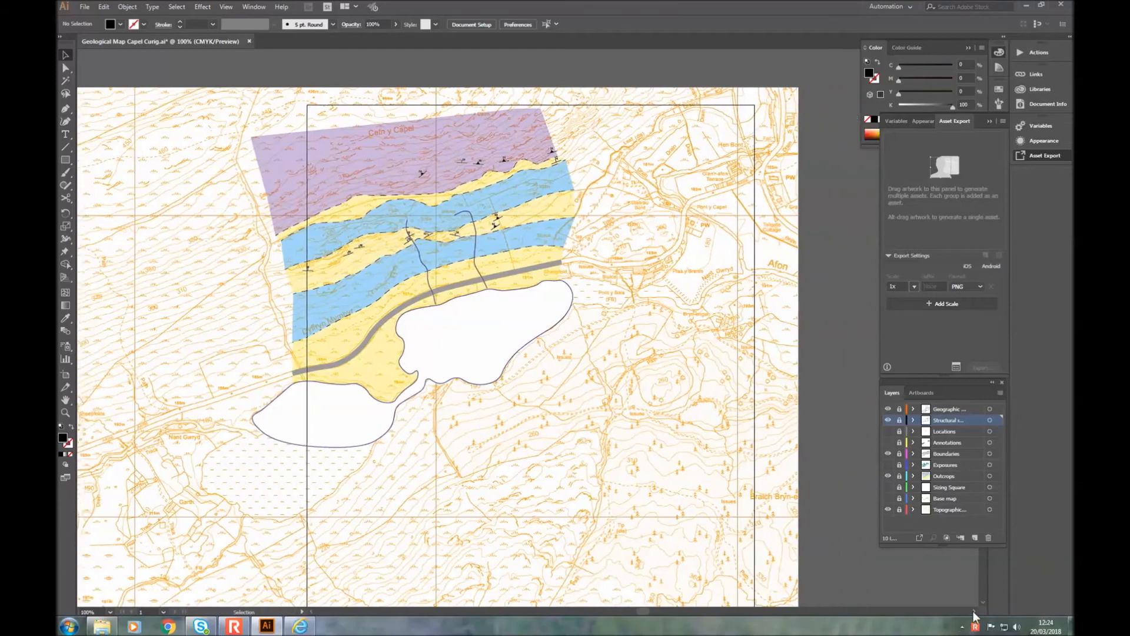
pyautogui.click(948, 407)
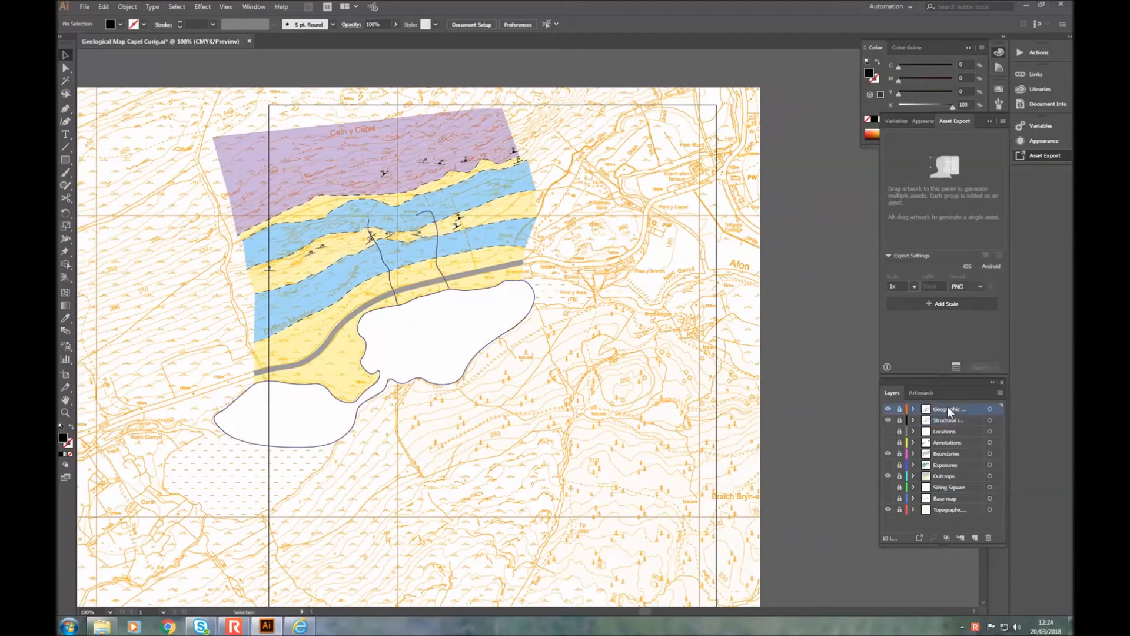
# Step: Add two new layers named Grid and Key above the Geographic layer
pyautogui.click(973, 537)
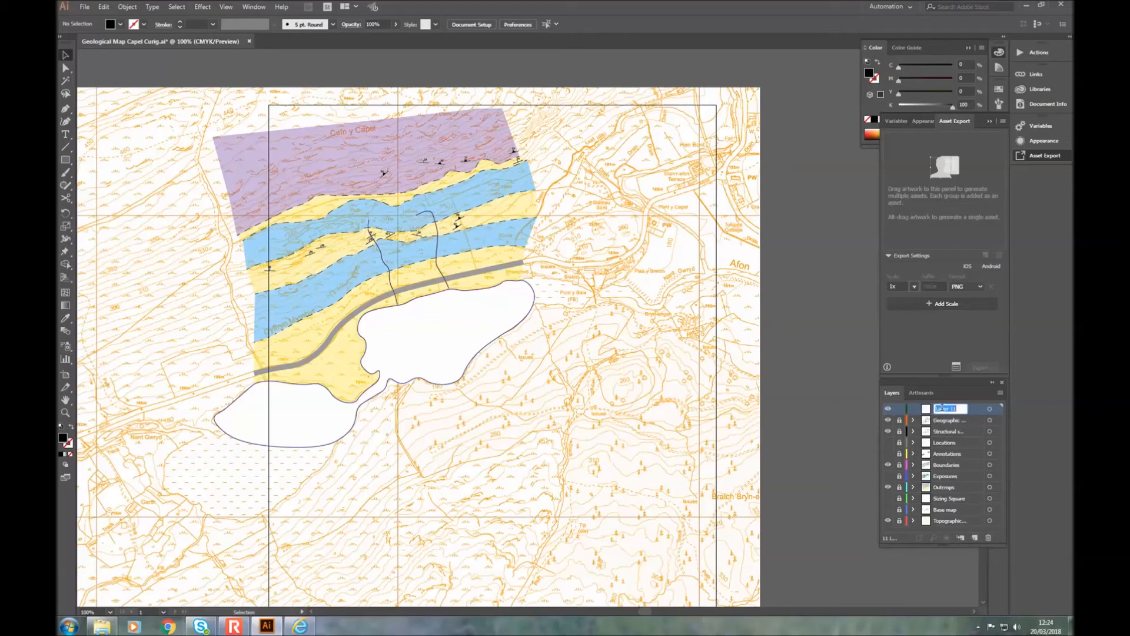
pyautogui.write('g')
pyautogui.press('Return')
pyautogui.click(978, 539)
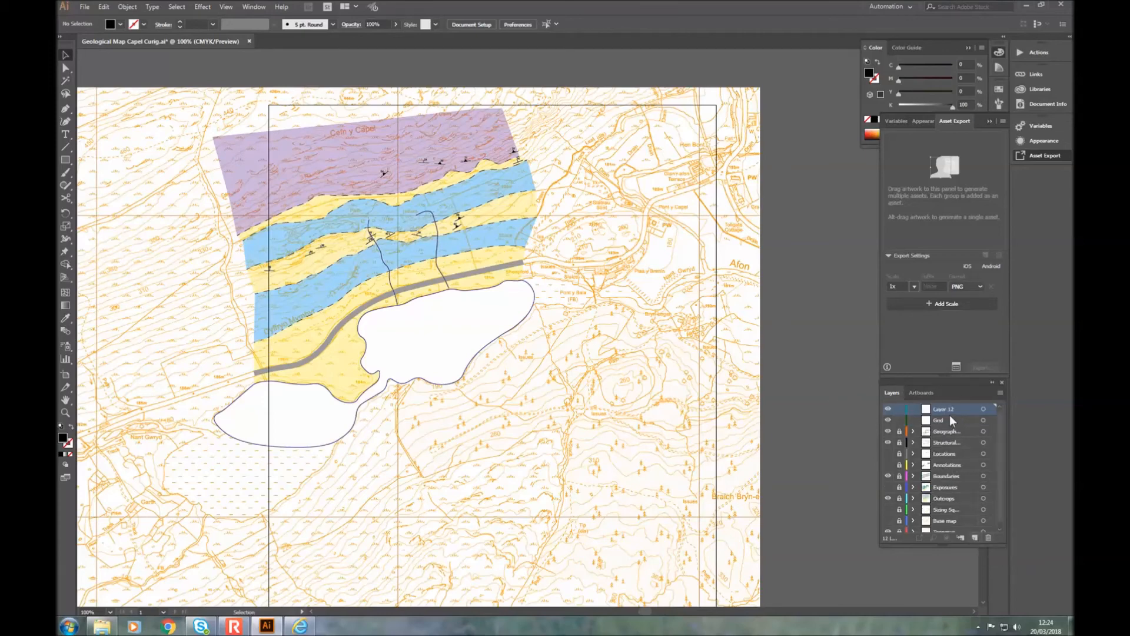
pyautogui.doubleClick(942, 410)
pyautogui.write('Key')
# Step: Add two more layers named Stratigraphic column and Cross section above the Key layer
pyautogui.click(976, 539)
pyautogui.doubleClick(942, 407)
pyautogui.write('S')
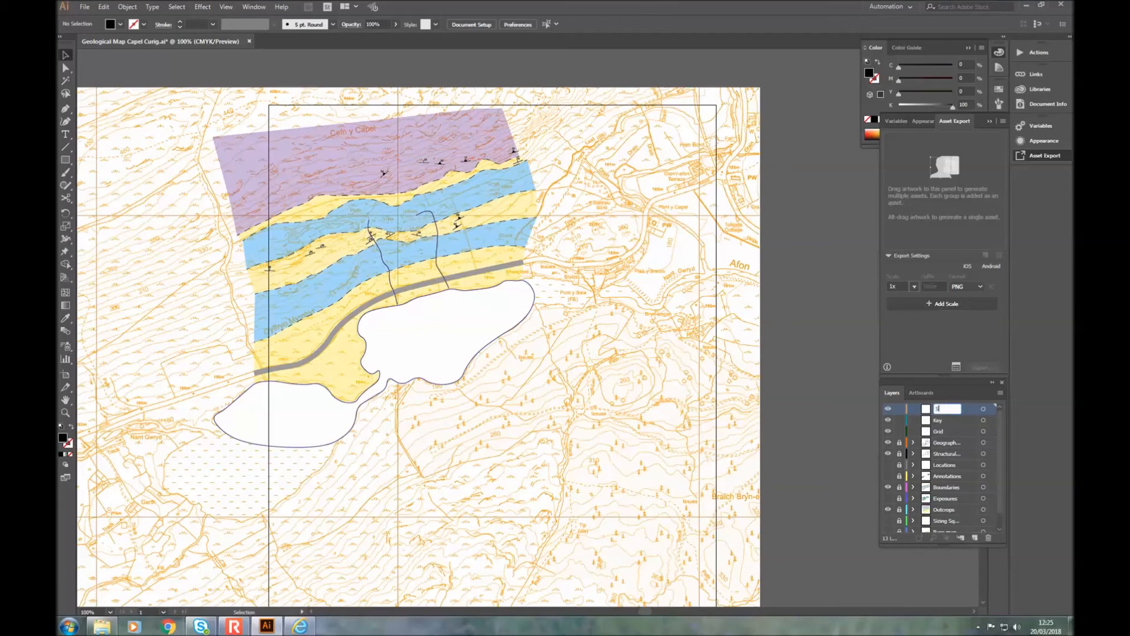
pyautogui.write('tratigraphic')
pyautogui.write(' column')
pyautogui.click(974, 536)
pyautogui.write('C')
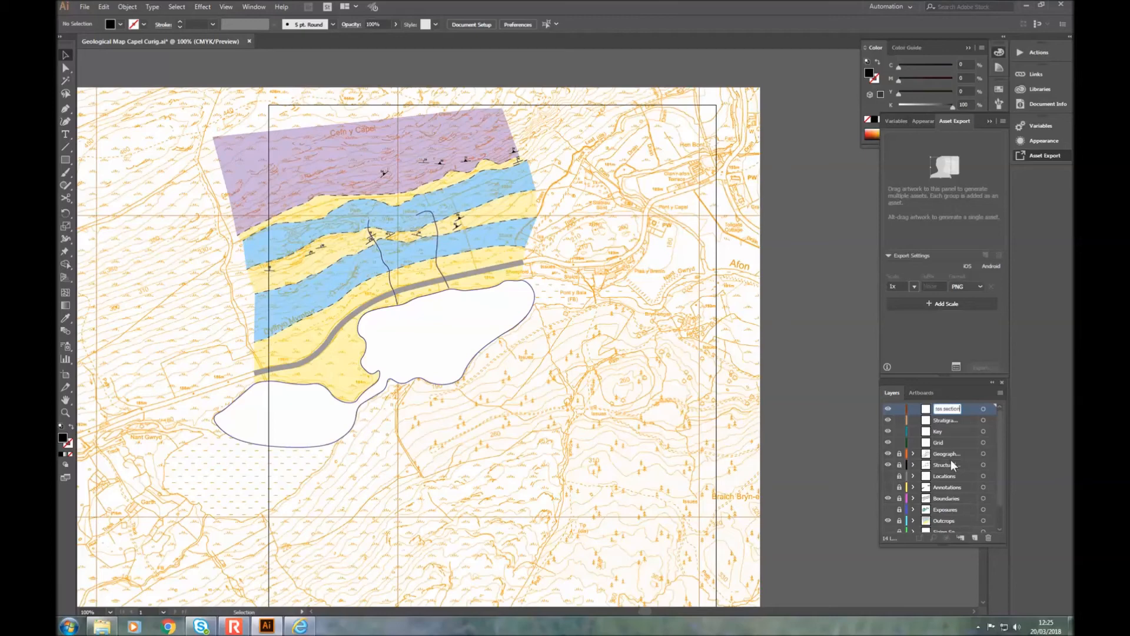
# Step: Make the Grid layer active and lock the Cross section, Stratigraphic column and Key layers
pyautogui.click(945, 444)
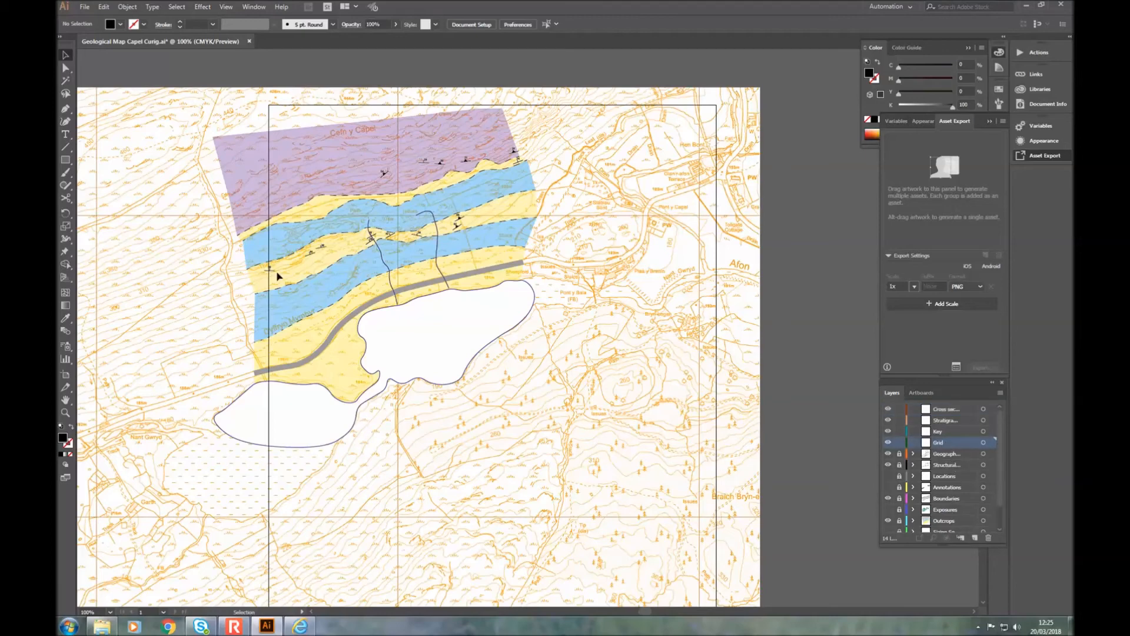
pyautogui.click(66, 147)
pyautogui.moveTo(899, 431); pyautogui.dragTo(899, 408)
# Step: Create a line segment 100 mm long at an angle of 0°, starting west of the coloured map area
pyautogui.click(135, 254)
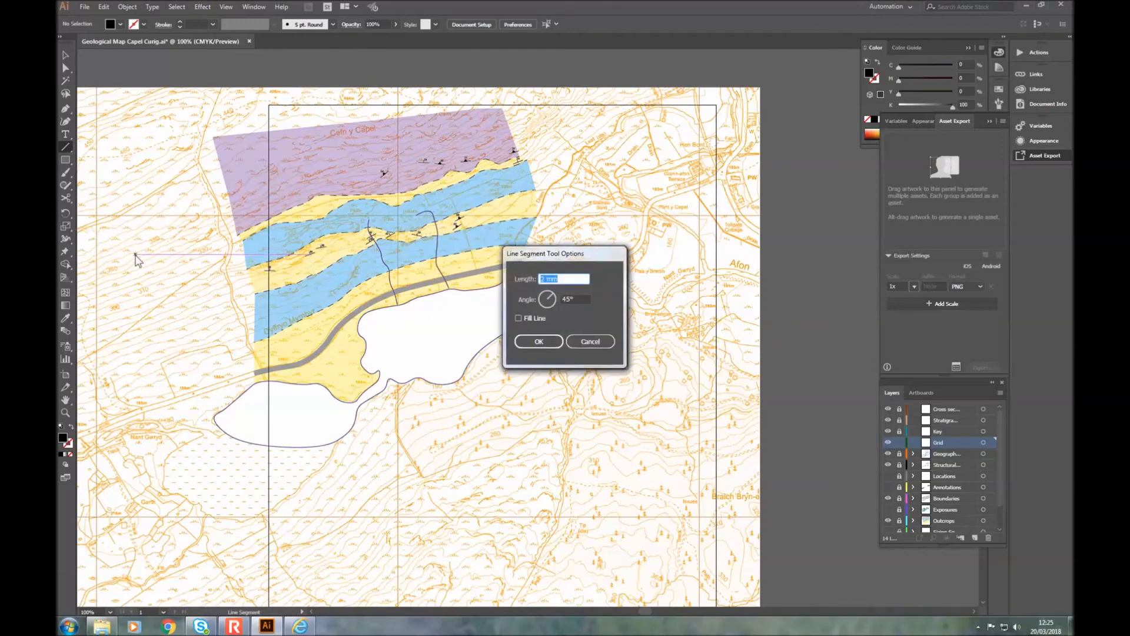
pyautogui.press('Tab')
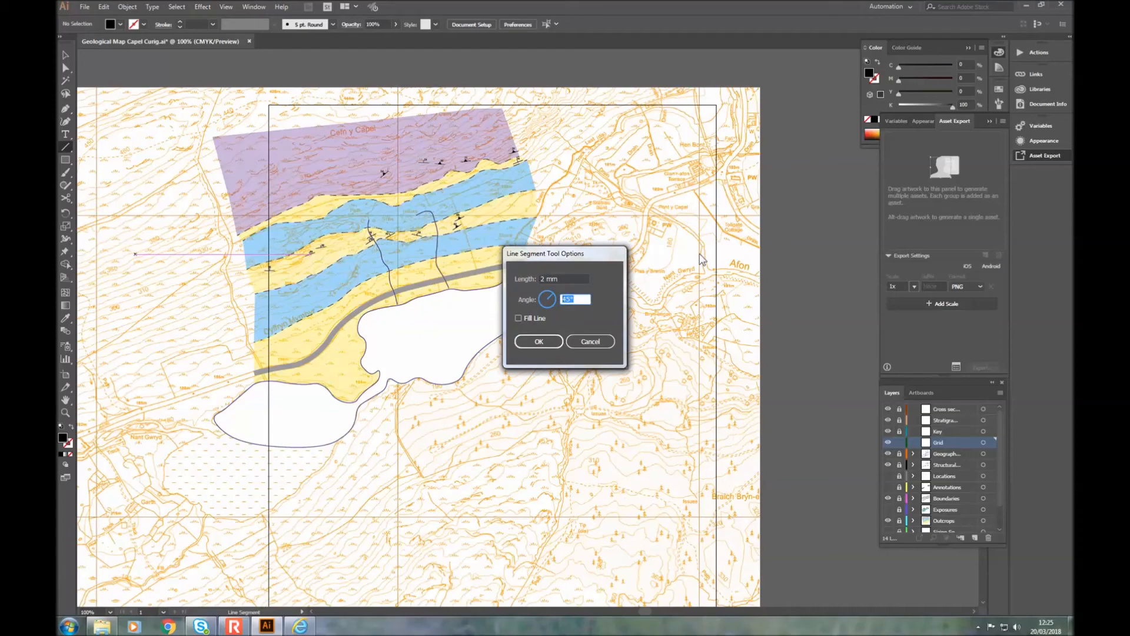
pyautogui.write('0')
pyautogui.hotkey('shift', 'Tab')
pyautogui.write('1')
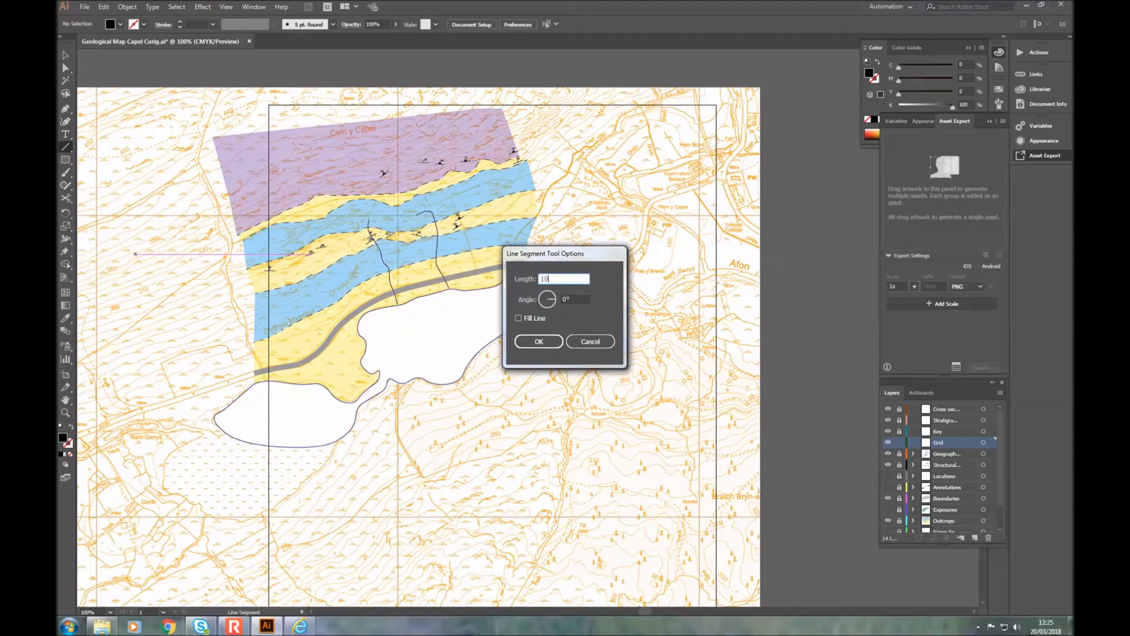
pyautogui.write('00')
pyautogui.press('Return')
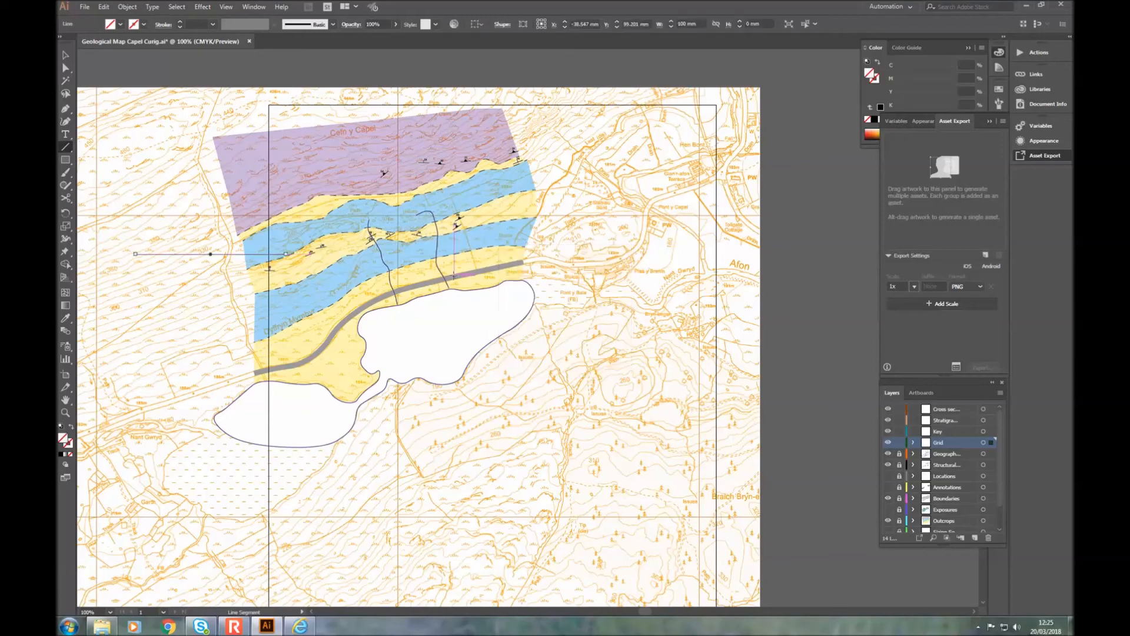
# Step: Give the new line a black stroke and move it onto the topographic map's northern horizontal grid line
pyautogui.click(65, 53)
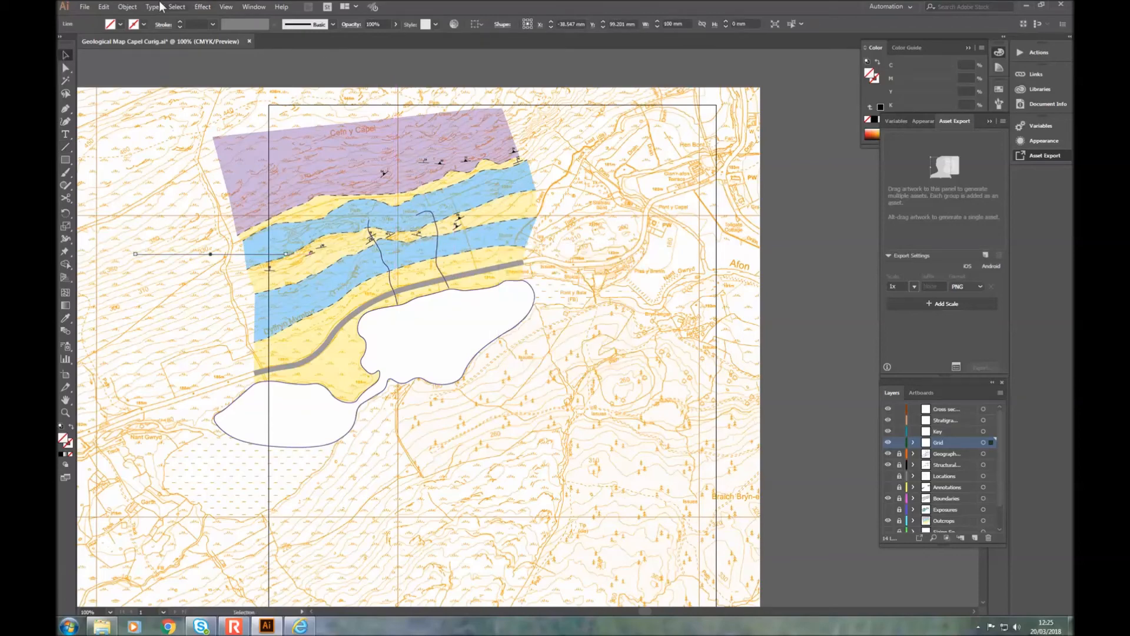
pyautogui.click(143, 24)
pyautogui.click(84, 42)
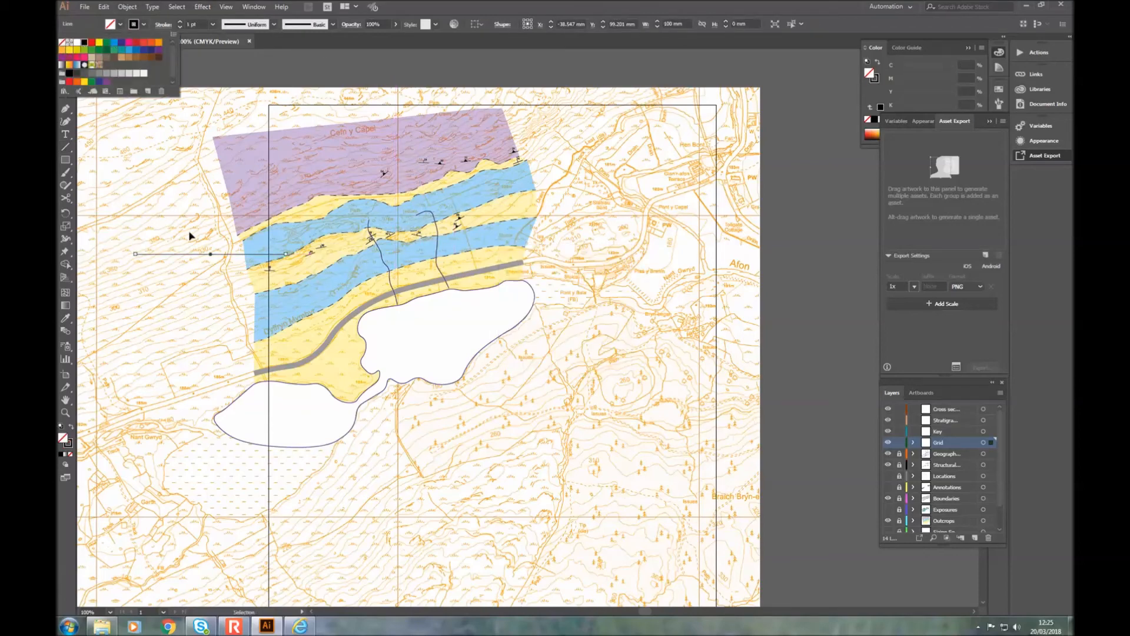
pyautogui.click(179, 260)
pyautogui.click(191, 258)
pyautogui.moveTo(191, 256); pyautogui.dragTo(168, 216)
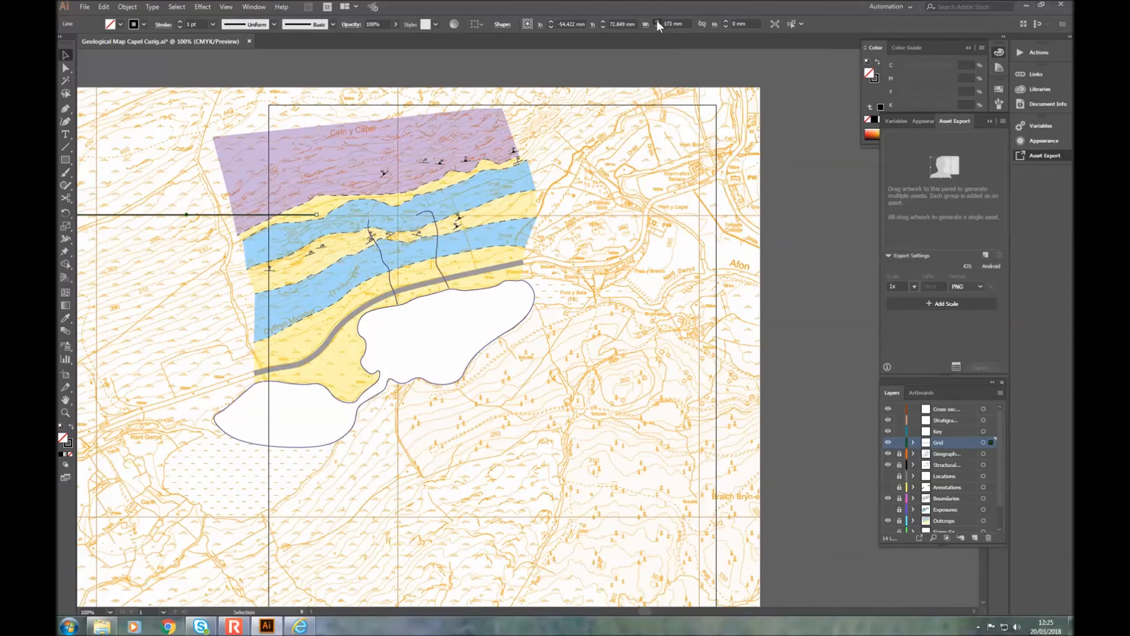
# Step: Set the horizontal grid line's width to 500 mm
pyautogui.click(657, 21)
pyautogui.write('500')
pyautogui.press('Return')
pyautogui.click(303, 612)
pyautogui.click(313, 610)
pyautogui.moveTo(313, 609); pyautogui.dragTo(313, 610)
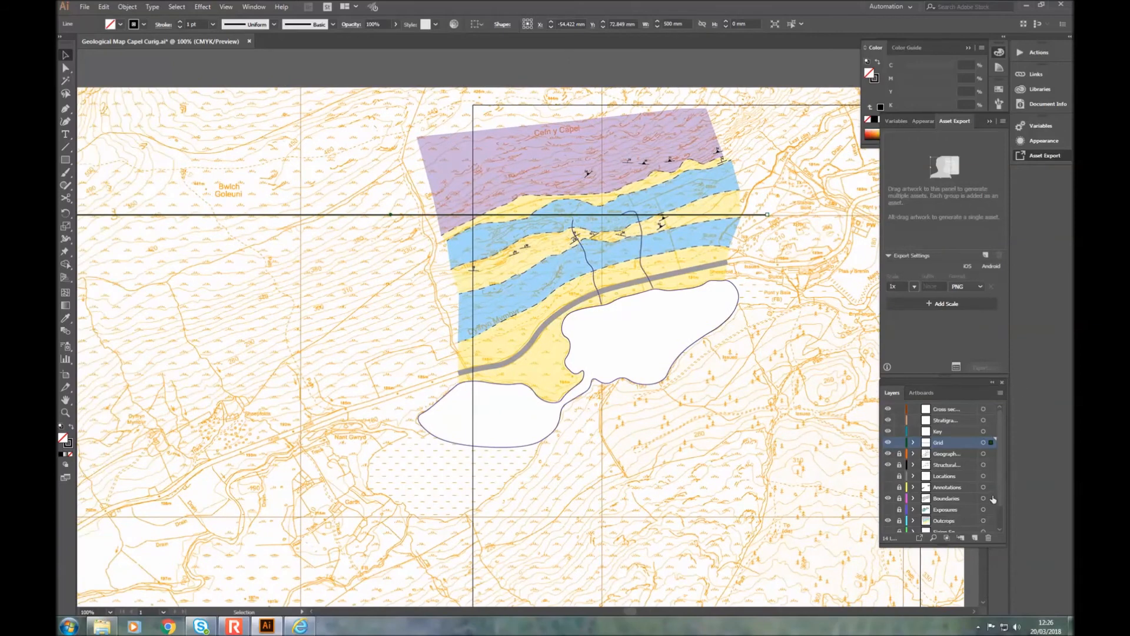
# Step: Unlock the Topographic layer and copy the width value of the topographic map image
pyautogui.scroll(-2, 998, 510)
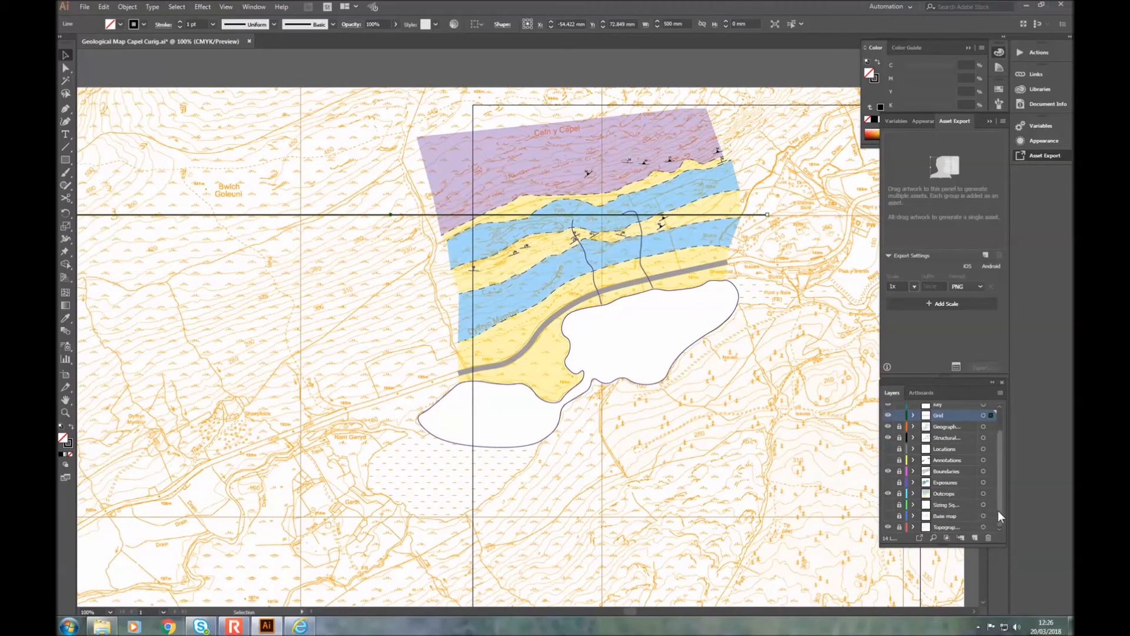
pyautogui.click(899, 528)
pyautogui.click(342, 125)
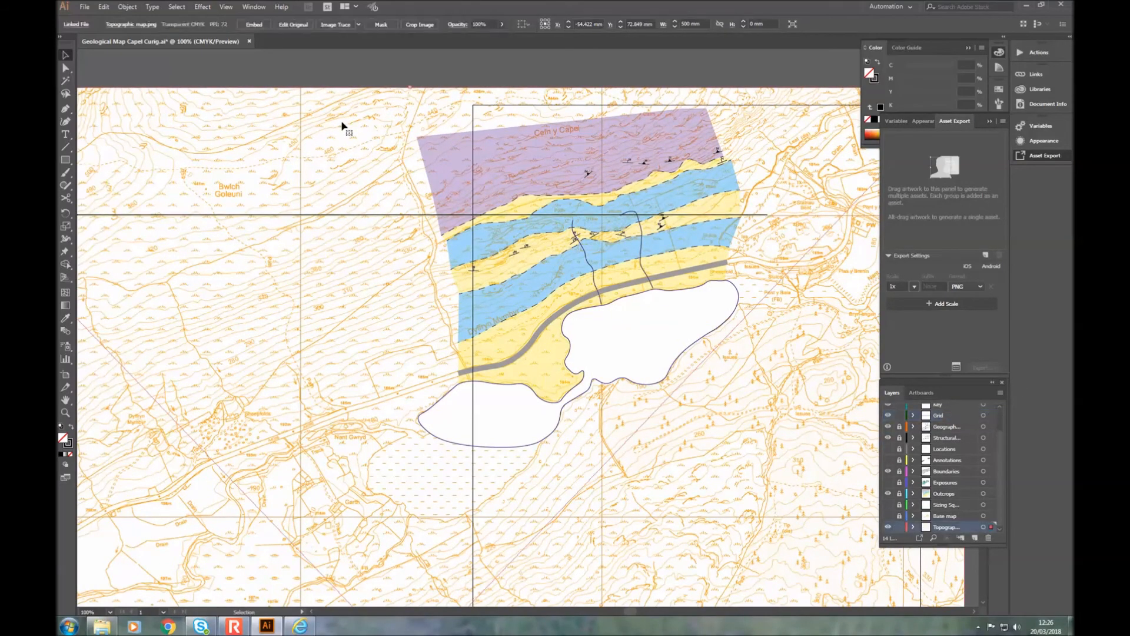
pyautogui.tripleClick(682, 23)
pyautogui.hotkey('ctrl', 'c')
# Step: Set the horizontal line on the Grid layer to a width of 736.247 mm and align it with the map image's width
pyautogui.click(949, 413)
pyautogui.click(550, 214)
pyautogui.moveTo(685, 25); pyautogui.dragTo(622, 21)
pyautogui.hotkey('ctrl', 'v')
pyautogui.press('Return')
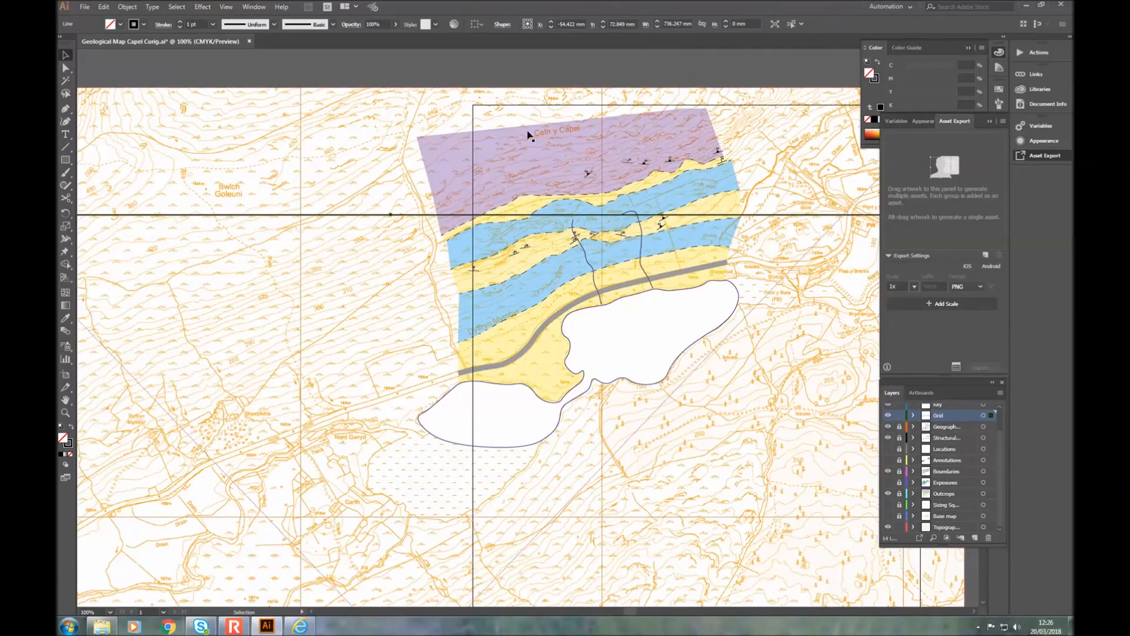
pyautogui.hscroll(1, 527, 141)
pyautogui.scroll(-1, 495, 159)
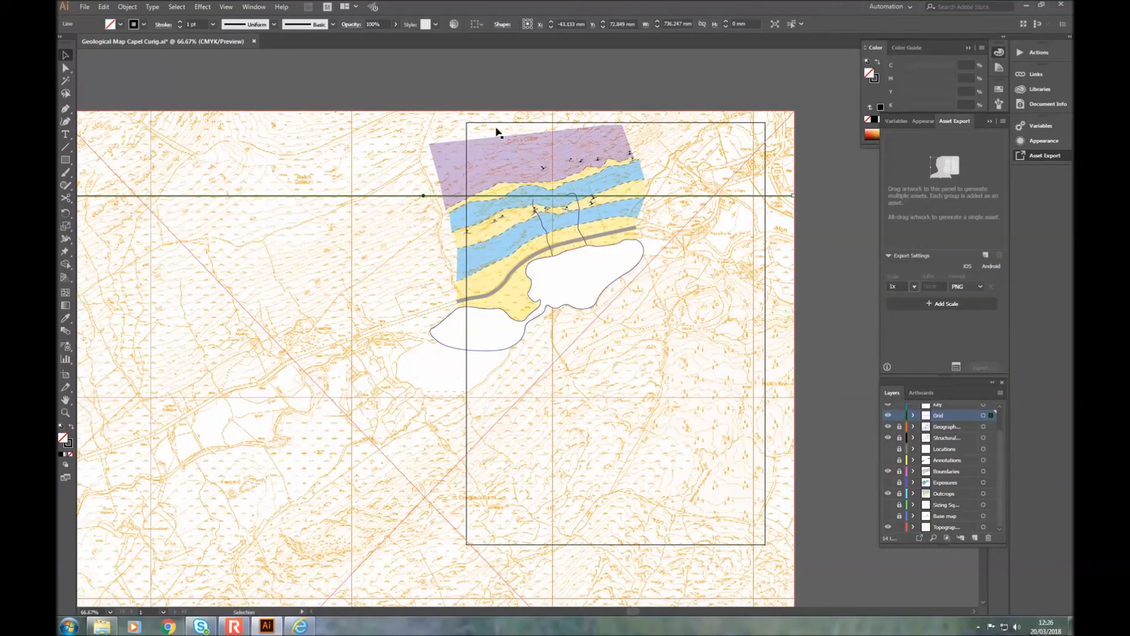
# Step: Paste copies of the horizontal line and place them on the topographic map's next two horizontal grid lines to the south
pyautogui.hotkey('ctrl', 'v')
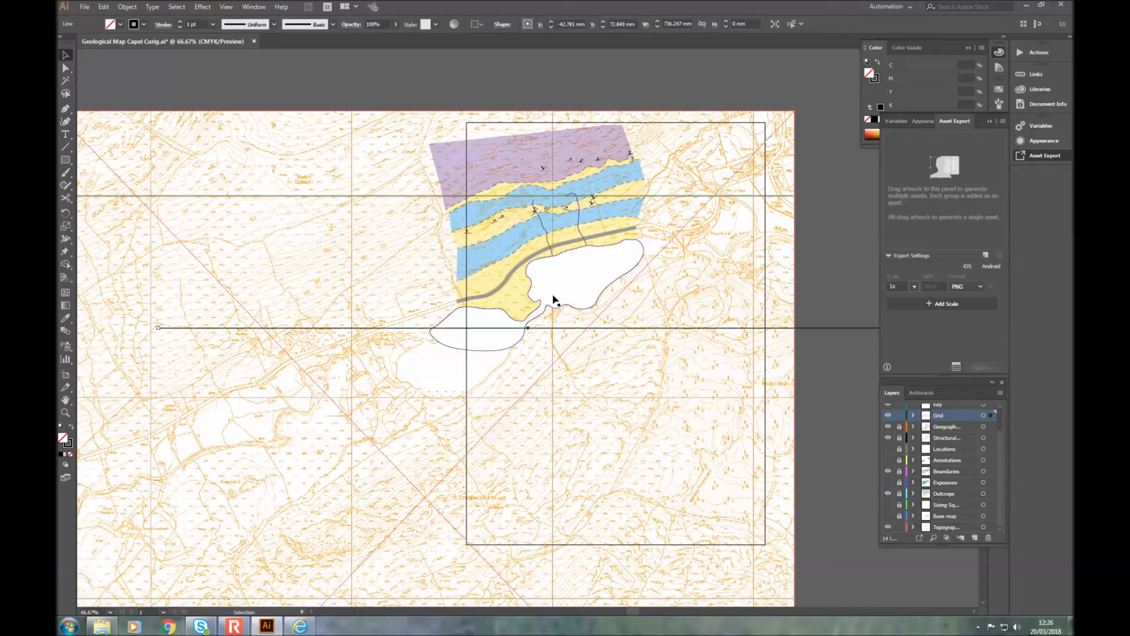
pyautogui.moveTo(537, 327); pyautogui.dragTo(440, 398)
pyautogui.scroll(-4, 440, 398)
pyautogui.hotkey('ctrl', 'z')
pyautogui.moveTo(594, 330); pyautogui.dragTo(495, 469)
# Step: Rotate another pasted copy of the line by 90° to make it vertical
pyautogui.scroll(4, 537, 306)
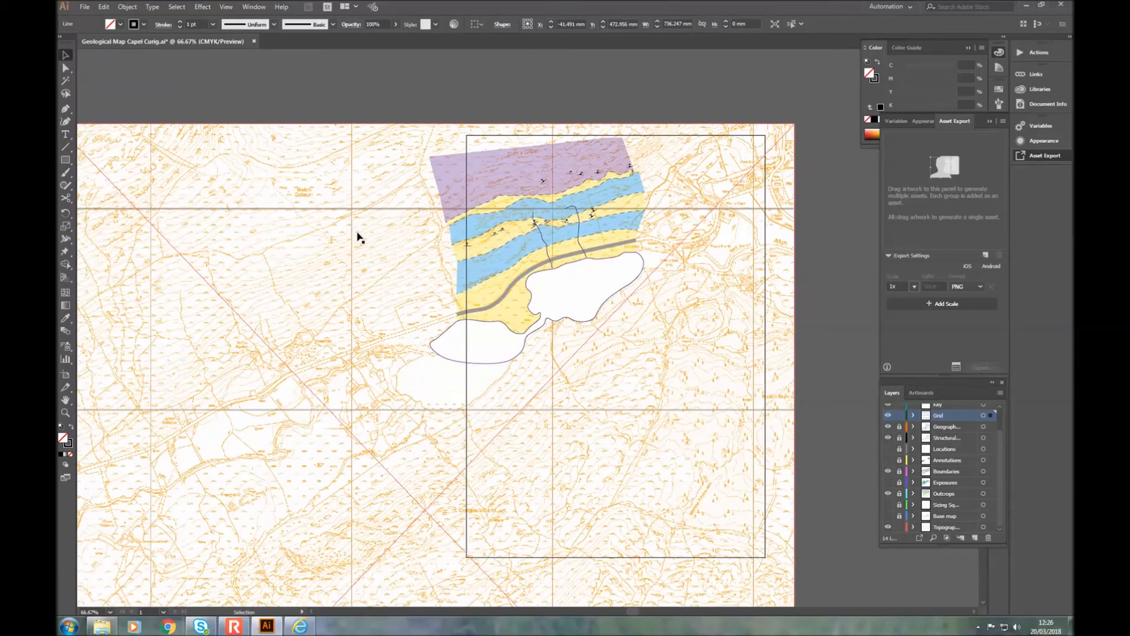
pyautogui.rightClick(418, 328)
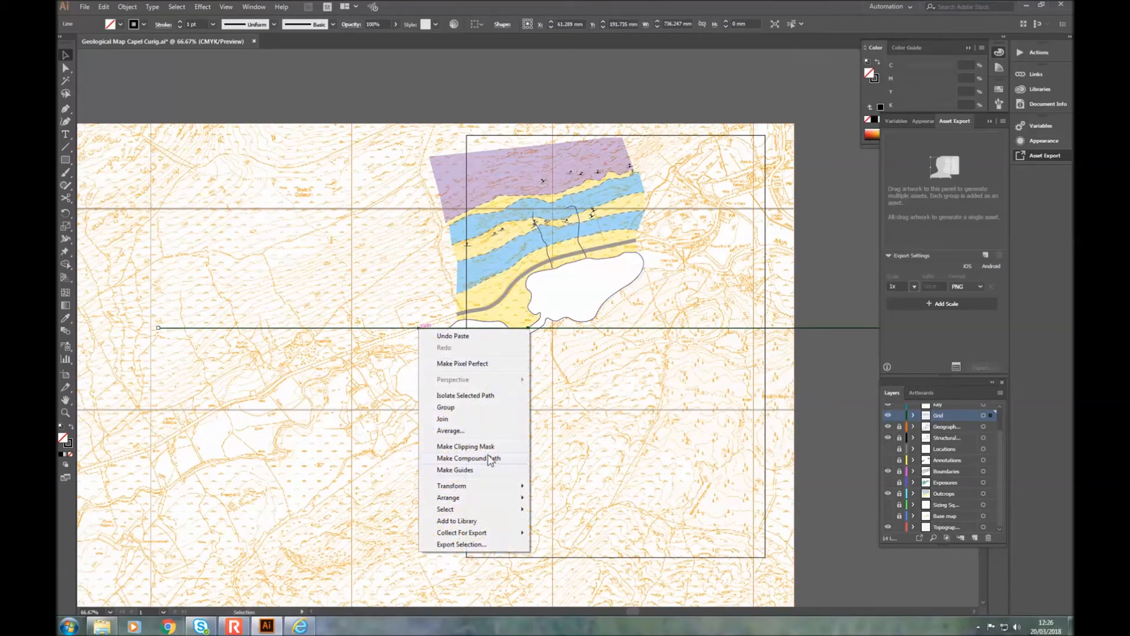
pyautogui.moveTo(477, 493)
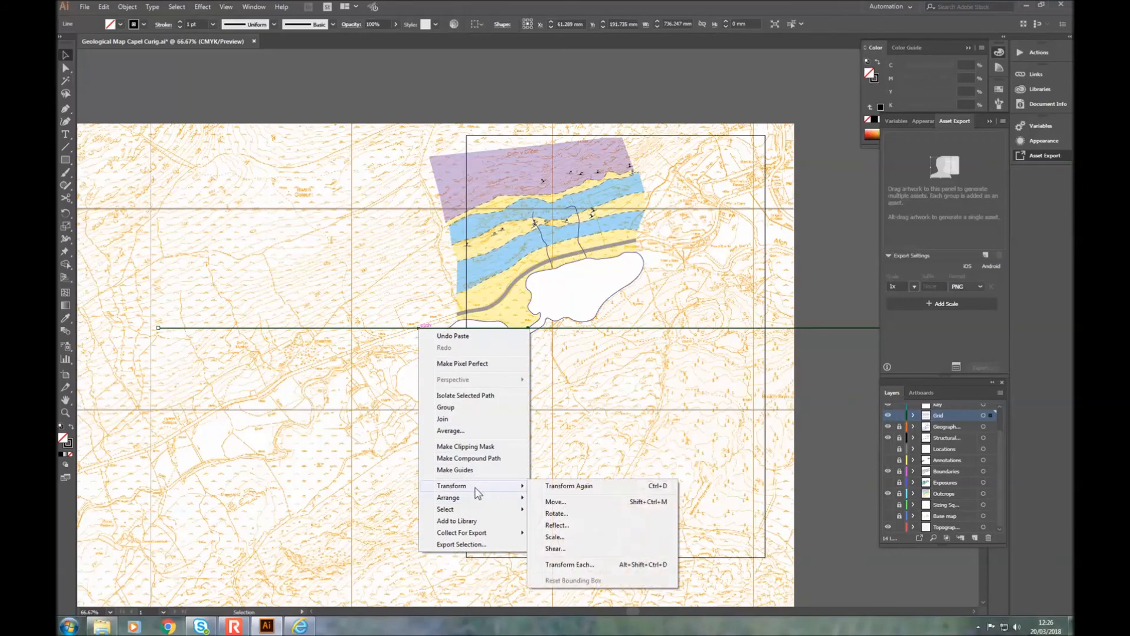
pyautogui.click(567, 514)
pyautogui.write('90')
pyautogui.press('Return')
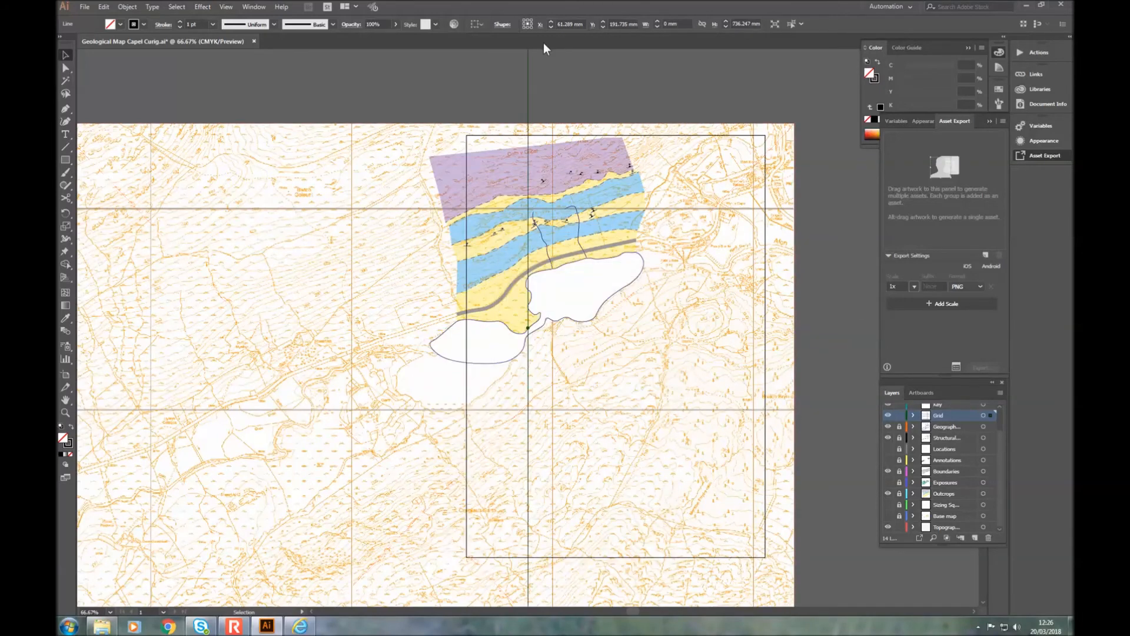
# Step: Place vertical line copies on the three easternmost vertical grid lines of the topographic map
pyautogui.moveTo(541, 116); pyautogui.dragTo(755, 241)
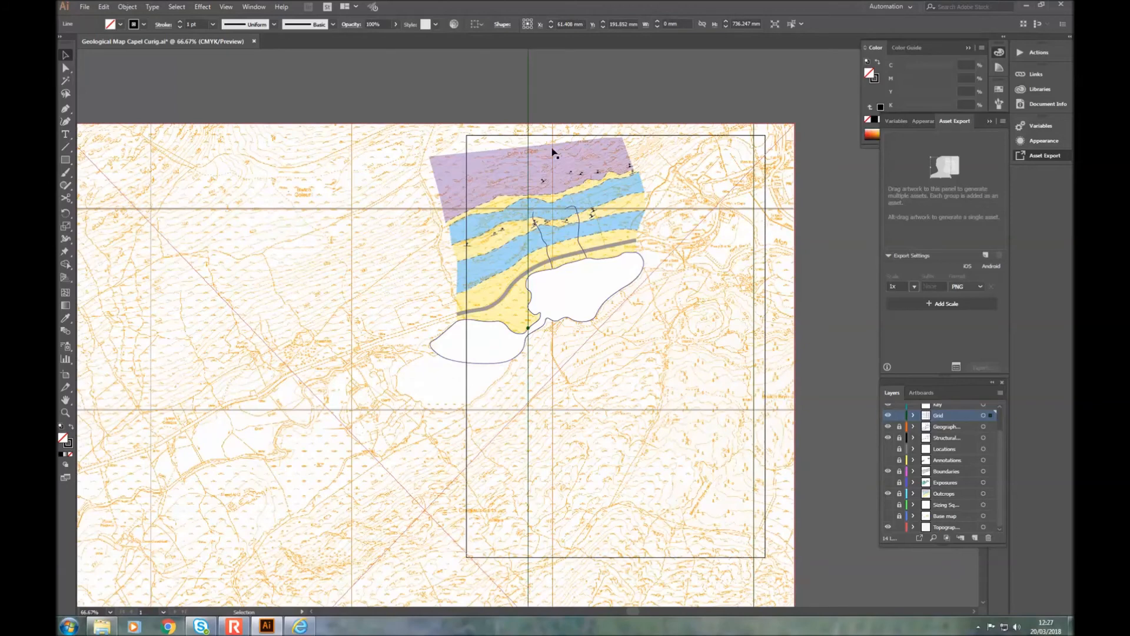
pyautogui.moveTo(529, 118); pyautogui.dragTo(552, 280)
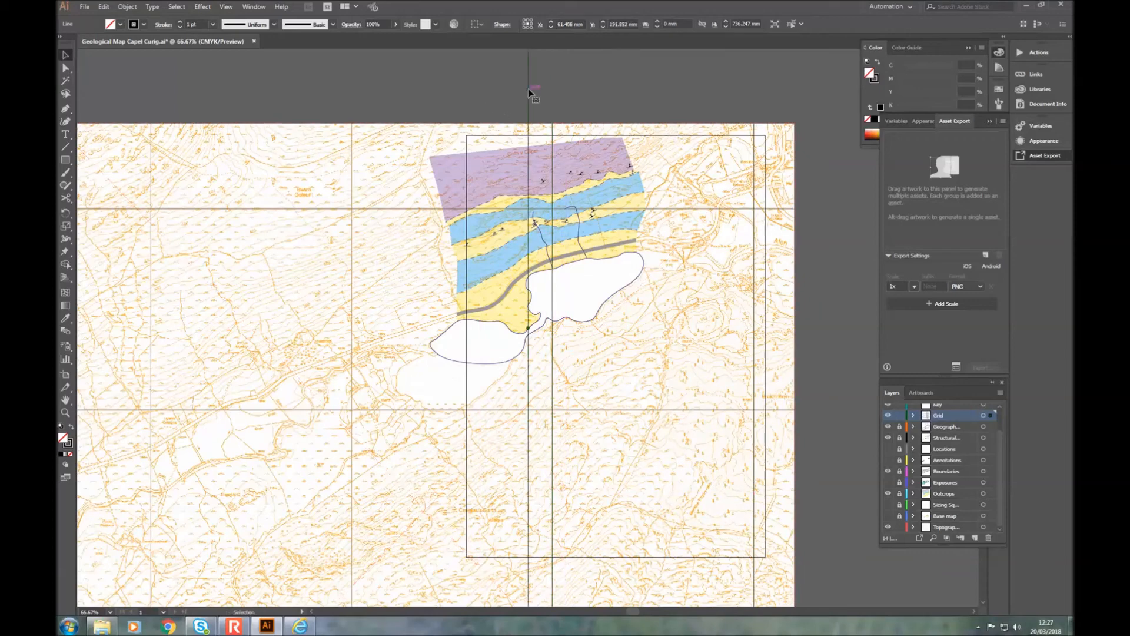
pyautogui.moveTo(528, 88); pyautogui.dragTo(352, 258)
# Step: Nudge the middle of the three vertical lines right and the northern horizontal line down onto the topographic map's grid
pyautogui.scroll(4, 551, 244)
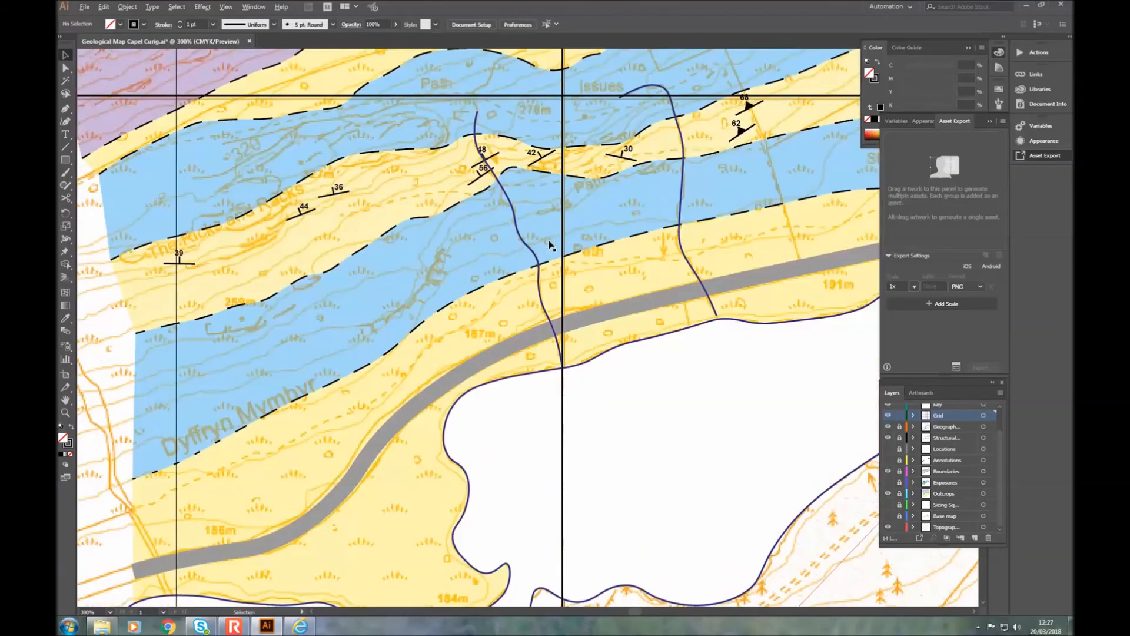
pyautogui.scroll(-4, 551, 244)
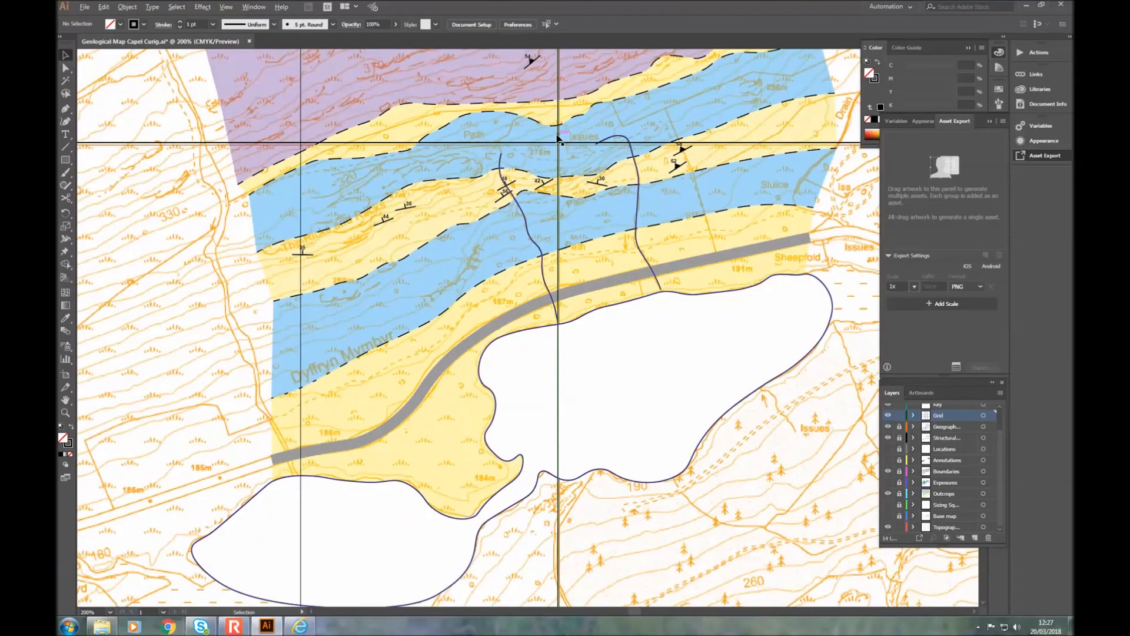
pyautogui.scroll(7, 562, 141)
pyautogui.click(564, 162)
pyautogui.press('Right')
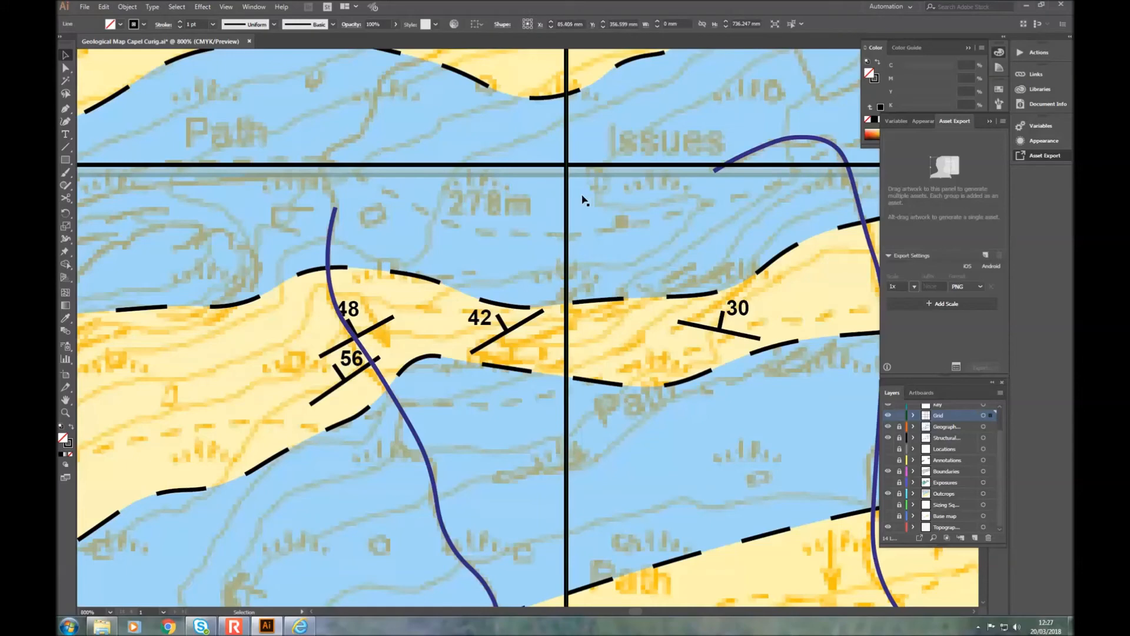
pyautogui.click(553, 164)
pyautogui.press('Down')
pyautogui.press('Down')
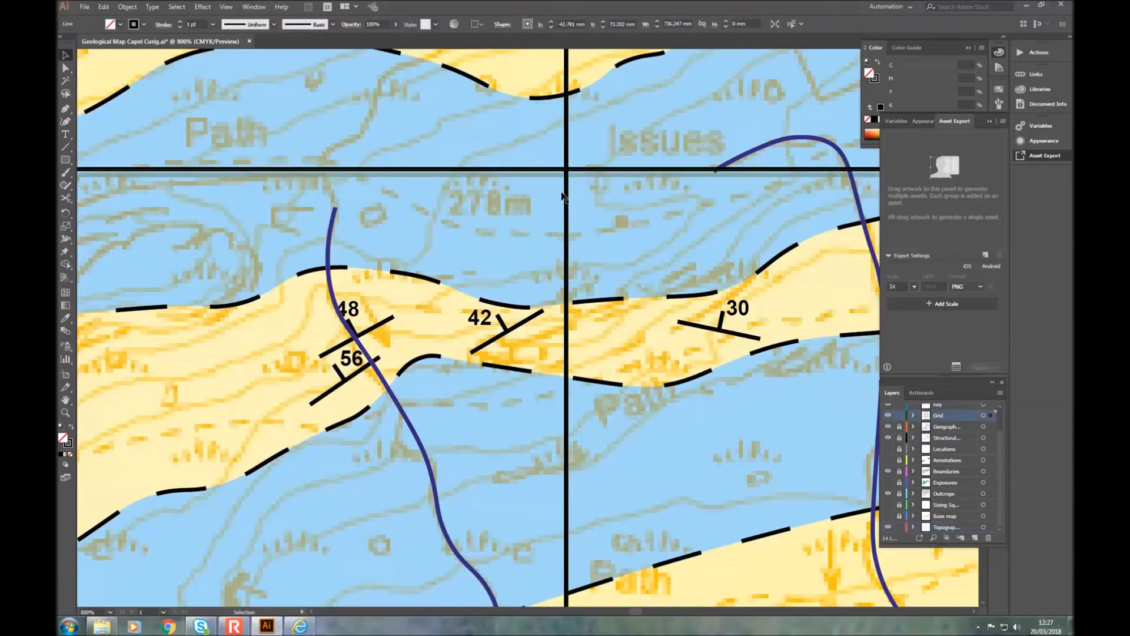
# Step: Nudge the horizontal line south of the lakes down onto the topographic map's grid line
pyautogui.scroll(-3, 562, 196)
pyautogui.scroll(-20, 562, 196)
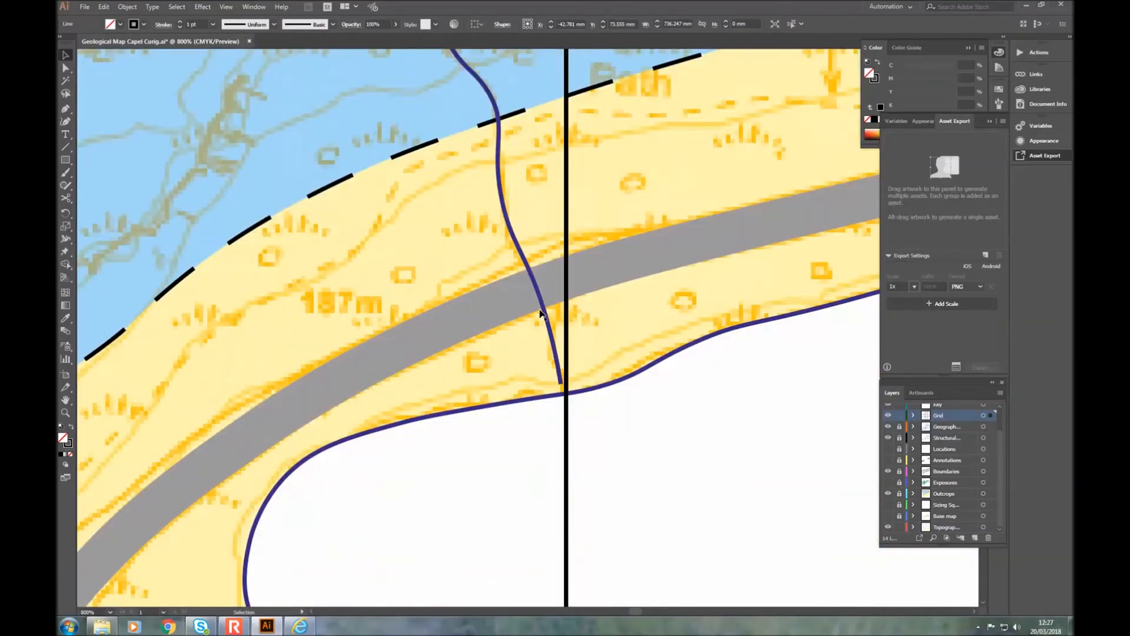
pyautogui.scroll(-20, 527, 413)
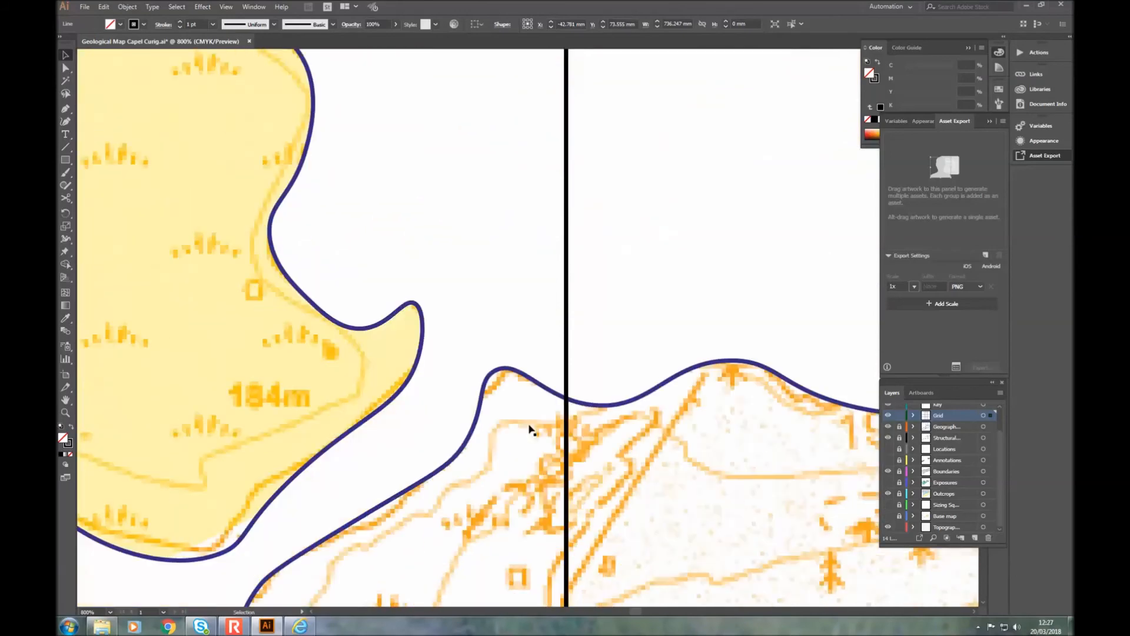
pyautogui.scroll(-20, 529, 430)
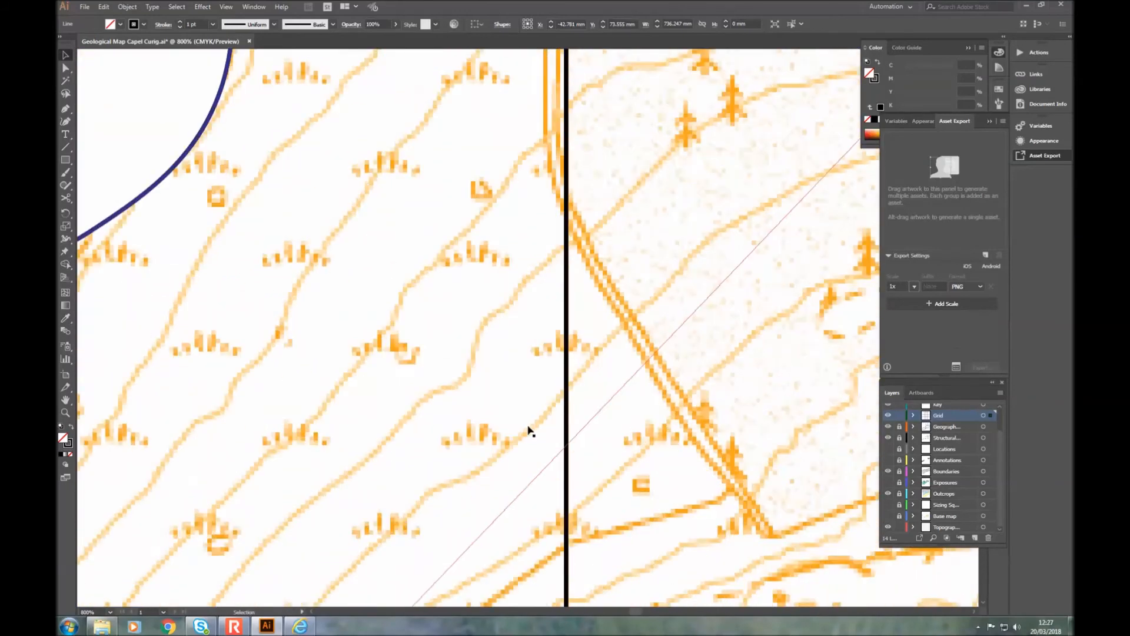
pyautogui.scroll(-10, 529, 430)
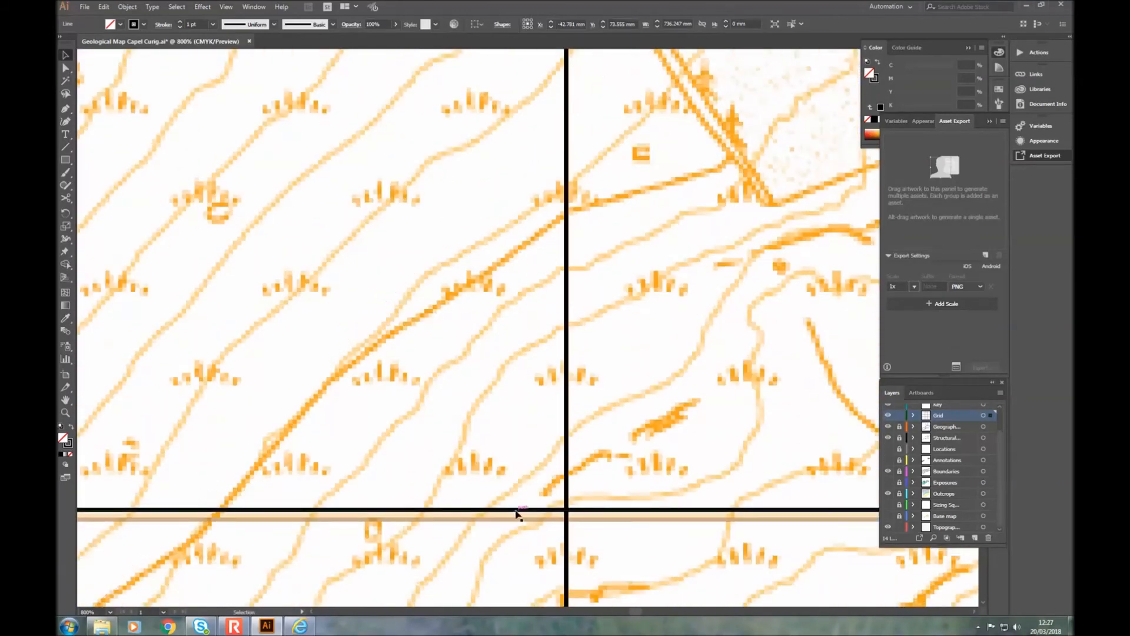
pyautogui.scroll(-5, 506, 299)
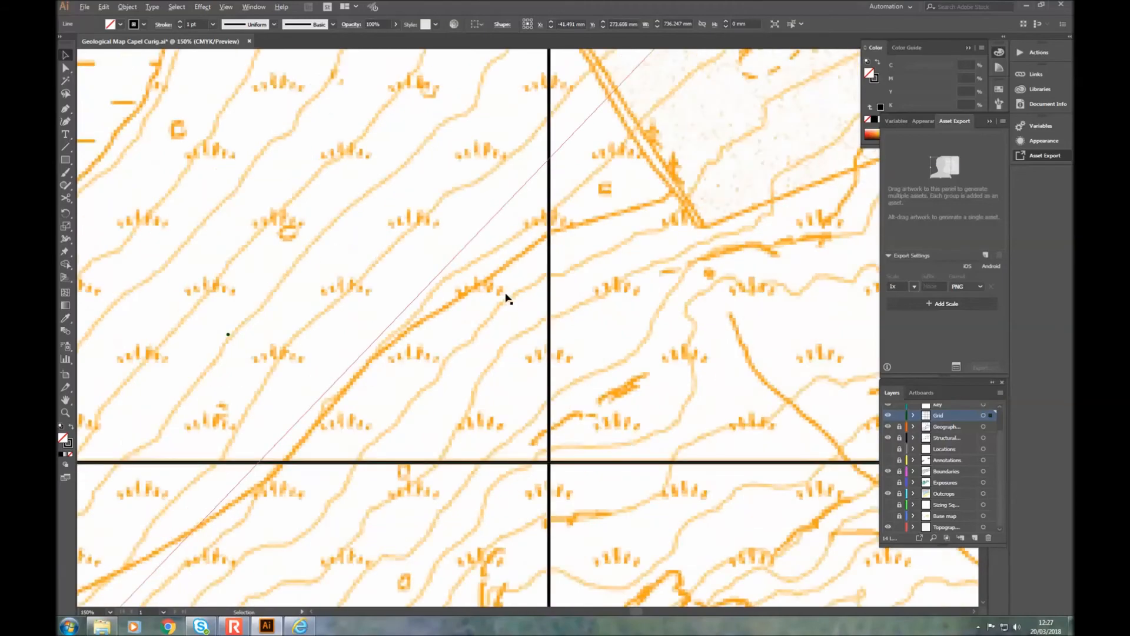
pyautogui.scroll(8, 507, 299)
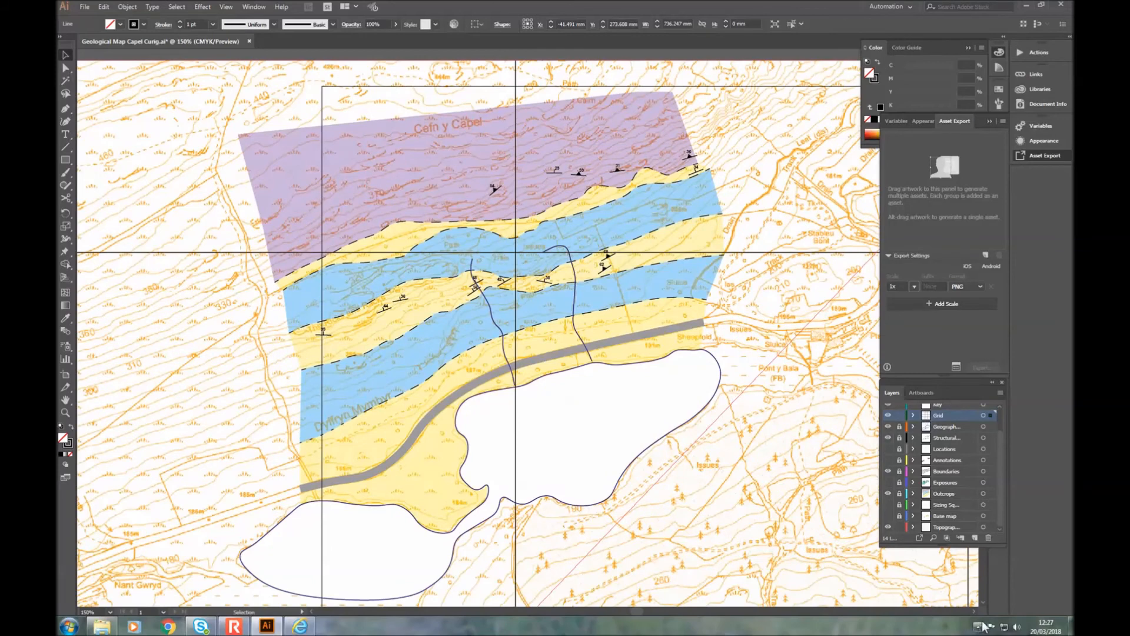
pyautogui.hscroll(6, 976, 612)
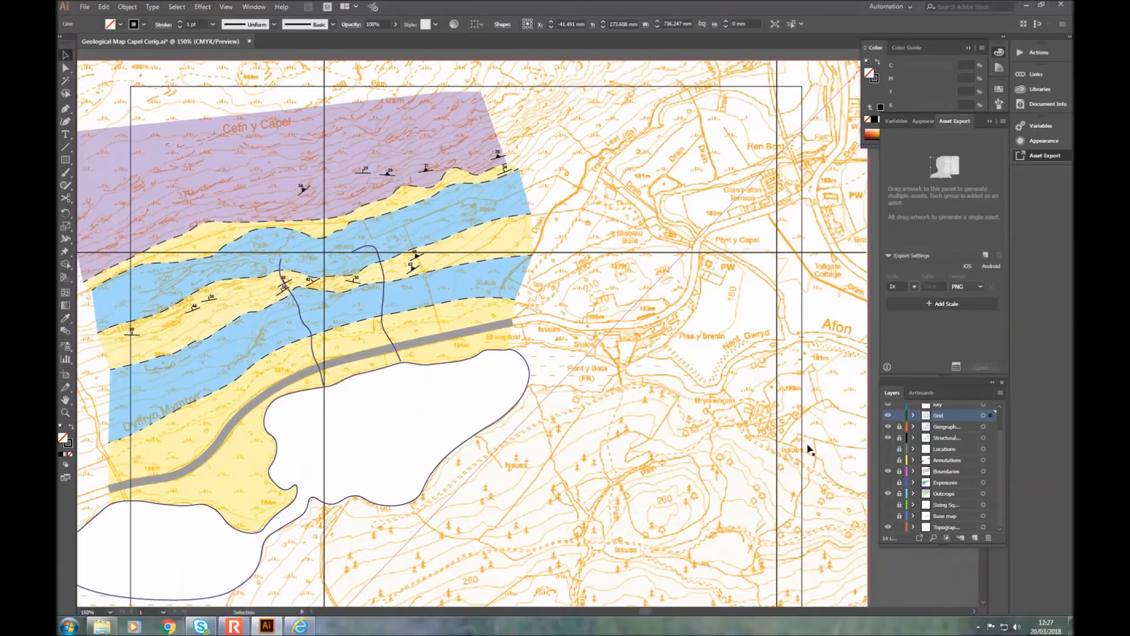
# Step: Add the text label "35000" near the east end of the northern horizontal grid line
pyautogui.click(65, 134)
pyautogui.click(817, 238)
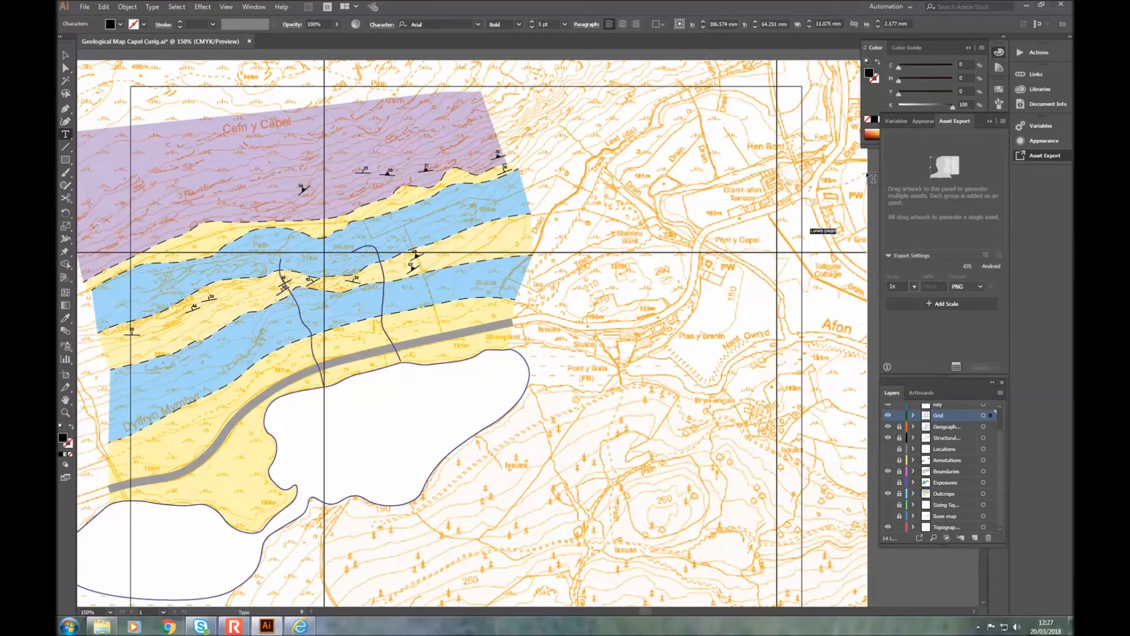
pyautogui.write('35')
# Step: Set the 35000 label to 14 pt and place it against the east end of the northern horizontal grid line
pyautogui.doubleClick(816, 231)
pyautogui.click(530, 21)
pyautogui.click(531, 21)
pyautogui.click(531, 21)
pyautogui.click(531, 21)
pyautogui.click(531, 21)
pyautogui.click(531, 21)
pyautogui.click(531, 21)
pyautogui.click(531, 21)
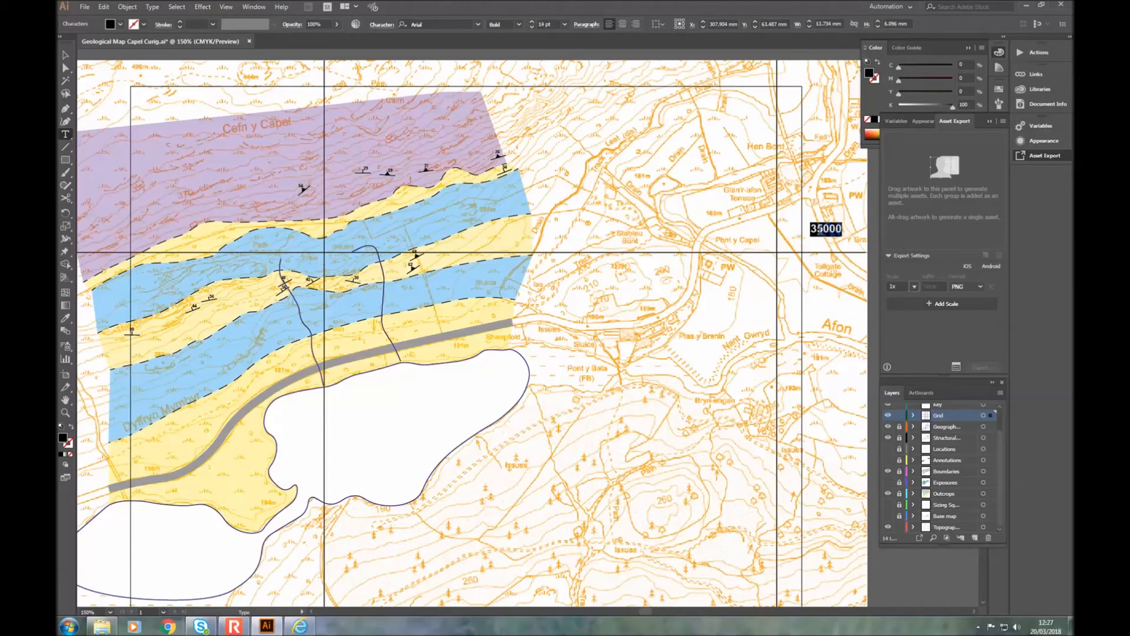
pyautogui.click(65, 55)
pyautogui.moveTo(824, 231); pyautogui.dragTo(849, 247)
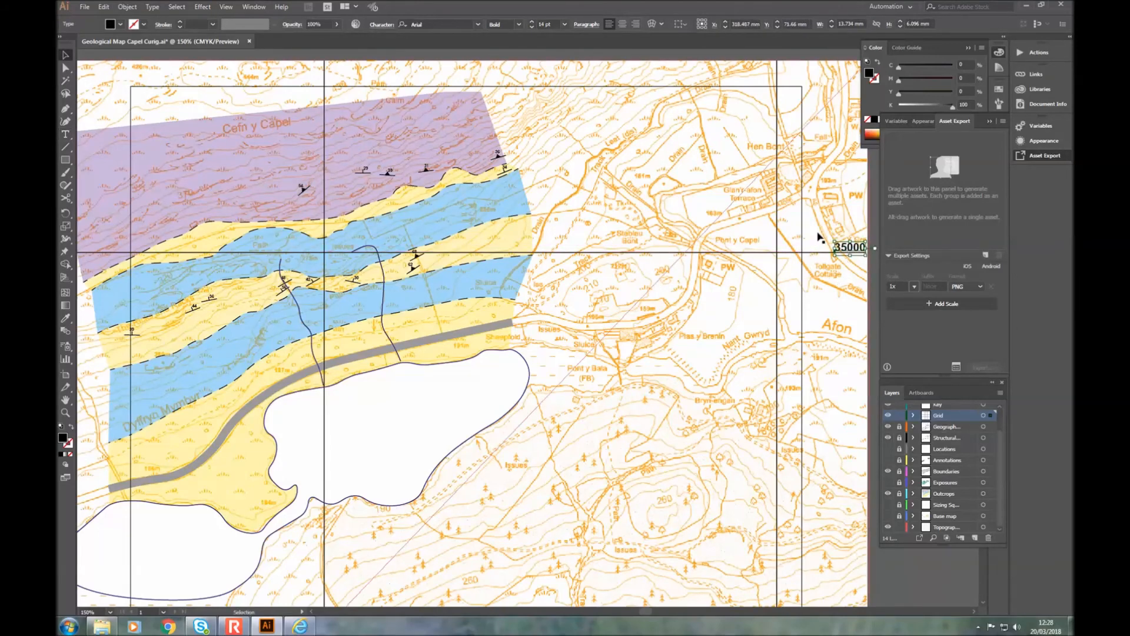
# Step: Paste a copy of the 35000 label and change its text to "68000"
pyautogui.click(856, 248)
pyautogui.hotkey('ctrl', 'c')
pyautogui.hotkey('ctrl', 'v')
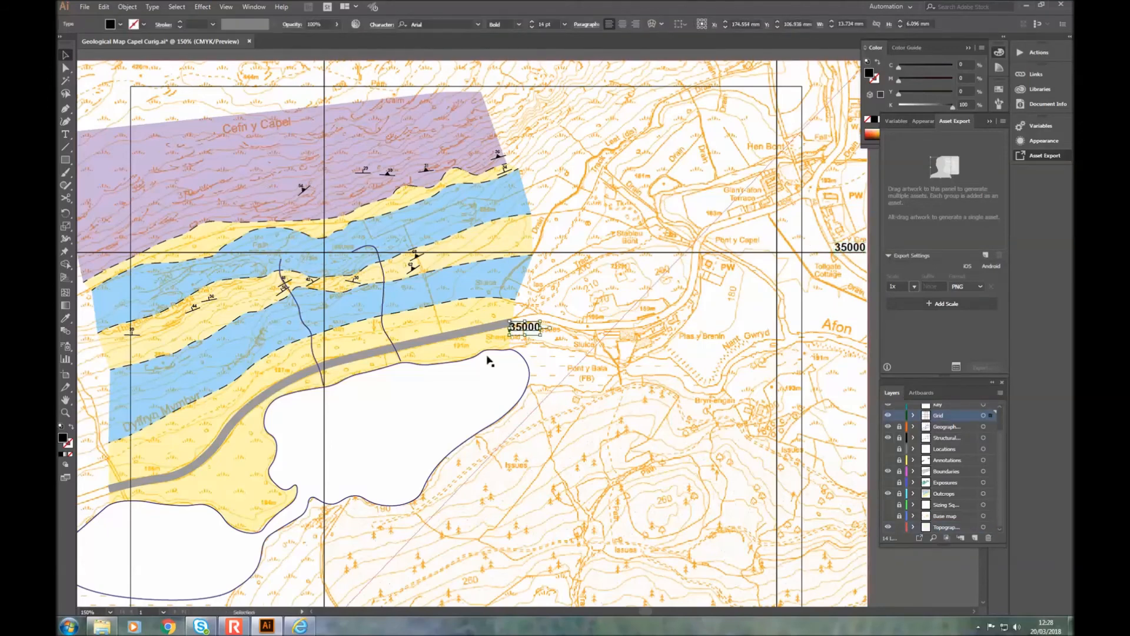
pyautogui.doubleClick(522, 328)
pyautogui.hotkey('ctrl', 'a')
pyautogui.write('6800')
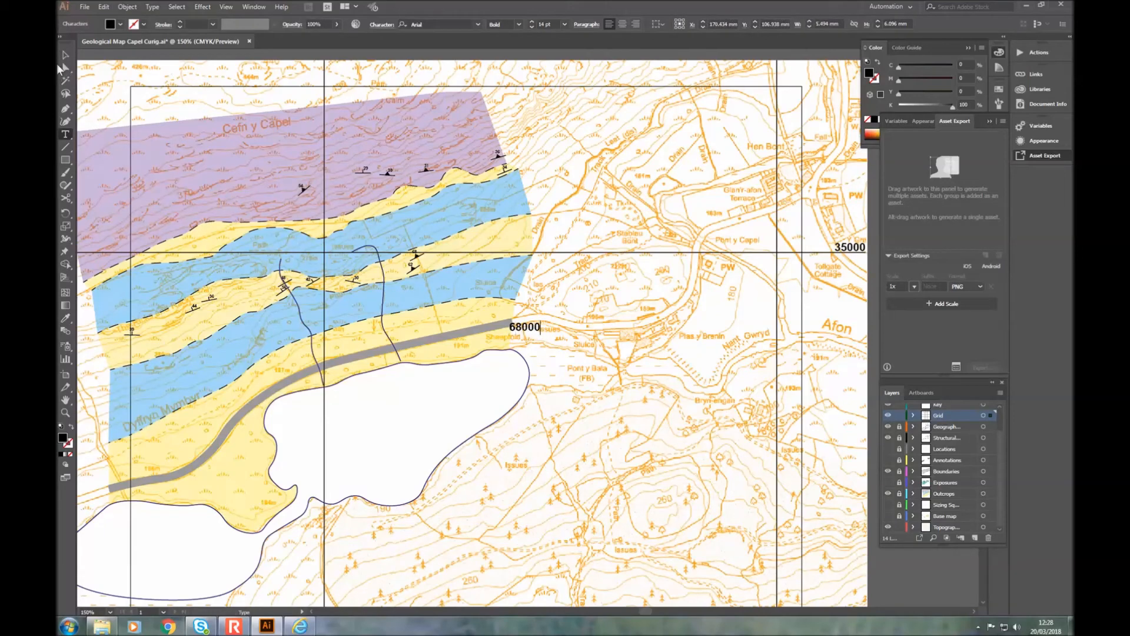
# Step: Turn the 68000 label vertical and place it alongside the north end of the easternmost vertical grid line
pyautogui.click(65, 55)
pyautogui.moveTo(518, 334); pyautogui.dragTo(765, 86)
pyautogui.press('t')
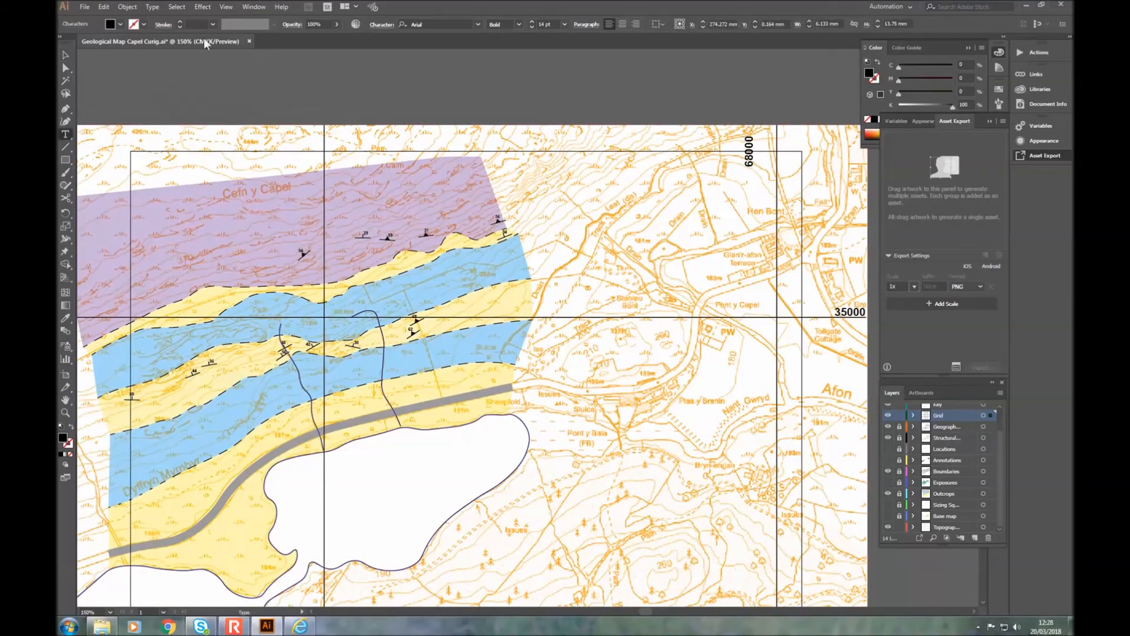
pyautogui.click(65, 54)
pyautogui.moveTo(752, 147); pyautogui.dragTo(772, 138)
# Step: Place a copy of the vertical label at the north end of the next vertical grid line west and change it to "67000"
pyautogui.hotkey('ctrl', 'c')
pyautogui.hotkey('ctrl', 'v')
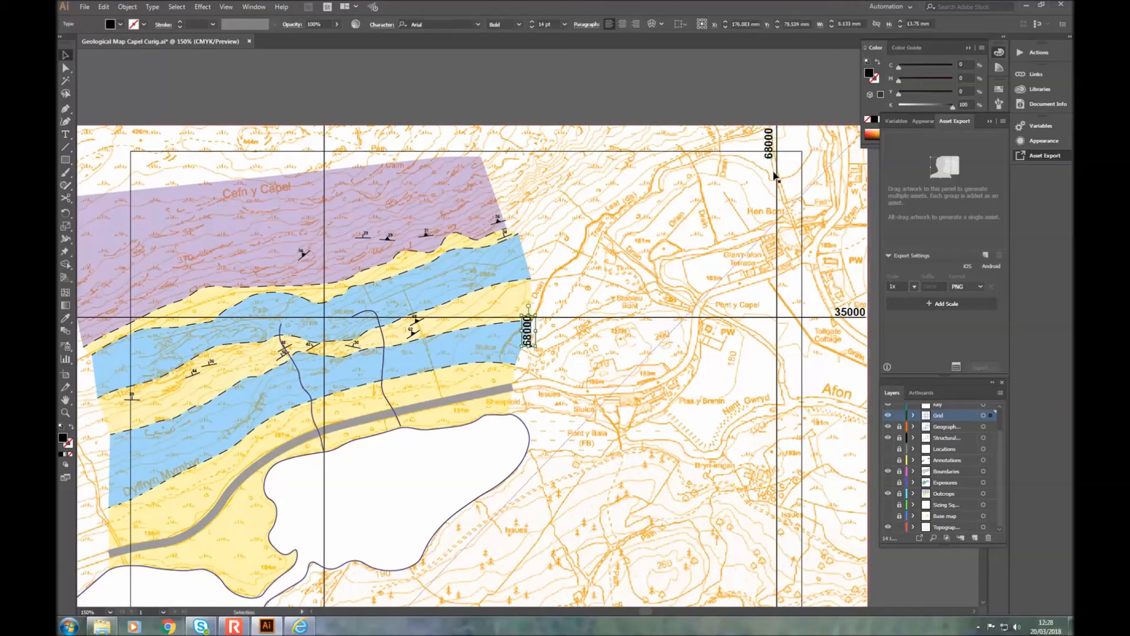
pyautogui.moveTo(528, 328); pyautogui.dragTo(318, 148)
pyautogui.doubleClick(317, 144)
pyautogui.doubleClick(317, 144)
pyautogui.write('7')
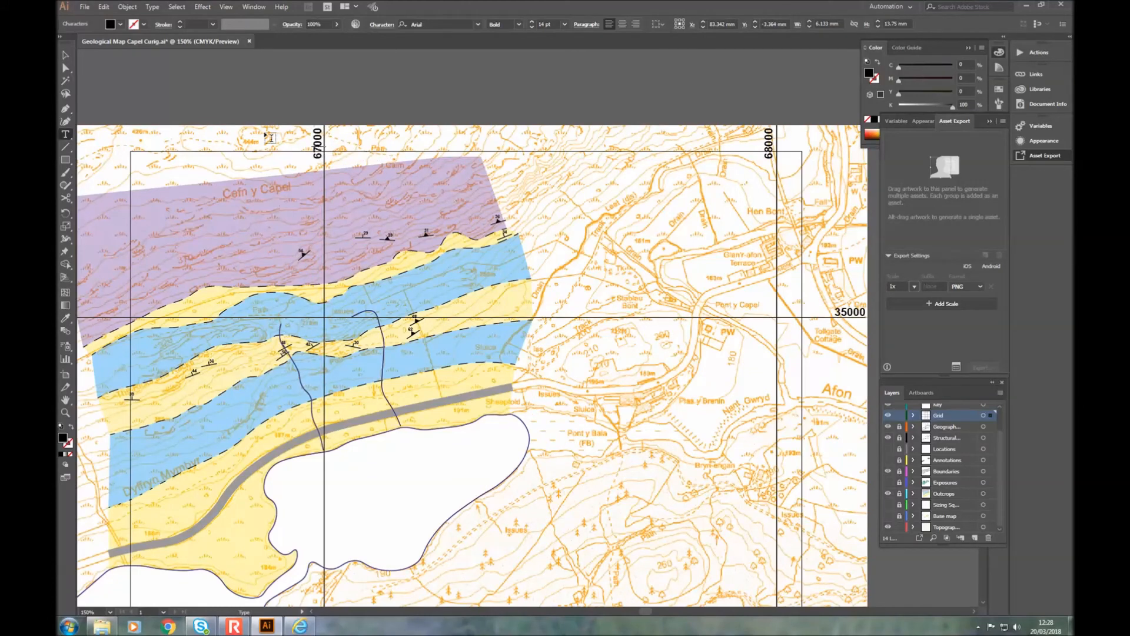
pyautogui.click(66, 55)
pyautogui.click(439, 92)
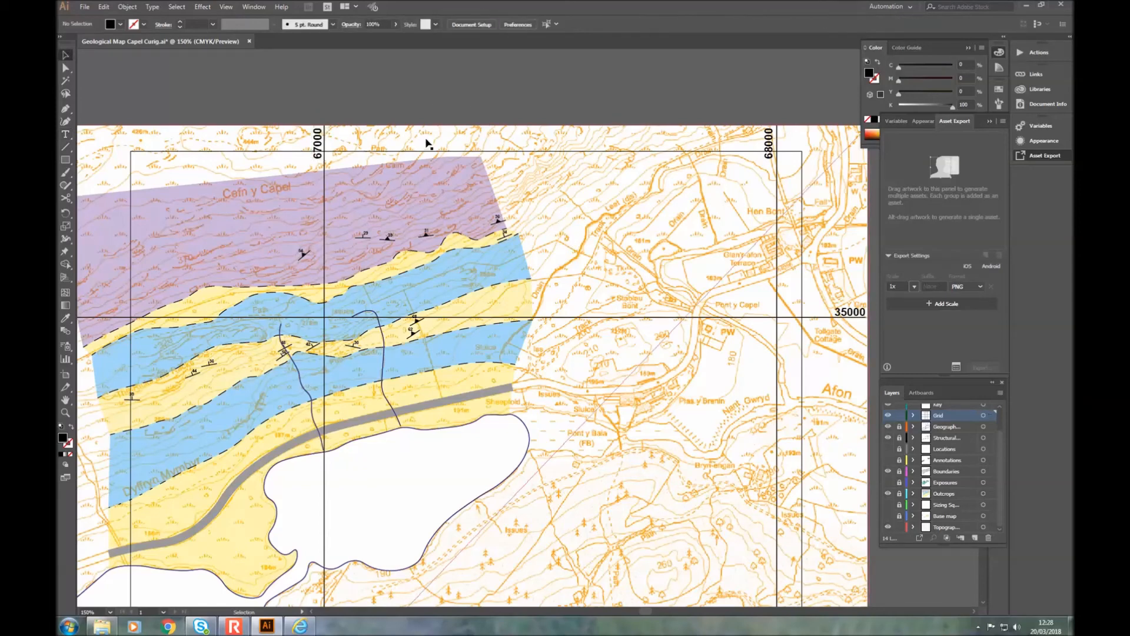
# Step: Lock the Topographic and Grid layers
pyautogui.click(904, 528)
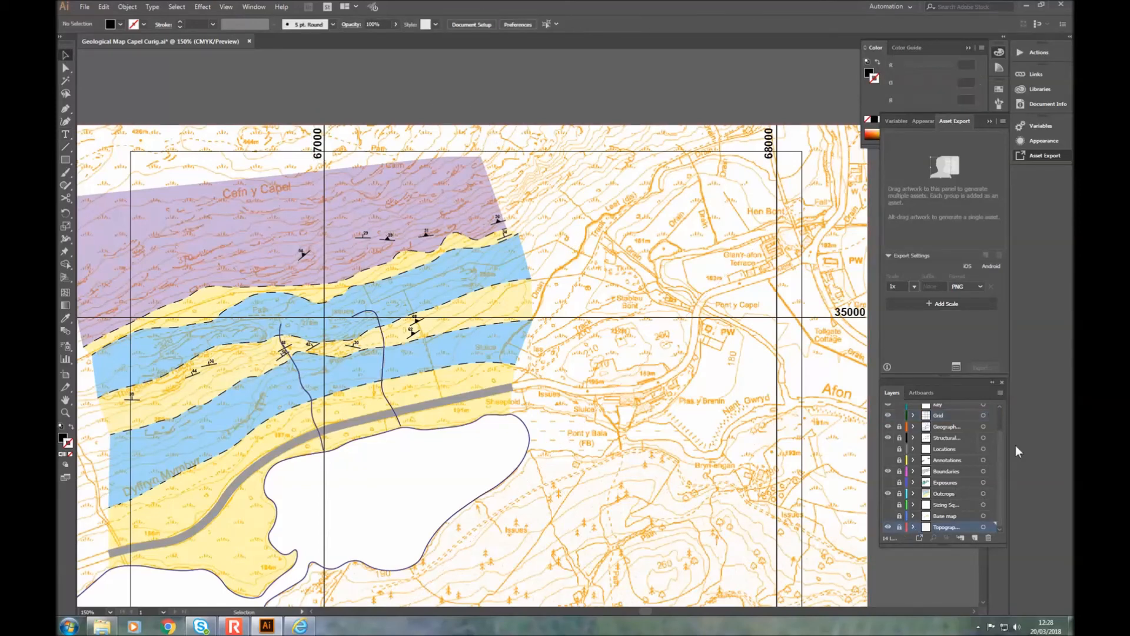
pyautogui.moveTo(1000, 439); pyautogui.dragTo(1003, 405)
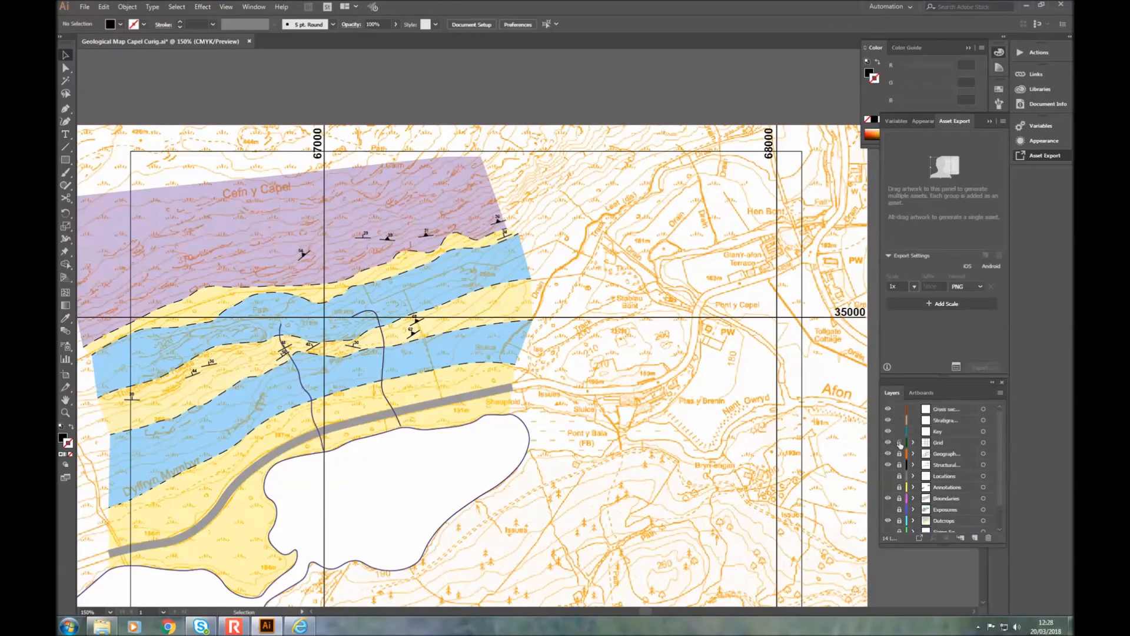
pyautogui.scroll(-1, 581, 239)
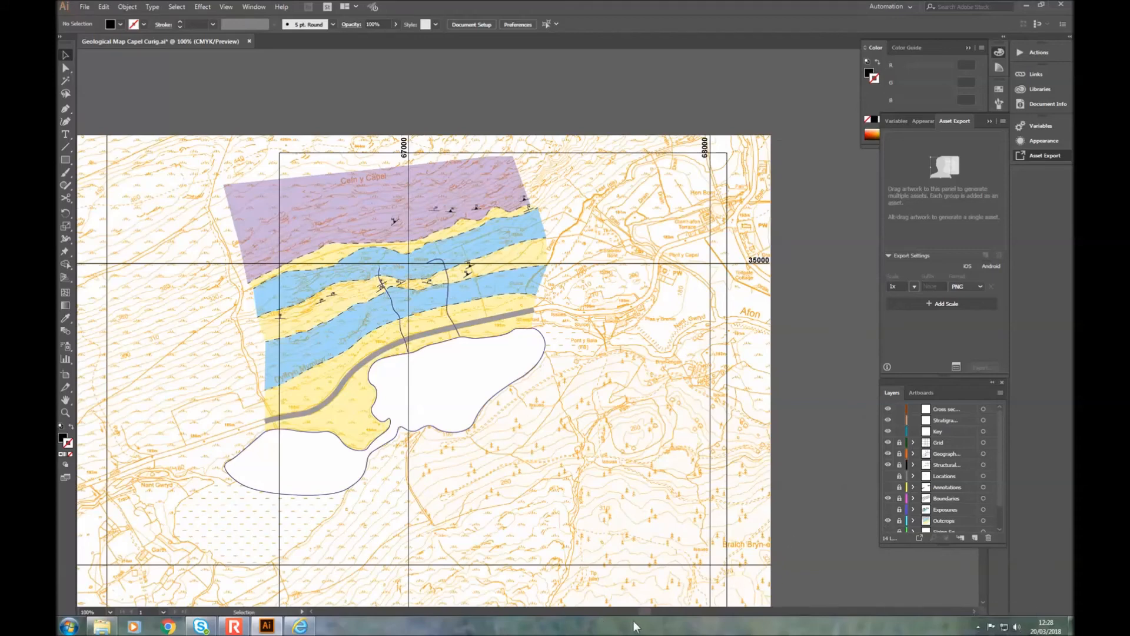
# Step: Copy the neighbouring 29 dip and 39 cleavage symbols from the purple outcrop, keeping the Structural layer unlocked only for the copy
pyautogui.moveTo(644, 612); pyautogui.dragTo(662, 611)
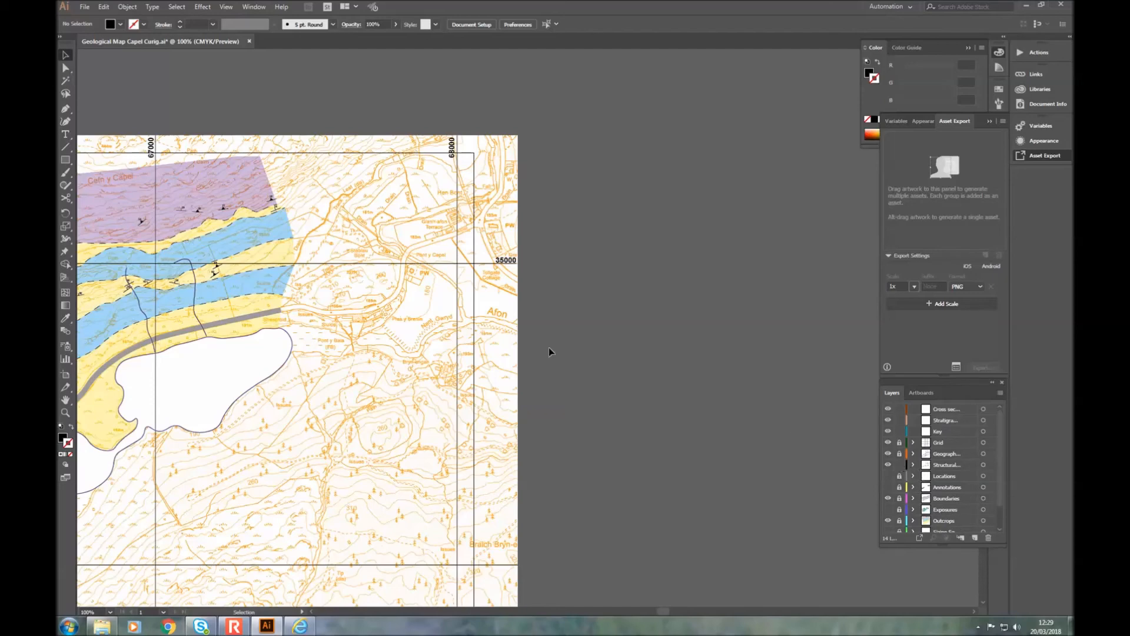
pyautogui.scroll(2, 159, 200)
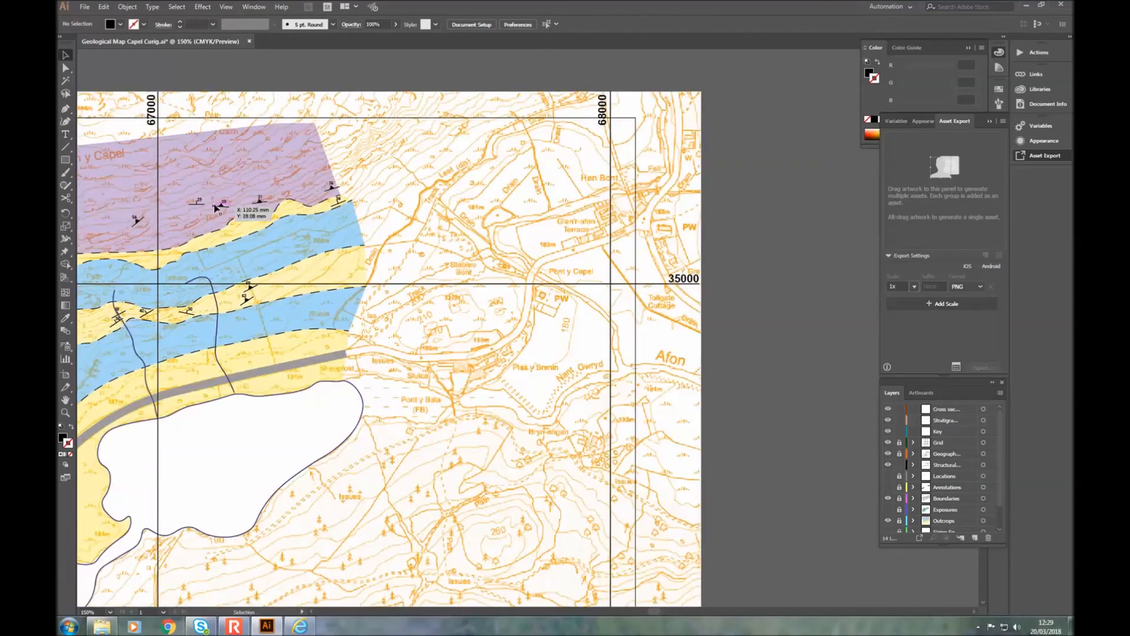
pyautogui.scroll(1, 210, 208)
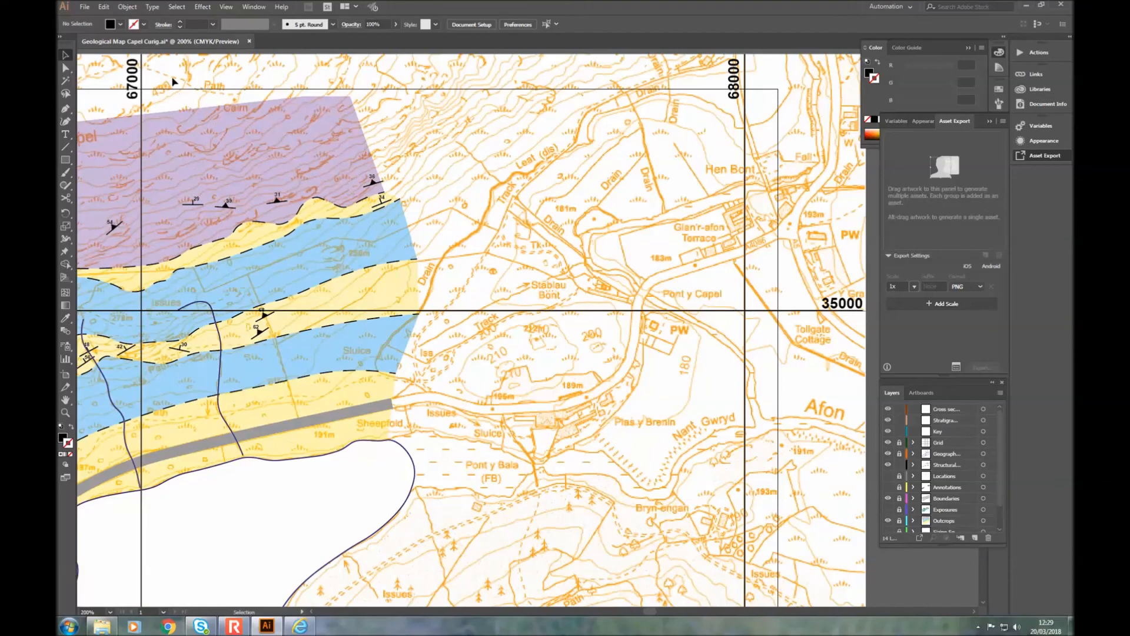
pyautogui.moveTo(171, 76); pyautogui.dragTo(247, 219)
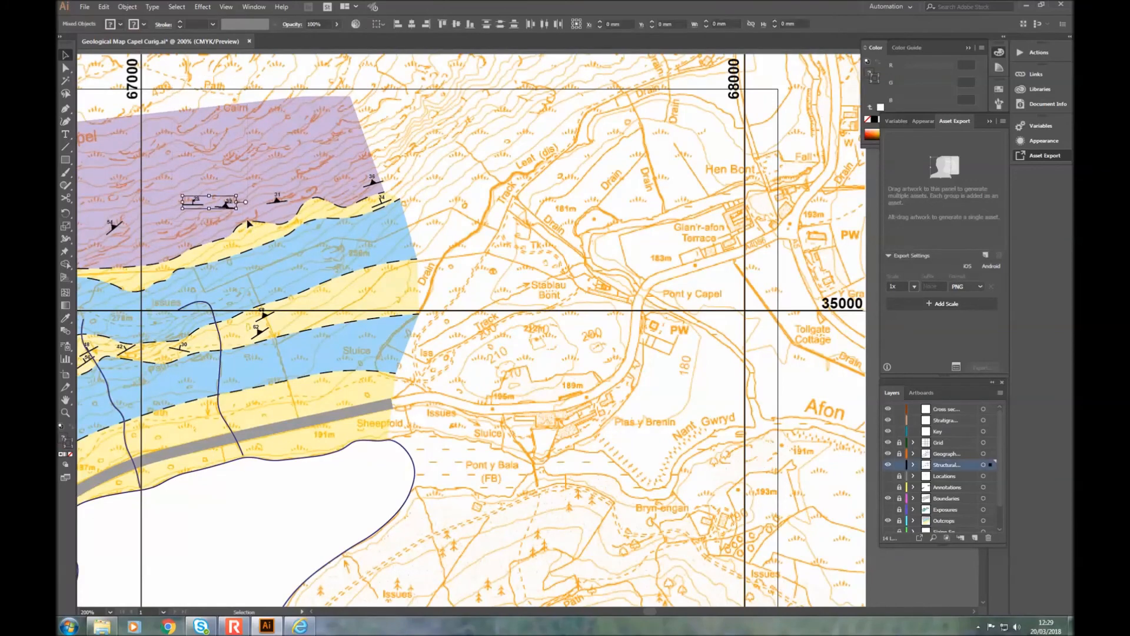
pyautogui.click(899, 465)
# Step: Paste the two copied symbols into the Key layer and move them beside the map's northeast corner
pyautogui.click(949, 431)
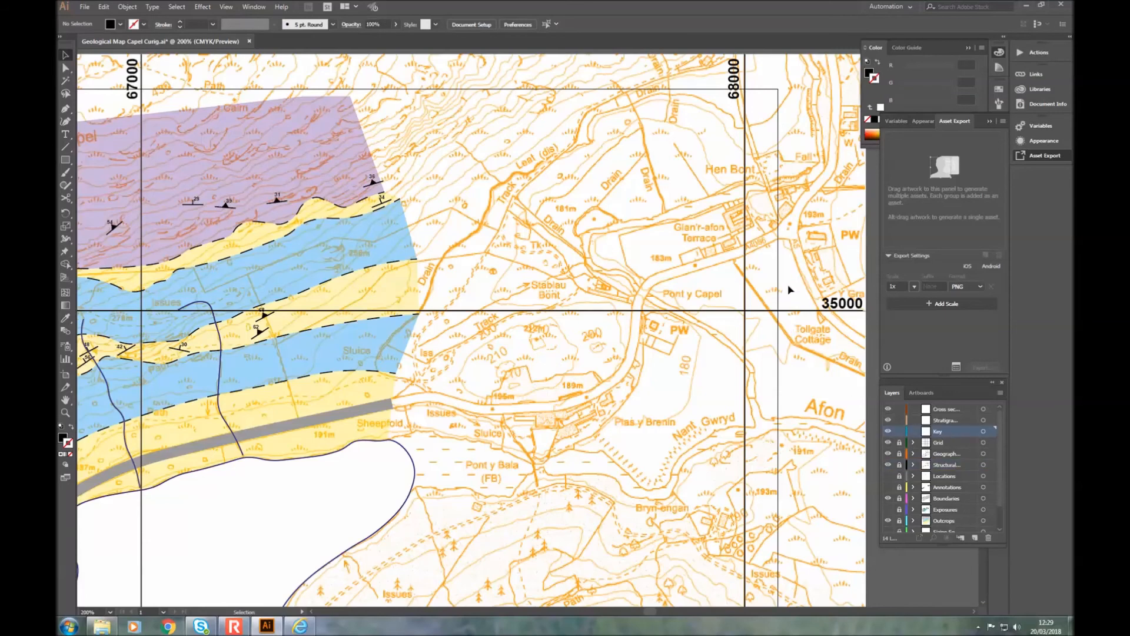
pyautogui.scroll(-1, 790, 289)
pyautogui.click(931, 611)
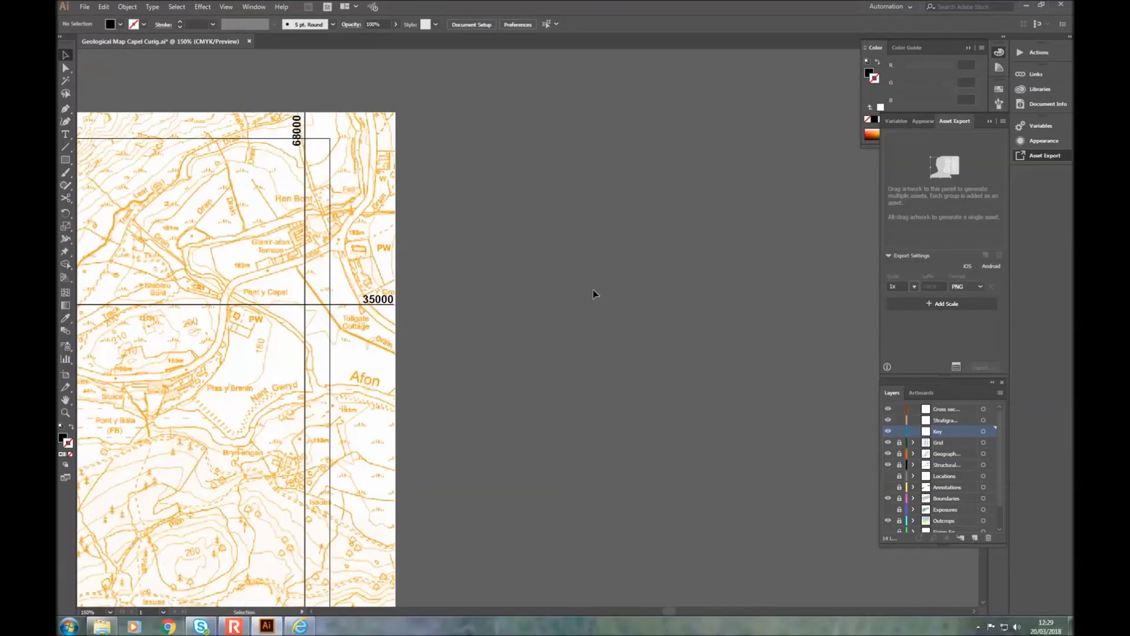
pyautogui.hotkey('ctrl', 'v')
pyautogui.moveTo(523, 328); pyautogui.dragTo(429, 153)
# Step: Add the heading "Key" above the two pasted symbols and move it closer to them
pyautogui.click(412, 134)
pyautogui.click(66, 135)
pyautogui.click(418, 128)
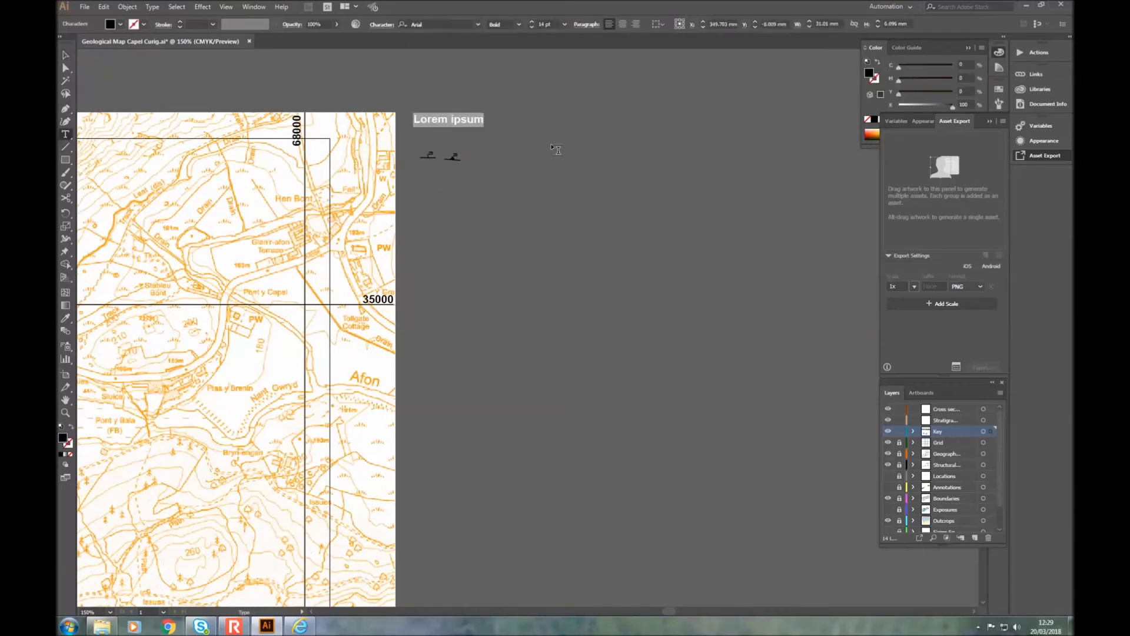
pyautogui.write('Key')
pyautogui.click(65, 55)
pyautogui.click(424, 120)
pyautogui.moveTo(424, 120); pyautogui.dragTo(424, 132)
pyautogui.click(475, 140)
# Step: Stack the 29 and 39 symbols in a column beneath the Key heading
pyautogui.scroll(3, 439, 147)
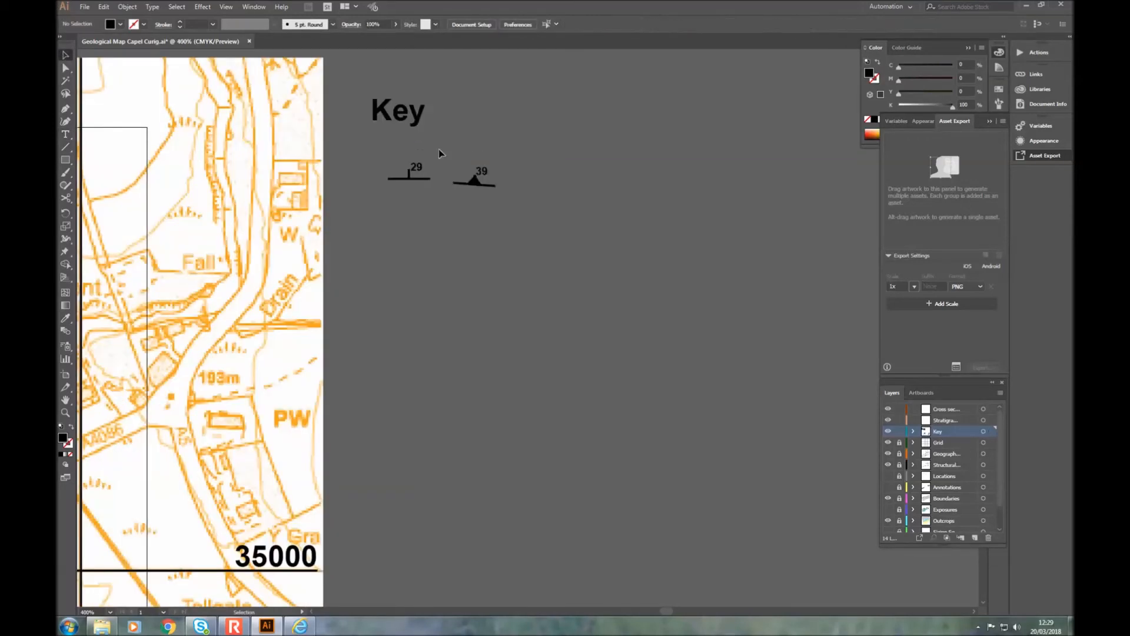
pyautogui.click(416, 180)
pyautogui.moveTo(417, 180); pyautogui.dragTo(387, 158)
pyautogui.click(511, 213)
pyautogui.moveTo(474, 179); pyautogui.dragTo(386, 213)
pyautogui.click(376, 141)
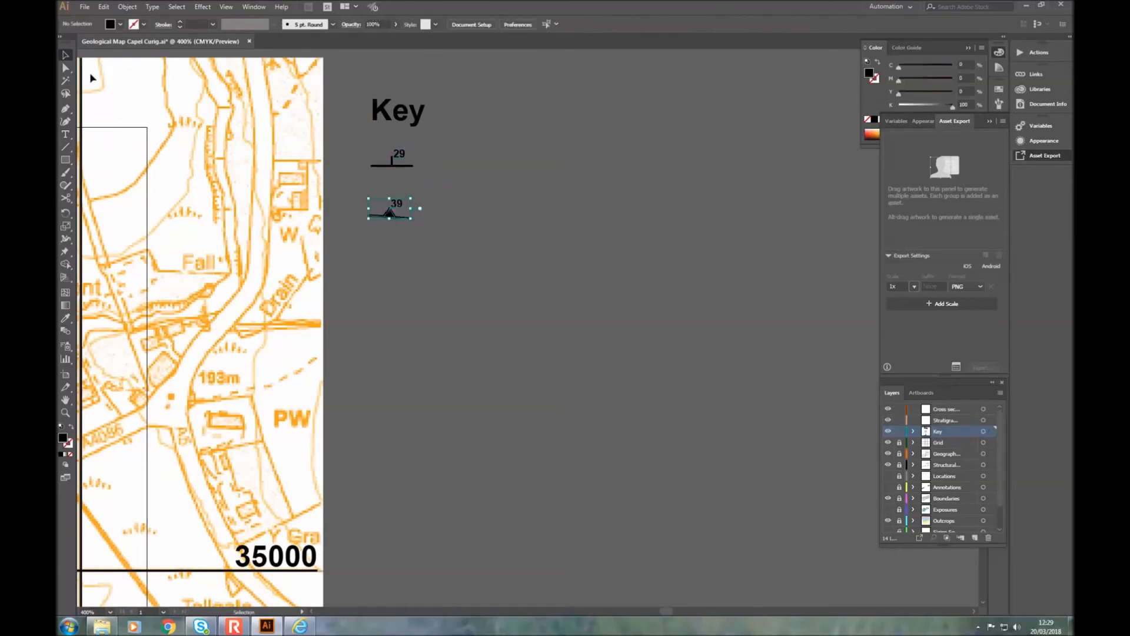
# Step: Add the text label "Dip of strata" beside the 29 symbol in the key
pyautogui.click(66, 134)
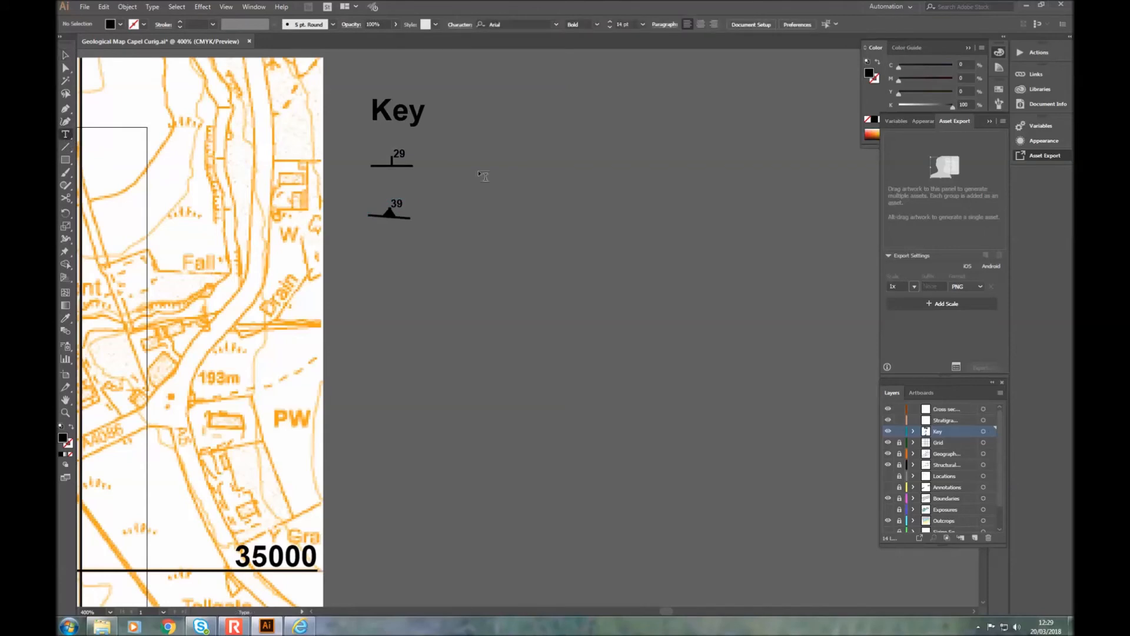
pyautogui.click(447, 162)
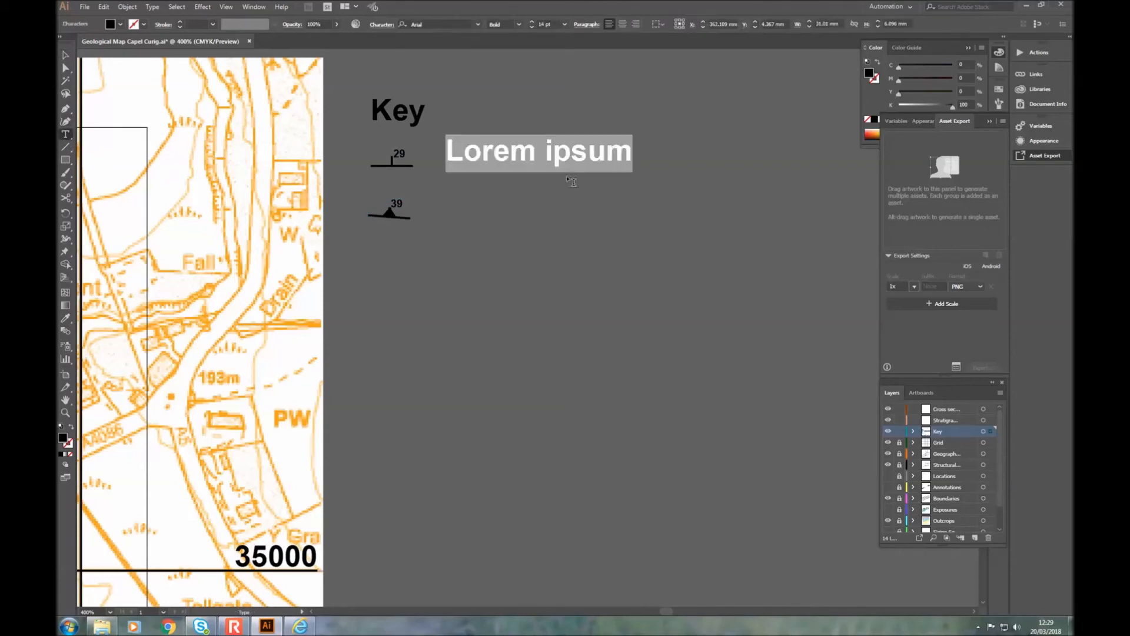
pyautogui.write('Dip of s')
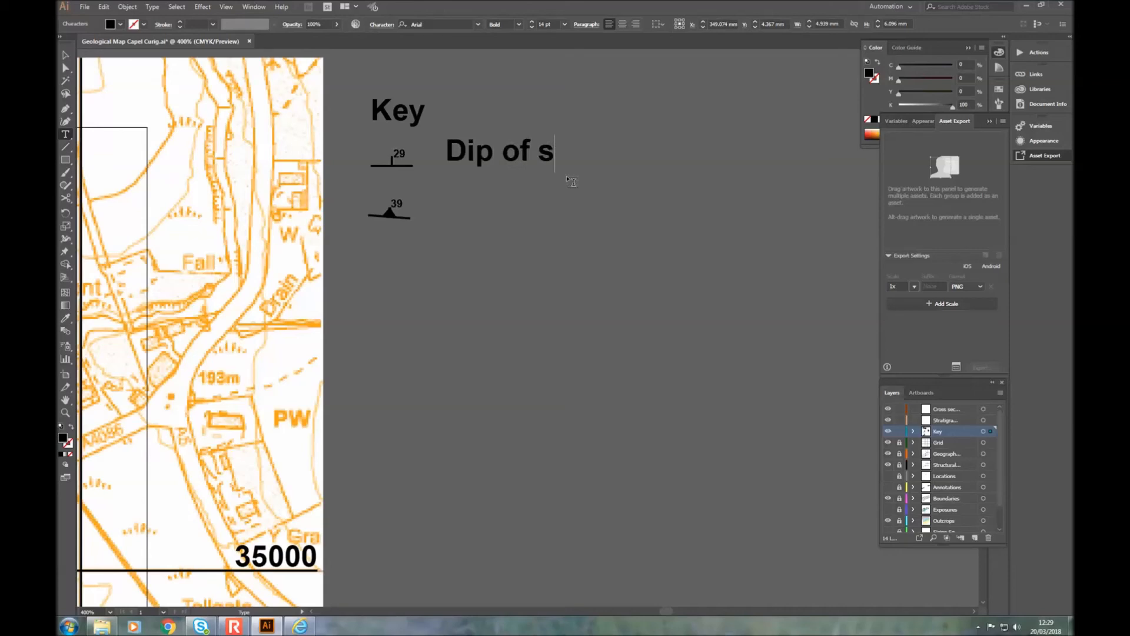
pyautogui.write('trata')
pyautogui.click(66, 55)
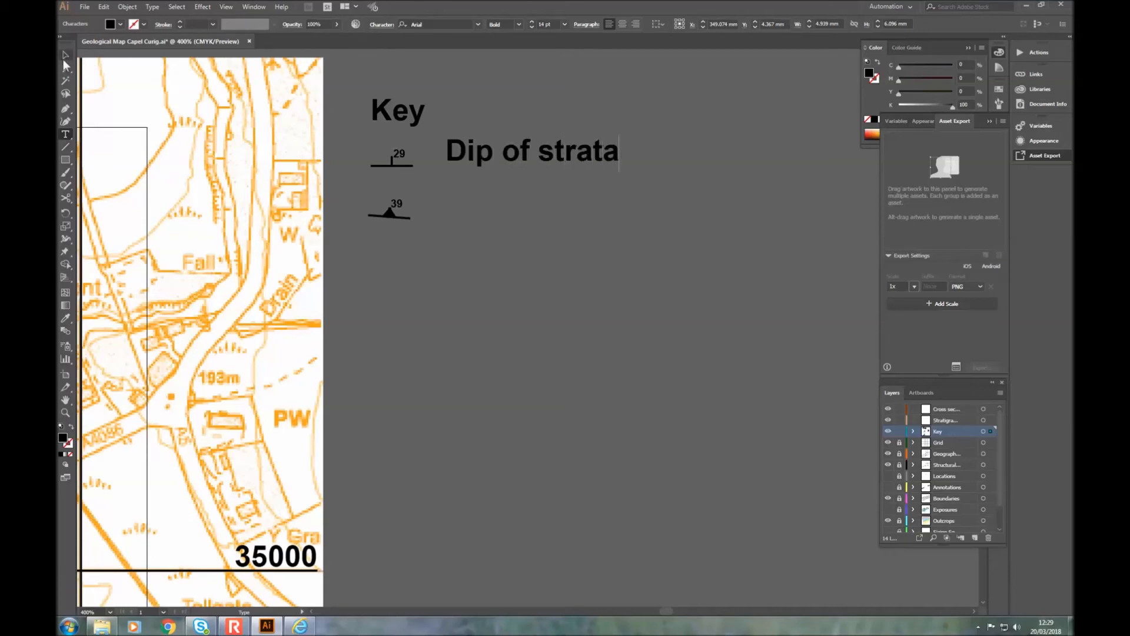
# Step: Reduce the "Dip of strata" label to 10 pt and align it with the 29 symbol
pyautogui.click(531, 27)
pyautogui.click(531, 27)
pyautogui.click(531, 26)
pyautogui.click(531, 27)
pyautogui.moveTo(488, 156); pyautogui.dragTo(474, 161)
# Step: Place a copy of the "Dip of strata" label beside the 39 symbol and change it to "Dip of cleavage"
pyautogui.hotkey('ctrl', 'c')
pyautogui.hotkey('ctrl', 'v')
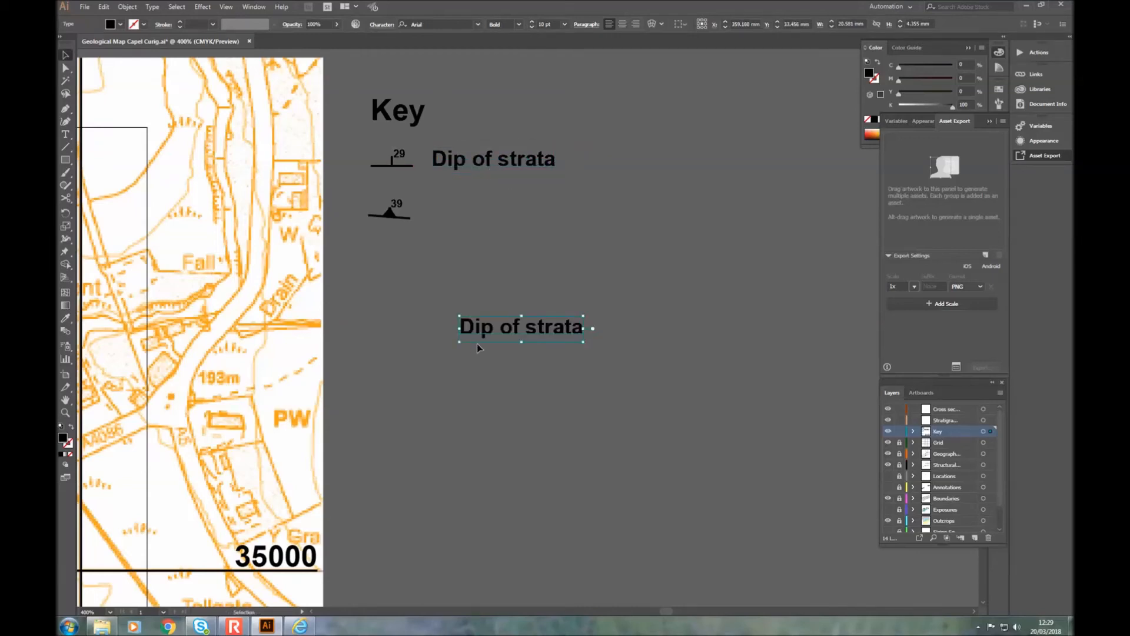
pyautogui.moveTo(475, 332); pyautogui.dragTo(606, 220)
pyautogui.press('t')
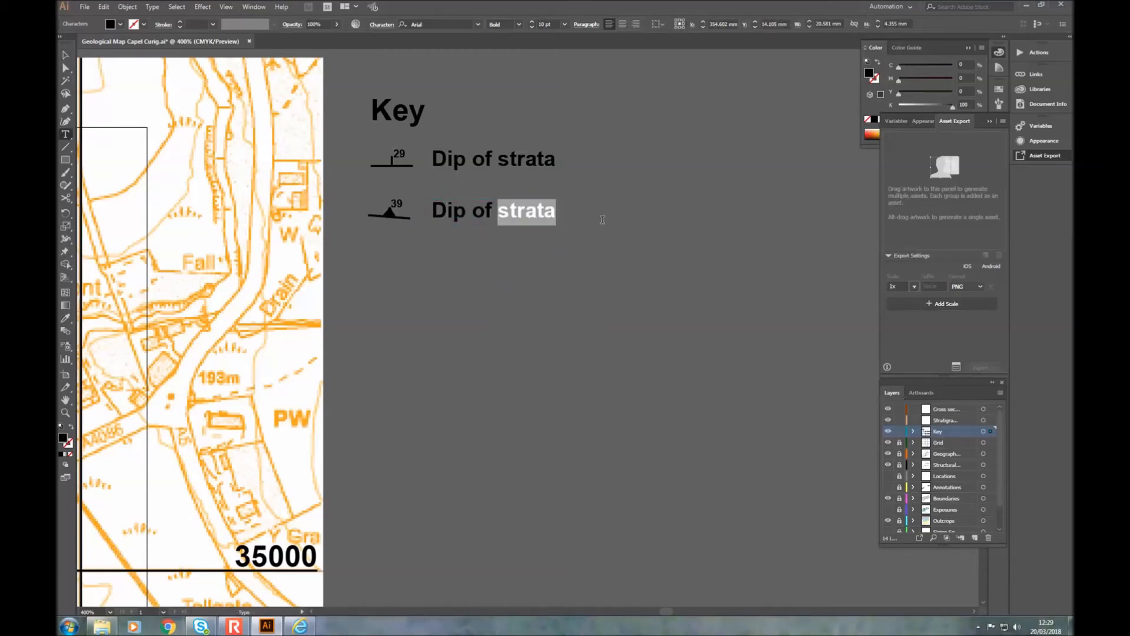
pyautogui.write('cleavage')
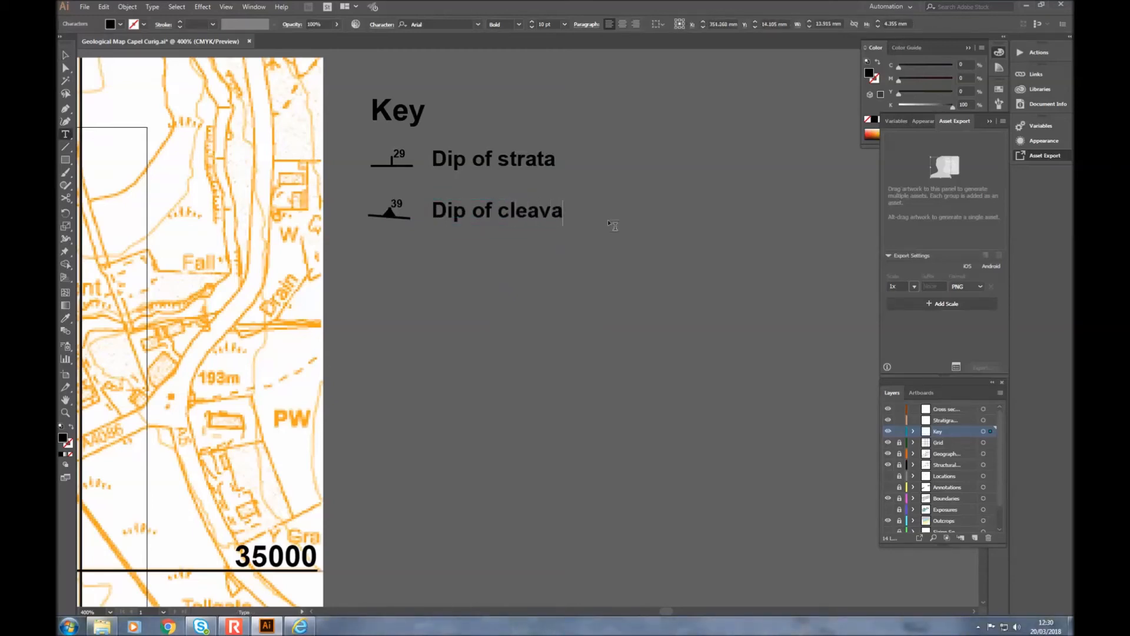
pyautogui.press('Escape')
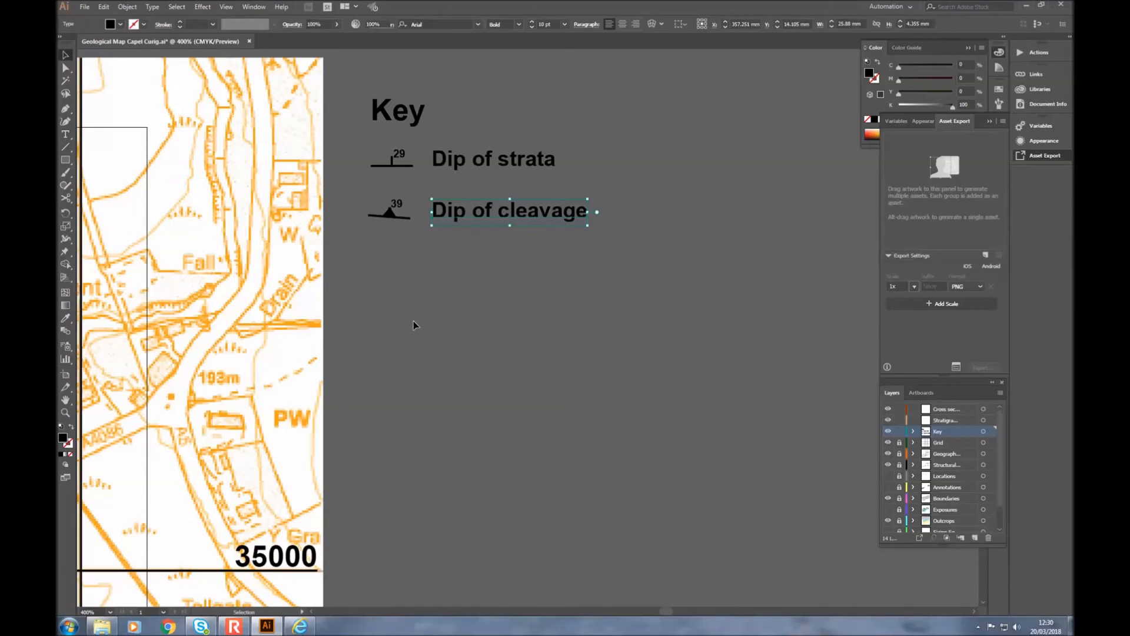
# Step: Lock the Key layer and make the stratigraphic column layer active
pyautogui.click(413, 320)
pyautogui.hotkey('ctrl', '1')
pyautogui.scroll(-1, 404, 372)
pyautogui.scroll(-1, 403, 372)
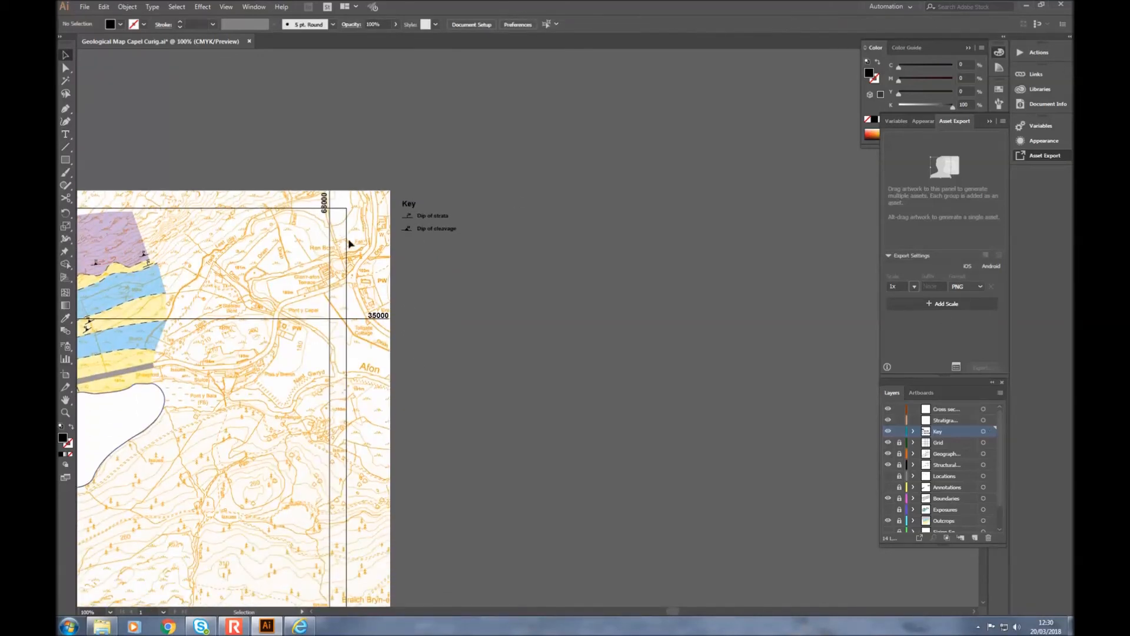
pyautogui.click(950, 417)
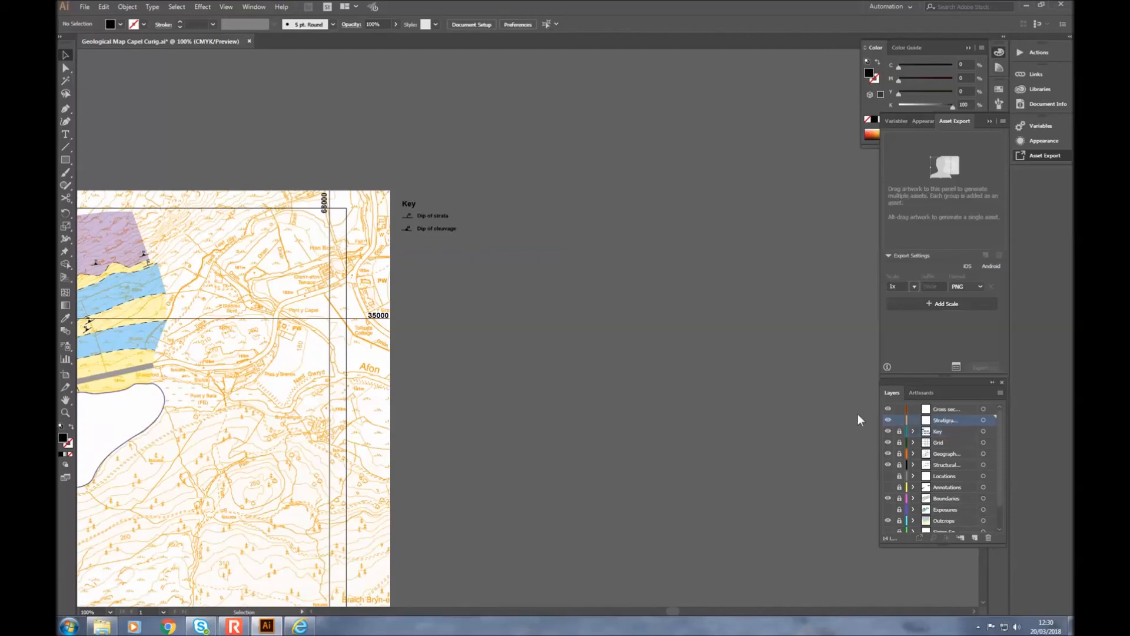
# Step: Add the heading "Stratigraphic Column" below the key, beside the map's east edge
pyautogui.click(65, 135)
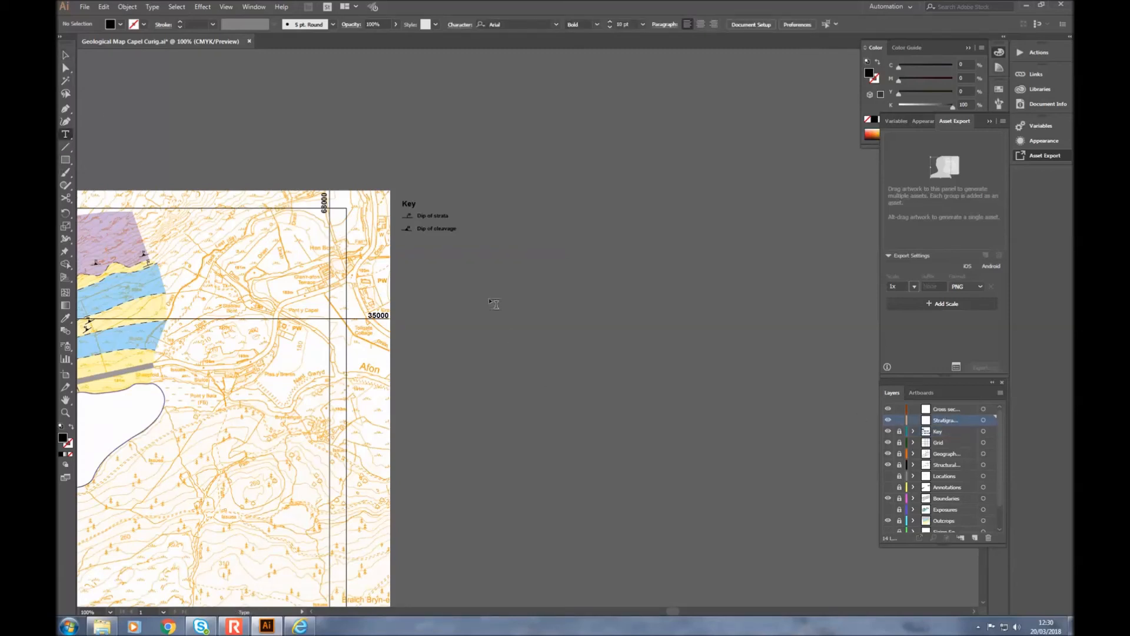
pyautogui.click(406, 282)
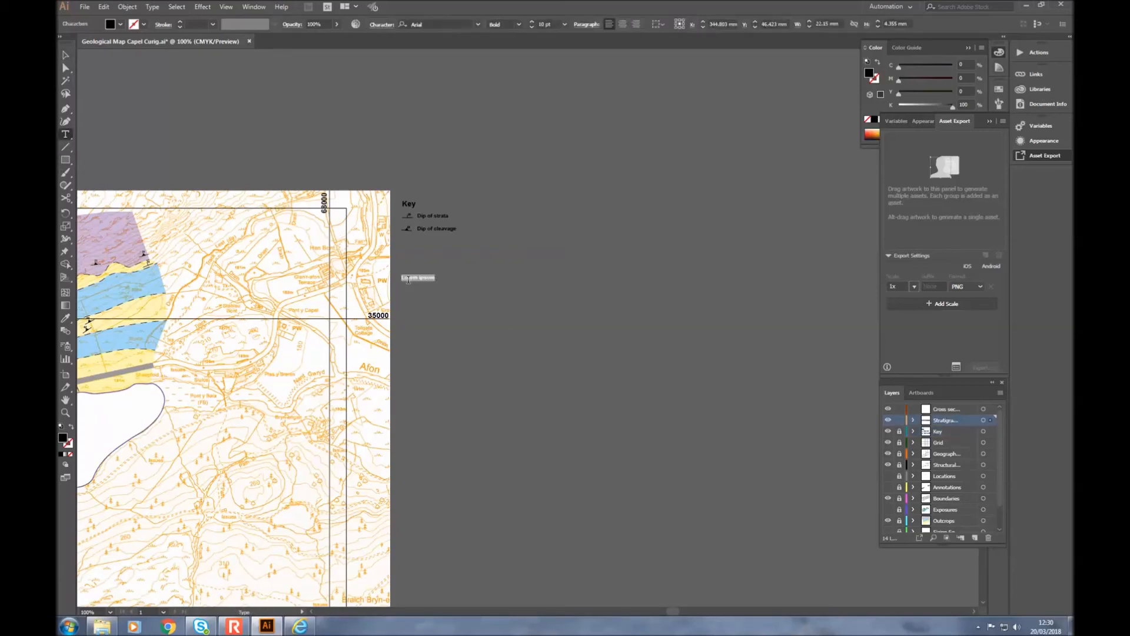
pyautogui.scroll(3, 407, 280)
pyautogui.scroll(2, 407, 280)
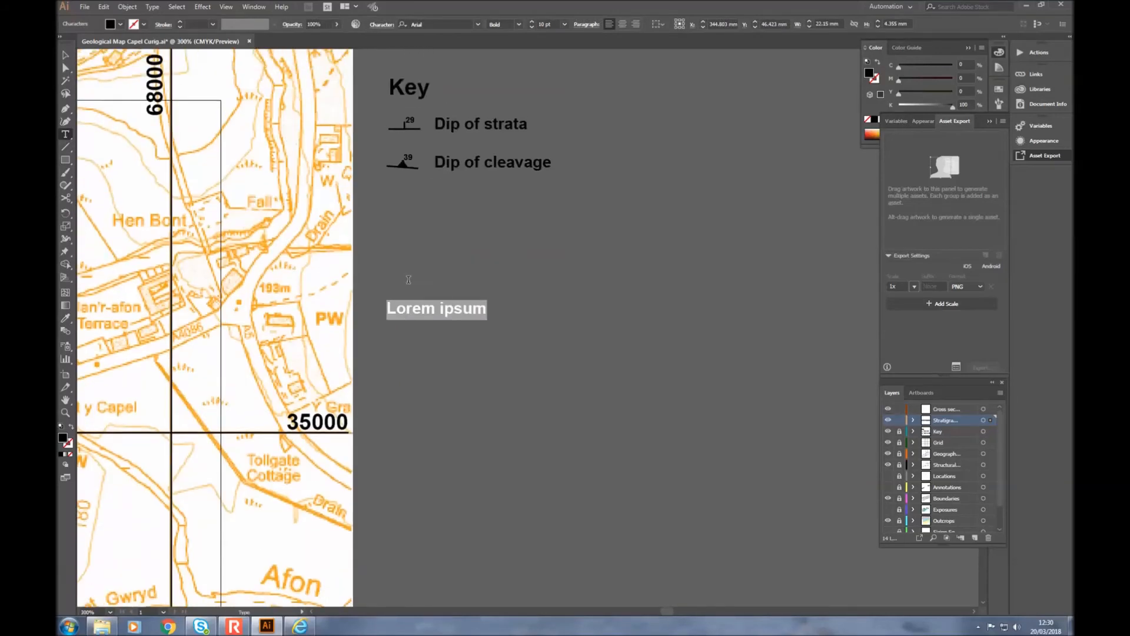
pyautogui.write('Stratigraphic Column')
pyautogui.click(68, 54)
pyautogui.click(521, 521)
pyautogui.scroll(-2, 429, 429)
pyautogui.hscroll(1, 390, 396)
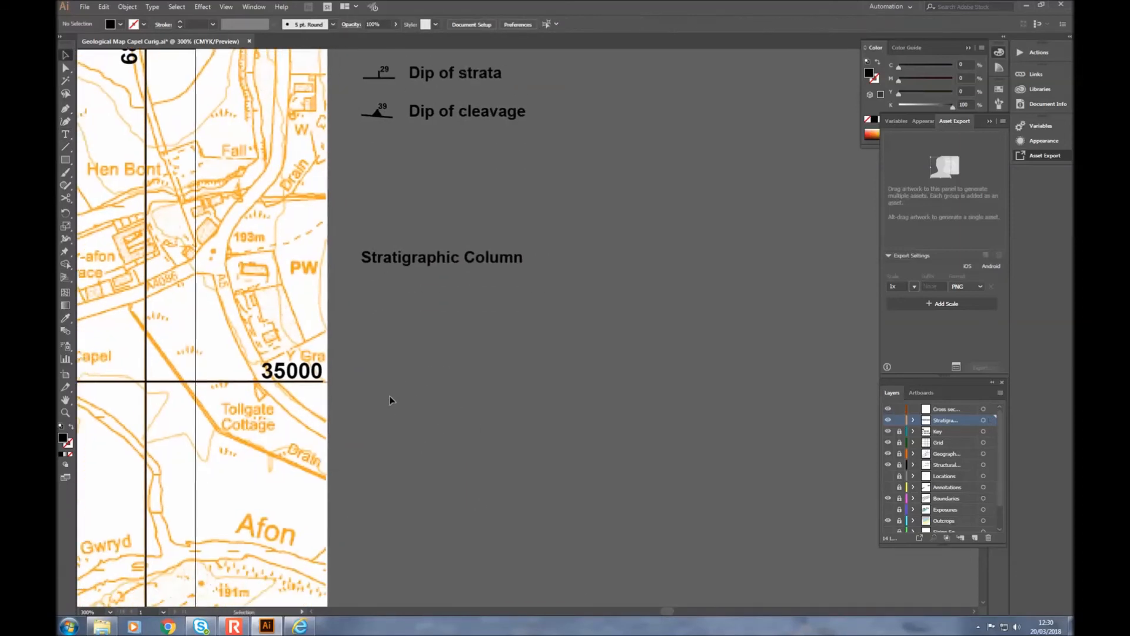
# Step: Draw a rectangle about 12 mm wide and 74 mm high beneath the "Stratigraphic Column" heading and fill it purple
pyautogui.scroll(-2, 390, 376)
pyautogui.click(66, 158)
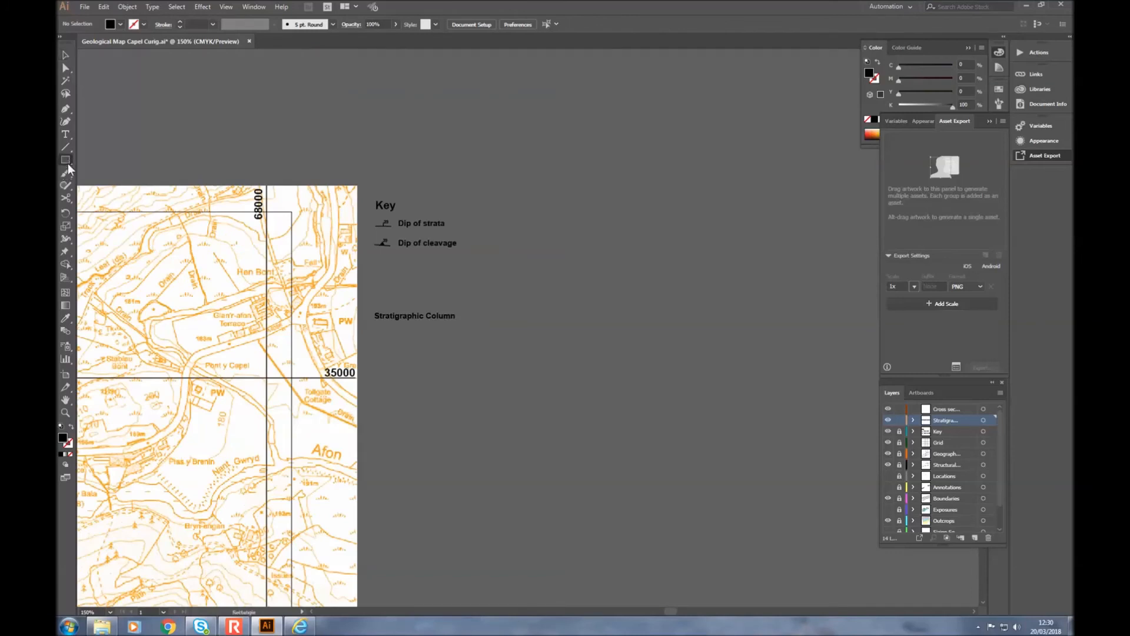
pyautogui.scroll(1, 377, 484)
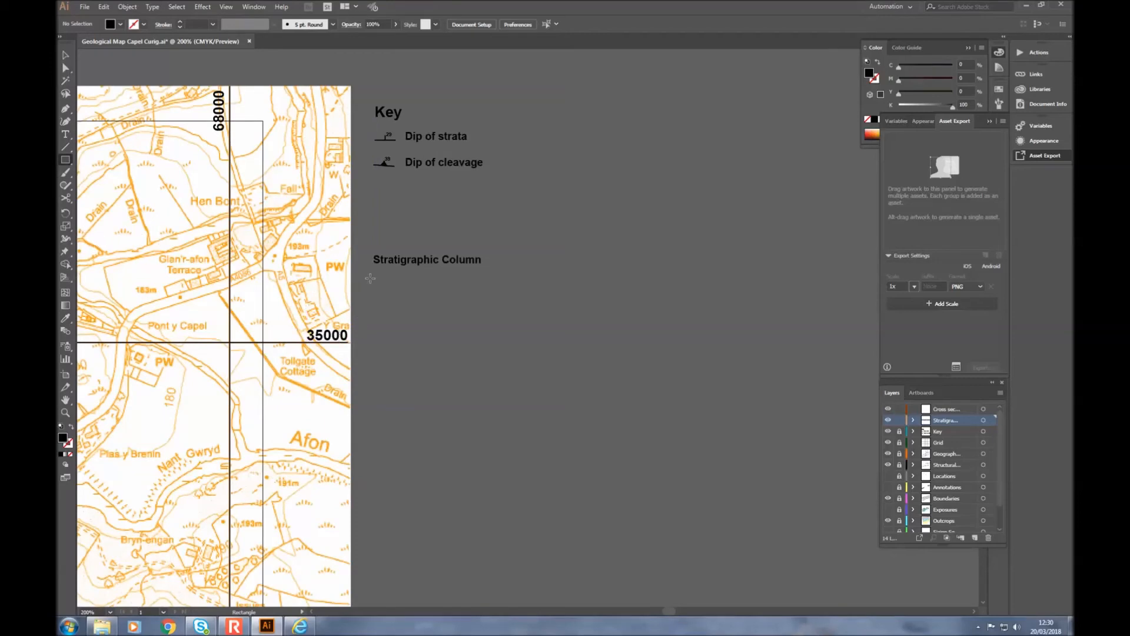
pyautogui.moveTo(373, 283); pyautogui.dragTo(411, 504)
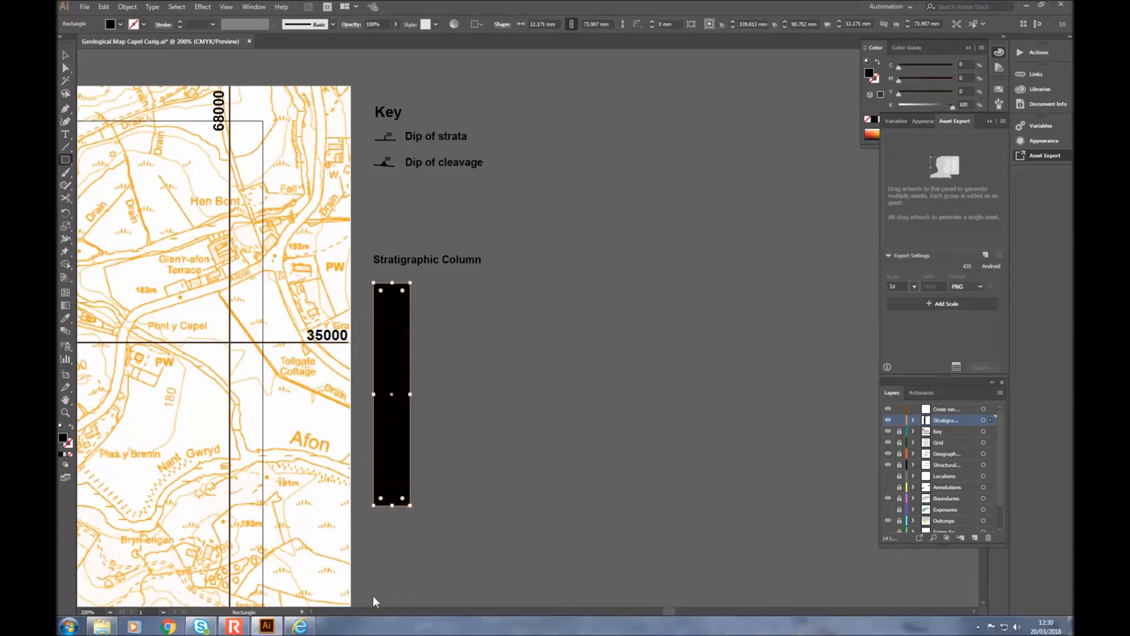
pyautogui.click(120, 25)
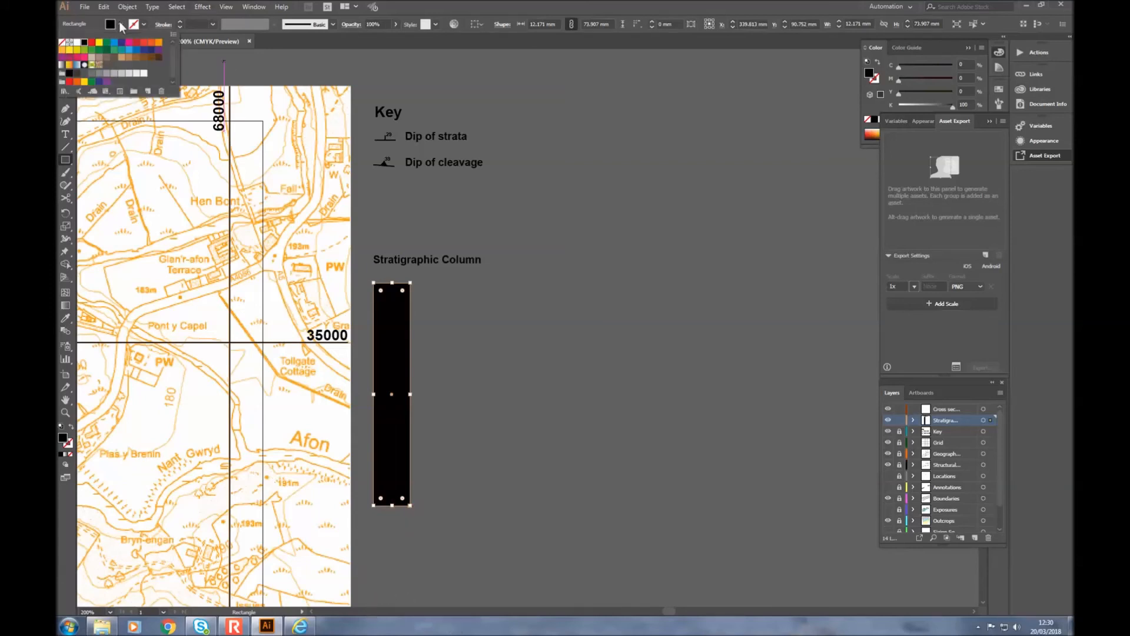
pyautogui.click(158, 53)
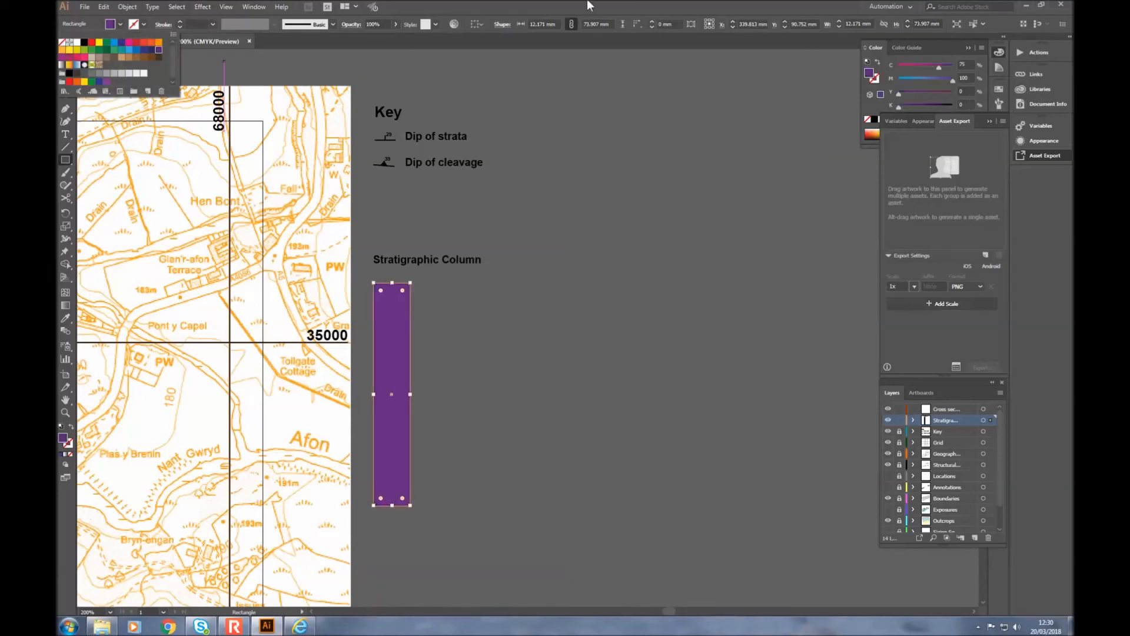
pyautogui.click(66, 57)
# Step: Place a copy of the purple block directly beneath it, shorten the copy to about 11 mm and fill it yellow
pyautogui.hscroll(1, 257, 469)
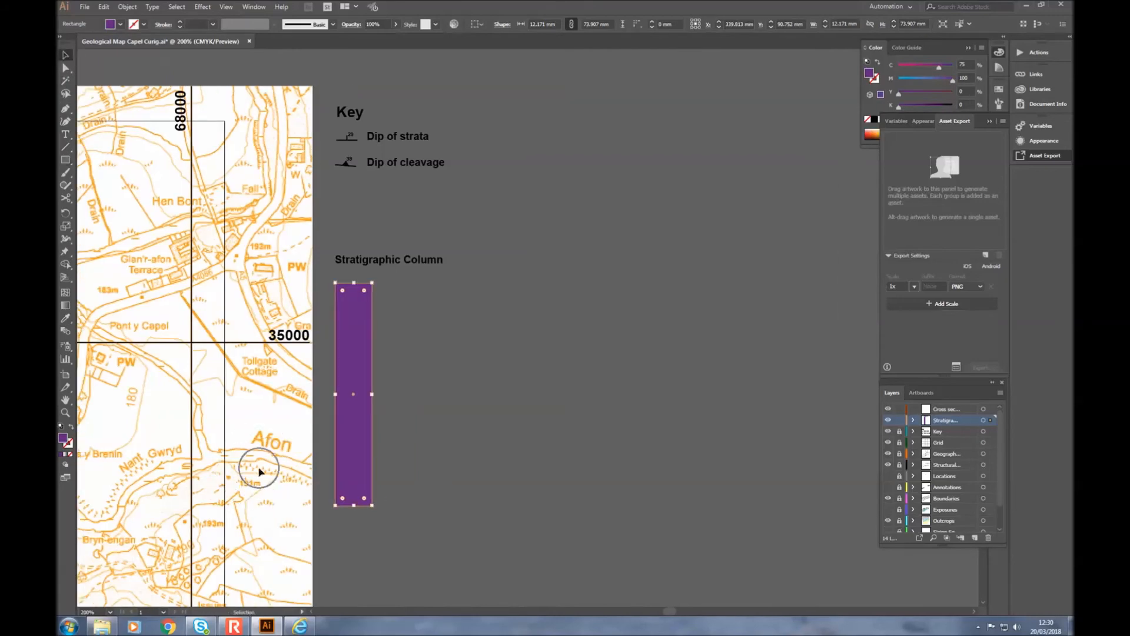
pyautogui.scroll(-2, 257, 469)
pyautogui.click(407, 611)
pyautogui.scroll(-2, 618, 445)
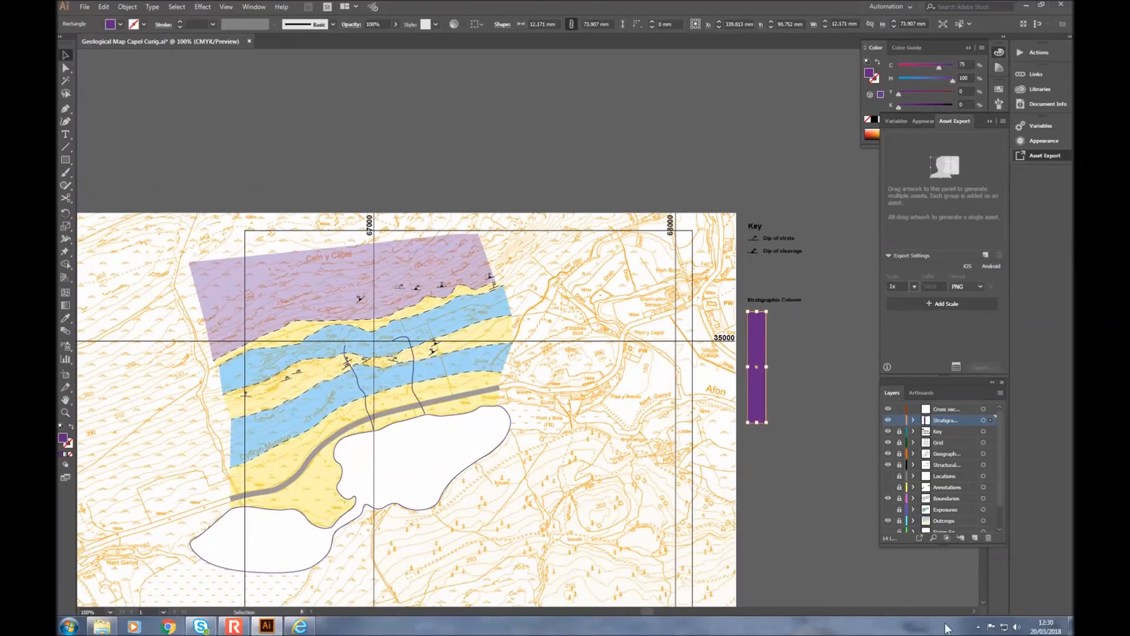
pyautogui.click(974, 611)
pyautogui.press('a')
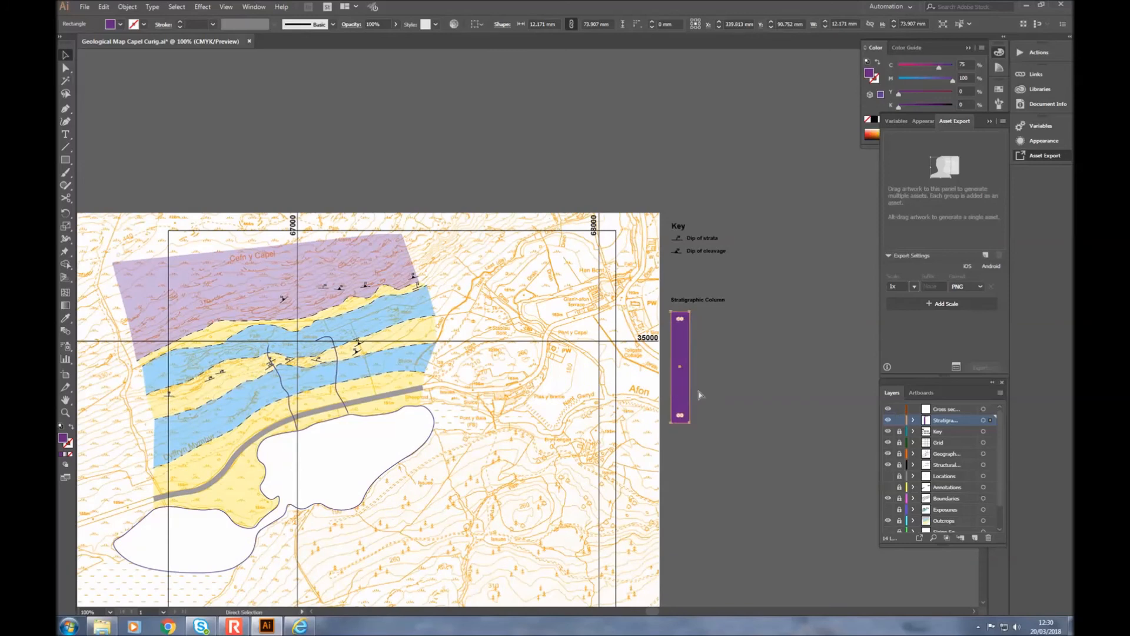
pyautogui.hotkey('ctrl', 'v')
pyautogui.moveTo(531, 303); pyautogui.dragTo(687, 456)
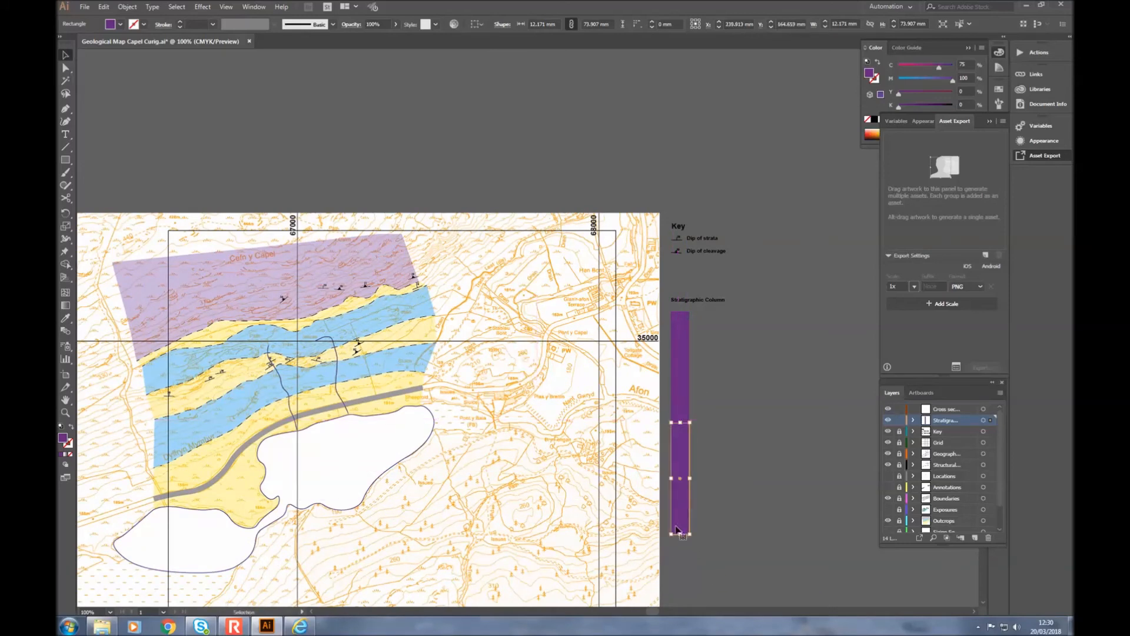
pyautogui.moveTo(681, 535); pyautogui.dragTo(681, 438)
pyautogui.click(120, 24)
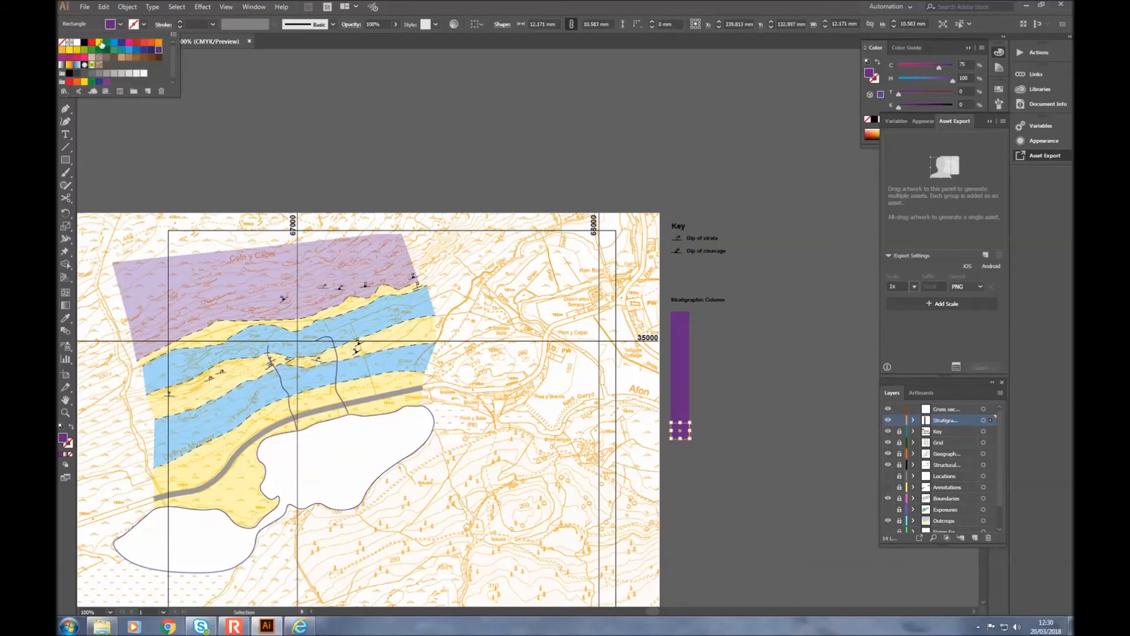
pyautogui.click(100, 43)
pyautogui.click(746, 349)
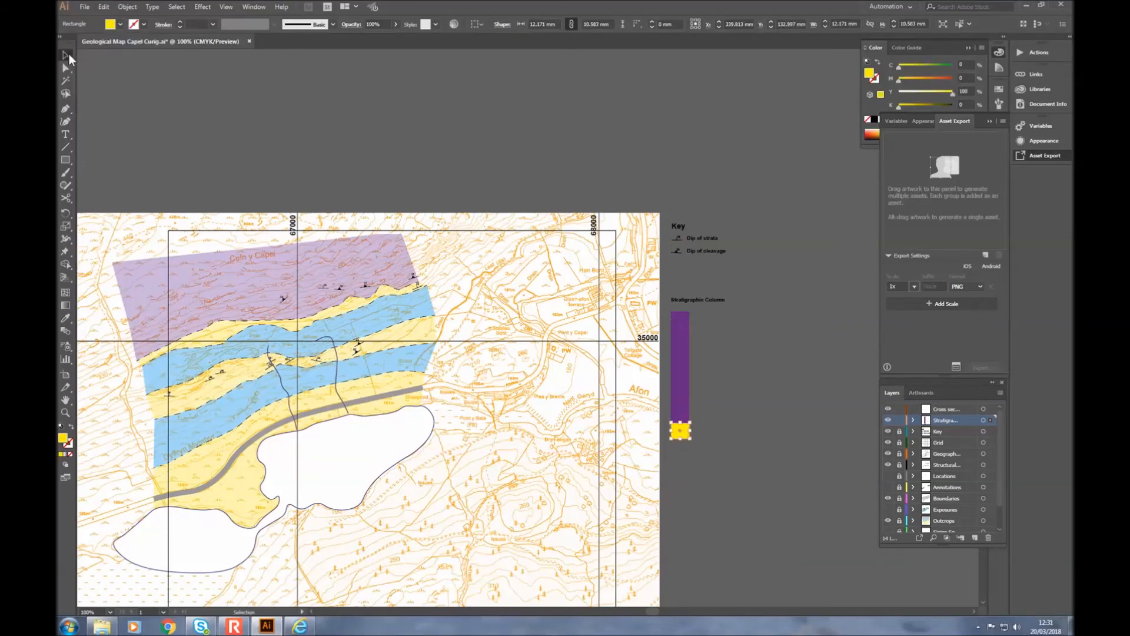
# Step: Add another block directly below the yellow one, about 19 mm high, and fill it blue
pyautogui.hotkey('ctrl', 'v')
pyautogui.moveTo(531, 328); pyautogui.dragTo(678, 468)
pyautogui.click(119, 25)
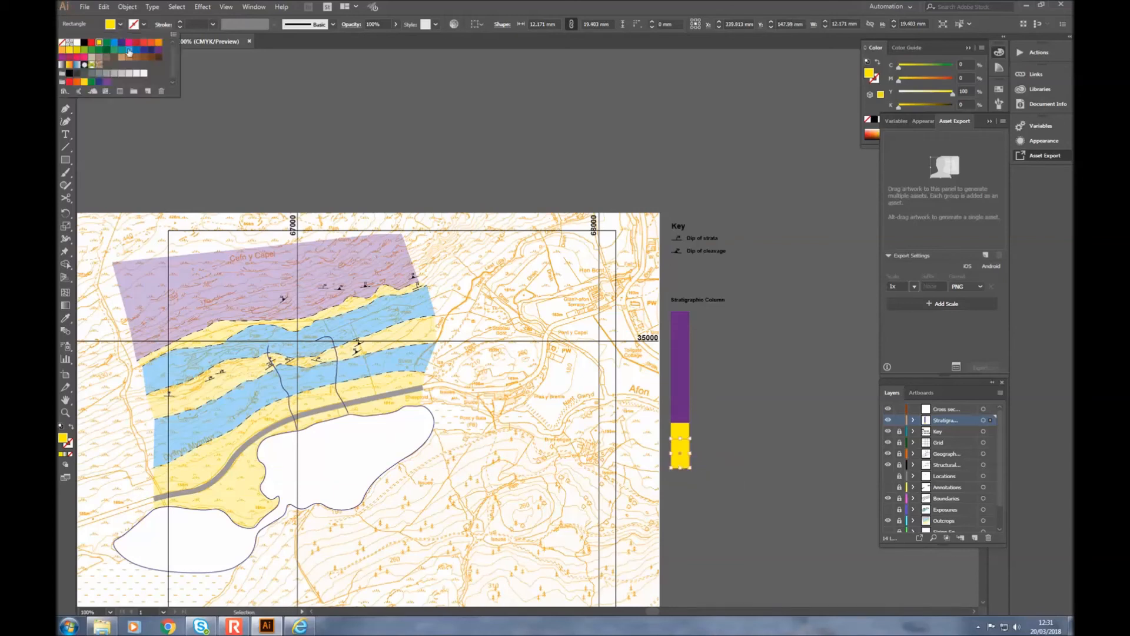
pyautogui.click(100, 42)
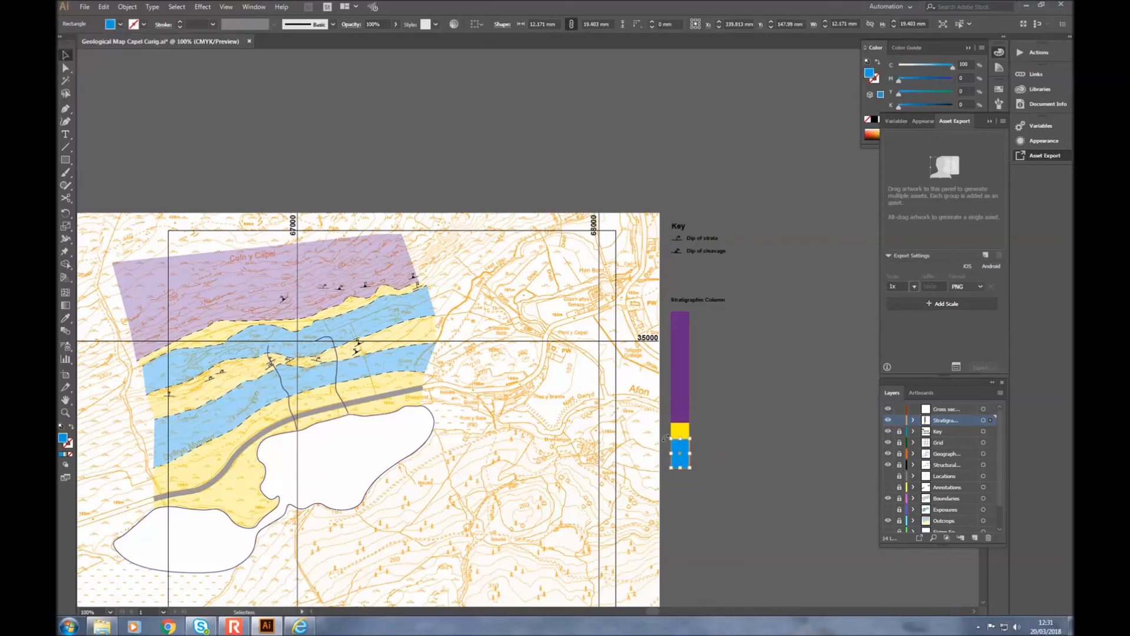
pyautogui.click(731, 433)
# Step: Extend the column downwards with a copy of the yellow block followed by a copy of the blue block
pyautogui.click(684, 432)
pyautogui.hotkey('ctrl', 'c')
pyautogui.hotkey('ctrl', 'v')
pyautogui.moveTo(524, 334); pyautogui.dragTo(676, 479)
pyautogui.click(683, 453)
pyautogui.hotkey('ctrl', 'c')
pyautogui.hotkey('ctrl', 'v')
pyautogui.moveTo(522, 331); pyautogui.dragTo(681, 494)
# Step: Add a copy of the yellow block at the column's base and stretch it into the tallest yellow unit
pyautogui.click(681, 430)
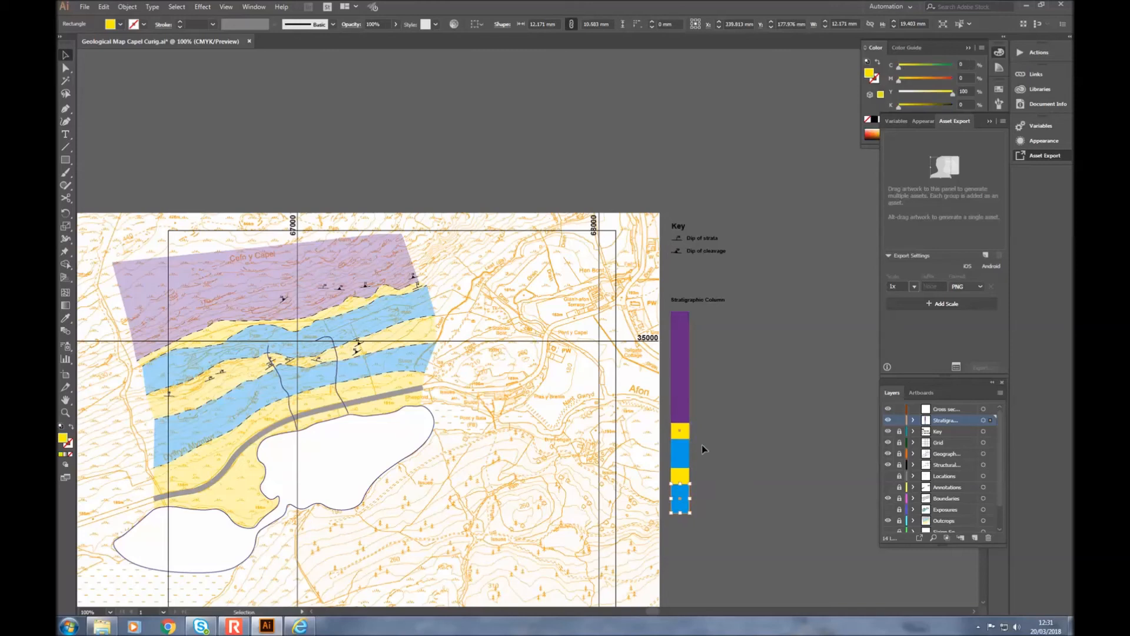
pyautogui.hotkey('ctrl', 'c')
pyautogui.hotkey('ctrl', 'v')
pyautogui.moveTo(528, 331); pyautogui.dragTo(681, 581)
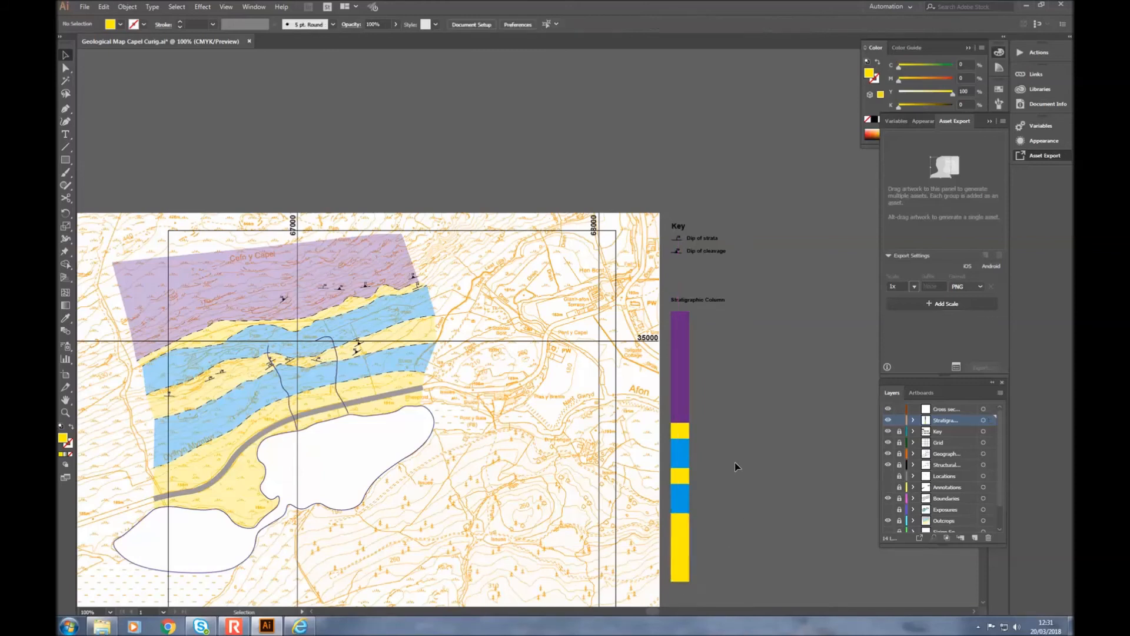
pyautogui.click(734, 462)
# Step: Add the label "Scale 1: 50000" beneath the stratigraphic column
pyautogui.scroll(-2, 743, 477)
pyautogui.scroll(-2, 743, 478)
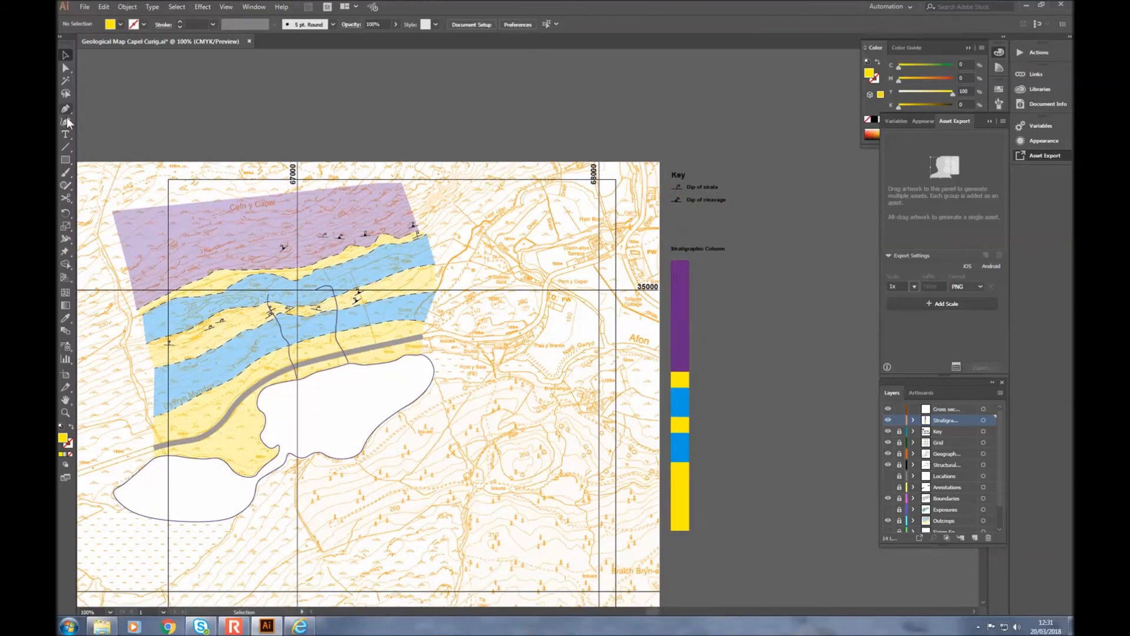
pyautogui.click(64, 132)
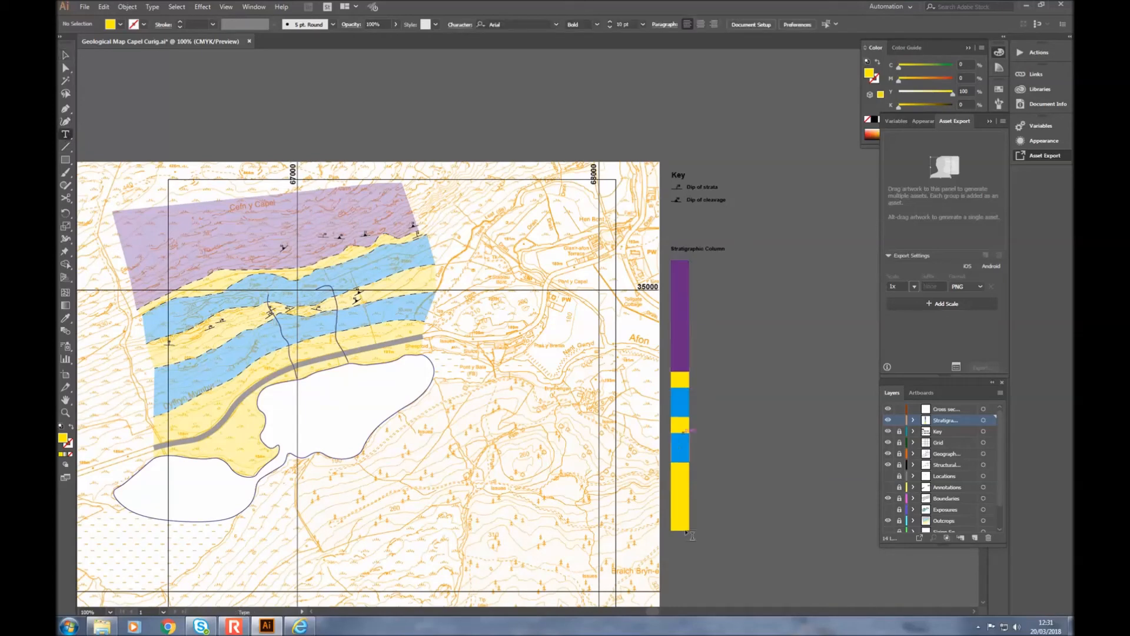
pyautogui.click(675, 544)
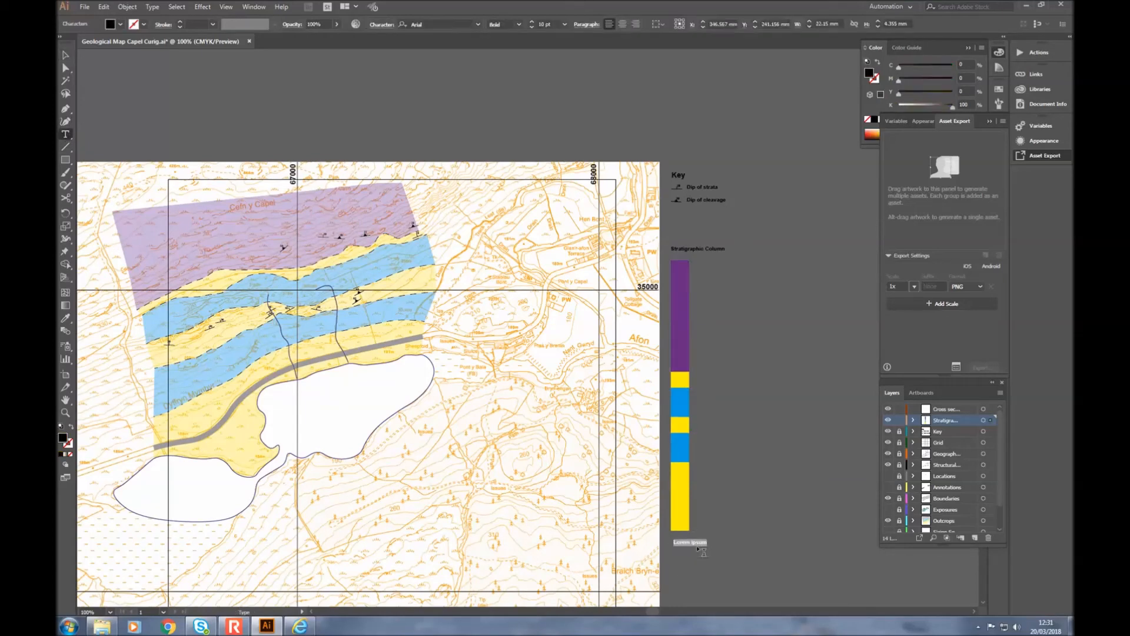
pyautogui.write('1: 50000')
pyautogui.press('Escape')
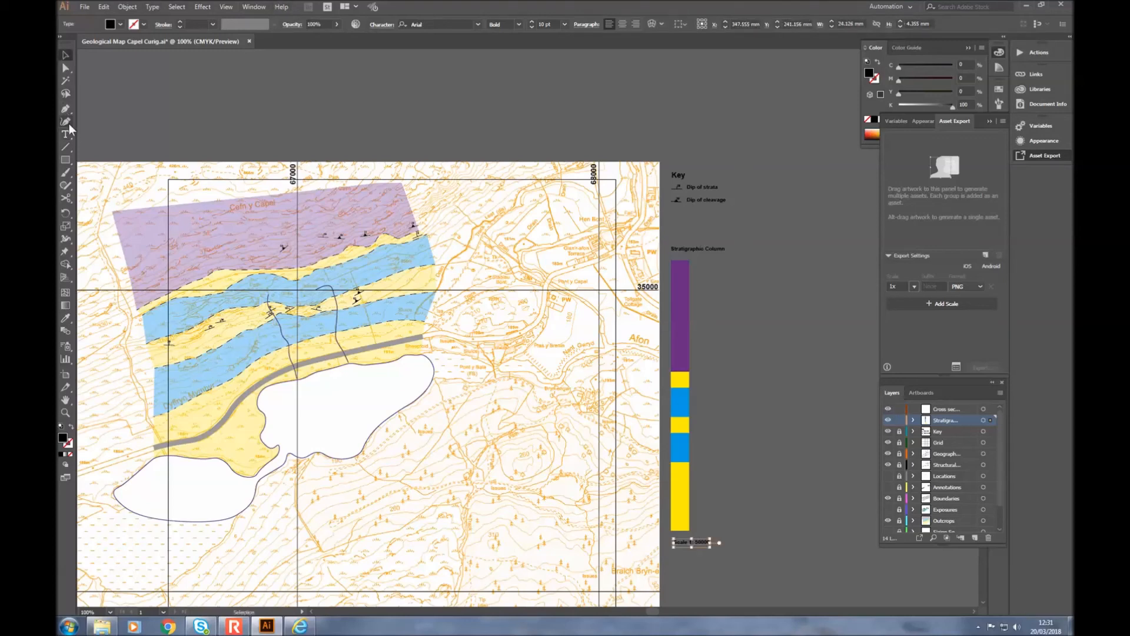
# Step: Beside the purple block, add "Siltstone formation" with "Thinnly bedded siltstones with subordinate fine grained sandstones" beneath it
pyautogui.click(697, 298)
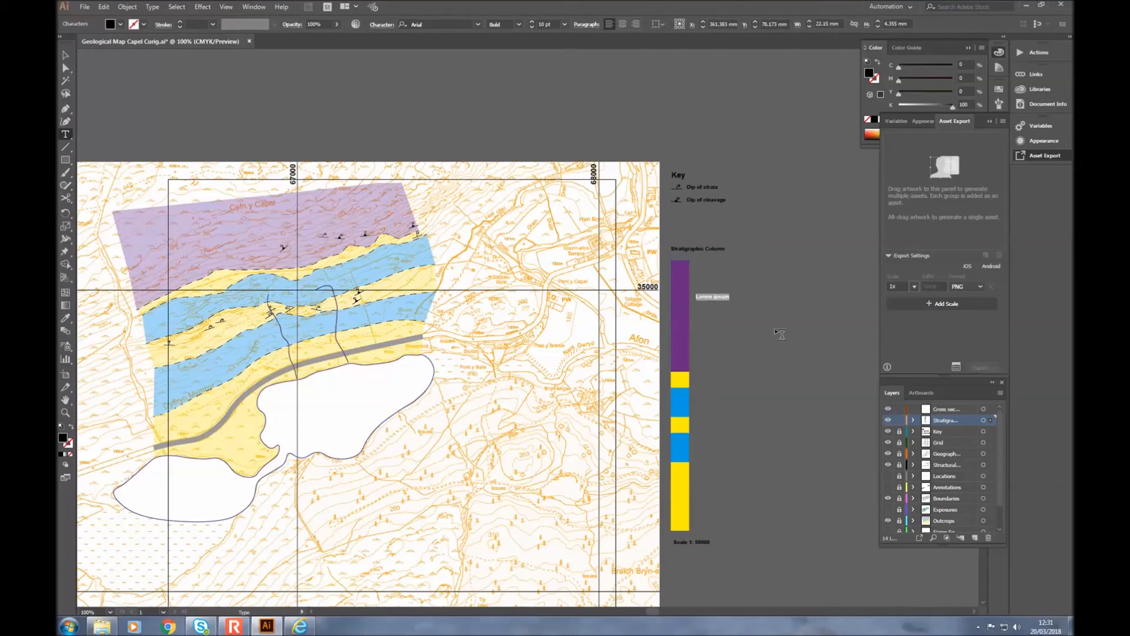
pyautogui.write('Sil')
pyautogui.write('tstone formation')
pyautogui.write('Thin')
pyautogui.write('nly bedde')
pyautogui.write('d siltstones with subordinat')
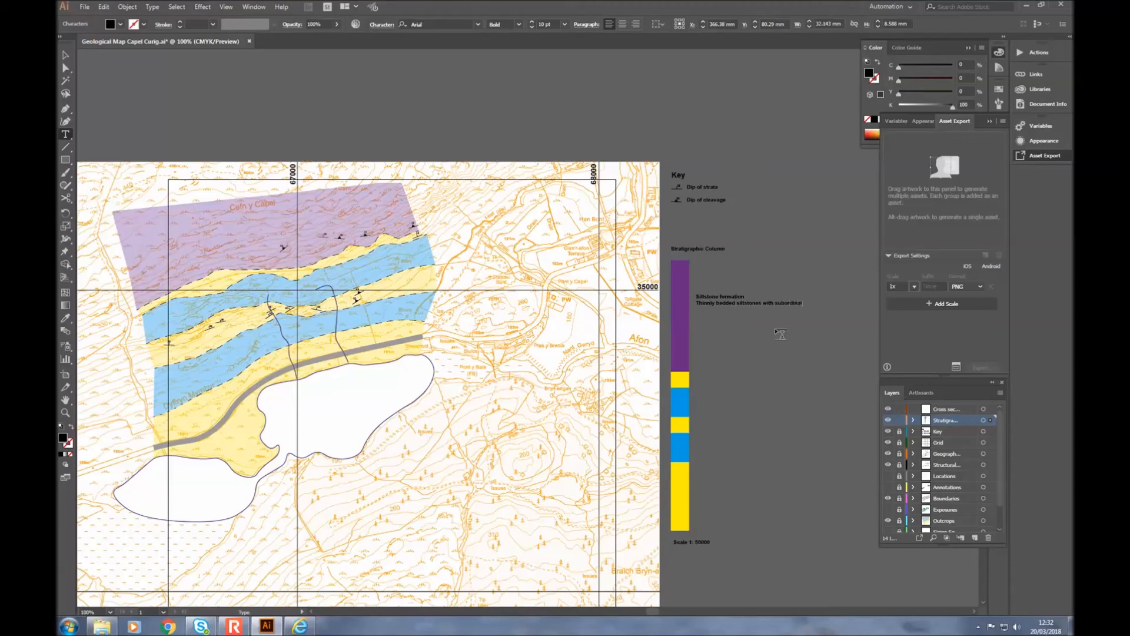
pyautogui.write('e fene grained sandstones')
pyautogui.click(65, 54)
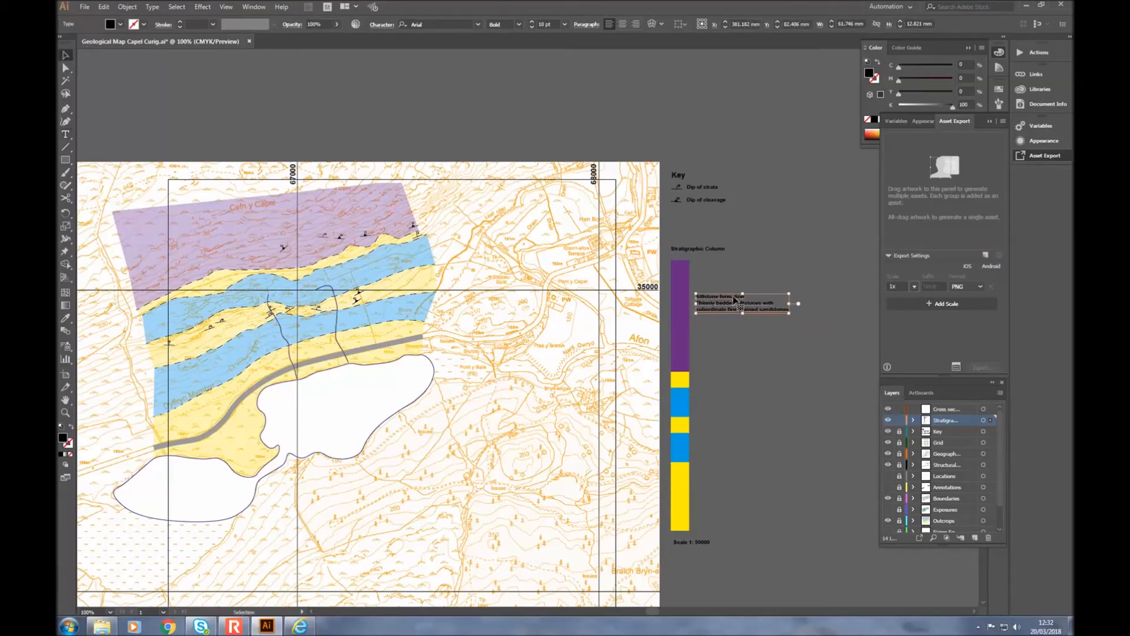
# Step: Place a copy of the siltstone description beside the lower blue block and change its title to "Garth Tuff"
pyautogui.click(745, 324)
pyautogui.hotkey('ctrl', 'v')
pyautogui.moveTo(528, 326); pyautogui.dragTo(669, 442)
pyautogui.press('t')
pyautogui.write('G')
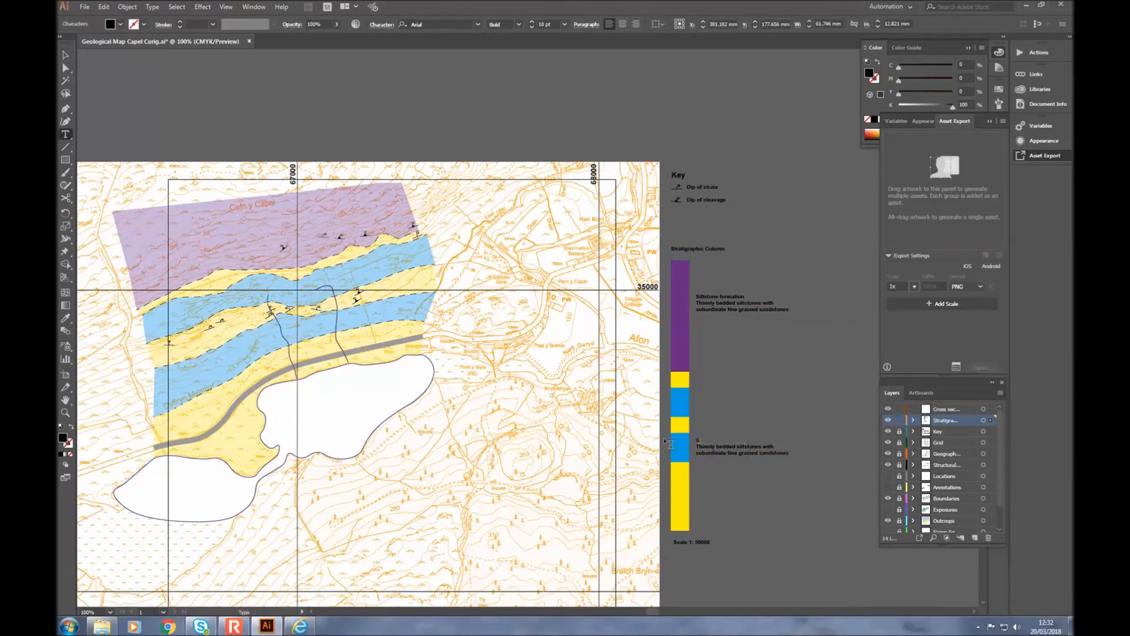
pyautogui.write('arth Tuff')
# Step: Replace the description under "Garth Tuff" with "Usually massive, with irregular lenses of crystal tuff and subordinate lapilli tuff"
pyautogui.moveTo(696, 448); pyautogui.dragTo(835, 464)
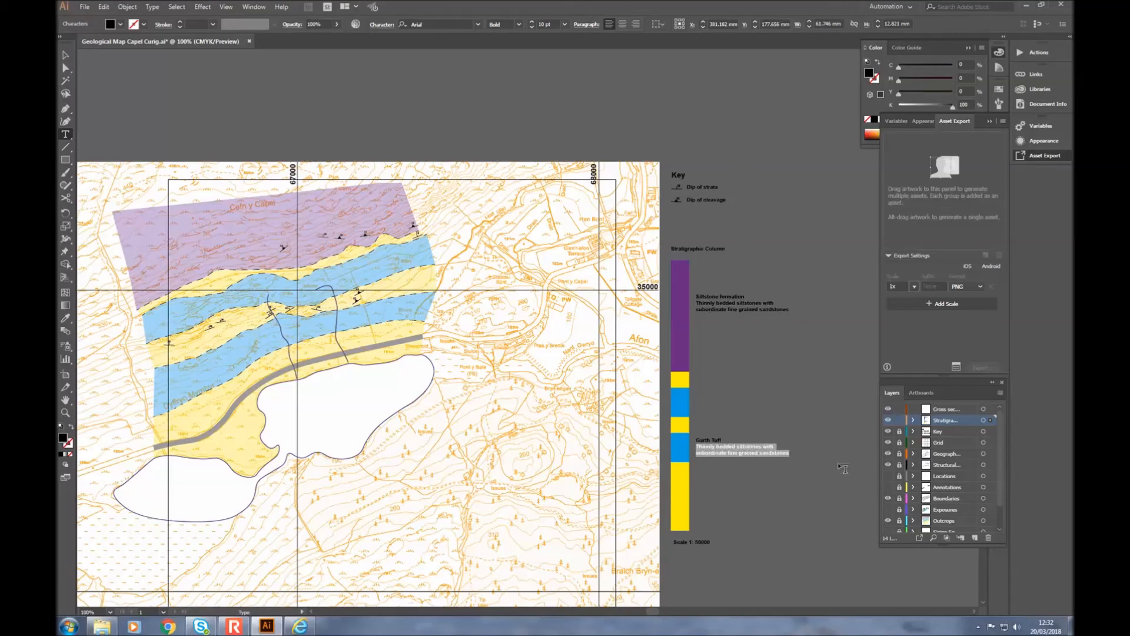
pyautogui.write('Usually mas')
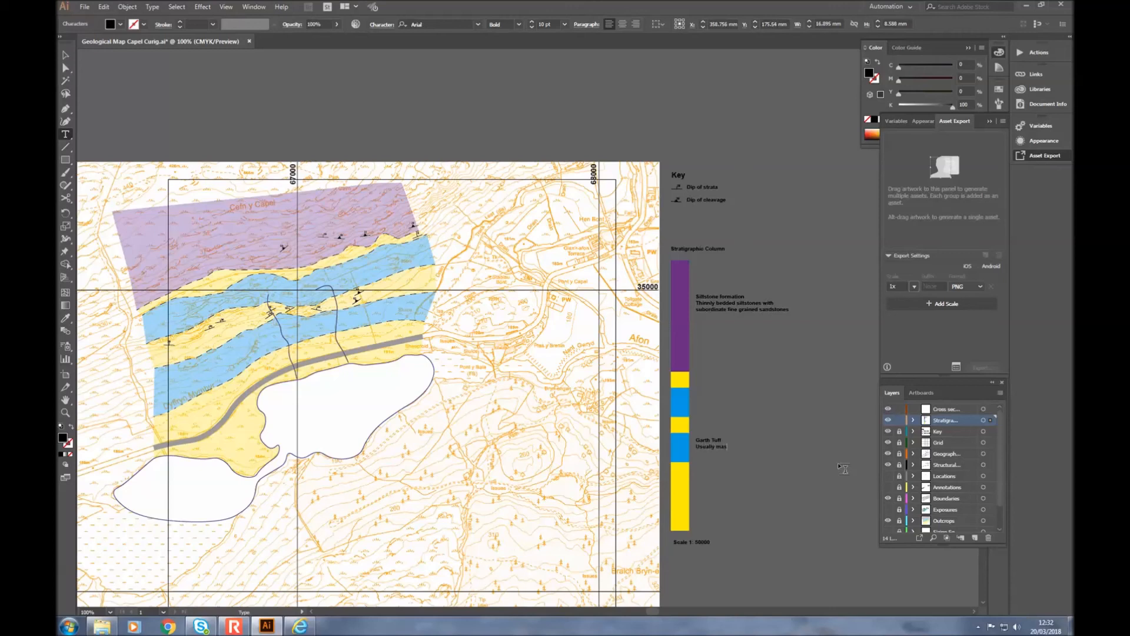
pyautogui.write('sive, wi')
pyautogui.write('th irregular ')
pyautogui.write('lenses of crysta')
pyautogui.write('l tuff and')
pyautogui.write(' subordinate lapilli tu')
pyautogui.write('ff')
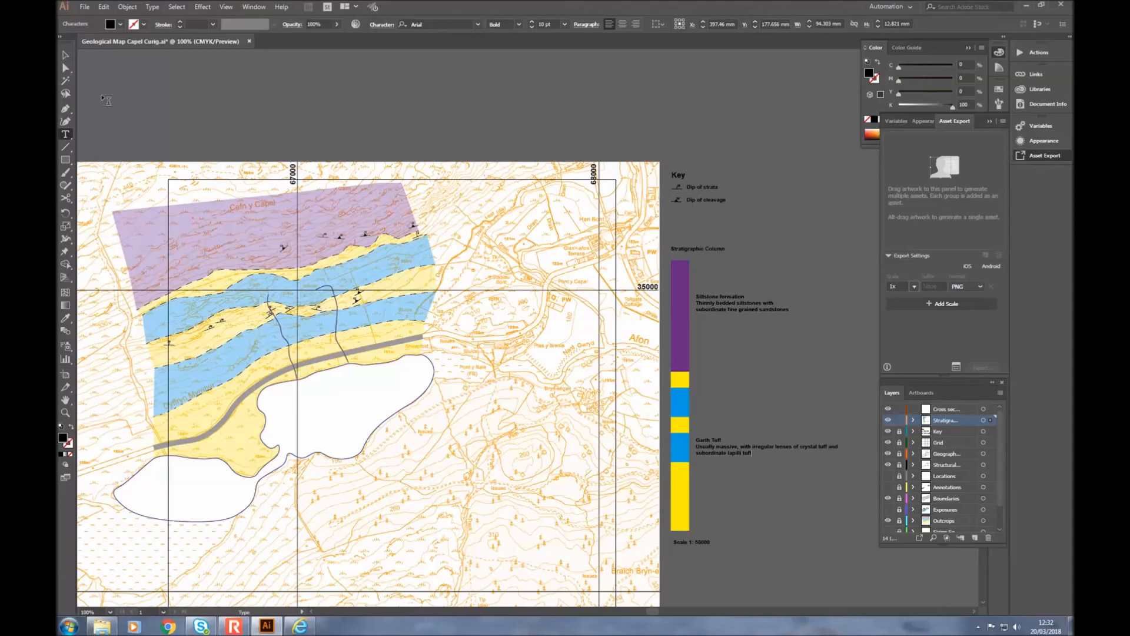
pyautogui.click(66, 54)
# Step: Draw a rectangle about 124 mm by 206 mm enclosing the whole stratigraphic column, its heading and labels
pyautogui.scroll(-1, 759, 239)
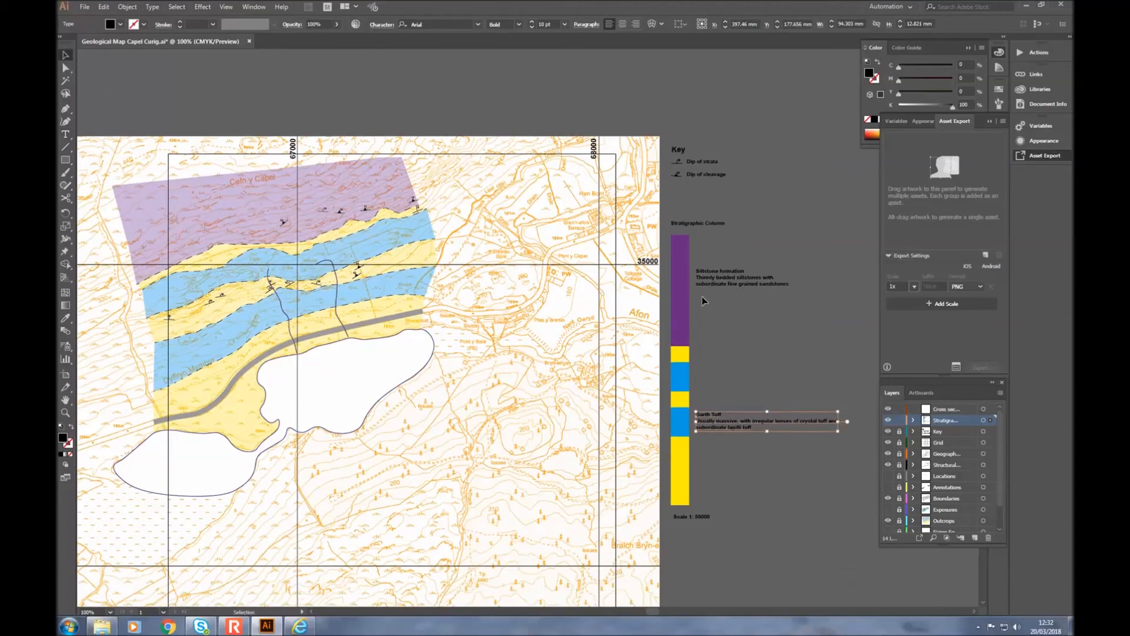
pyautogui.click(65, 159)
pyautogui.scroll(-2, 668, 185)
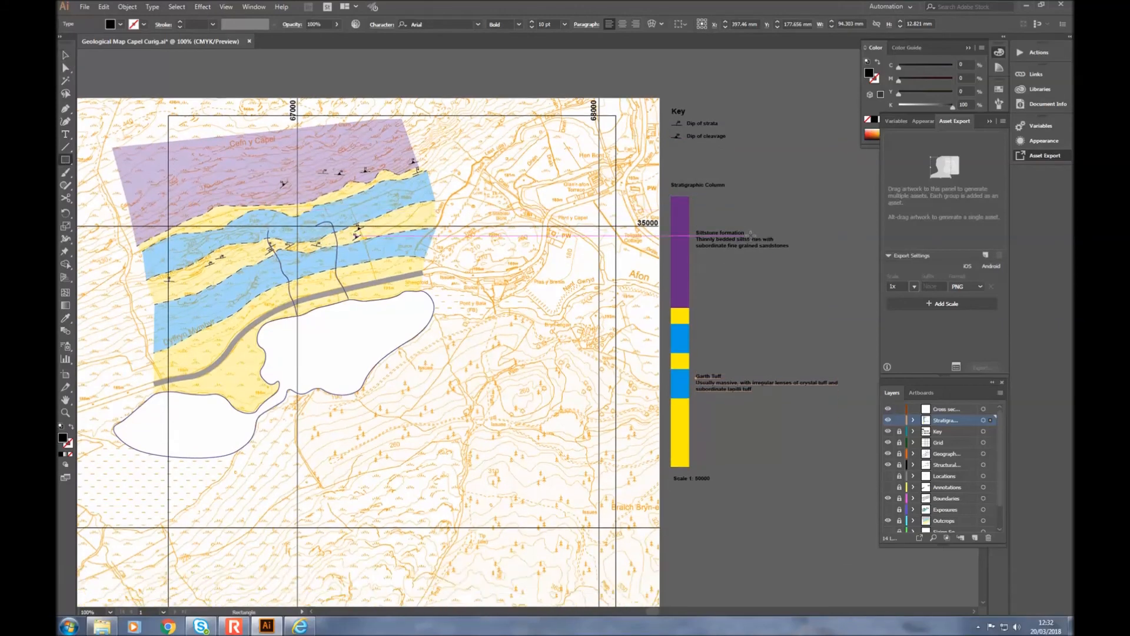
pyautogui.moveTo(665, 180); pyautogui.dragTo(851, 488)
# Step: Give the rectangle around the stratigraphic column a black outline and no fill
pyautogui.click(121, 25)
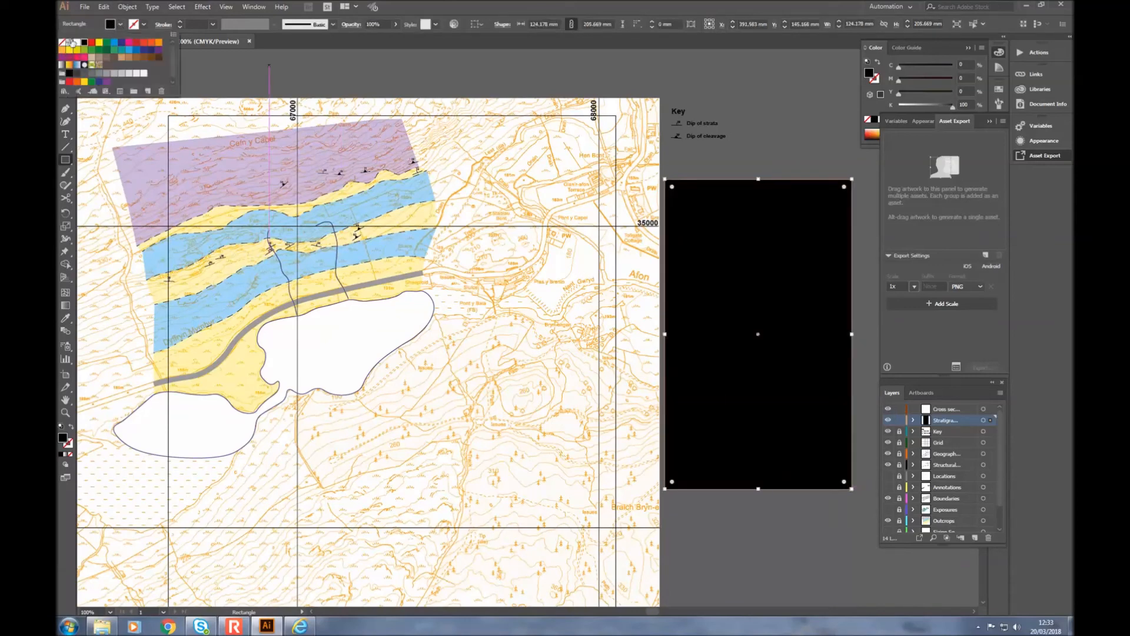
pyautogui.click(70, 42)
pyautogui.click(144, 24)
pyautogui.click(84, 43)
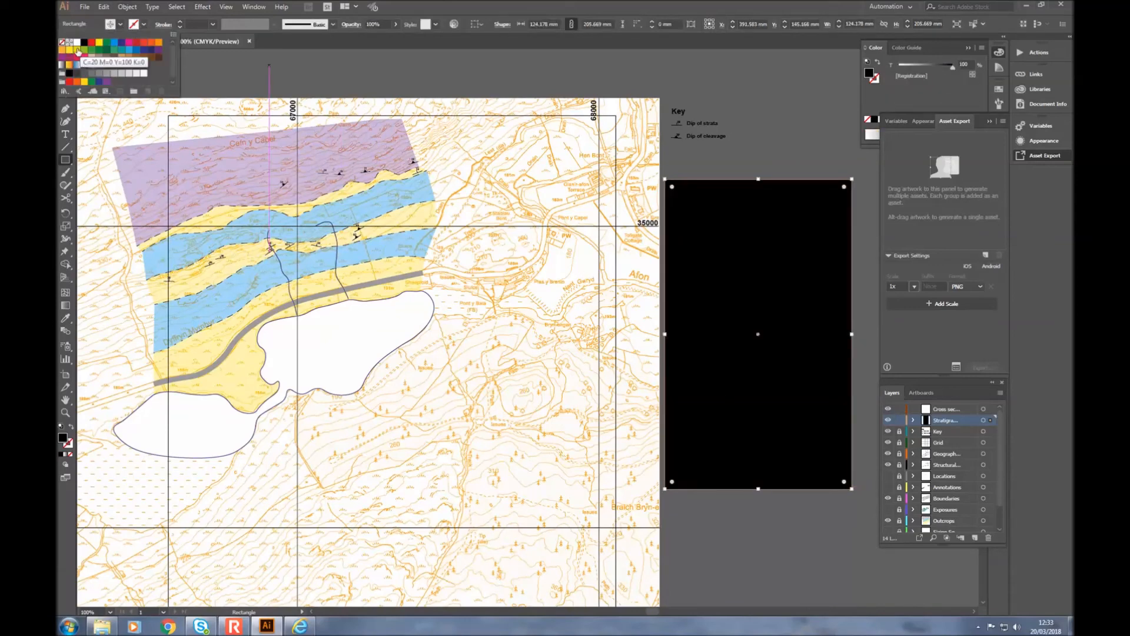
pyautogui.click(120, 25)
pyautogui.click(62, 42)
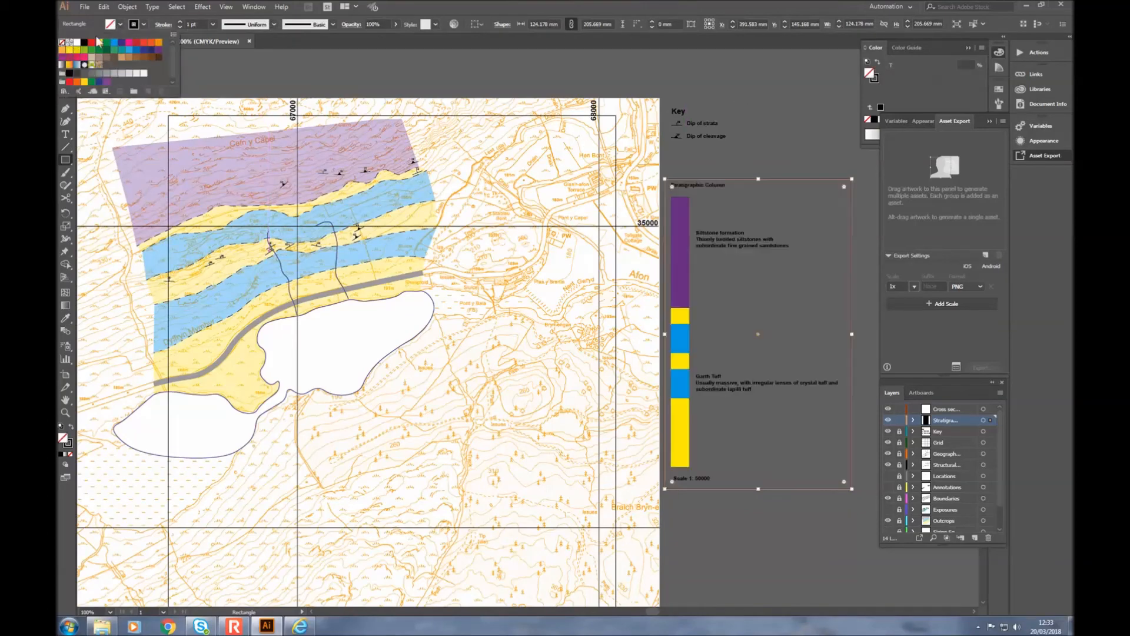
pyautogui.click(765, 5)
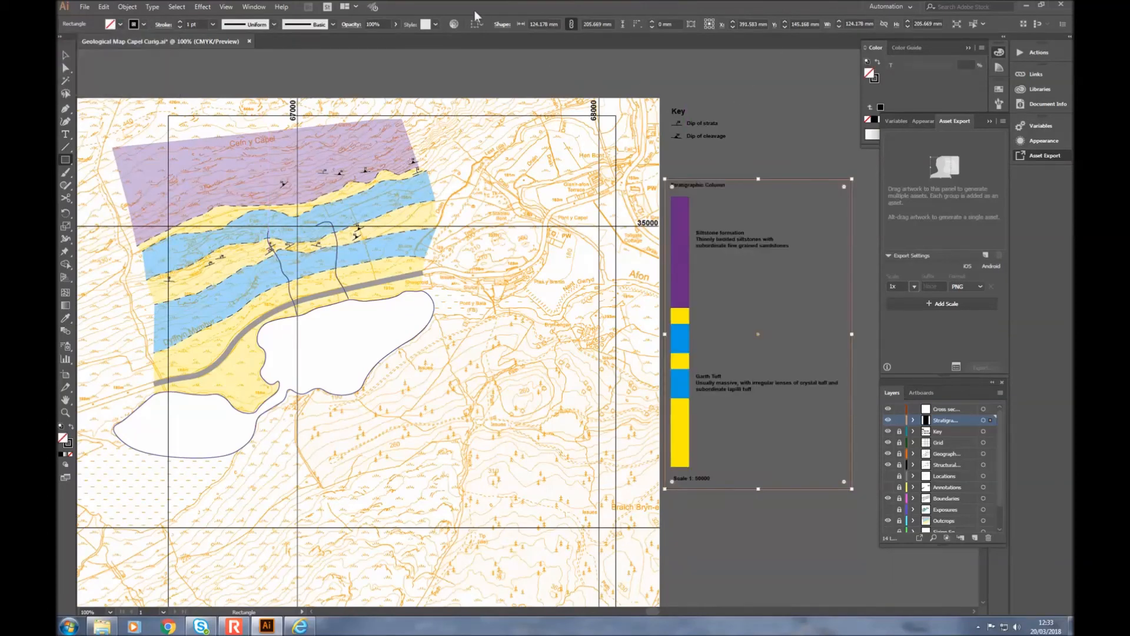
pyautogui.click(65, 56)
pyautogui.click(754, 133)
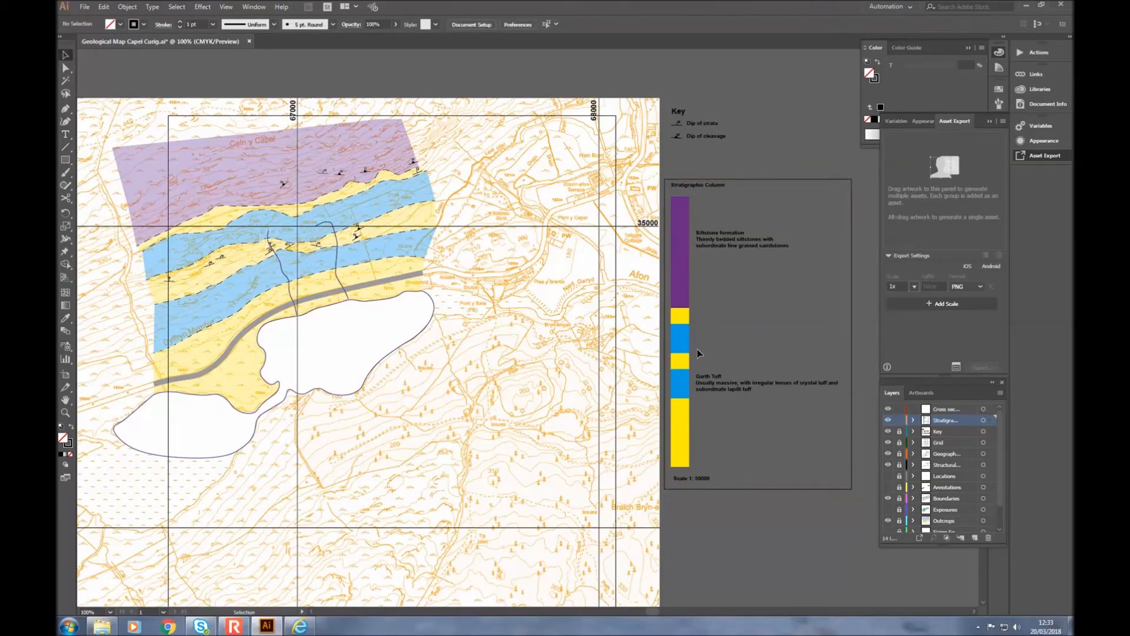
pyautogui.scroll(-2, 697, 337)
pyautogui.hotkey('ctrl', '-')
pyautogui.hotkey('ctrl', '-')
pyautogui.scroll(-1, 588, 377)
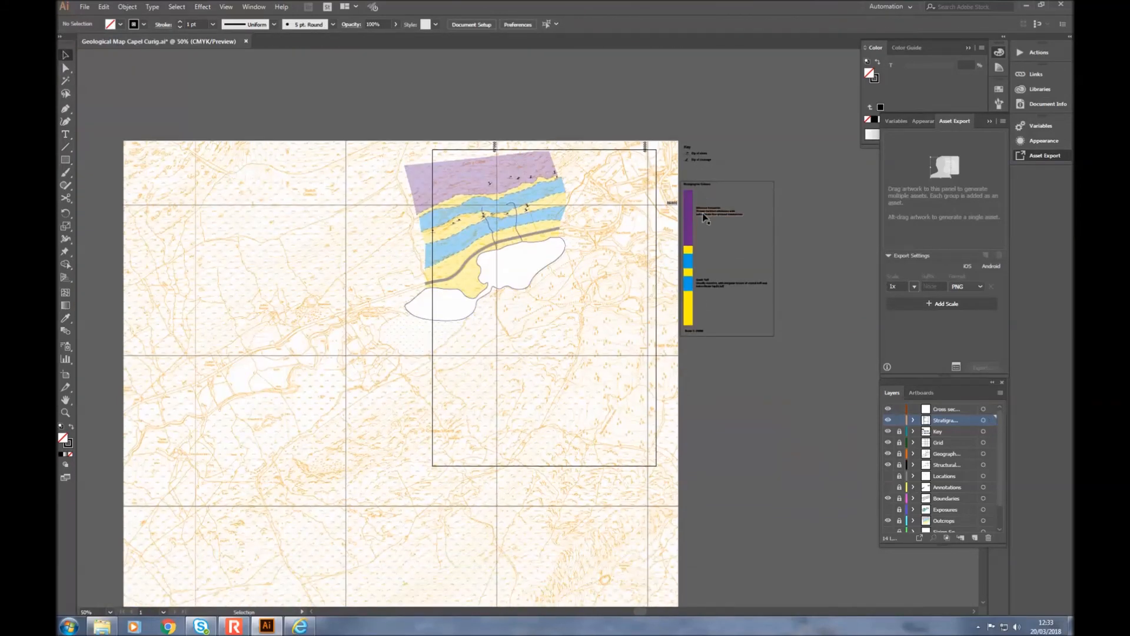
pyautogui.scroll(-1, 541, 382)
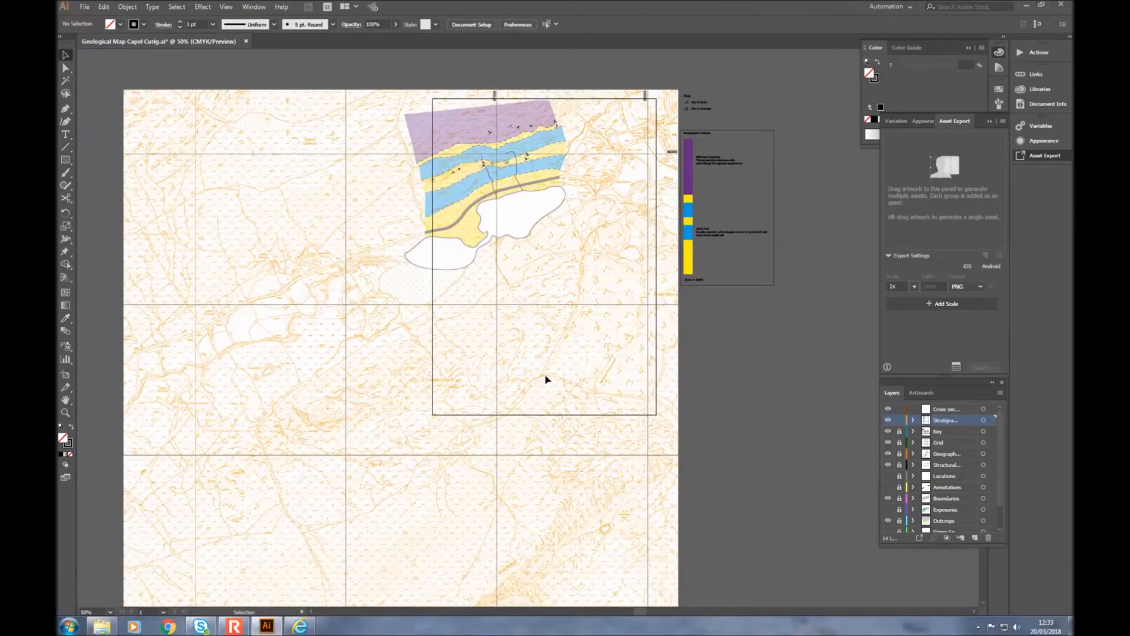
# Step: Lock the layer that holds the stratigraphic column
pyautogui.scroll(-1, 546, 379)
pyautogui.scroll(-1, 546, 379)
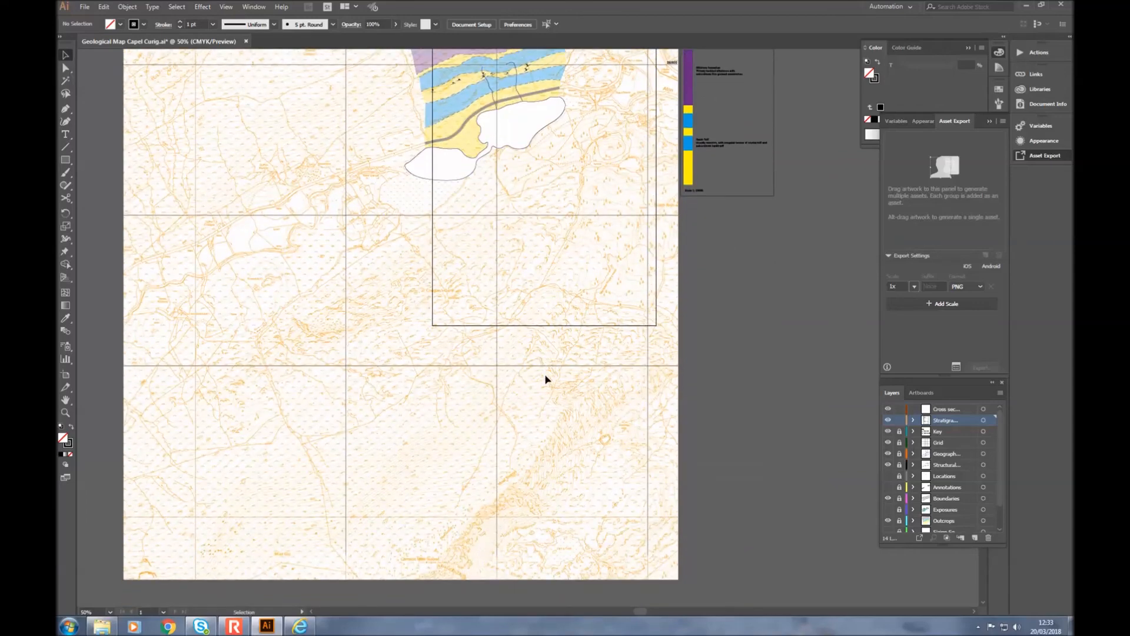
pyautogui.scroll(-1, 545, 379)
pyautogui.scroll(2, 545, 379)
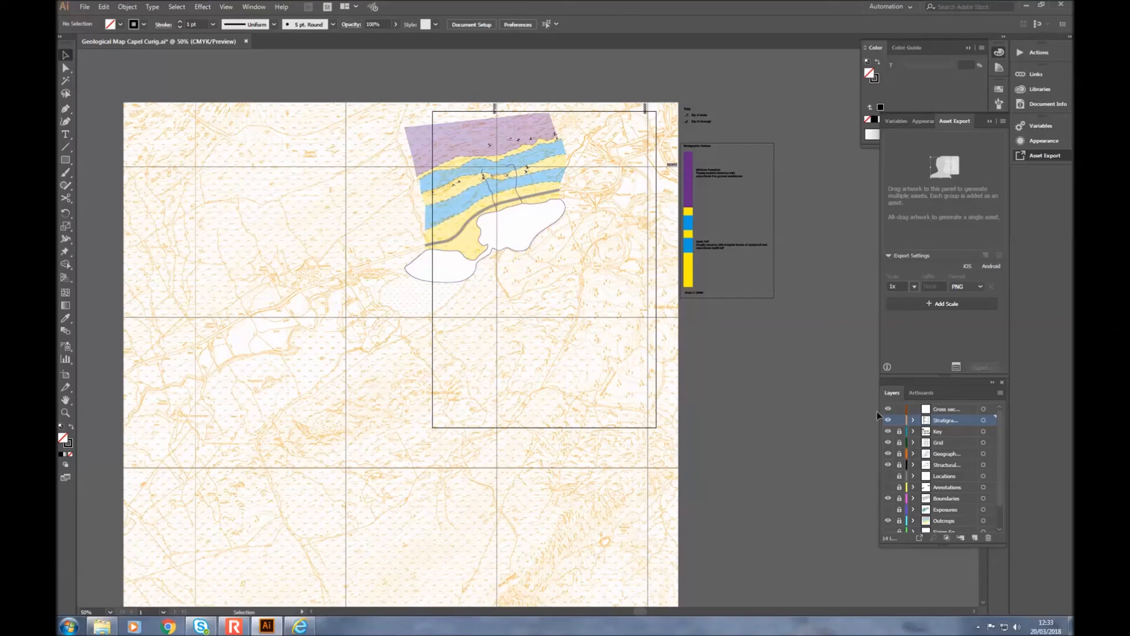
pyautogui.click(898, 420)
# Step: Draw an unfilled rectangle about 736 mm by 132 mm on the cross section layer, directly below the map and spanning its width
pyautogui.scroll(-8, 654, 416)
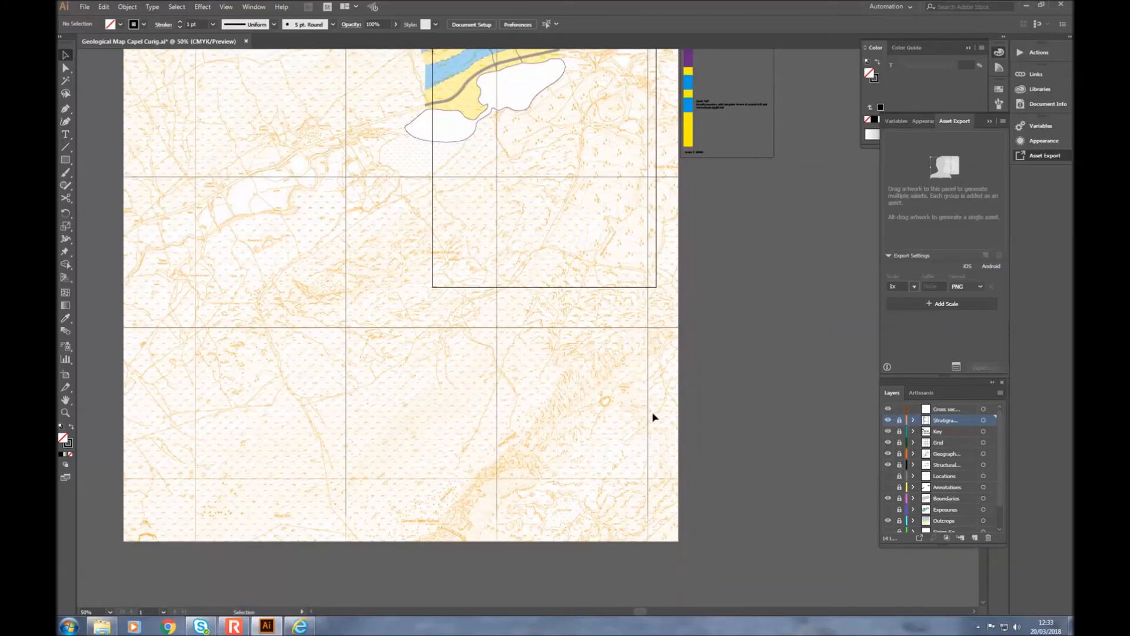
pyautogui.scroll(2, 151, 457)
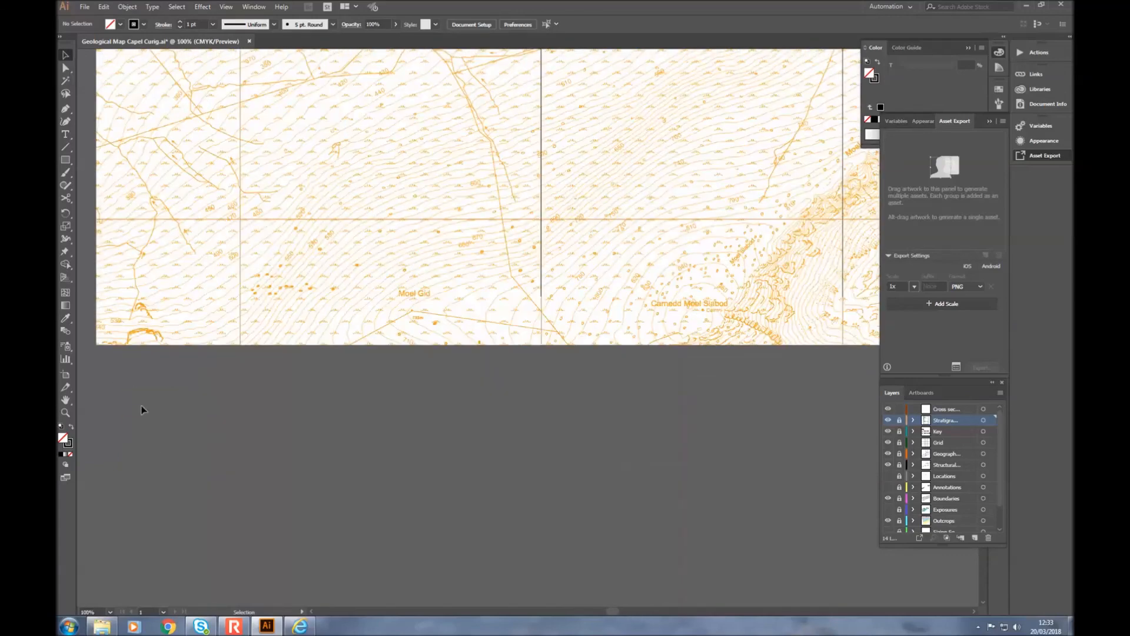
pyautogui.scroll(-1, 136, 386)
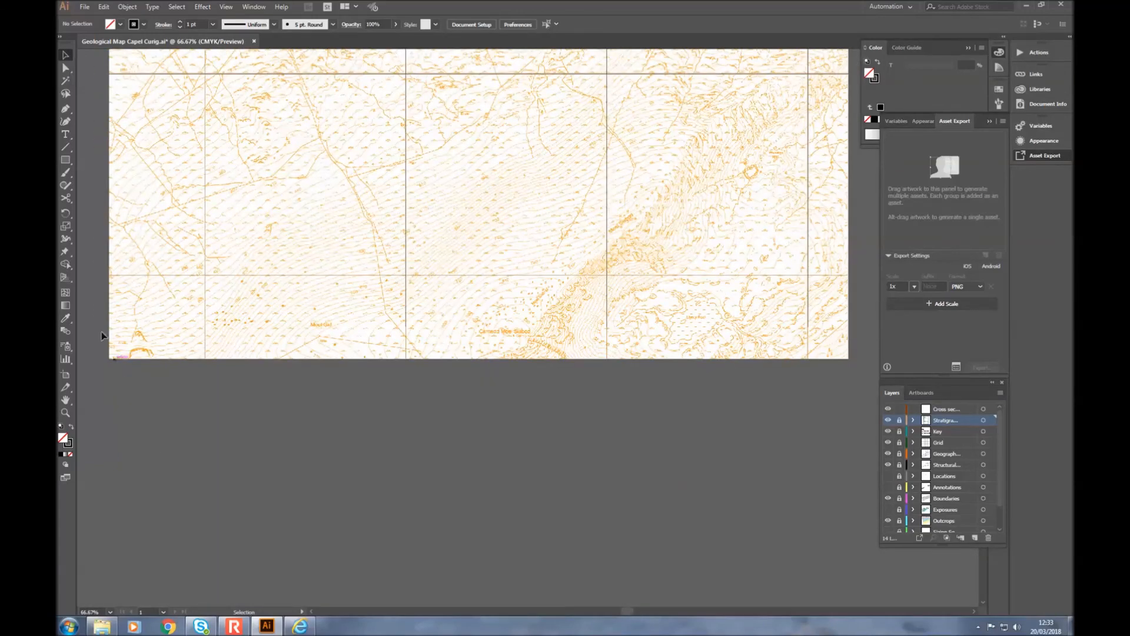
pyautogui.click(68, 162)
pyautogui.click(958, 409)
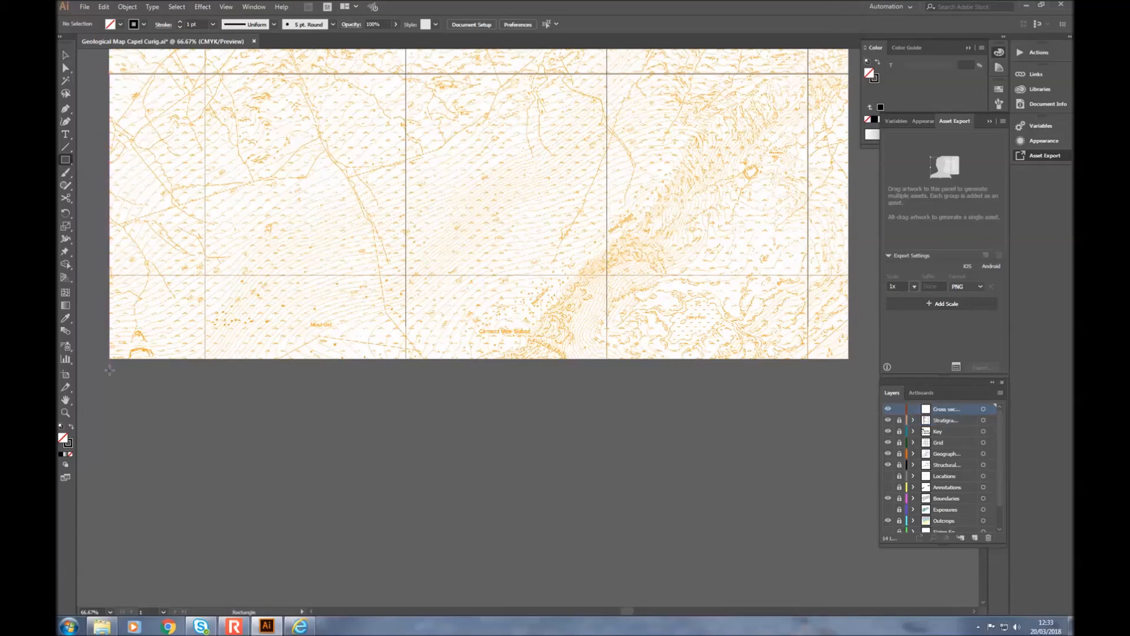
pyautogui.moveTo(110, 370); pyautogui.dragTo(850, 500)
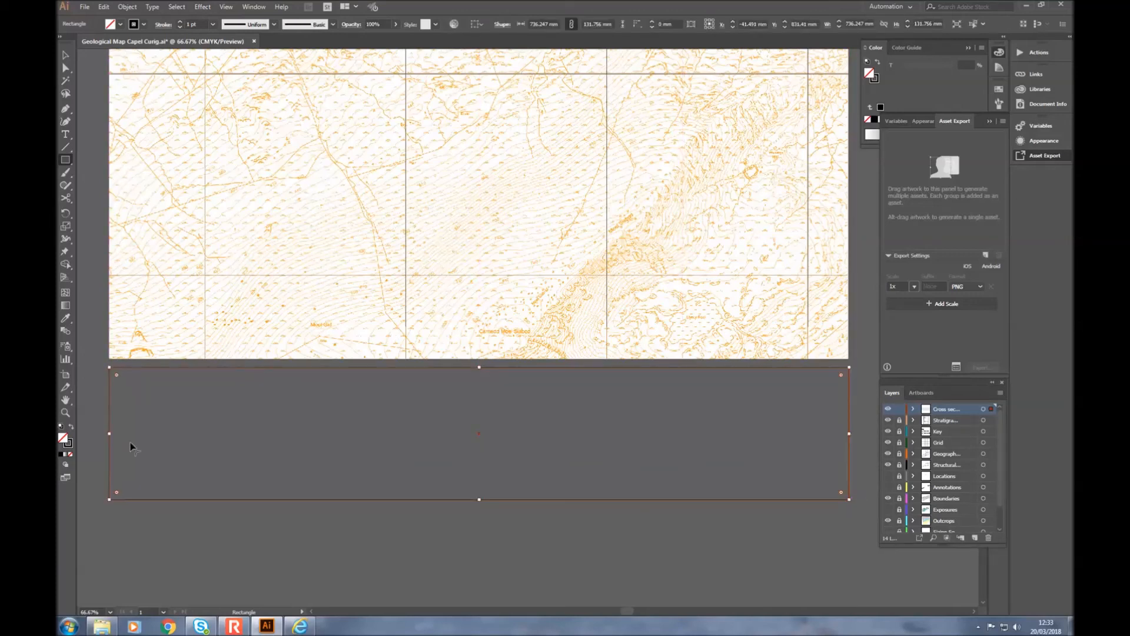
pyautogui.click(98, 337)
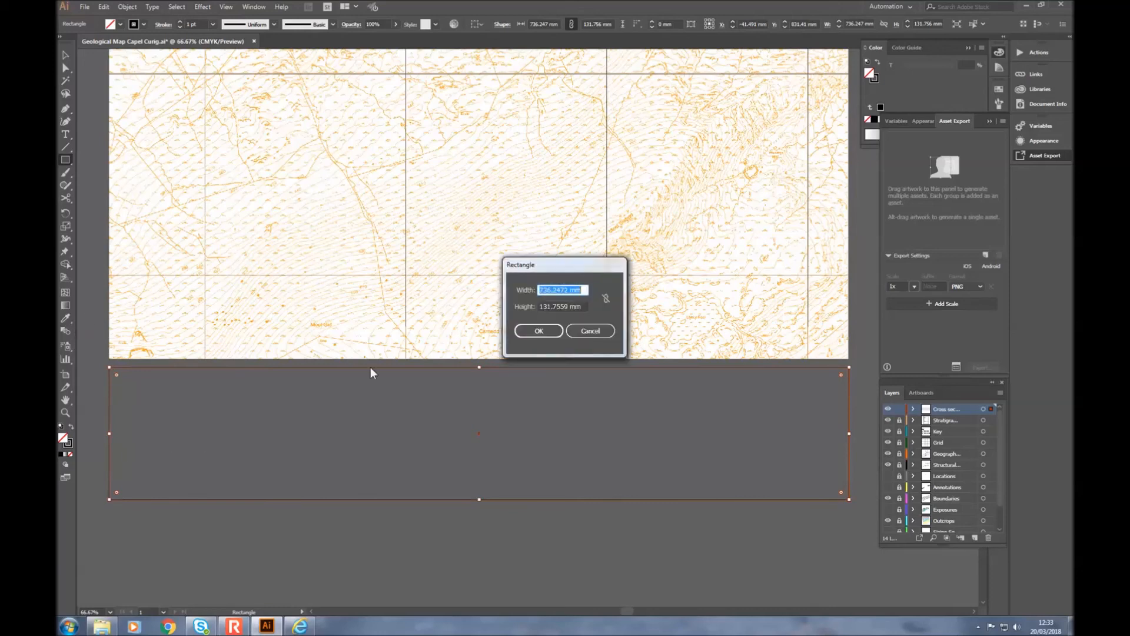
pyautogui.click(589, 331)
pyautogui.click(66, 56)
pyautogui.click(82, 126)
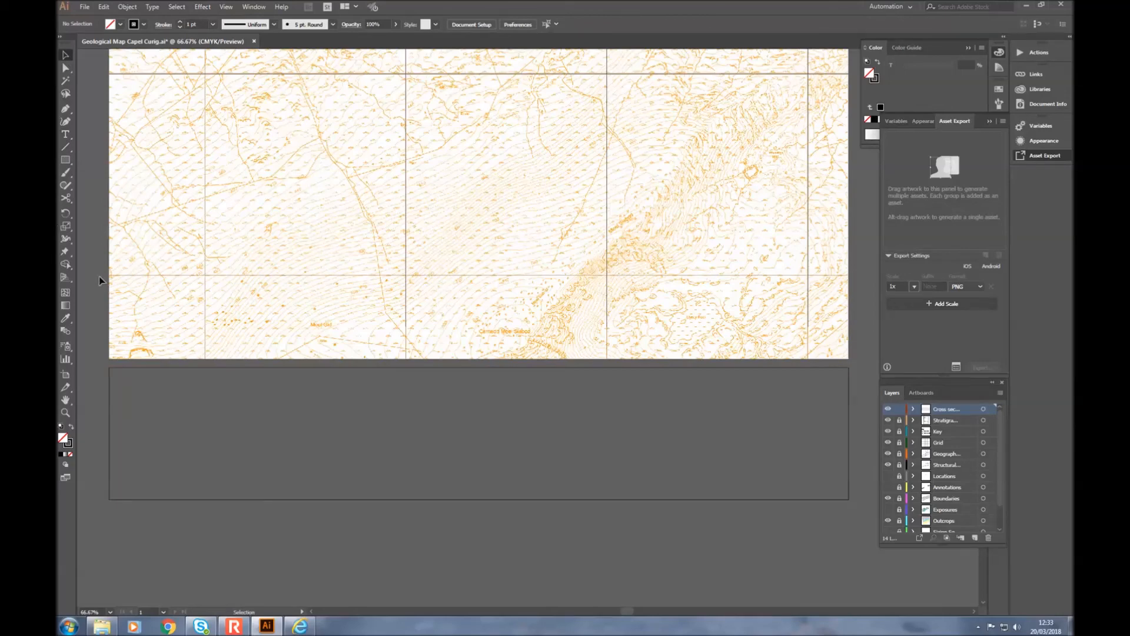
# Step: Examine the overall map layout, and the rock units, exposures and structural readings north of the lakes
pyautogui.scroll(1, 99, 276)
pyautogui.scroll(3, 99, 277)
pyautogui.scroll(-2, 99, 276)
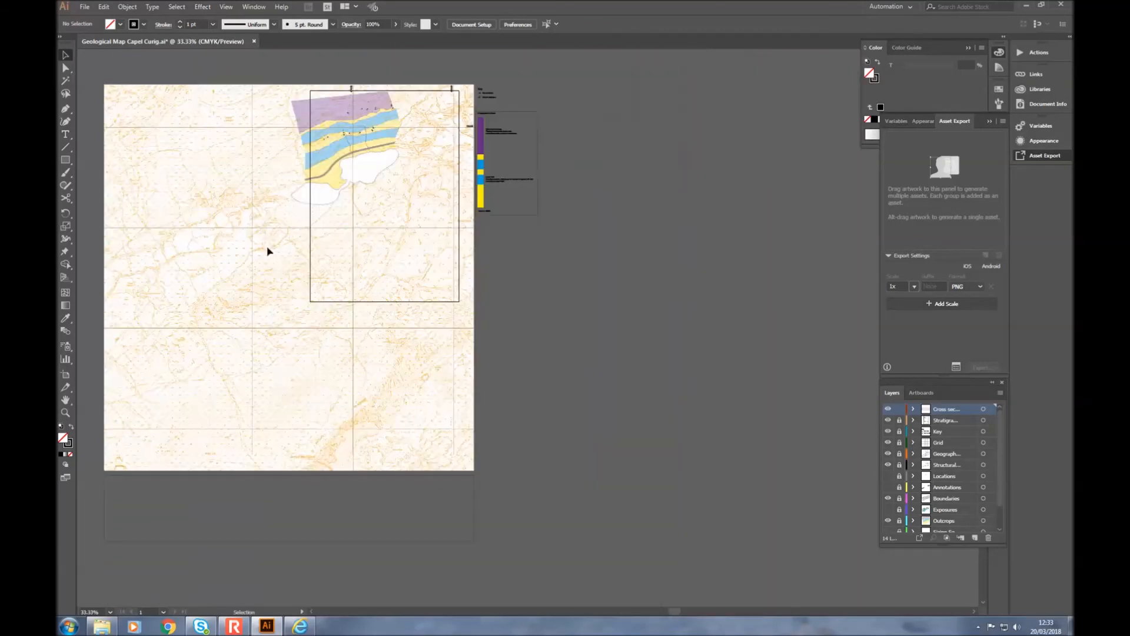
pyautogui.scroll(1, 264, 246)
pyautogui.scroll(2, 250, 227)
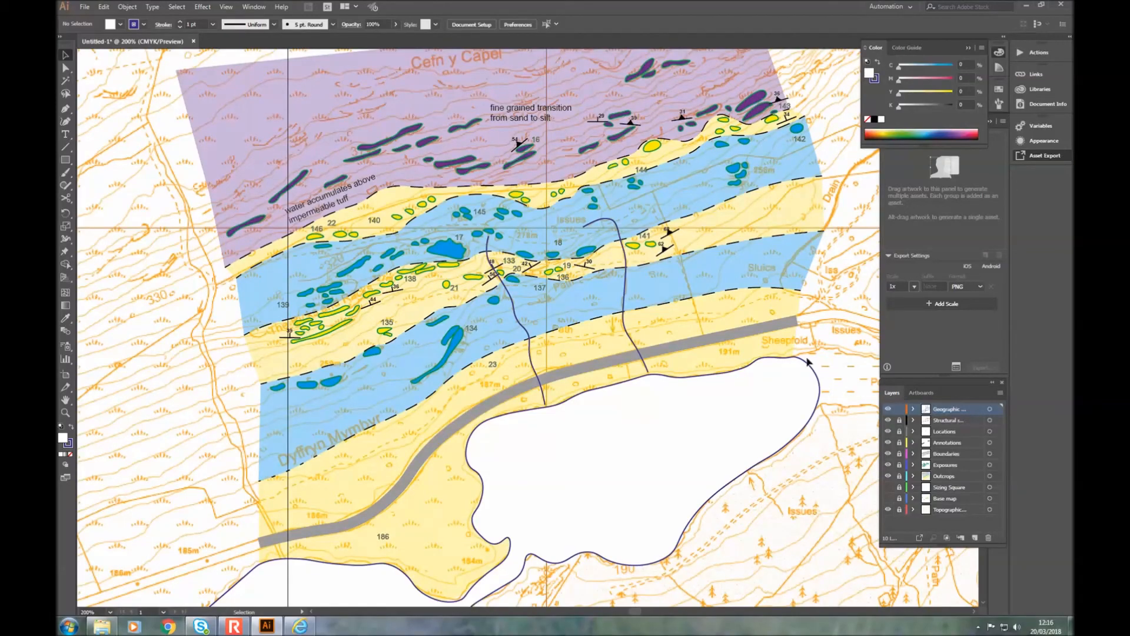
pyautogui.scroll(-1, 718, 315)
pyautogui.scroll(-2, 696, 298)
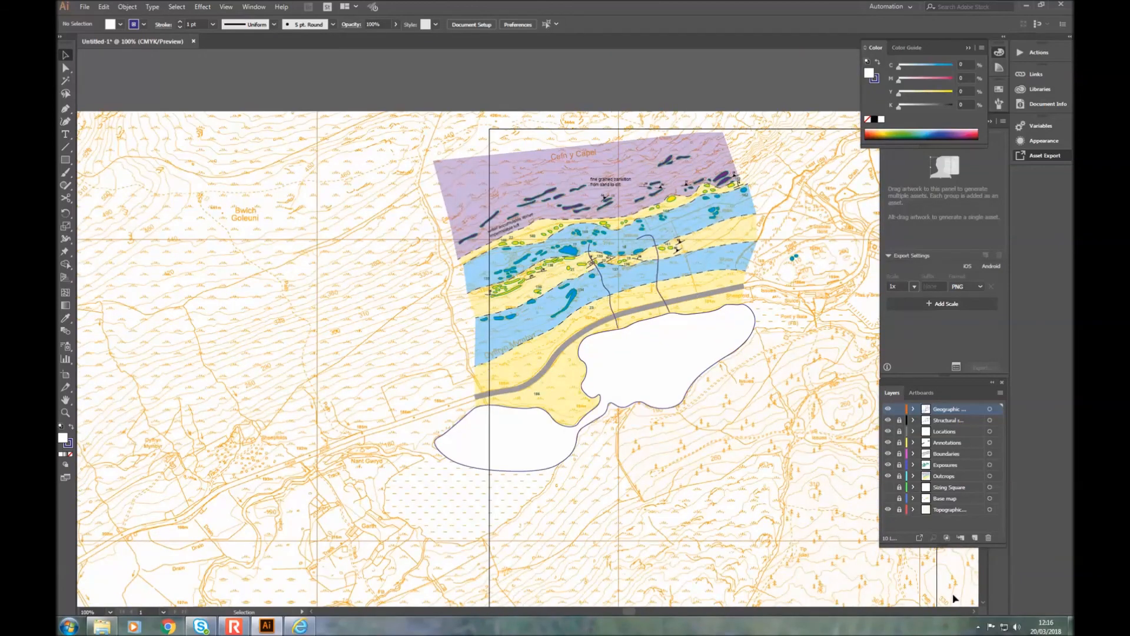
pyautogui.click(974, 612)
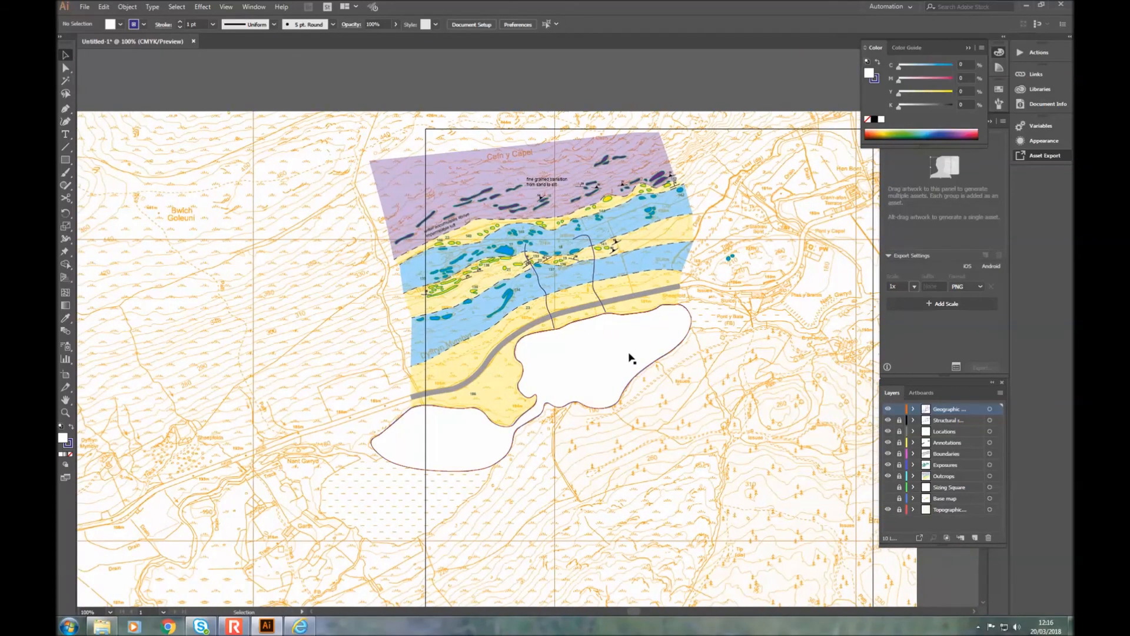
pyautogui.scroll(3, 558, 293)
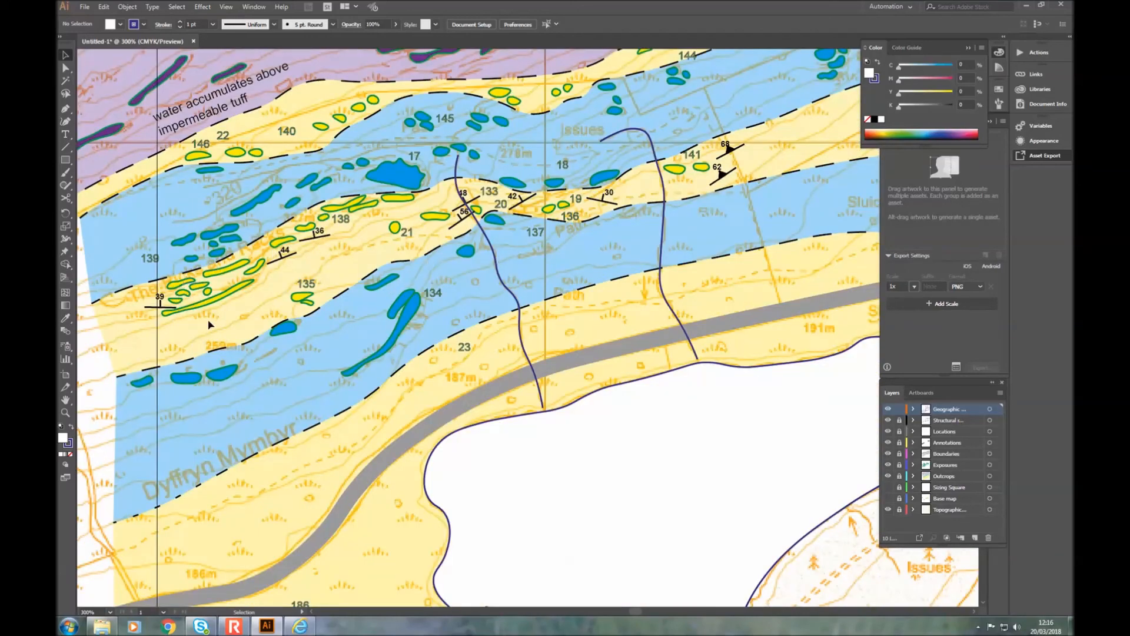
pyautogui.scroll(1, 645, 241)
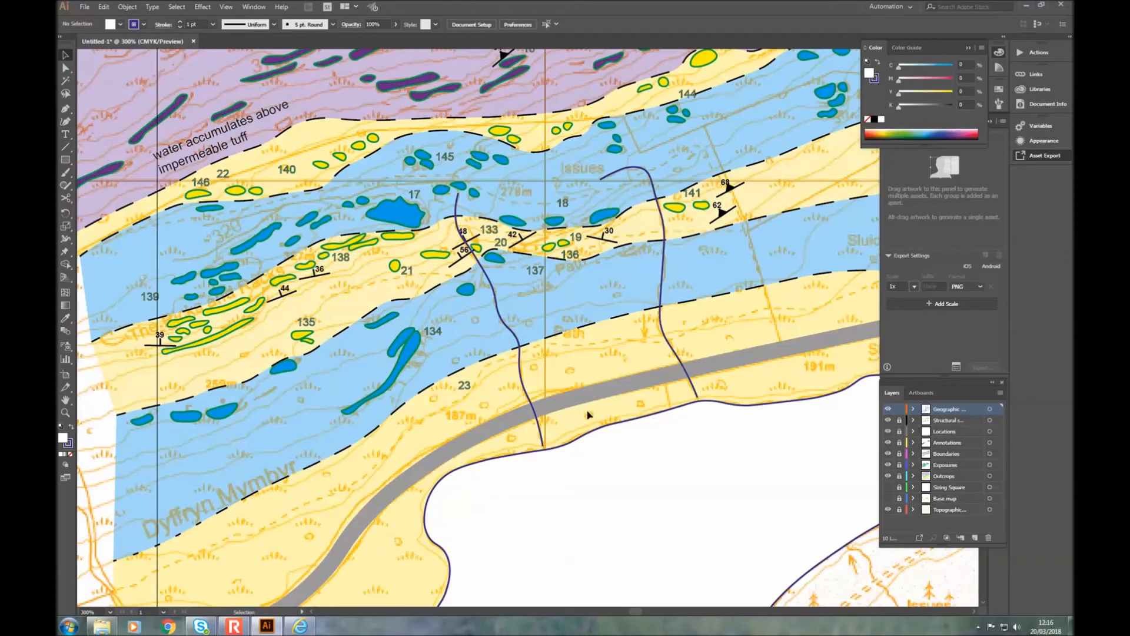
pyautogui.scroll(2, 587, 415)
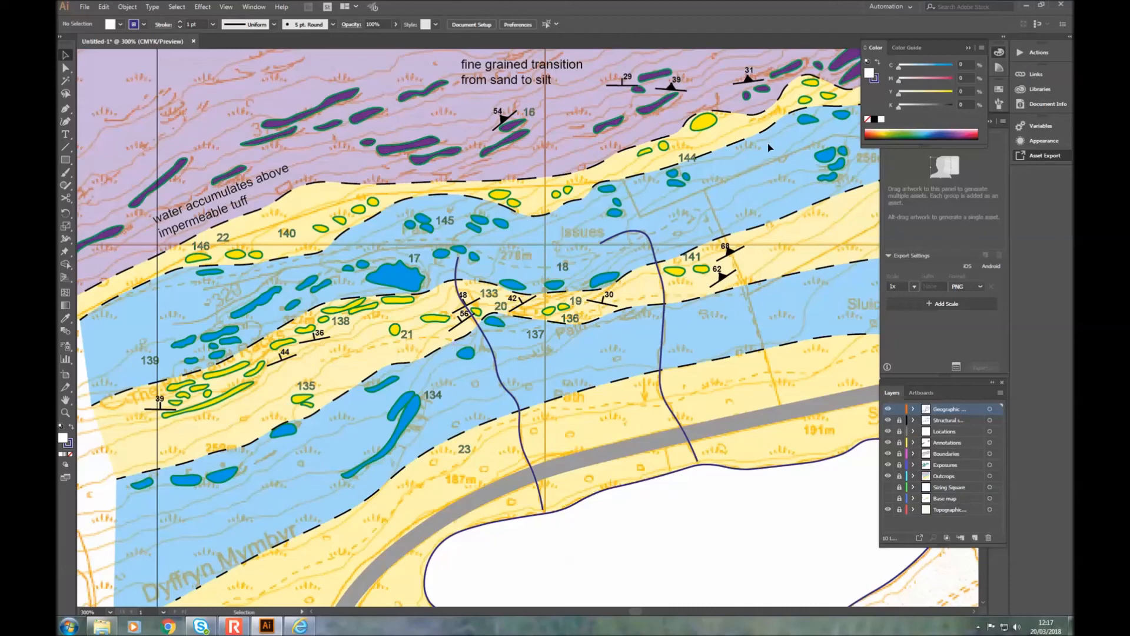
# Step: Lock the geographic and structural layers, and hide the Locations and Exposures layers
pyautogui.click(727, 246)
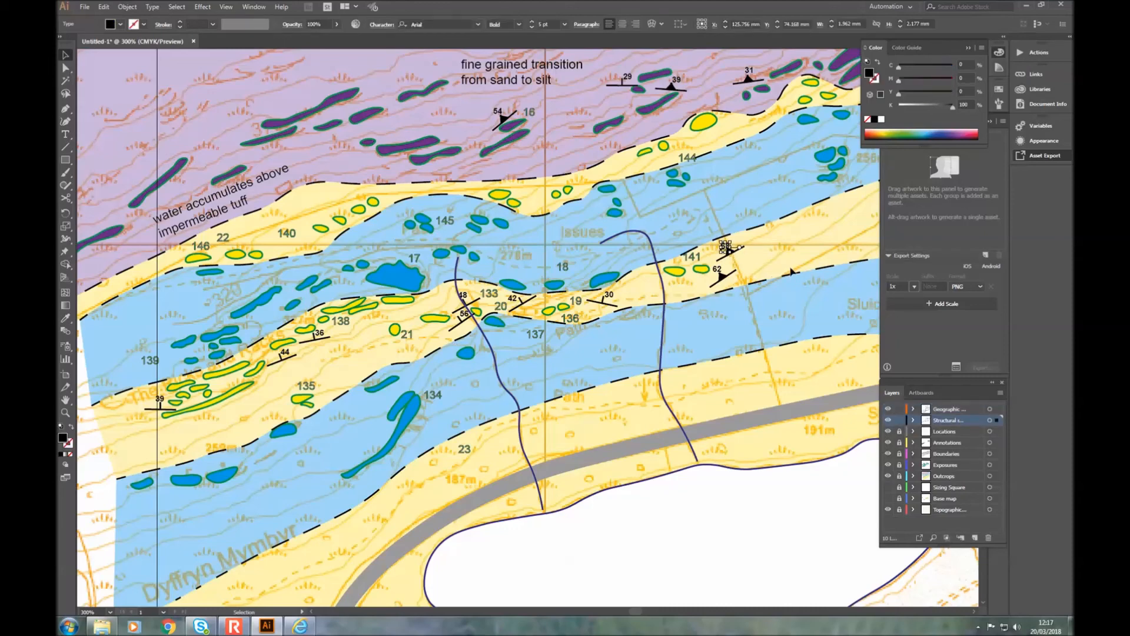
pyautogui.click(787, 256)
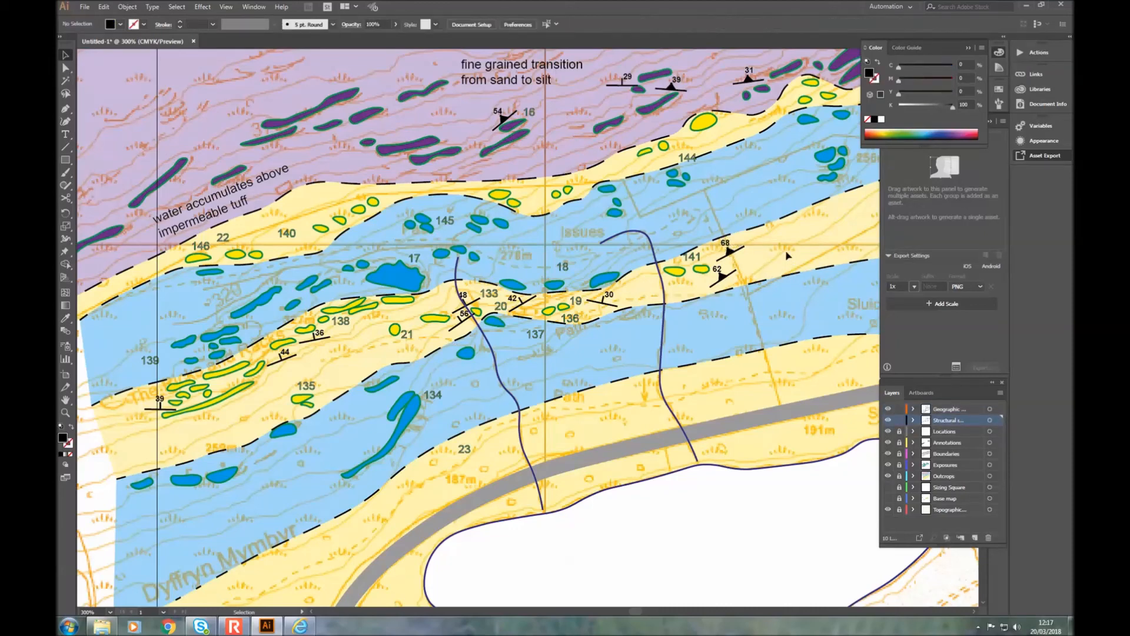
pyautogui.click(899, 419)
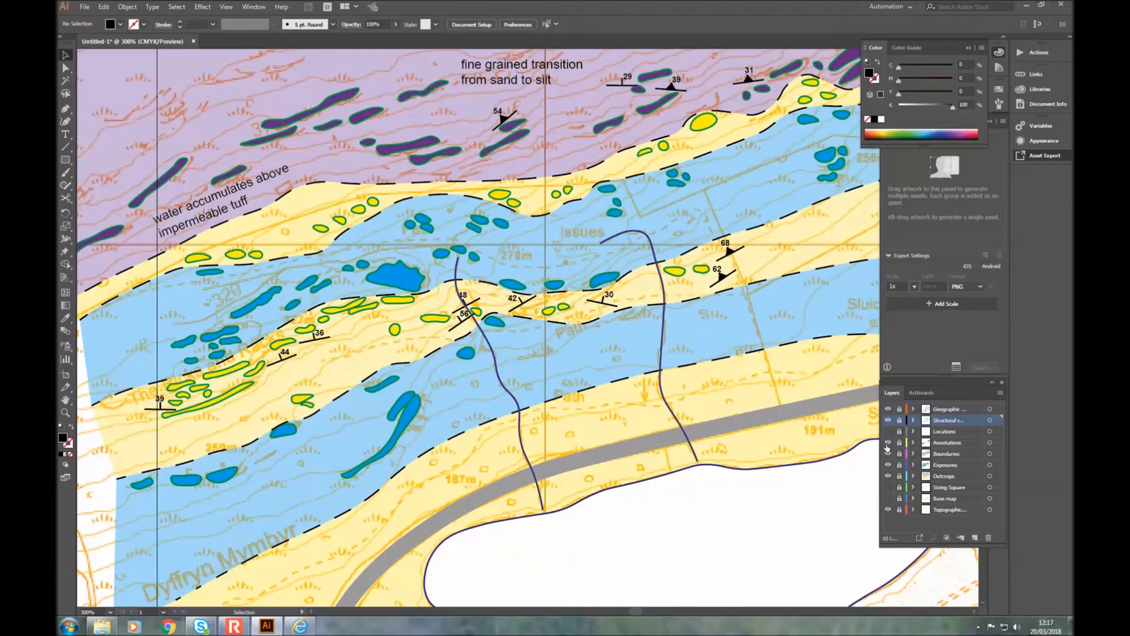
pyautogui.click(888, 476)
pyautogui.click(888, 465)
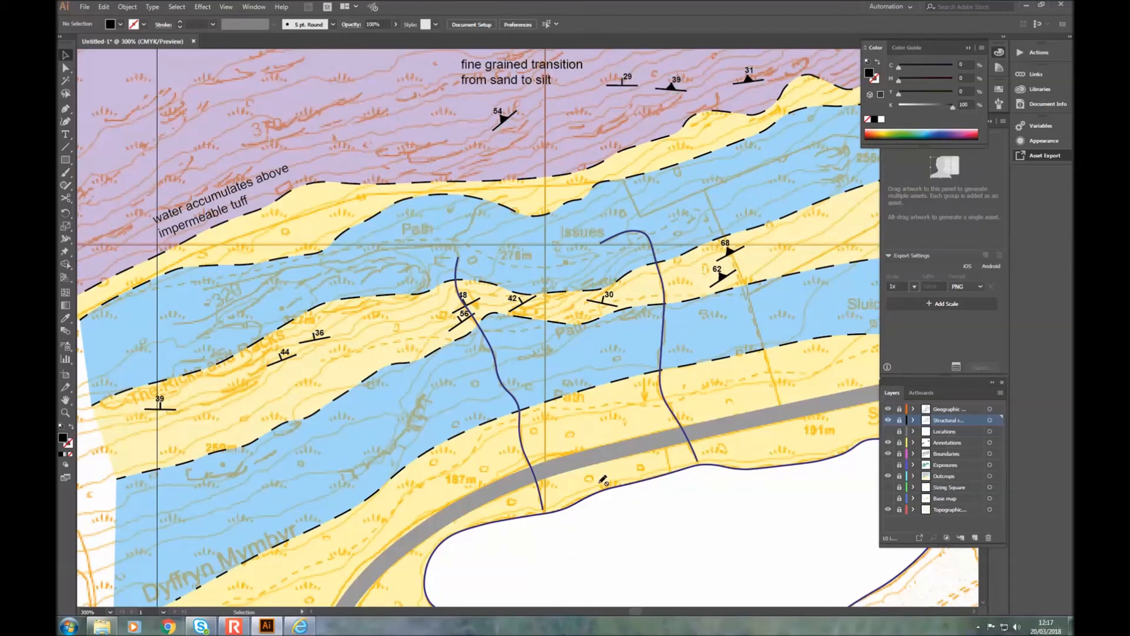
# Step: Hide the Annotations layer so the field notes are left out of the map
pyautogui.scroll(3, 602, 480)
pyautogui.scroll(-4, 602, 480)
pyautogui.scroll(4, 603, 479)
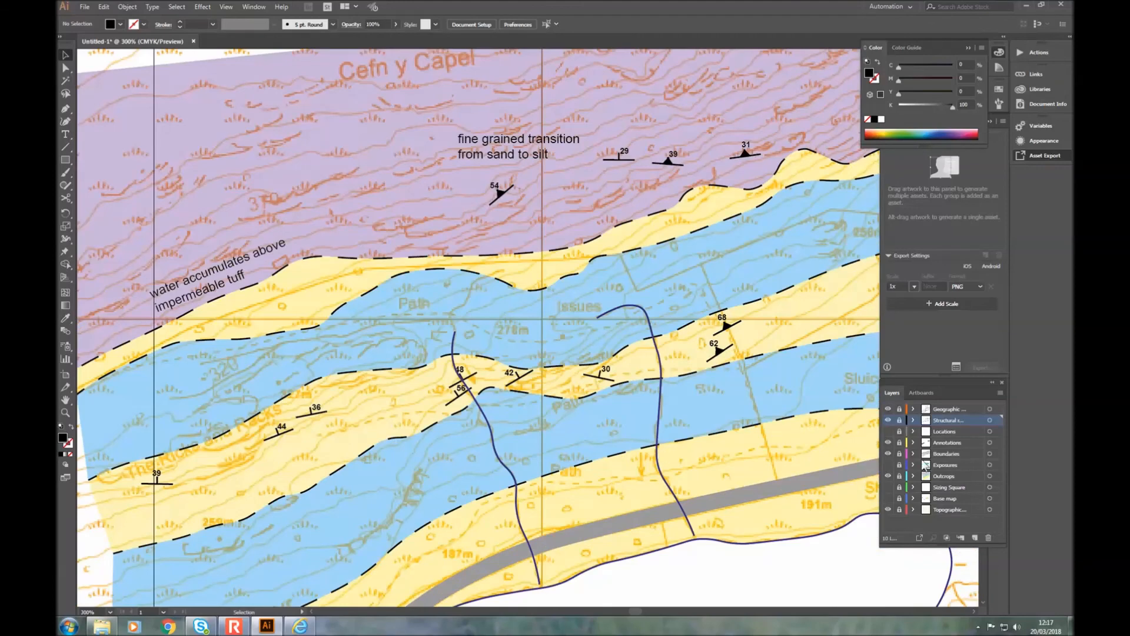
pyautogui.click(886, 442)
pyautogui.click(888, 453)
pyautogui.scroll(-1, 632, 484)
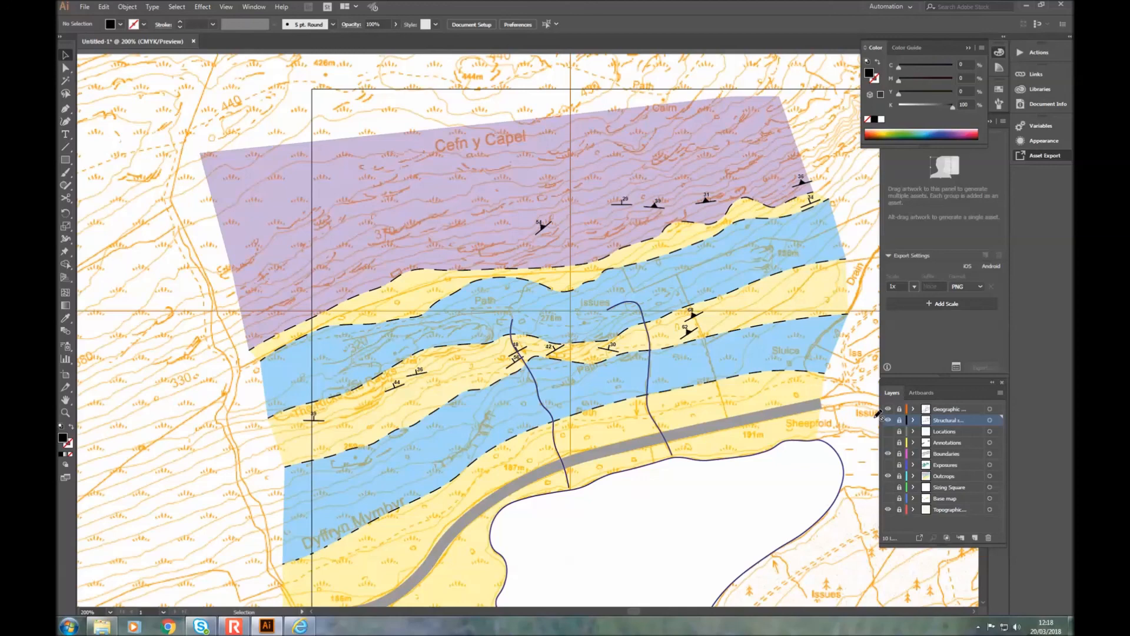
pyautogui.scroll(-3, 764, 307)
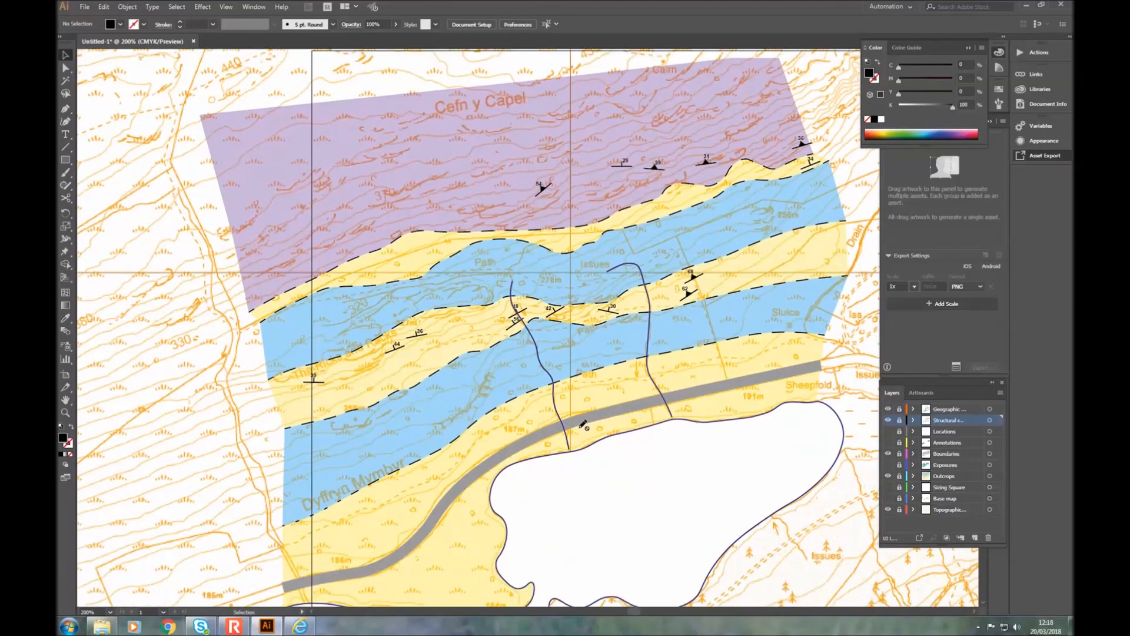
# Step: Start saving the map as a new file in 1. Teaching > 2017 - 2018 > GG390 - Geology Dissertations > Illustrator Tutorial > Tutorial
pyautogui.click(86, 8)
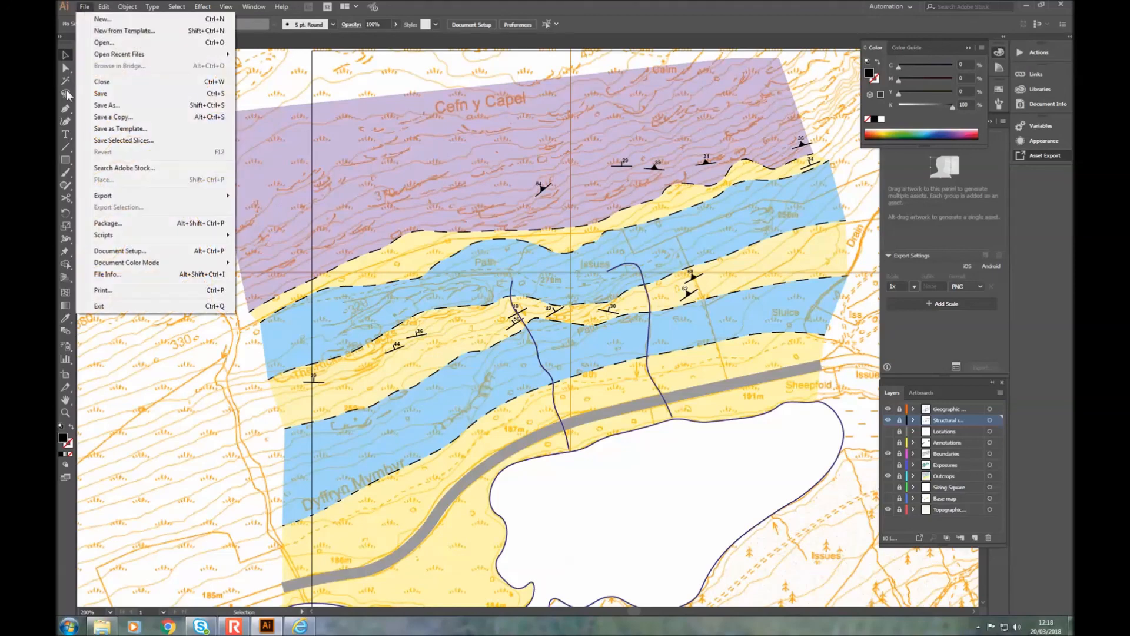
pyautogui.click(117, 106)
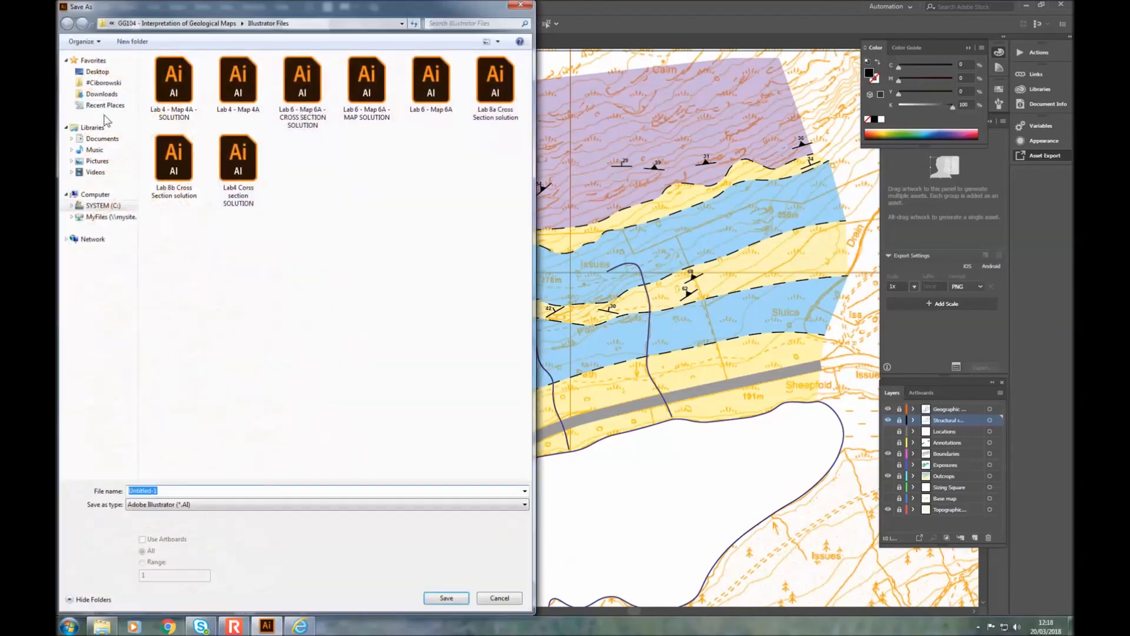
pyautogui.click(101, 84)
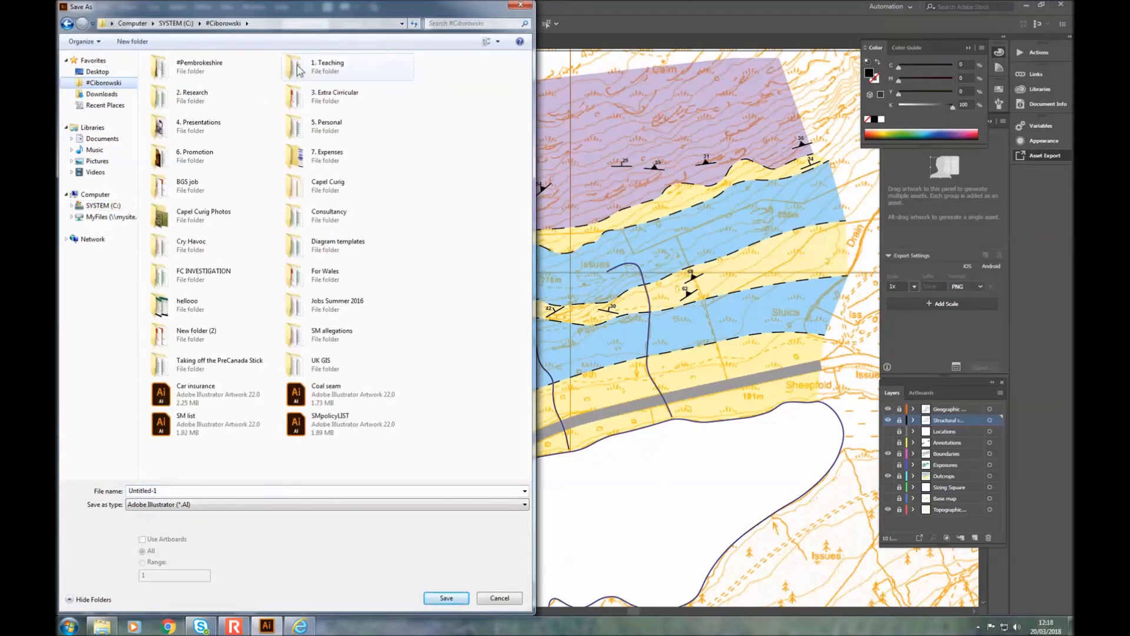
pyautogui.doubleClick(315, 71)
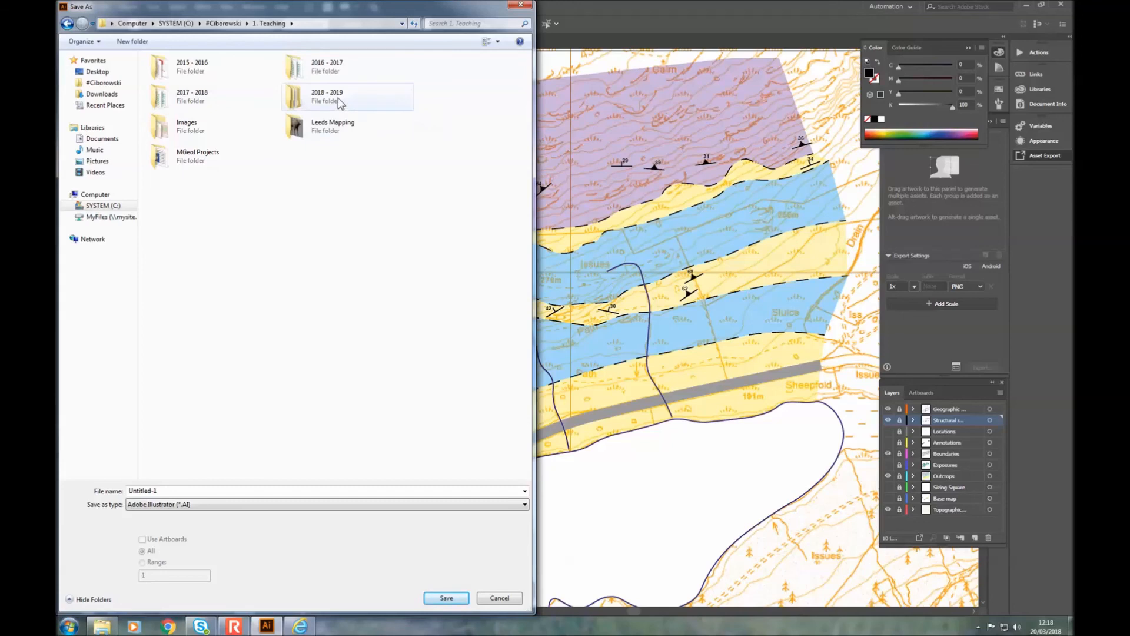
pyautogui.doubleClick(189, 97)
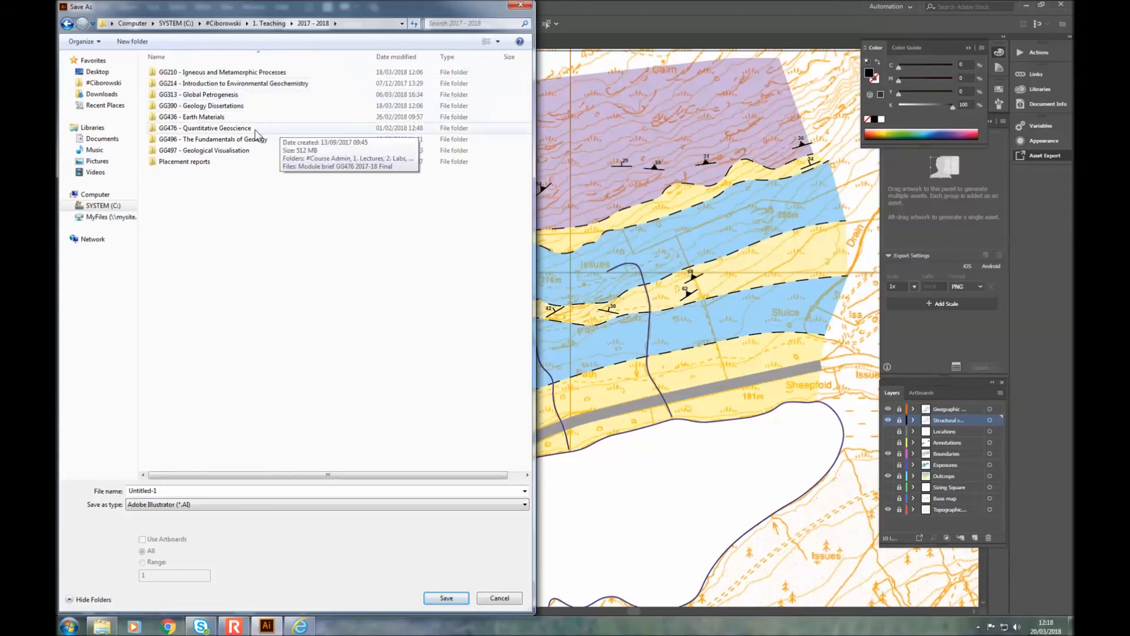
pyautogui.doubleClick(224, 105)
pyautogui.doubleClick(203, 72)
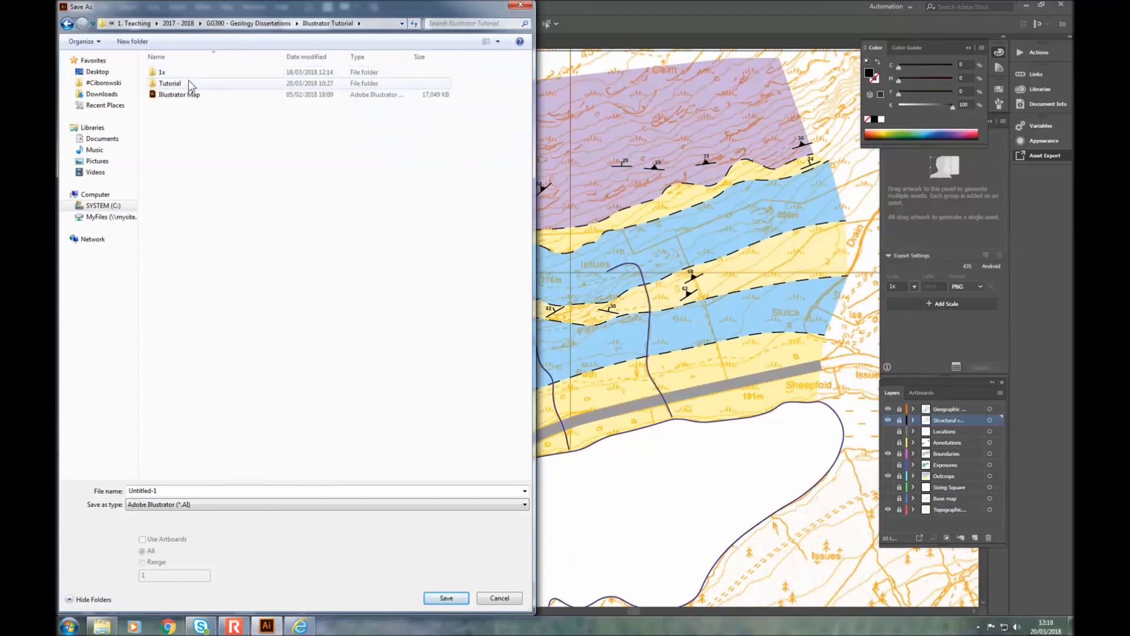
pyautogui.doubleClick(171, 83)
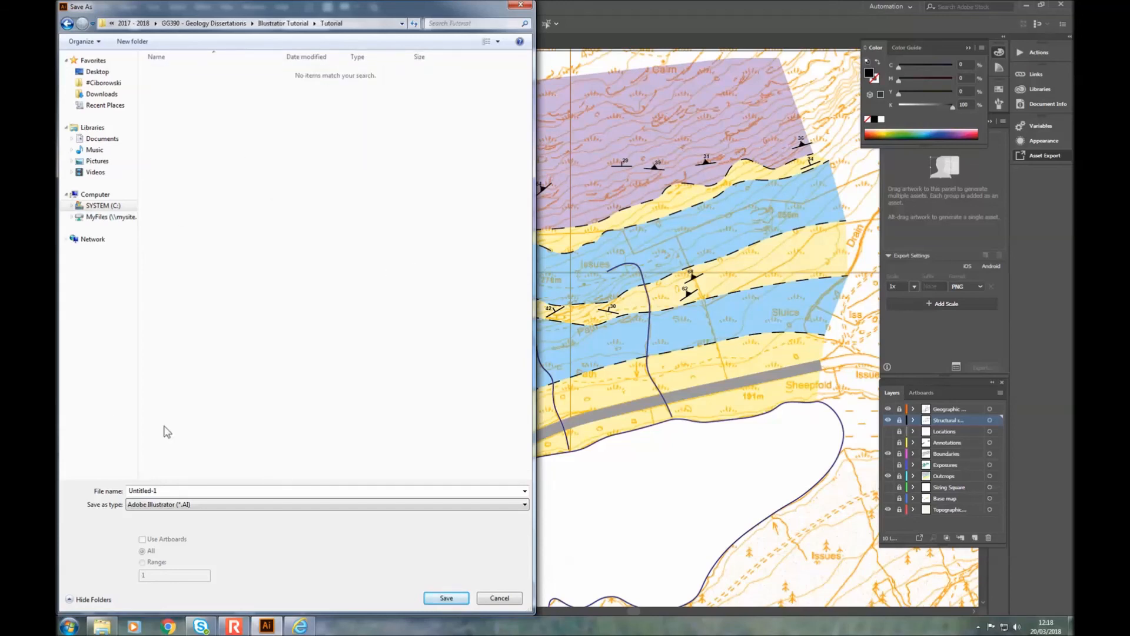
# Step: Save the map as an Illustrator file named "Geological Map Capel Curig", with linked files included
pyautogui.doubleClick(191, 490)
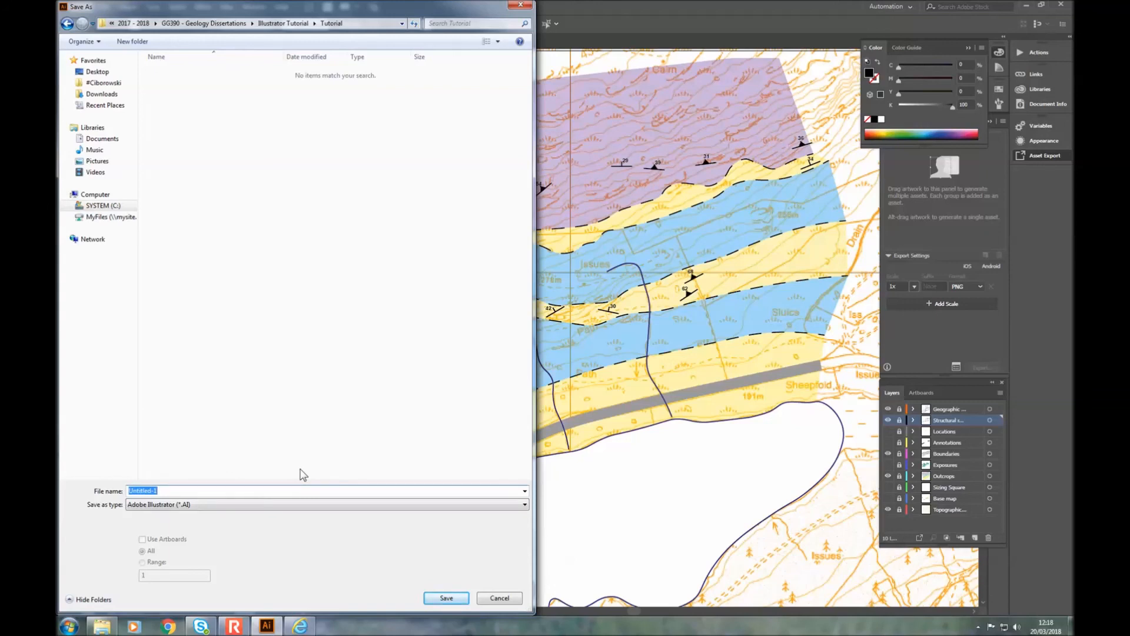
pyautogui.write('Geological Map Capel Curig')
pyautogui.press('Return')
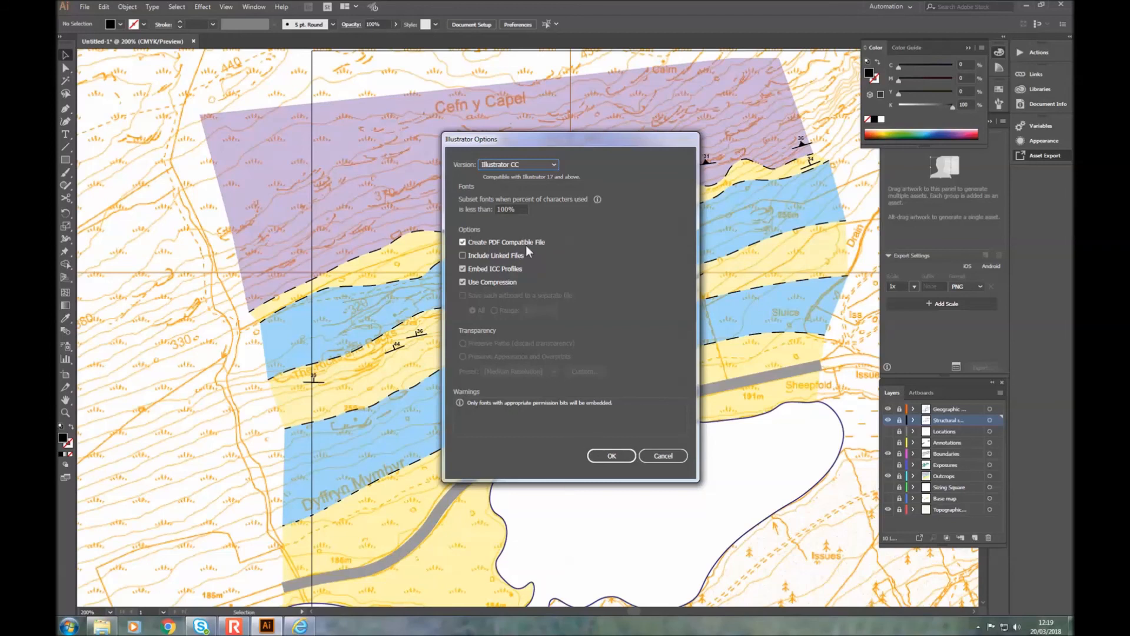
pyautogui.click(499, 257)
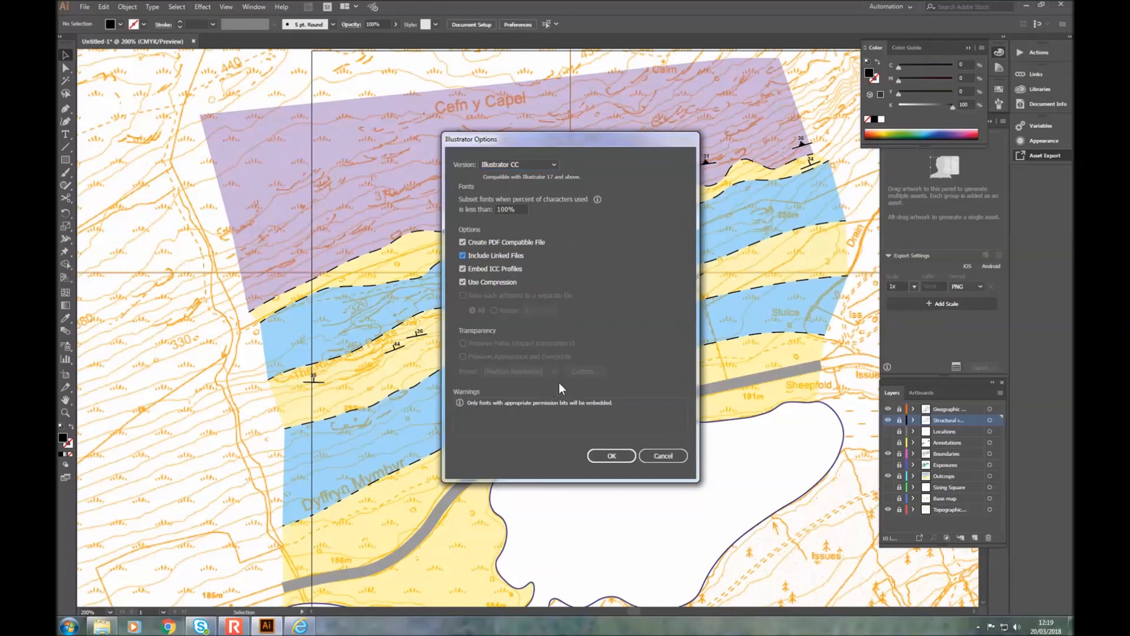
pyautogui.click(609, 456)
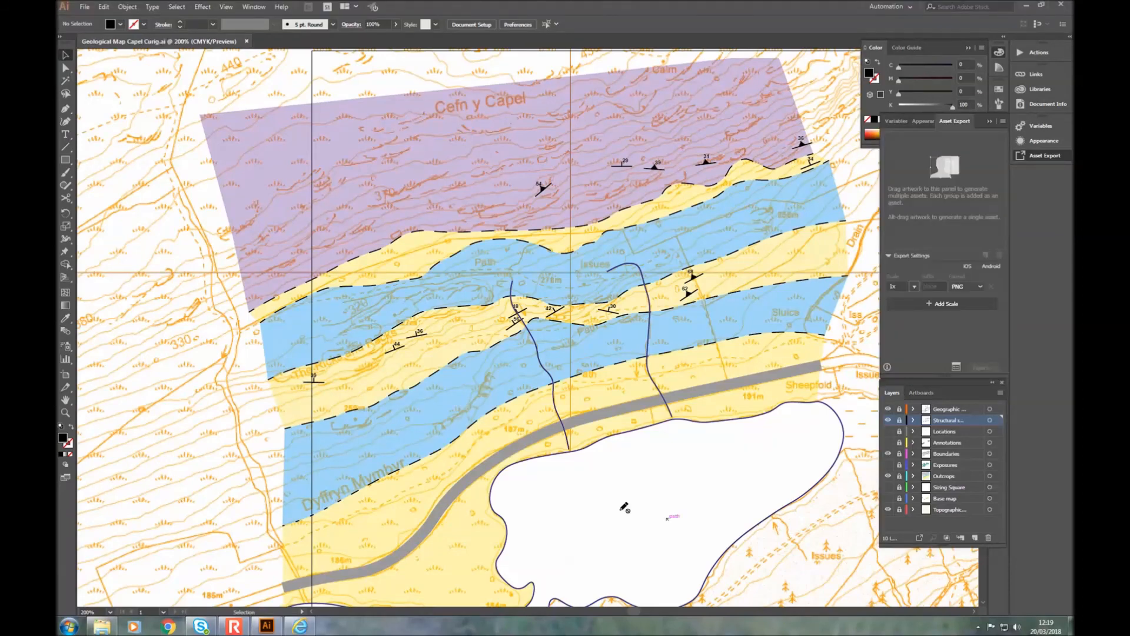
pyautogui.scroll(-2, 537, 196)
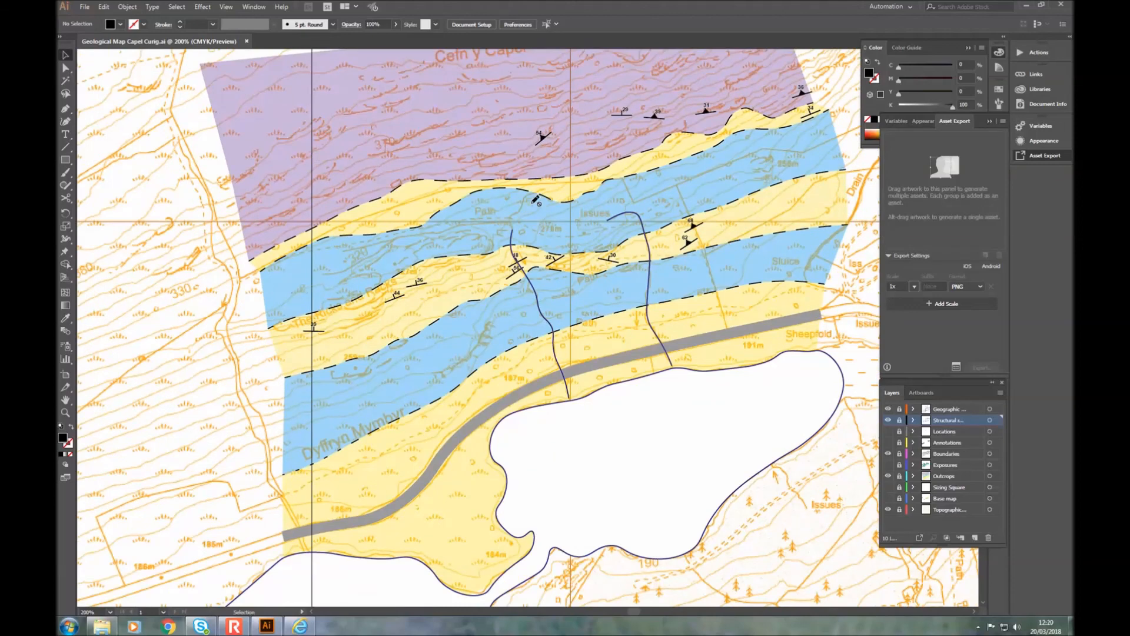
# Step: Set up printing of the map with artboards ignored and the scaling set to Tile Full Pages
pyautogui.scroll(2, 524, 276)
pyautogui.click(84, 7)
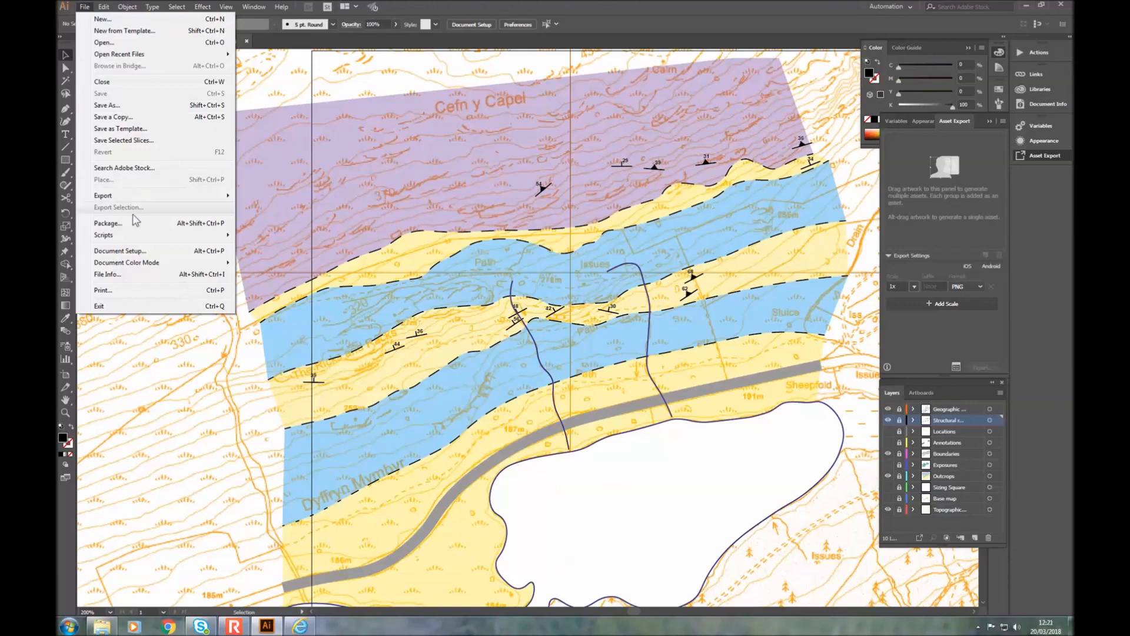
pyautogui.click(84, 7)
pyautogui.click(84, 7)
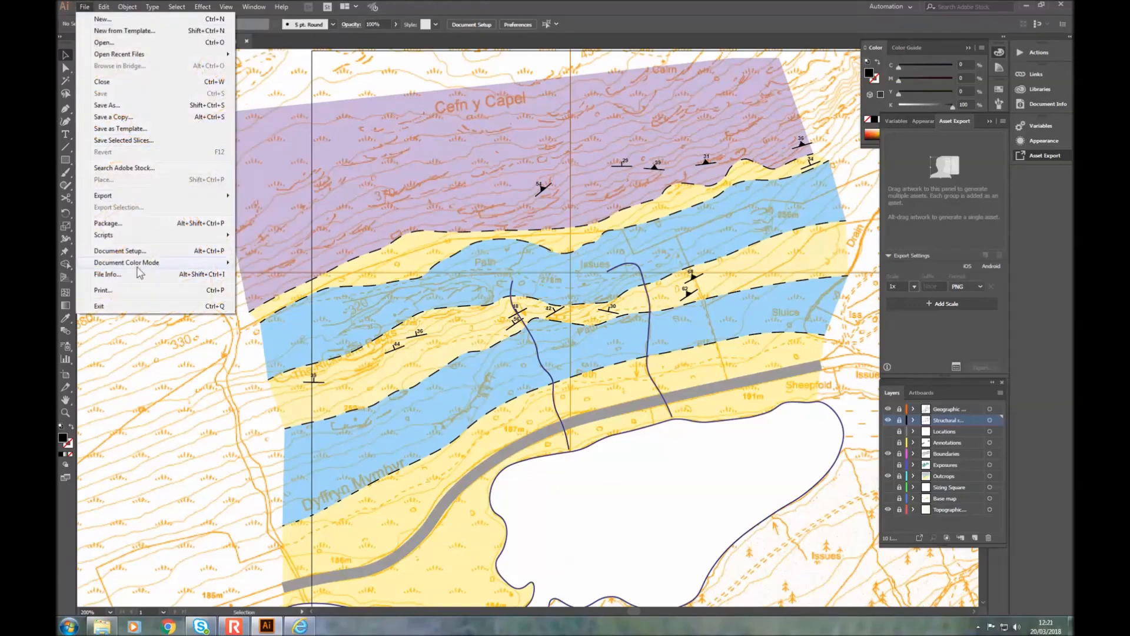
pyautogui.click(130, 289)
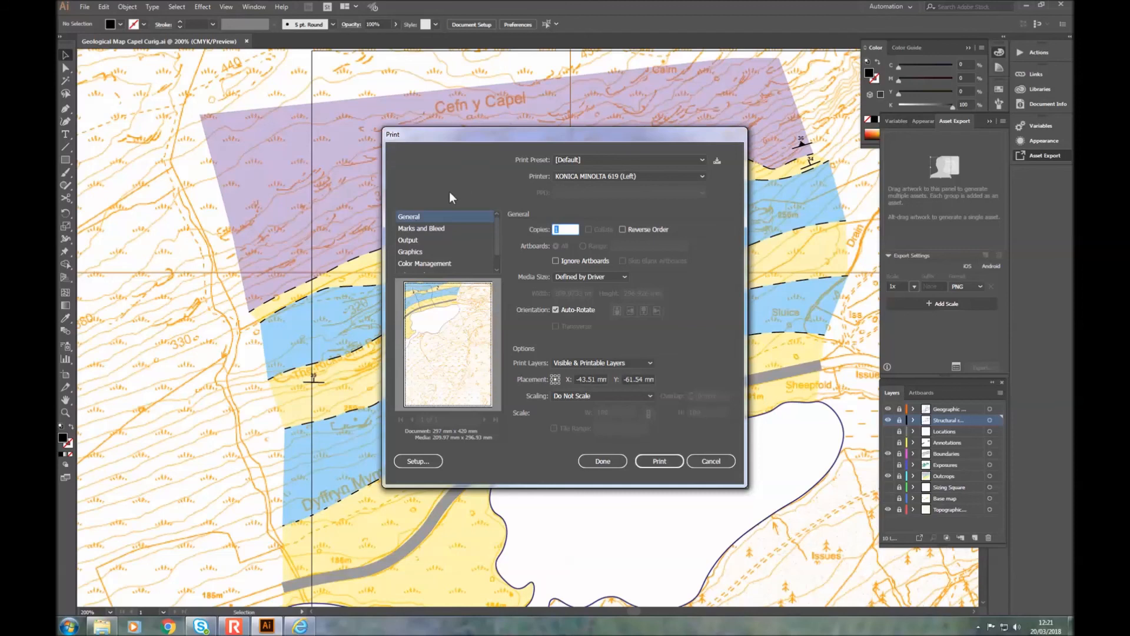
pyautogui.click(572, 263)
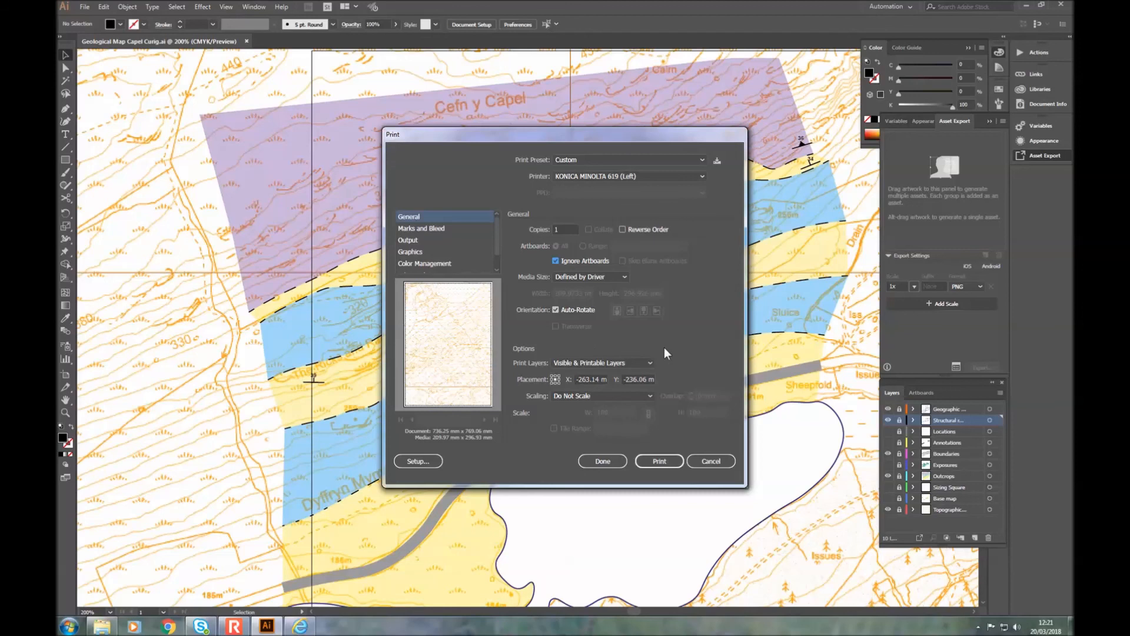
pyautogui.click(600, 396)
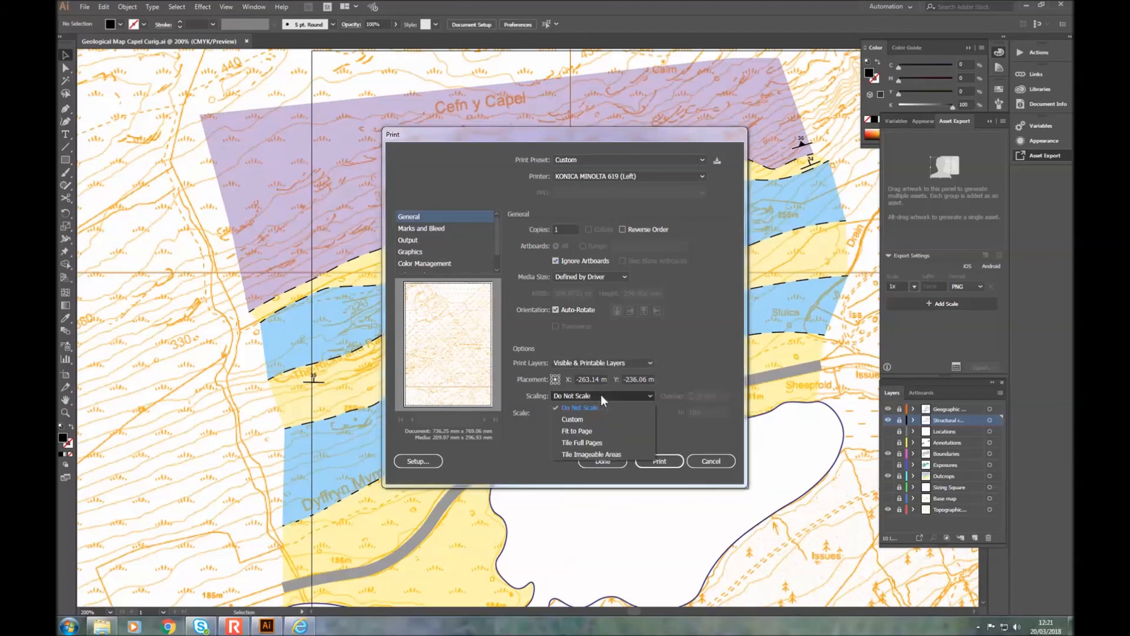
pyautogui.click(603, 441)
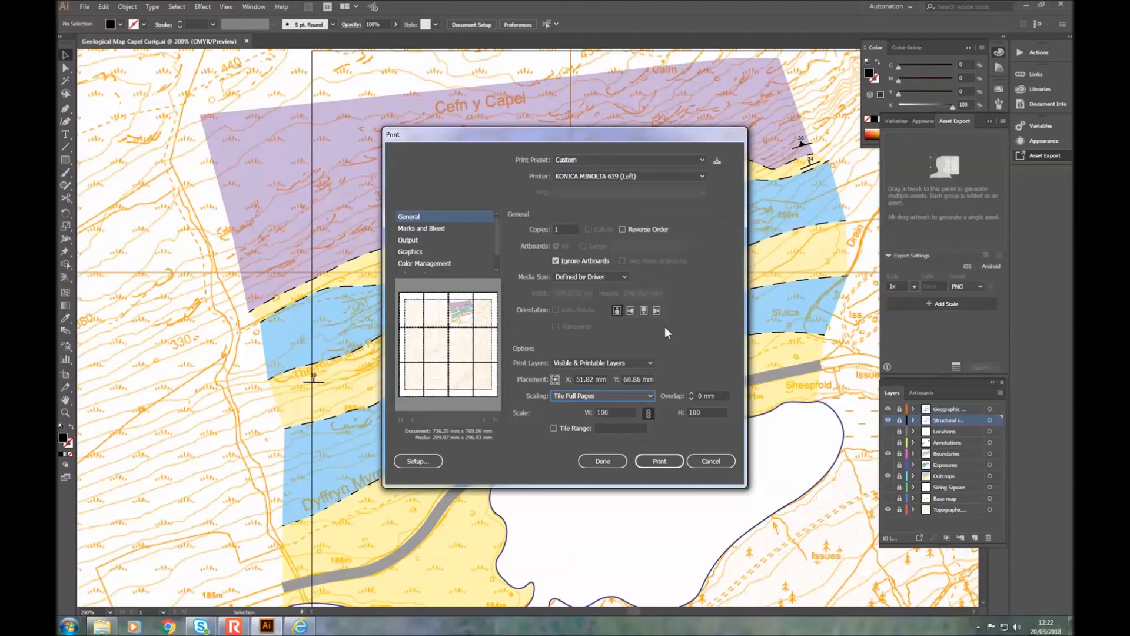
# Step: Set the overlap between the printed tiles to 20 mm and print the map
pyautogui.click(691, 394)
pyautogui.click(691, 393)
pyautogui.click(691, 394)
pyautogui.click(691, 394)
pyautogui.click(691, 394)
pyautogui.click(691, 394)
pyautogui.click(691, 394)
pyautogui.click(691, 393)
pyautogui.click(691, 394)
pyautogui.click(691, 394)
pyautogui.click(691, 393)
pyautogui.click(691, 394)
pyautogui.click(691, 394)
pyautogui.click(691, 394)
pyautogui.click(691, 394)
pyautogui.click(691, 393)
pyautogui.click(691, 393)
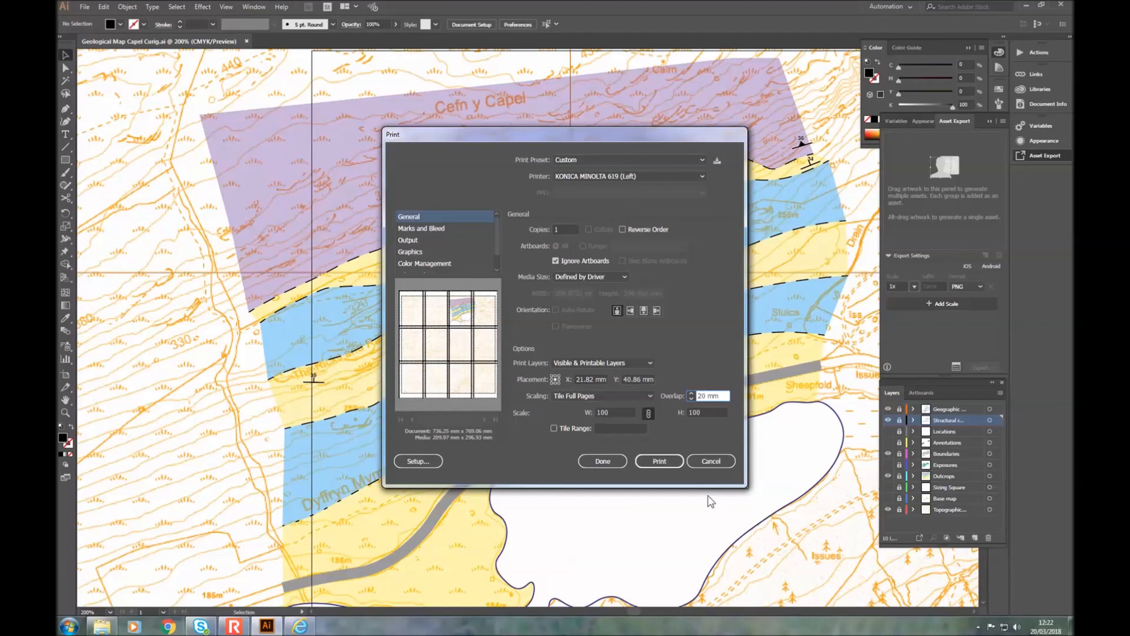
pyautogui.click(659, 462)
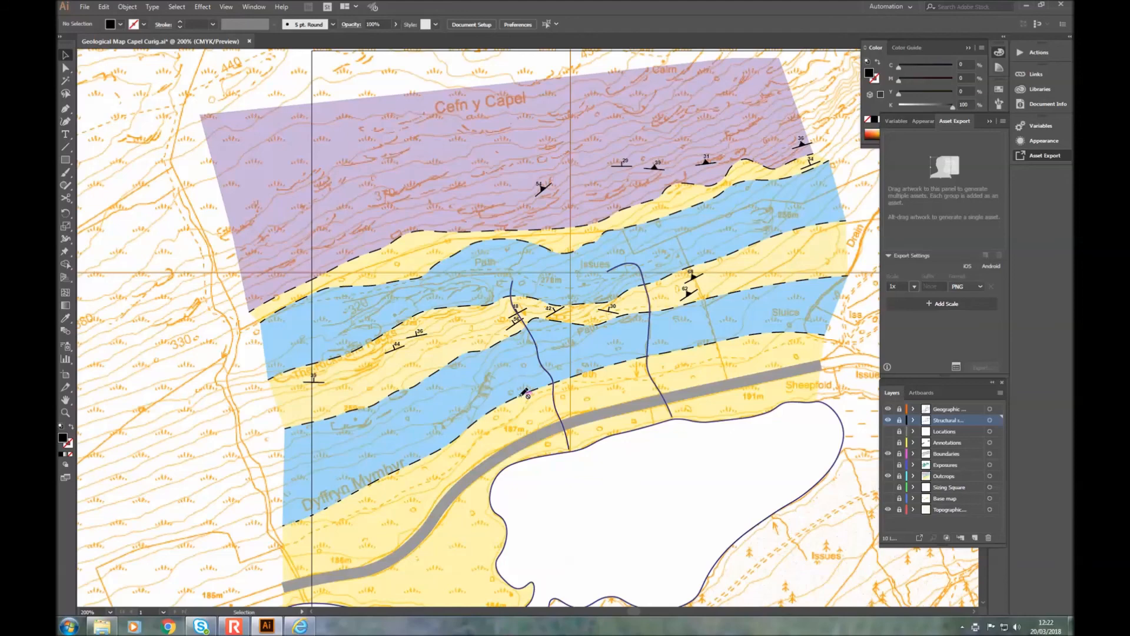
pyautogui.scroll(-1, 524, 393)
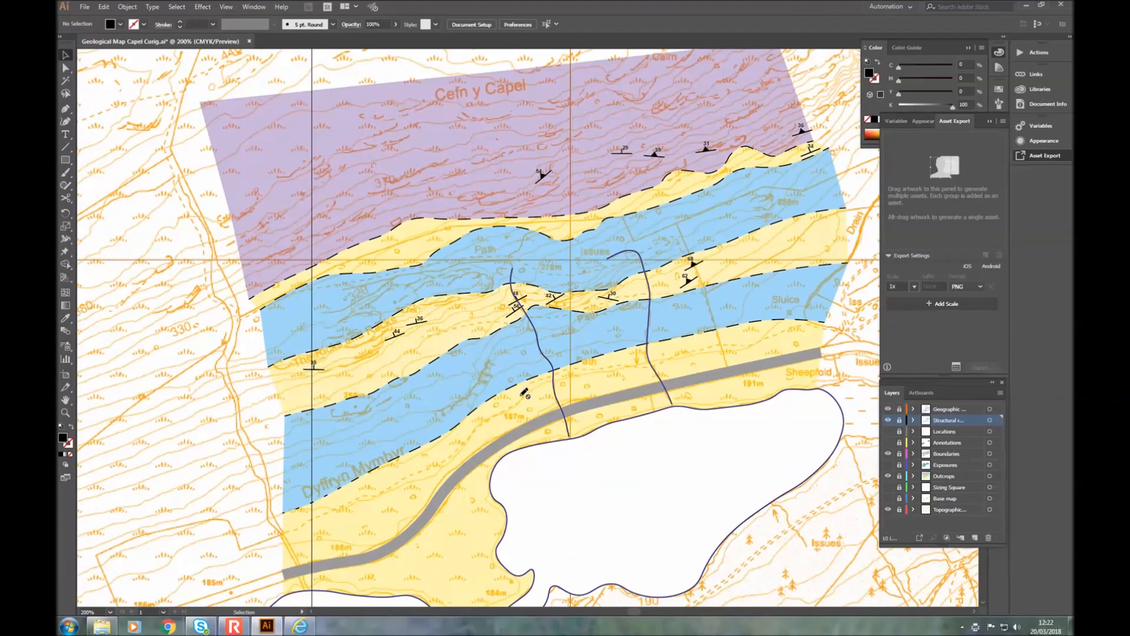